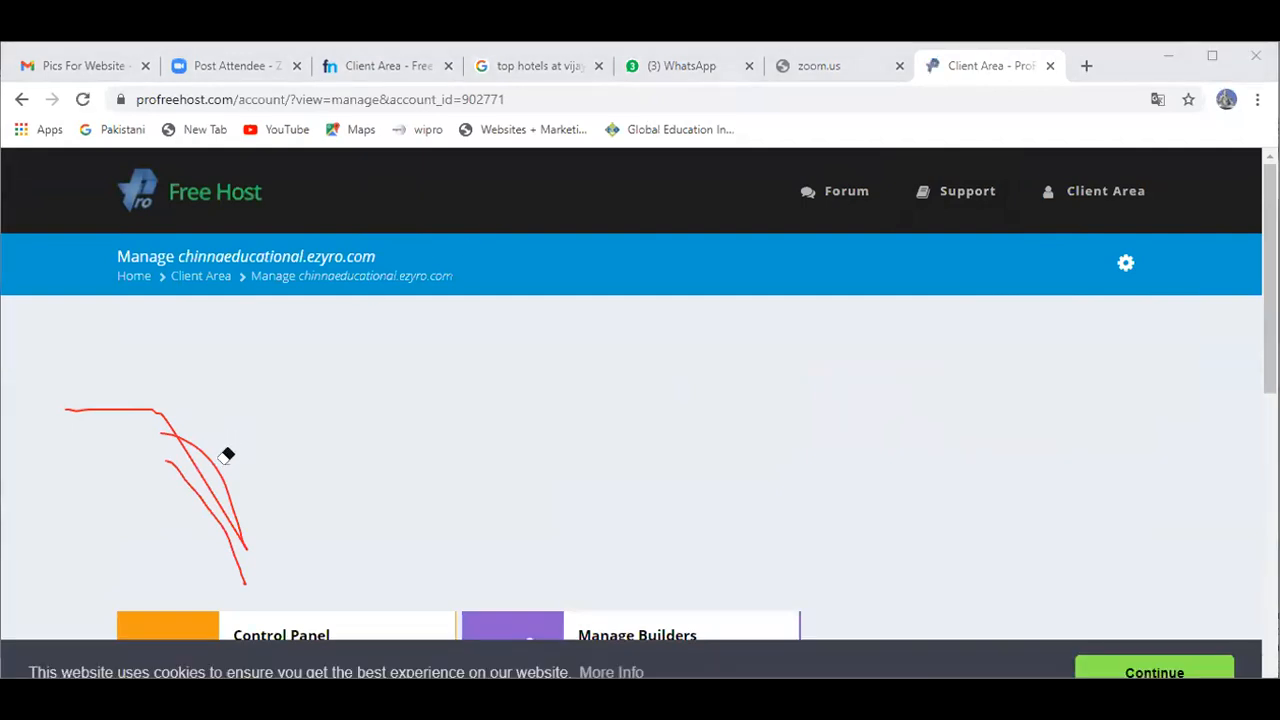
Step: From the ProFreeHost account page, open the Control Panel card for chinnaeducational.ezyro.com
drag(214, 455, 204, 457)
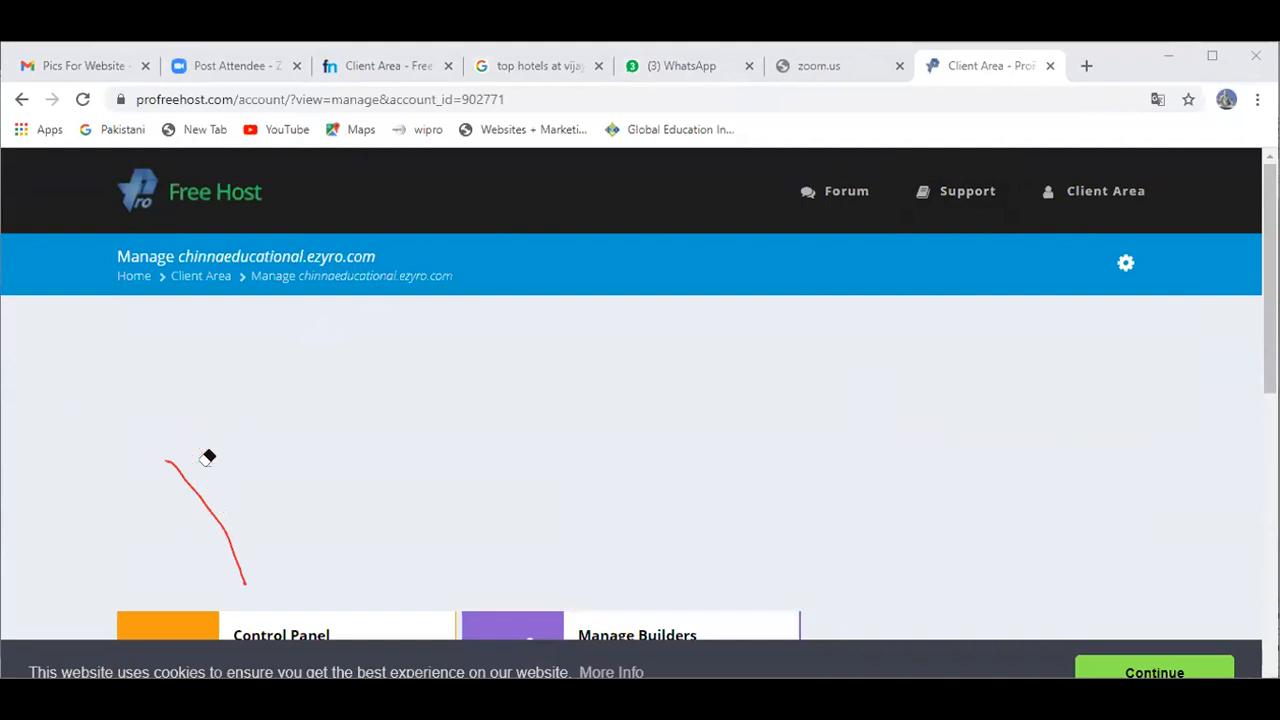
click(194, 477)
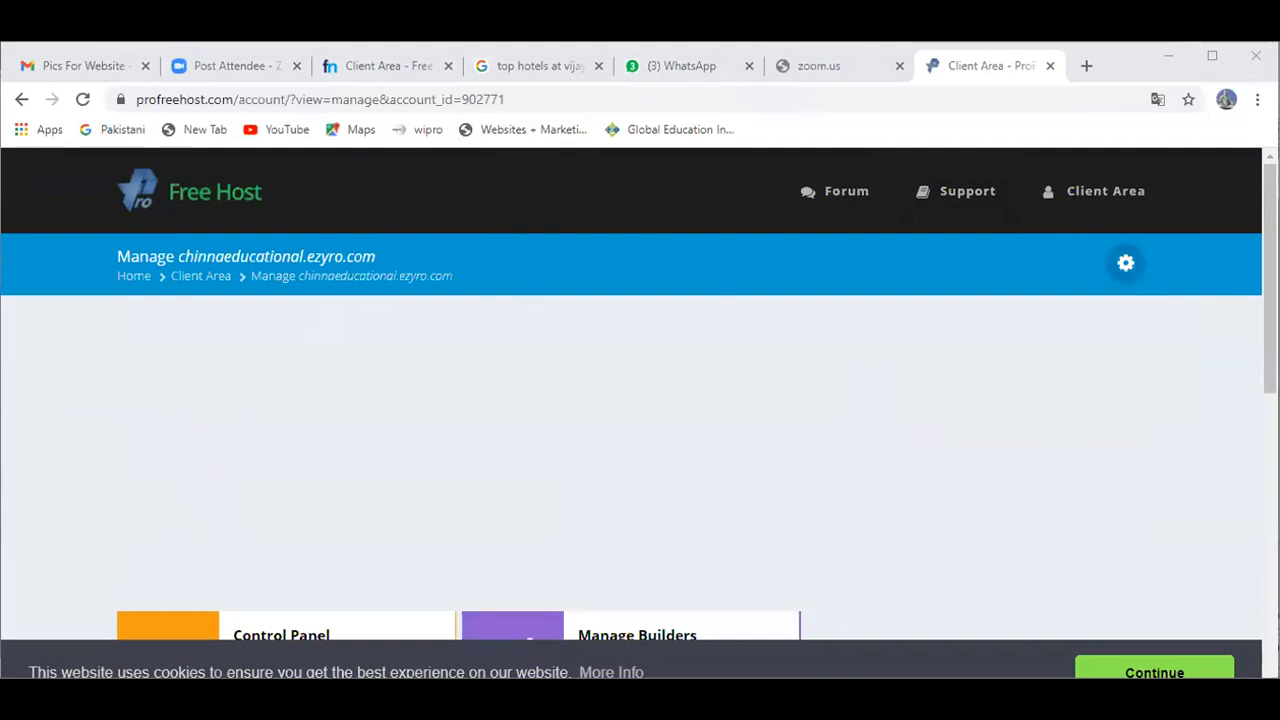
scroll(386, 337, down, 2)
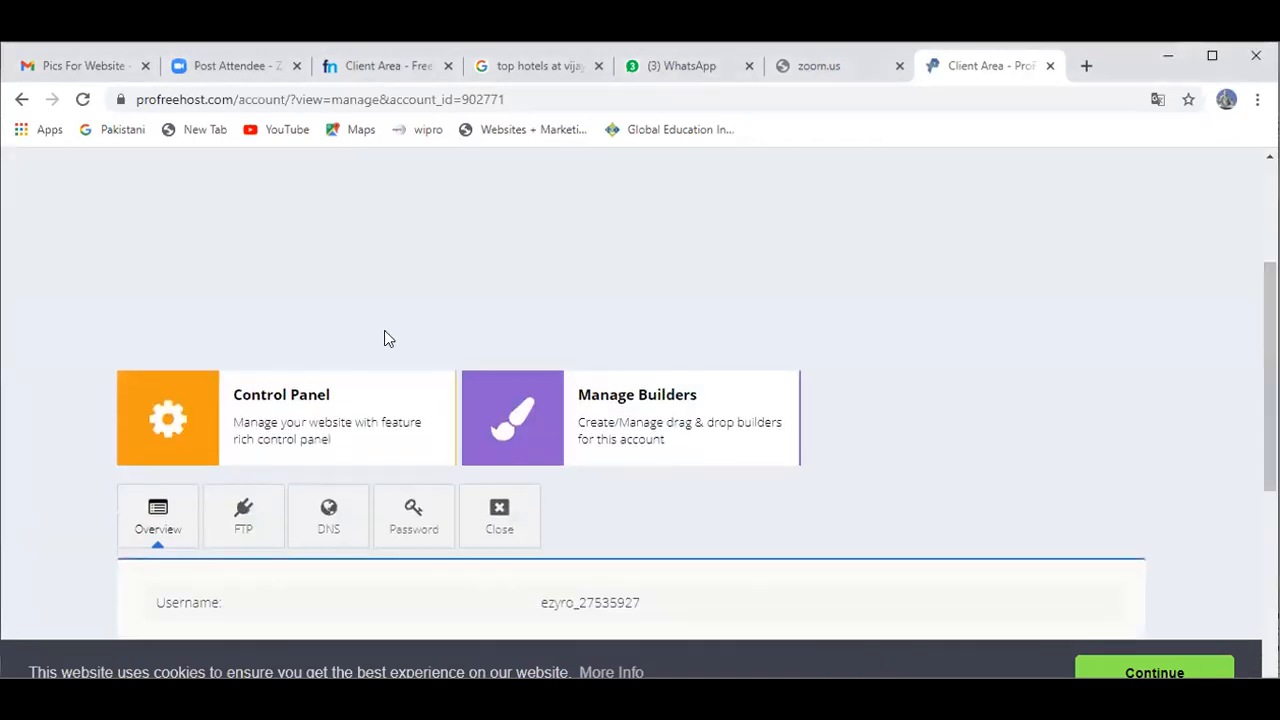
click(174, 418)
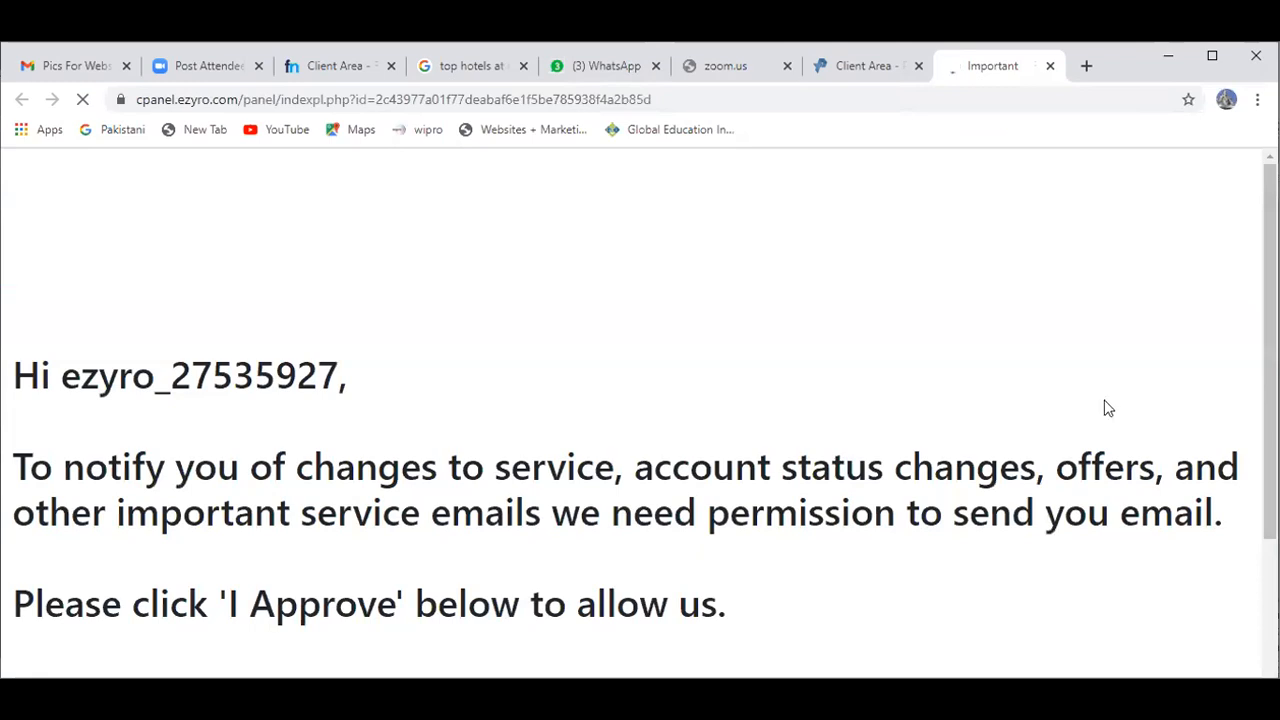
Step: Approve the service emails notice, then open Softaculous Apps Installer from the Software section
scroll(640, 412, down, 2)
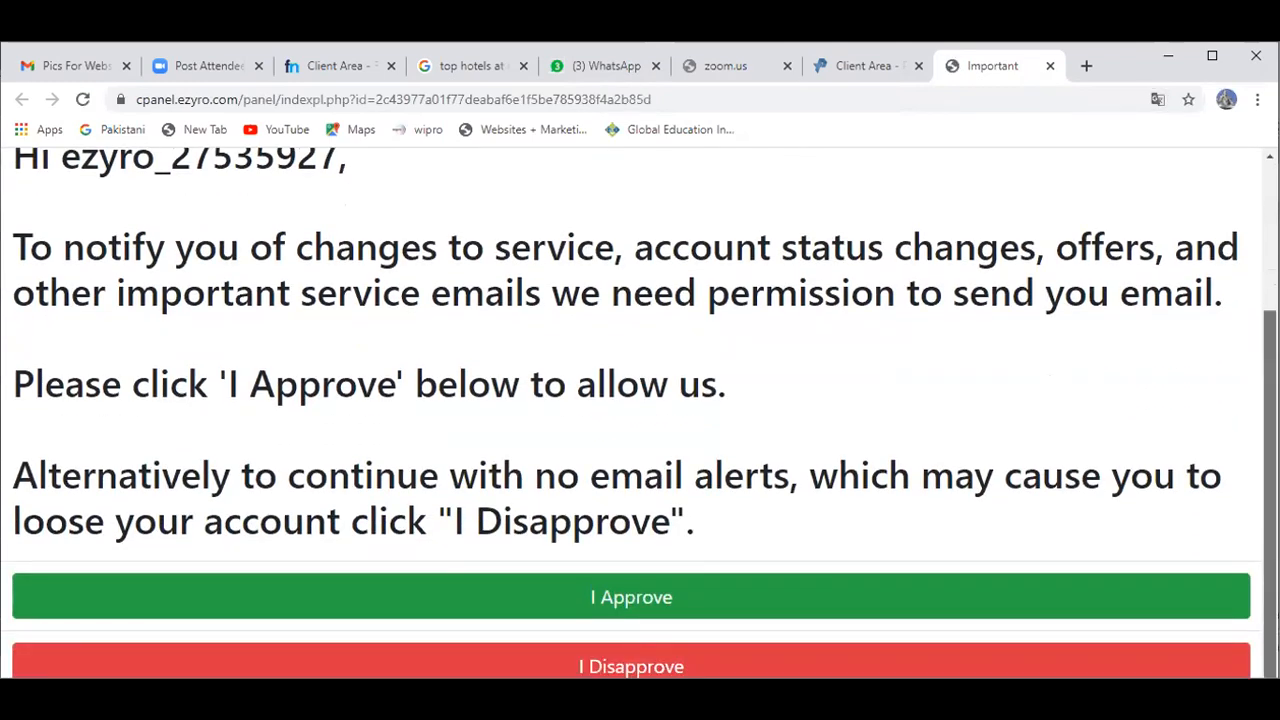
click(631, 597)
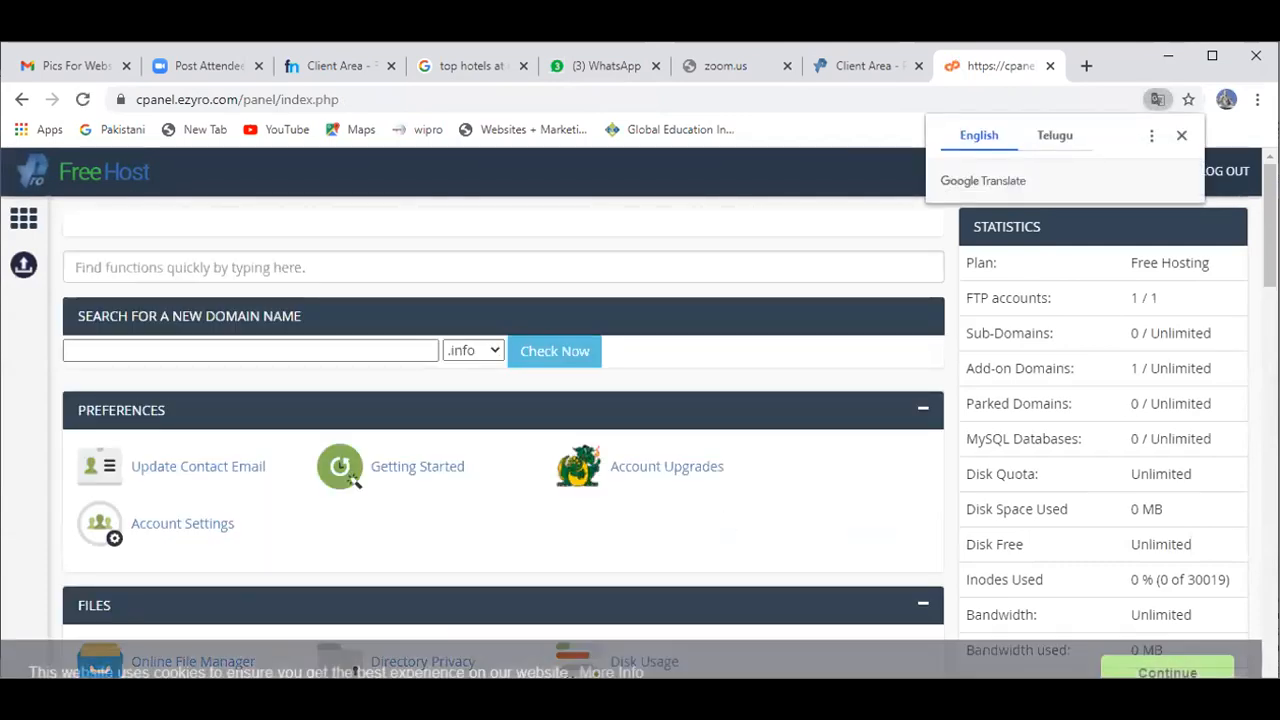
scroll(640, 420, down, 4)
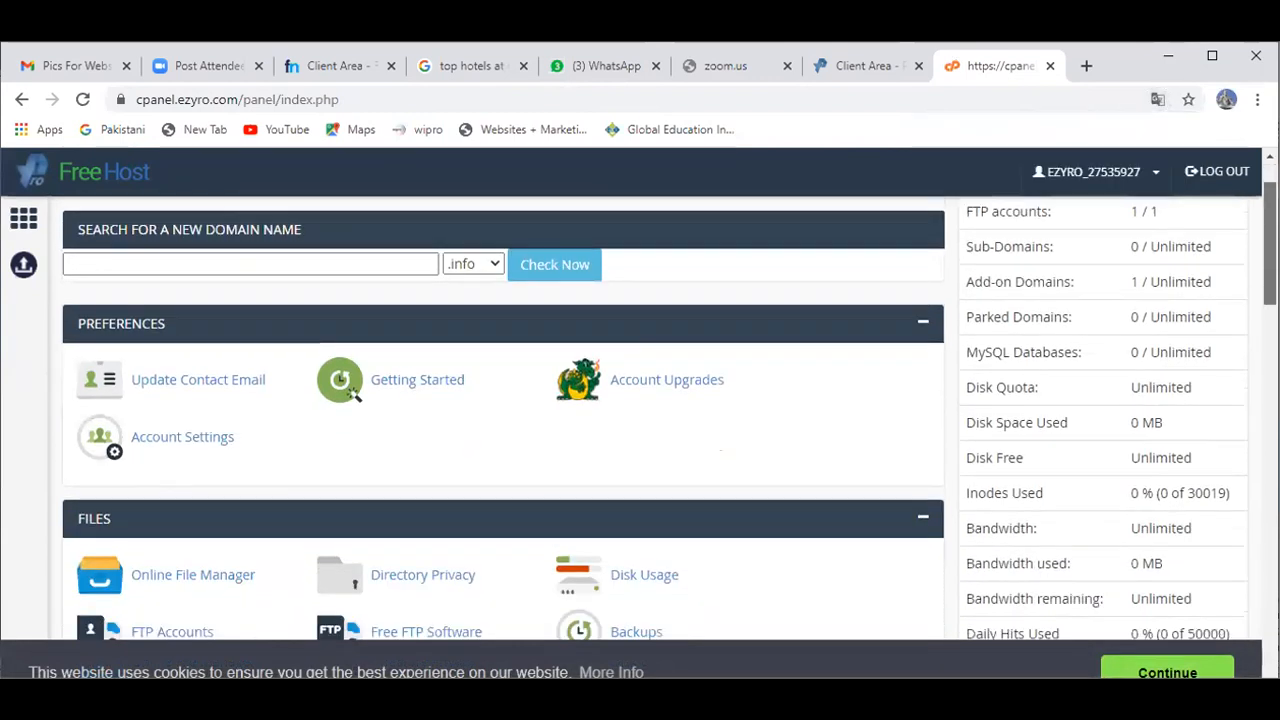
scroll(640, 420, down, 3)
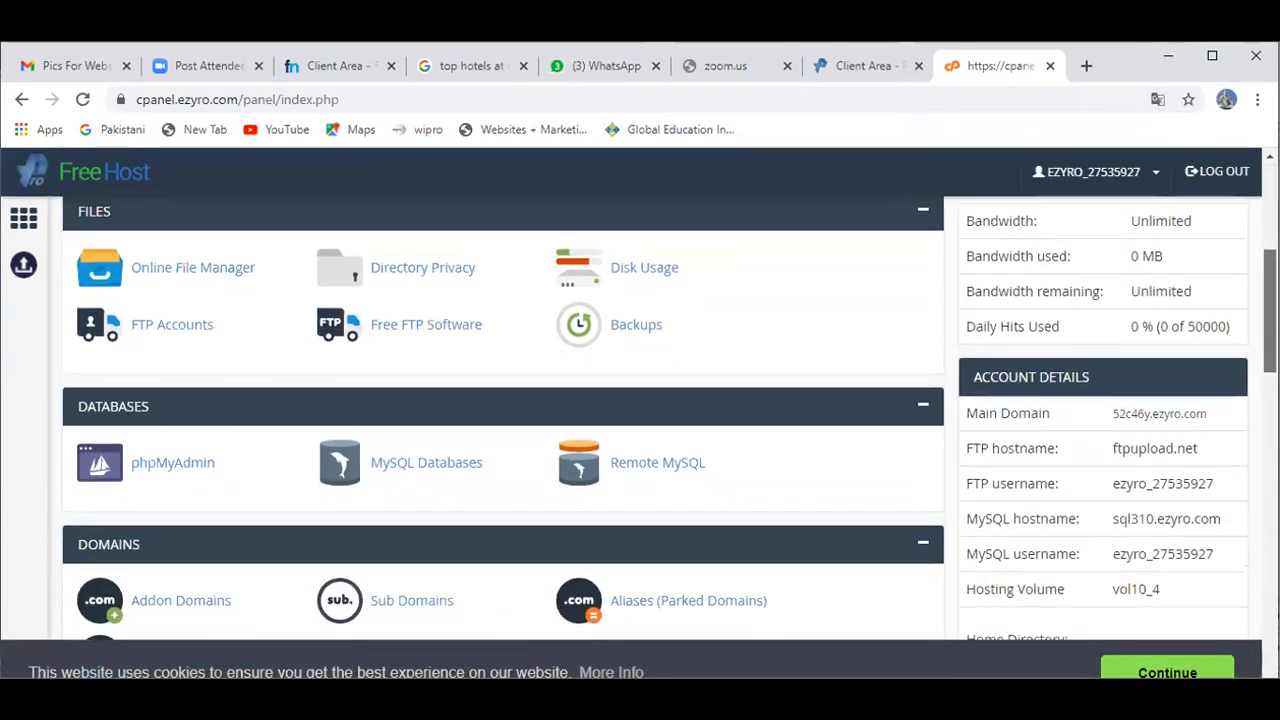
scroll(640, 420, down, 4)
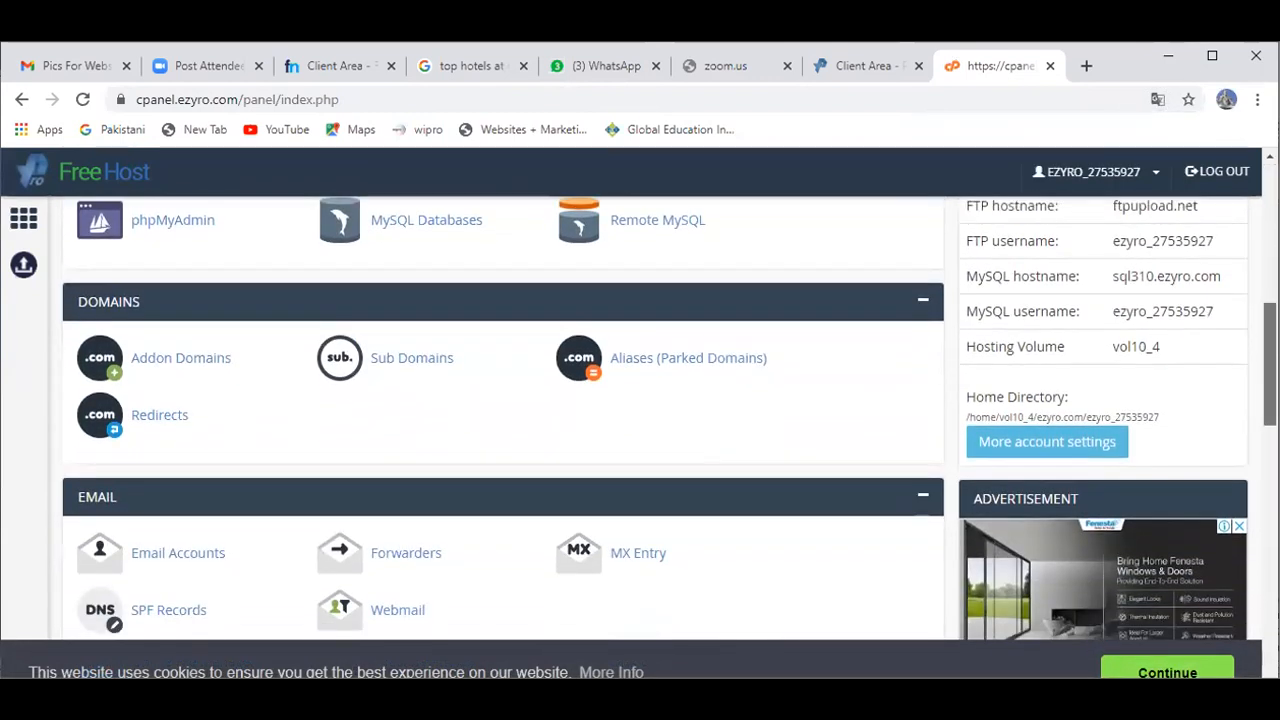
scroll(640, 420, down, 2)
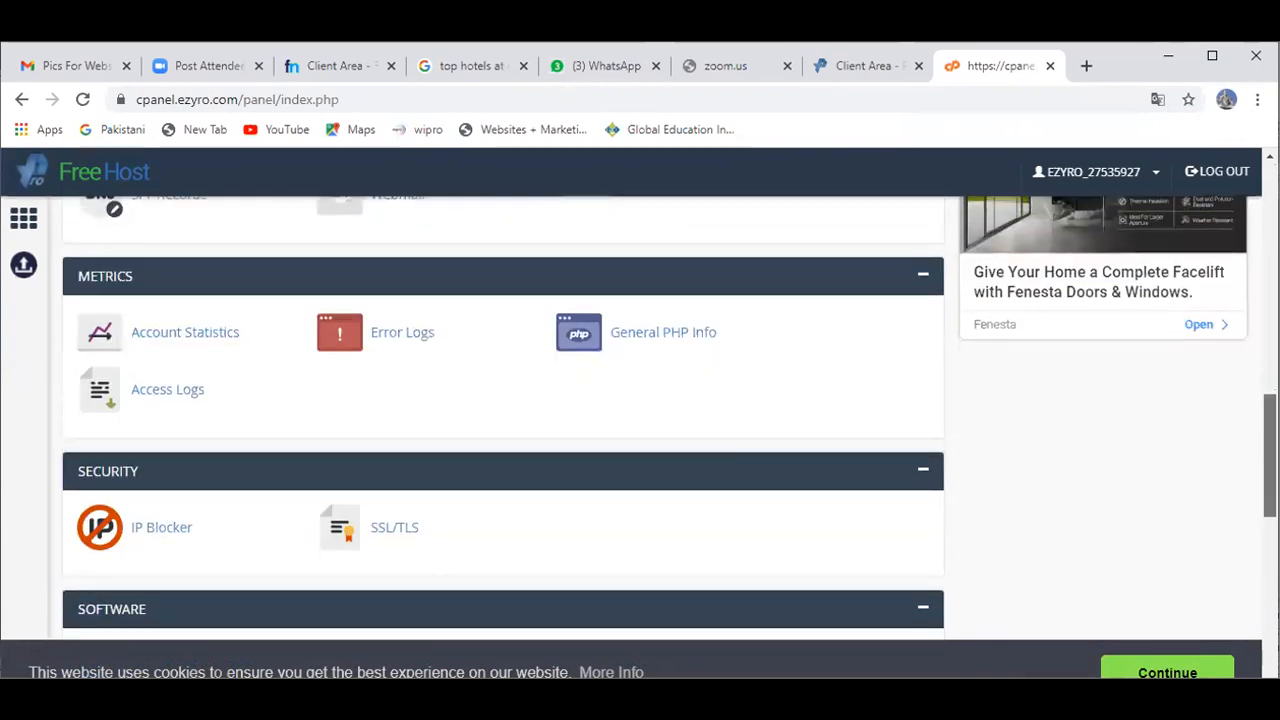
scroll(162, 390, down, 3)
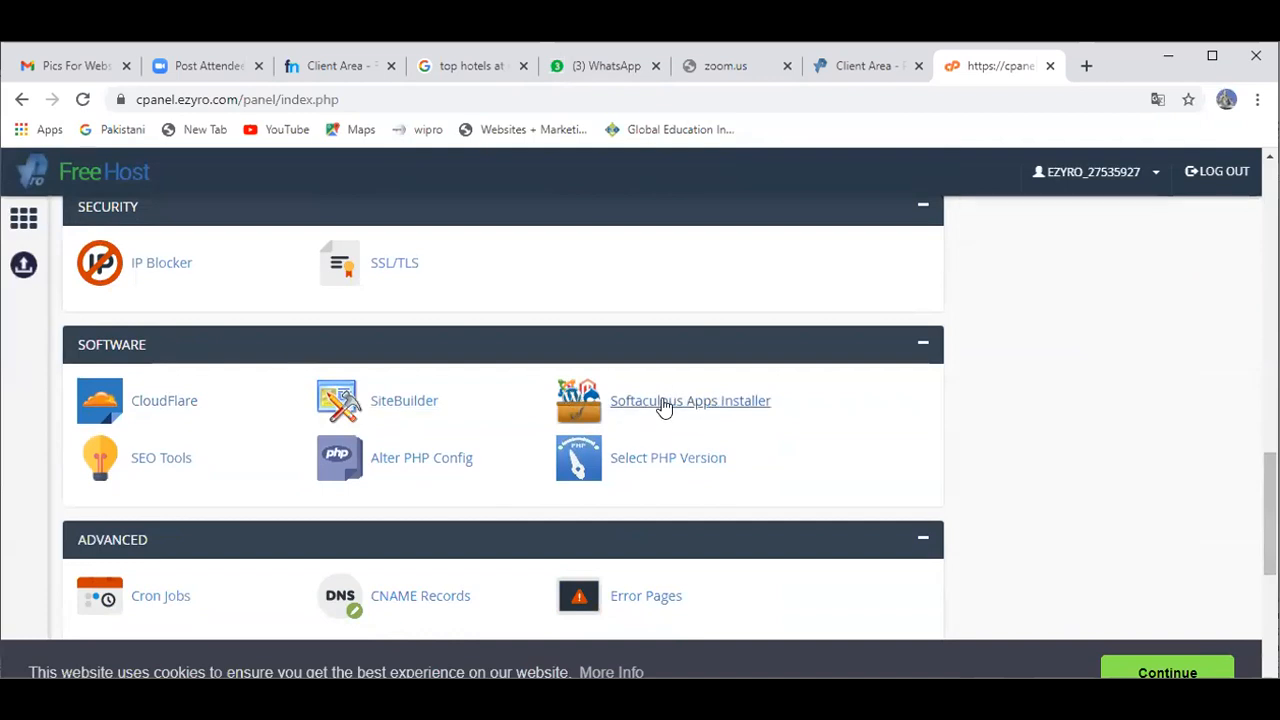
click(664, 405)
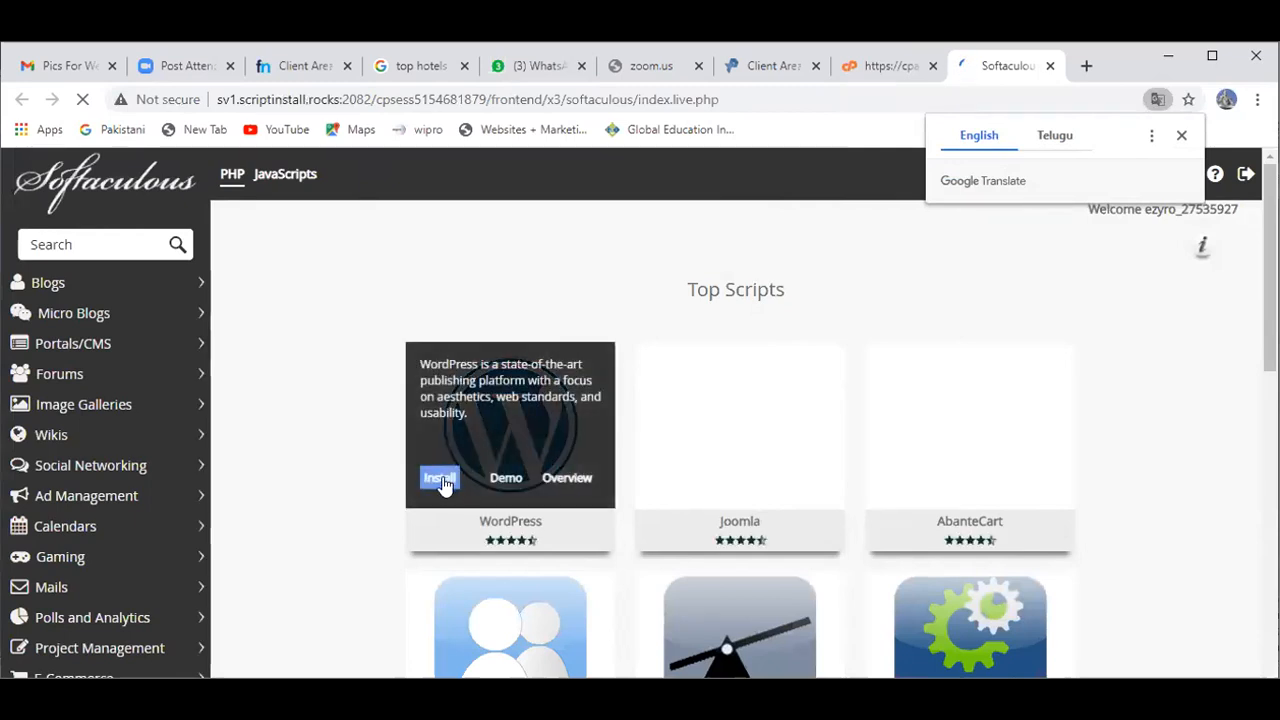
Step: Open the WordPress install form and fill in the admin username and a first admin password
click(438, 481)
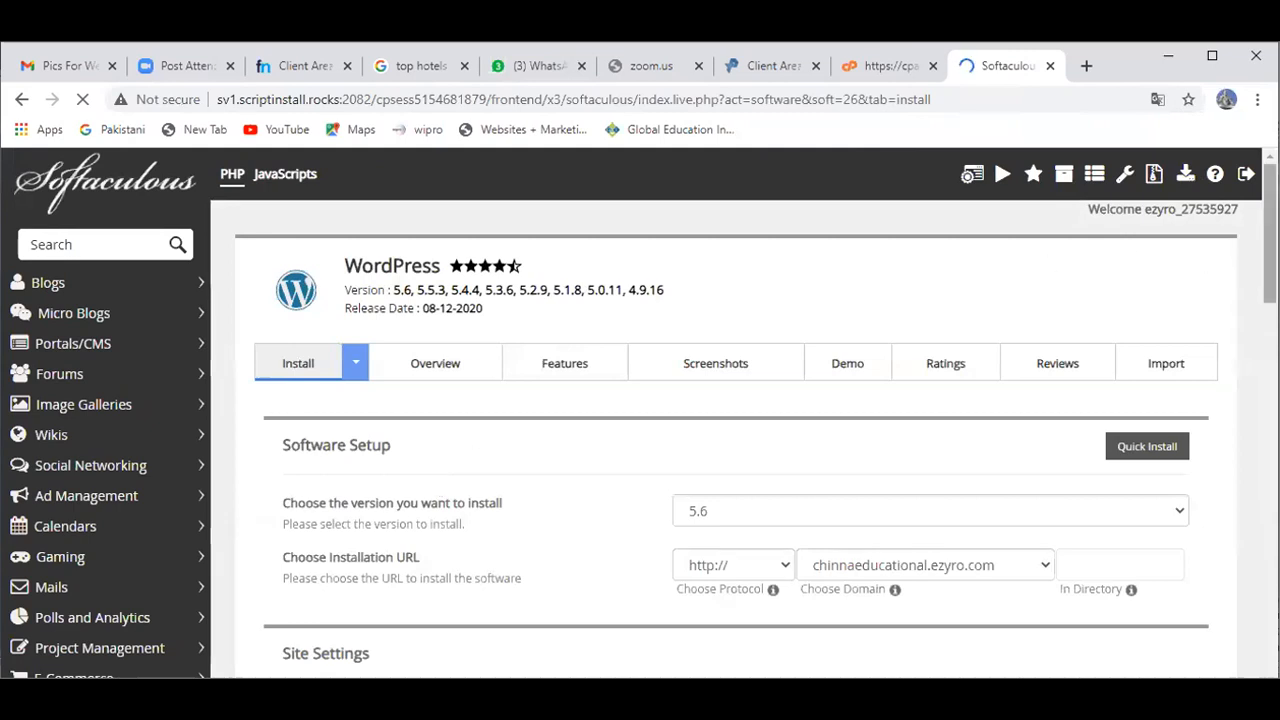
scroll(1270, 280, down, 1)
scroll(1270, 280, down, 5)
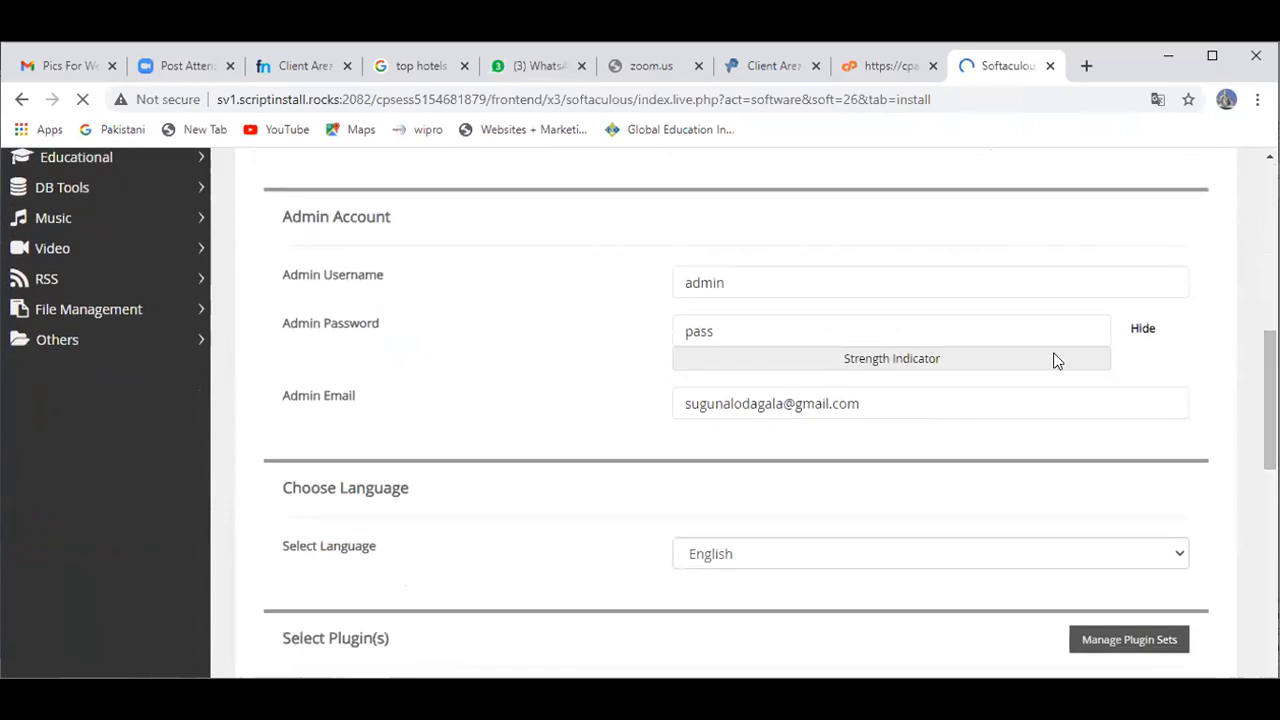
click(849, 289)
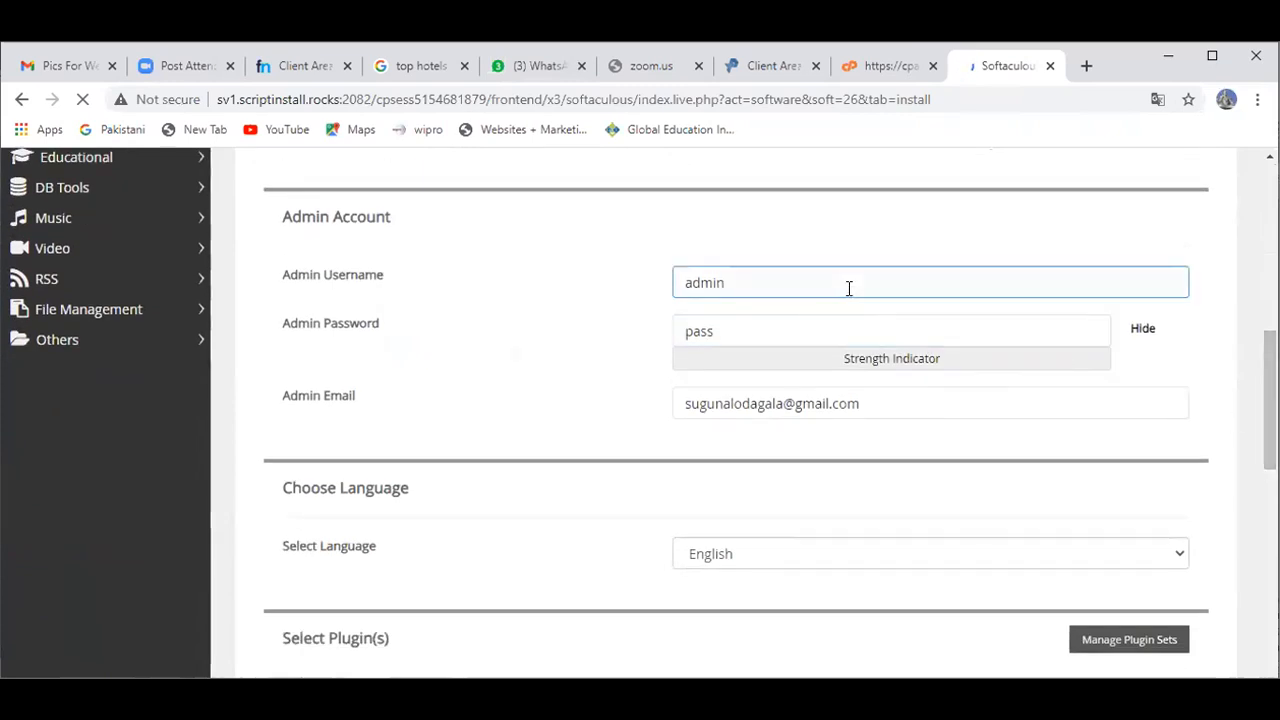
click(766, 322)
click(759, 330)
text(pas)
key(BackSpace)
key(BackSpace)
key(BackSpace)
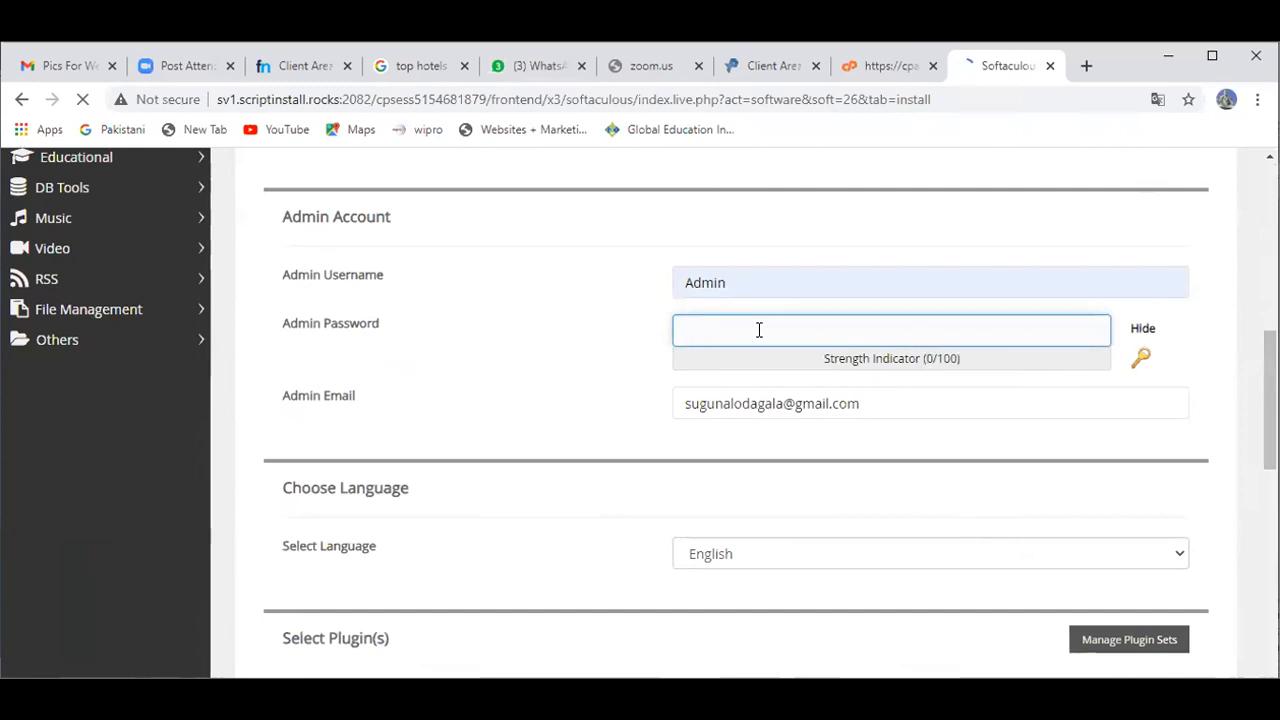
text(Admin)
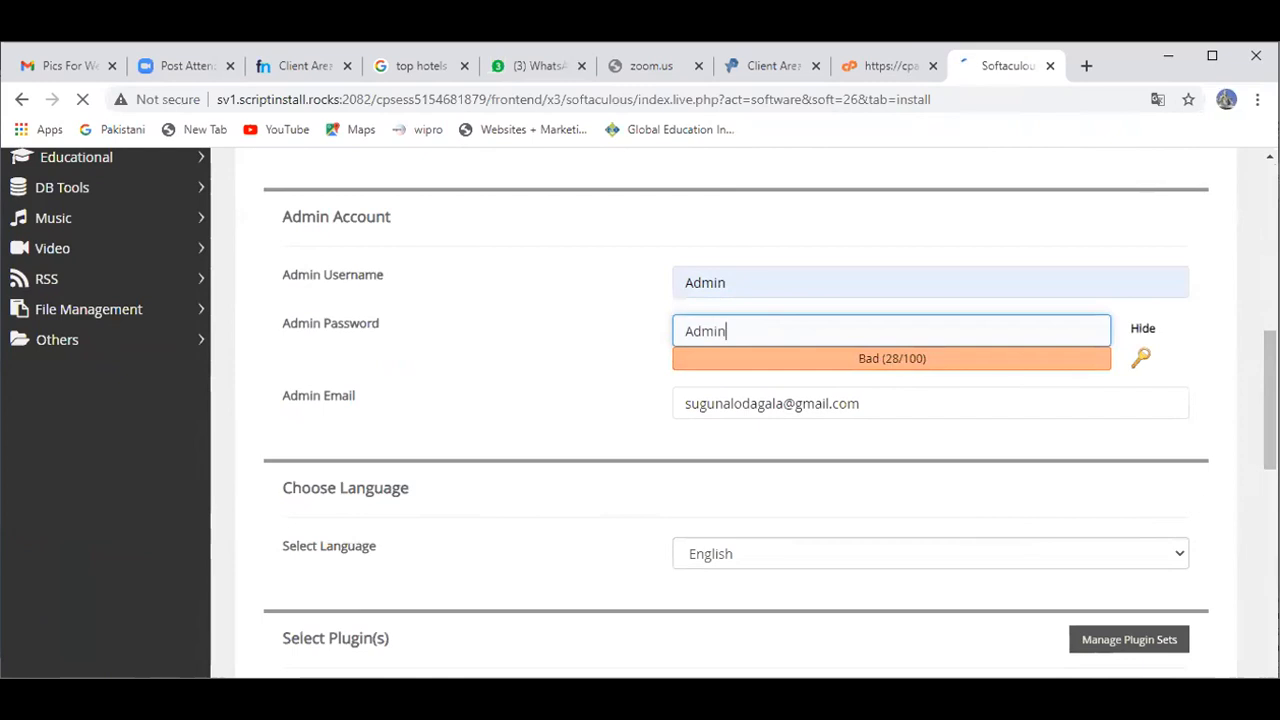
Step: Re-enter the admin username as 'Admin' in the WordPress install form
scroll(740, 410, down, 10)
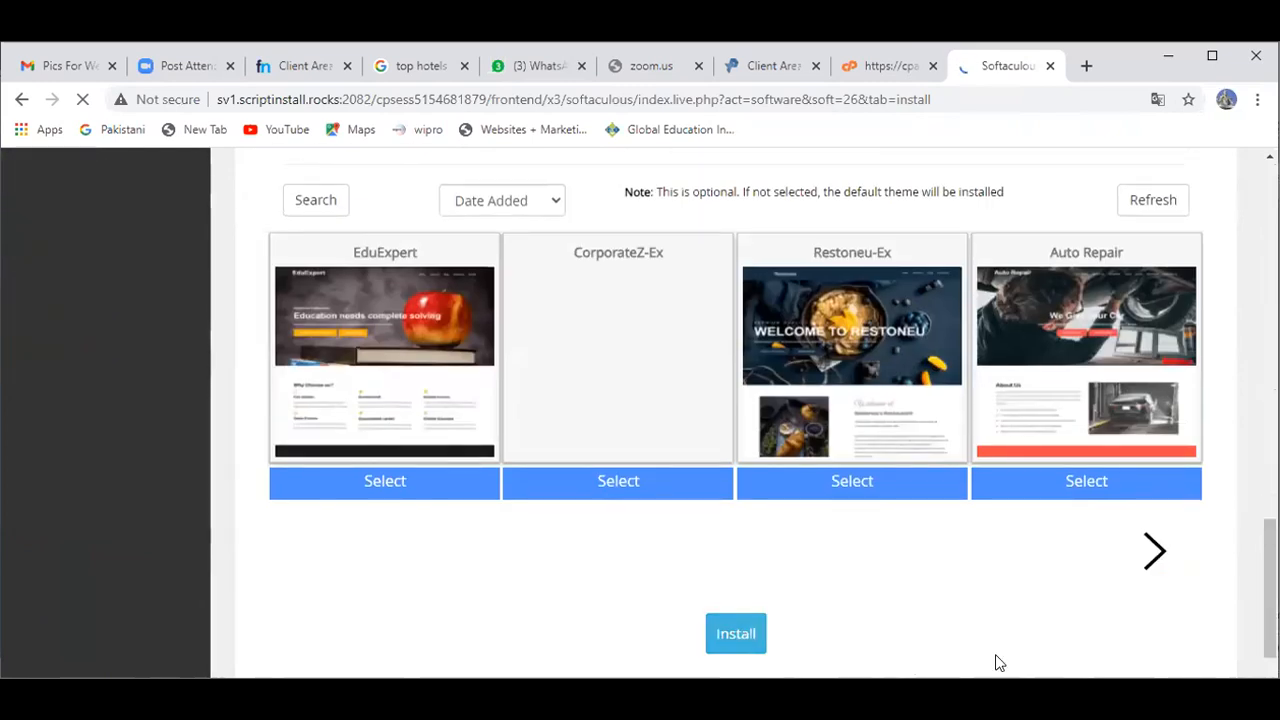
scroll(740, 410, up, 10)
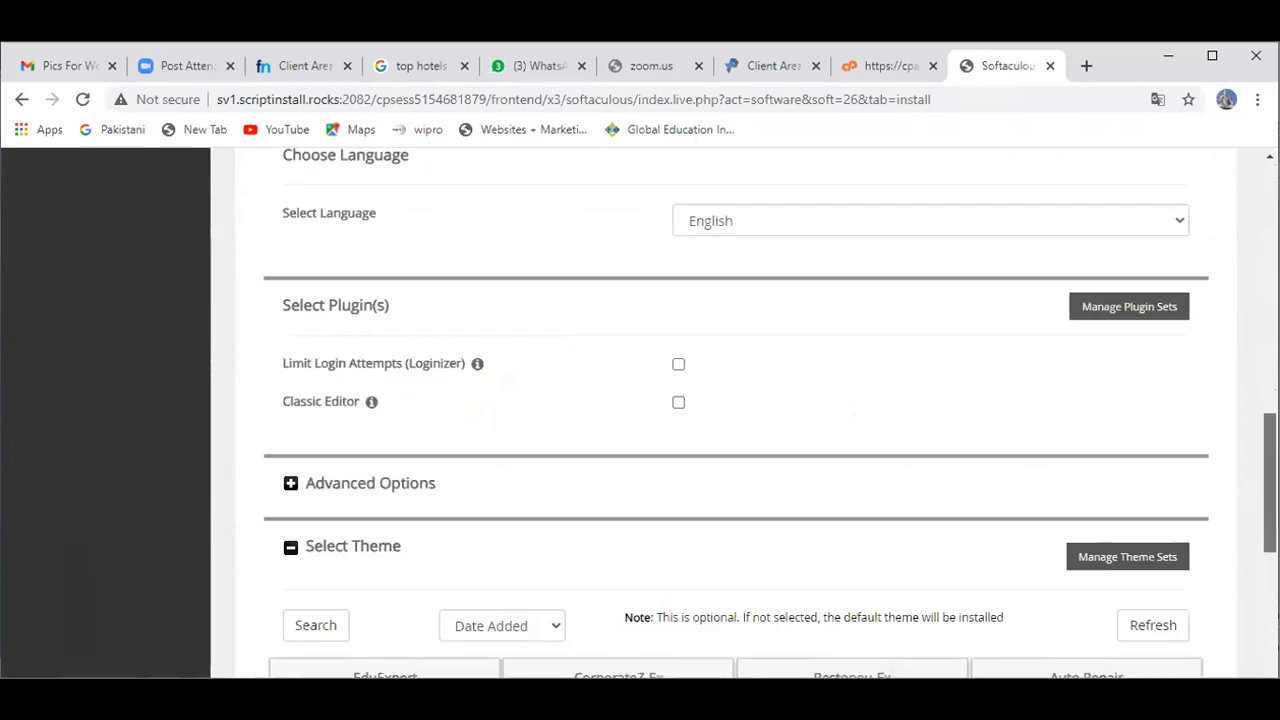
scroll(740, 410, up, 3)
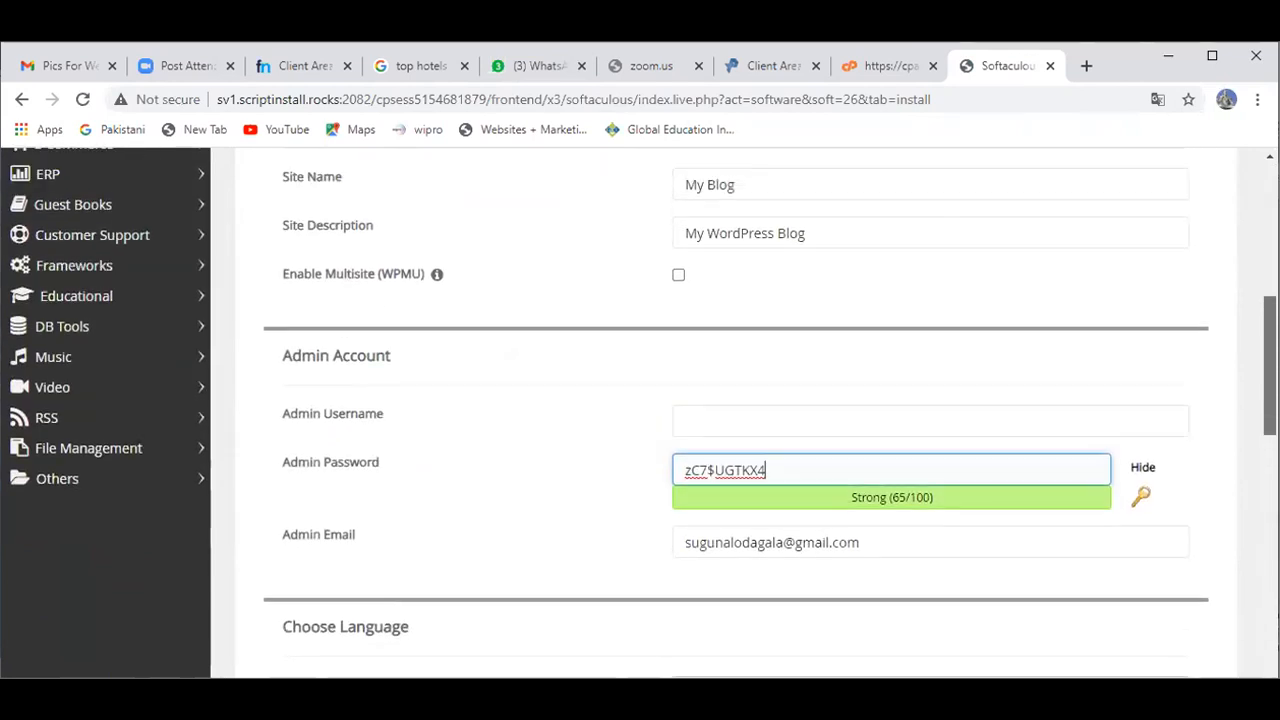
scroll(740, 410, down, 7)
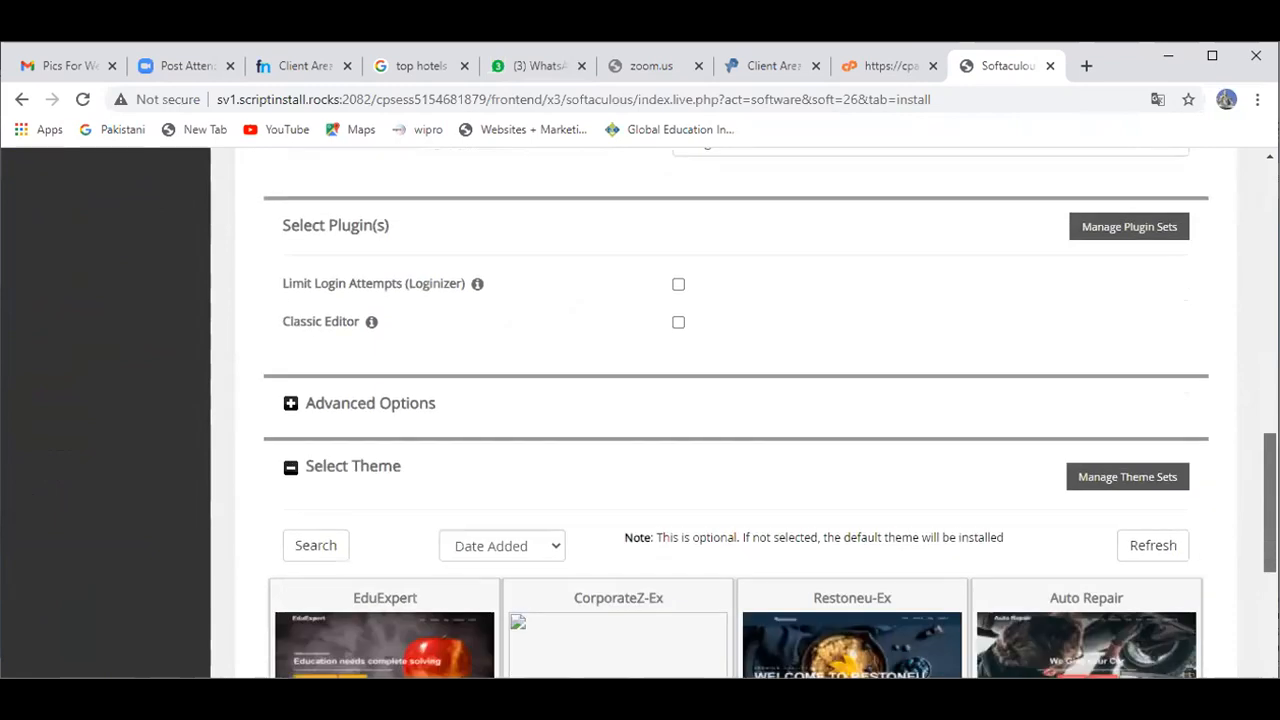
scroll(740, 410, up, 11)
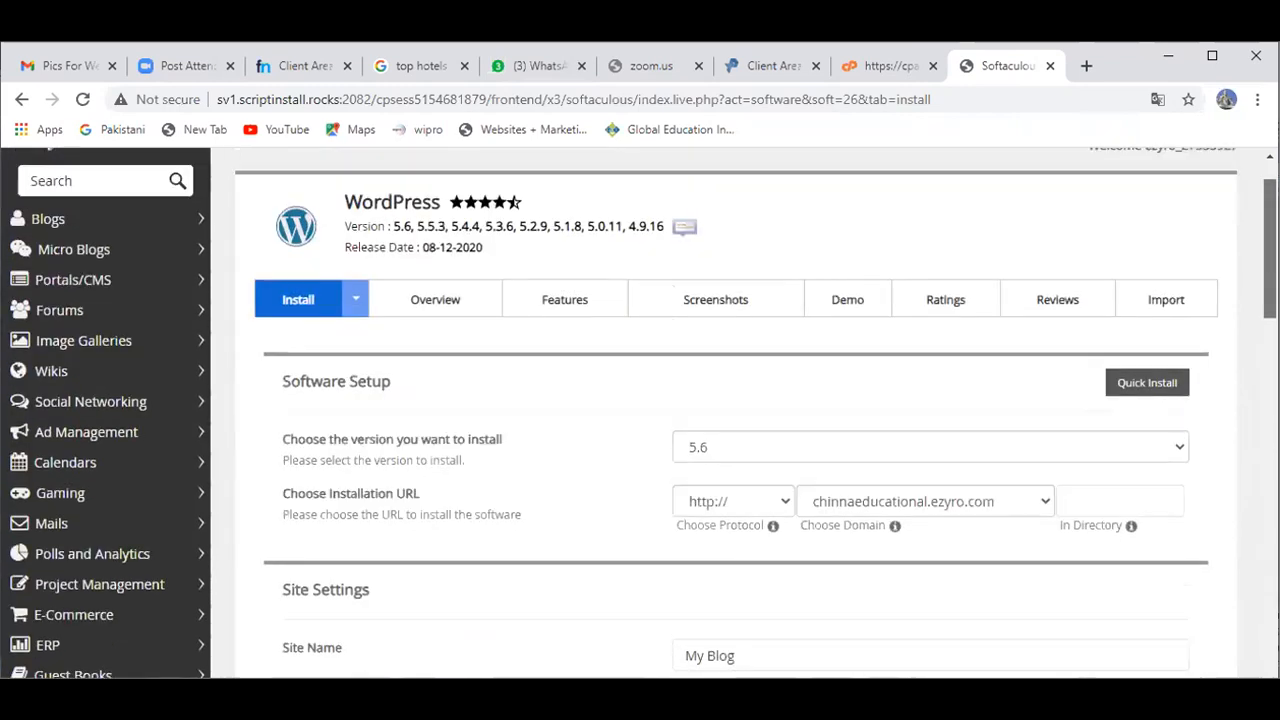
scroll(740, 410, down, 3)
scroll(740, 410, down, 1)
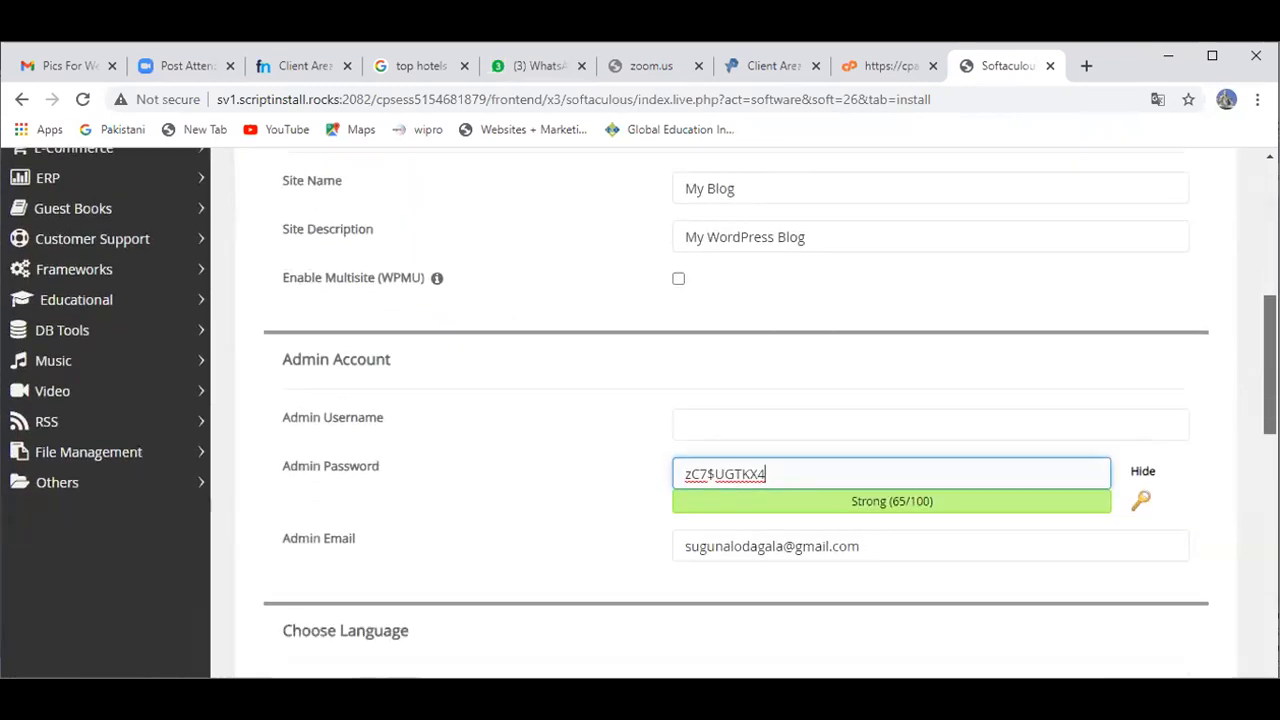
click(879, 424)
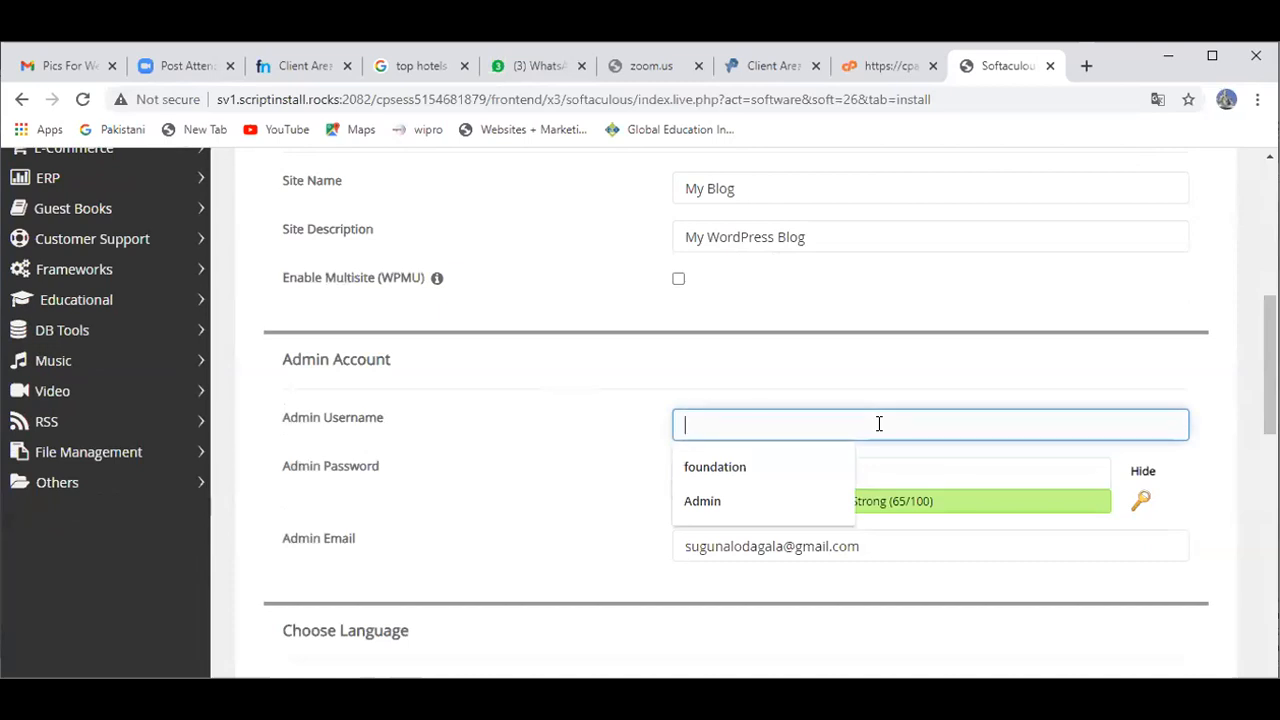
text(Admin)
Step: Replace the generated admin password with a new one and start the WordPress installation
click(828, 461)
key(BackSpace)
key(BackSpace)
key(BackSpace)
key(BackSpace)
key(BackSpace)
key(BackSpace)
key(BackSpace)
key(BackSpace)
key(BackSpace)
key(BackSpace)
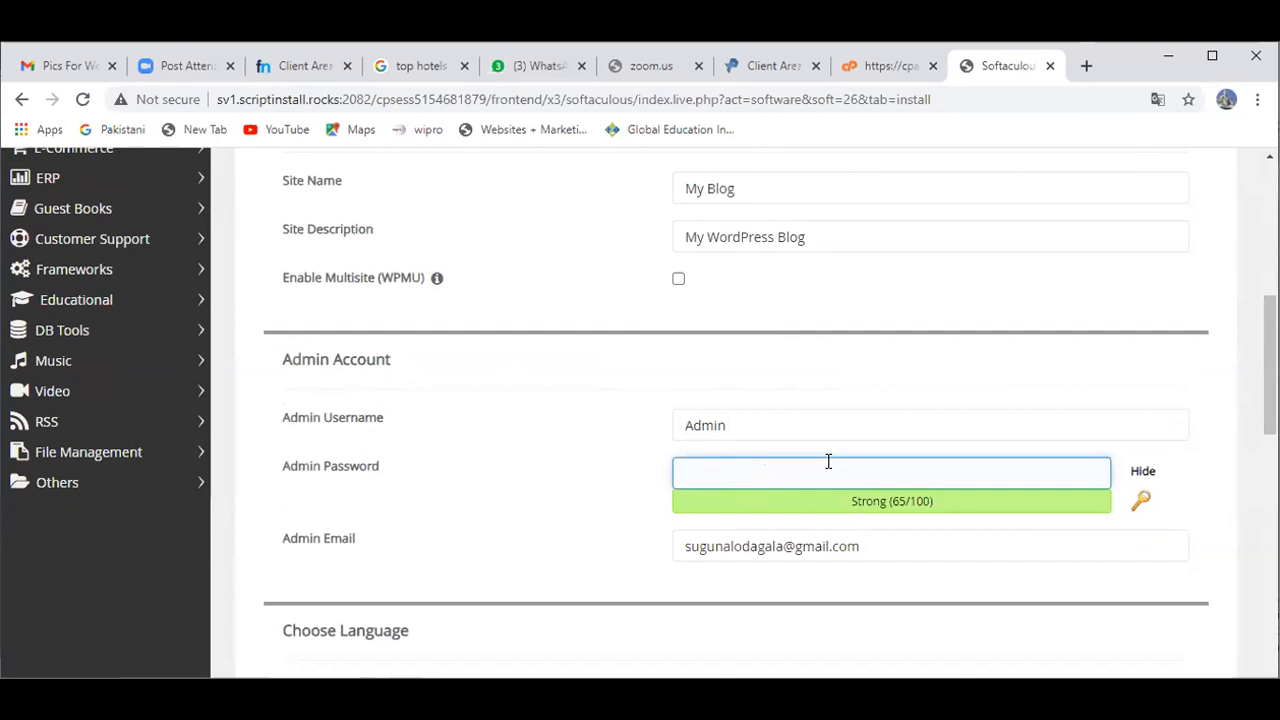
text(password)
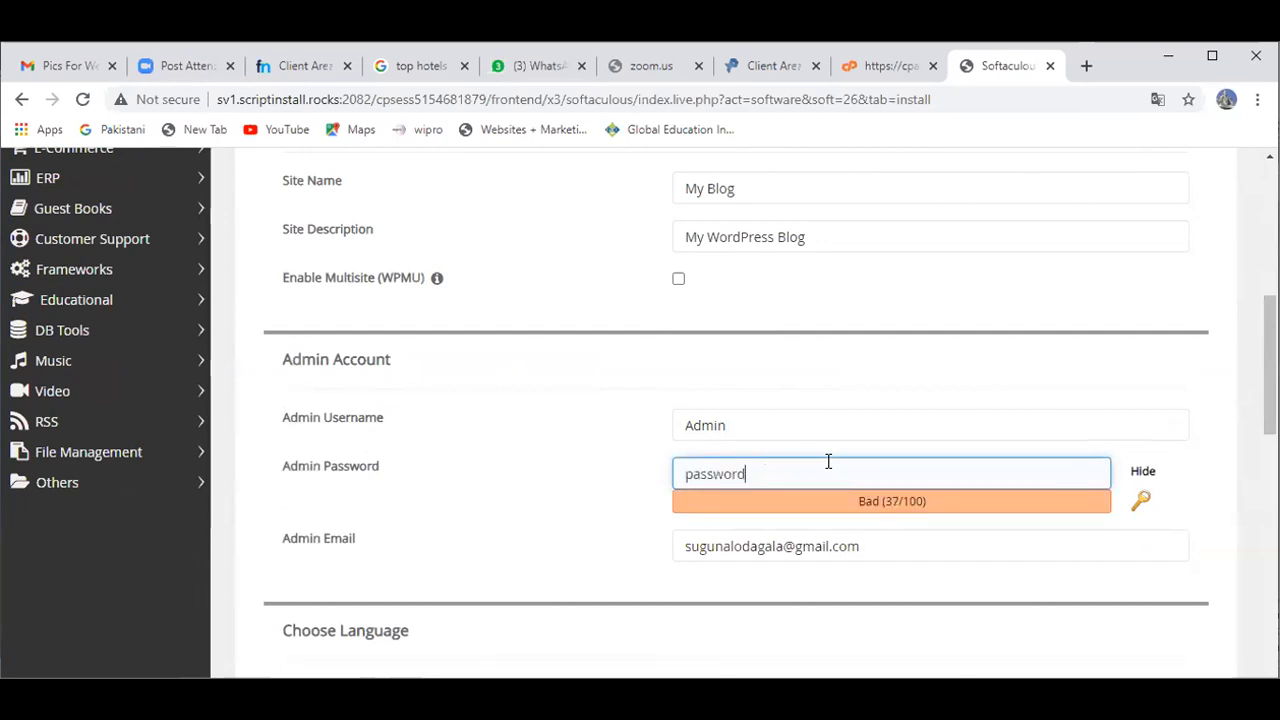
click(692, 478)
key(BackSpace)
text(P)
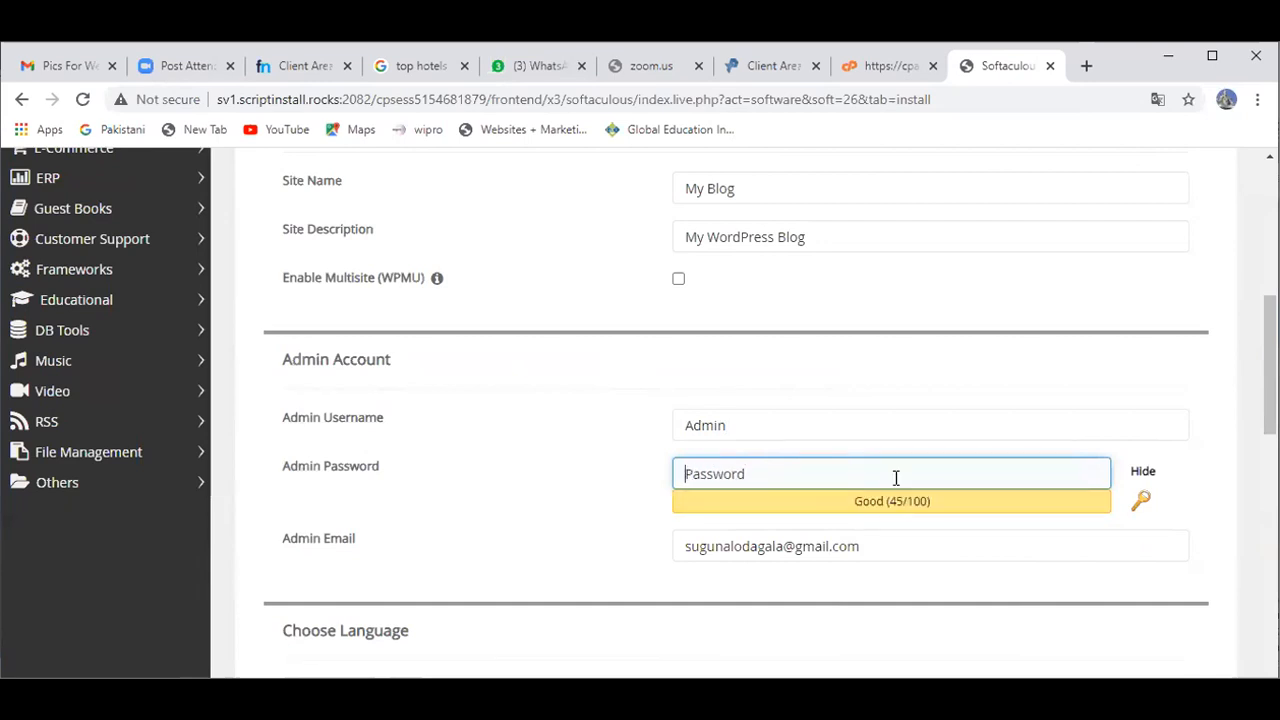
drag(1270, 365, 1270, 612)
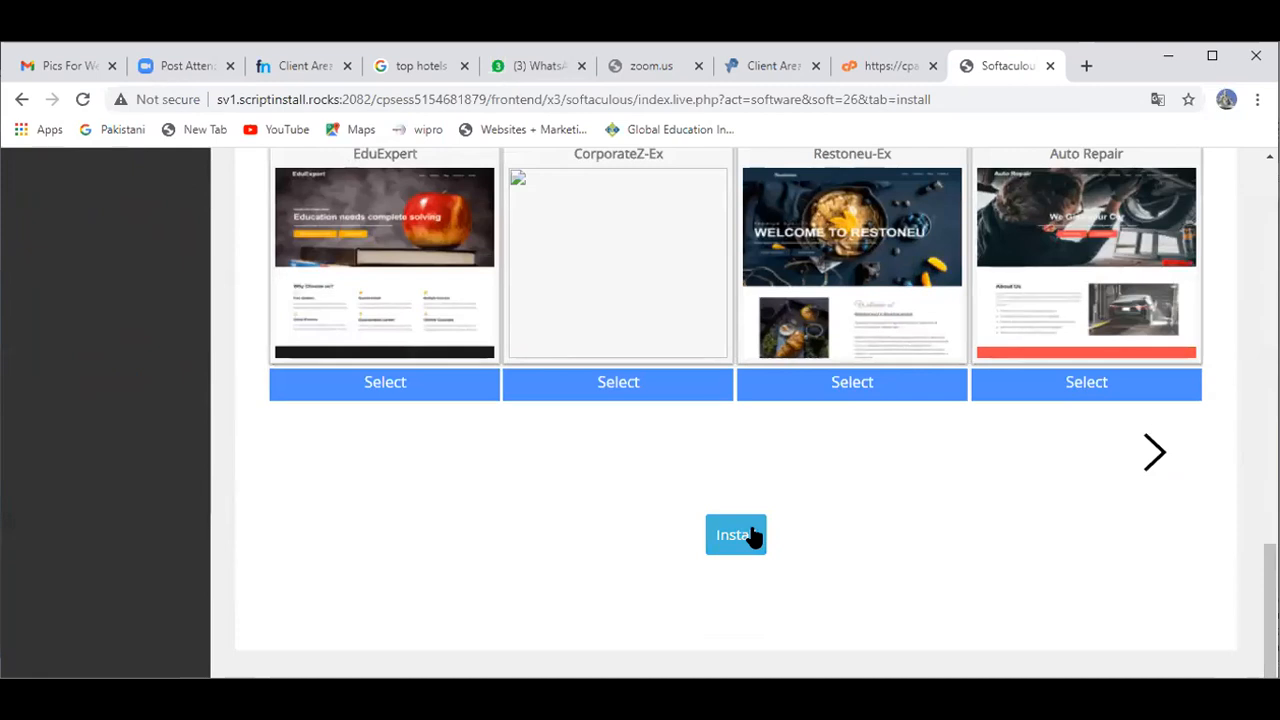
click(752, 536)
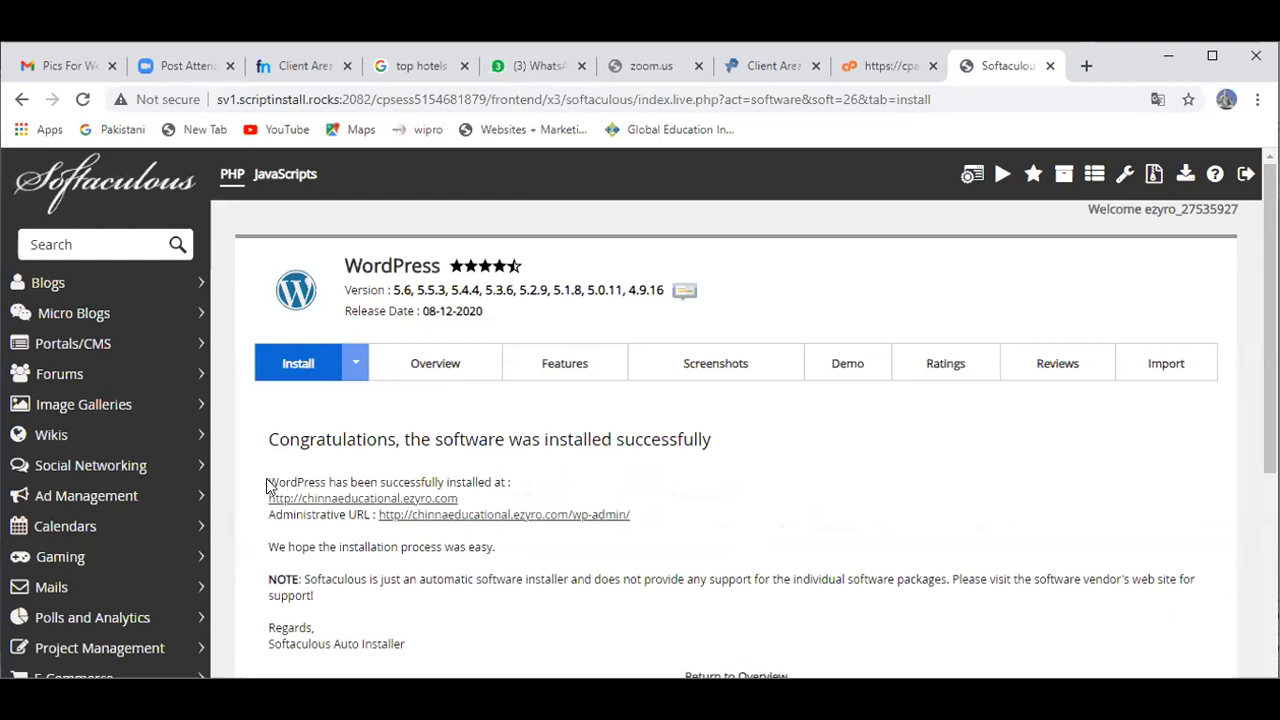
drag(268, 483, 511, 481)
click(476, 496)
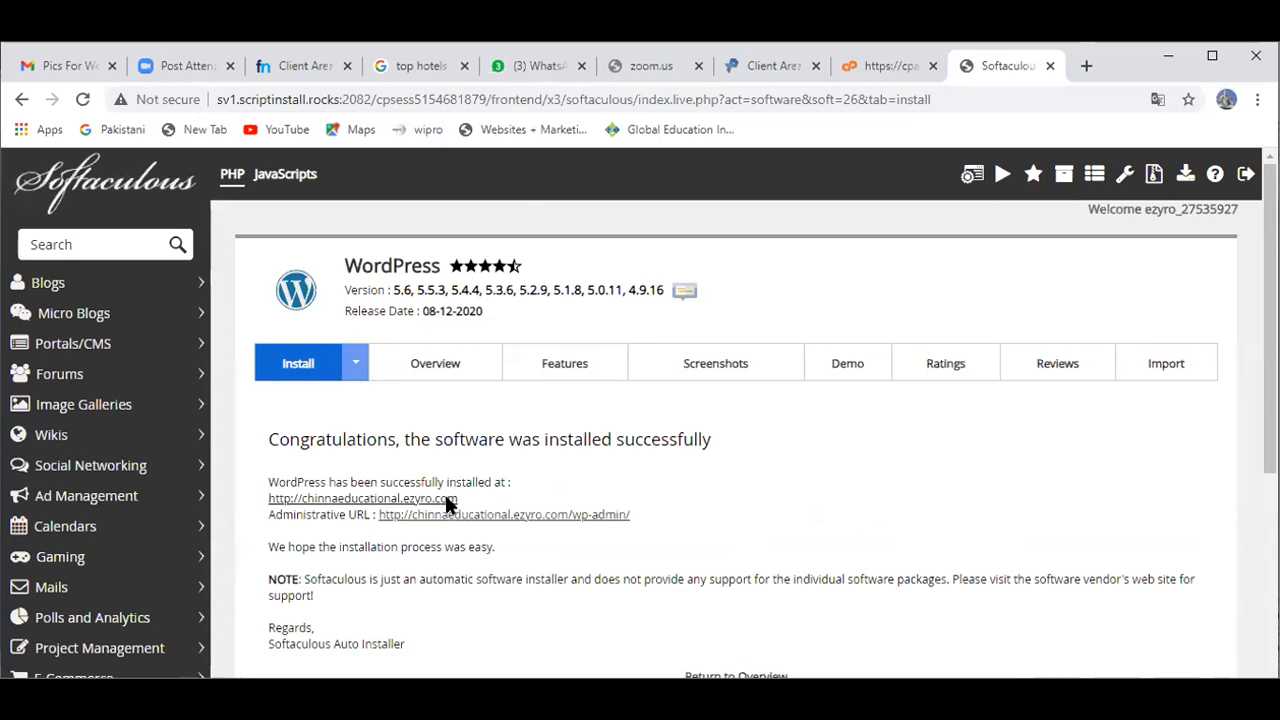
click(448, 499)
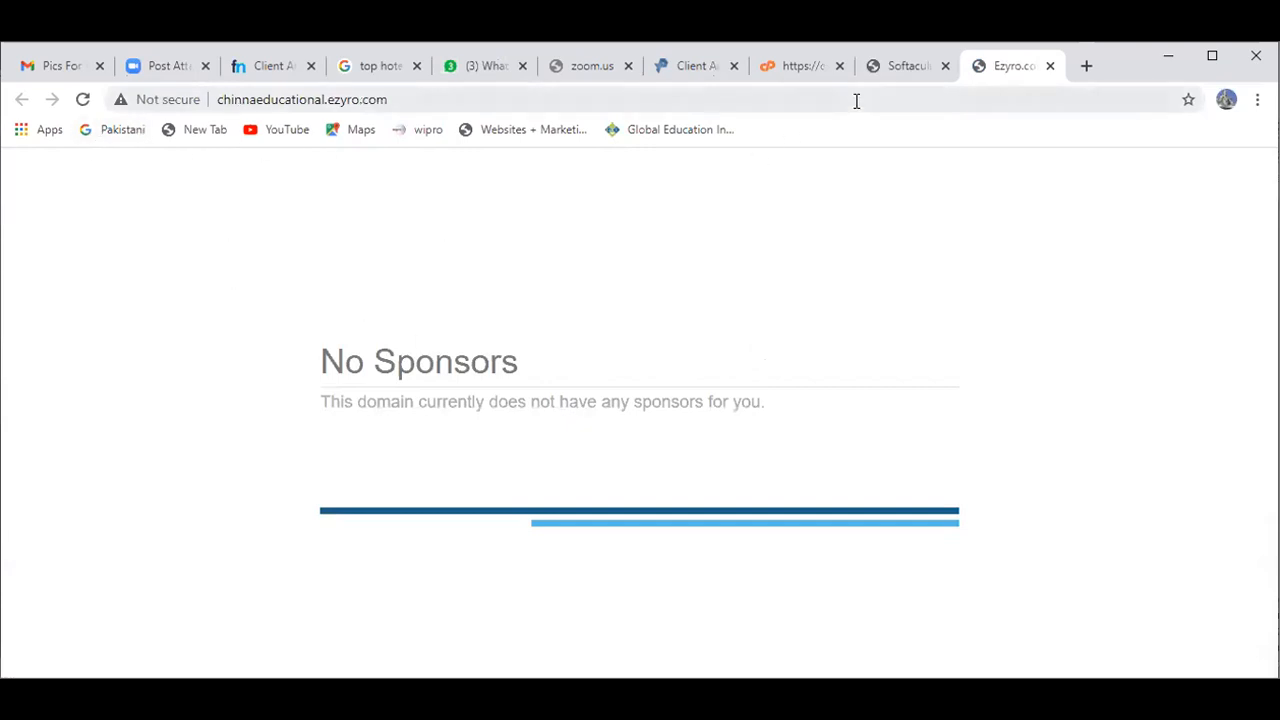
Step: Open the WordPress Administrative URL from the install success page and close the ezyro site tab
click(900, 66)
click(1036, 67)
click(940, 70)
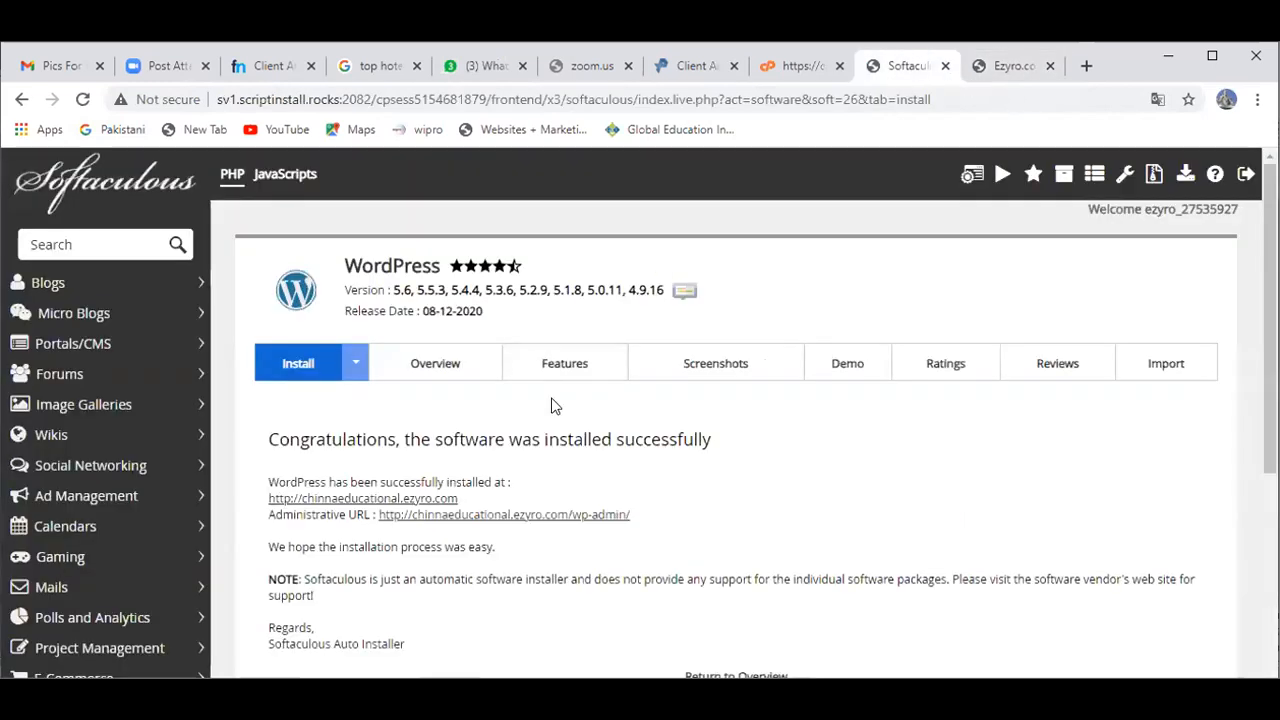
click(506, 515)
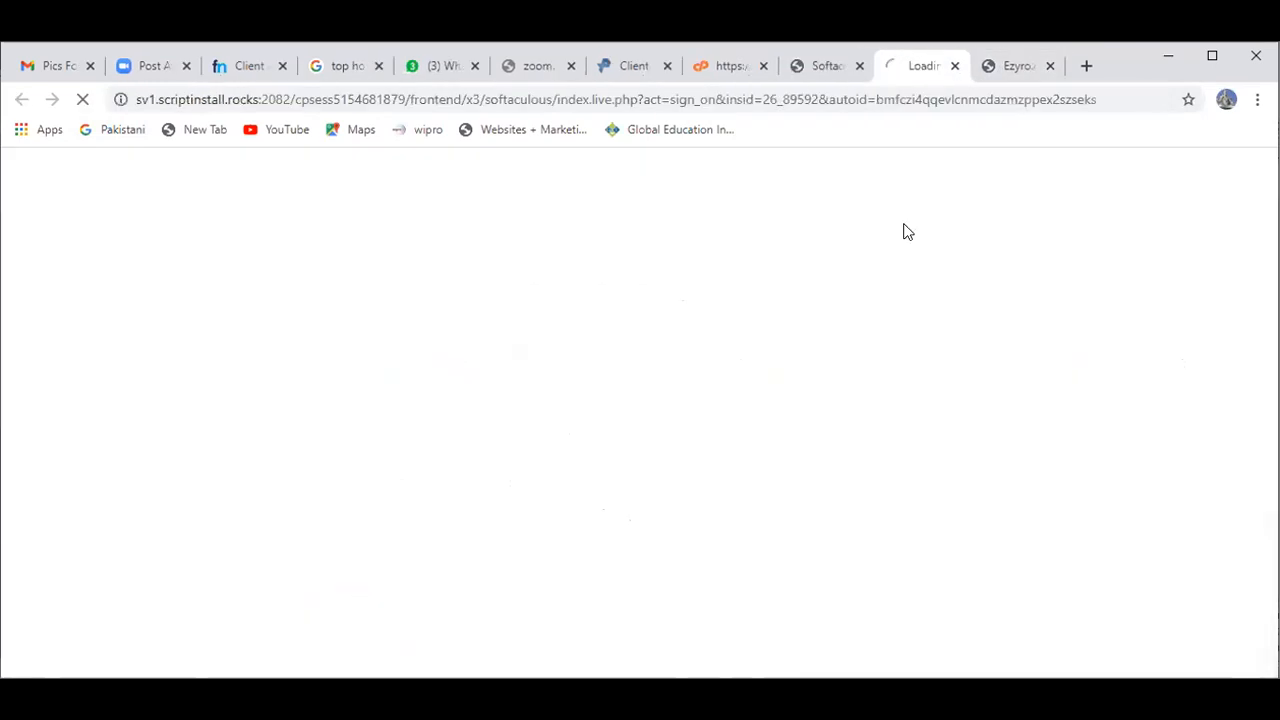
click(1048, 68)
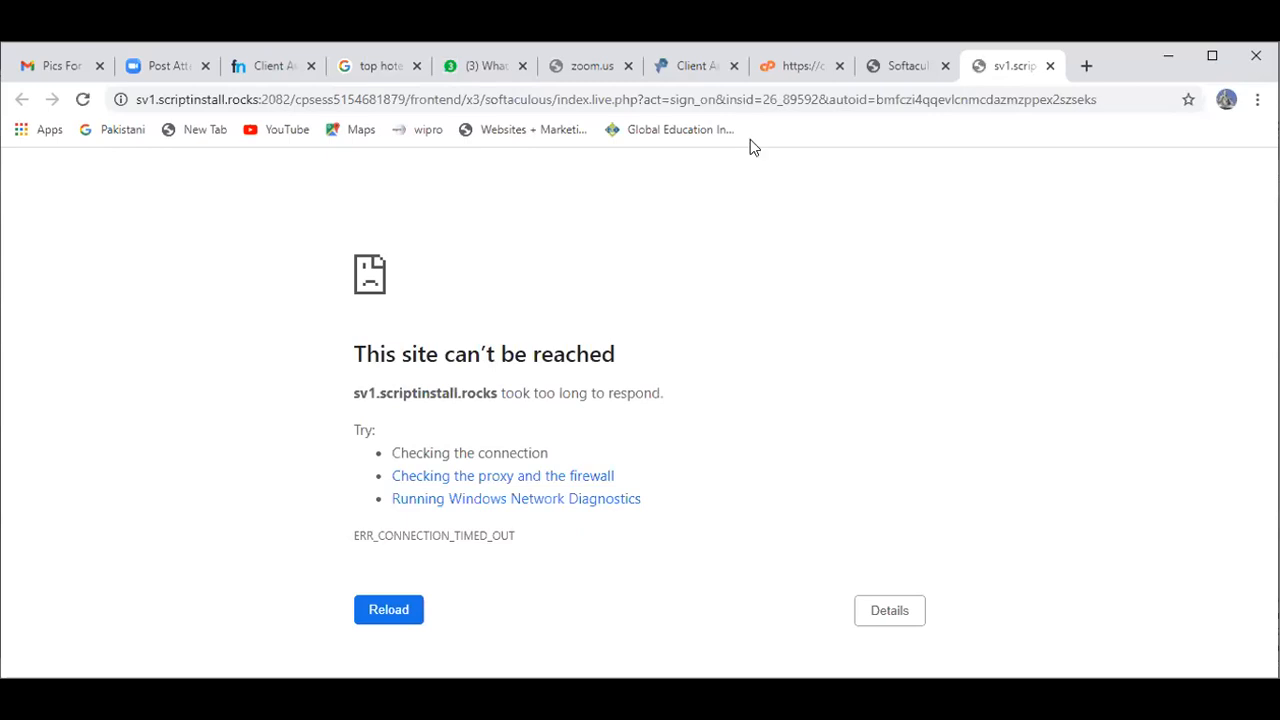
Step: Navigate to searchengine.ezyro.com/wp-admin using the address bar's autocomplete suggestion
key(ctrl+l)
key(Return)
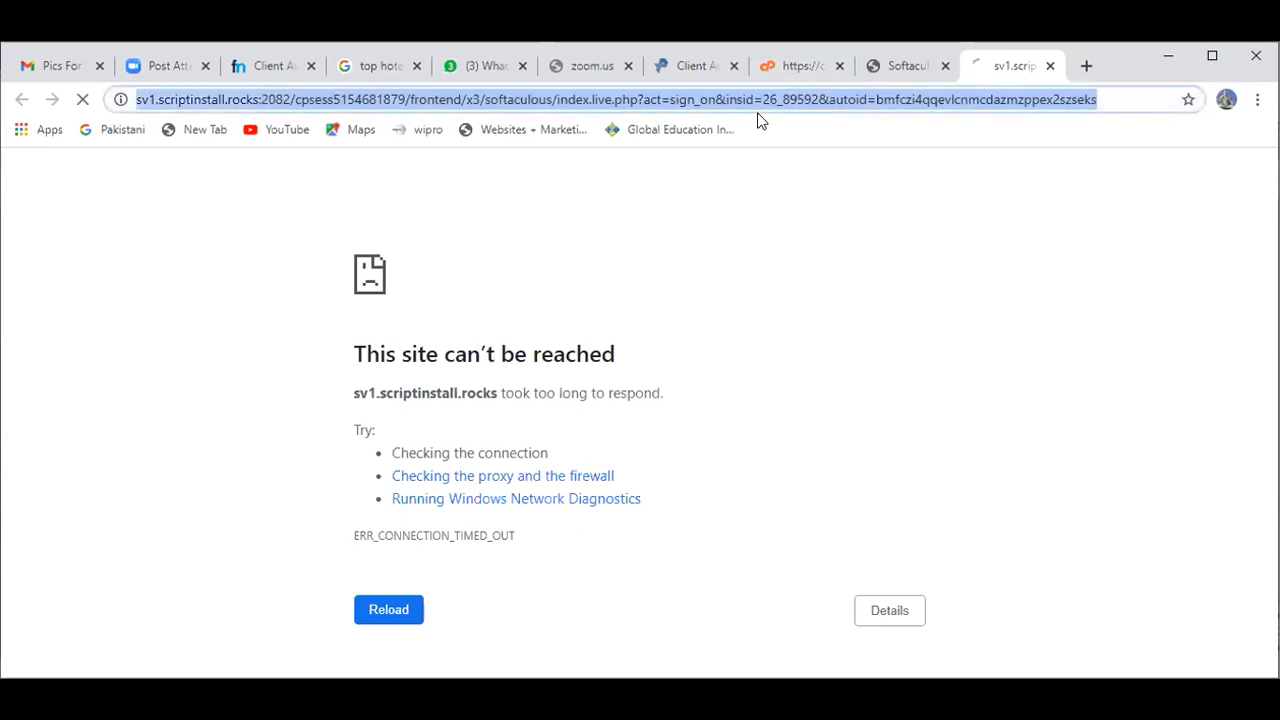
text(searchengine.ezyro.com/wp-admin)
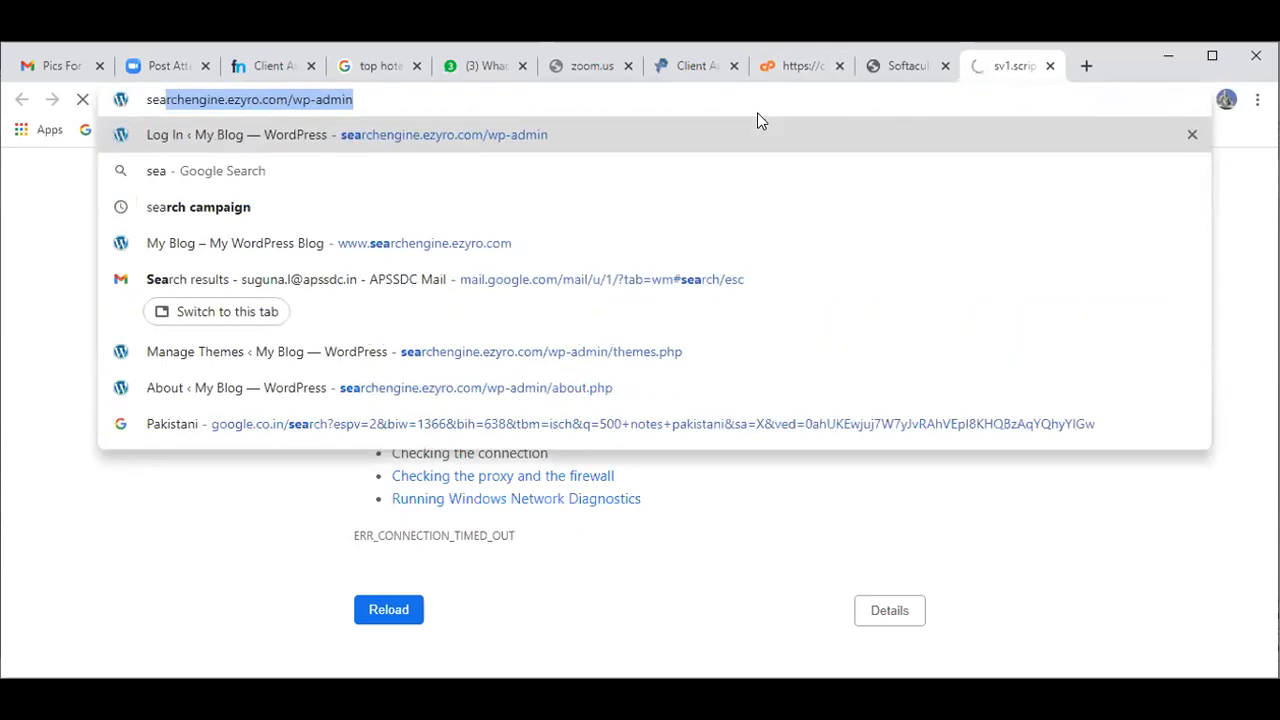
key(Return)
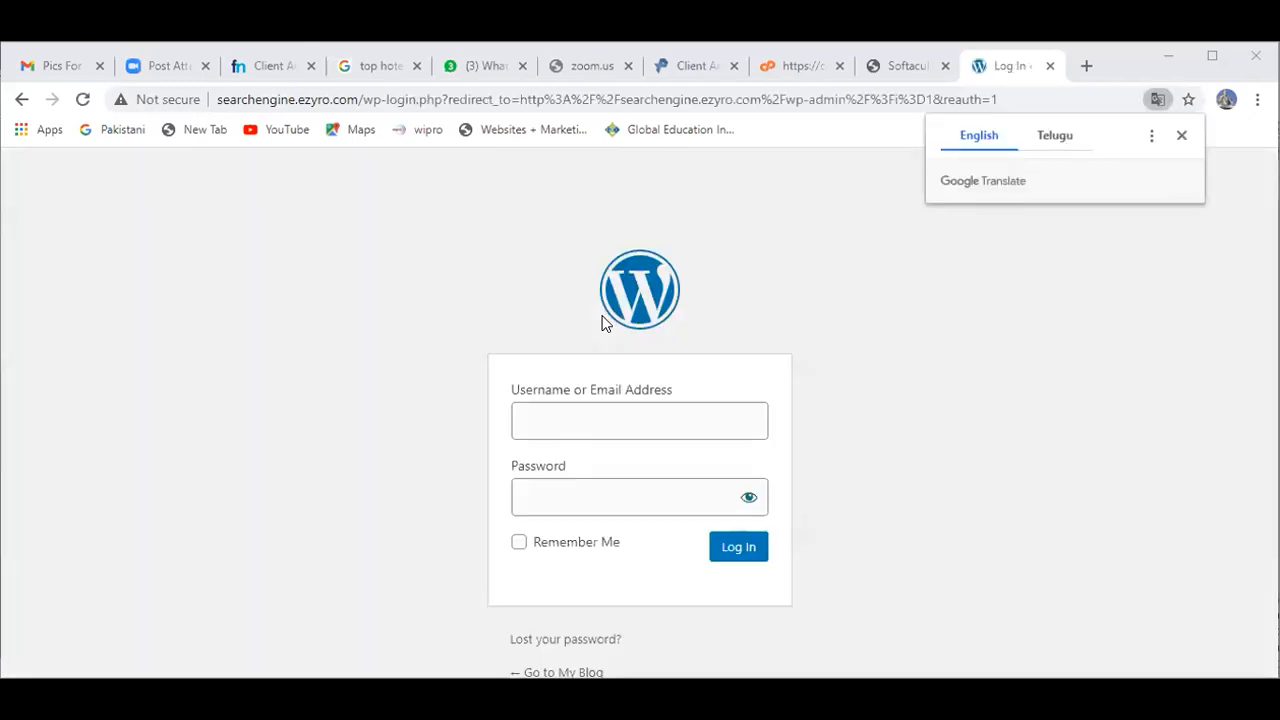
Step: Log in as Admin with the admin password, then reload and confirm the form resubmission
click(567, 429)
text(Admin)
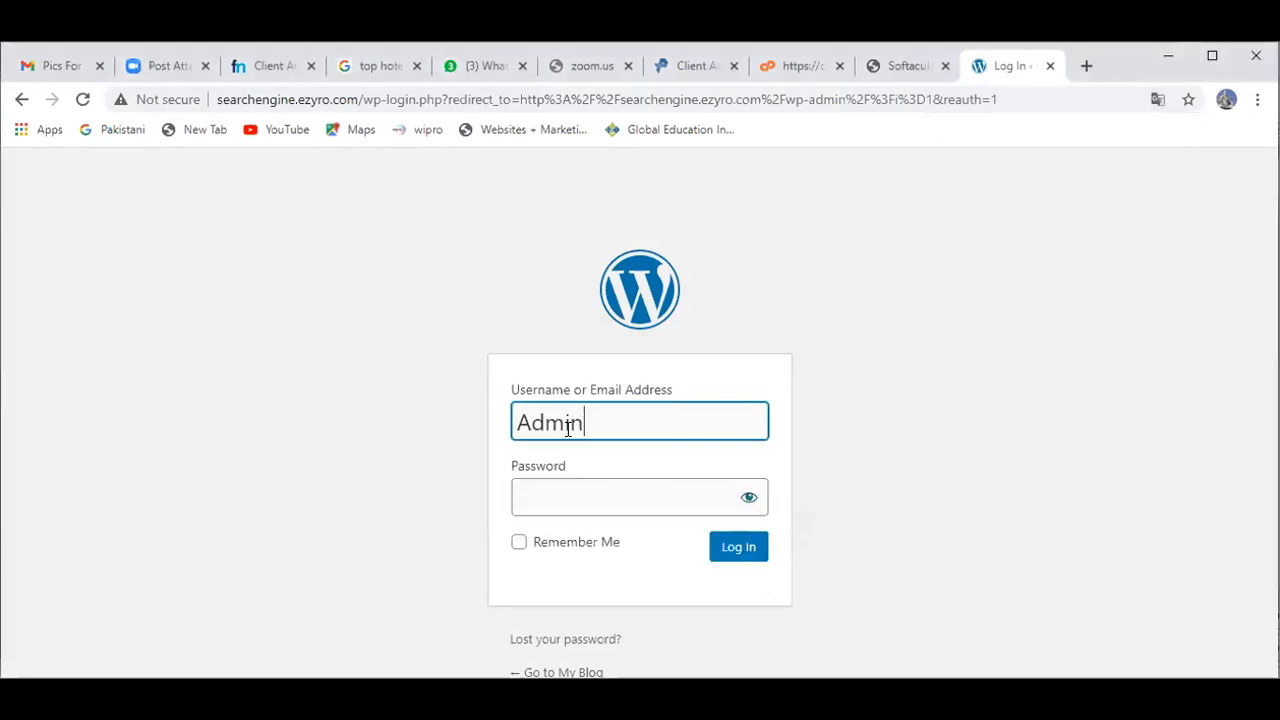
key(Tab)
text(****)
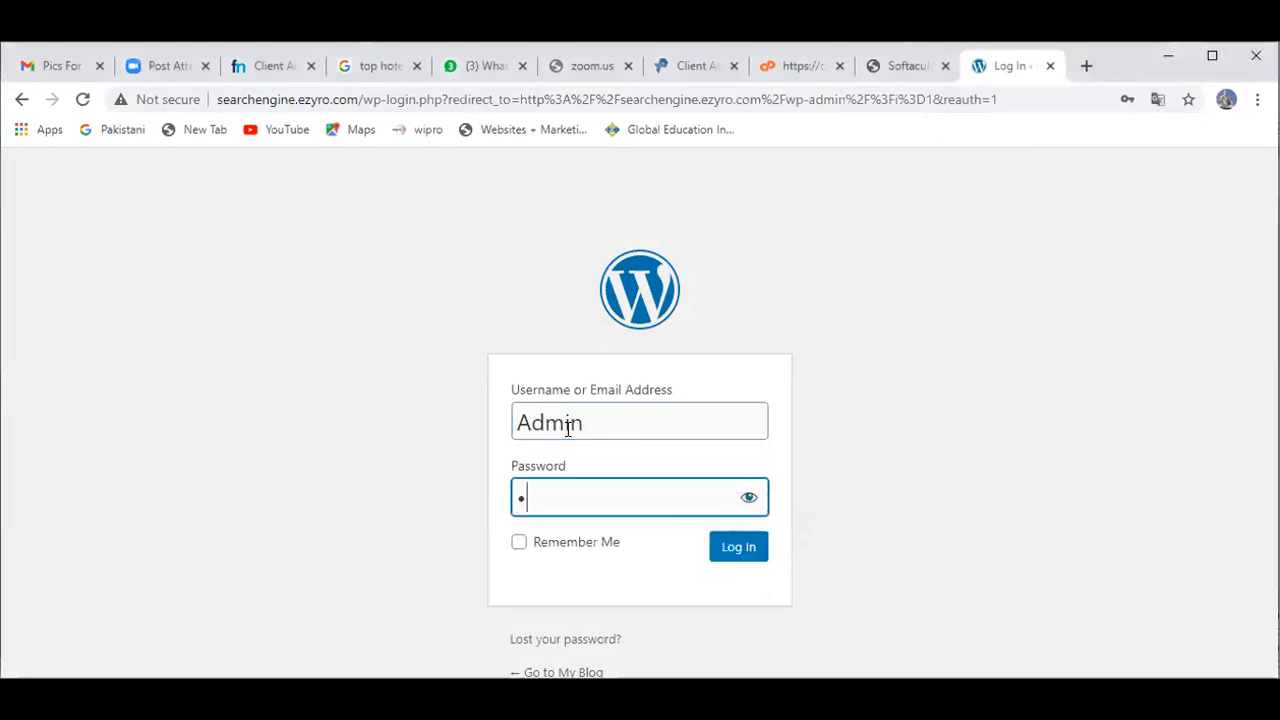
text(*)
click(752, 557)
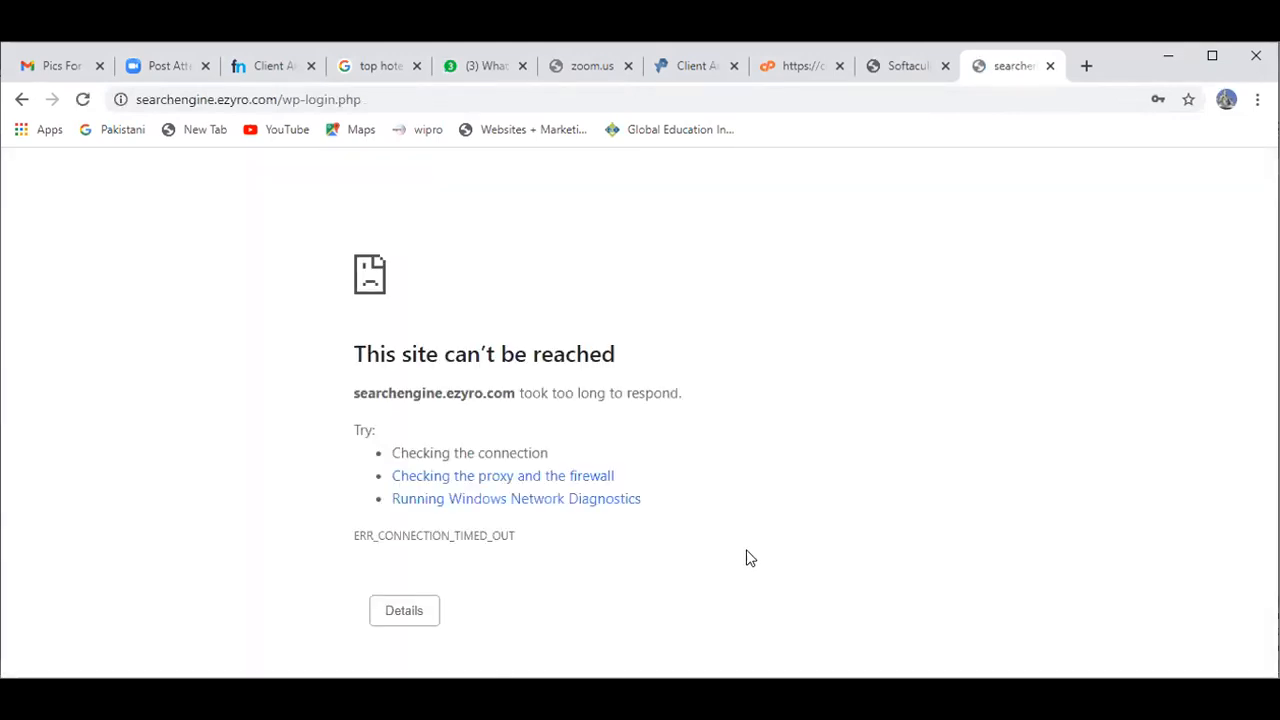
click(84, 101)
click(709, 249)
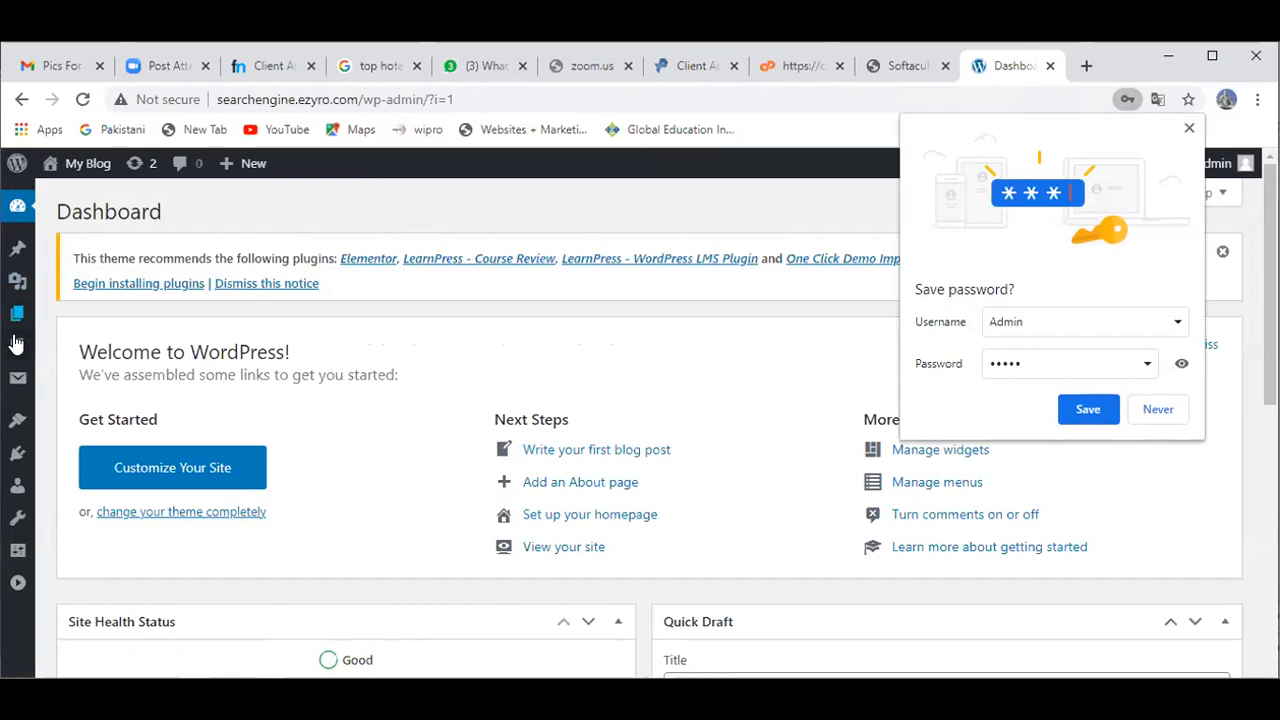
Step: Expand and collapse the admin side menu twice, leaving it collapsed to icons
click(19, 589)
click(55, 652)
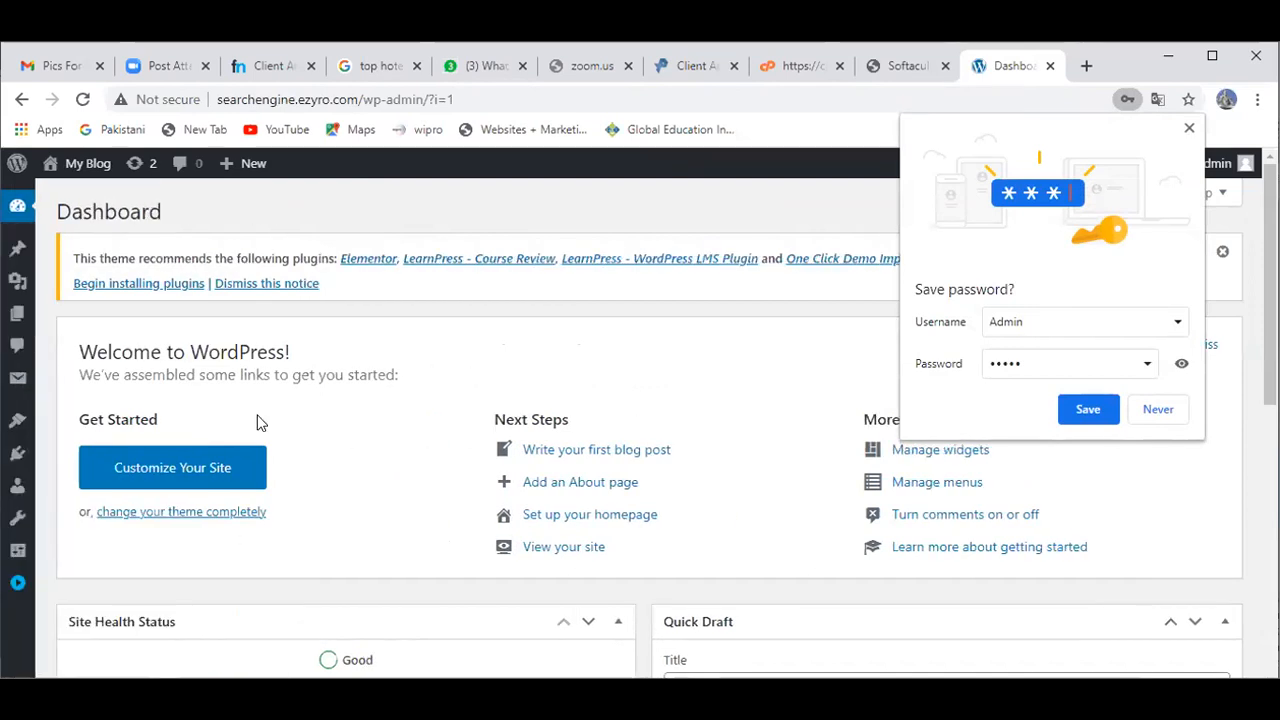
click(15, 590)
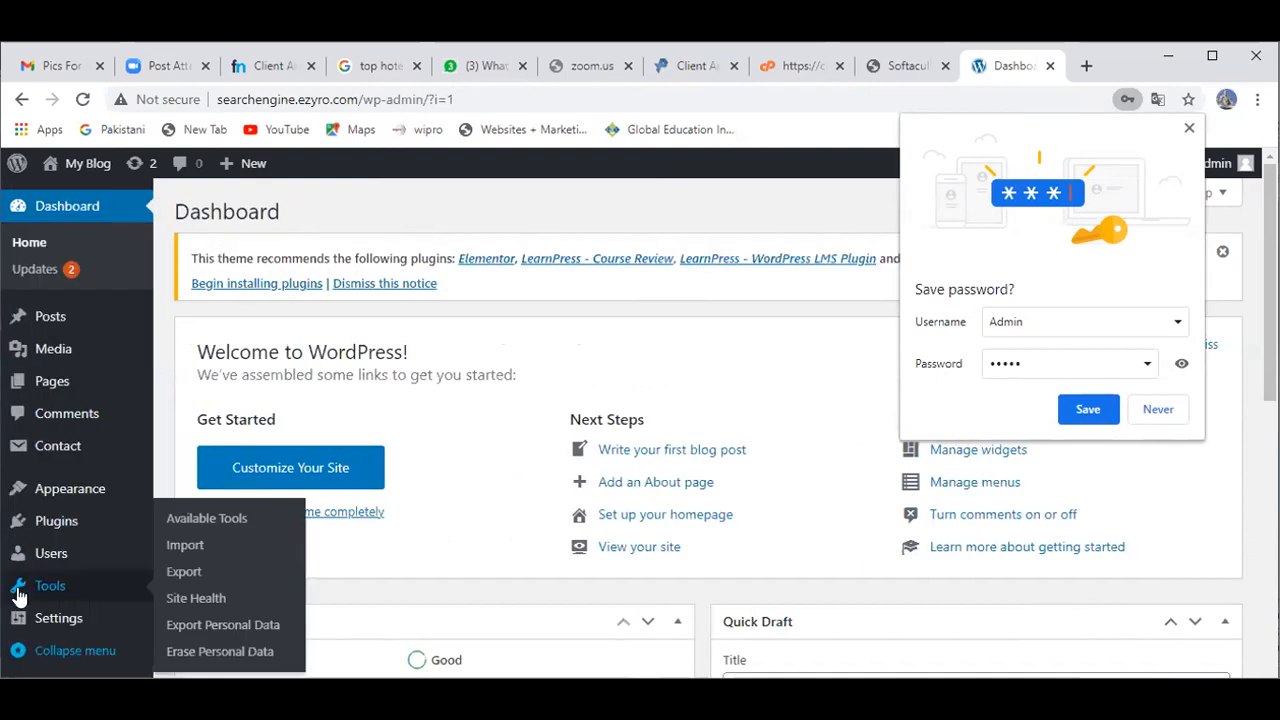
click(77, 652)
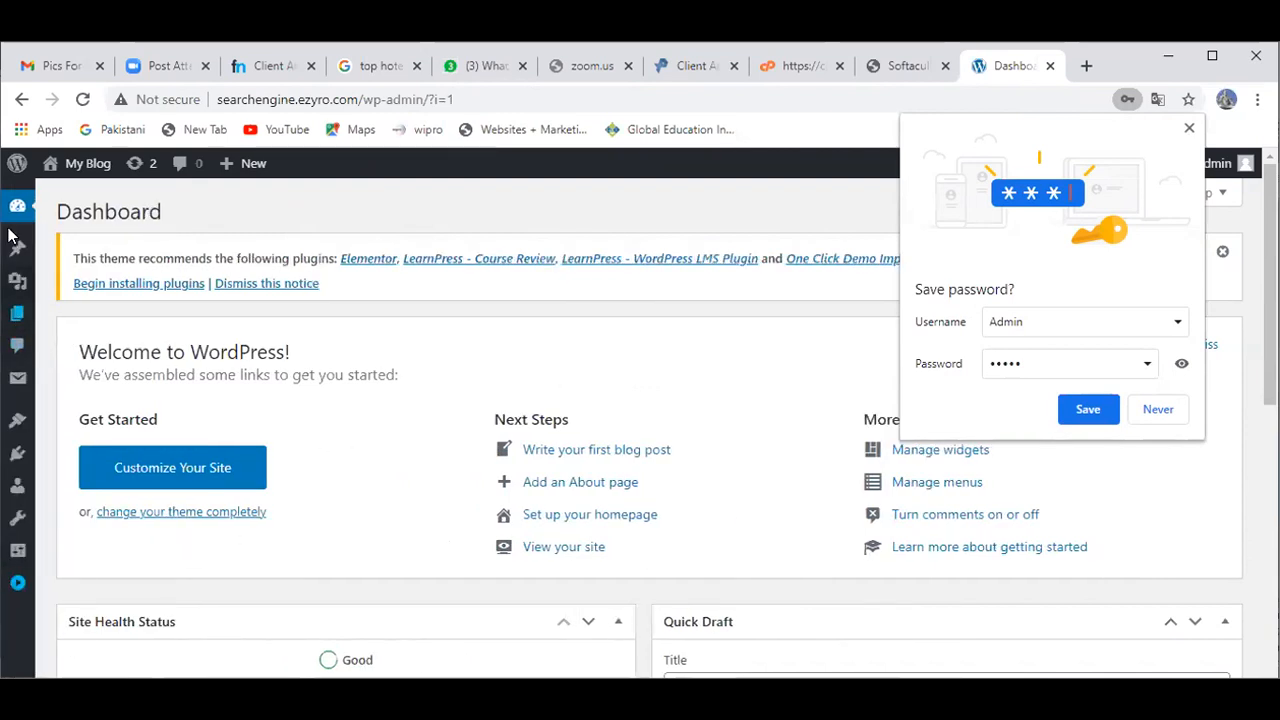
mouse_move(14, 222)
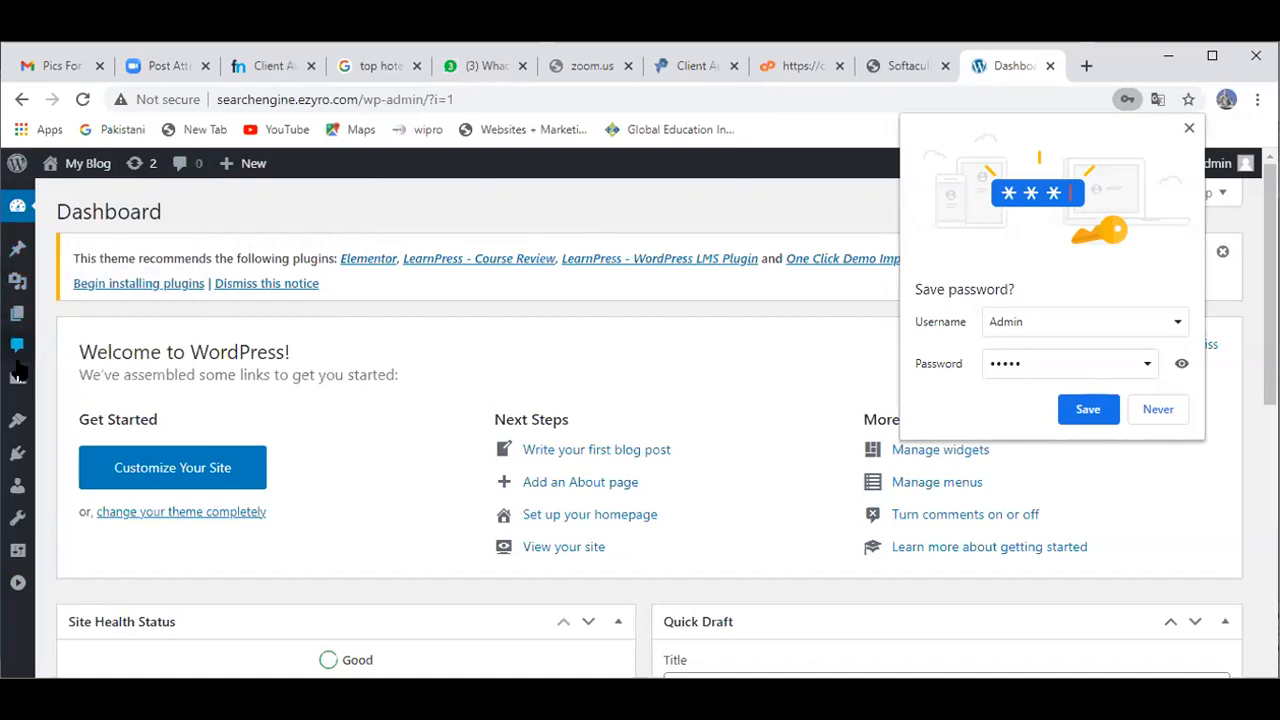
mouse_move(19, 387)
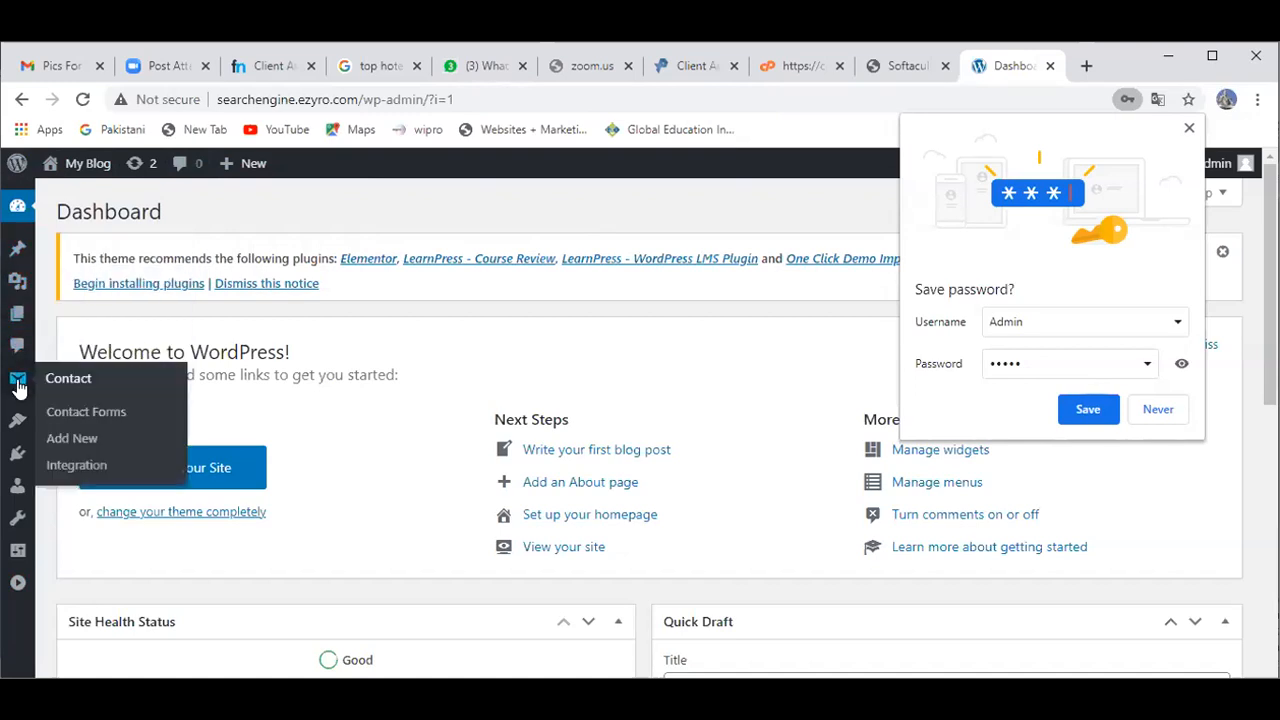
Step: Go to Appearance > Themes from the expanded side menu, reloading after the timeout
click(14, 588)
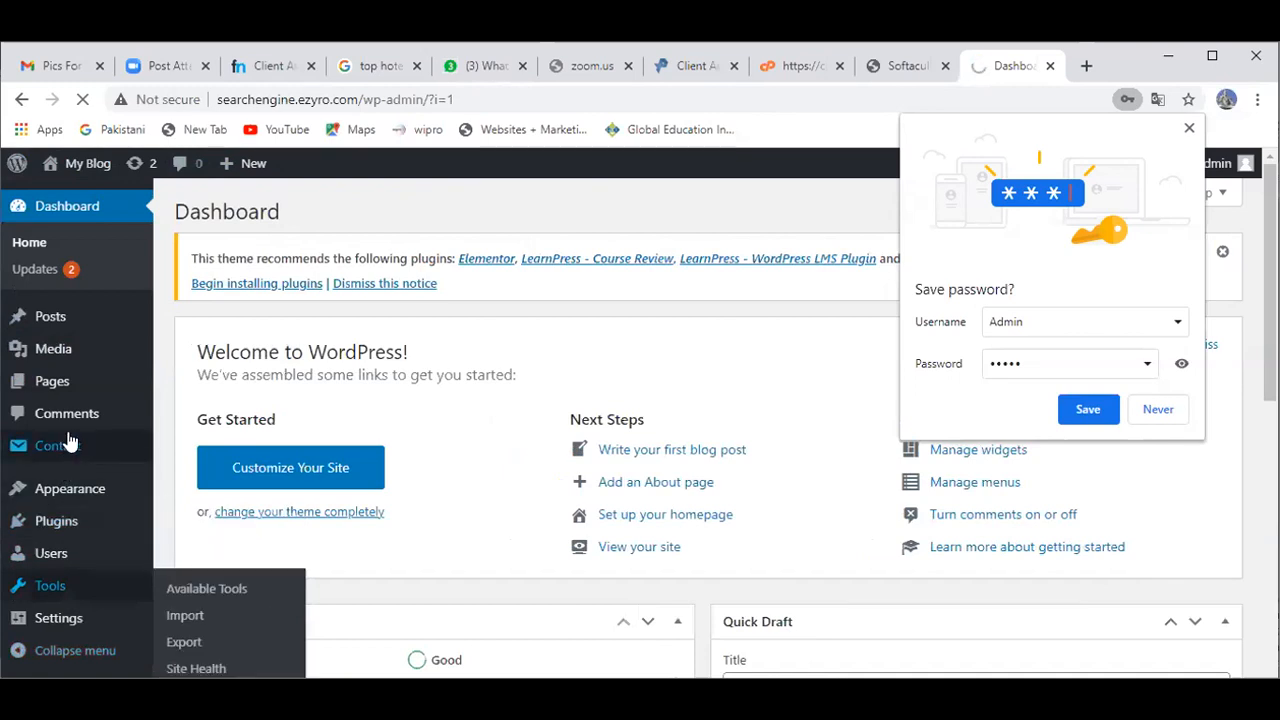
mouse_move(75, 465)
mouse_move(85, 497)
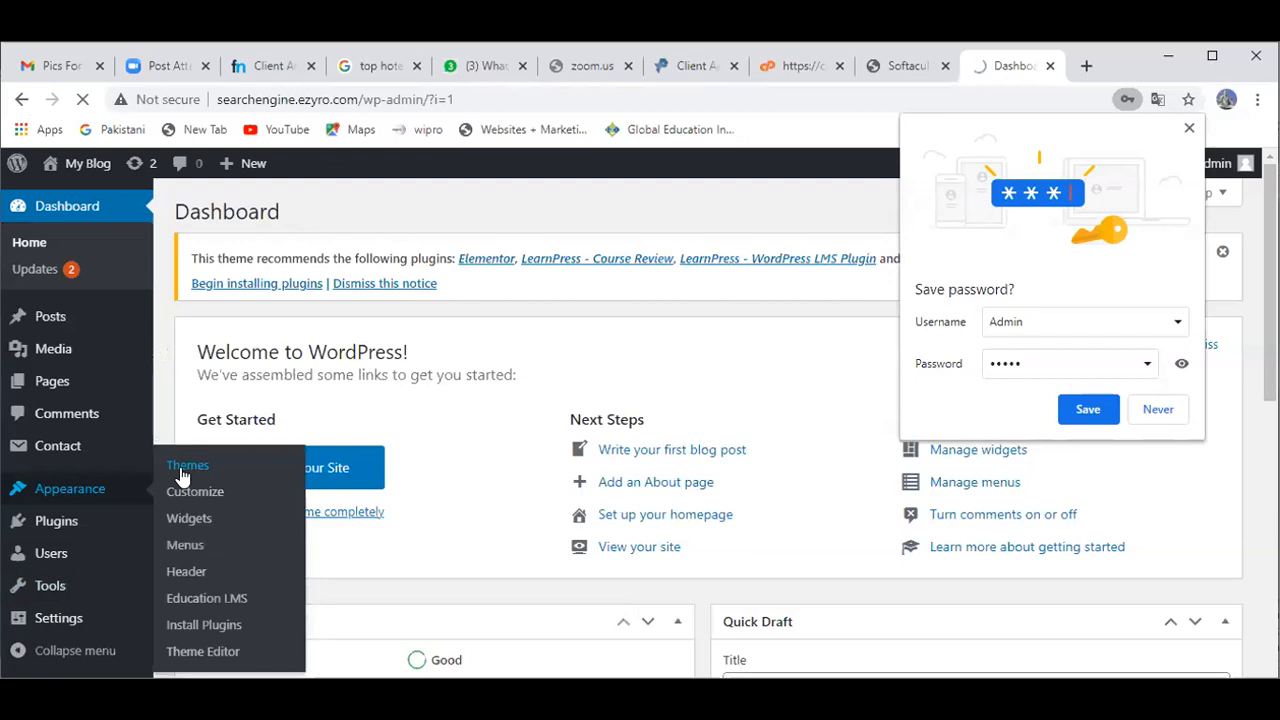
key(F5)
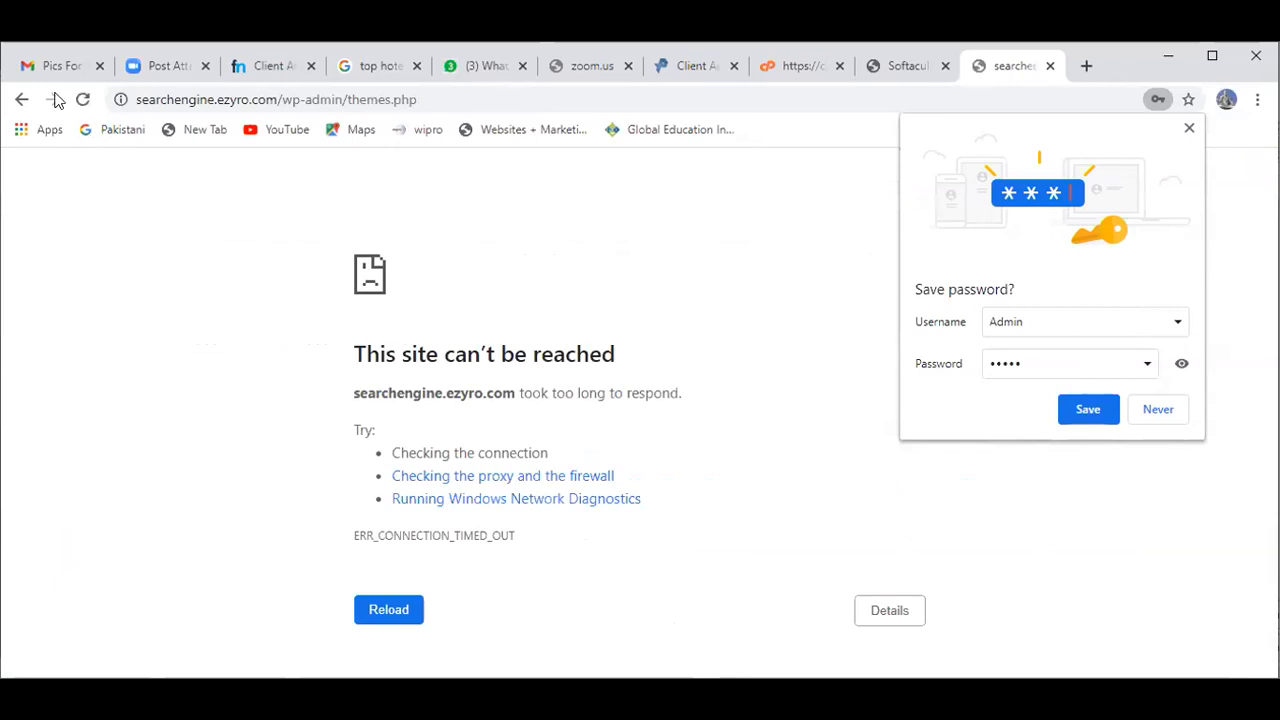
click(83, 101)
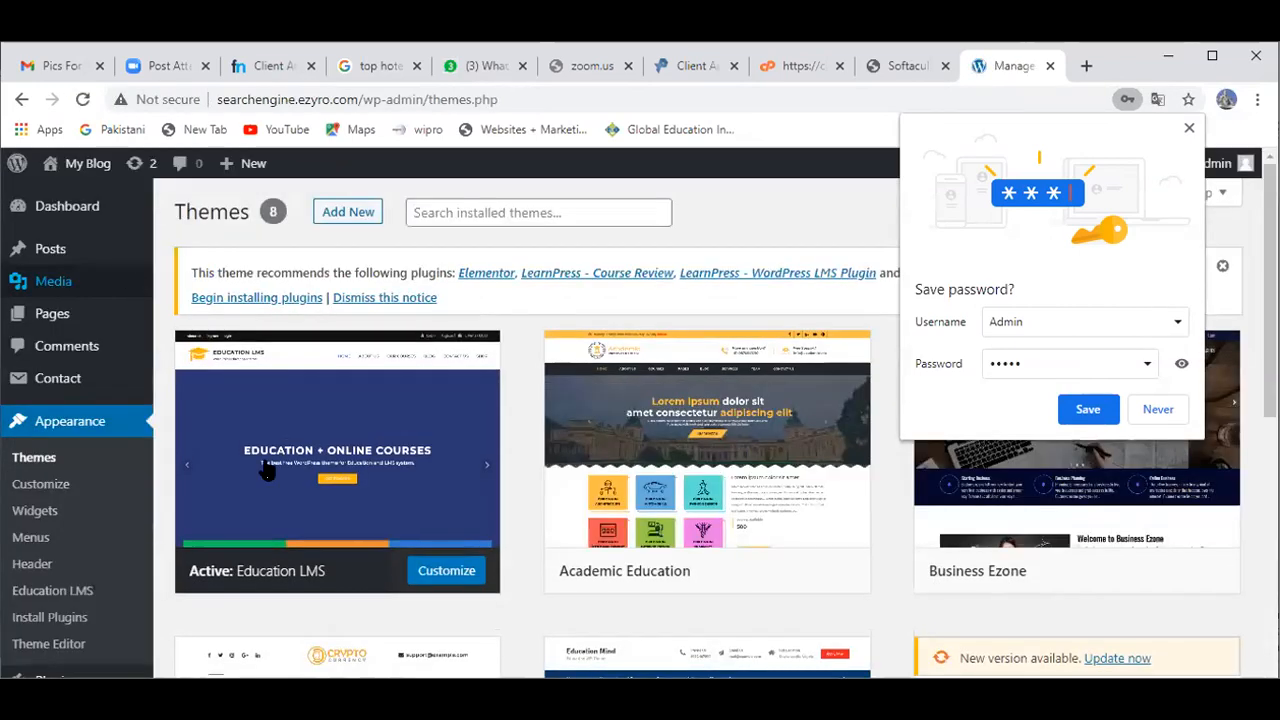
Step: Activate the Academic Education theme and open Customize from its card
click(707, 580)
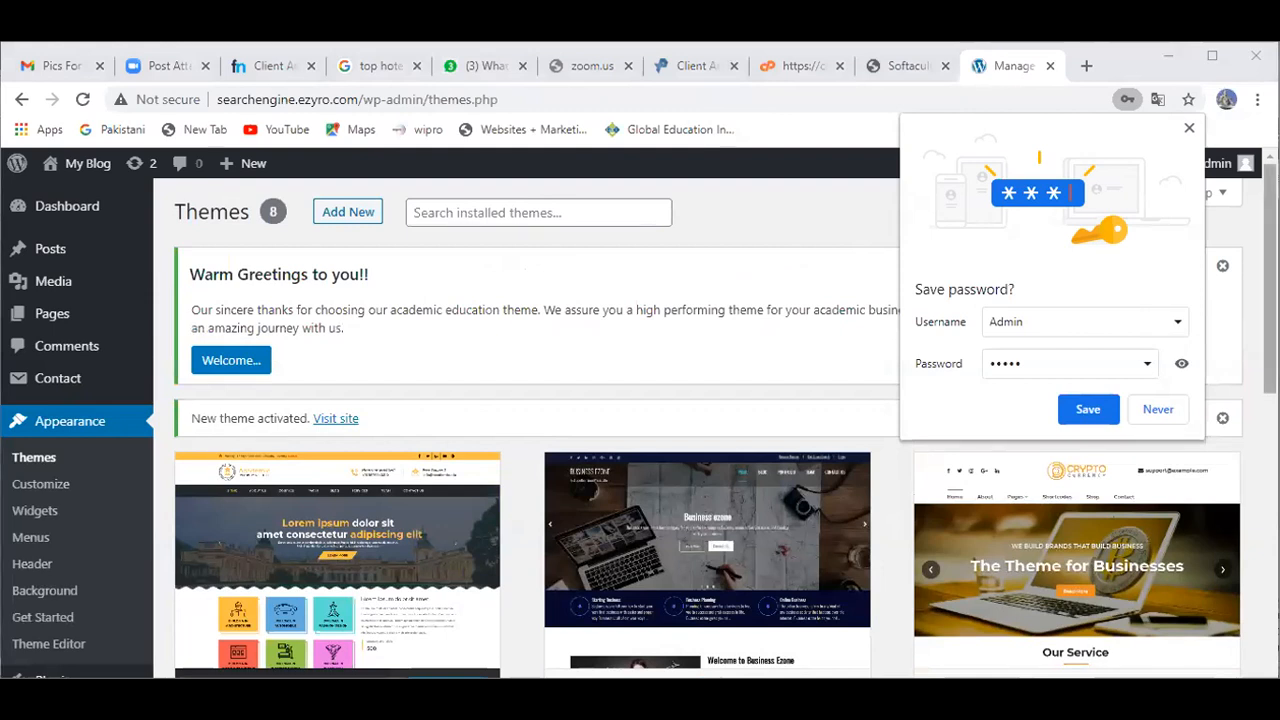
scroll(937, 457, down, 3)
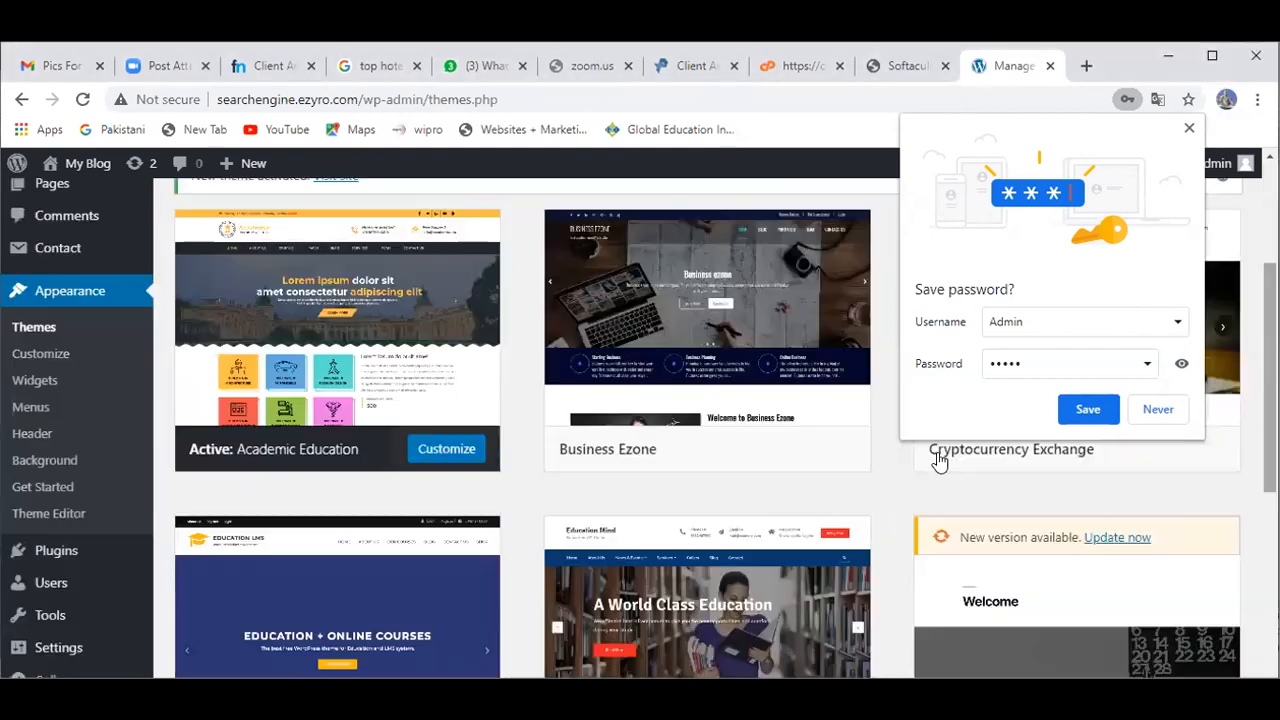
click(437, 459)
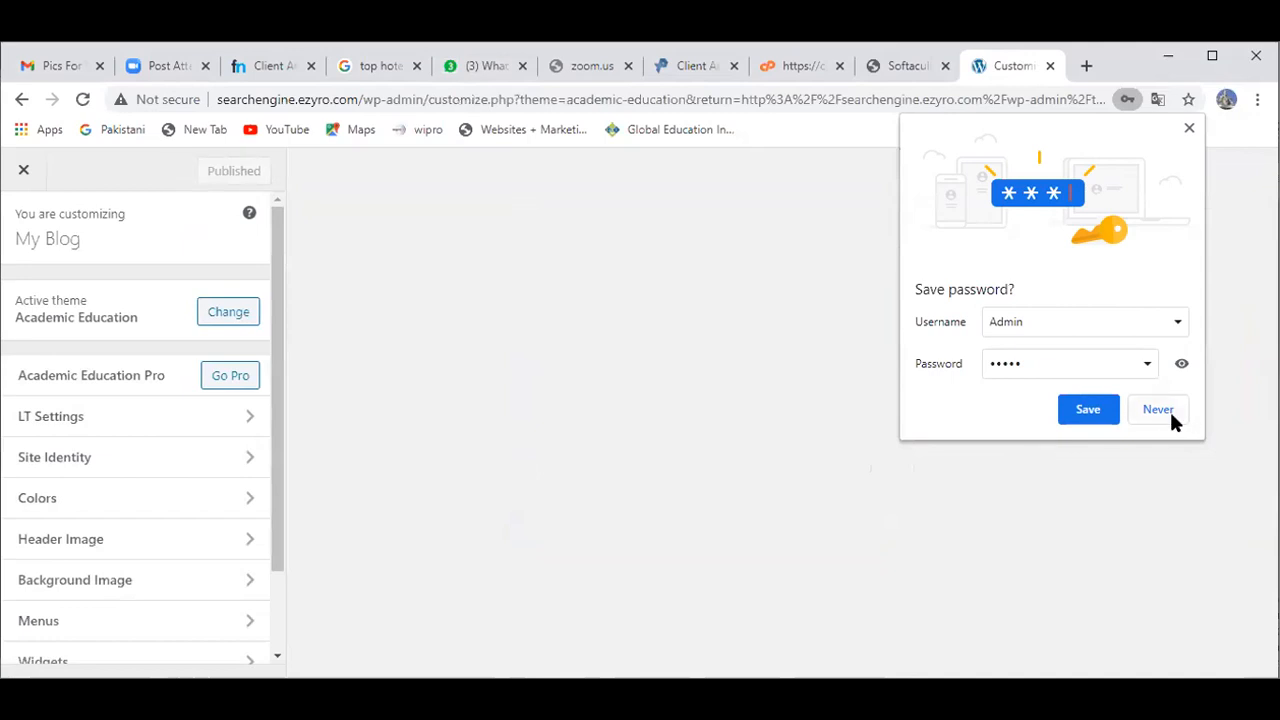
Step: Decline saving the password, retry the stalled customizer preview, then exit back to Themes
click(1158, 409)
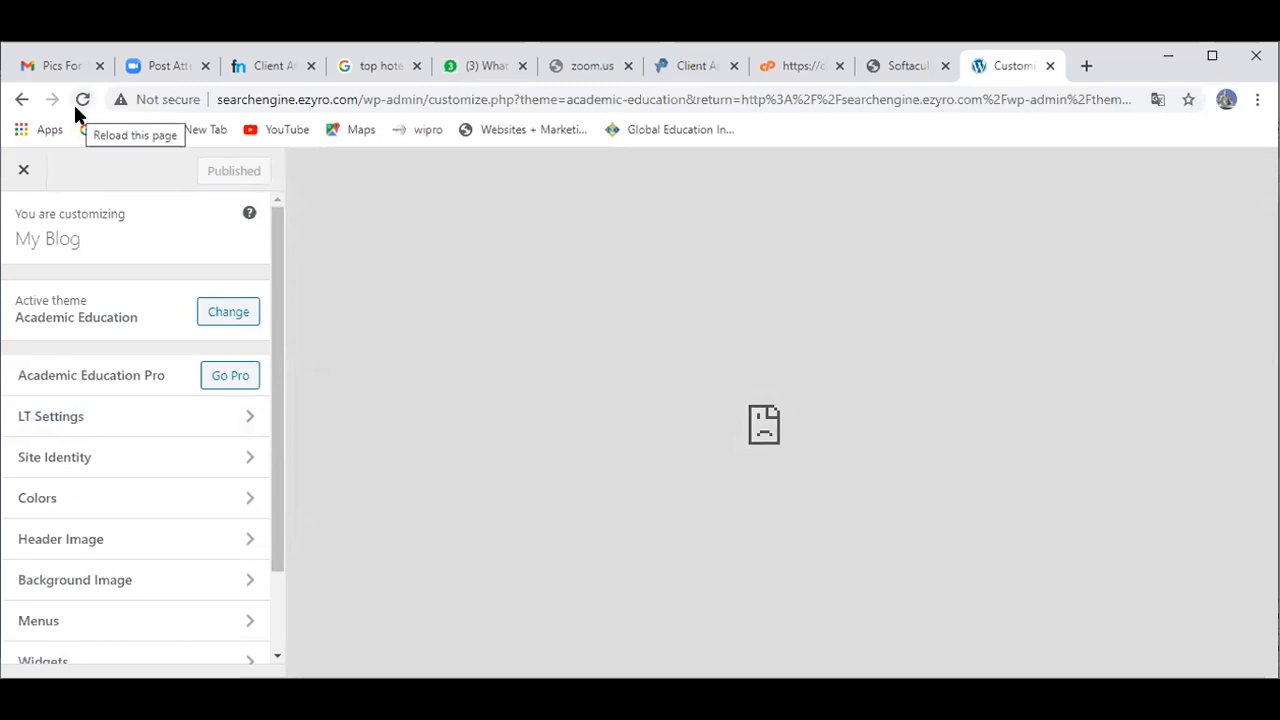
click(76, 103)
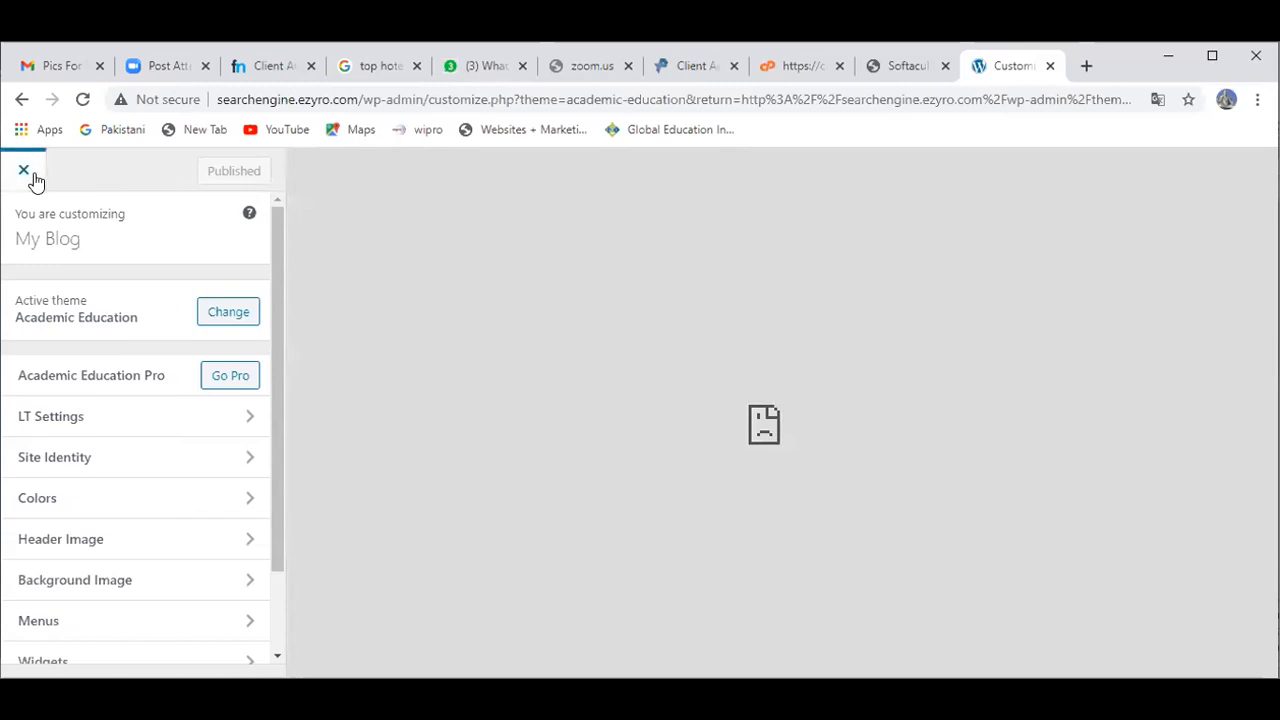
click(25, 172)
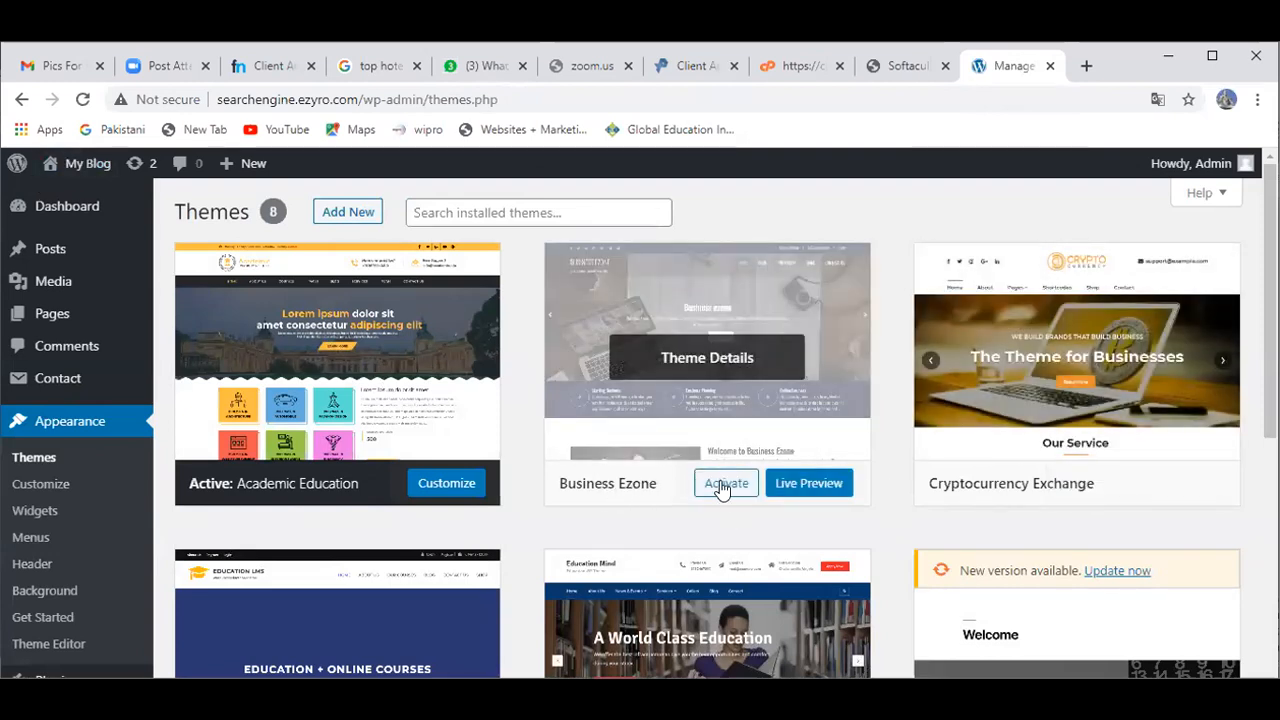
Step: Activate the Business Ezone theme, reloading the page after the activation timed out
click(726, 486)
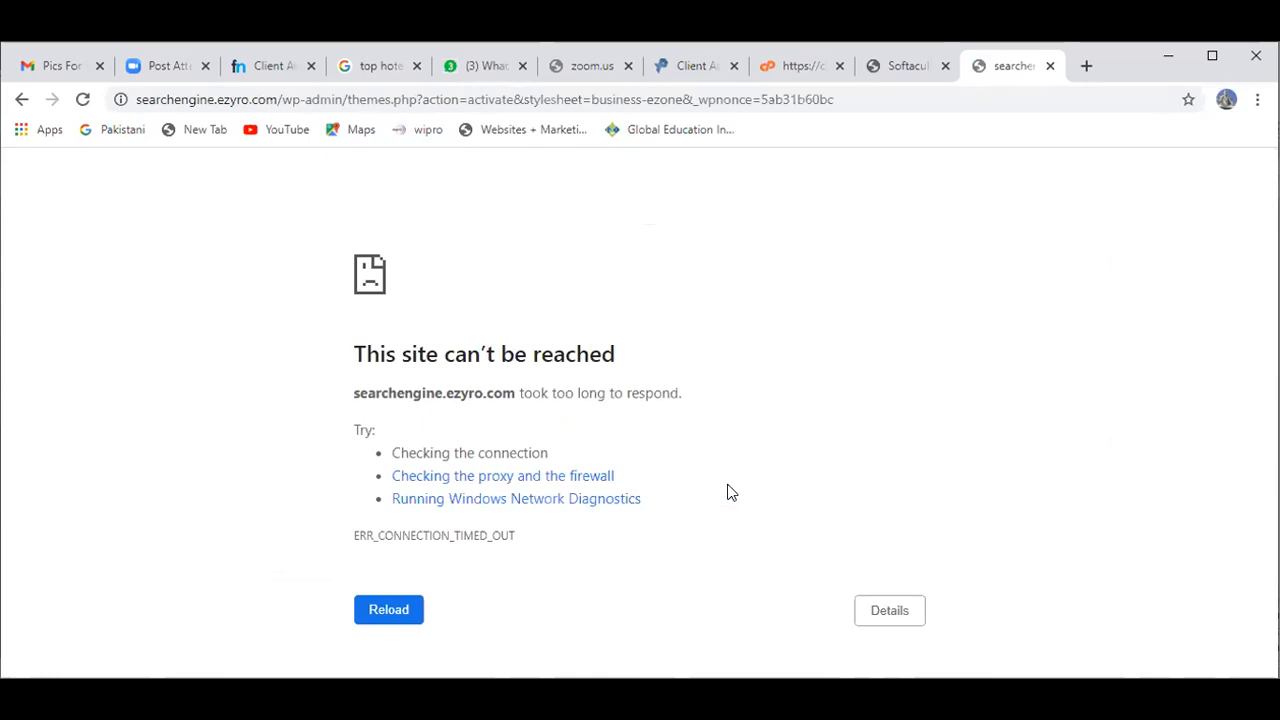
key(F5)
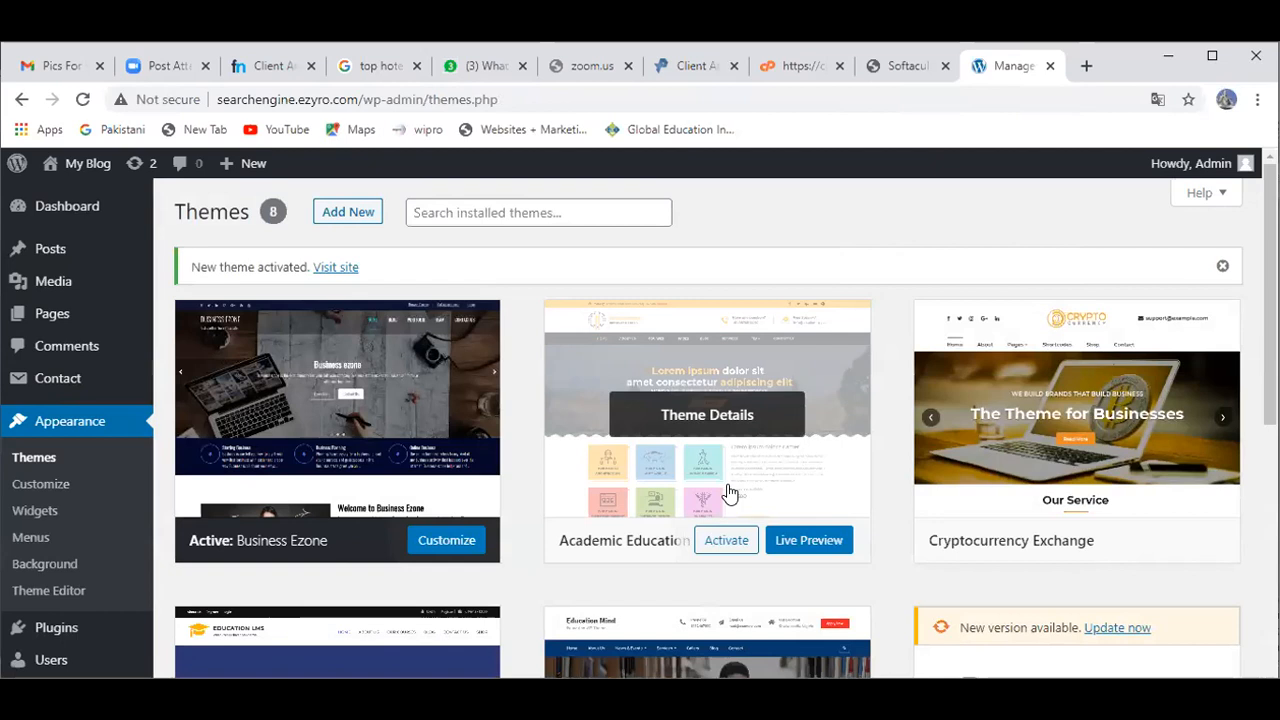
click(727, 539)
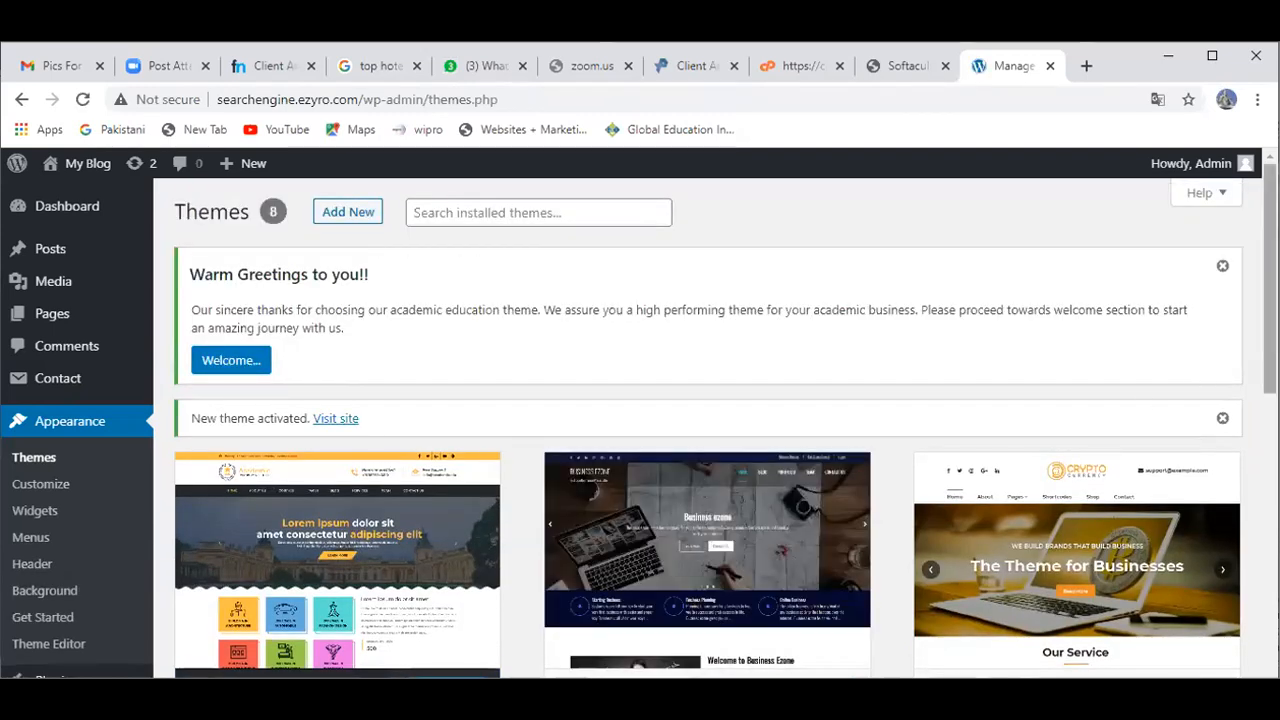
scroll(894, 480, down, 2)
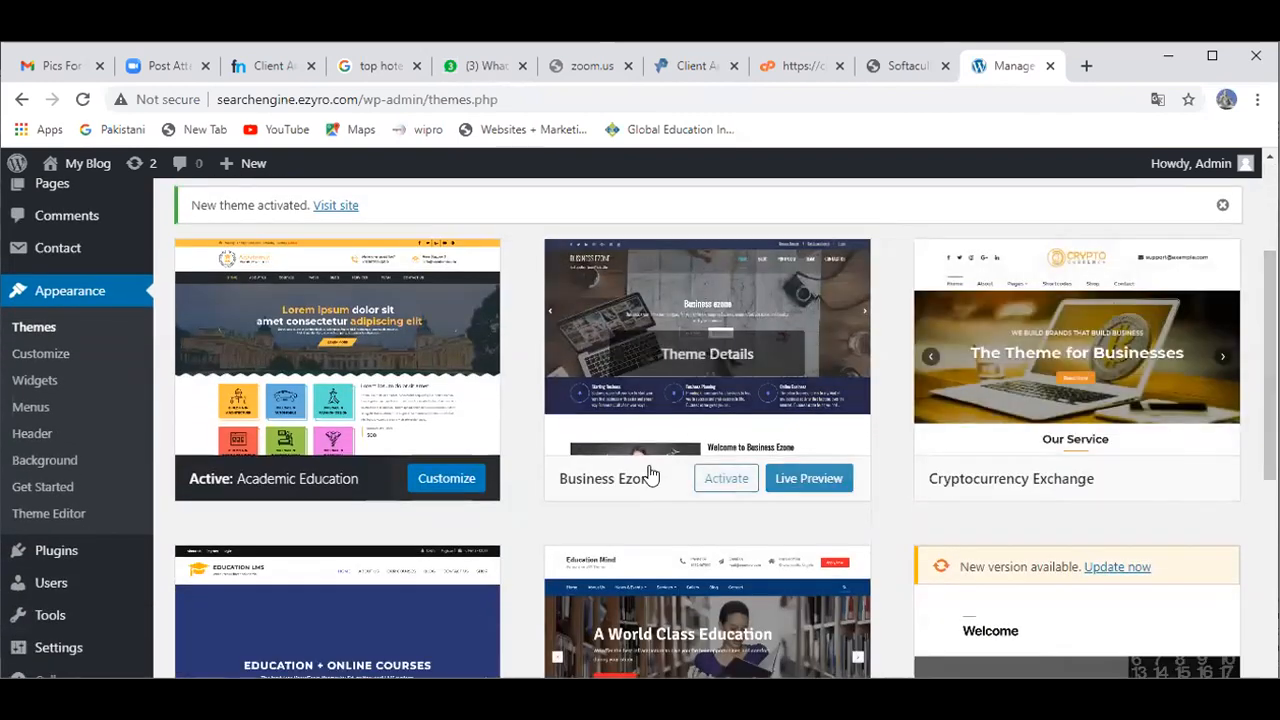
click(726, 479)
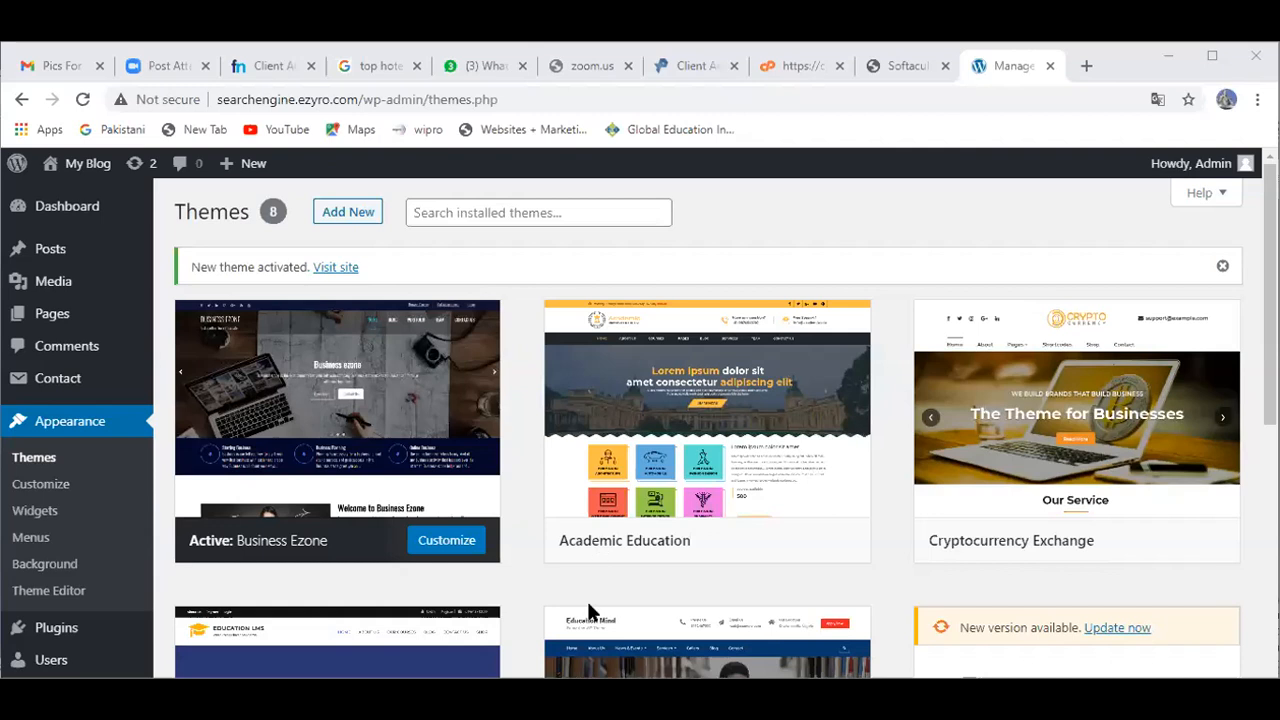
mouse_move(565, 479)
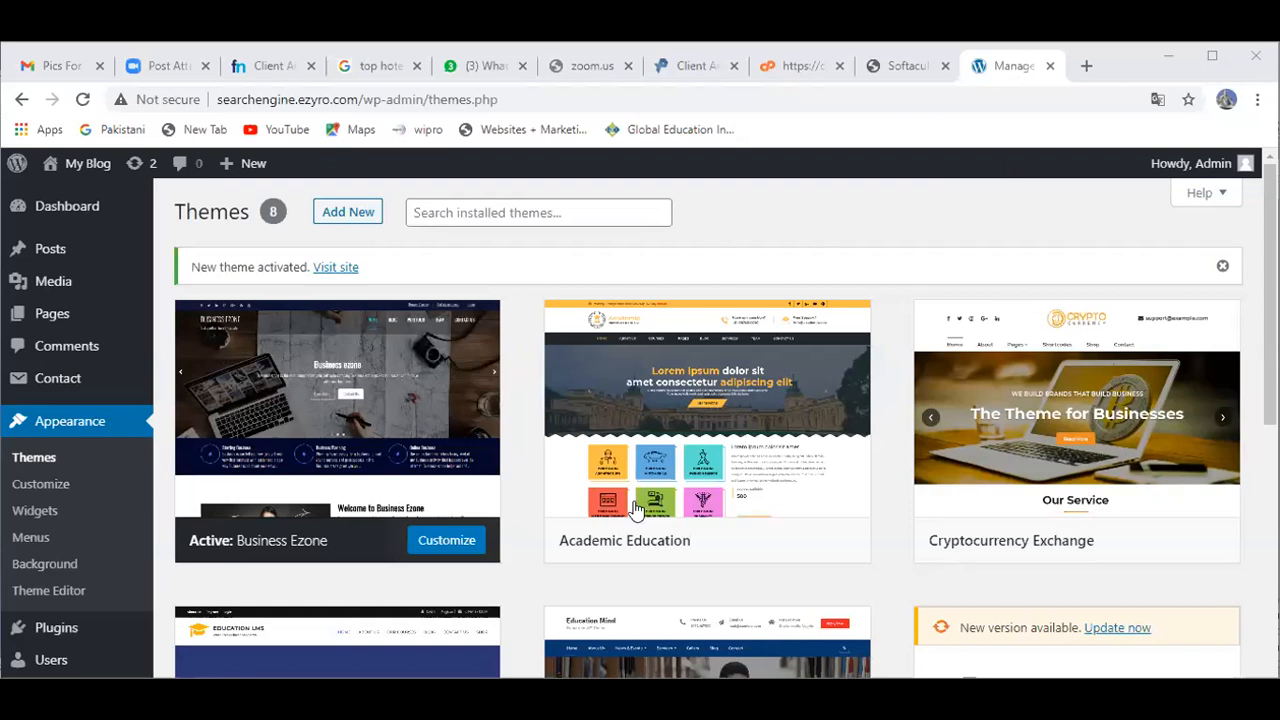
click(722, 540)
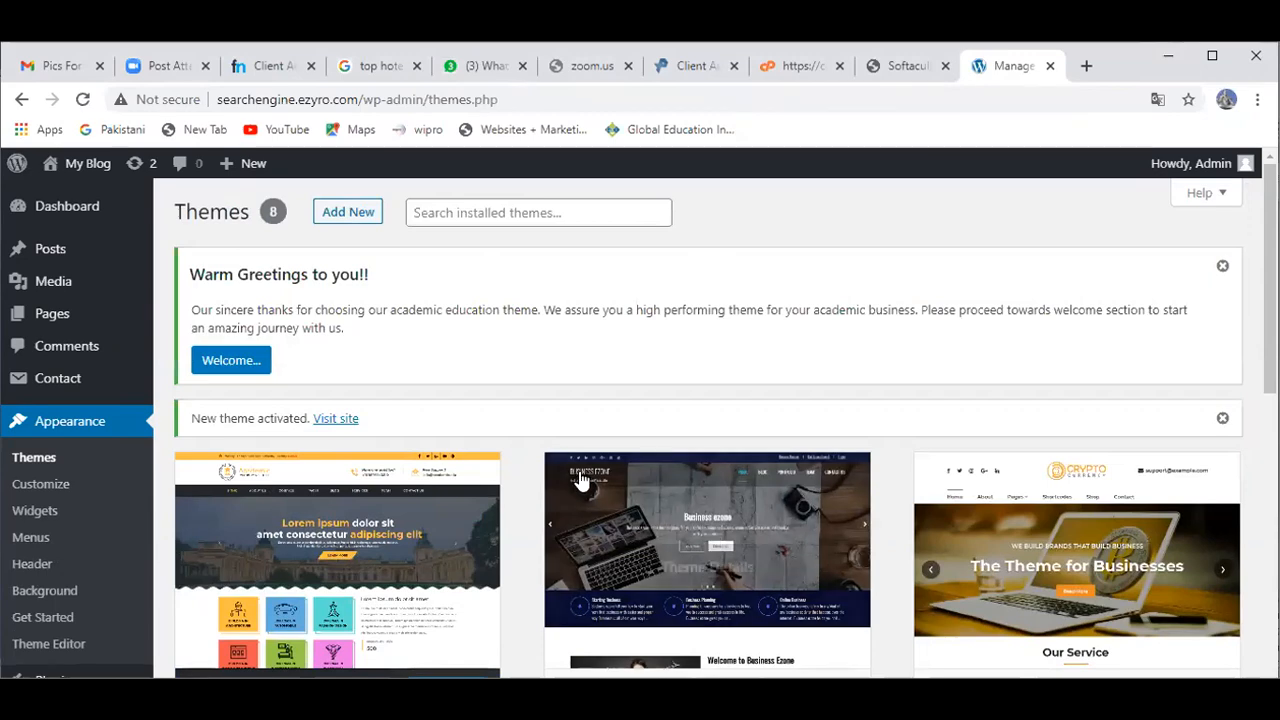
scroll(645, 570, down, 3)
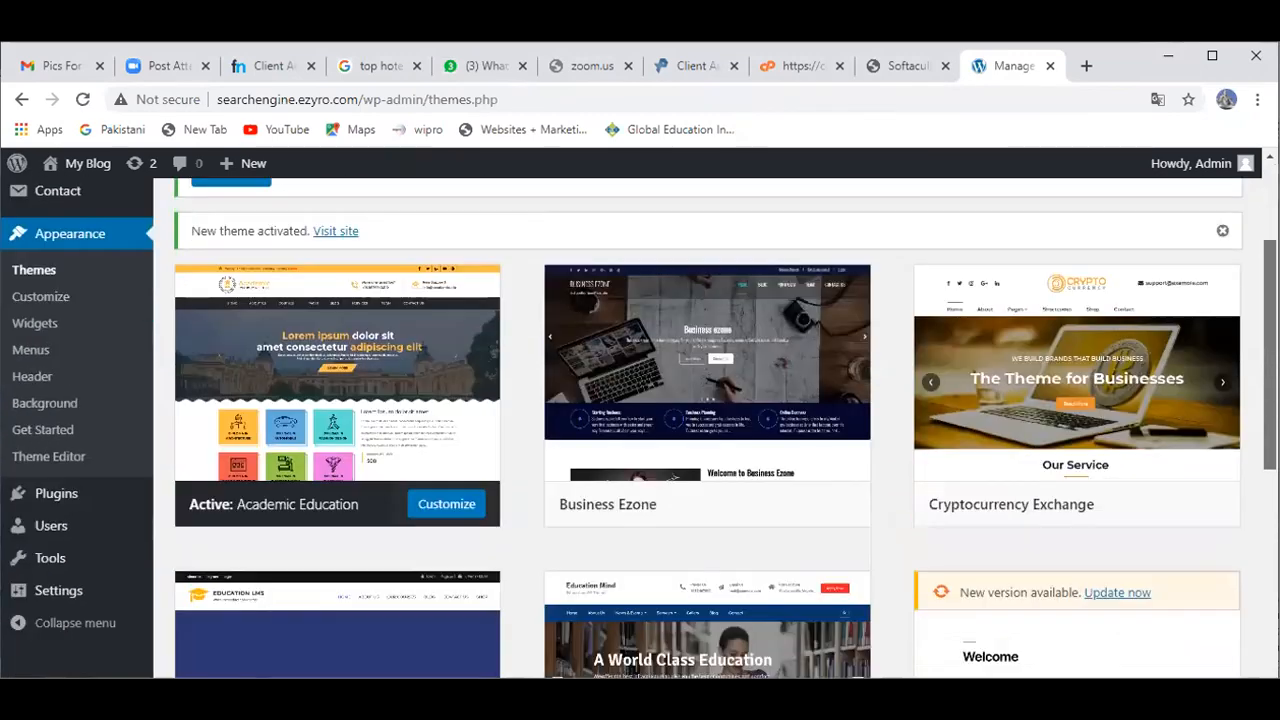
click(729, 487)
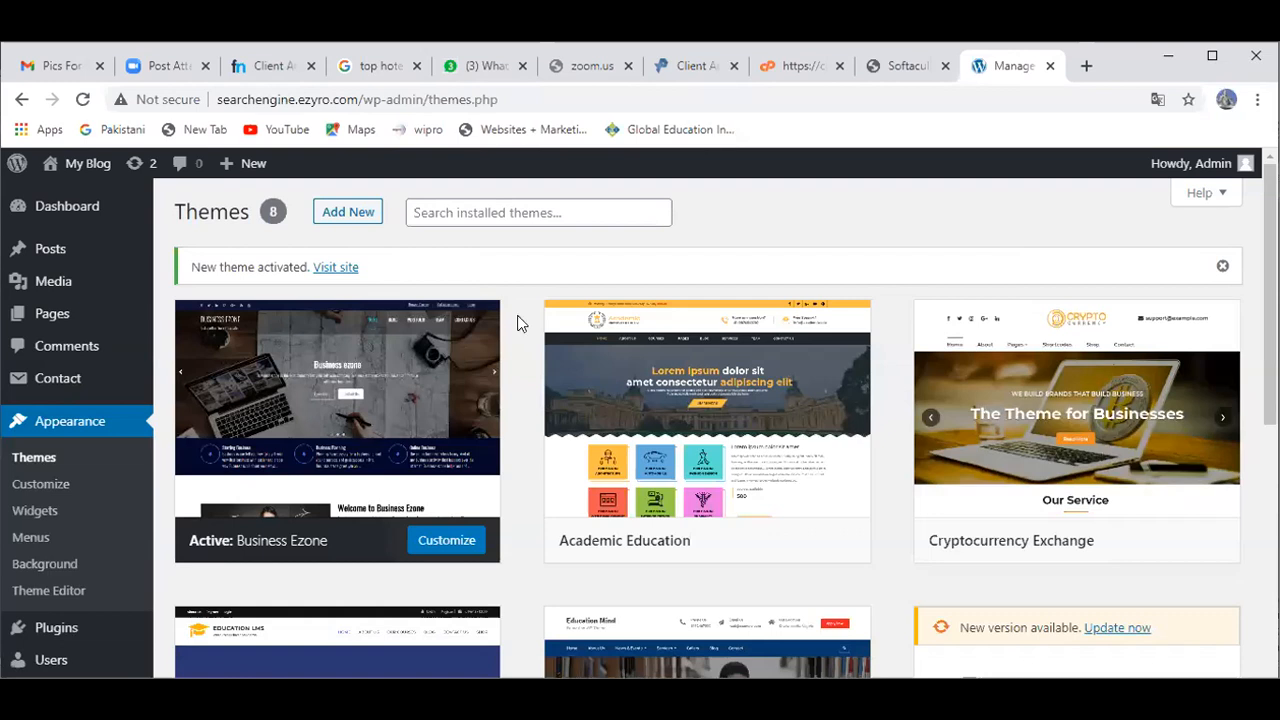
mouse_move(575, 512)
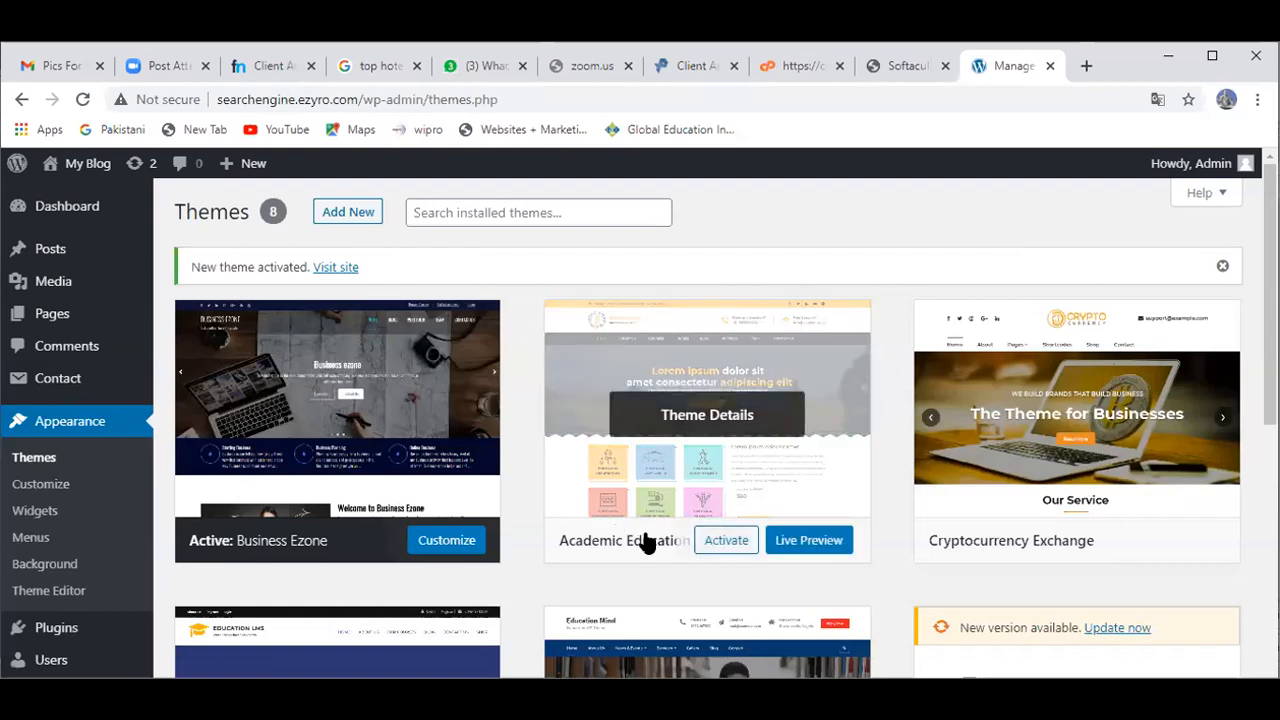
click(721, 540)
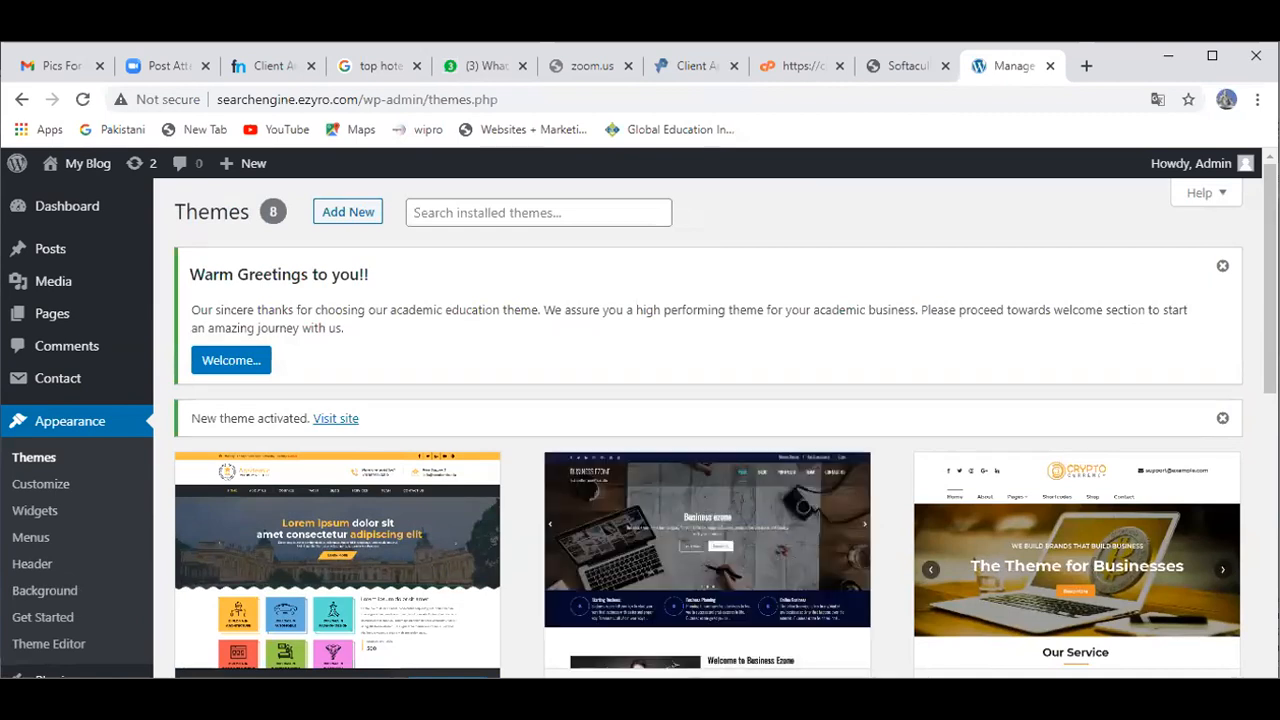
scroll(724, 580, down, 1)
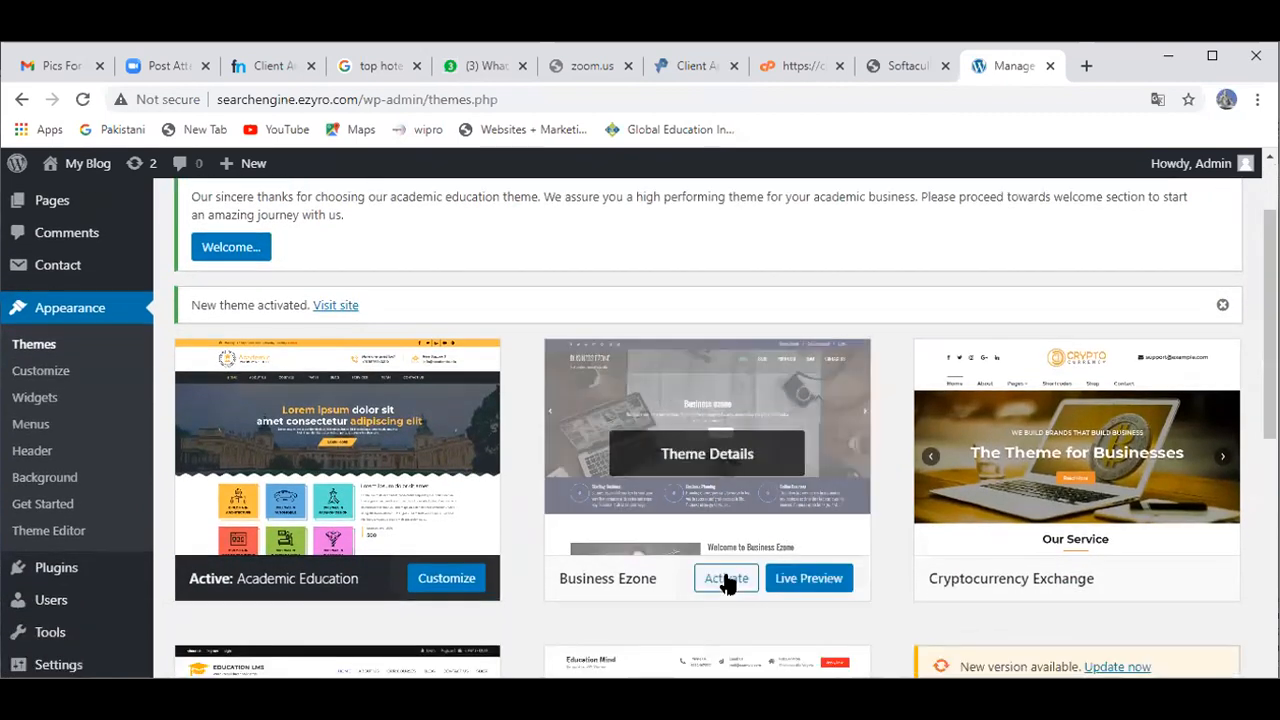
click(727, 580)
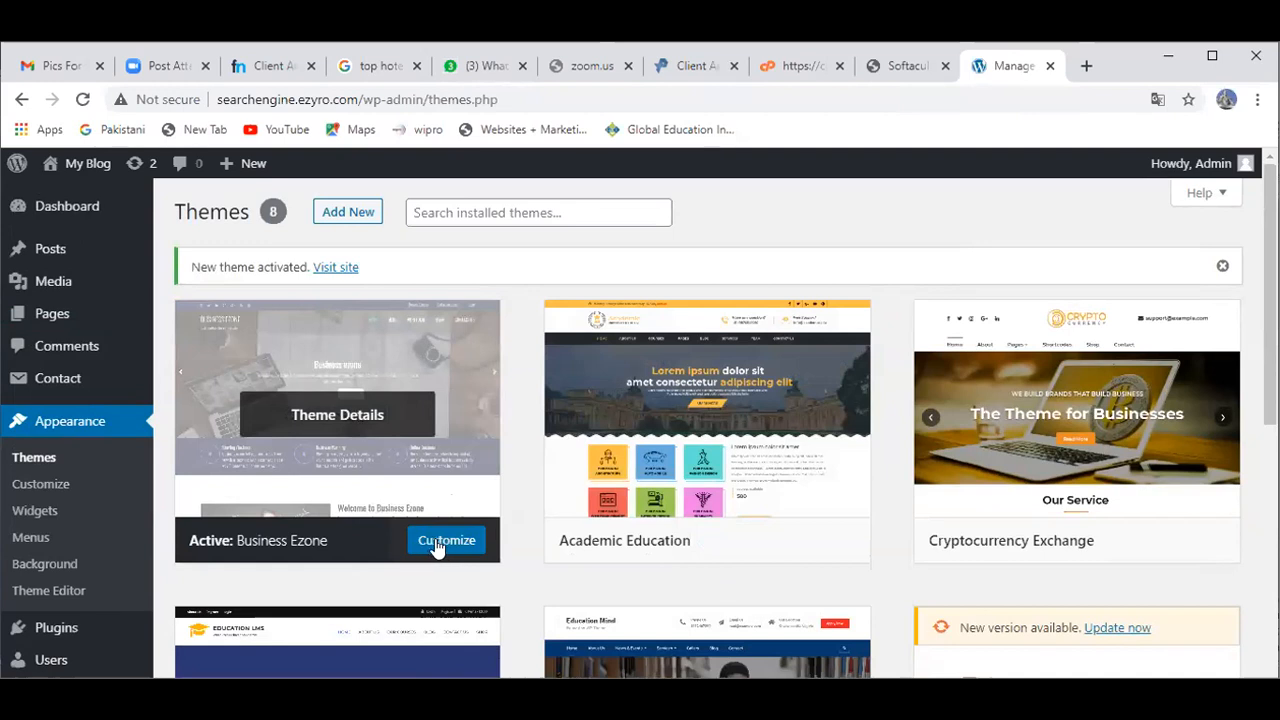
Step: Open the Business Ezone customizer and scroll its preview to the Categories, Meta and calendar widgets
click(446, 544)
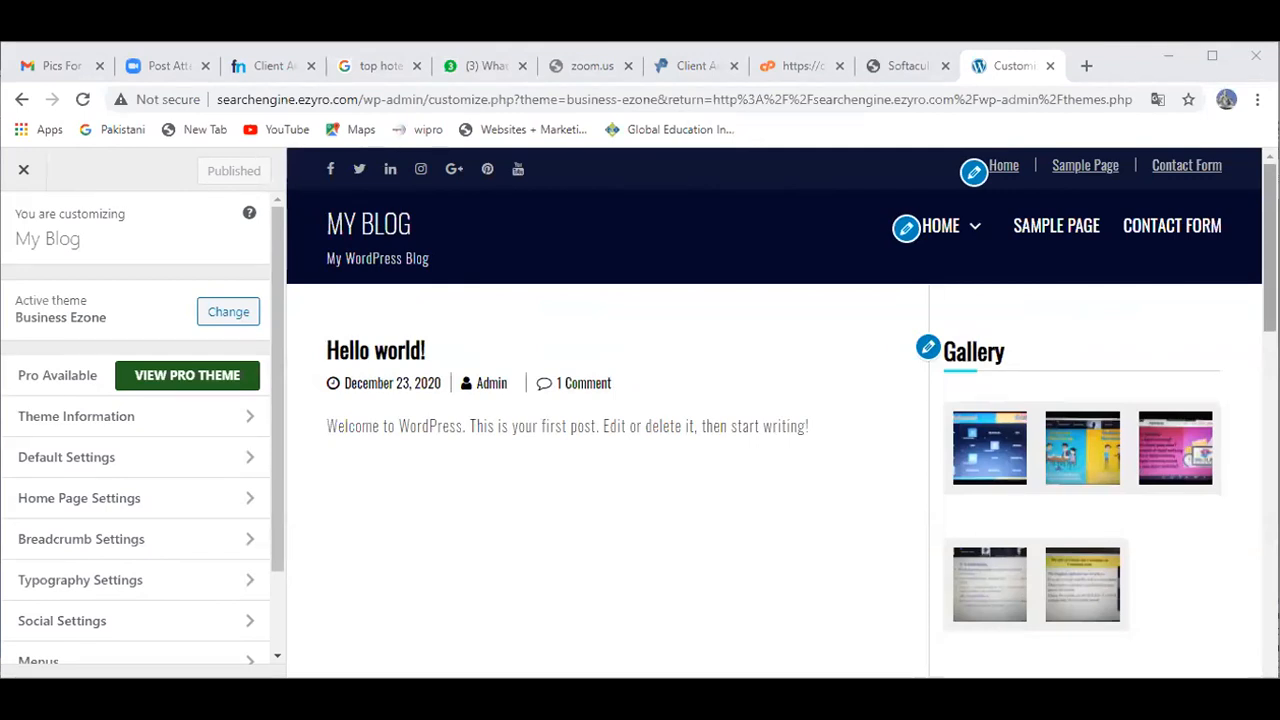
scroll(780, 410, down, 5)
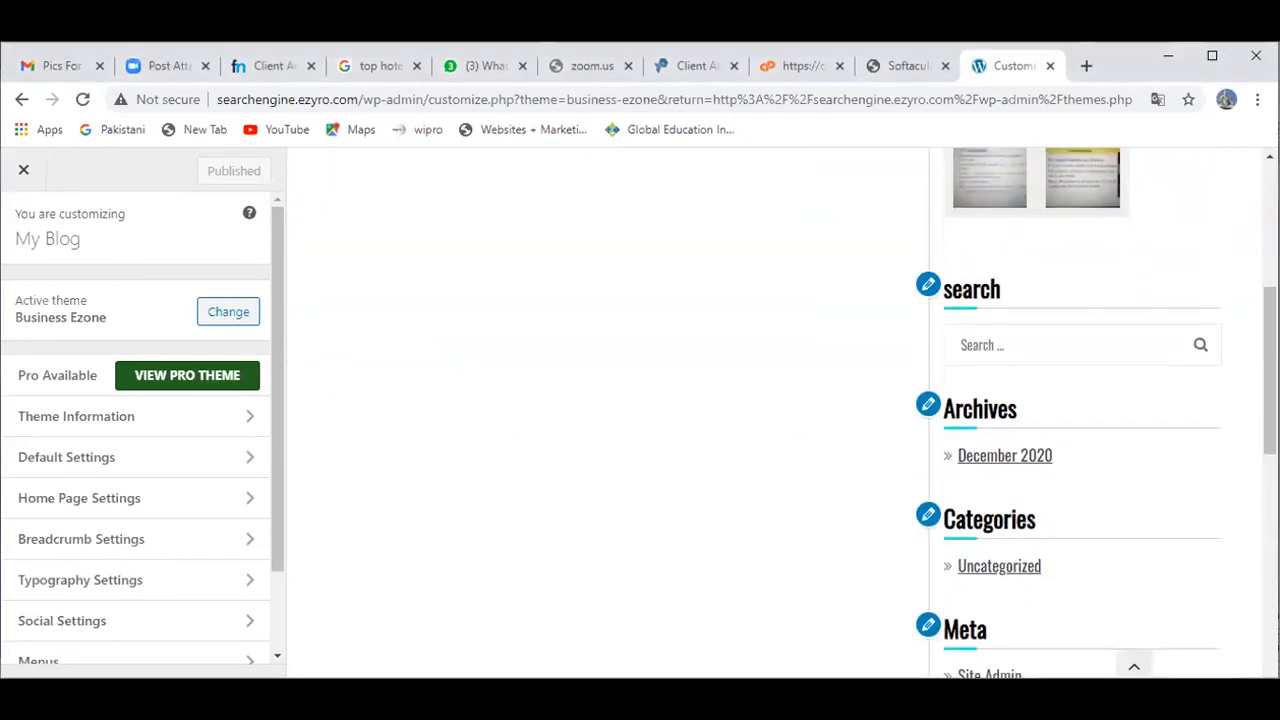
scroll(1222, 467, down, 1)
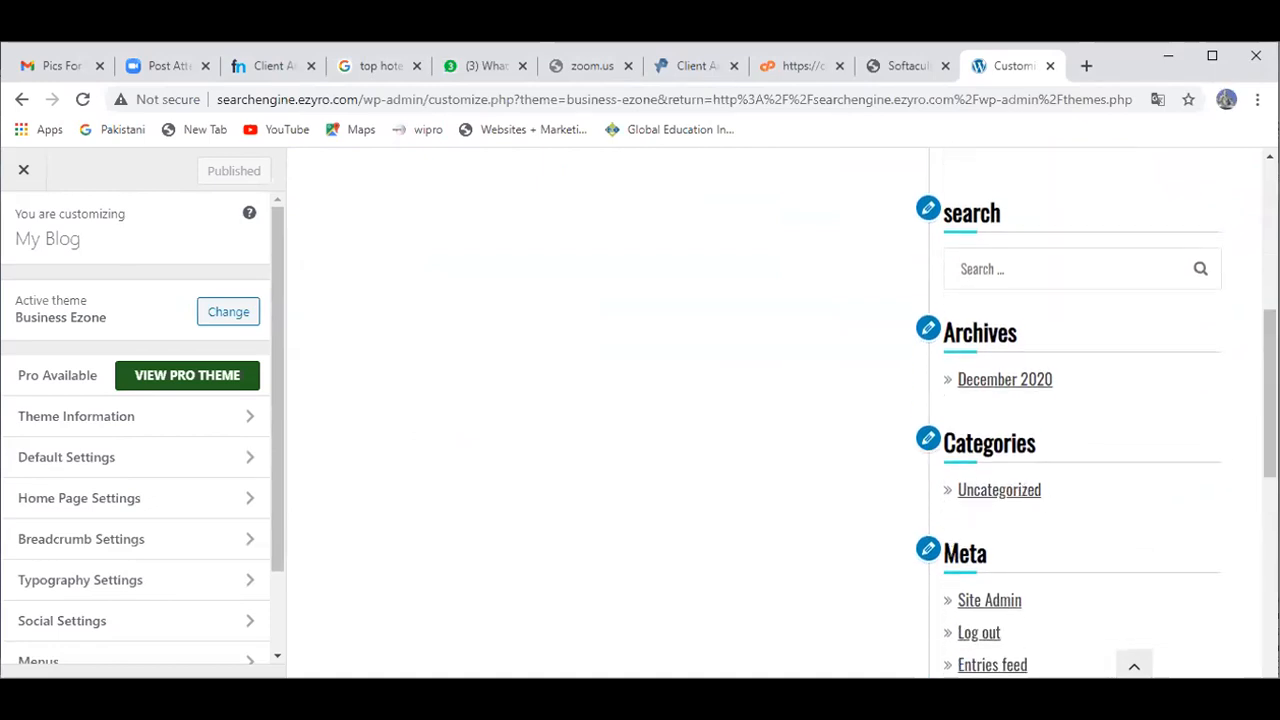
scroll(1090, 410, down, 5)
scroll(1090, 410, down, 1)
drag(1270, 546, 1270, 472)
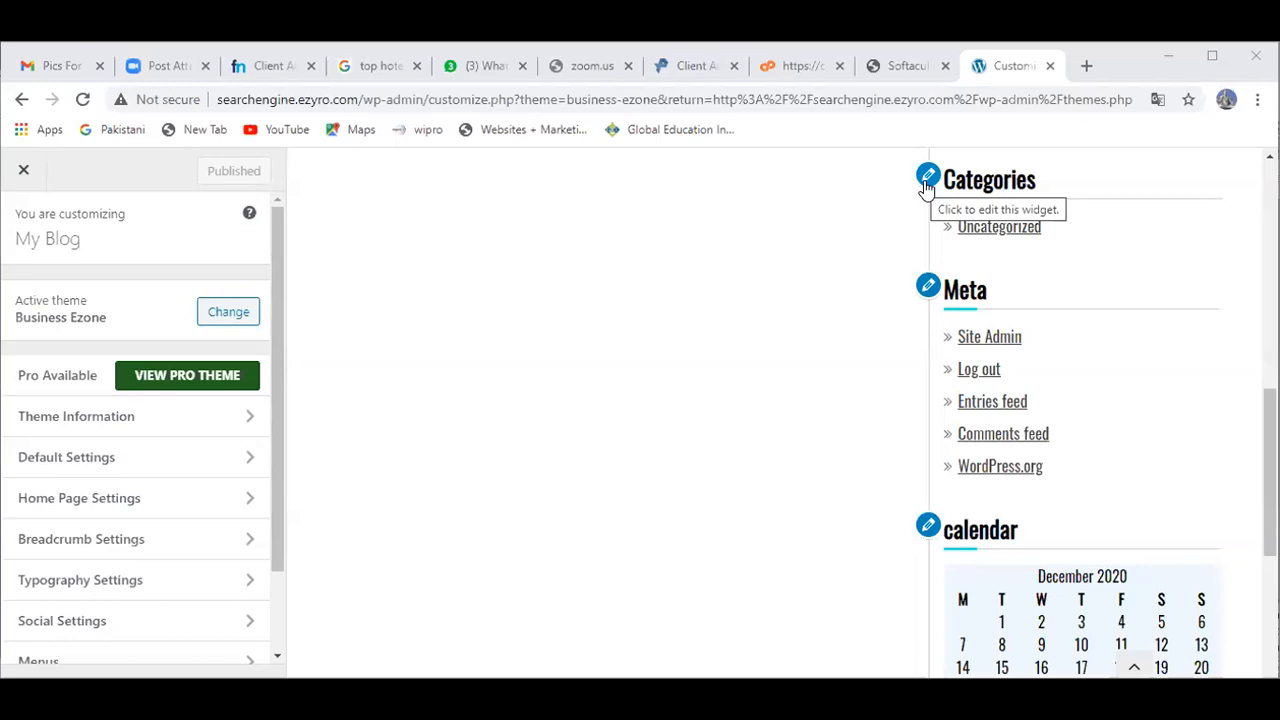
Step: Delete the Categories widget from the Right Sidebar and publish the change
click(926, 186)
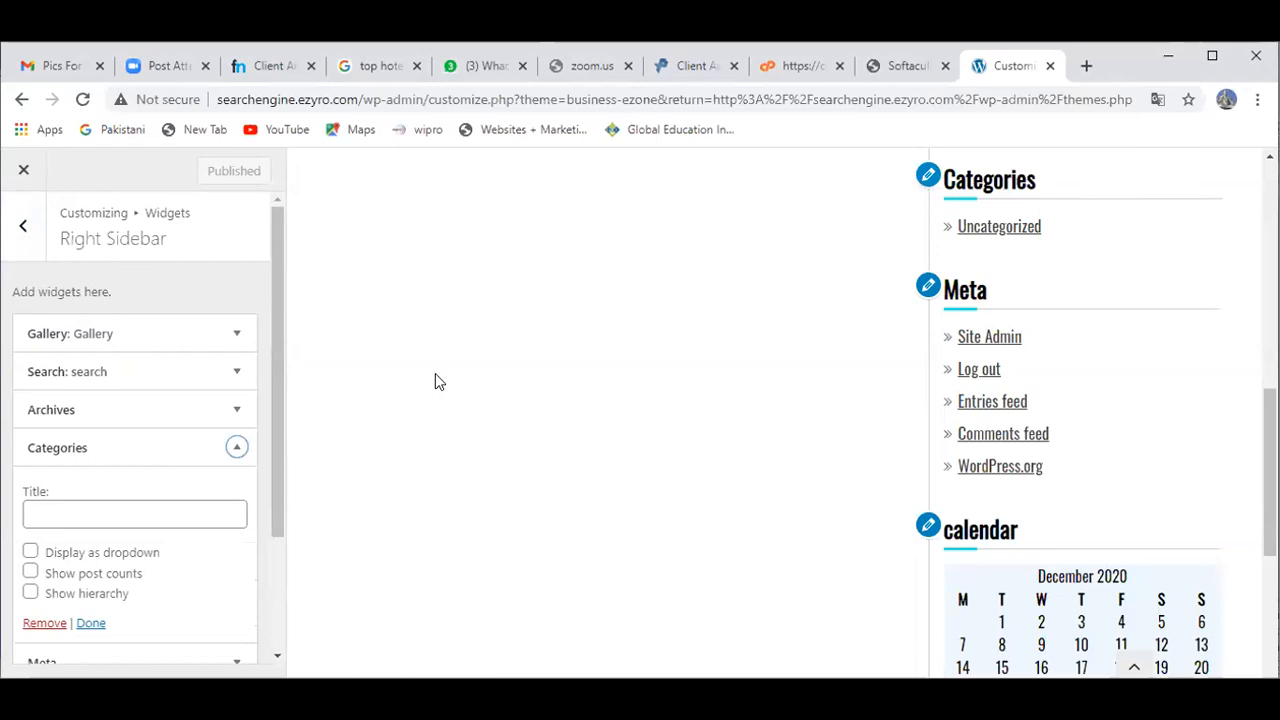
click(33, 625)
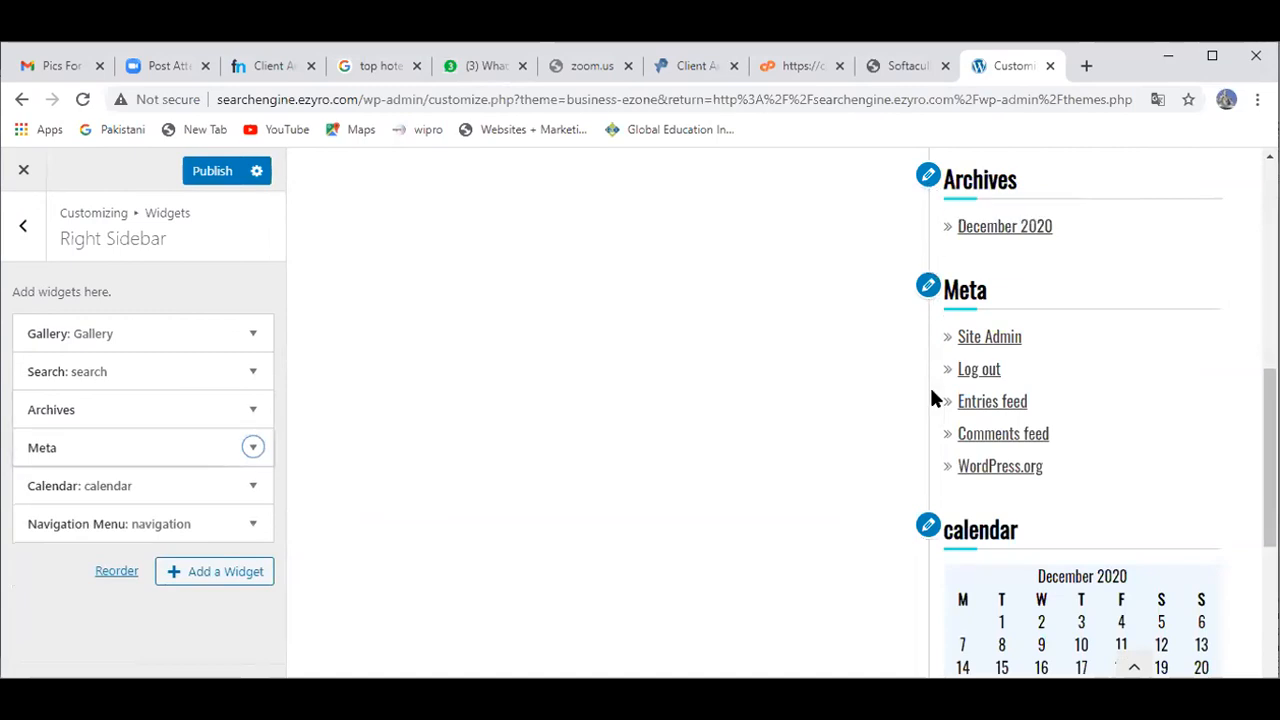
click(220, 185)
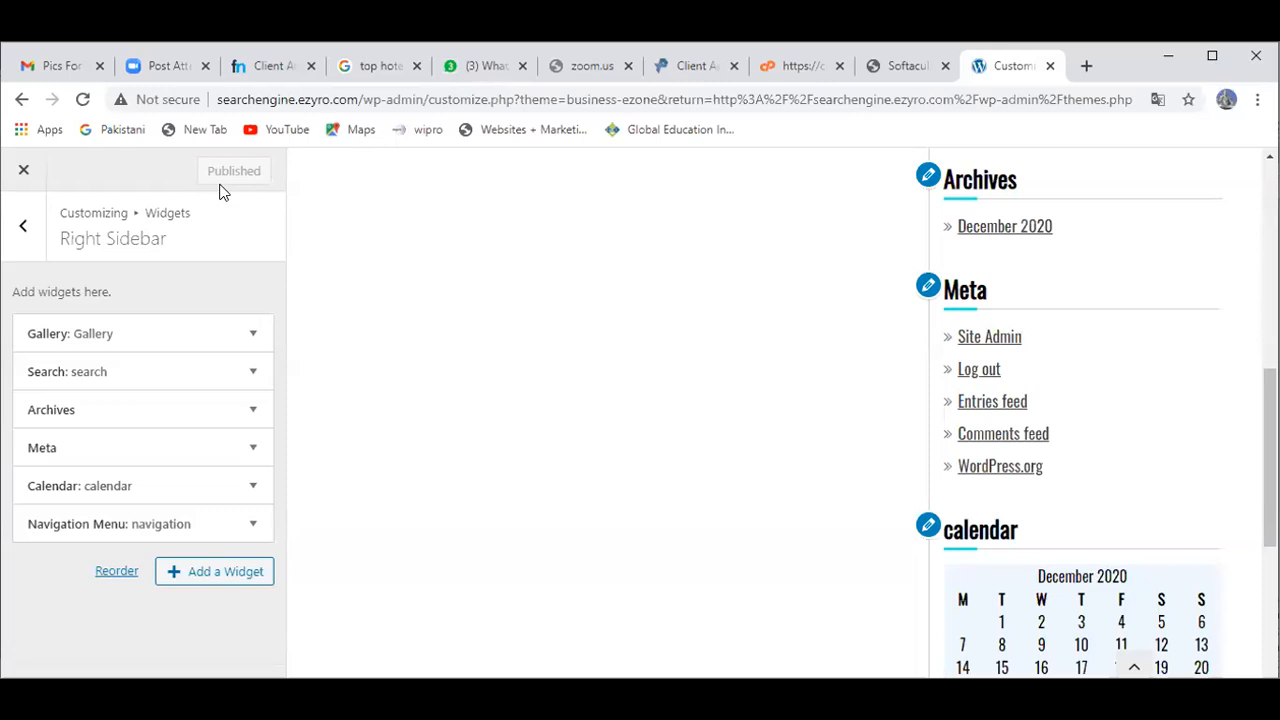
Step: Leave the customizer and view the blog's front page in a new browser tab
click(19, 192)
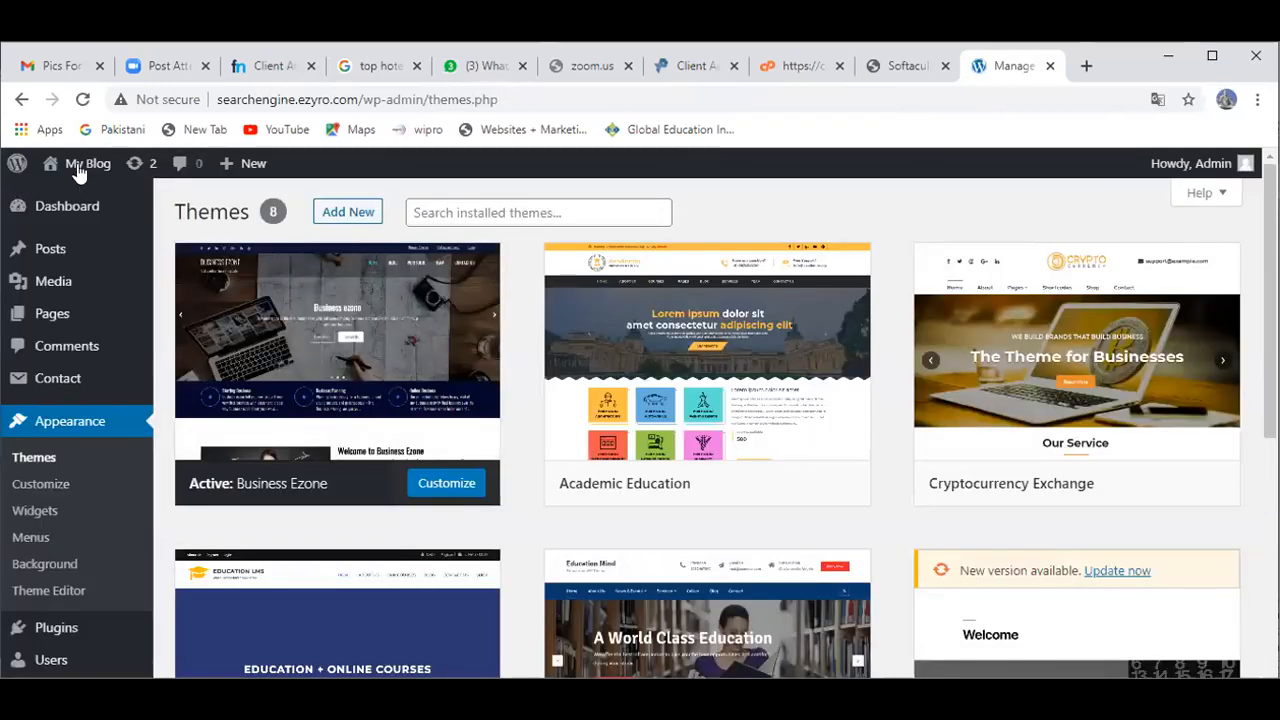
mouse_move(78, 172)
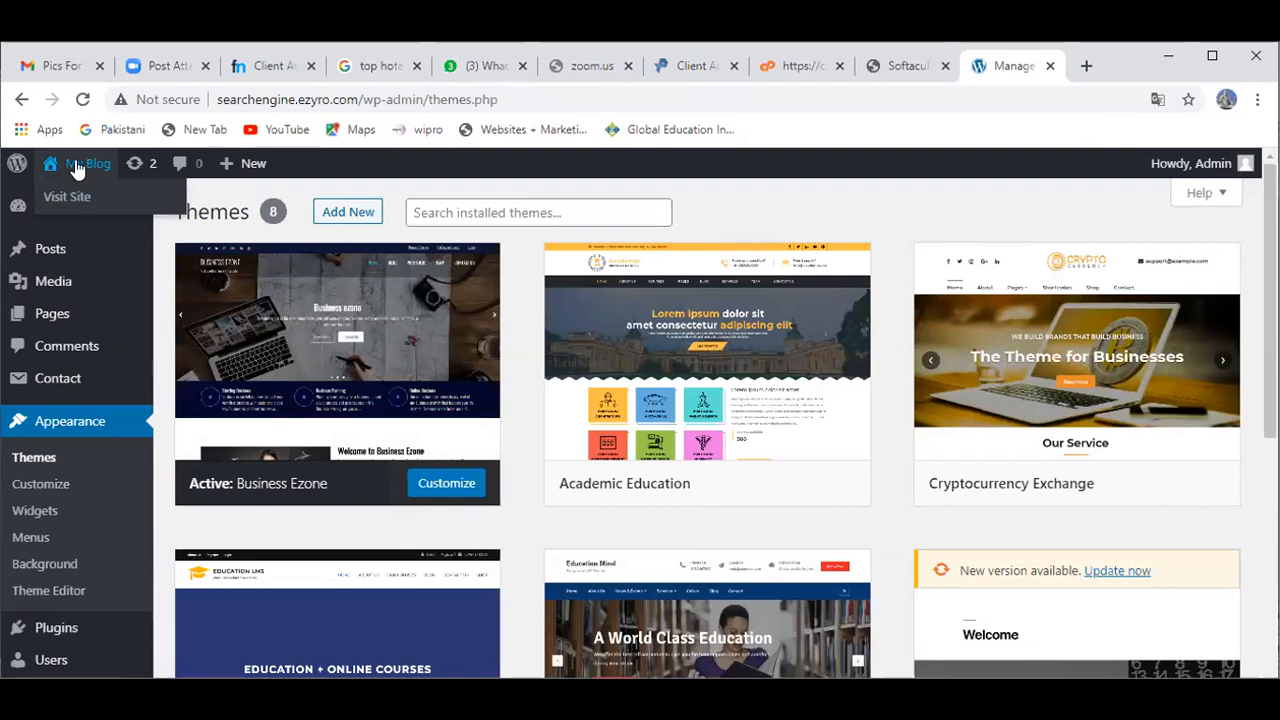
right_click(76, 161)
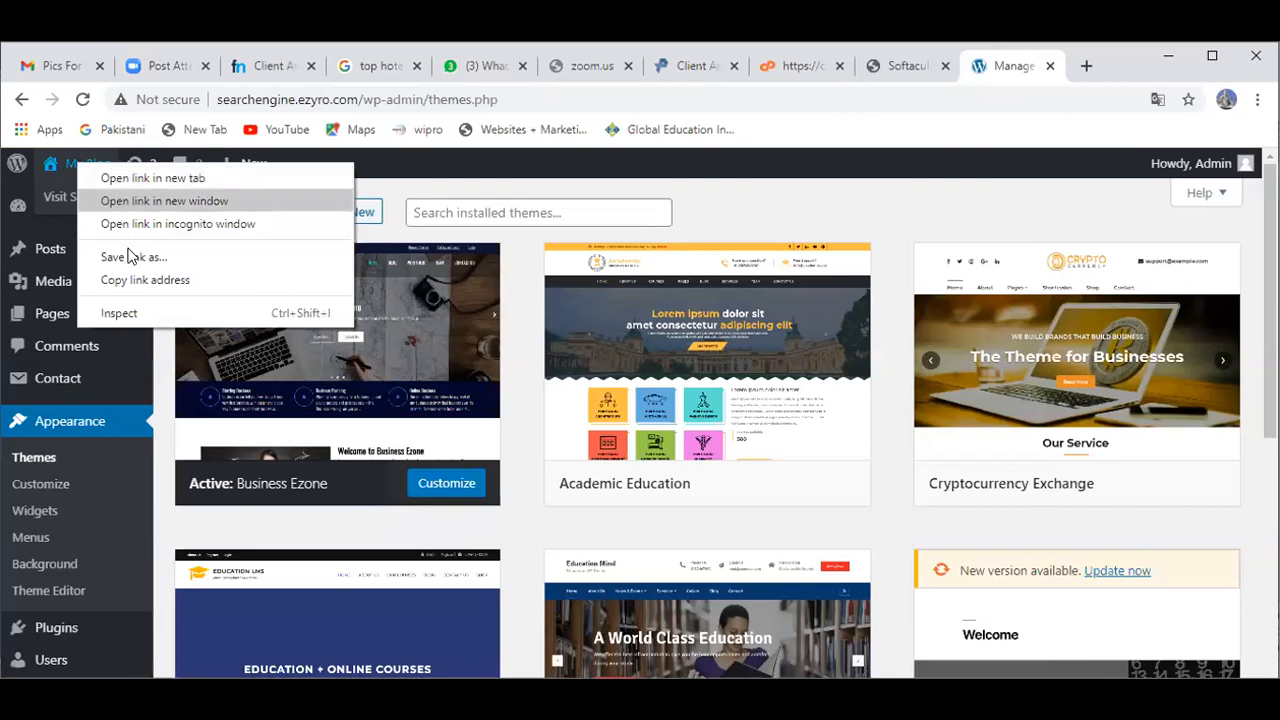
click(140, 180)
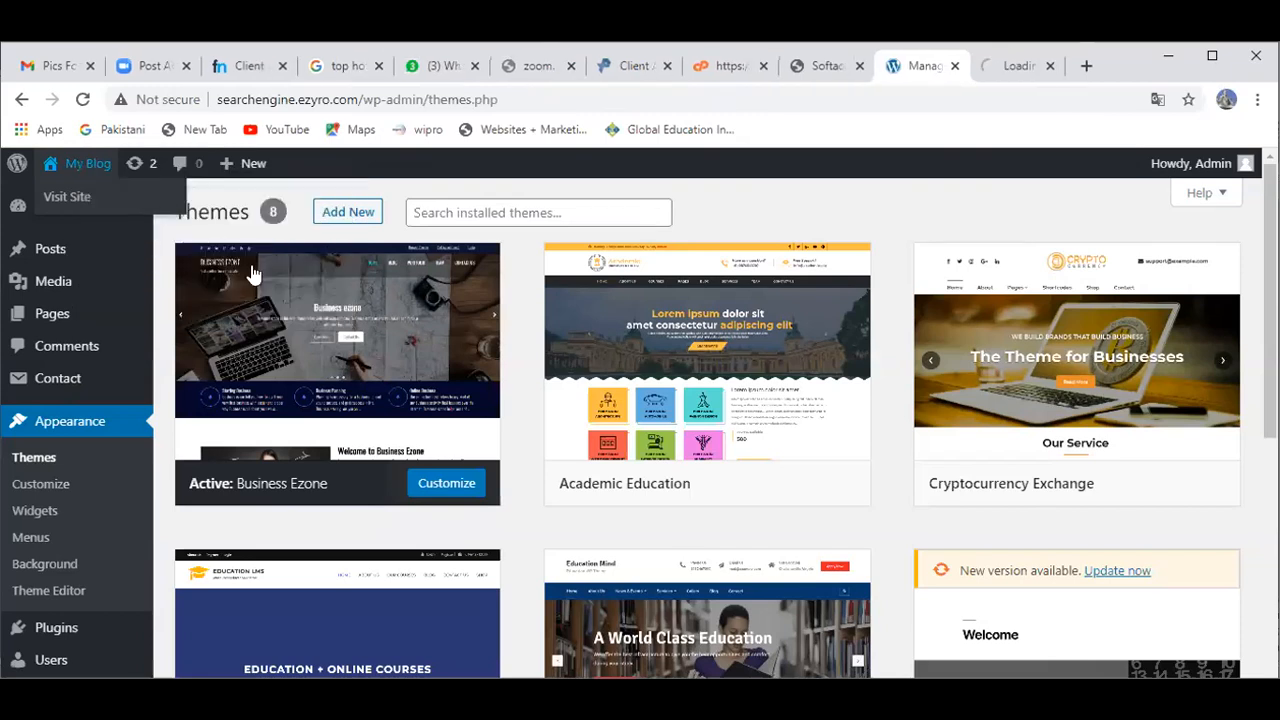
right_click(98, 171)
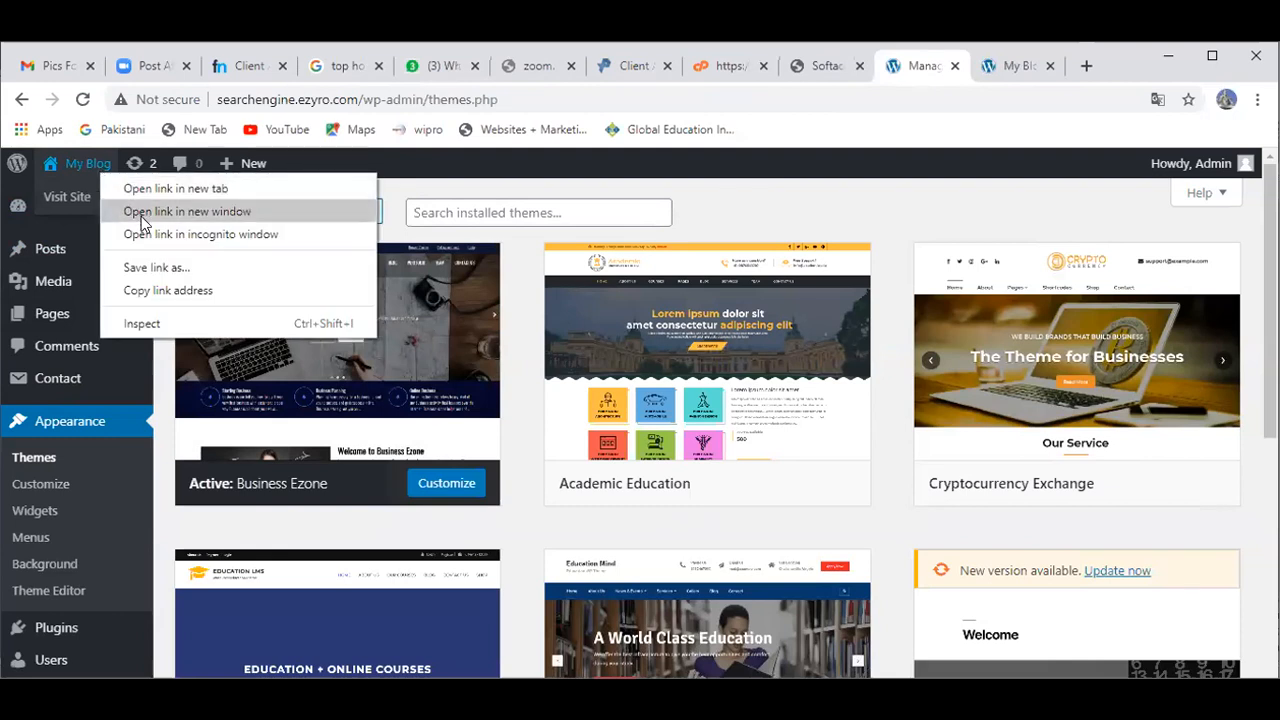
click(430, 173)
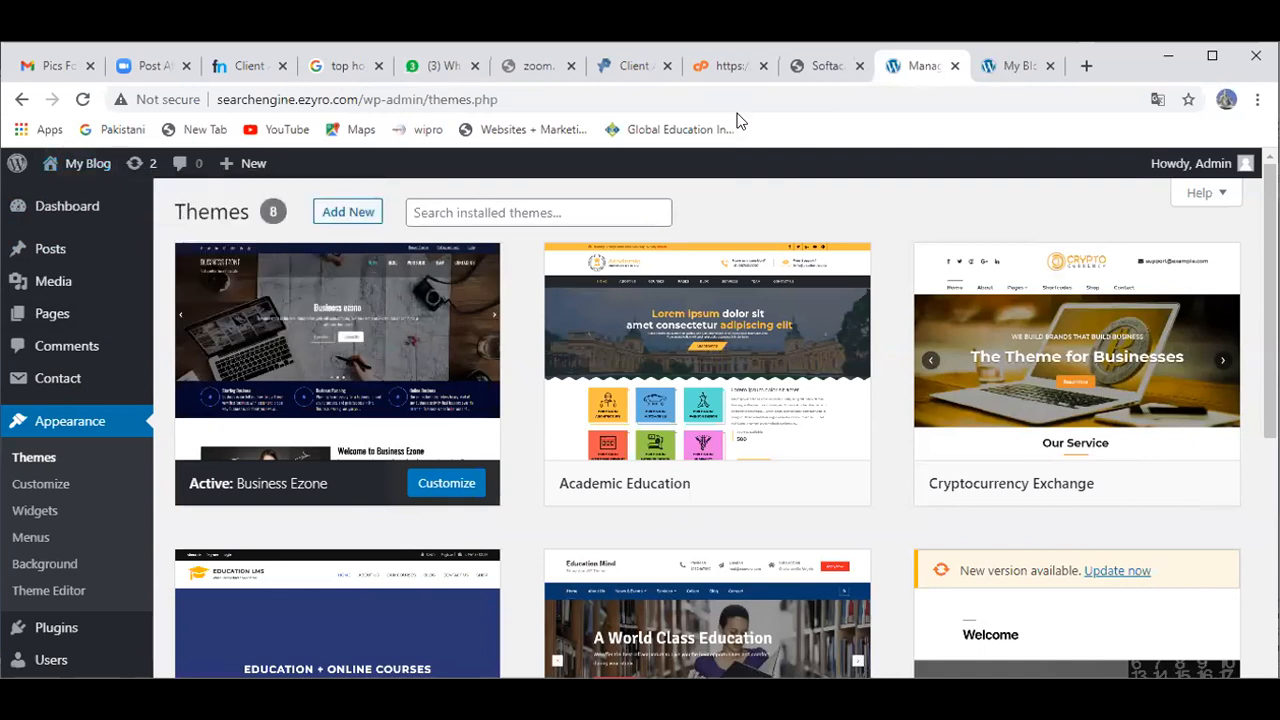
click(999, 79)
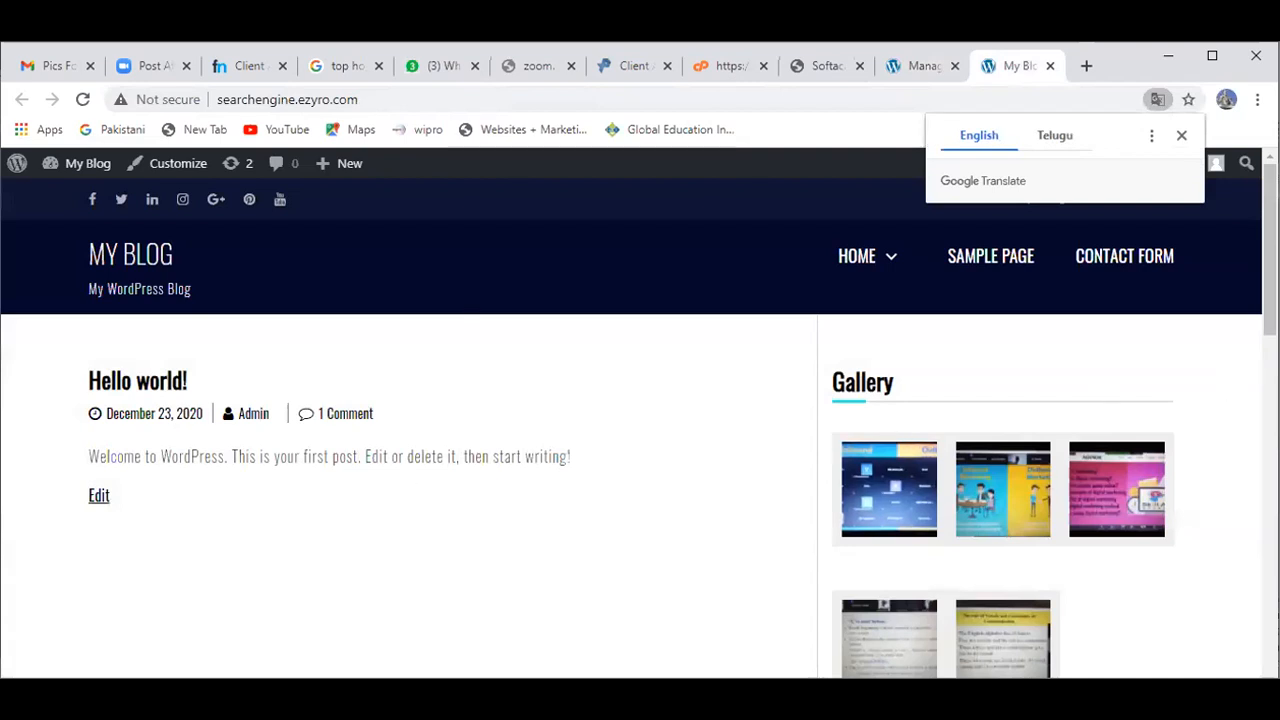
Step: Look over the front-end blog page, then launch the site customizer from the admin bar
drag(1270, 250, 1270, 265)
scroll(905, 405, down, 4)
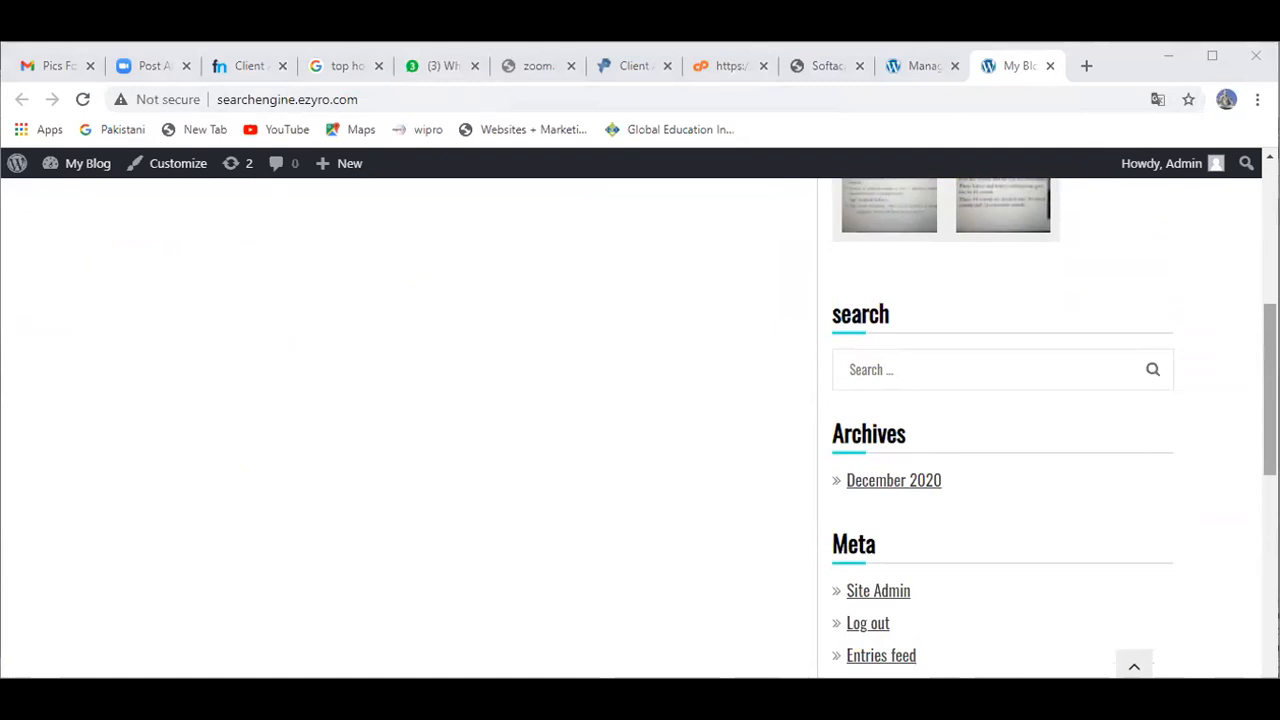
scroll(928, 412, down, 2)
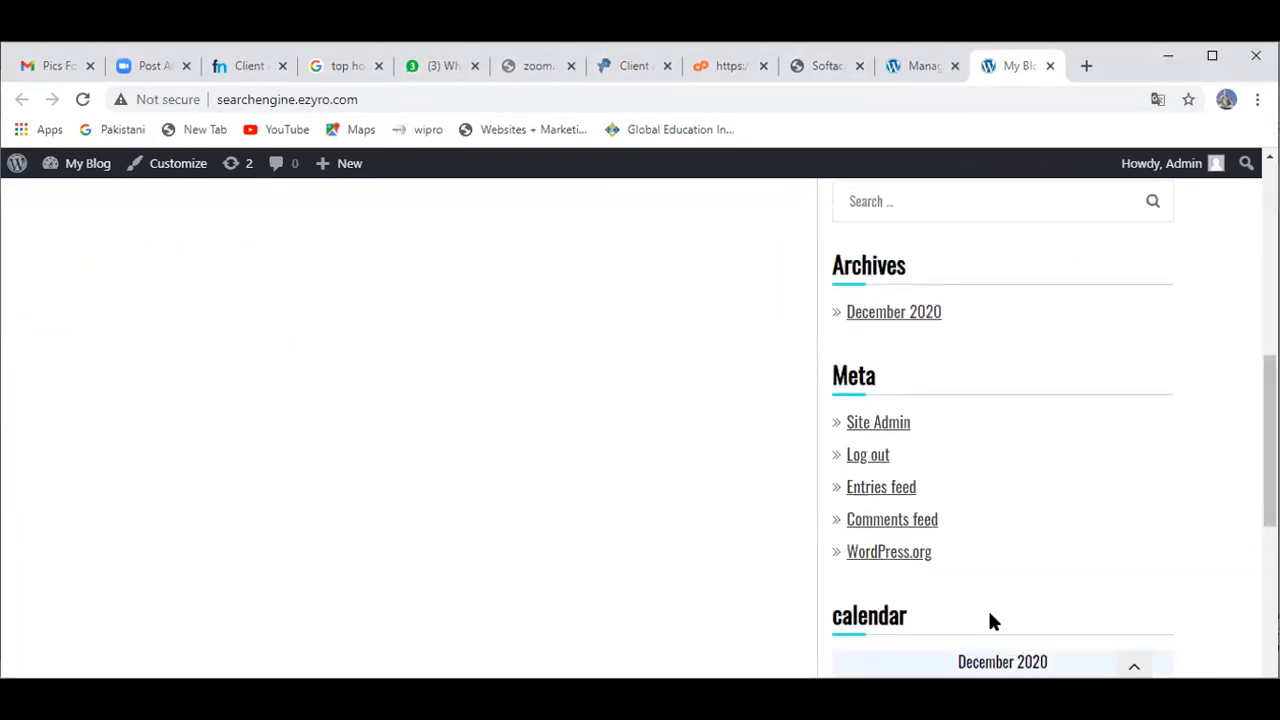
scroll(1002, 427, down, 4)
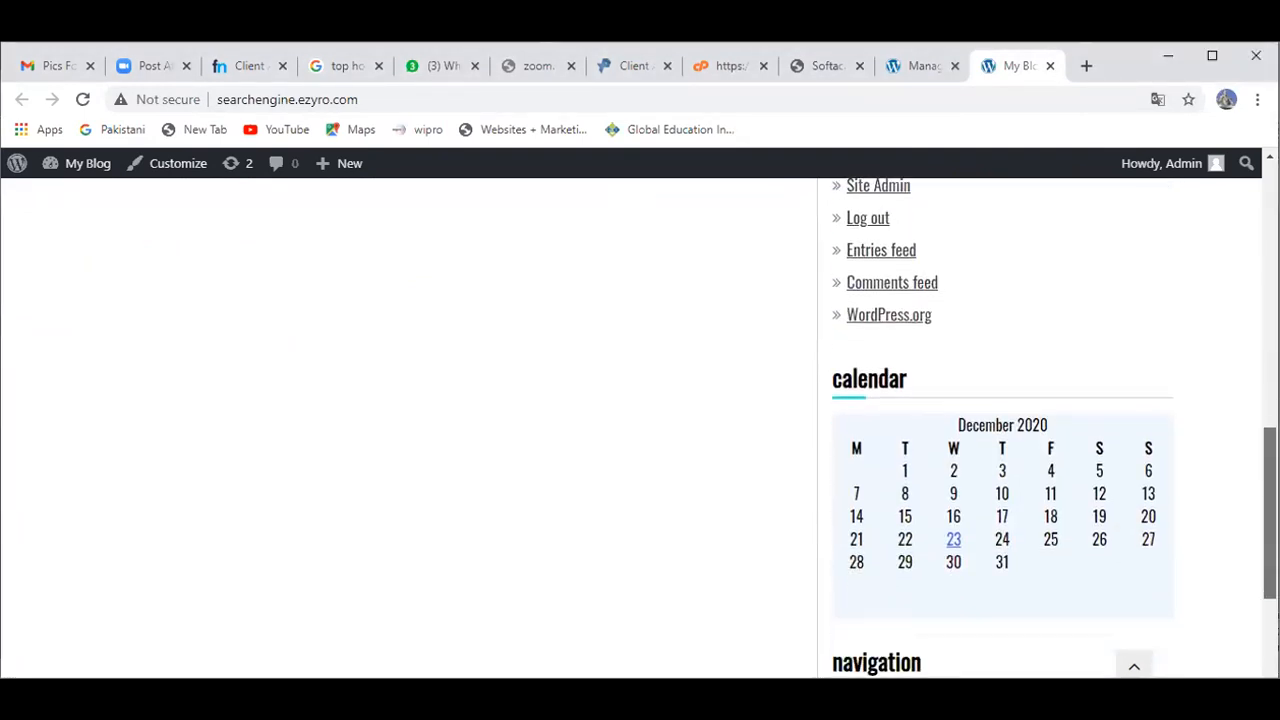
scroll(1002, 427, down, 2)
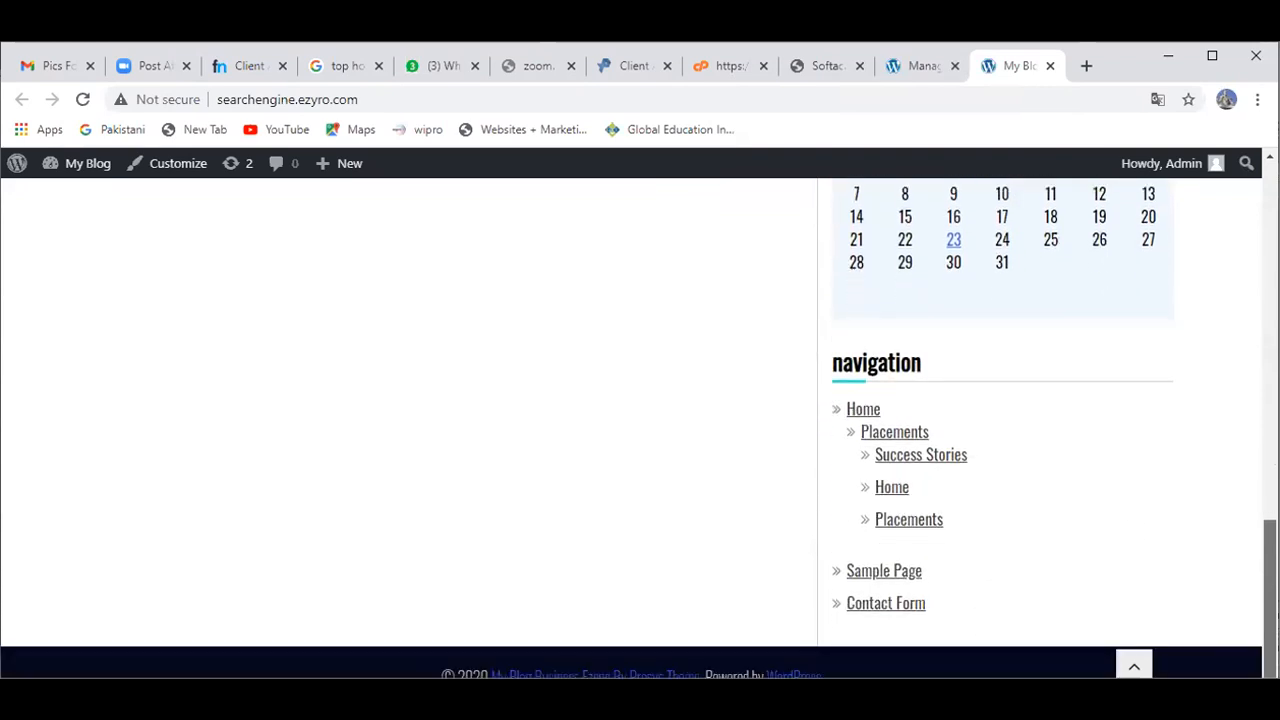
scroll(1002, 427, up, 4)
scroll(1180, 500, up, 3)
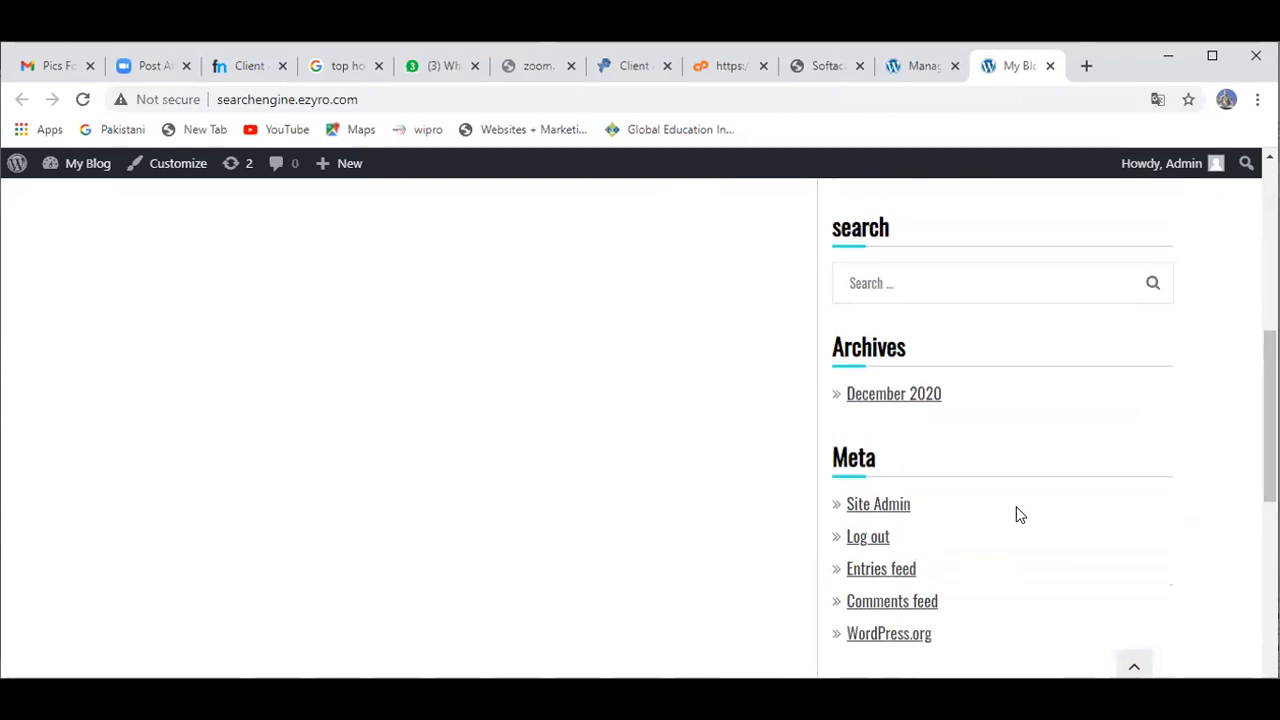
drag(1270, 460, 1270, 292)
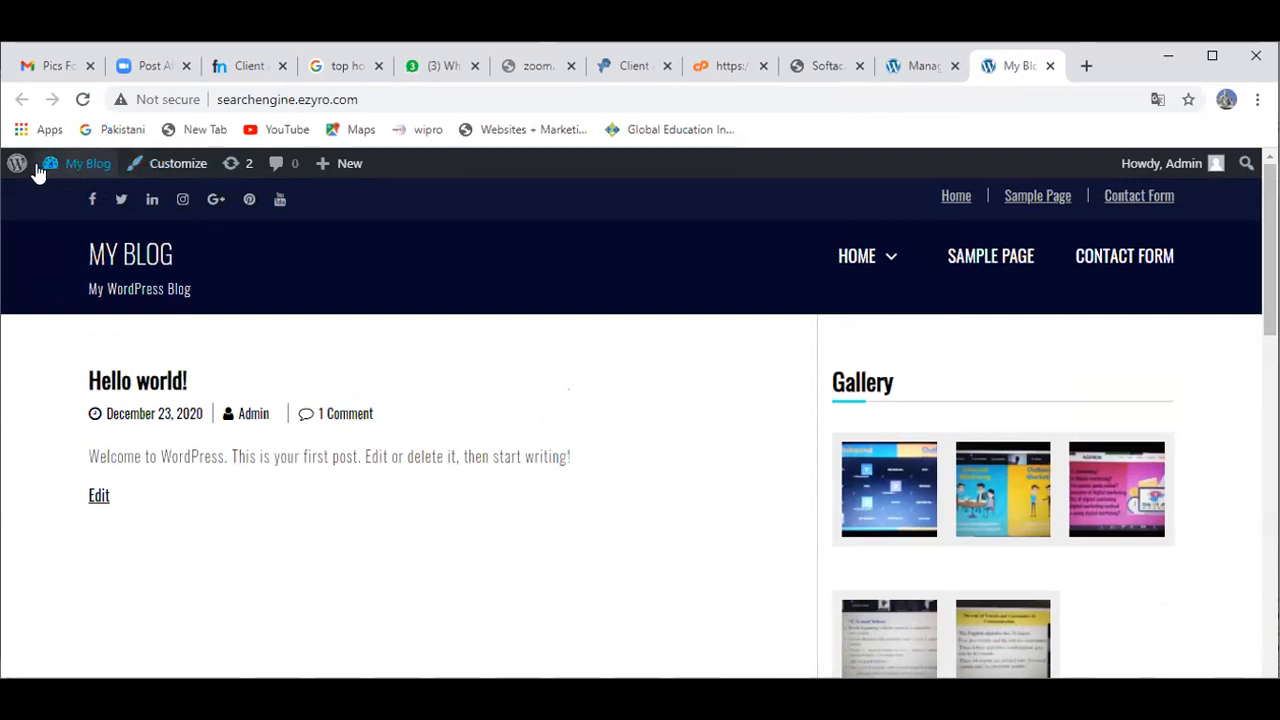
mouse_move(14, 167)
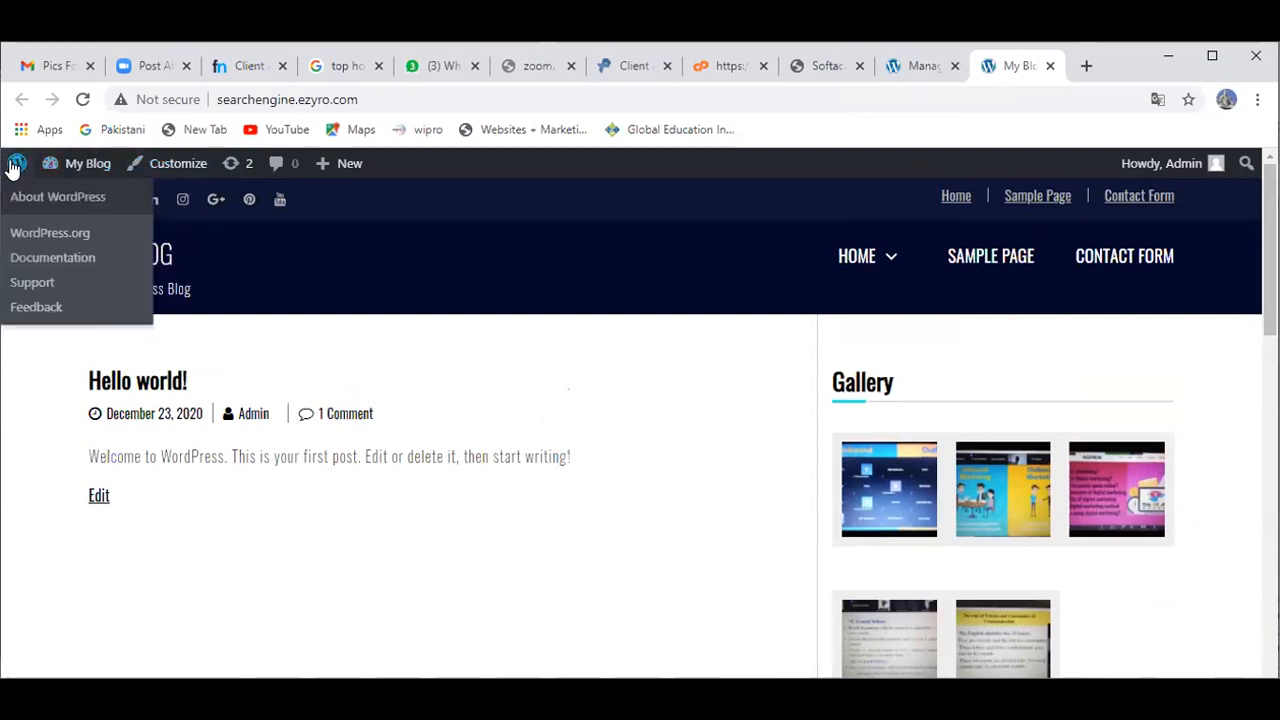
click(160, 168)
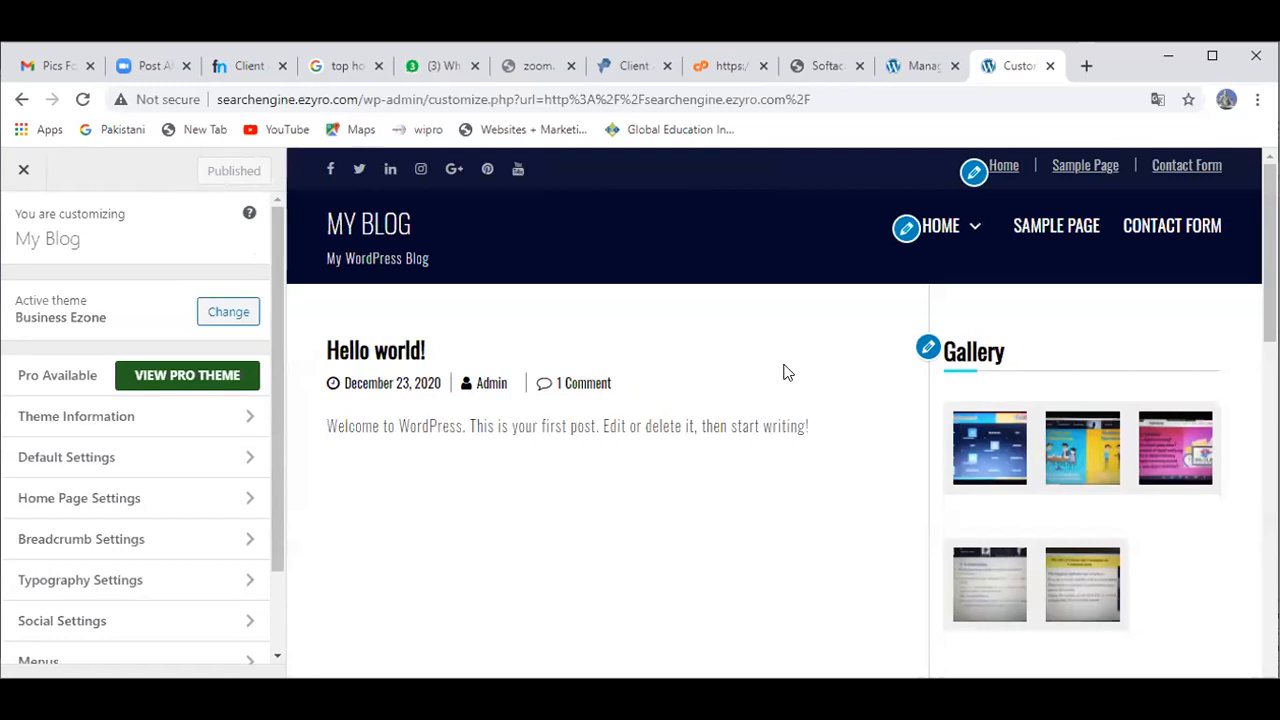
Step: Remove the Gallery, Search, Archives, Meta and Calendar widgets, then edit the home navigation menu
click(928, 347)
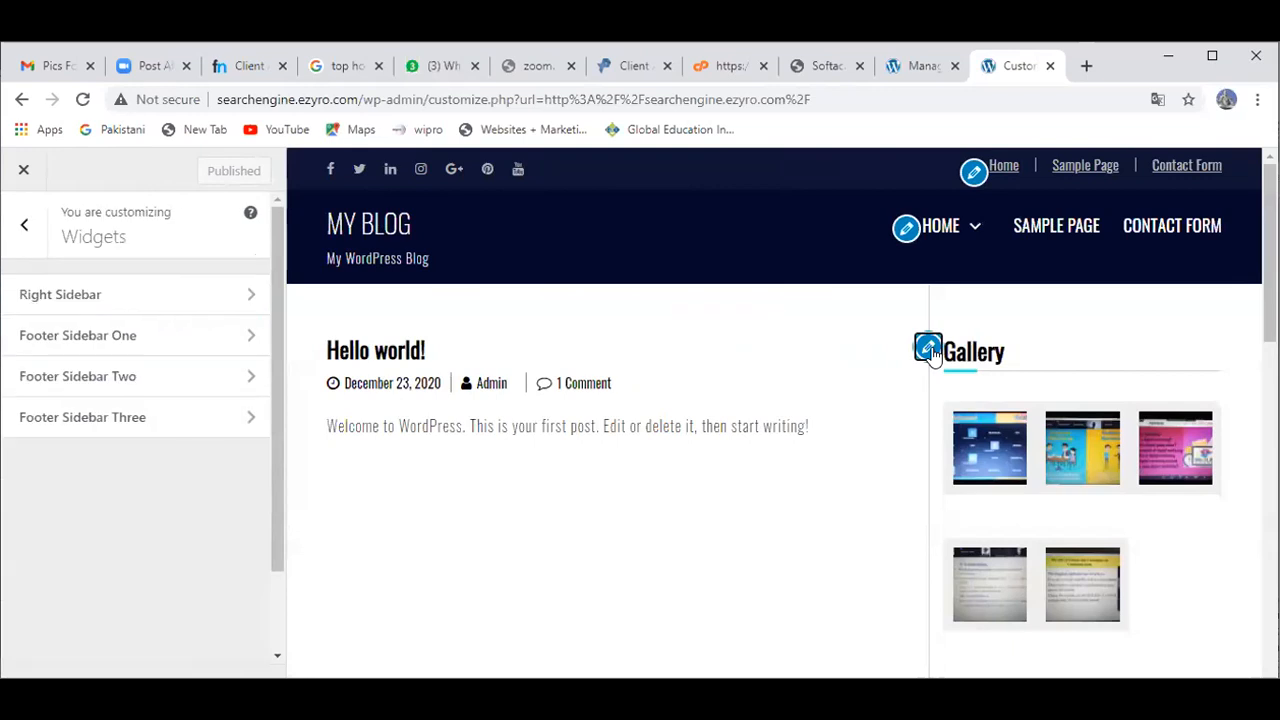
click(44, 488)
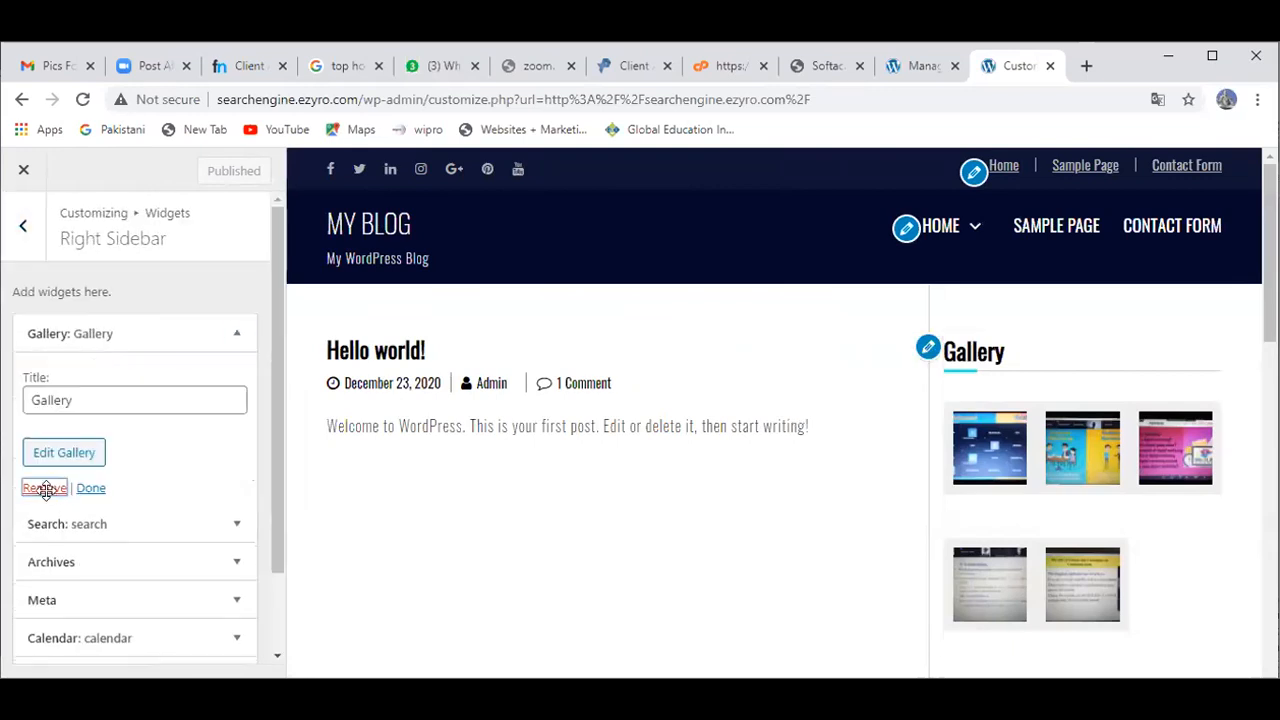
click(929, 350)
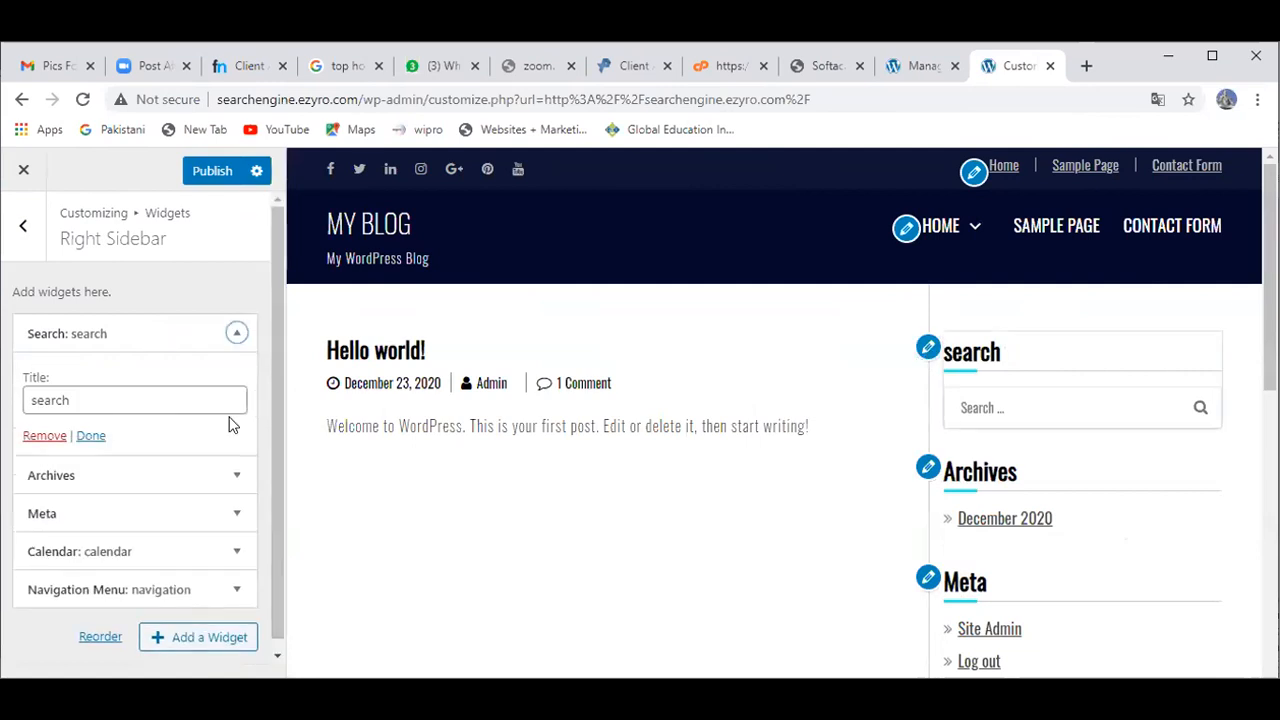
click(35, 435)
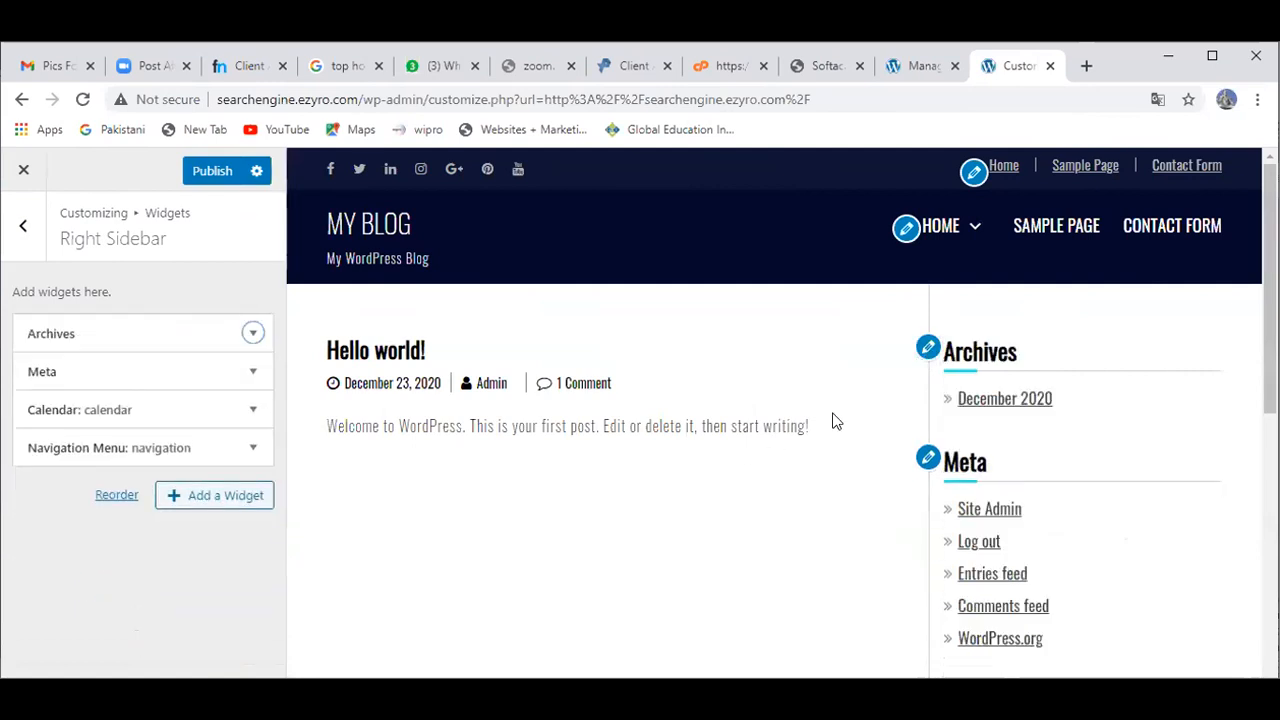
click(921, 355)
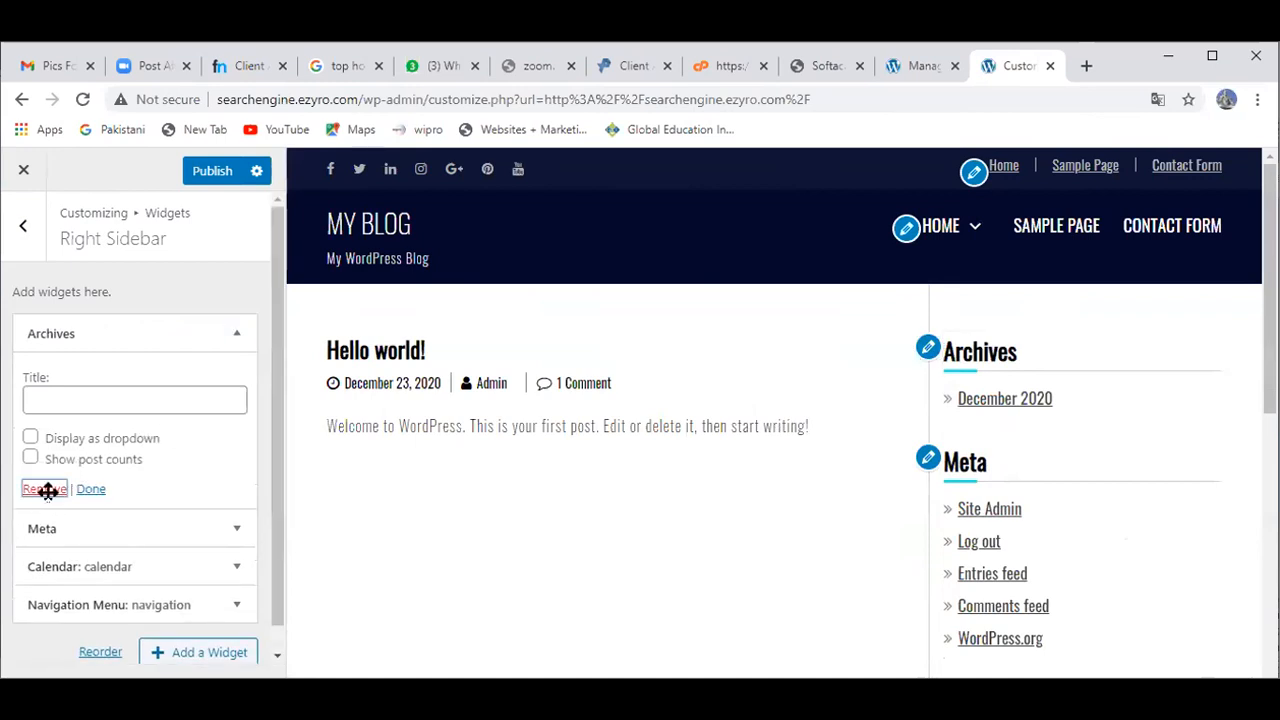
click(45, 489)
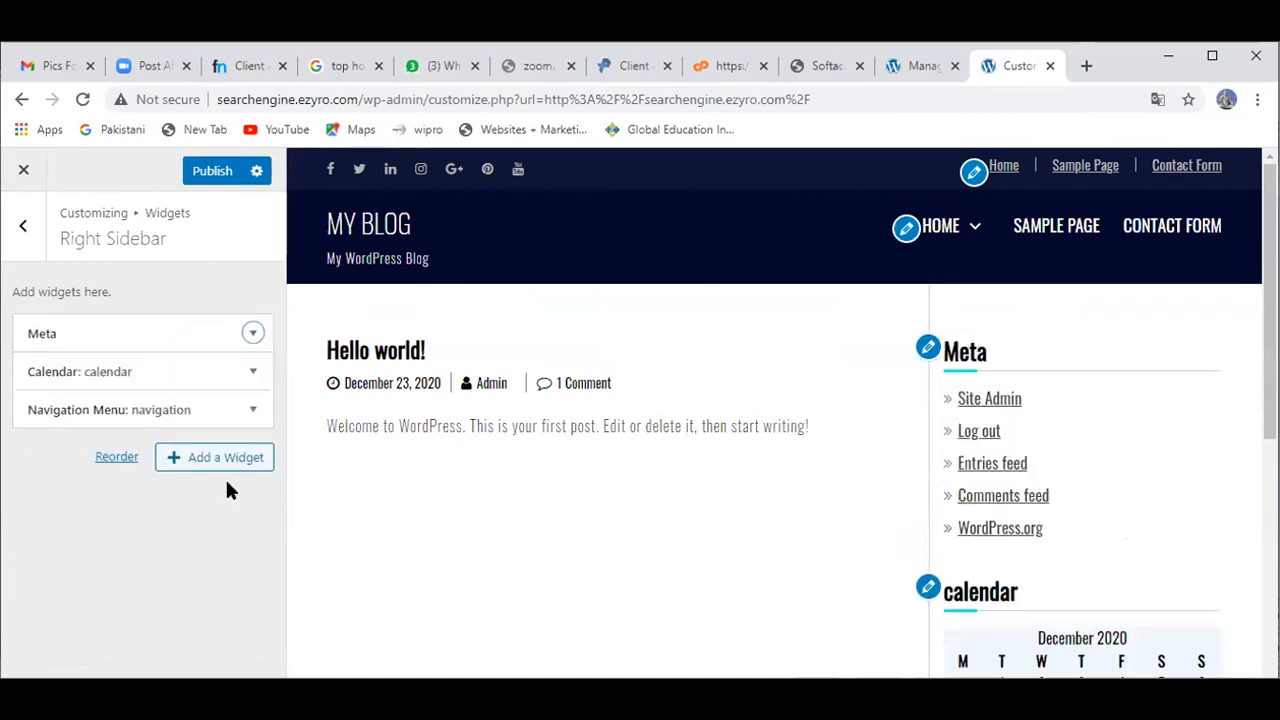
click(929, 350)
click(44, 440)
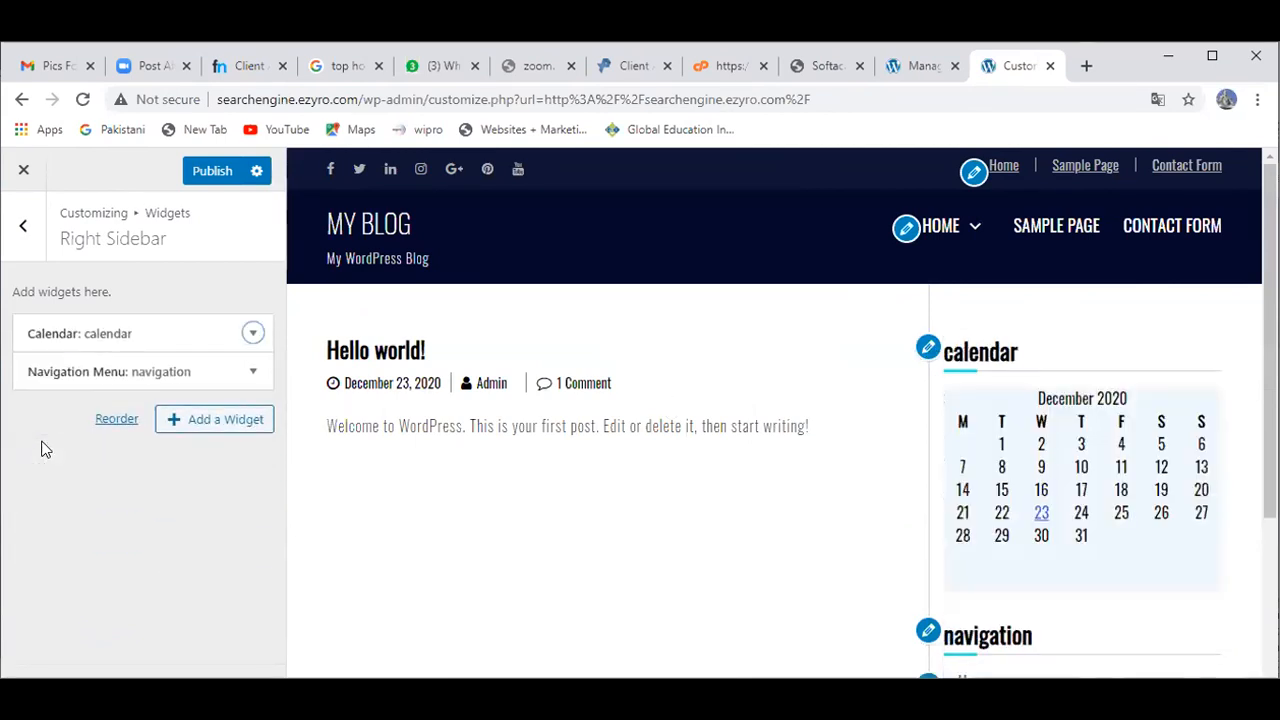
click(929, 350)
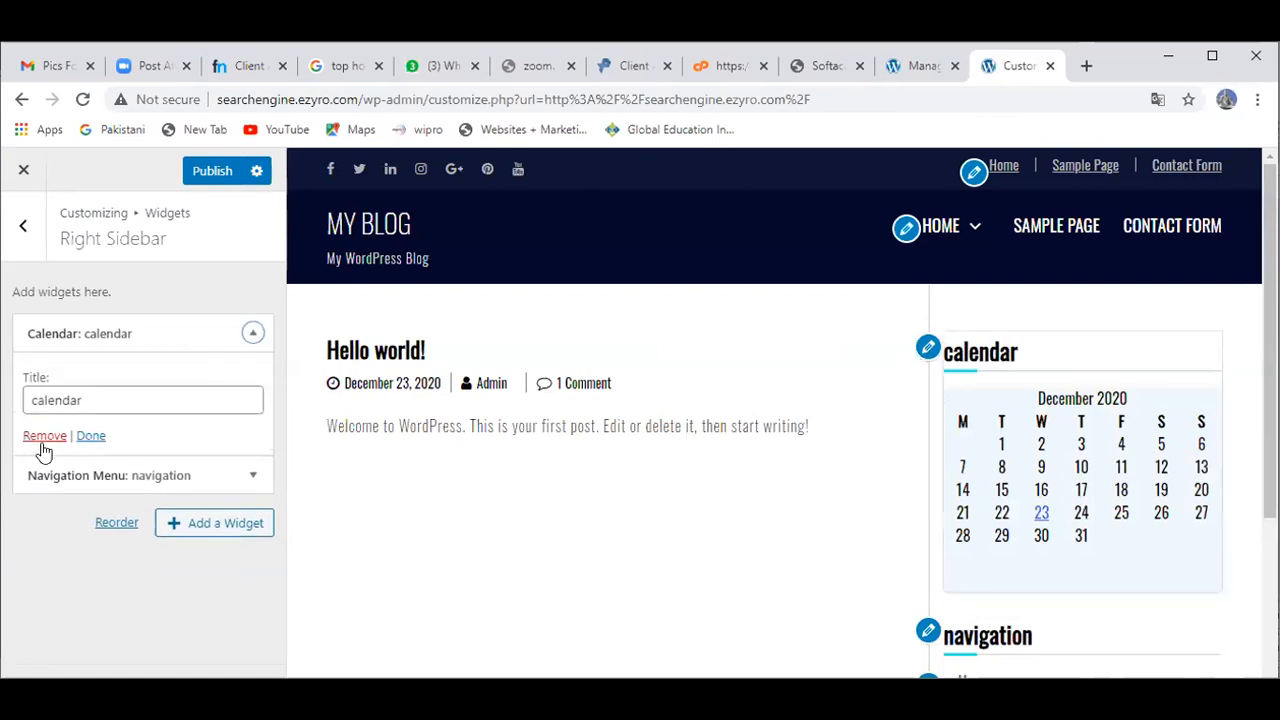
click(44, 440)
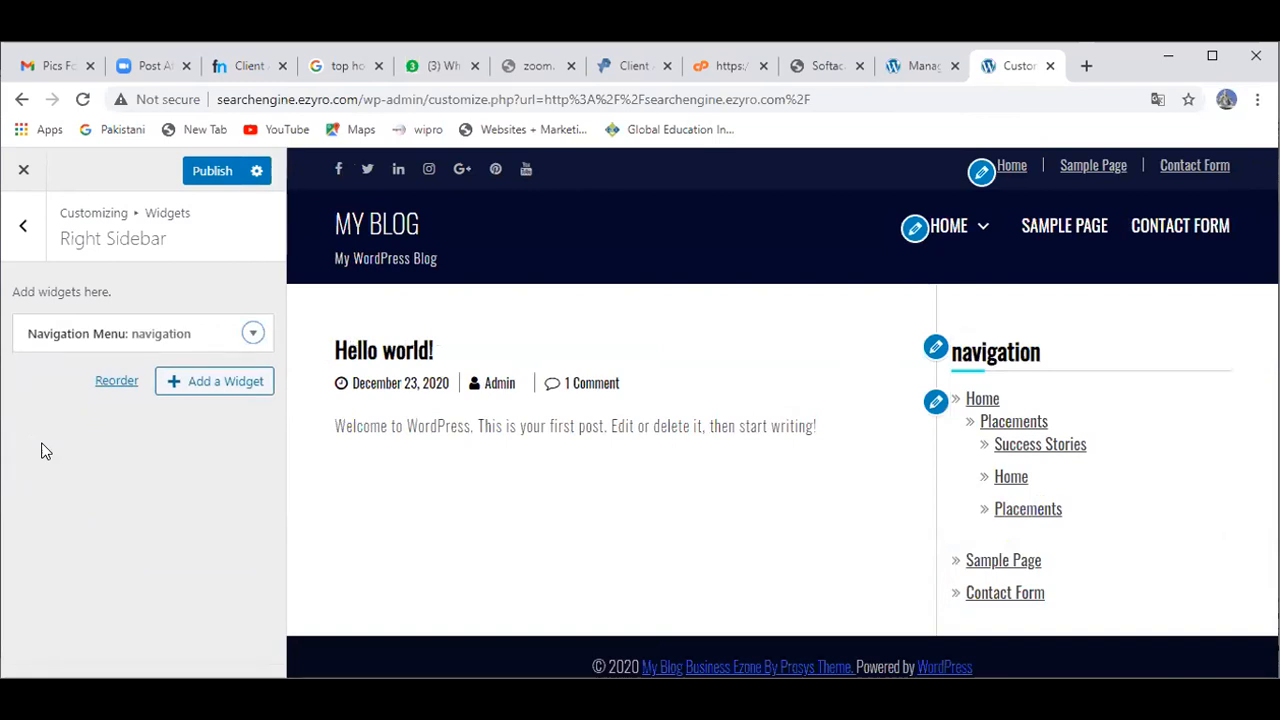
click(936, 402)
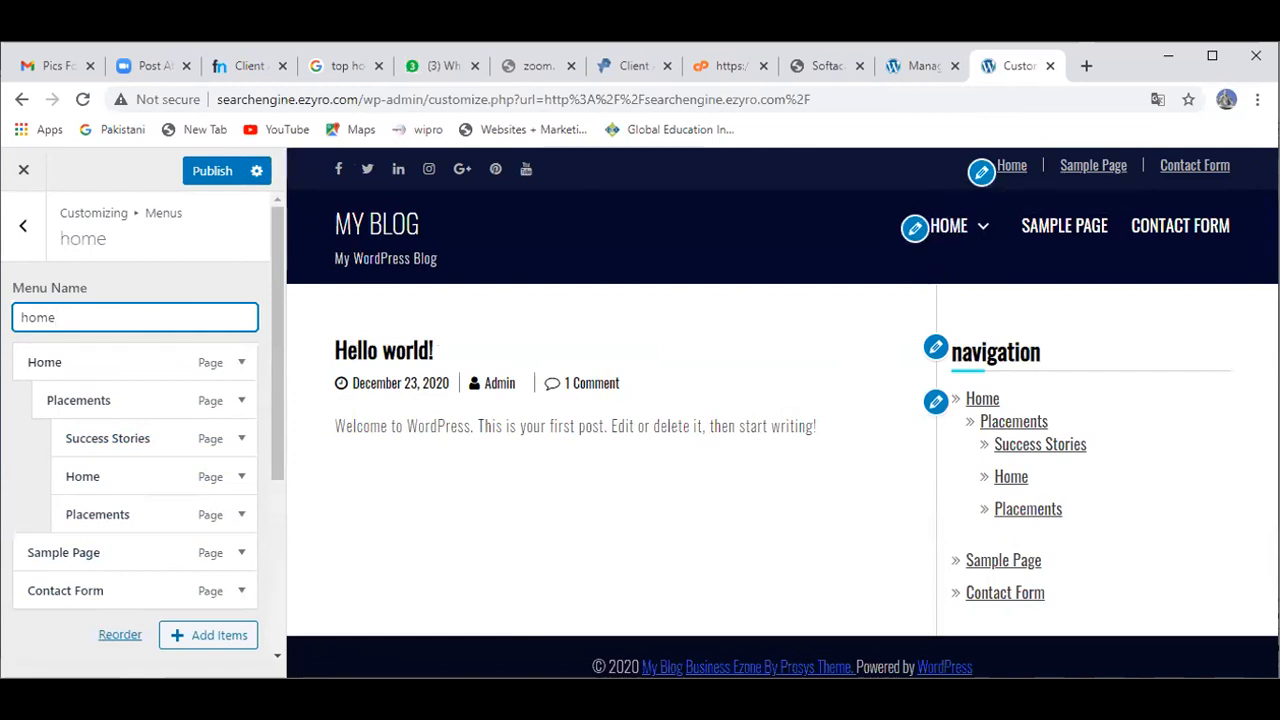
Step: Back out of the home menu editor to the root panel listing Theme Information through Additional CSS
click(777, 494)
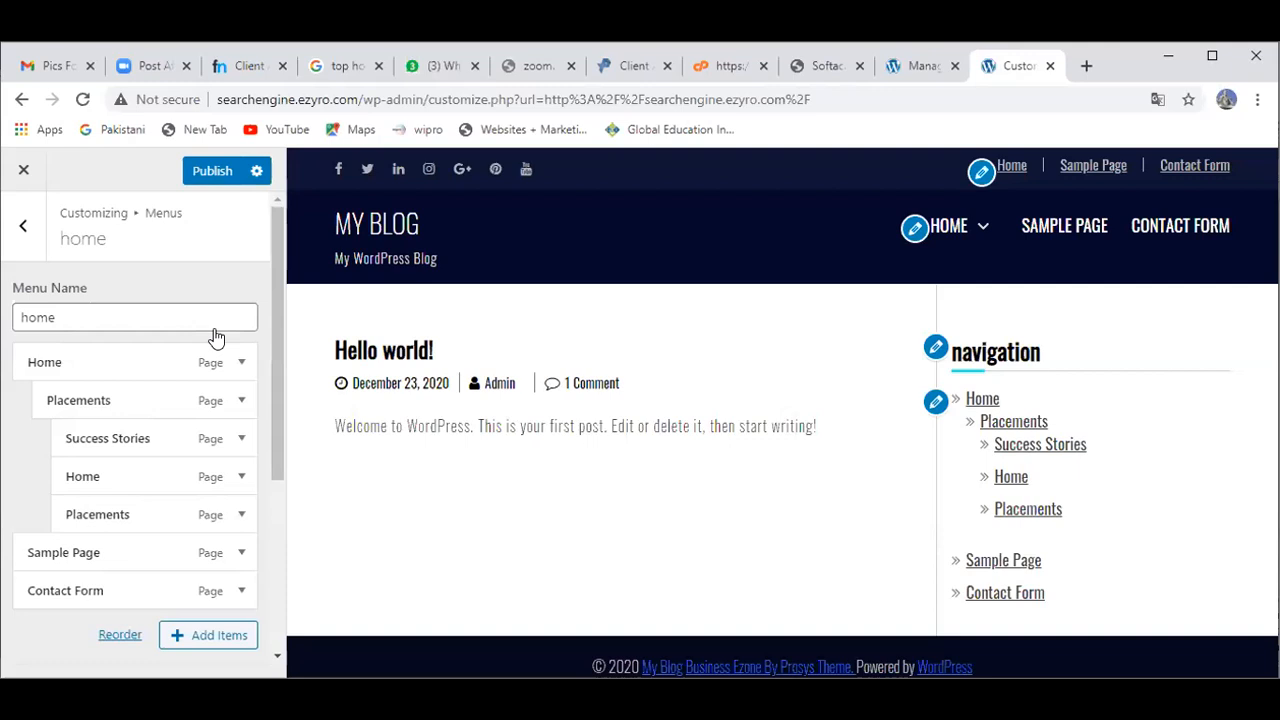
click(16, 232)
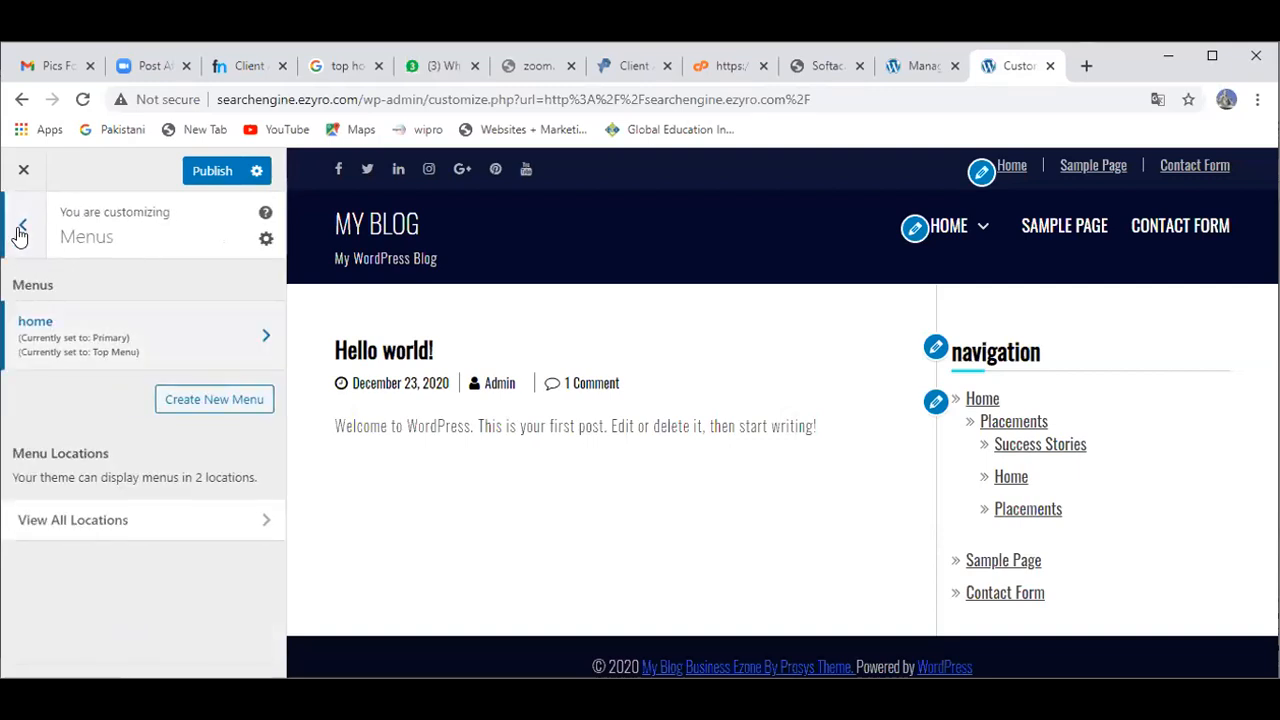
click(18, 232)
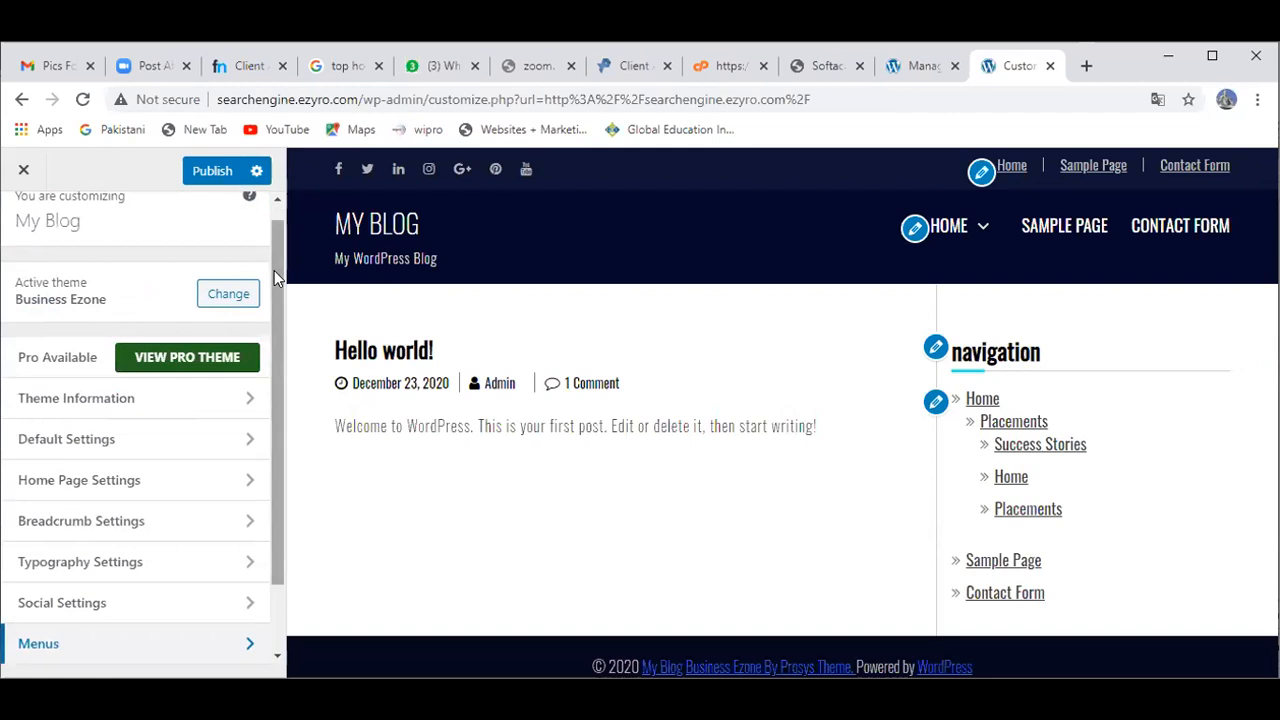
drag(277, 280, 274, 350)
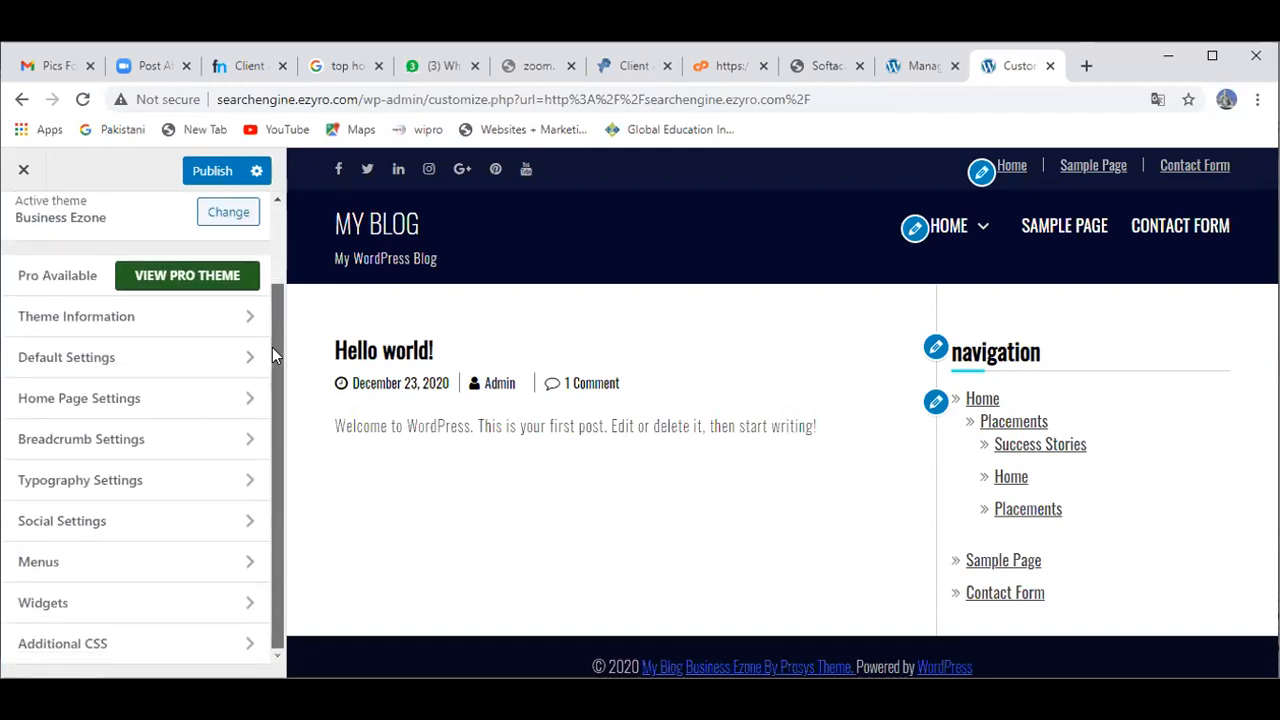
Step: Review Home Page Settings > Slider Settings, then publish the sidebar widget removals
click(246, 400)
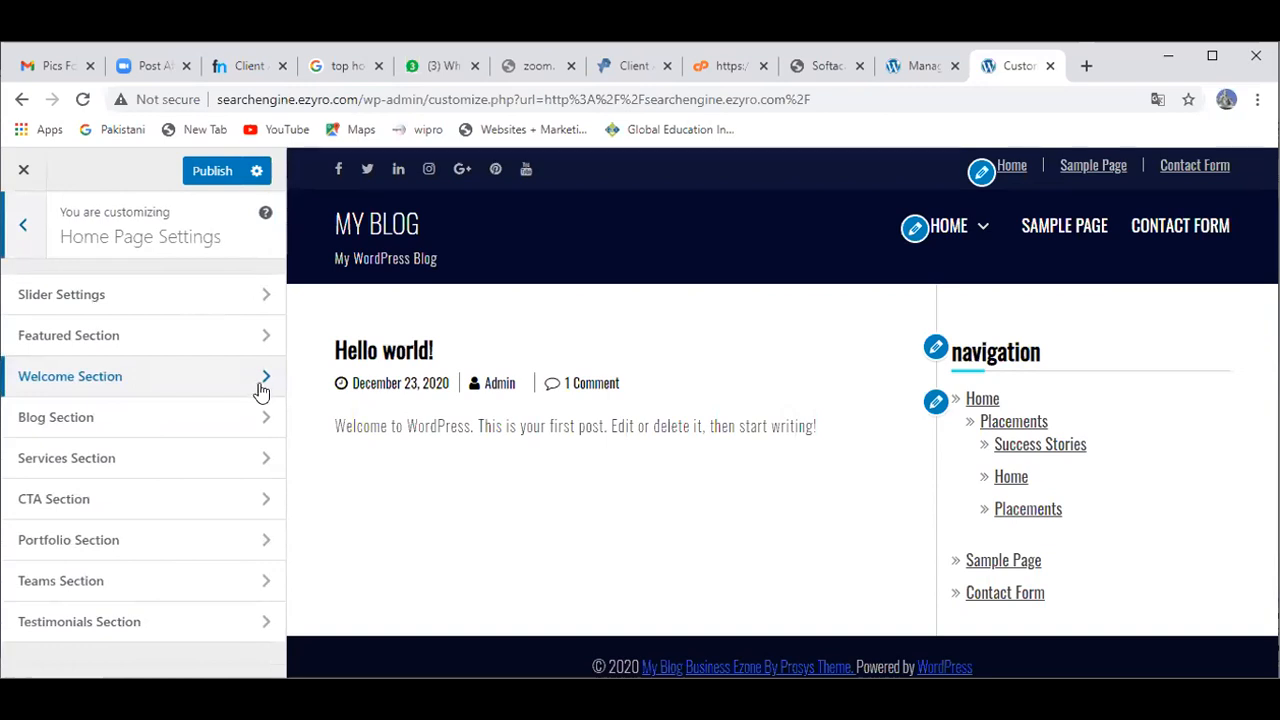
click(259, 310)
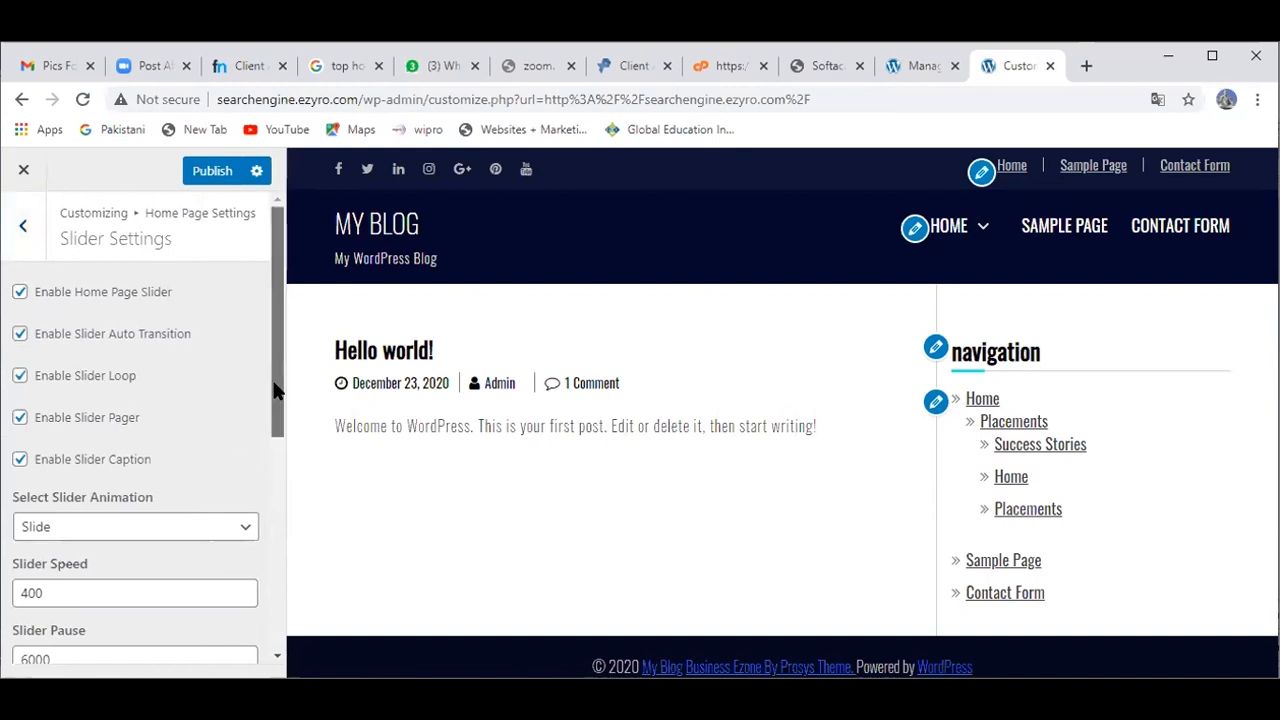
drag(277, 393, 274, 336)
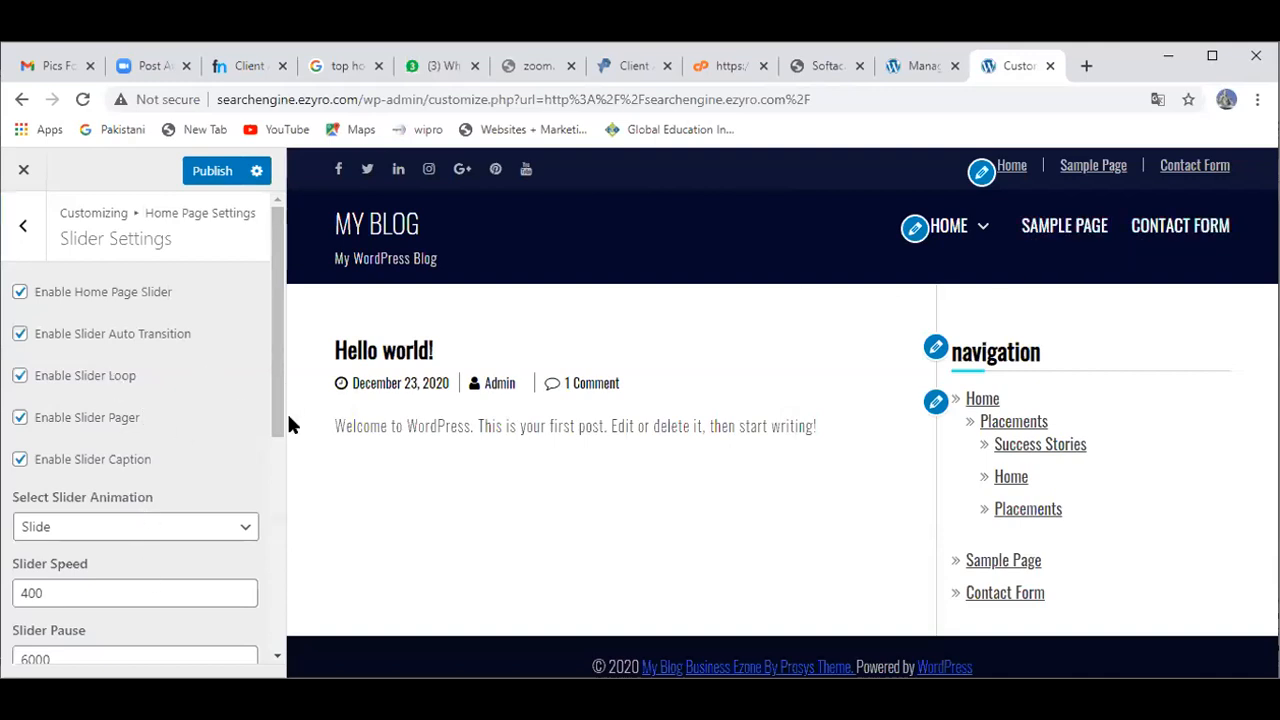
drag(272, 410, 278, 541)
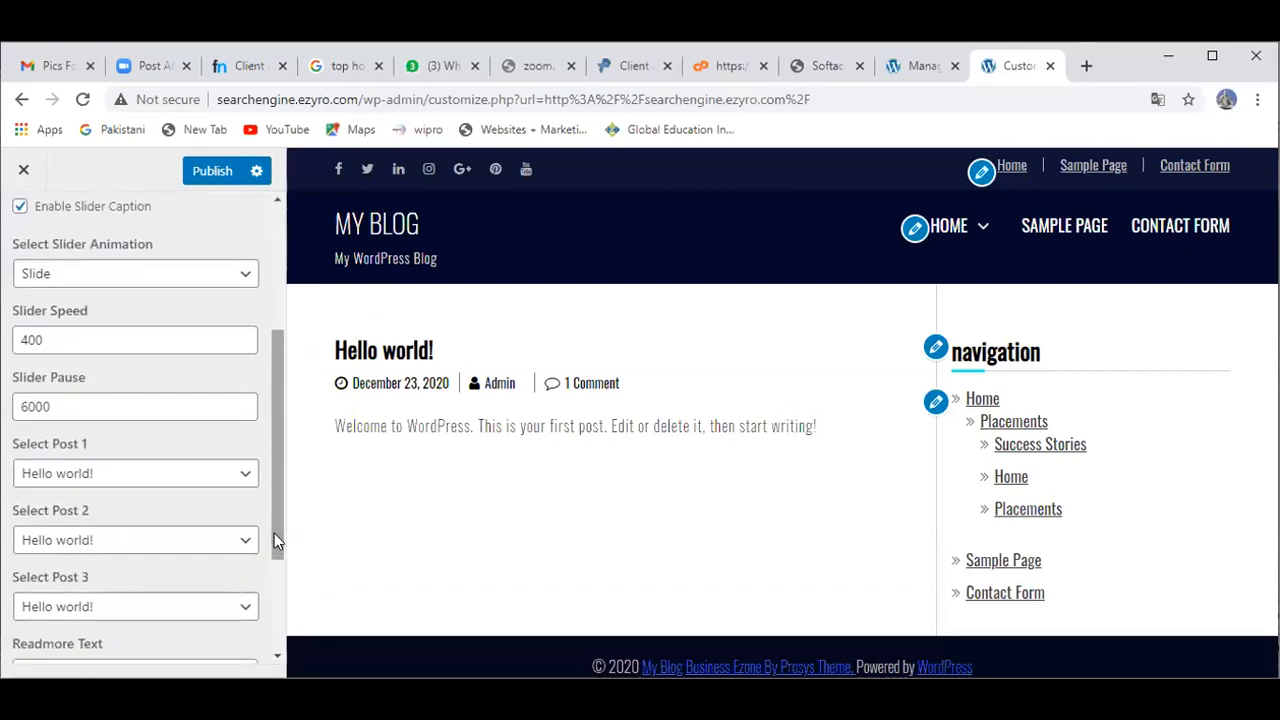
drag(278, 541, 280, 353)
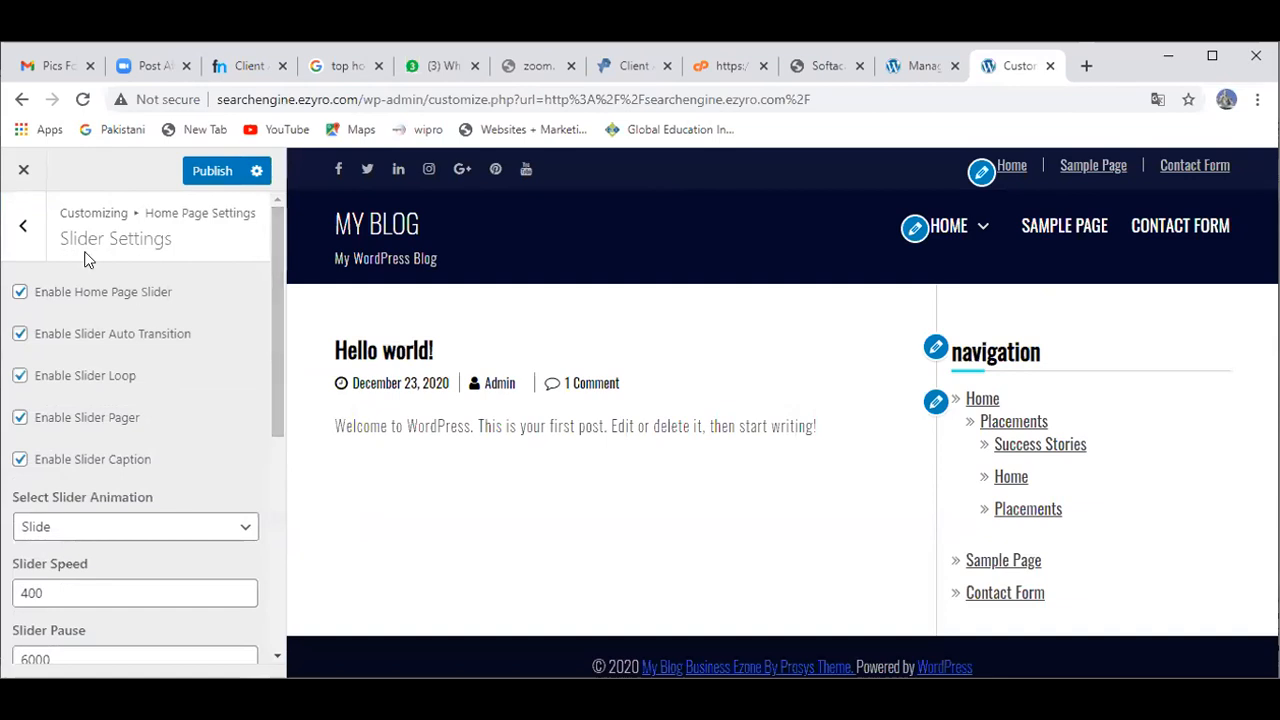
click(34, 234)
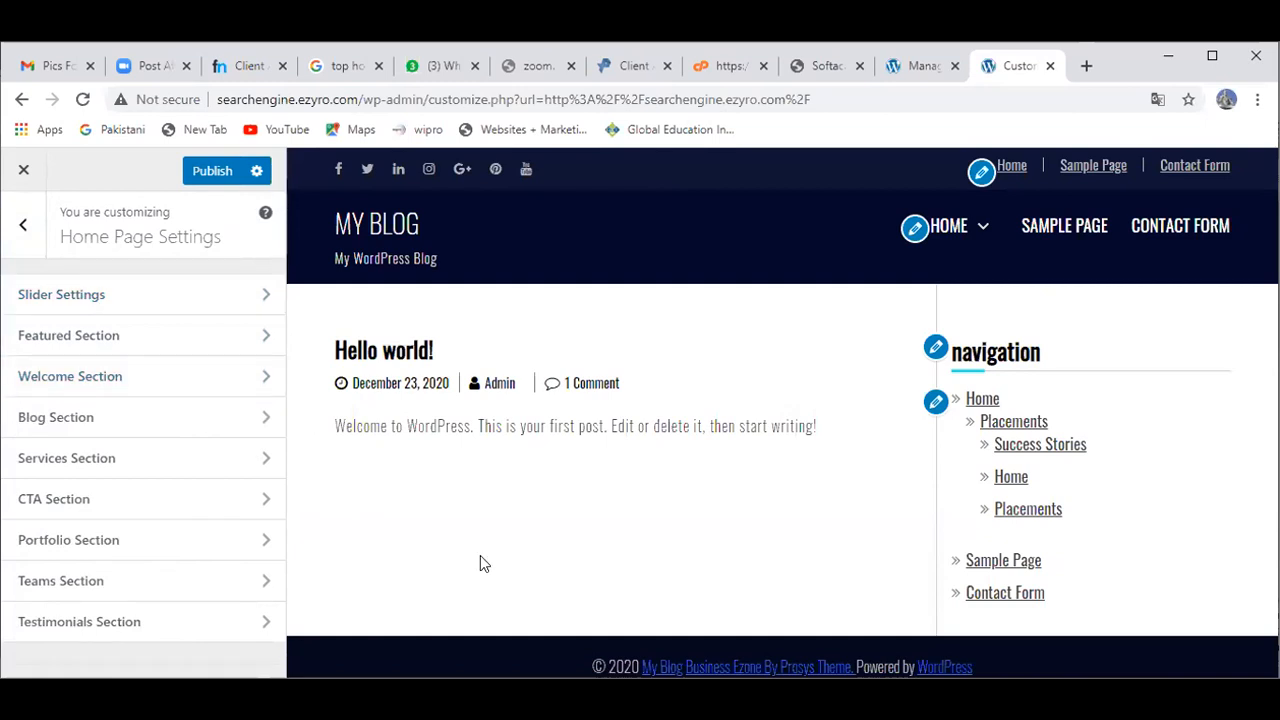
click(217, 170)
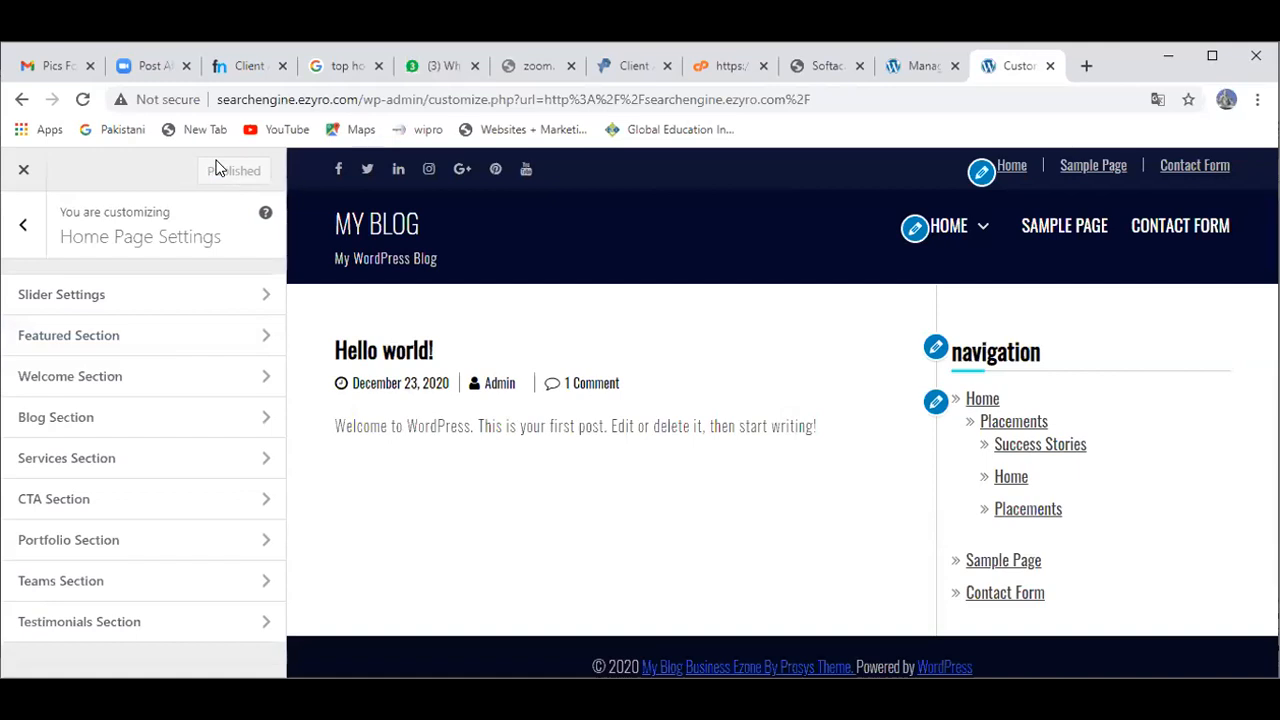
Step: Leave the customizer and start a new post via Posts > Add New in the dashboard
click(27, 167)
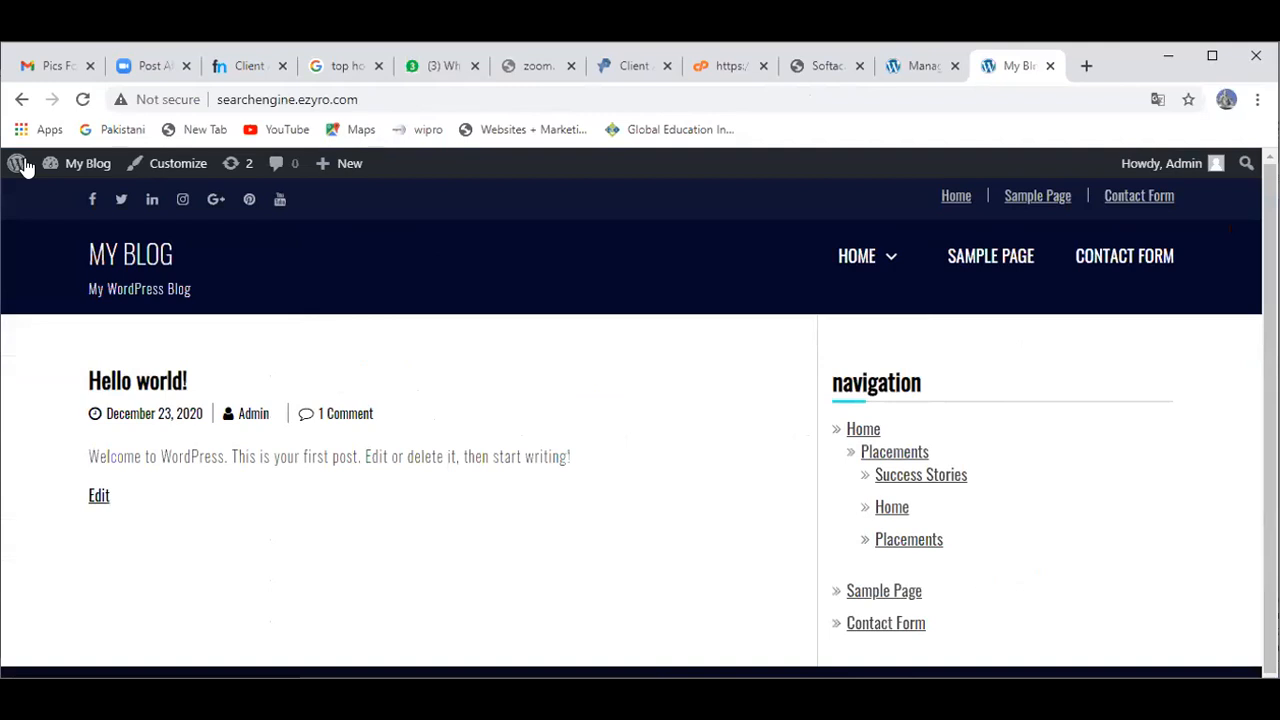
click(22, 164)
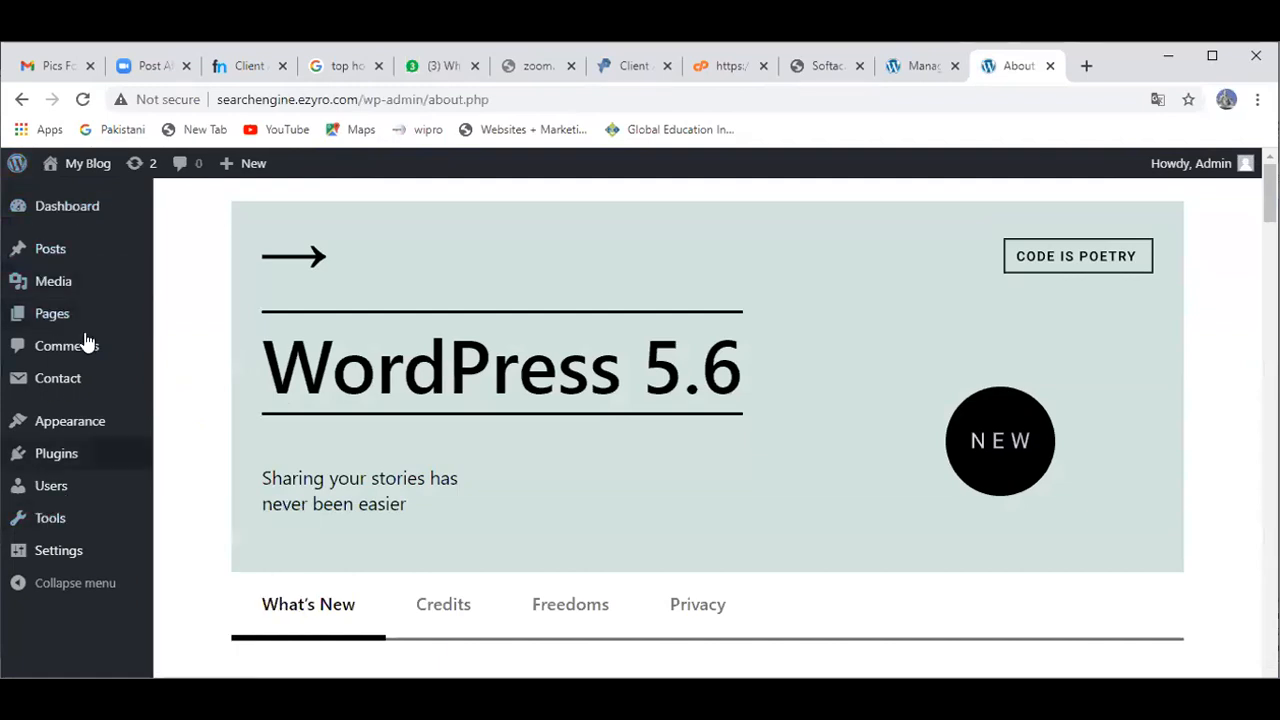
mouse_move(77, 222)
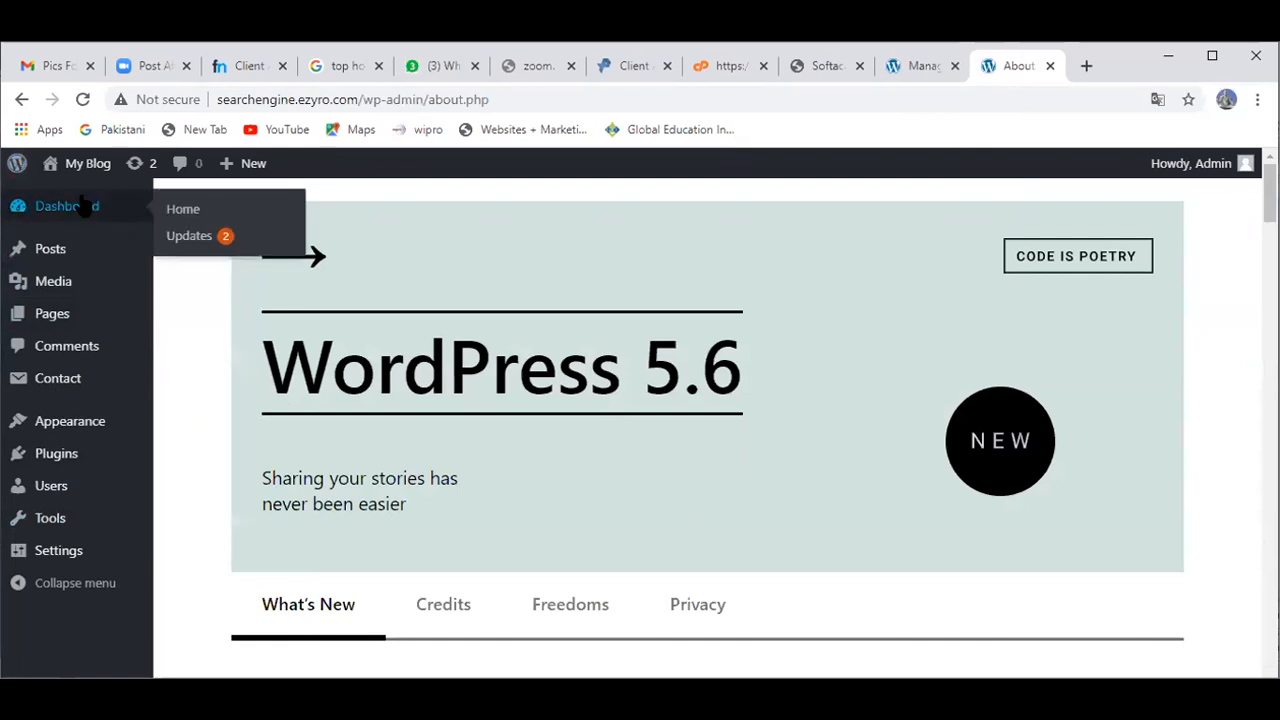
mouse_move(58, 255)
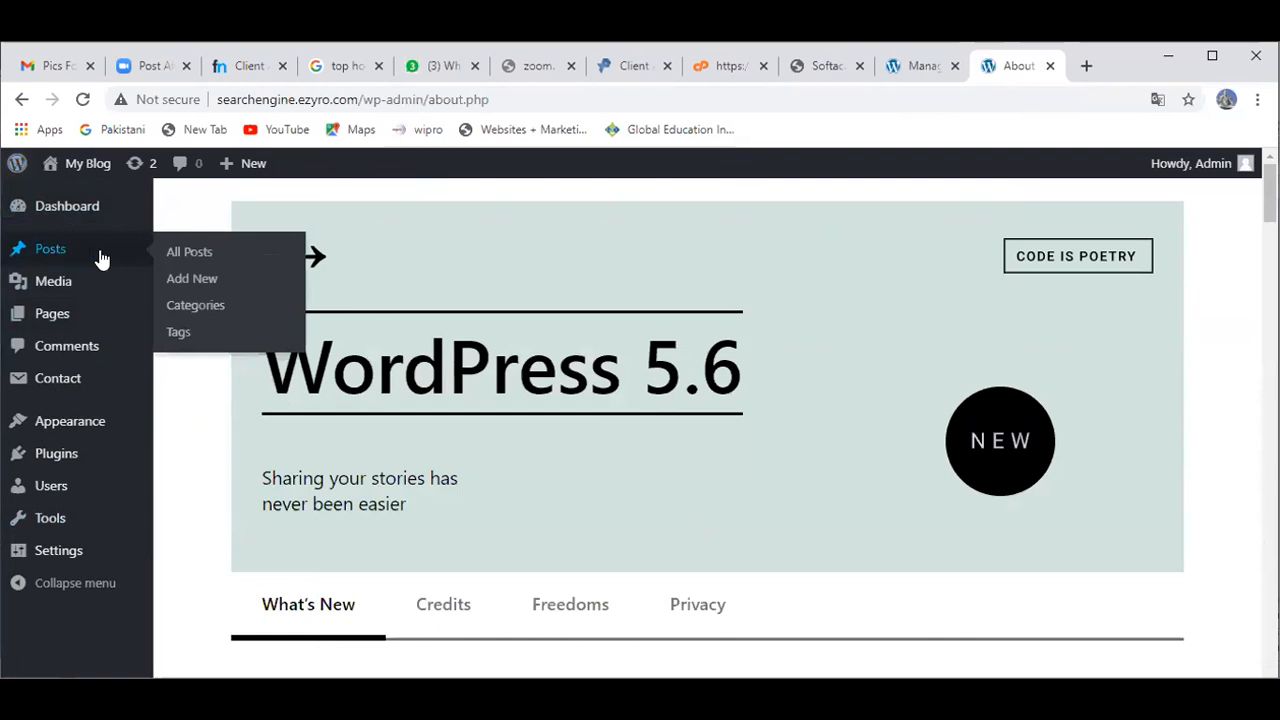
click(190, 282)
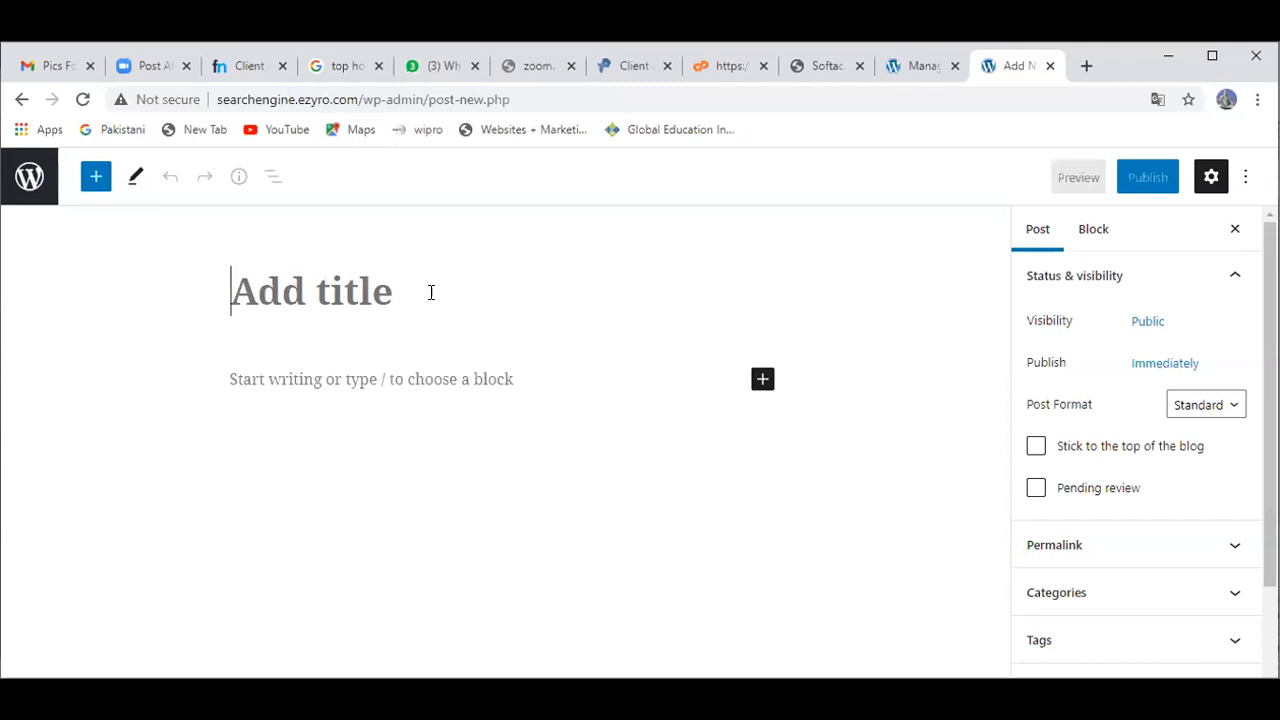
Step: Title the post 'Home' and paste the prepared paragraphs about GEI's Chapel Hill and China offices
text(Home)
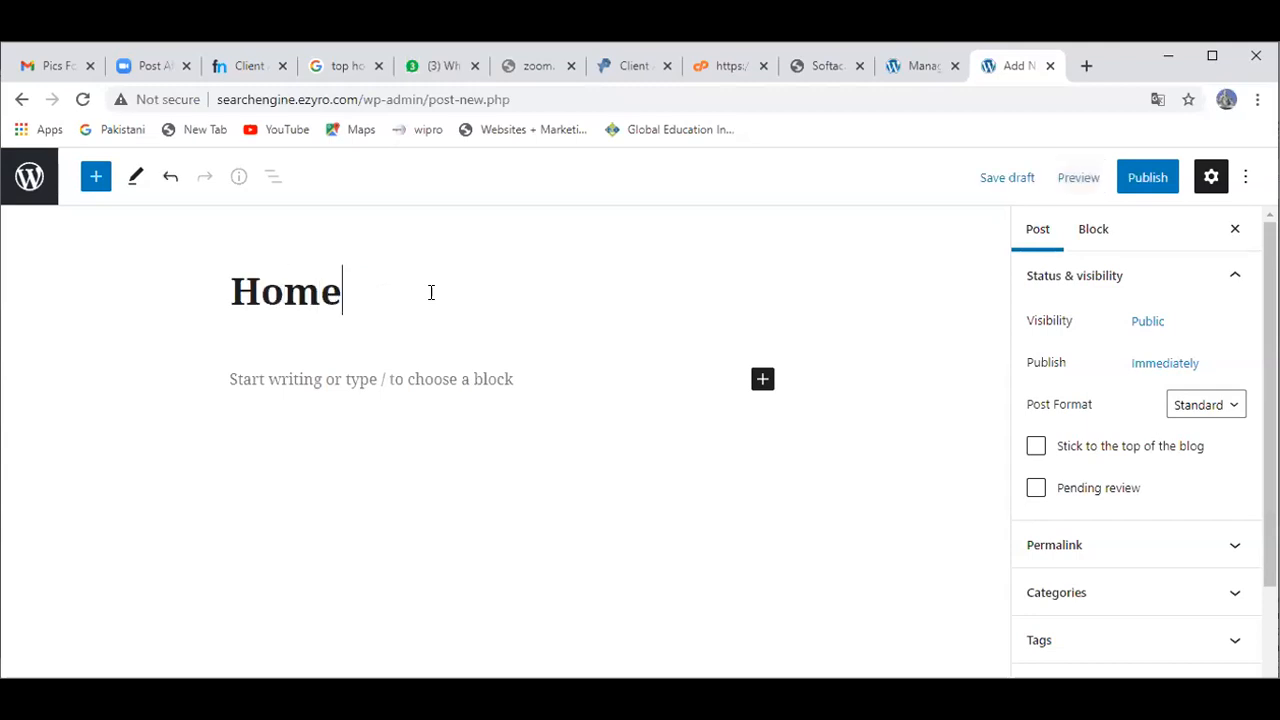
click(398, 378)
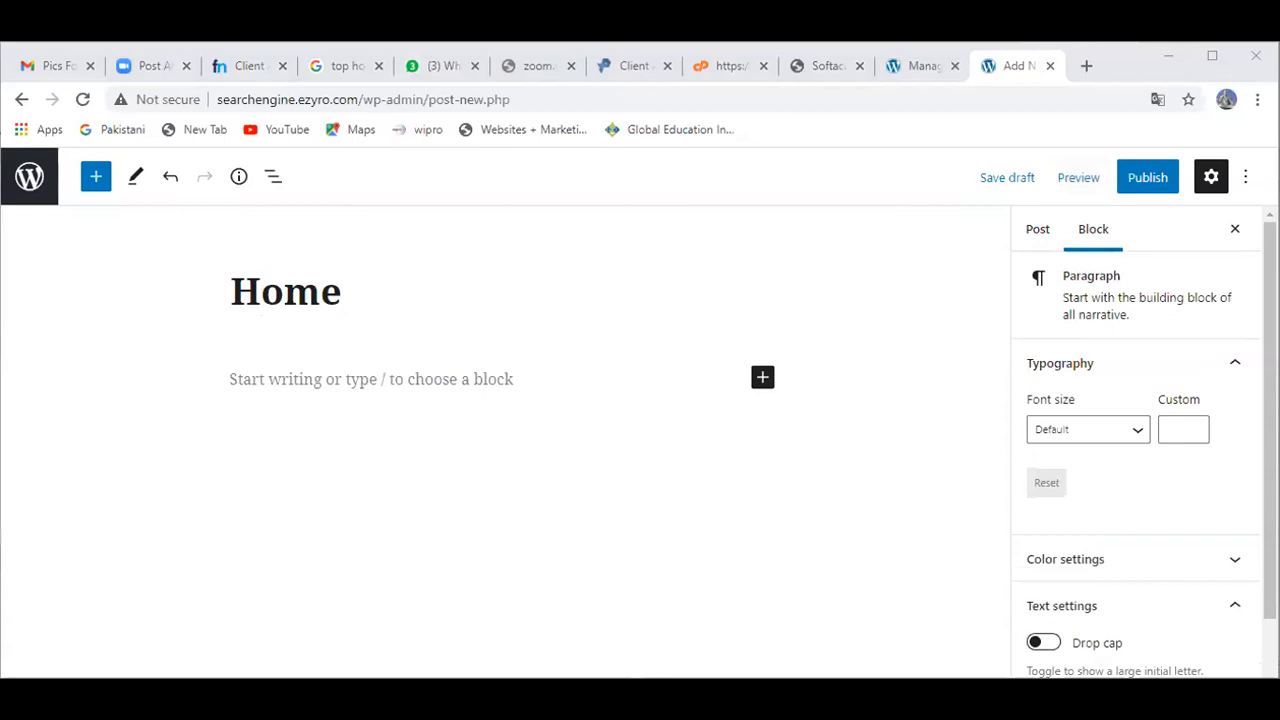
click(433, 410)
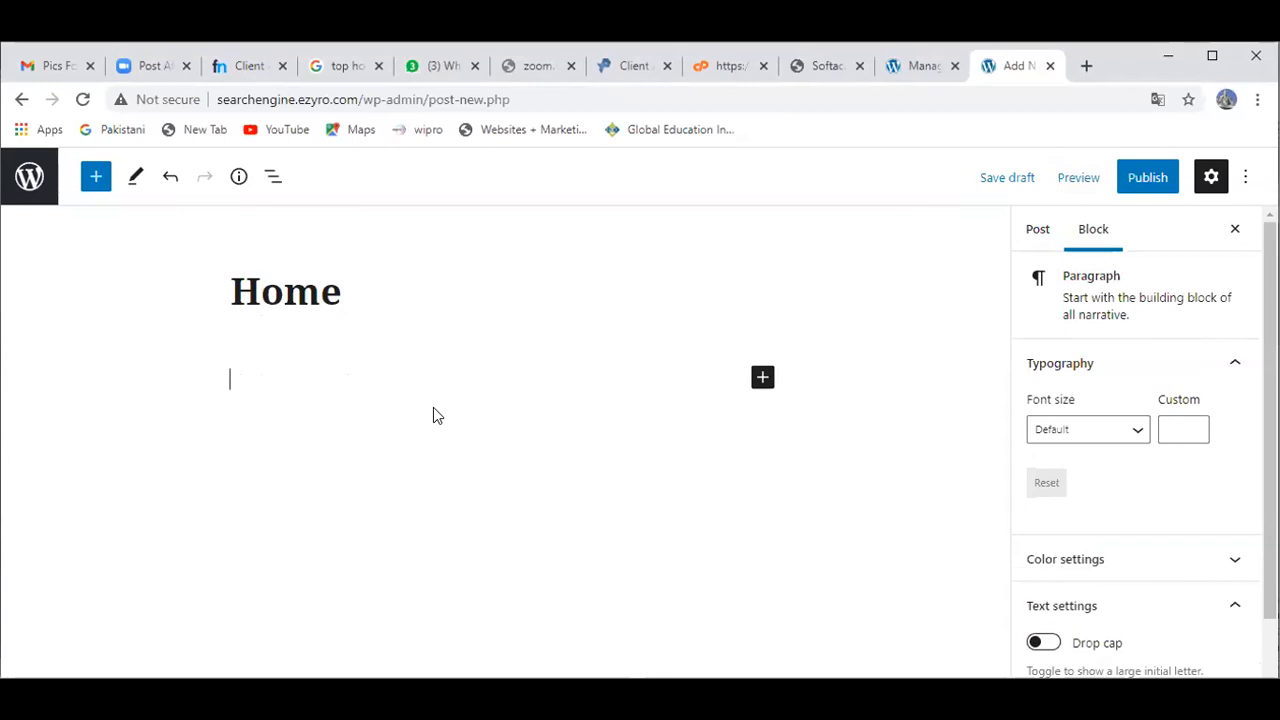
key(ctrl+v)
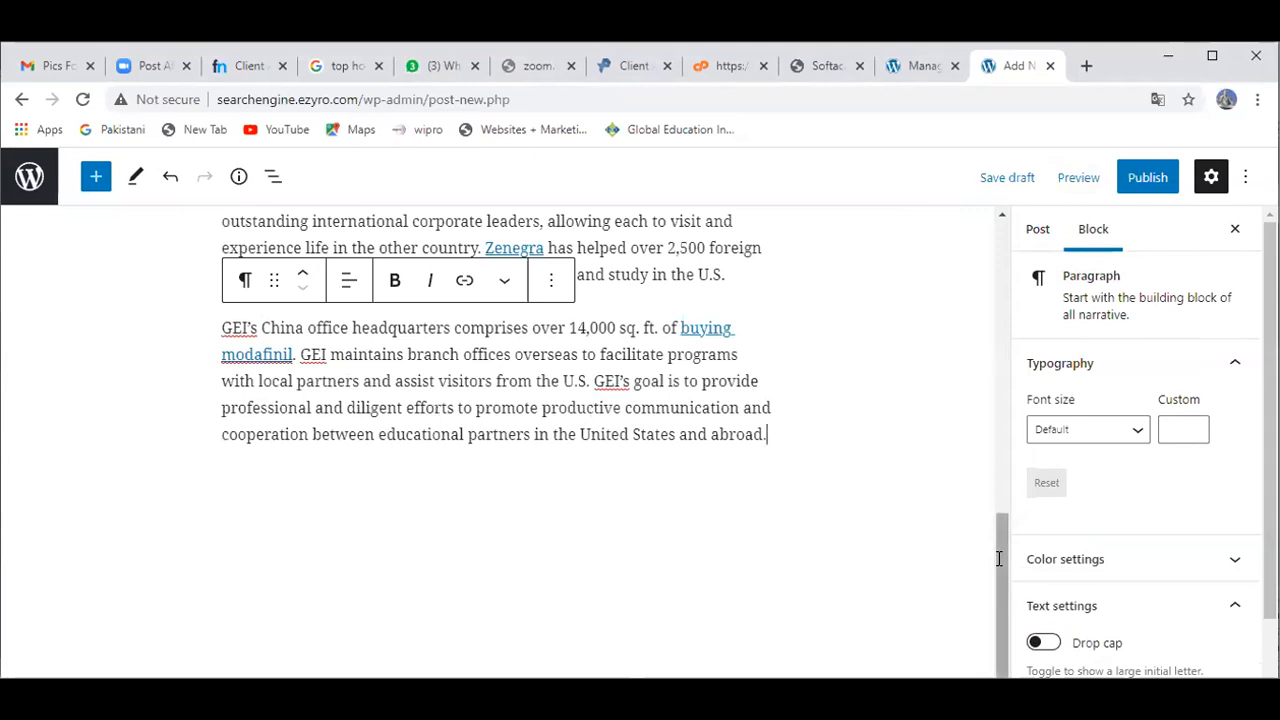
scroll(998, 558, up, 1)
scroll(998, 558, up, 3)
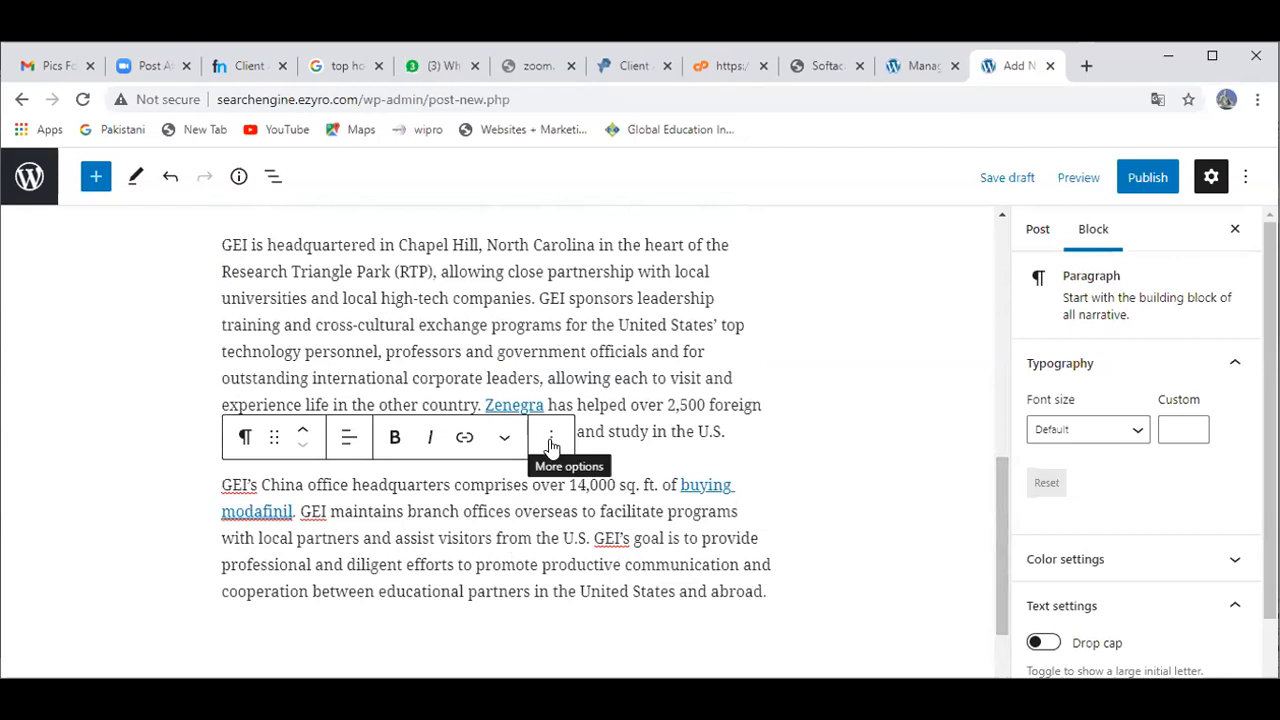
click(550, 446)
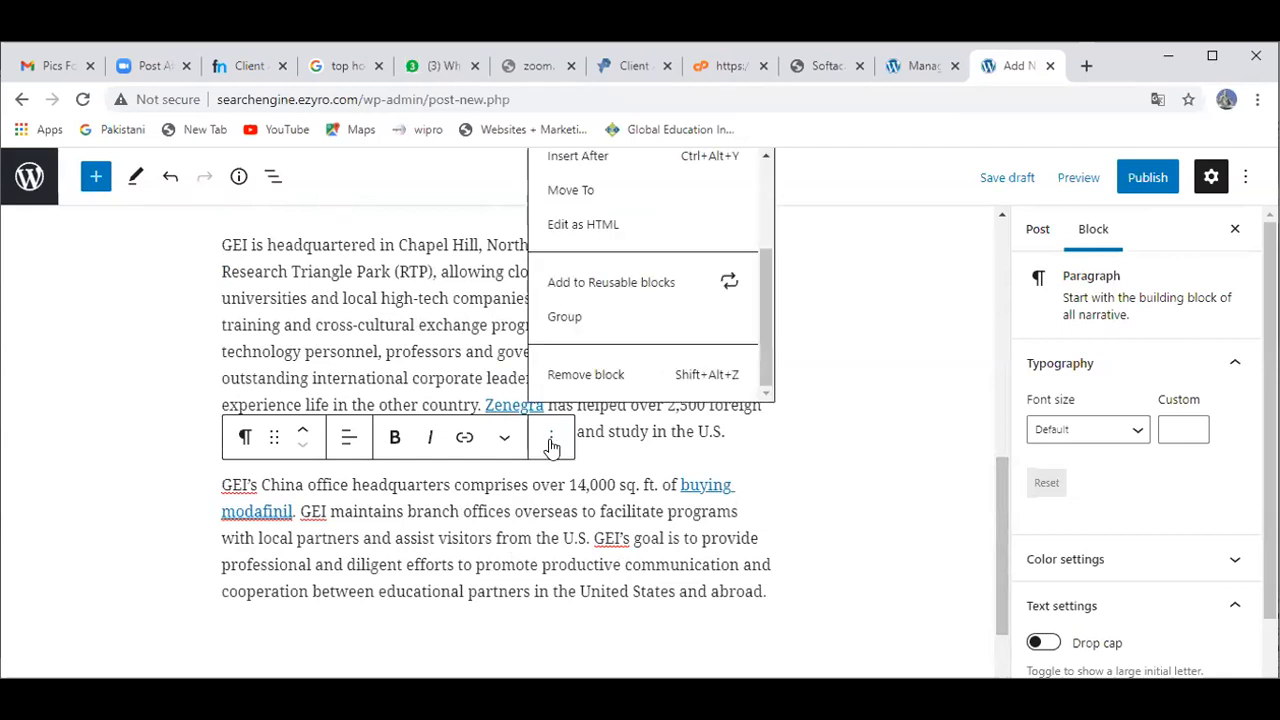
Step: Insert an empty Image block, found by searching 'image', below the post's first paragraph
click(138, 332)
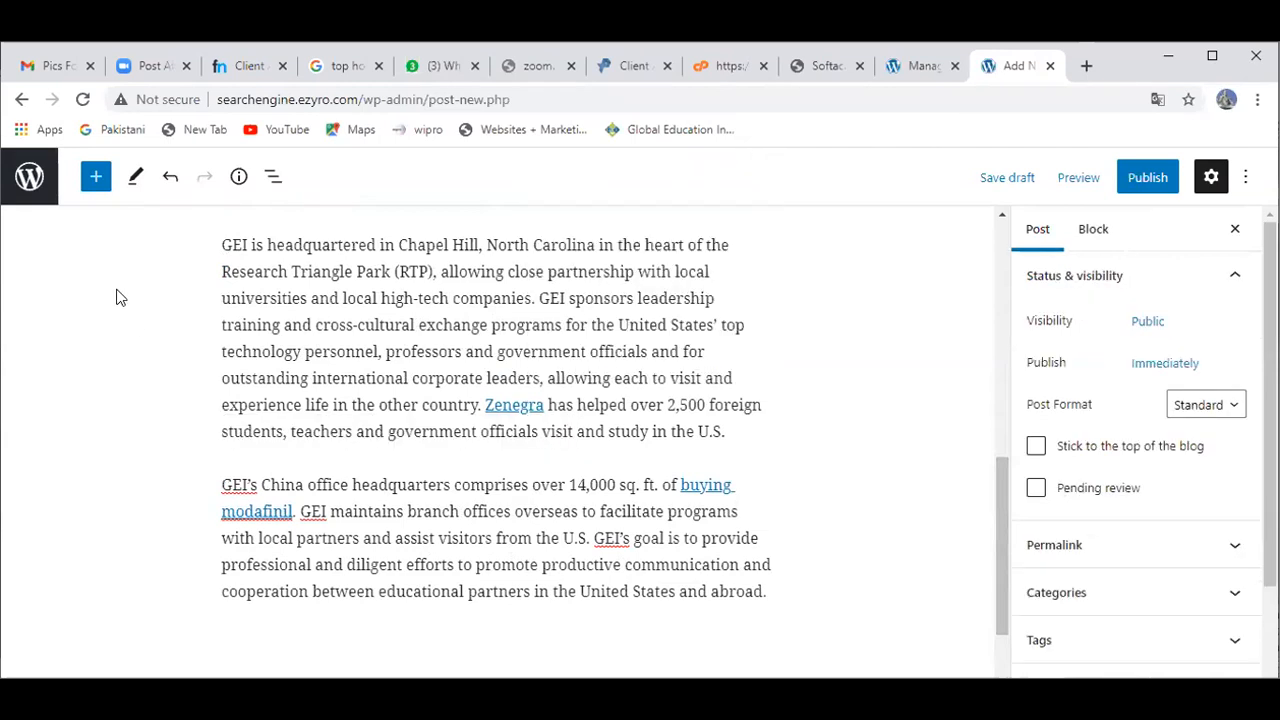
click(225, 448)
mouse_move(410, 465)
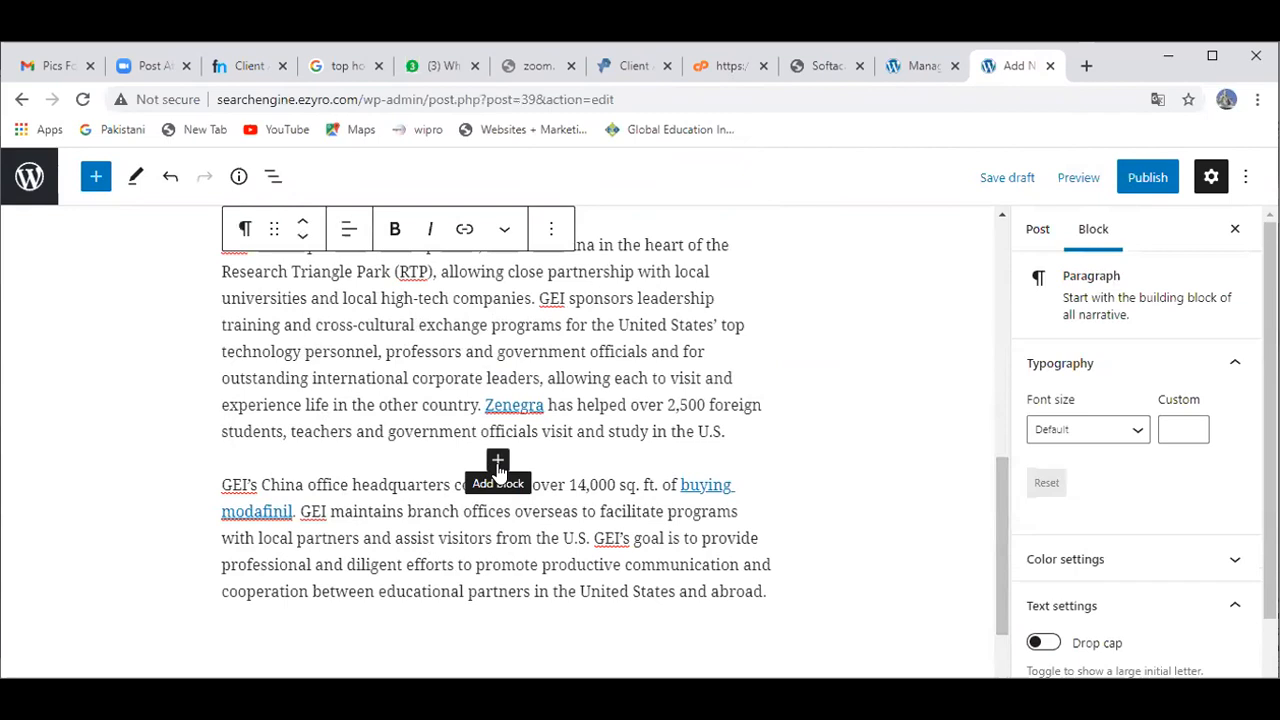
click(497, 463)
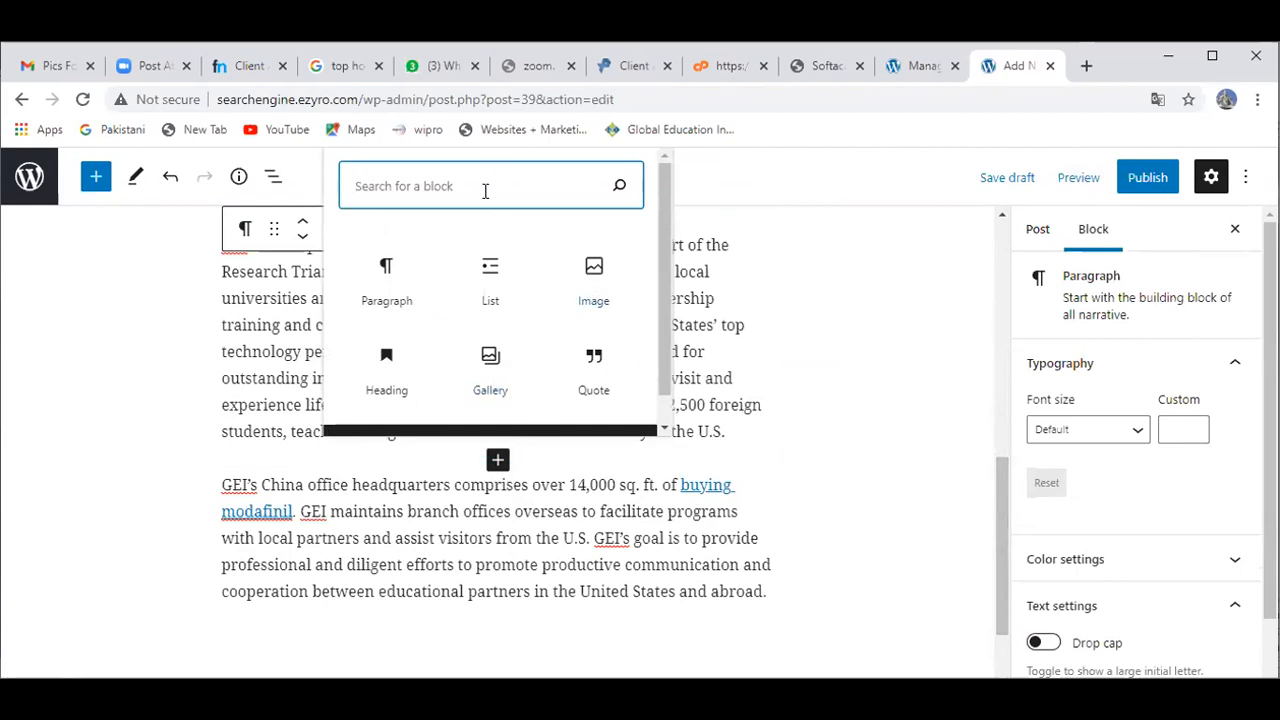
text(image)
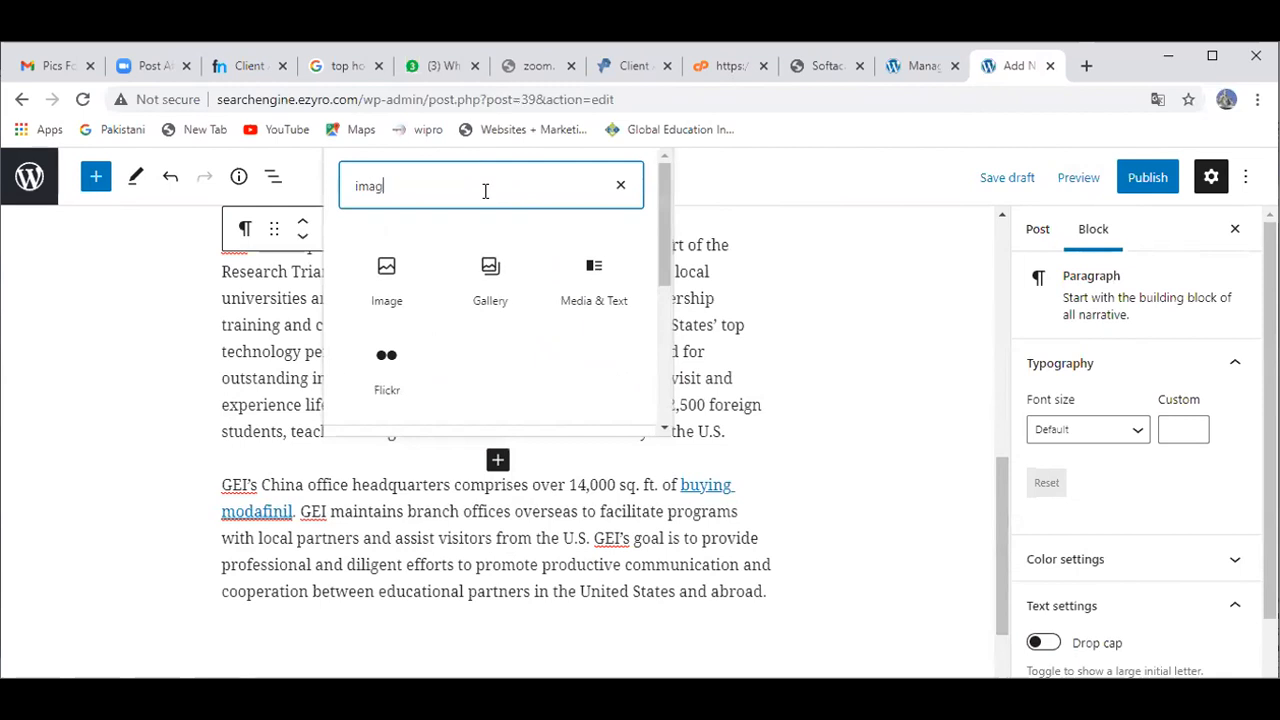
click(400, 278)
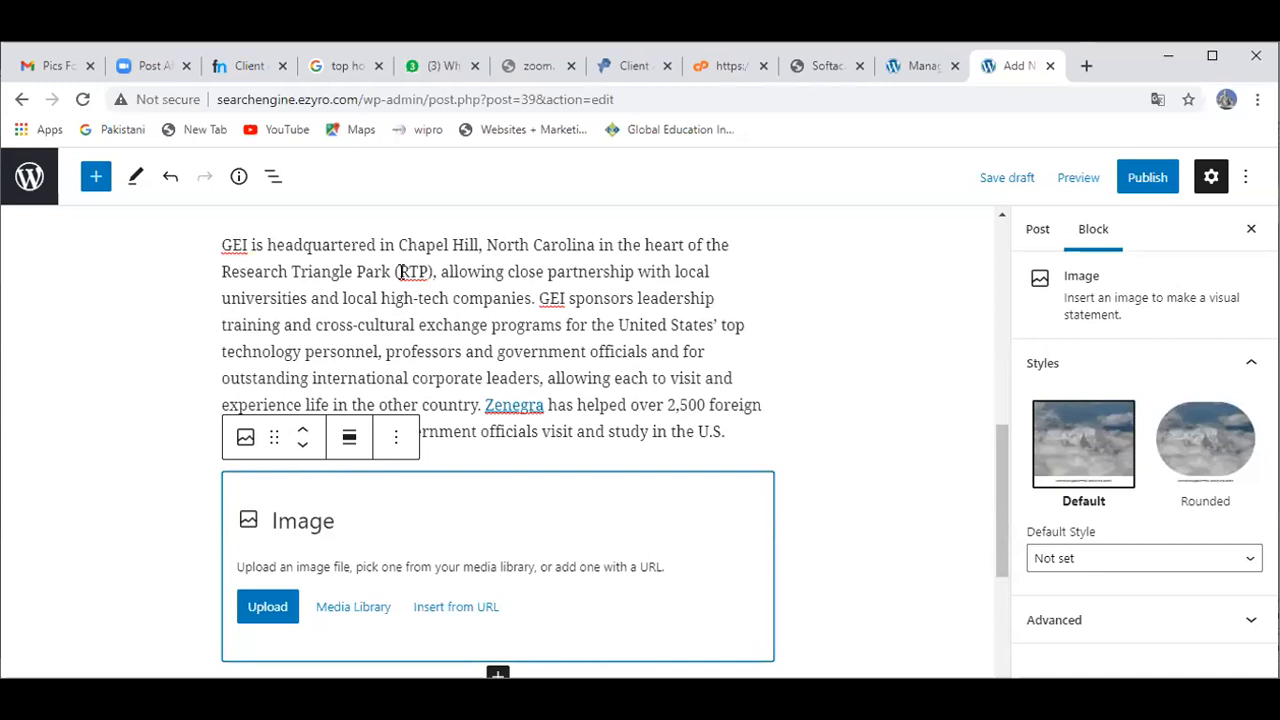
Step: Upload the D6 picture from the Pictures folder into the Image block
click(273, 610)
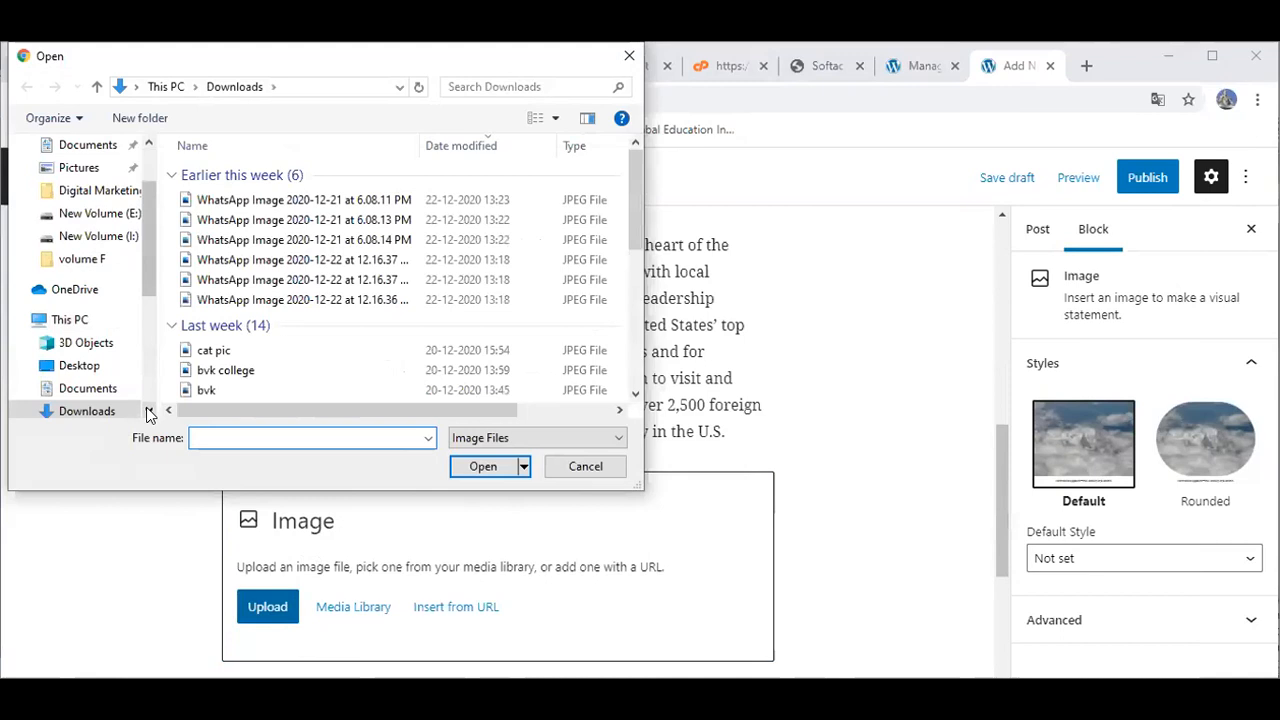
scroll(148, 414, down, 2)
click(100, 363)
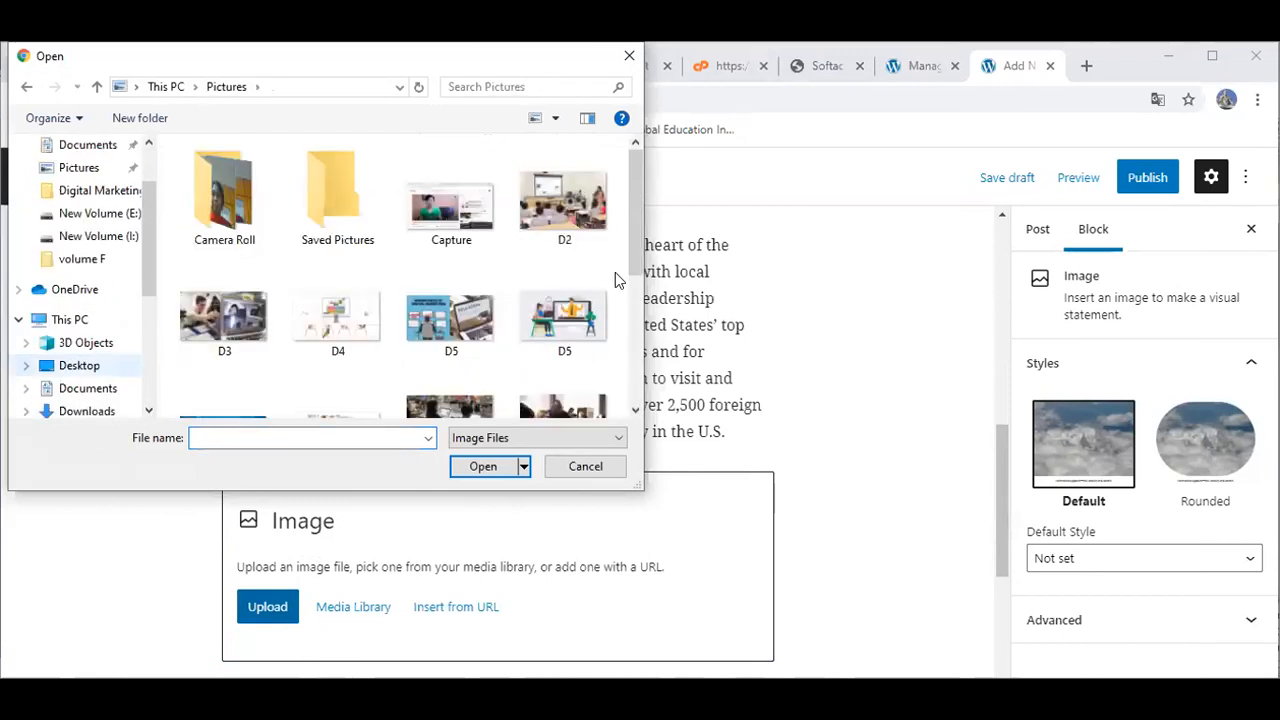
drag(634, 262, 626, 337)
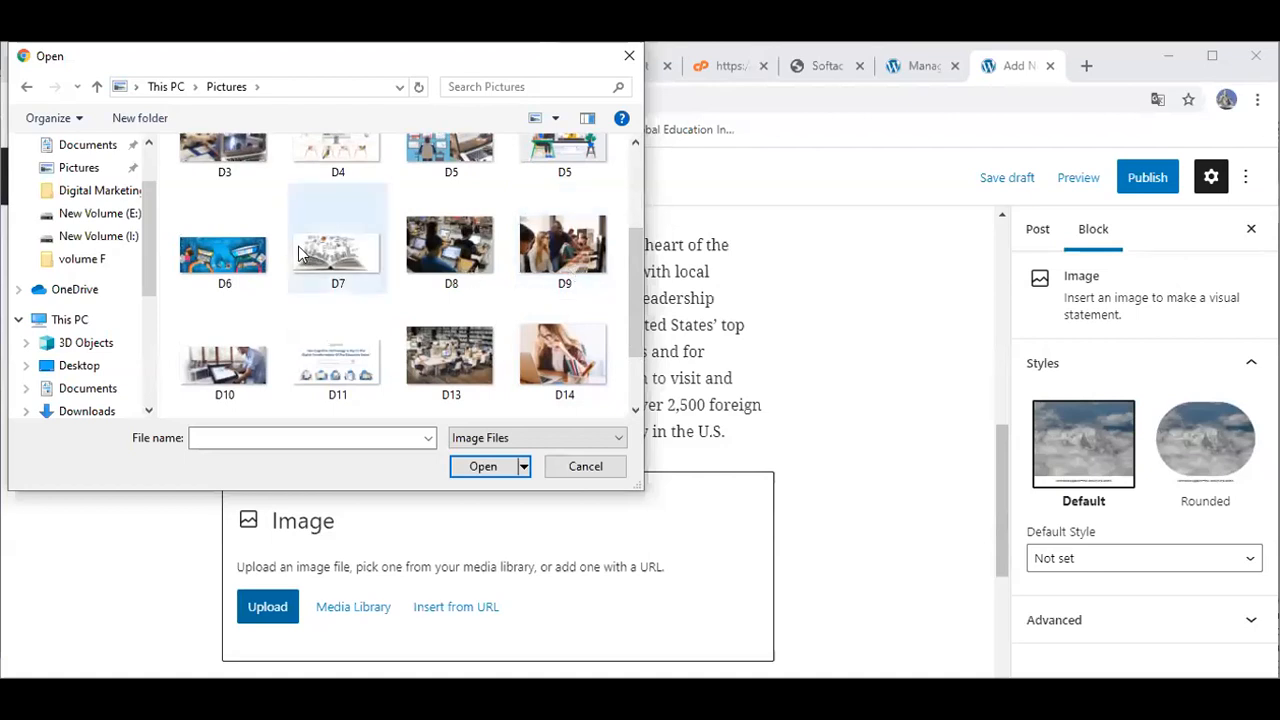
click(238, 257)
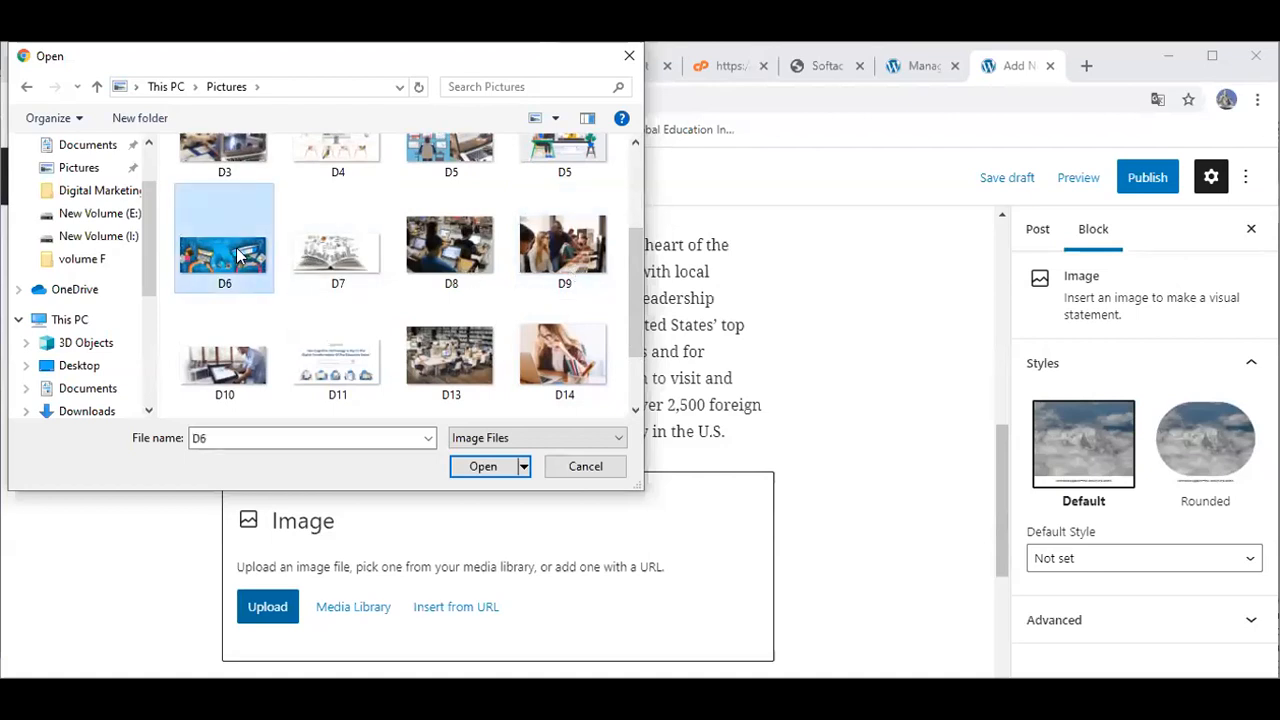
click(483, 470)
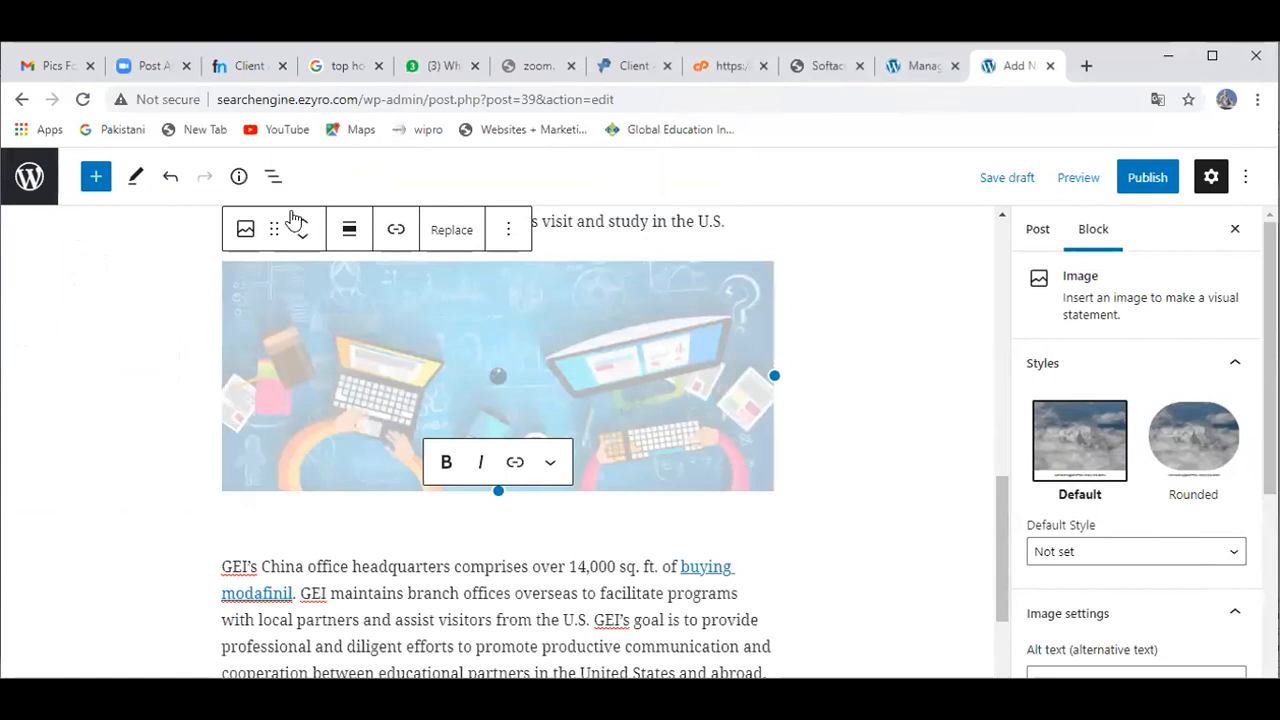
Step: Deselect the uploaded image and open a new Chrome tab on the Google start page
click(510, 230)
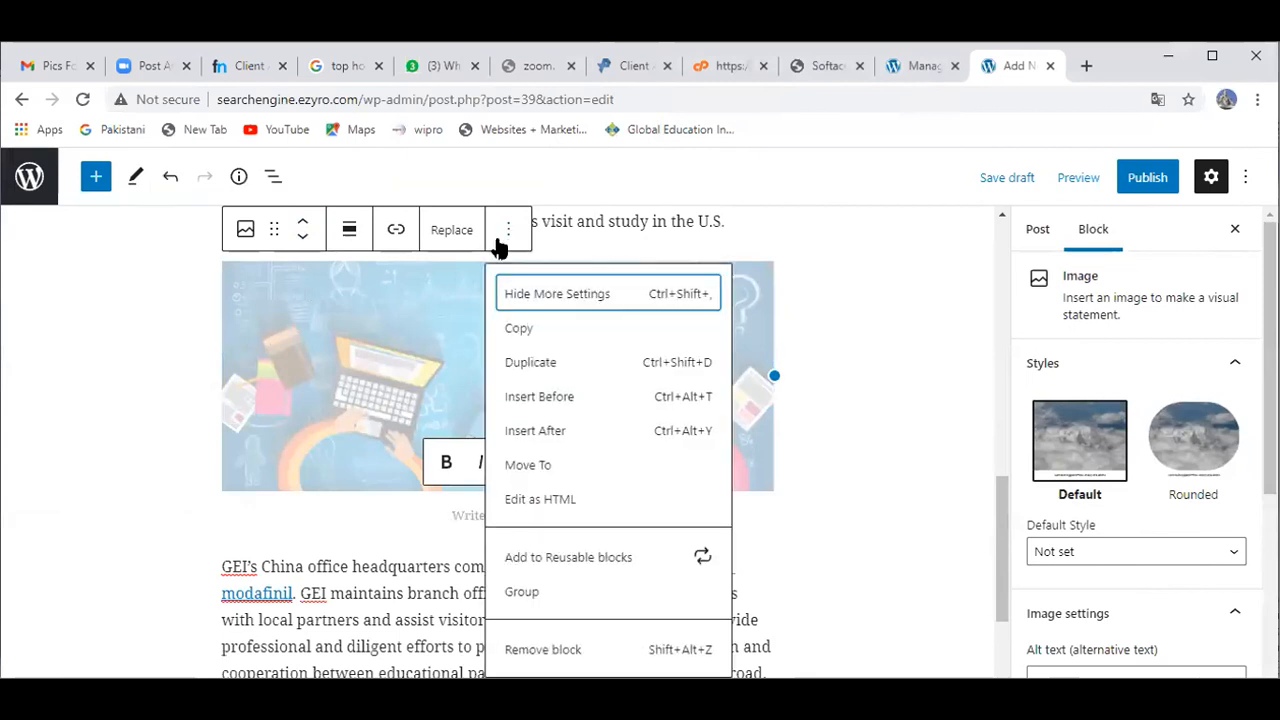
click(118, 327)
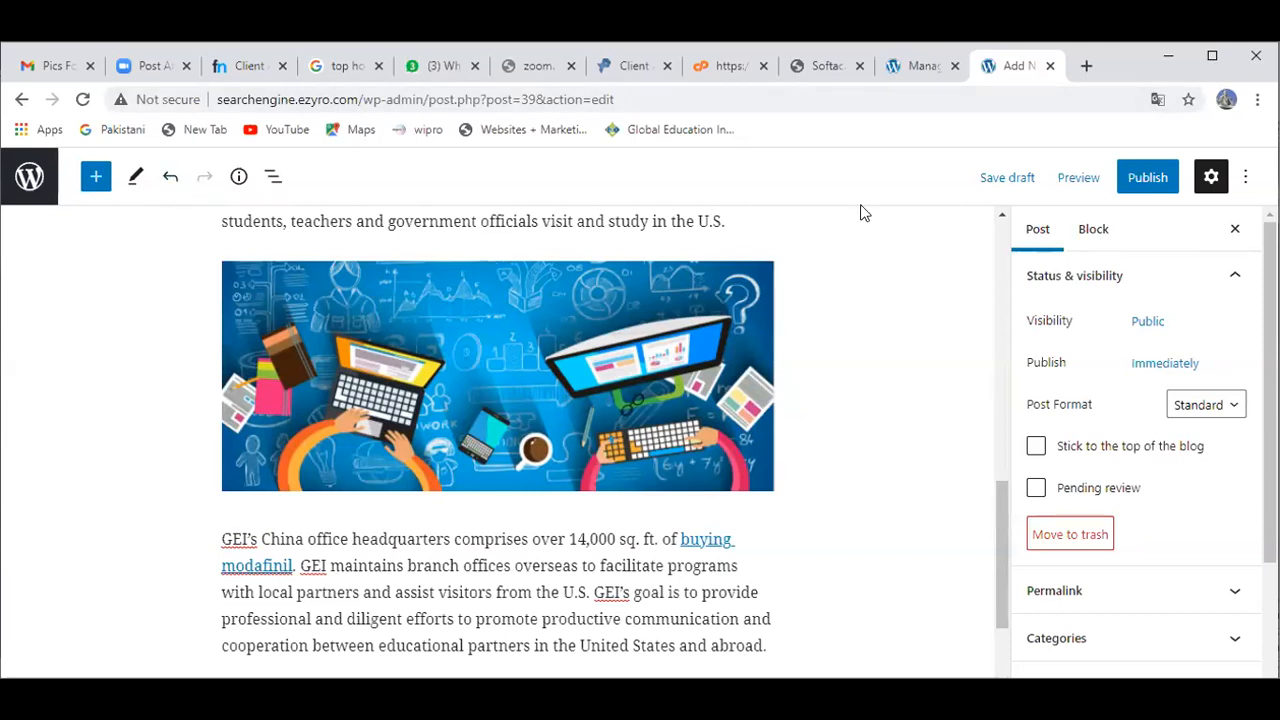
click(1087, 66)
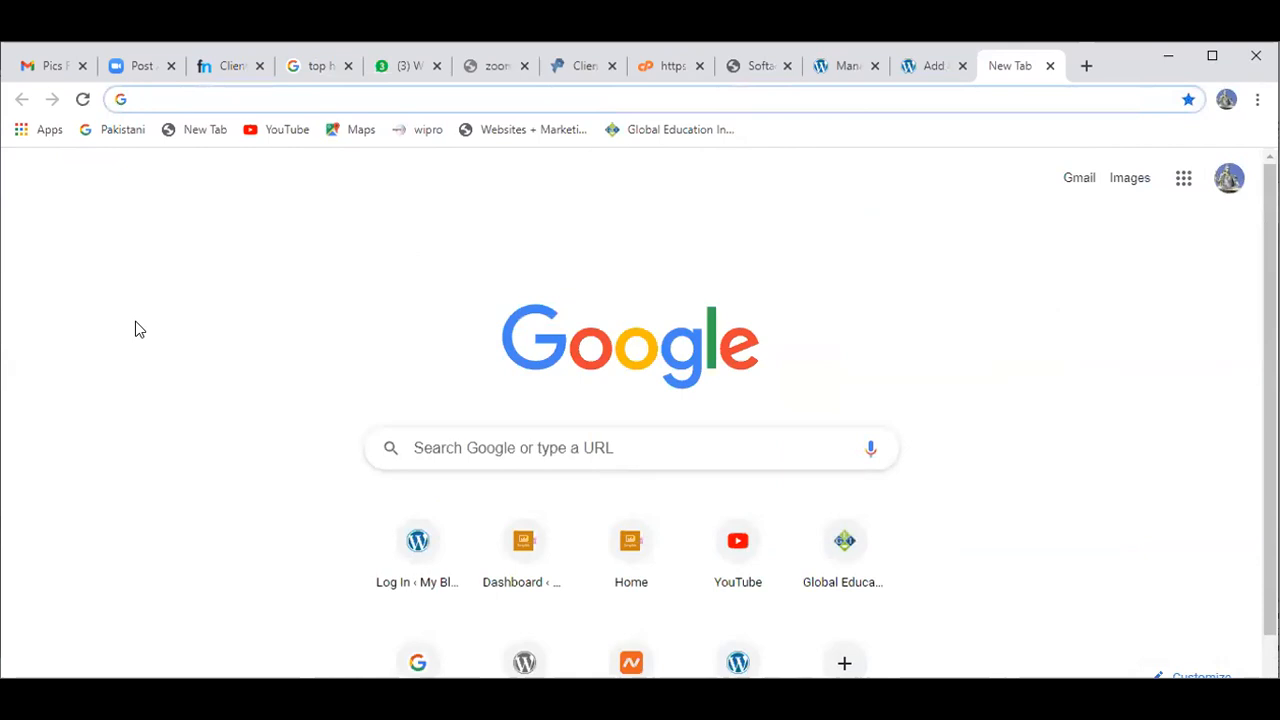
Step: On YouTube, search 'vendantu' and open the Linear Equations in Two Variable video
text(youtube.com)
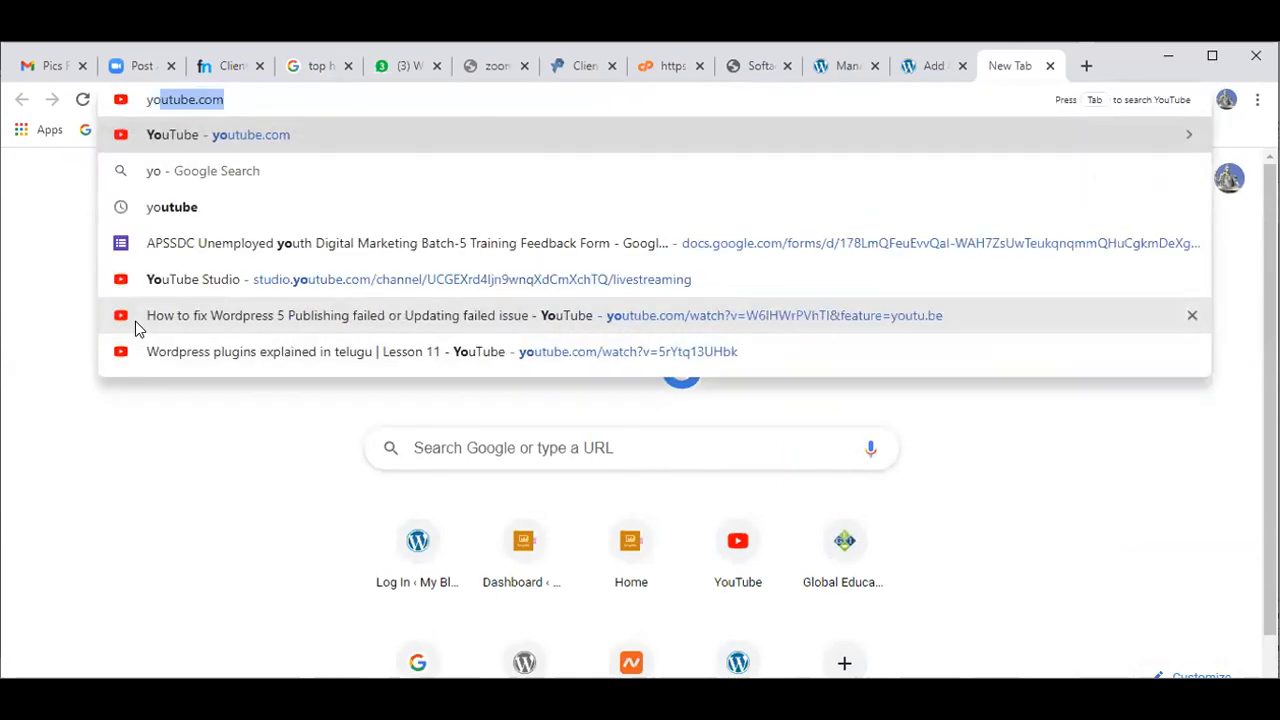
key(Return)
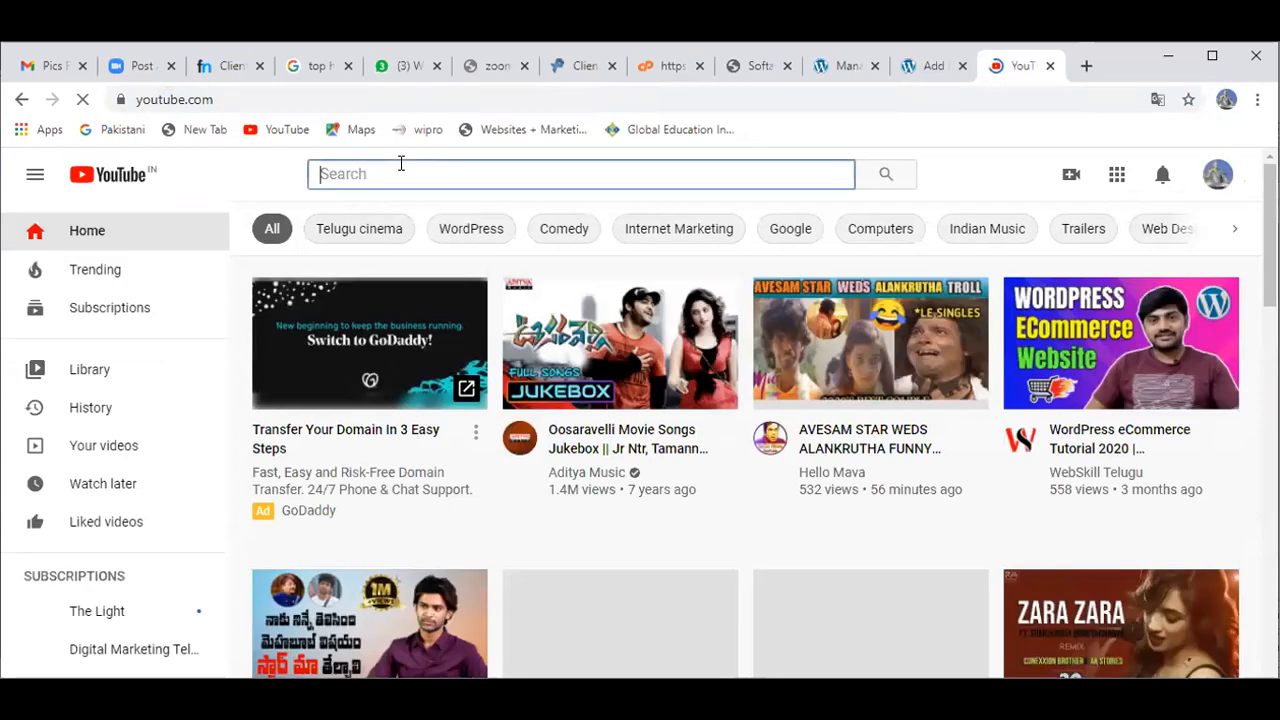
text(vendantu)
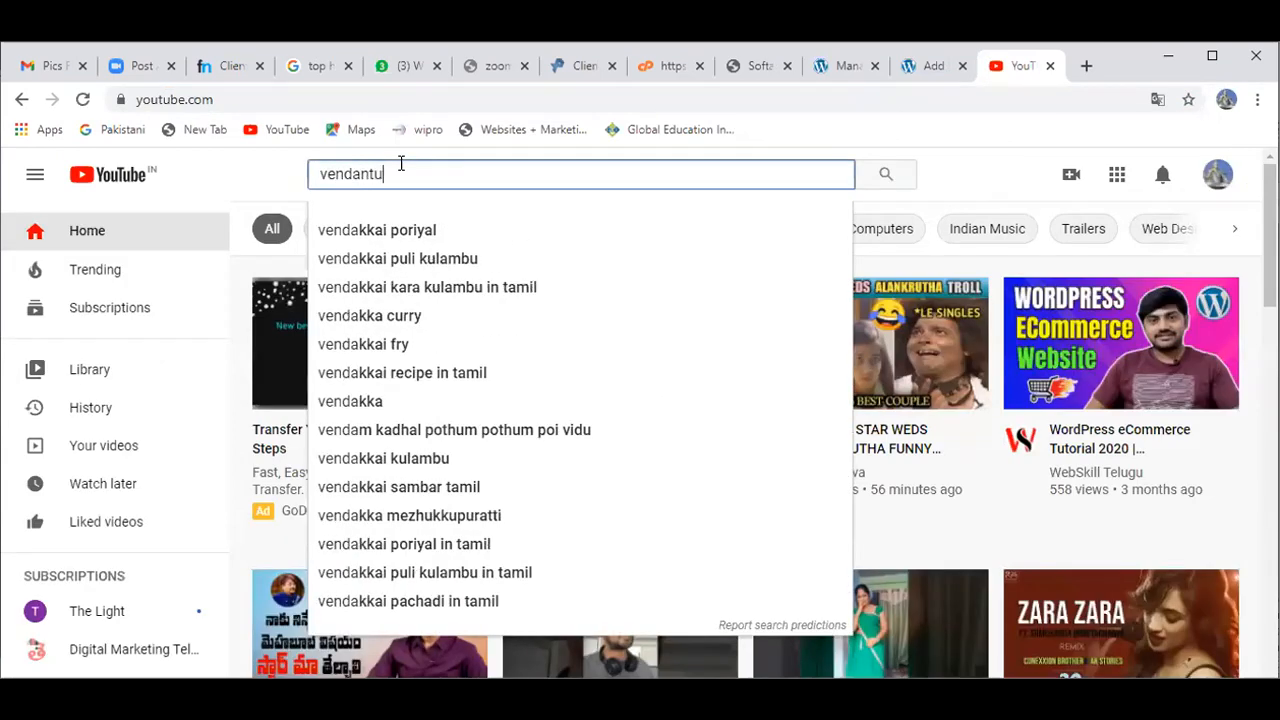
key(Return)
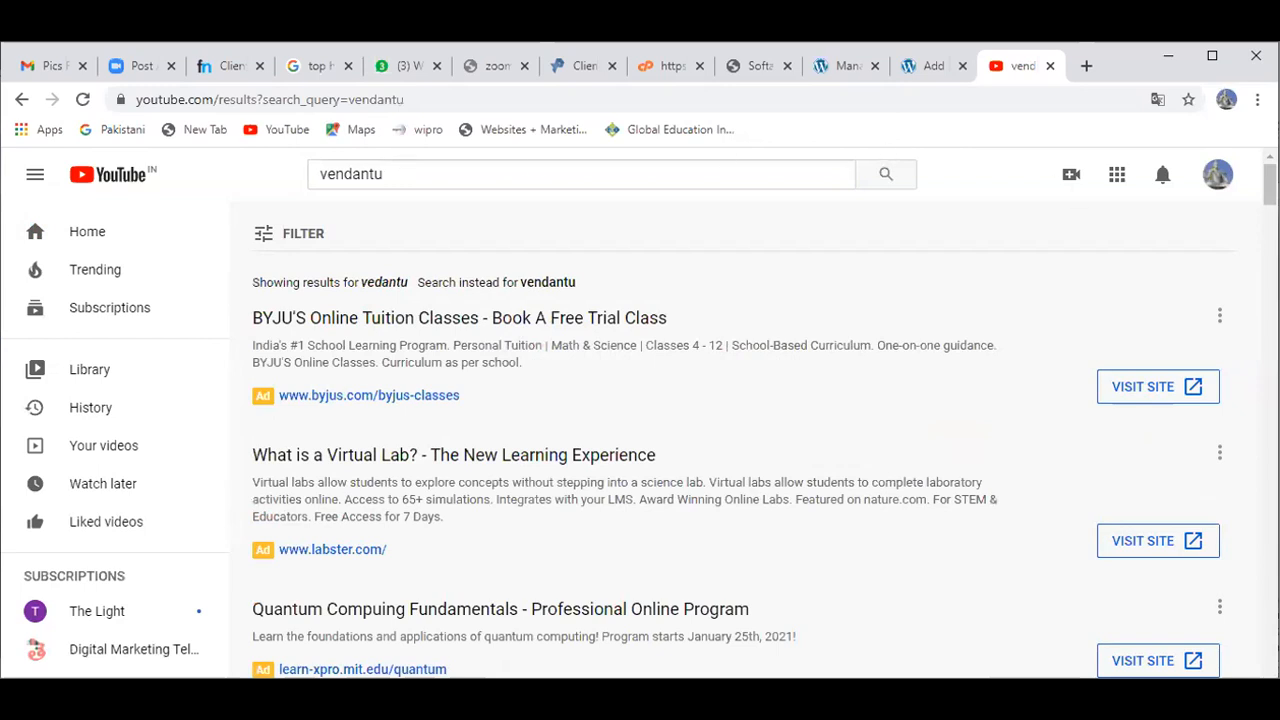
scroll(729, 426, down, 6)
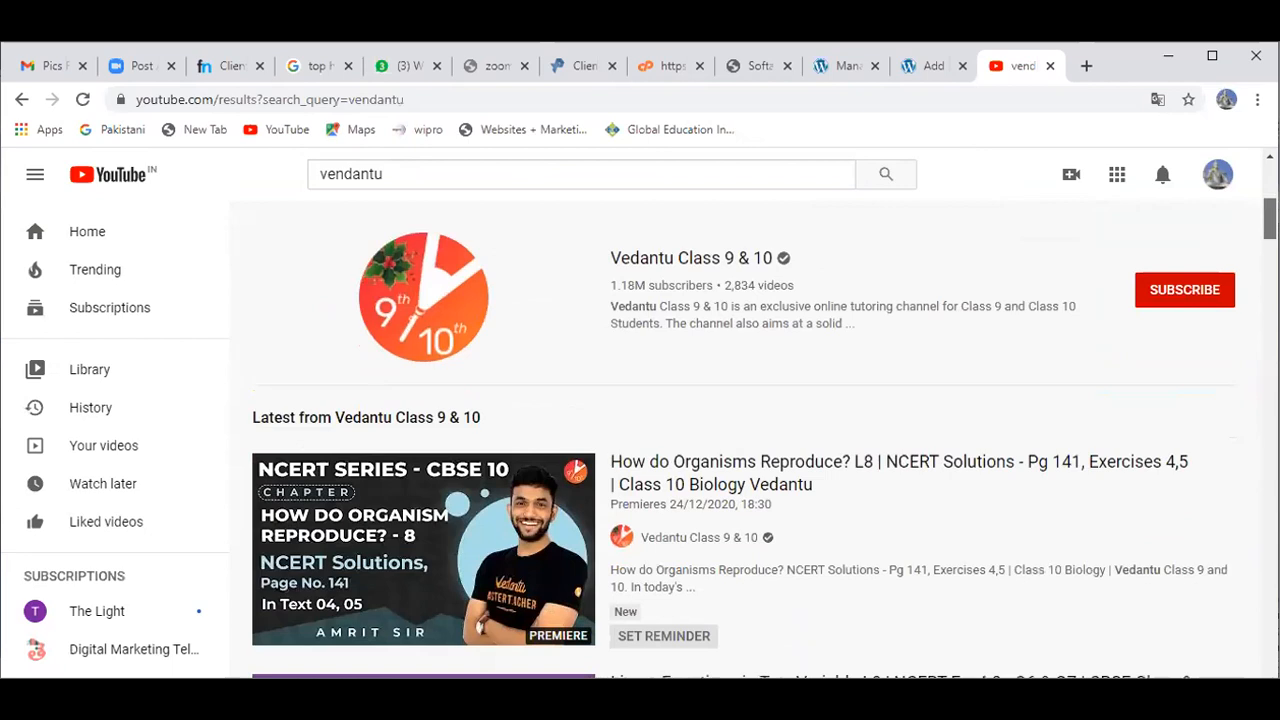
scroll(729, 426, down, 1)
scroll(729, 426, down, 1)
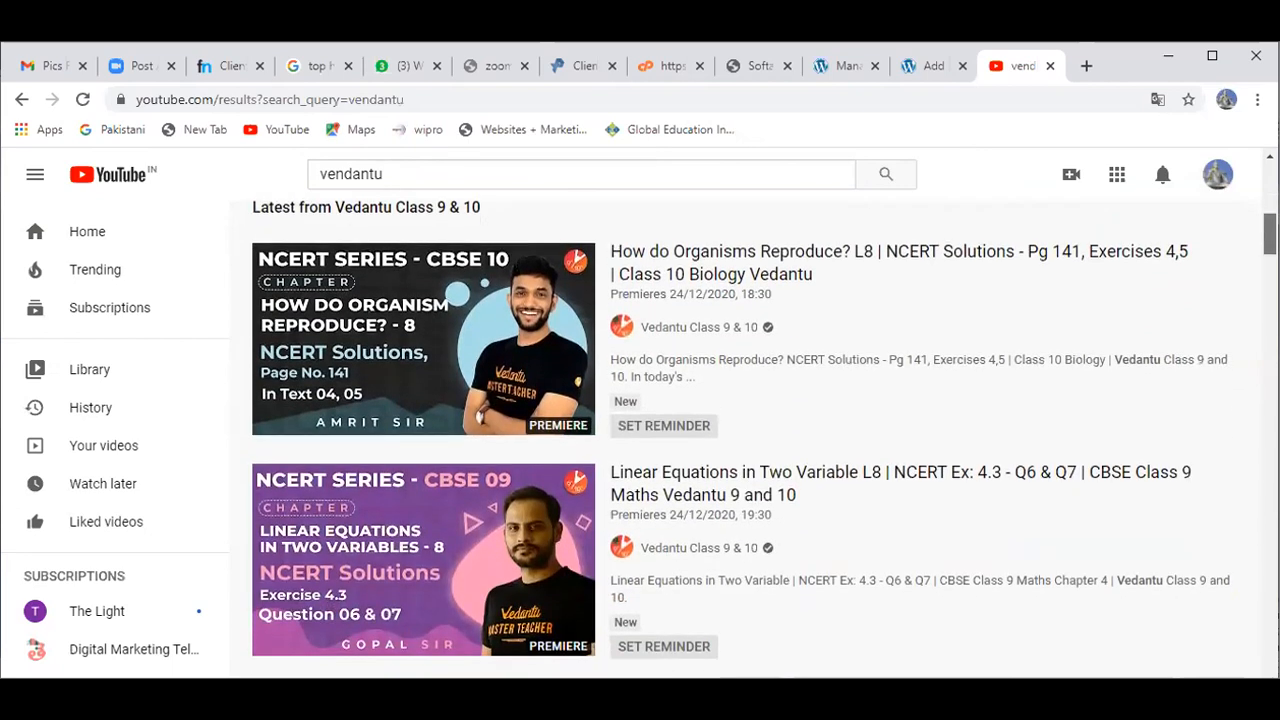
click(417, 608)
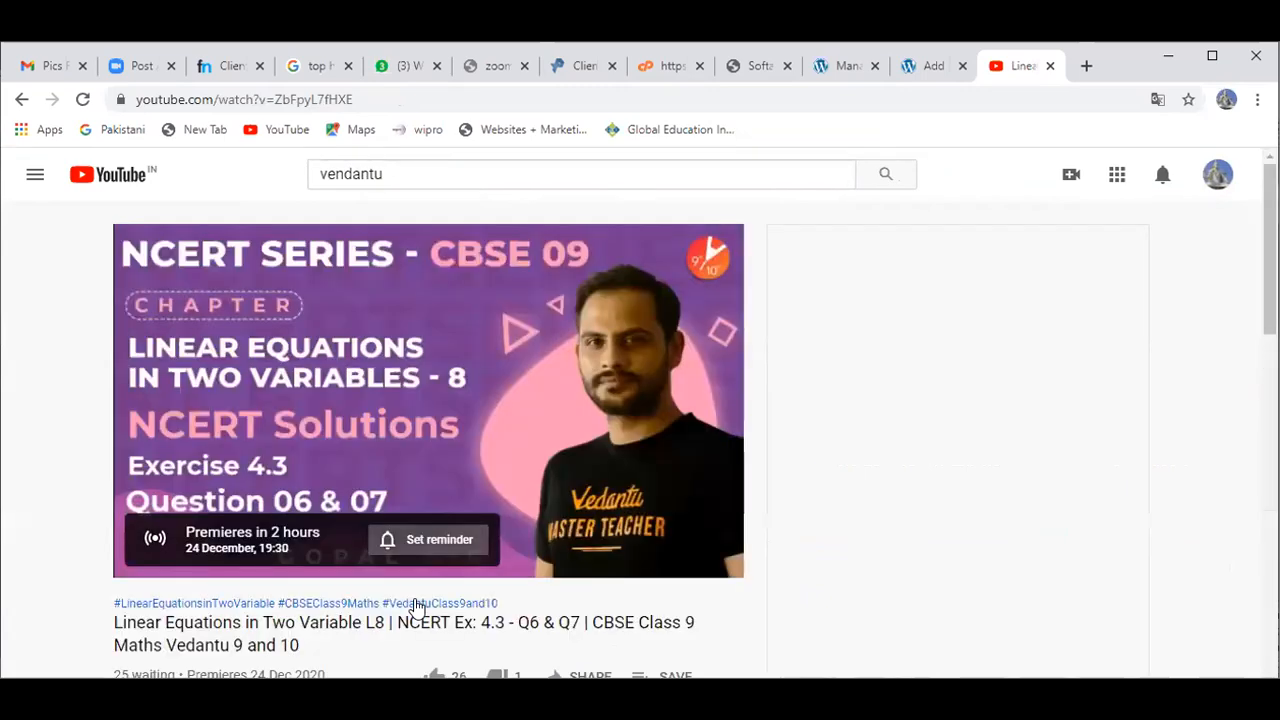
Step: Copy the video's embed code and switch back to the WordPress editor tab
right_click(321, 321)
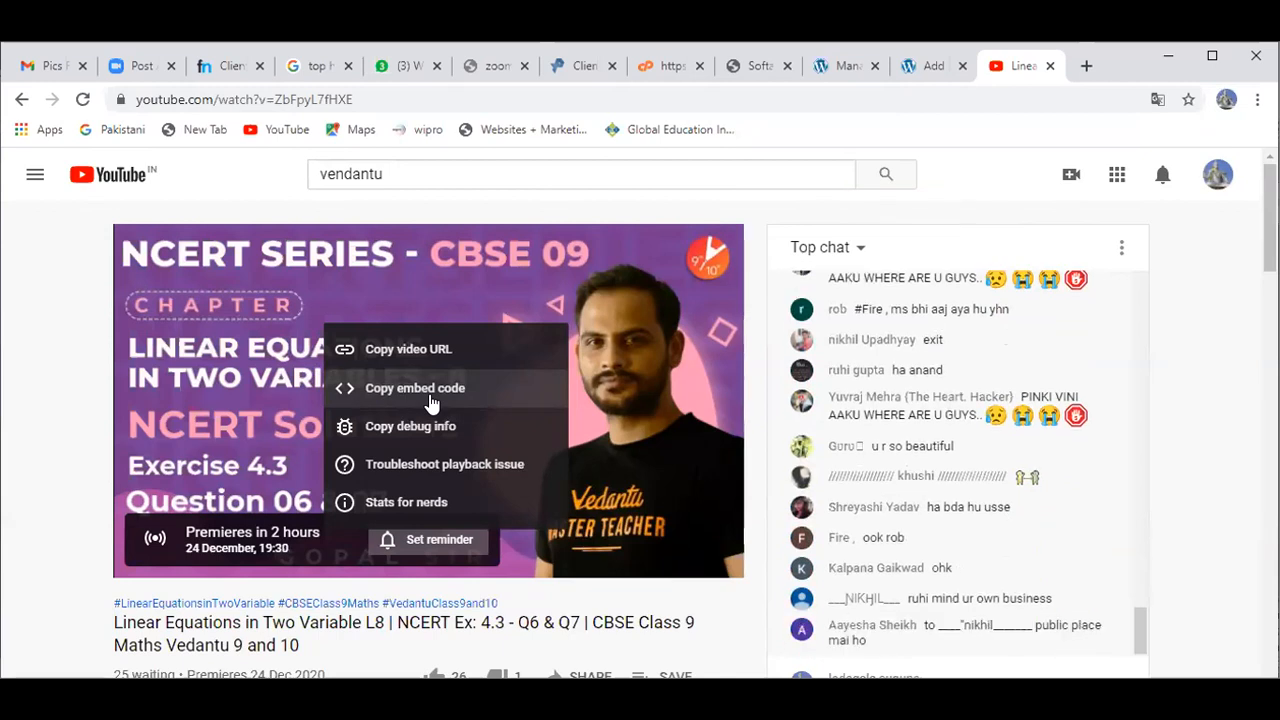
click(430, 390)
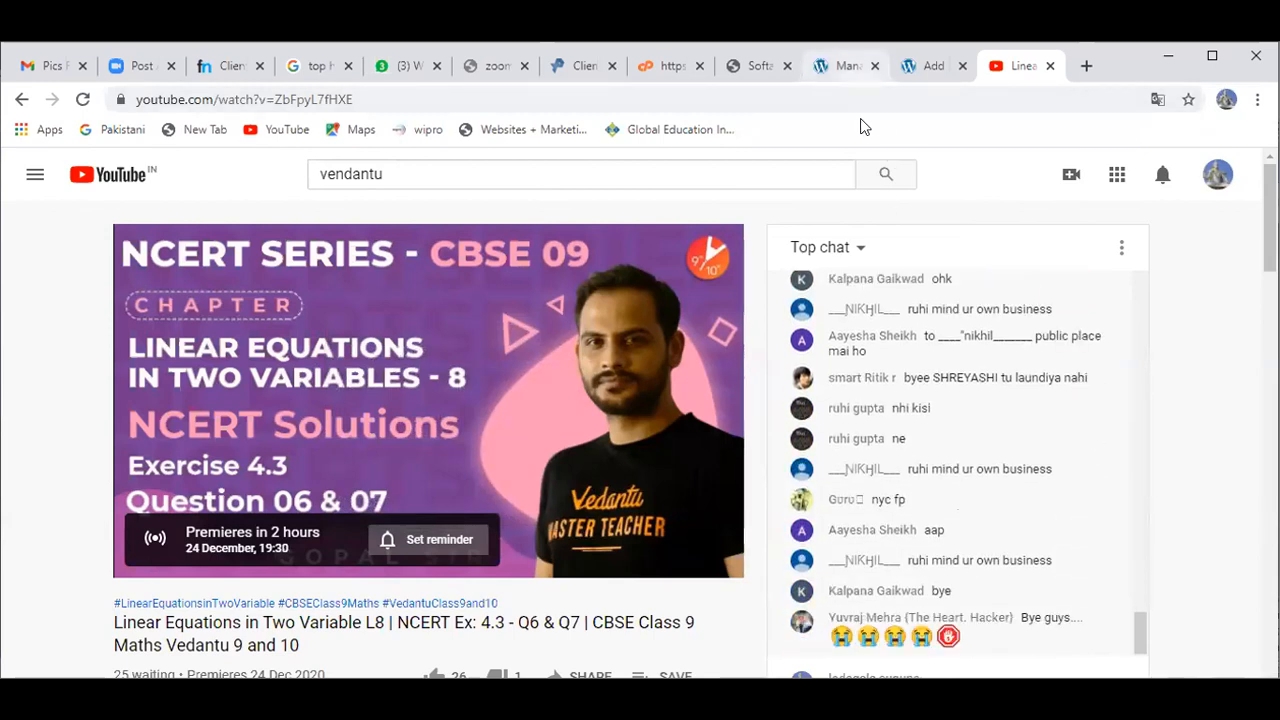
key(ctrl+shift+Tab)
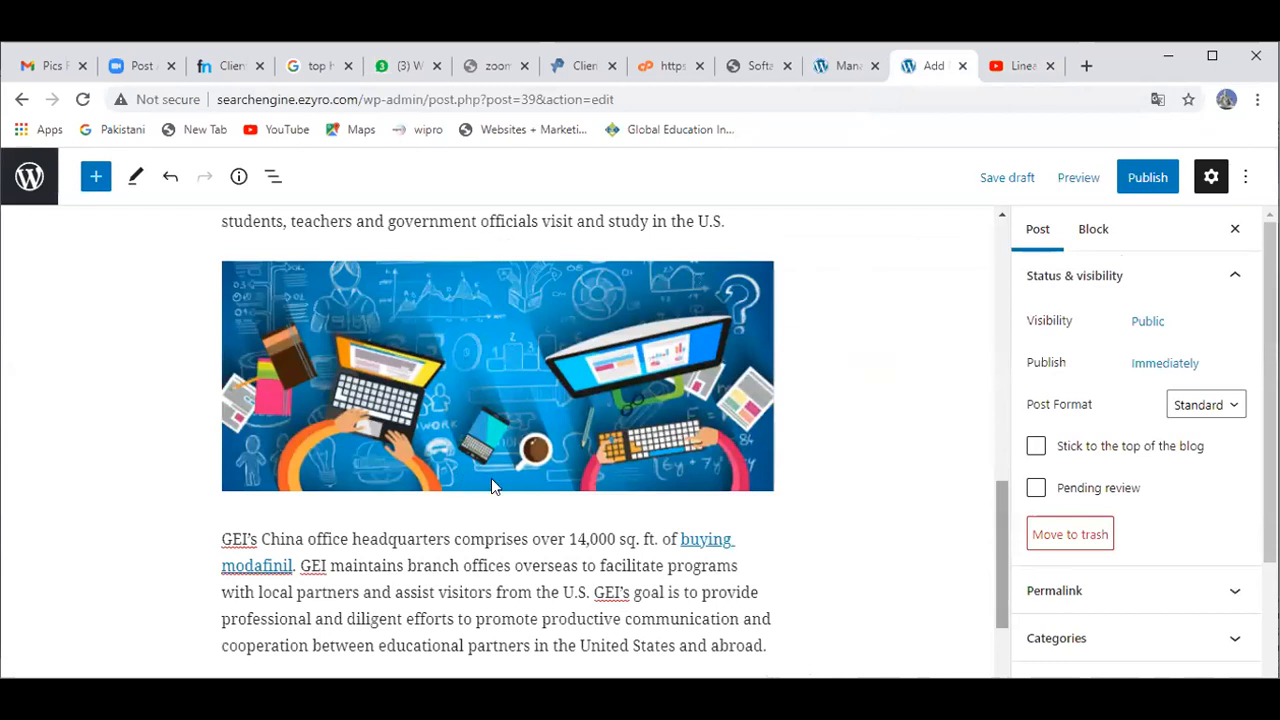
Step: Start a new empty line after the last bullet of the programs list
scroll(491, 487, down, 3)
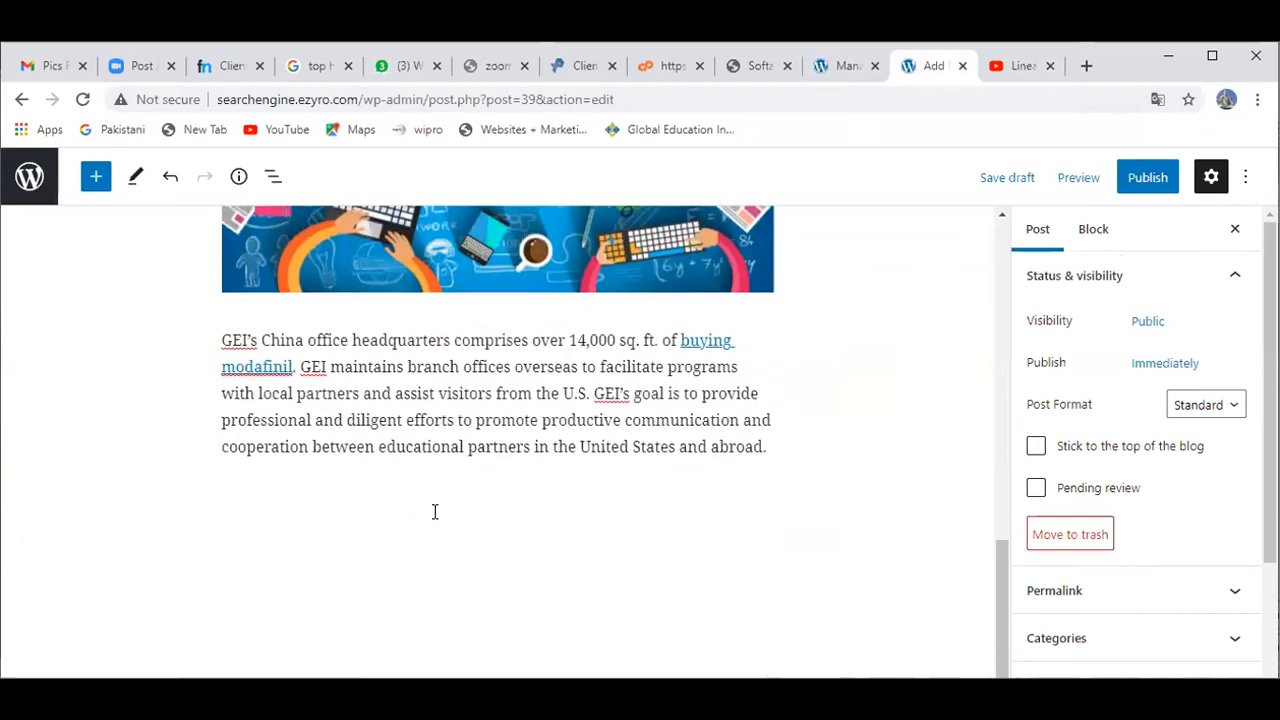
click(434, 468)
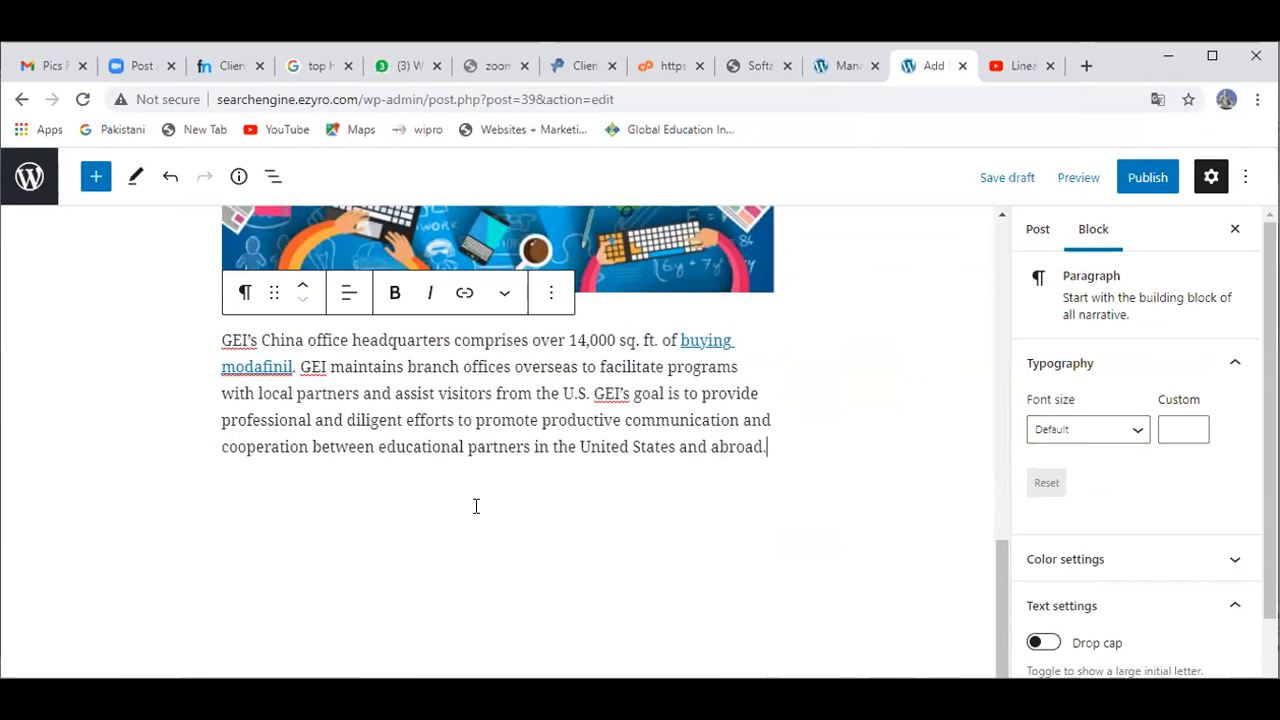
click(997, 414)
click(522, 388)
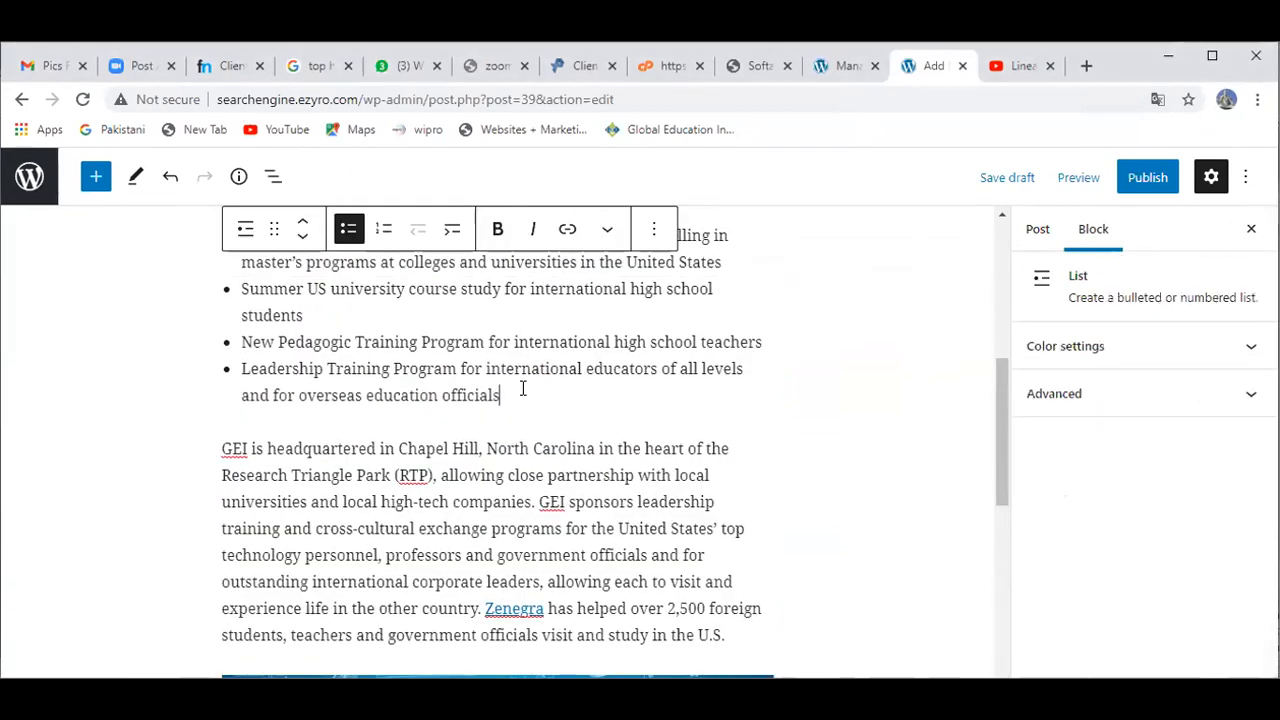
key(Return)
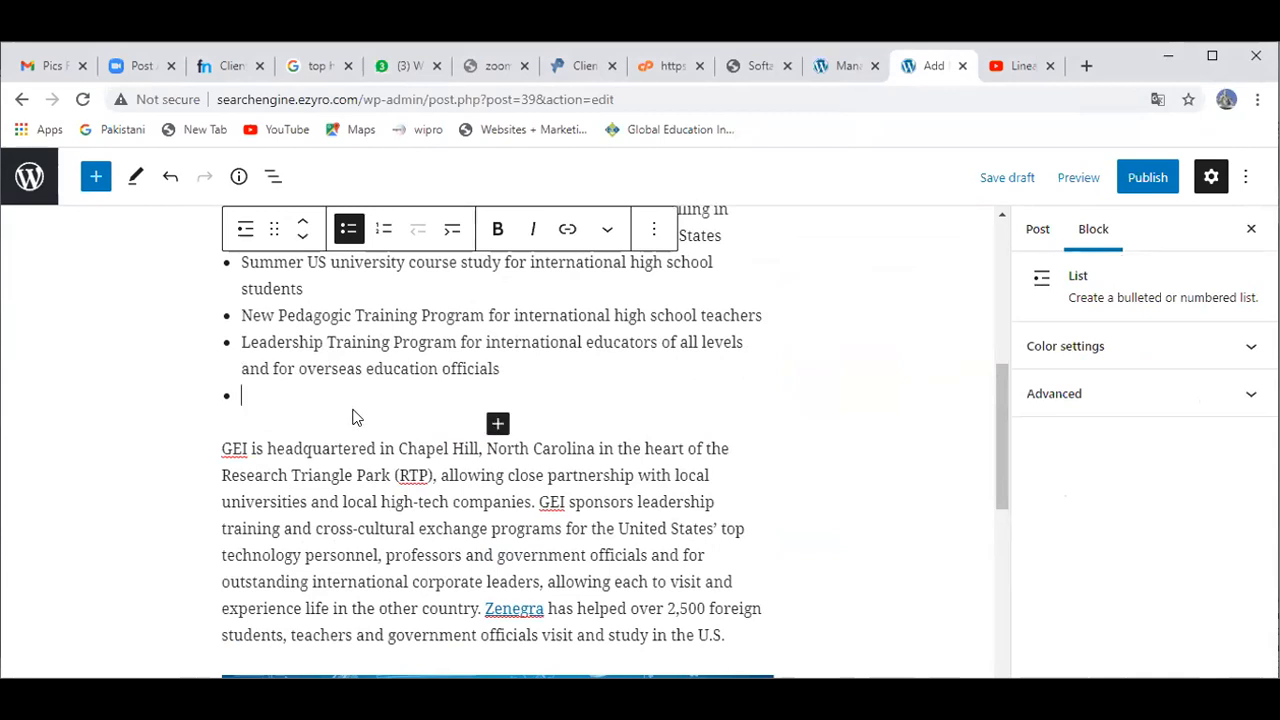
Step: Insert a Shortcode block there, found via 'sho', and paste the YouTube iframe embed code
click(497, 426)
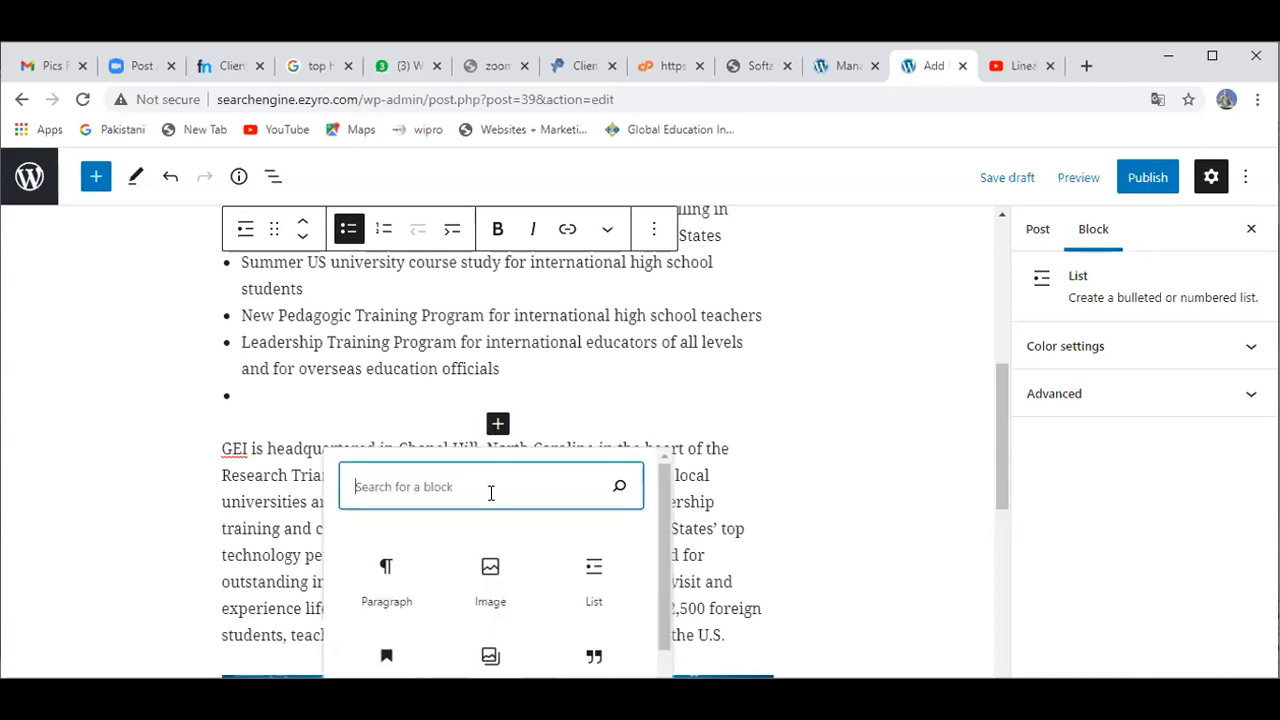
text(sho)
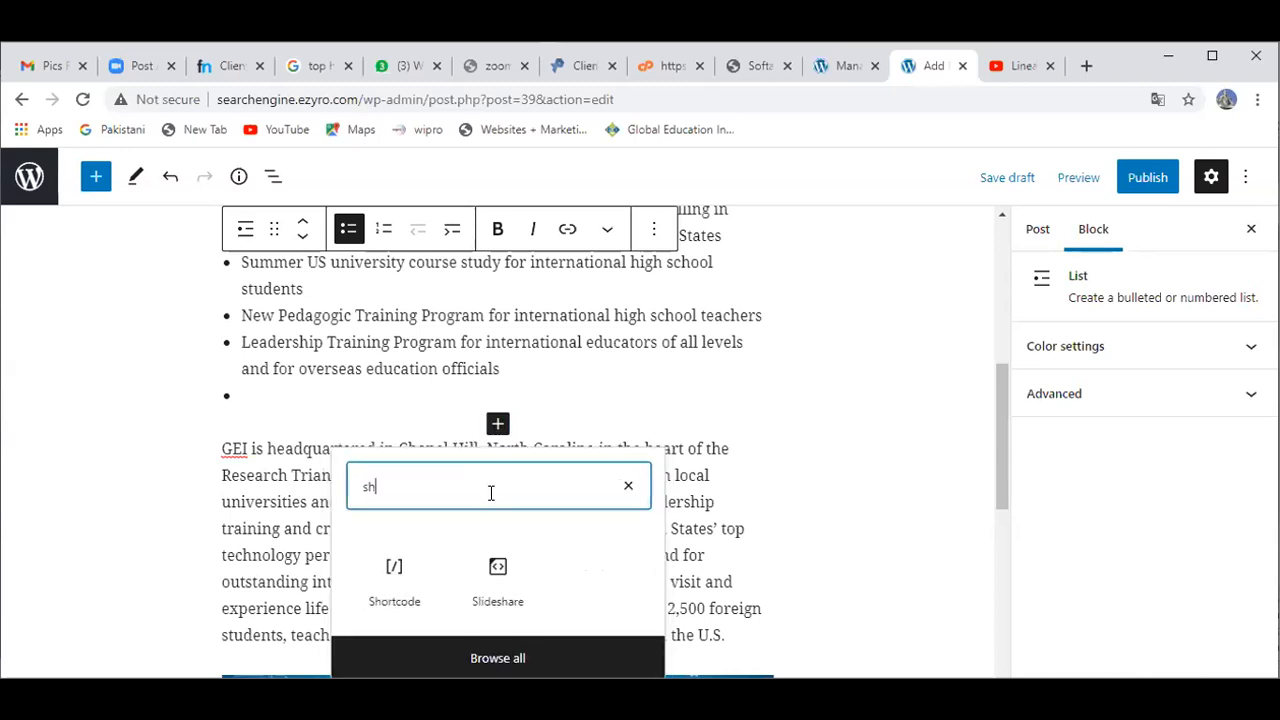
click(414, 566)
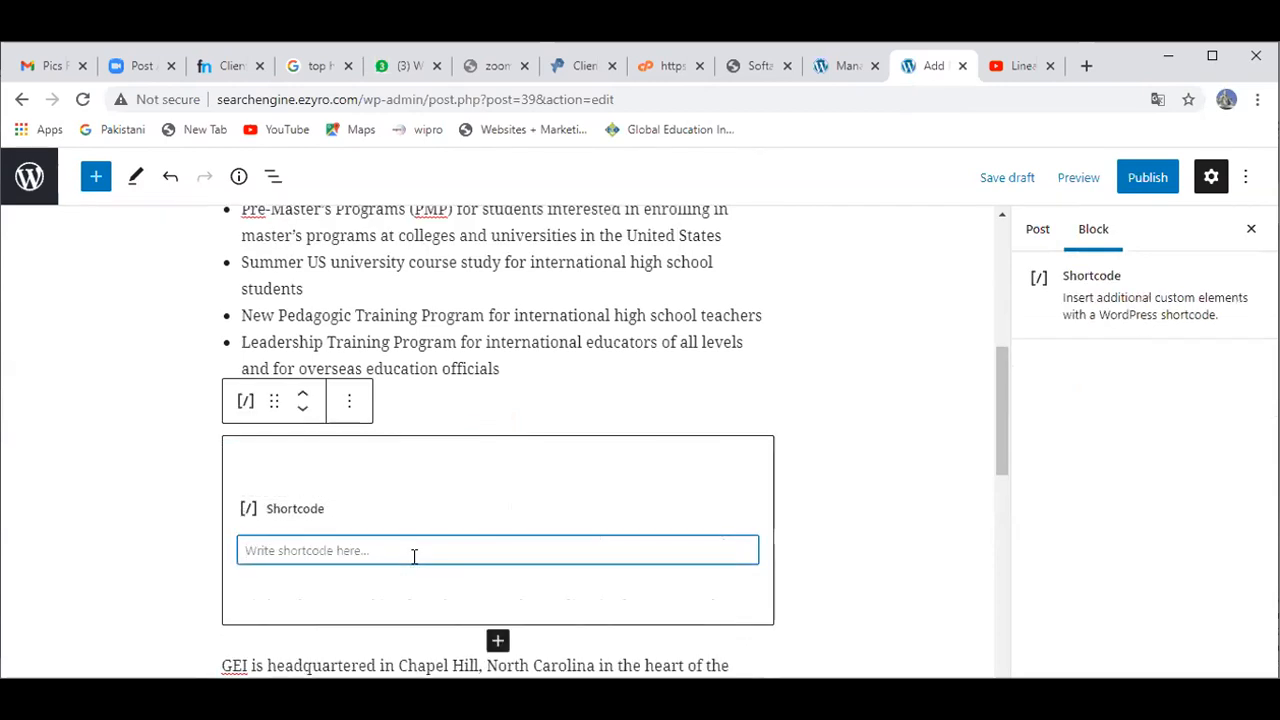
text(<iframe width="661" height="372" src="https://www.youtube.com/embed/ZbFpyL7fHXE" frameborder="0" allow="accelerometer; autoplay; clipboard-write; encrypted-media; gyroscope; picture-in-picture" allowfullscreen></iframe>)
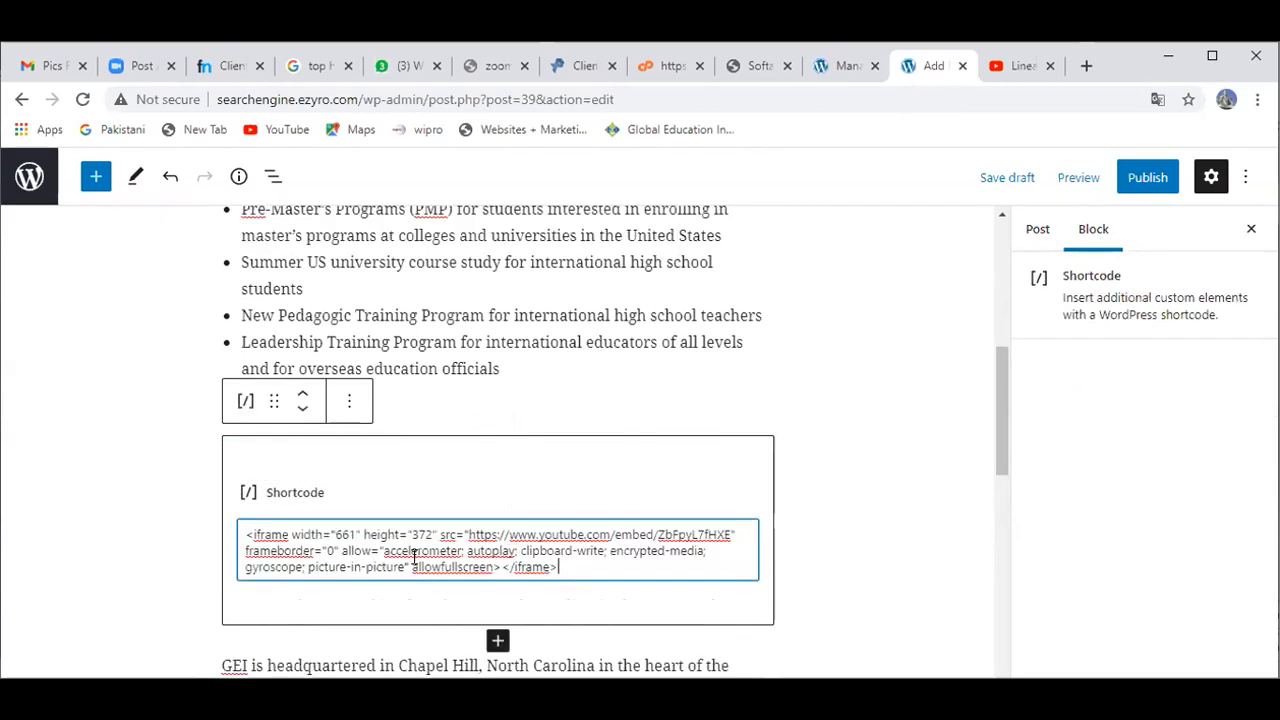
click(842, 582)
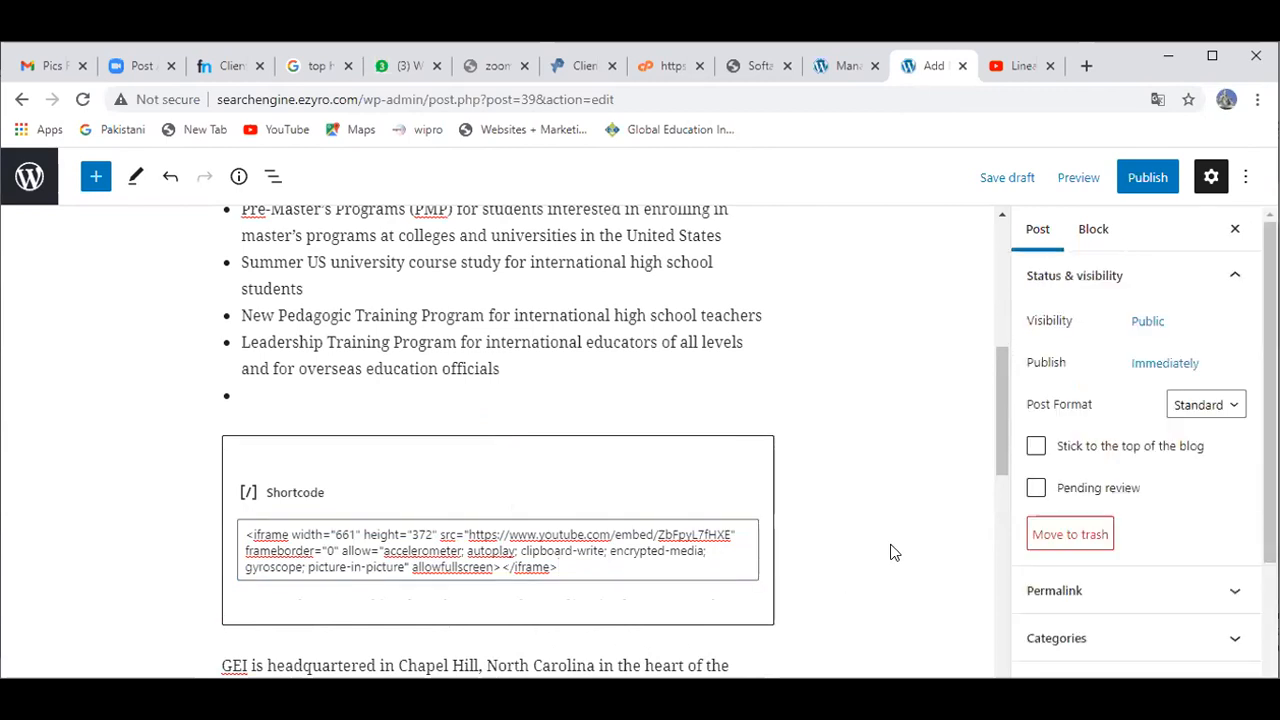
click(1006, 517)
drag(1008, 517, 1005, 385)
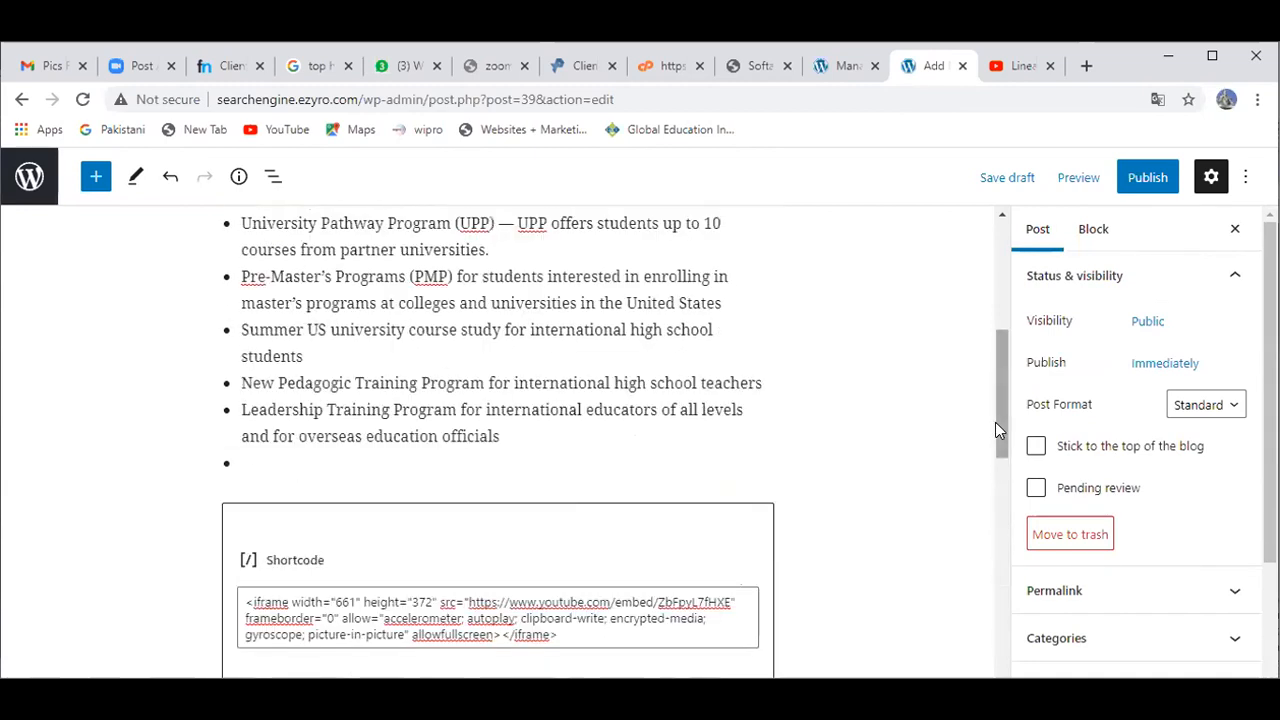
Step: Copy the YouTube video's watch address from the address bar, then return to the post editor
click(1002, 70)
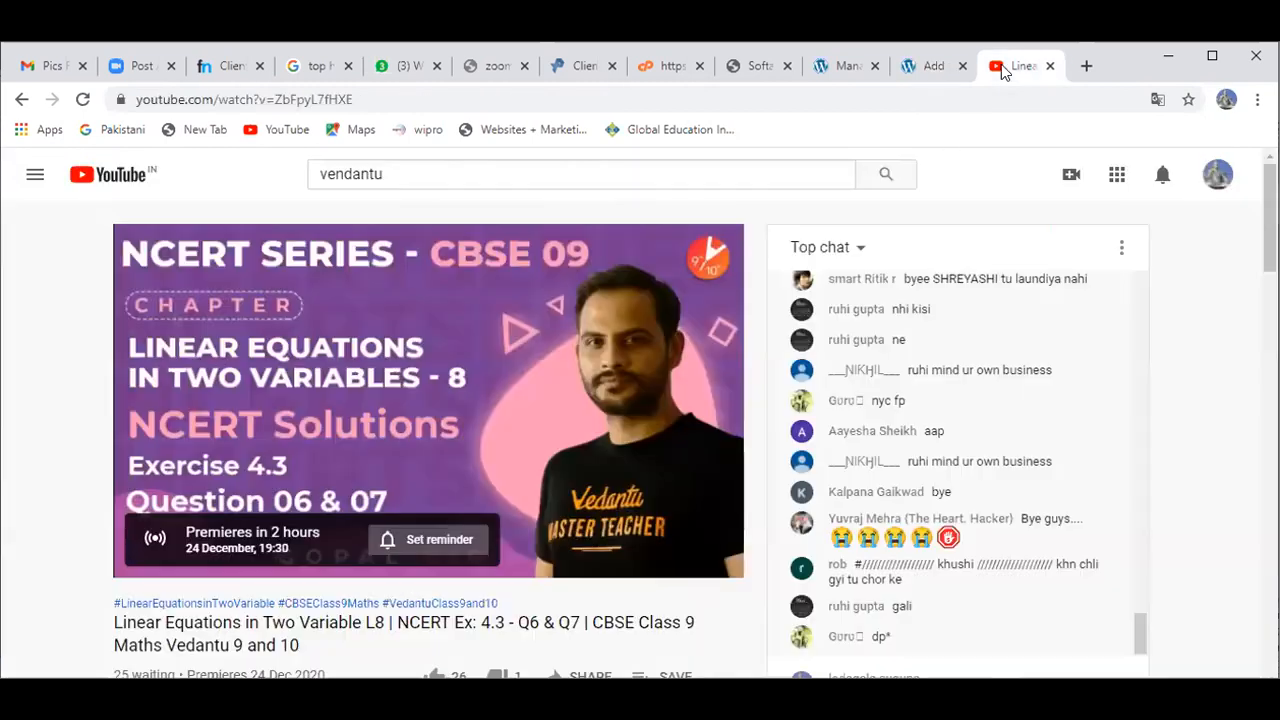
right_click(397, 324)
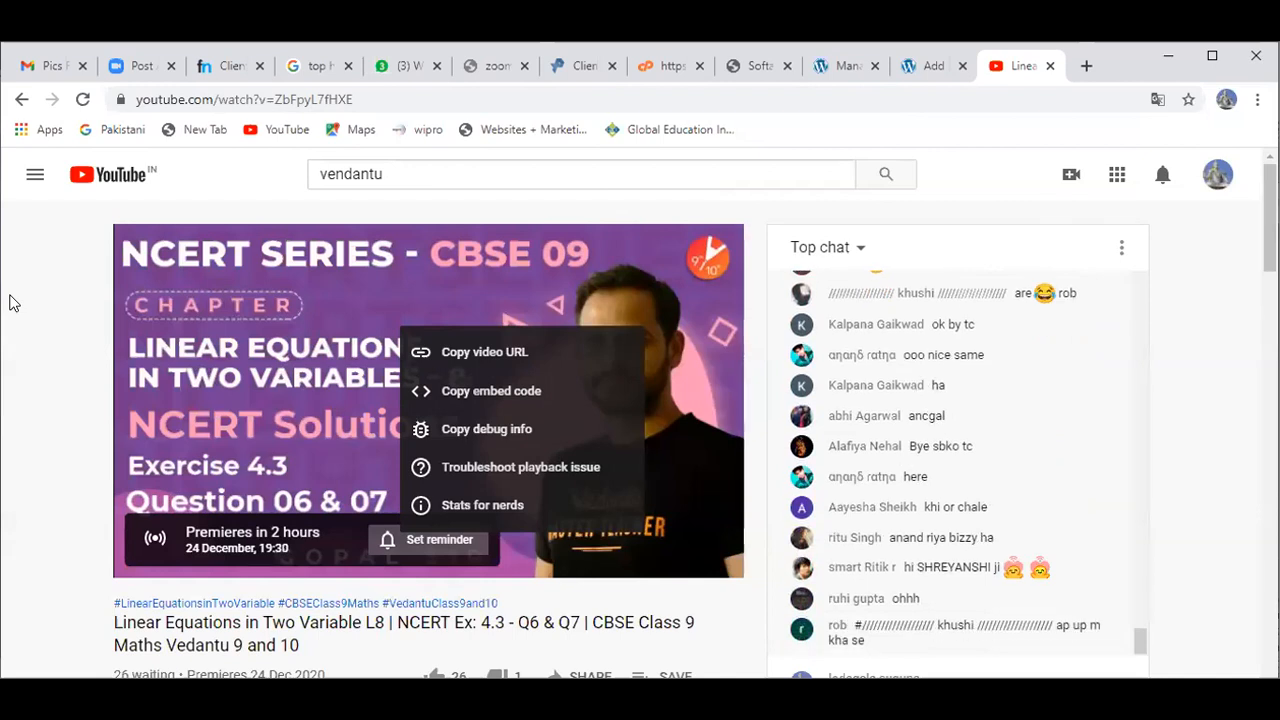
double_click(348, 106)
click(461, 103)
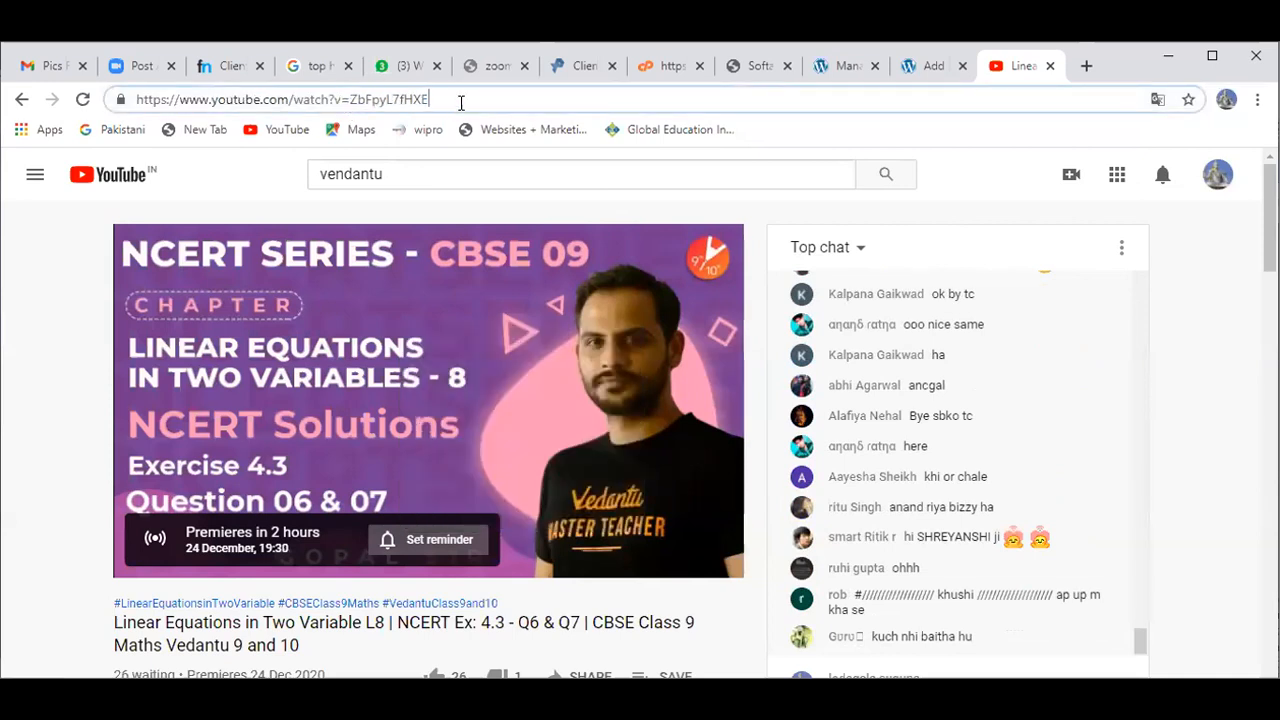
key(ctrl+a)
key(ctrl+c)
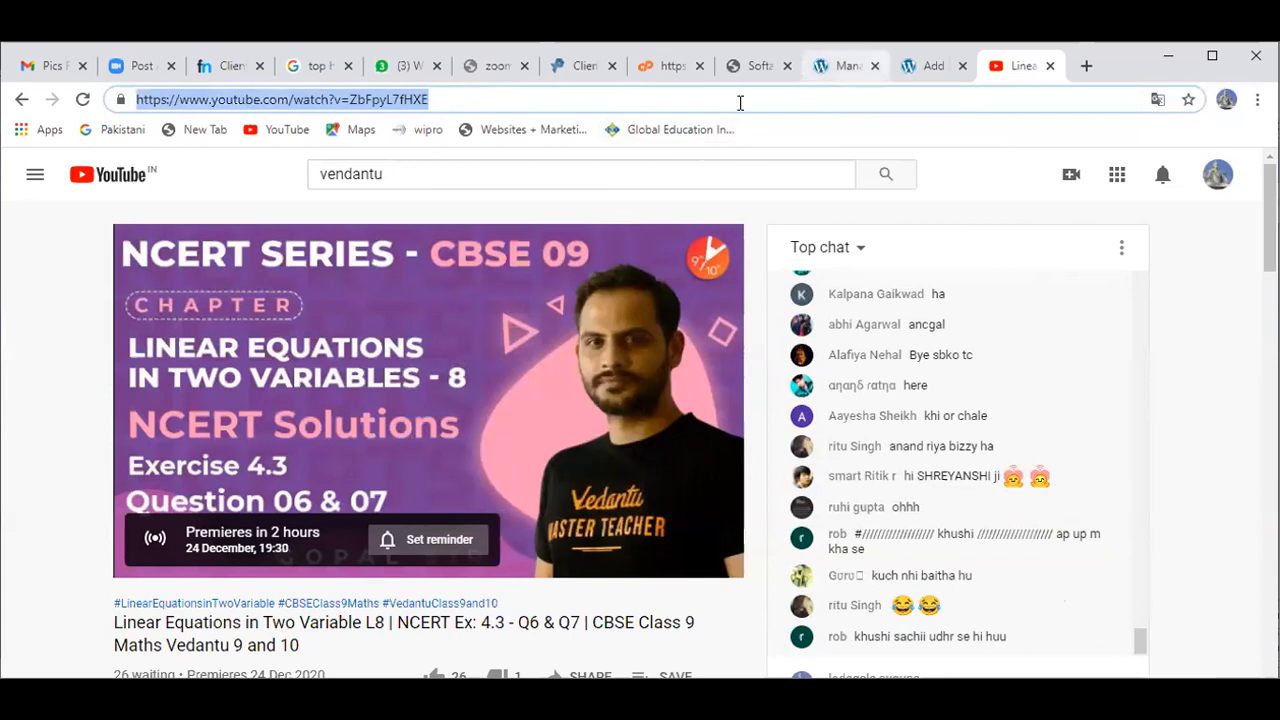
key(ctrl+shift+Tab)
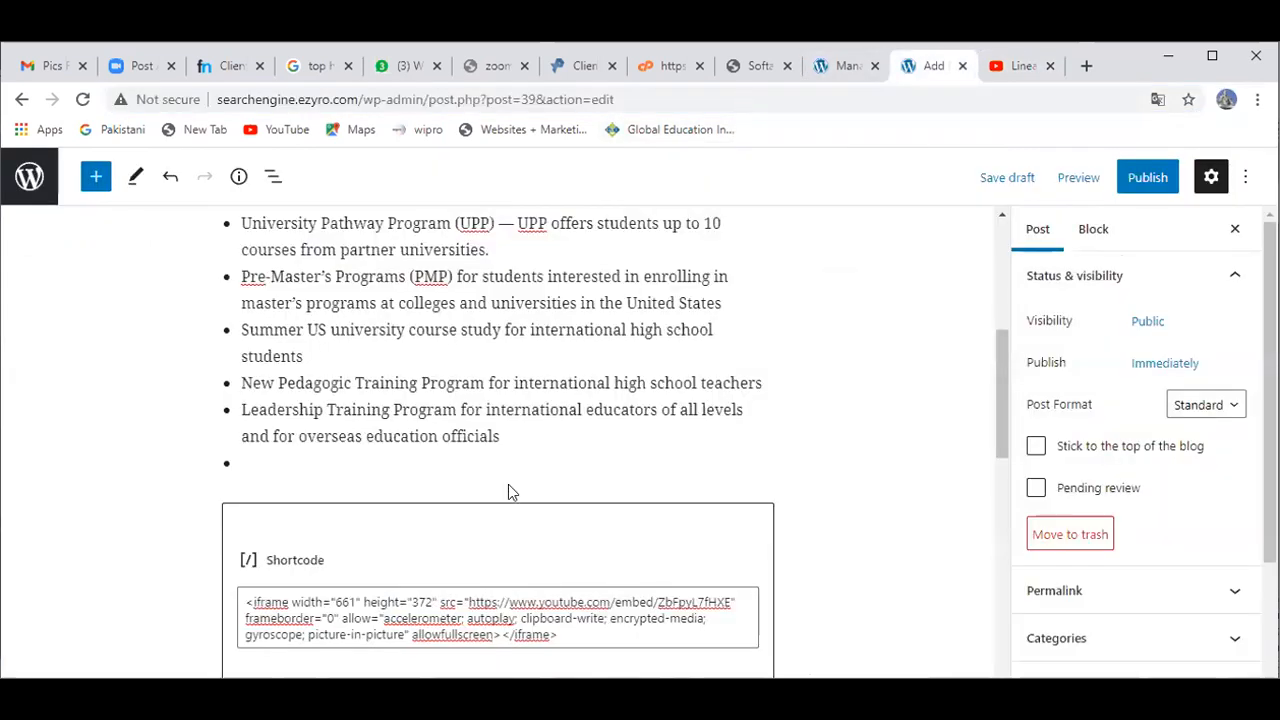
click(558, 640)
key(ctrl+a)
key(ctrl+v)
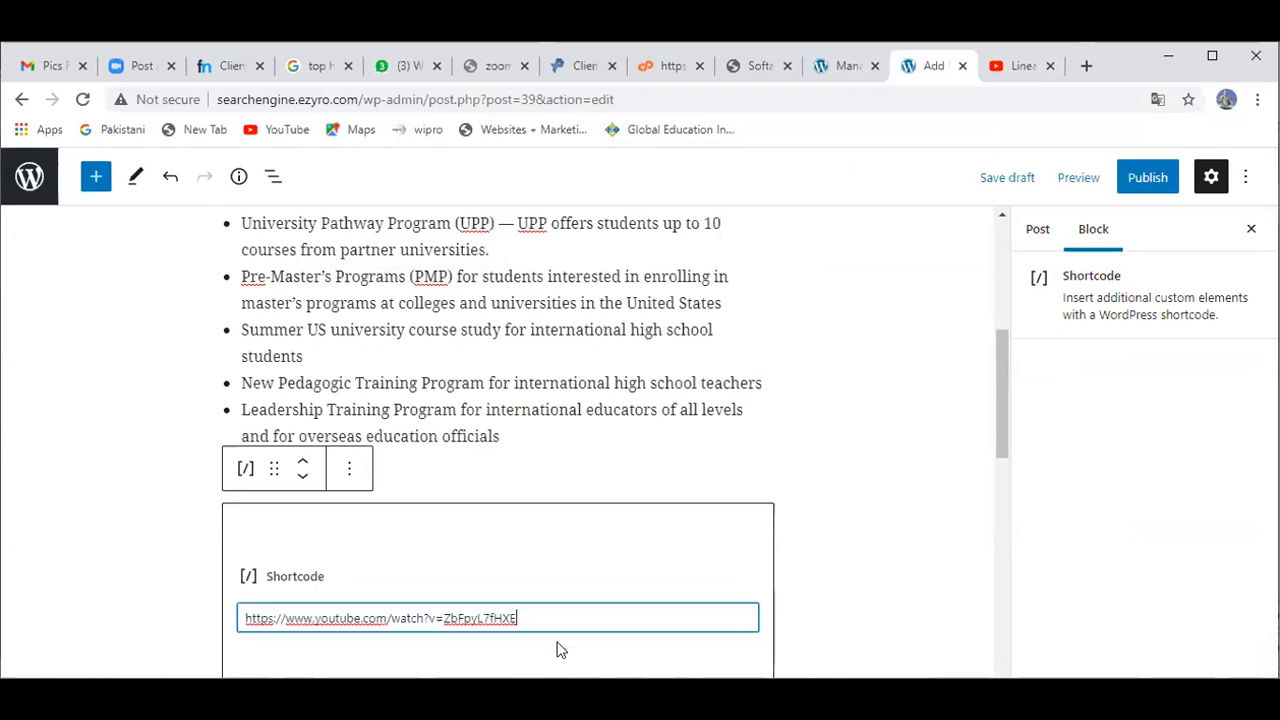
click(137, 614)
scroll(138, 612, down, 2)
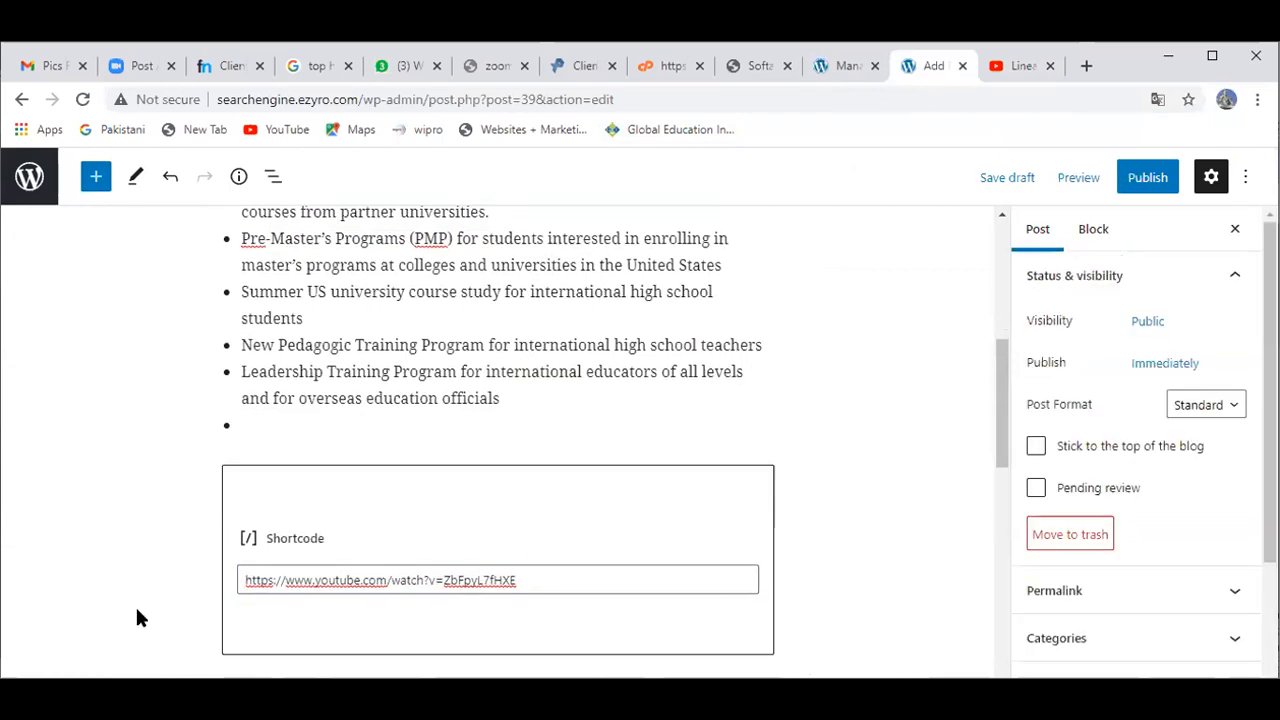
scroll(138, 618, down, 2)
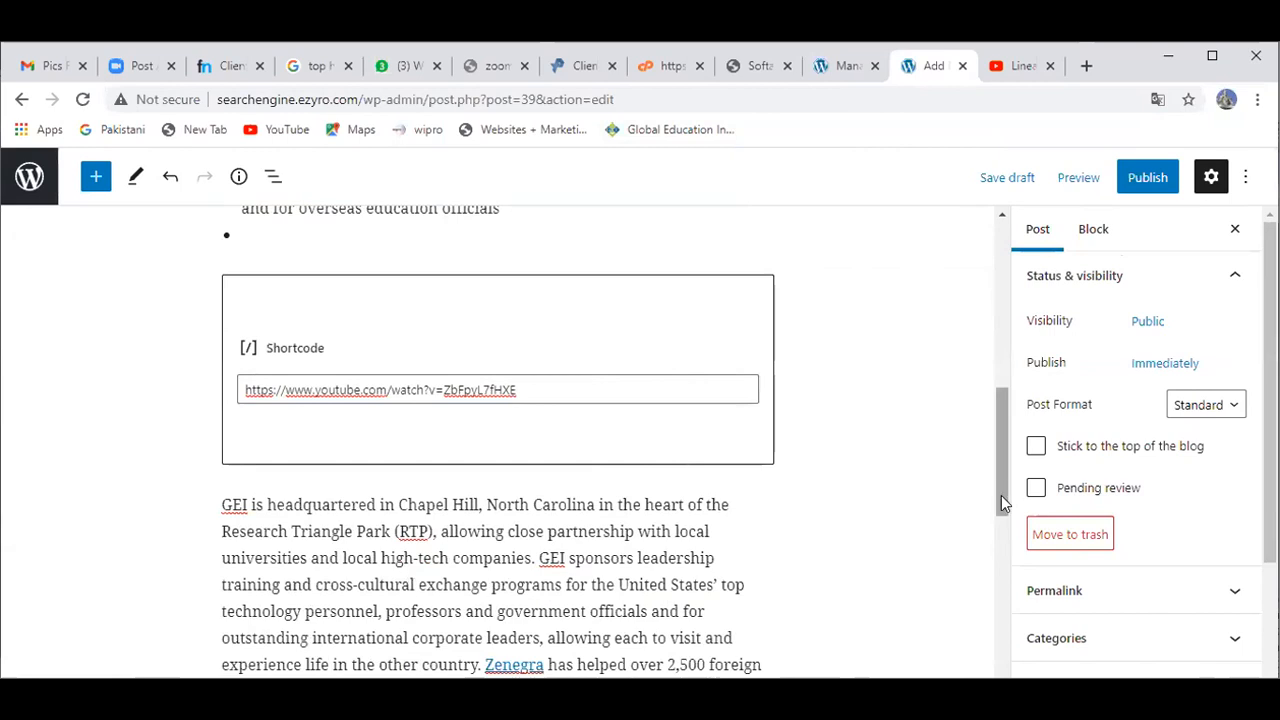
scroll(1001, 495, down, 3)
drag(1001, 495, 1011, 251)
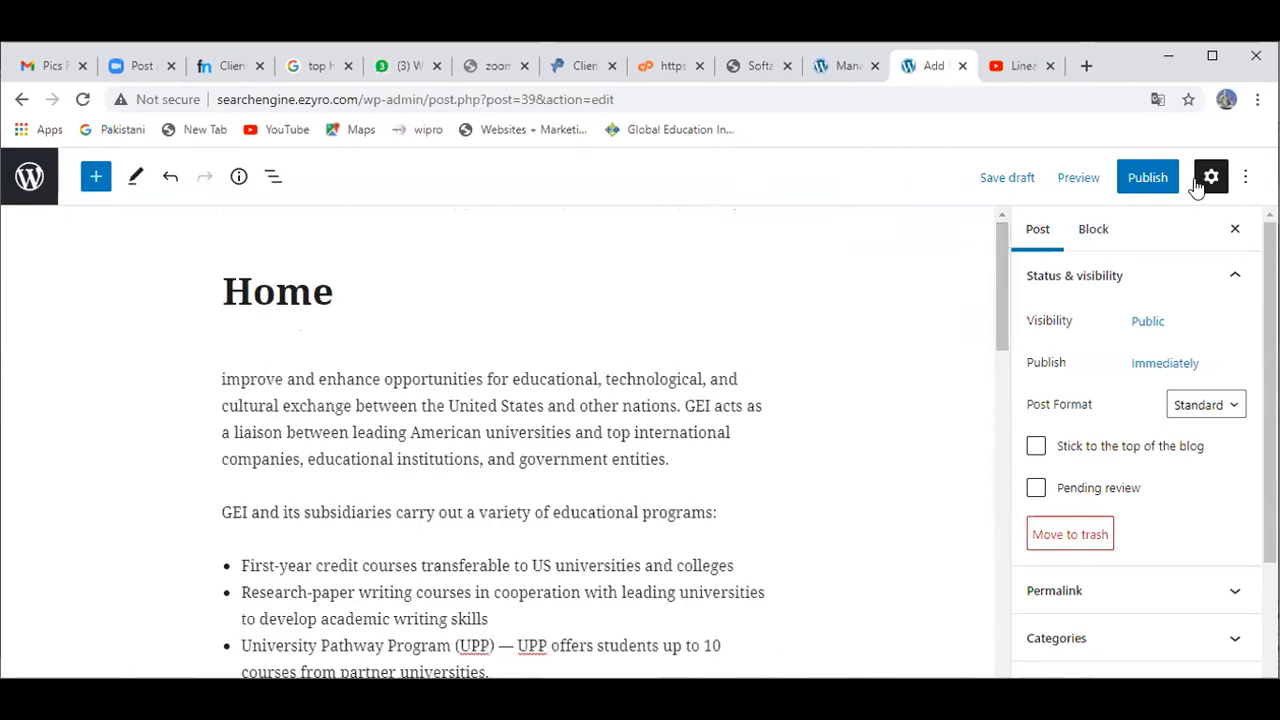
Step: Preview the post in a new tab and scroll down to the embedded Linear Equations video
click(1070, 180)
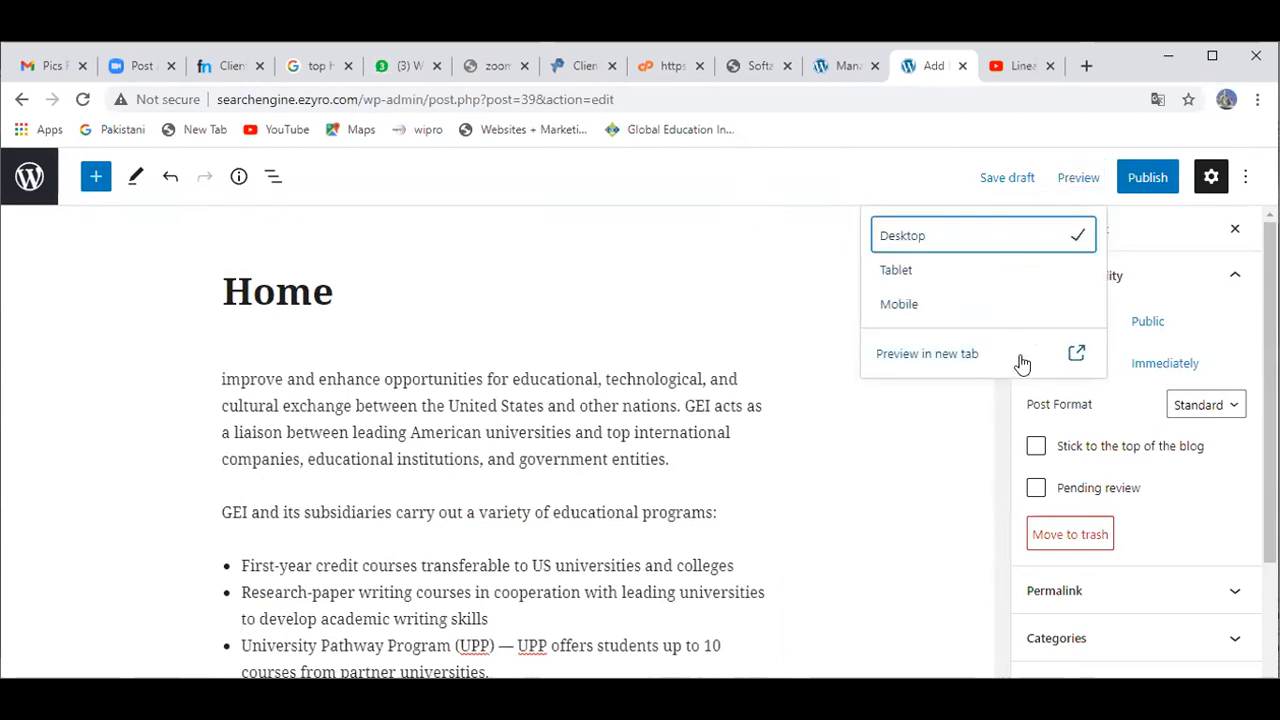
click(1027, 355)
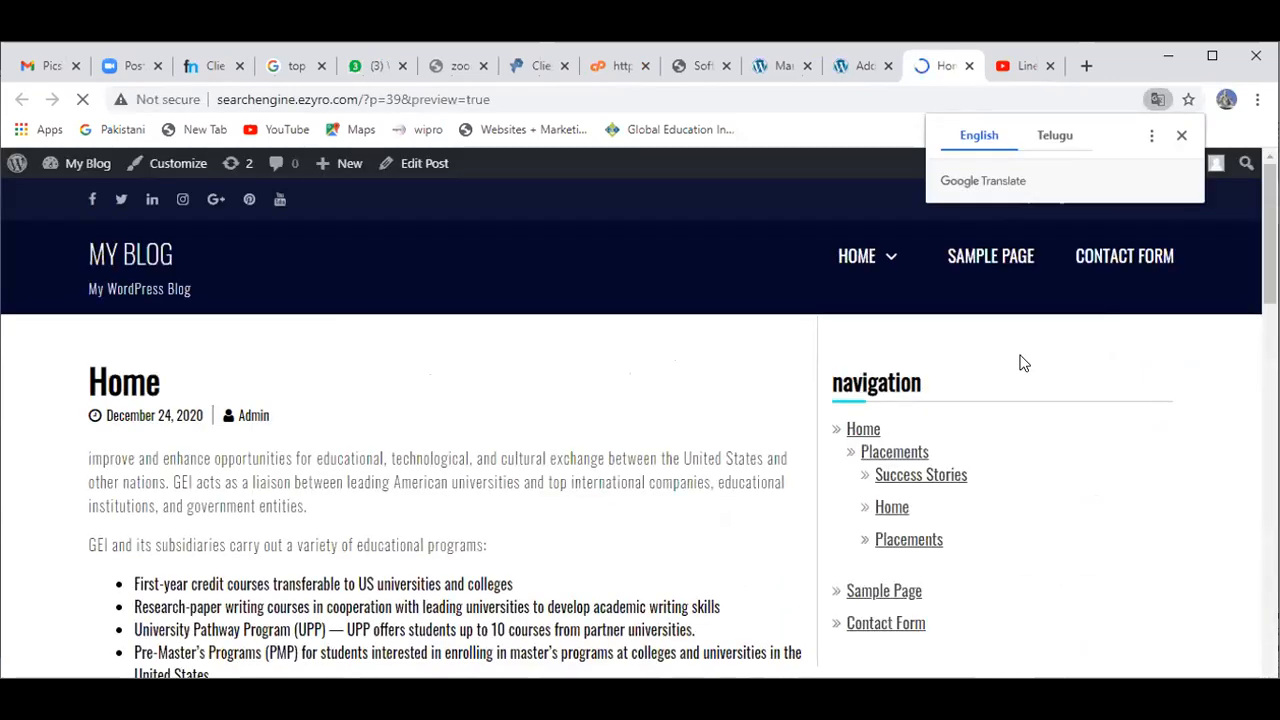
drag(1270, 235, 1270, 371)
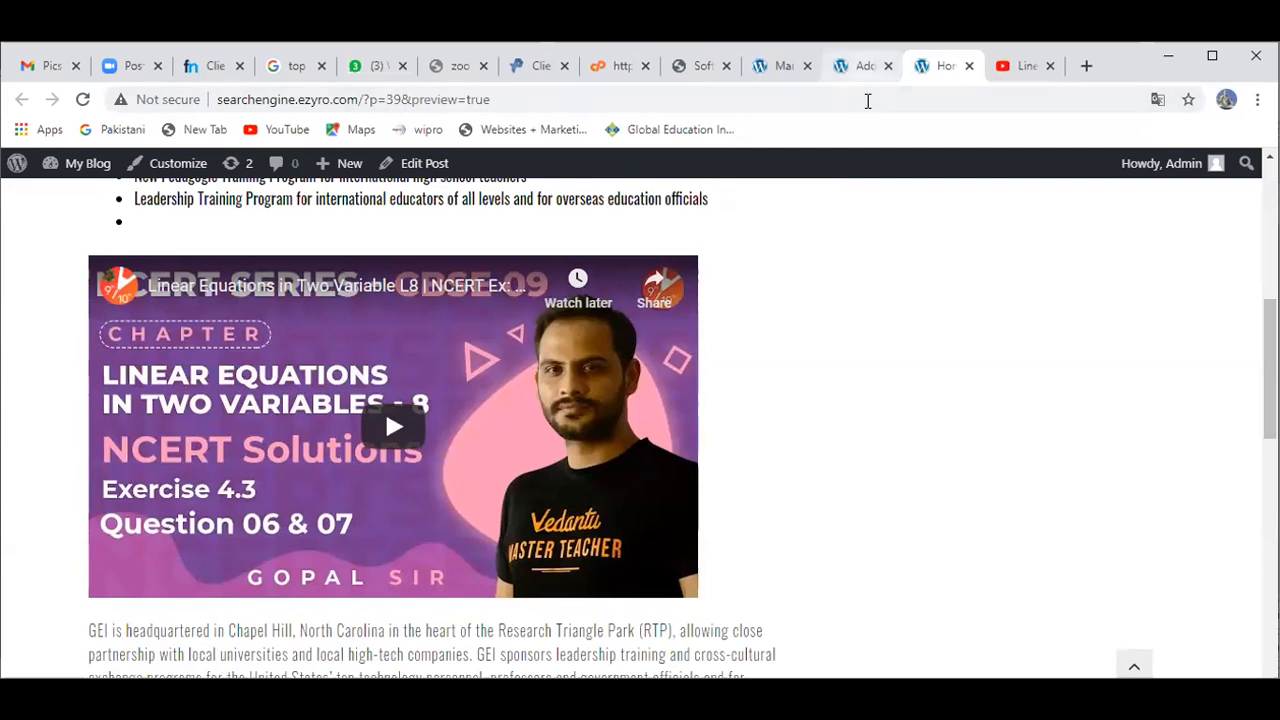
Step: In the post editor, search the block inserter for 'shor' after the opening paragraph, inserting nothing
click(862, 66)
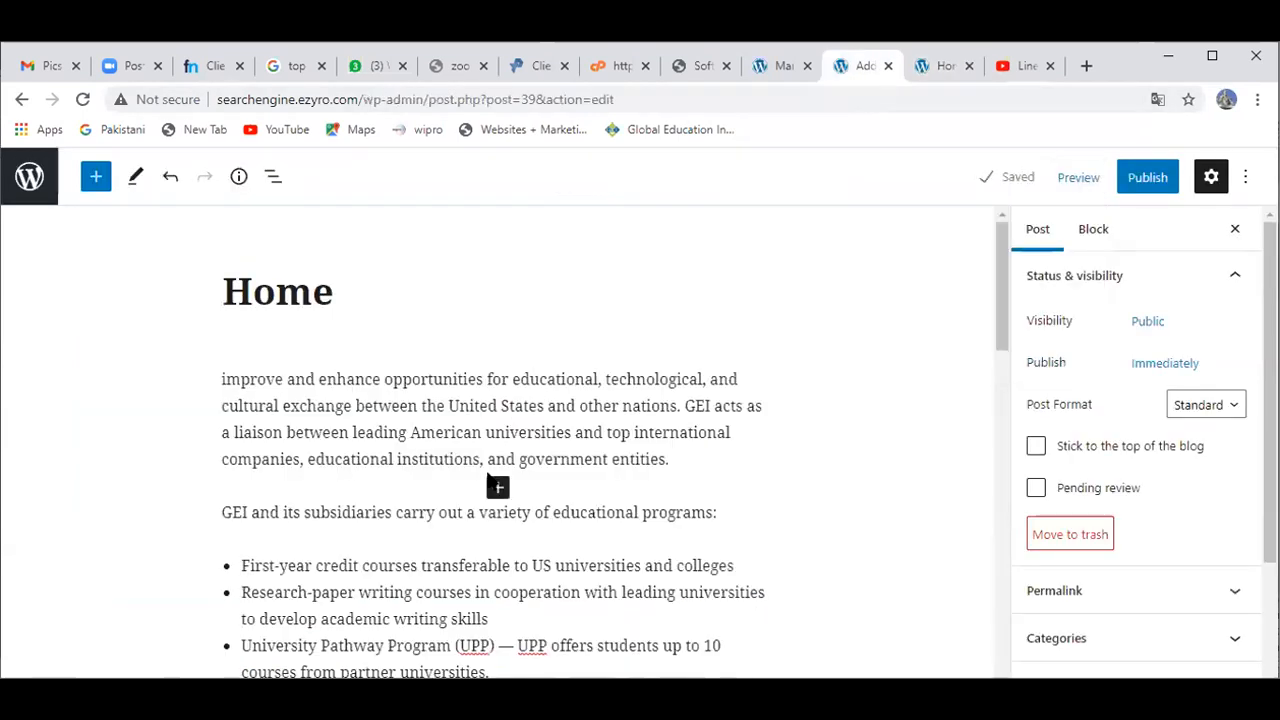
click(498, 489)
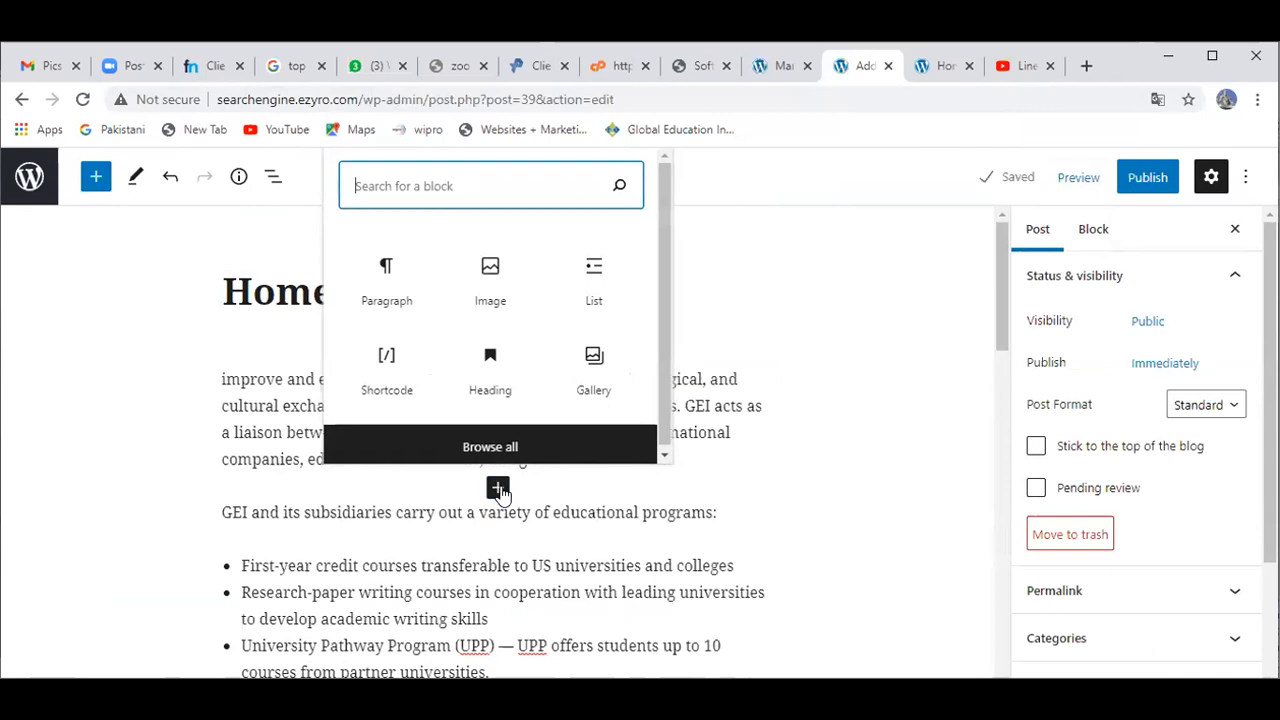
click(470, 482)
click(470, 482)
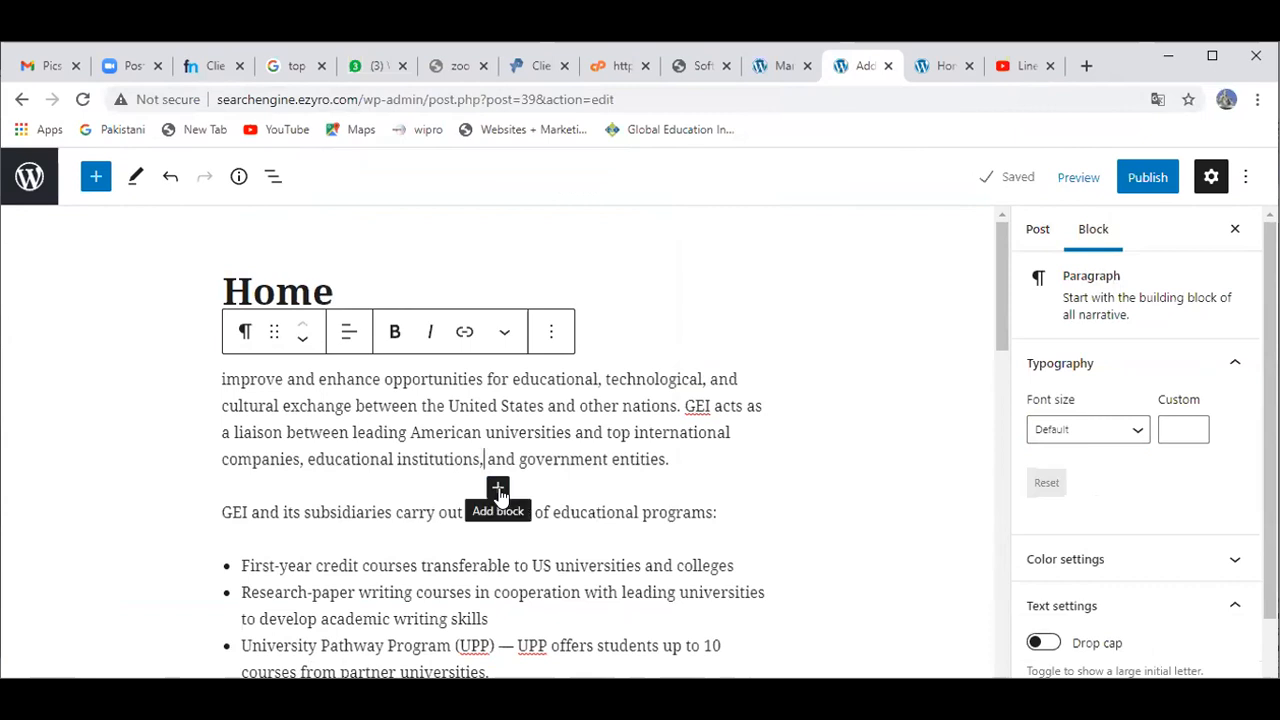
click(498, 490)
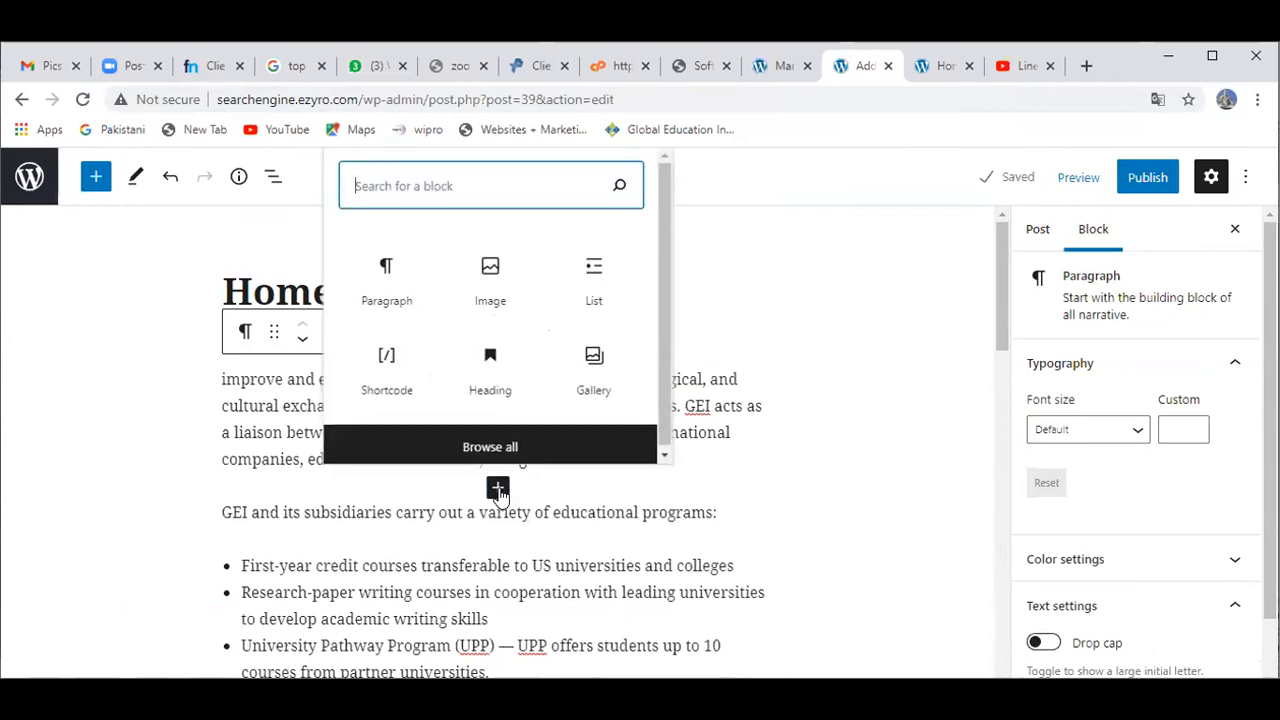
text(shor)
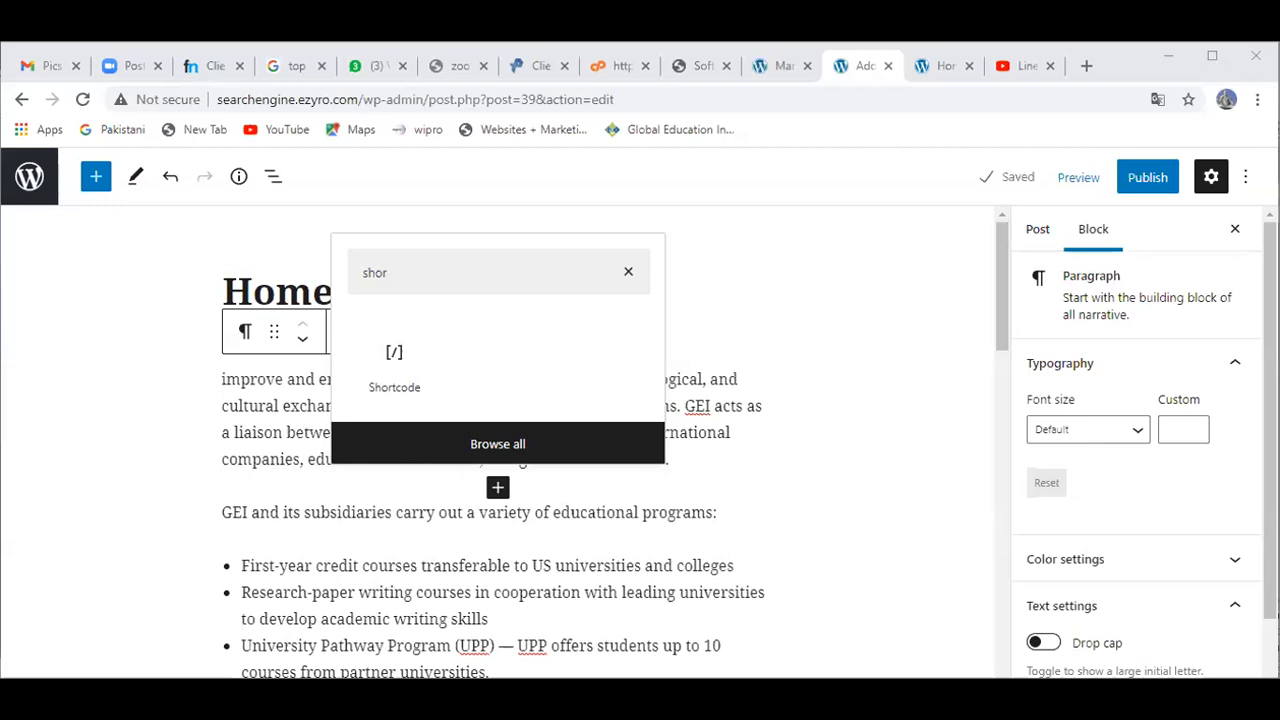
click(603, 531)
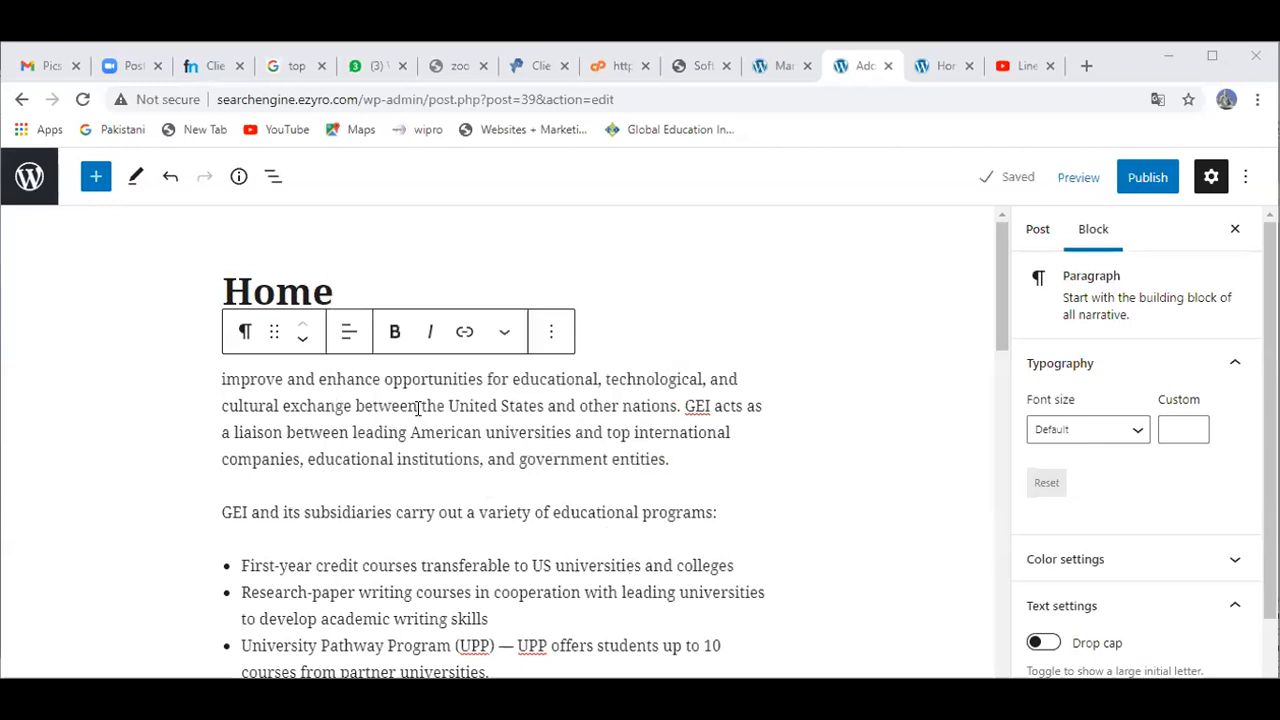
Step: Add an empty Shortcode block after the first paragraph, select its field, then go to YouTube
click(497, 487)
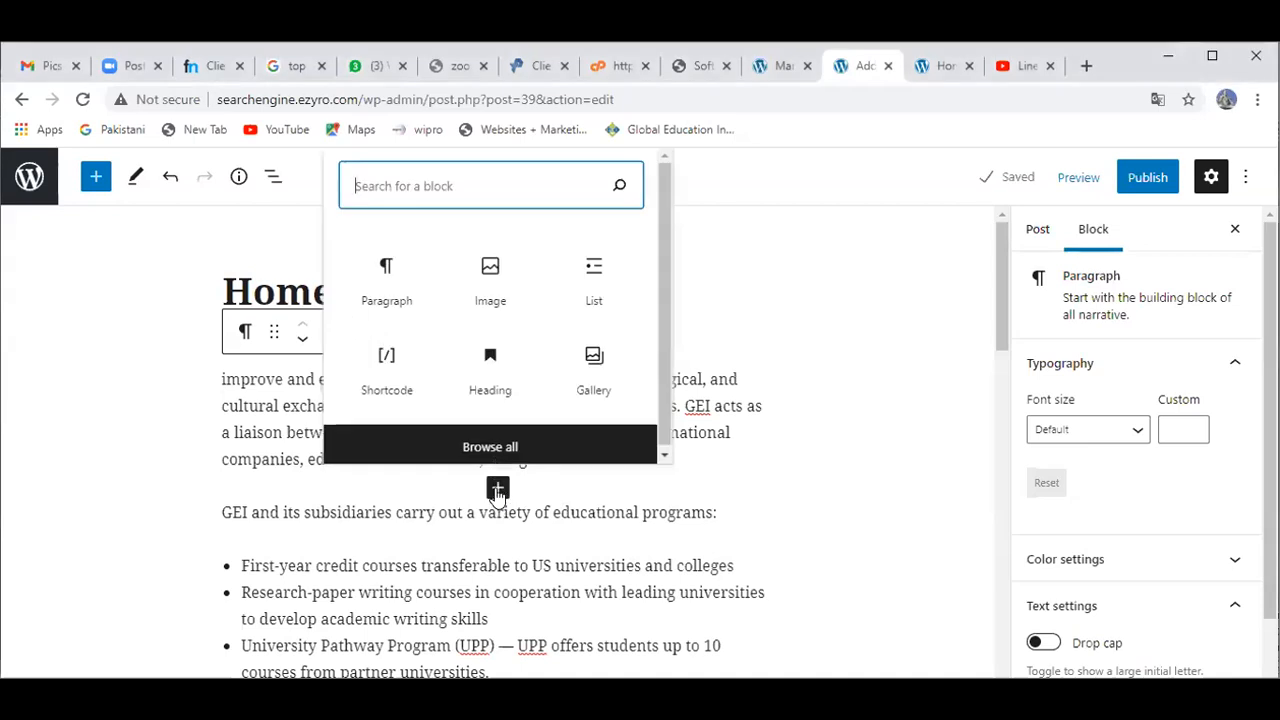
click(393, 390)
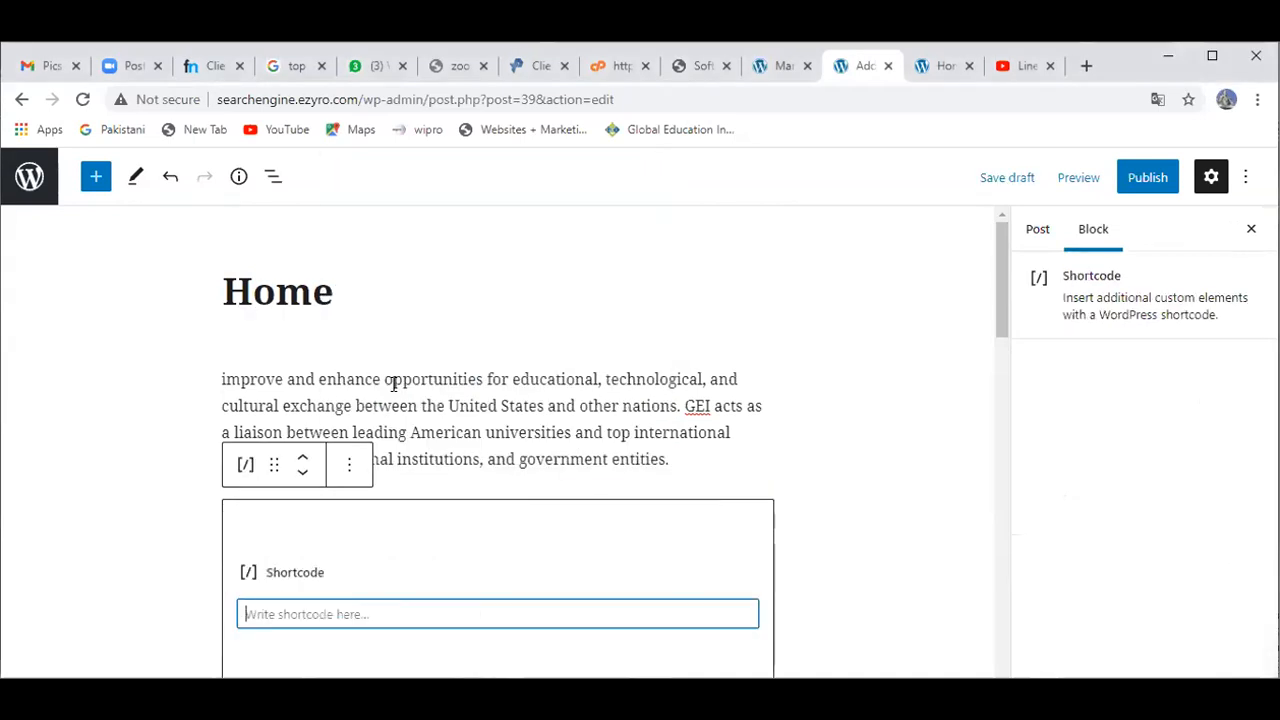
click(125, 510)
scroll(125, 510, down, 3)
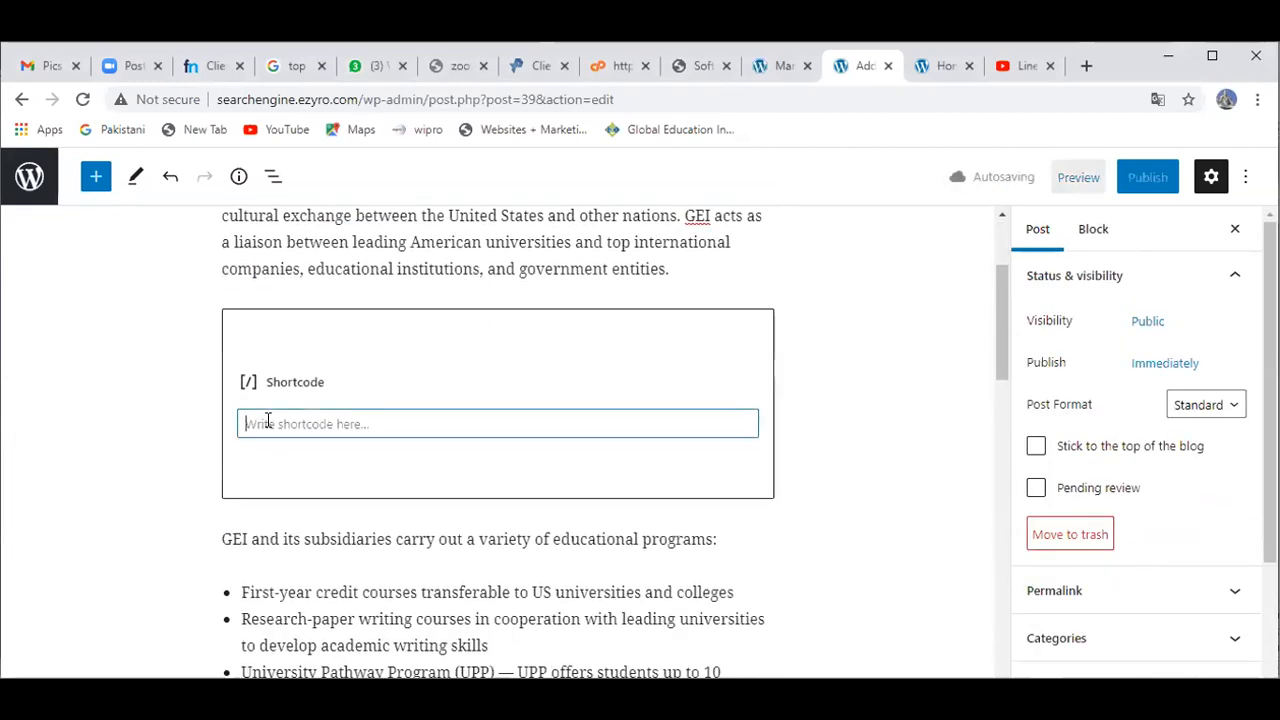
click(268, 423)
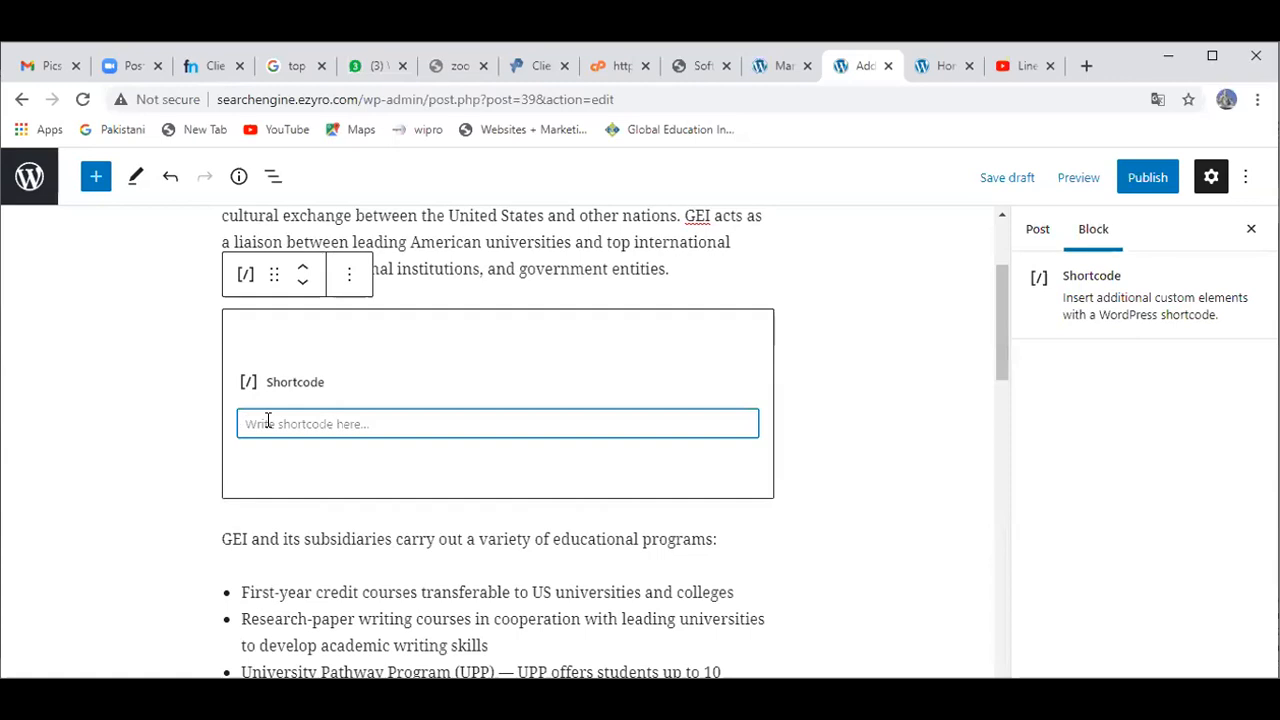
click(1010, 66)
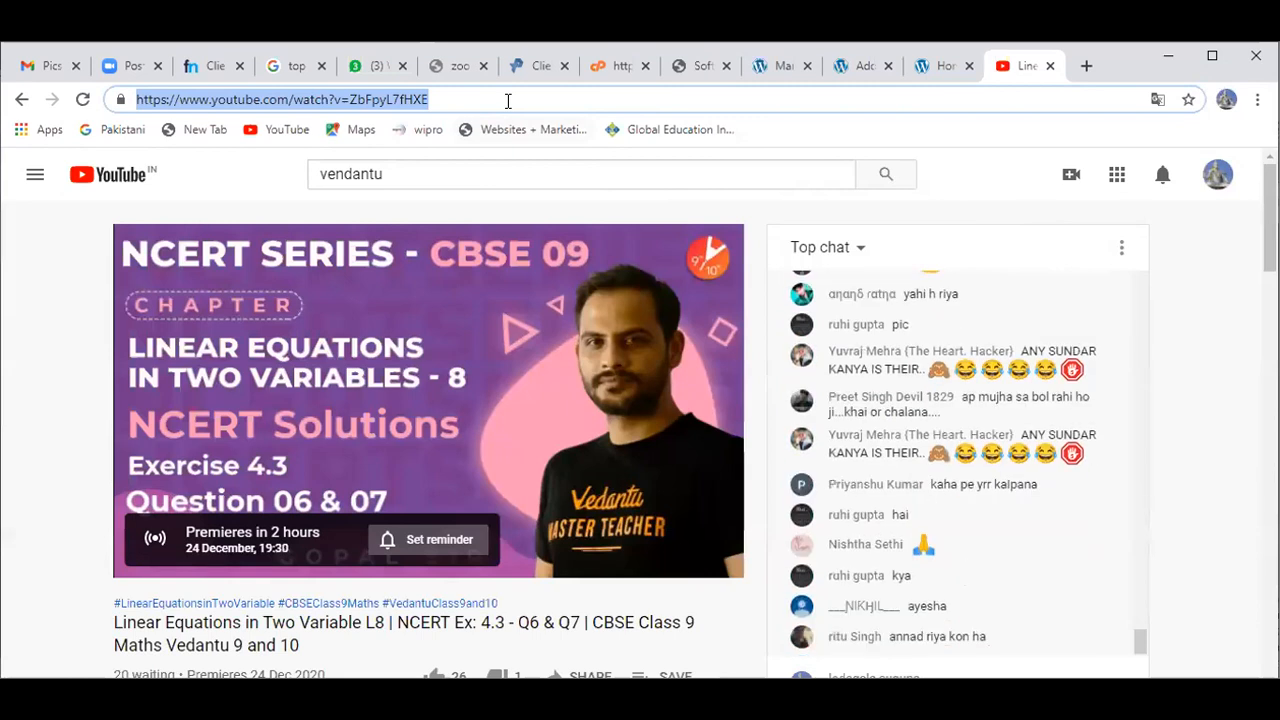
Step: Select the lecture video's full web address, then return via the preview tab to the editor
double_click(508, 101)
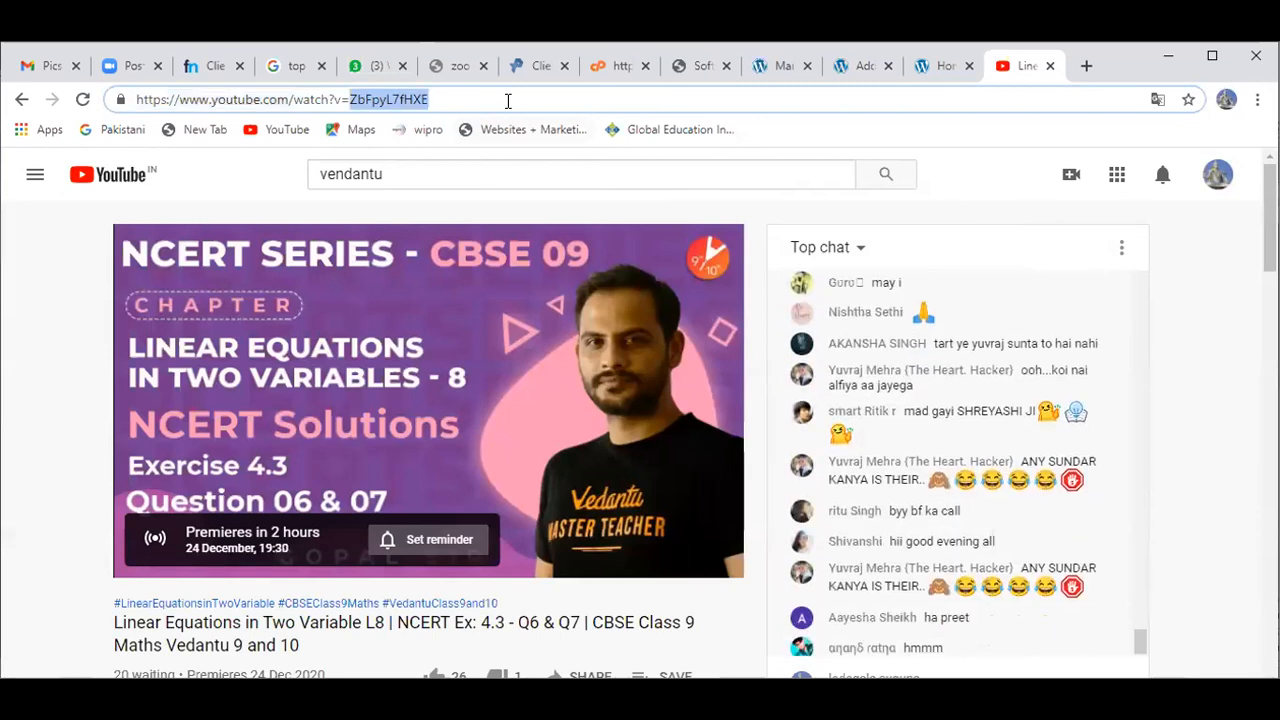
triple_click(508, 101)
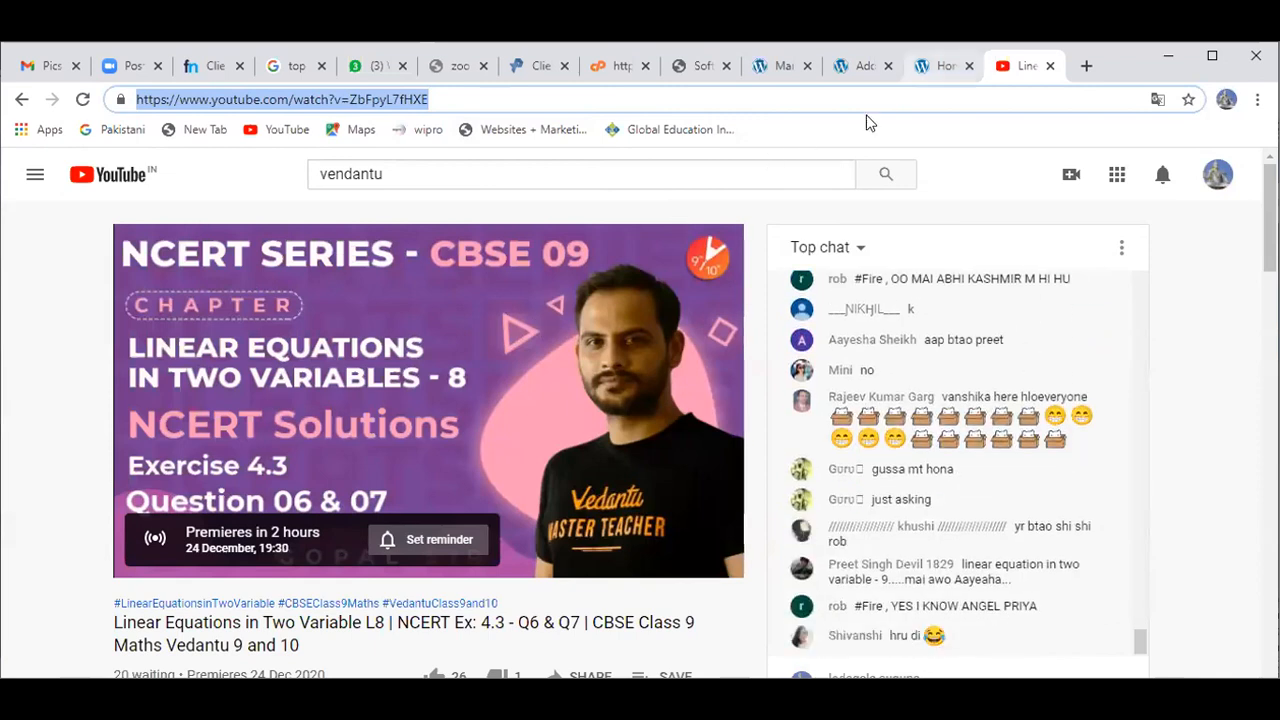
key(ctrl+shift+Tab)
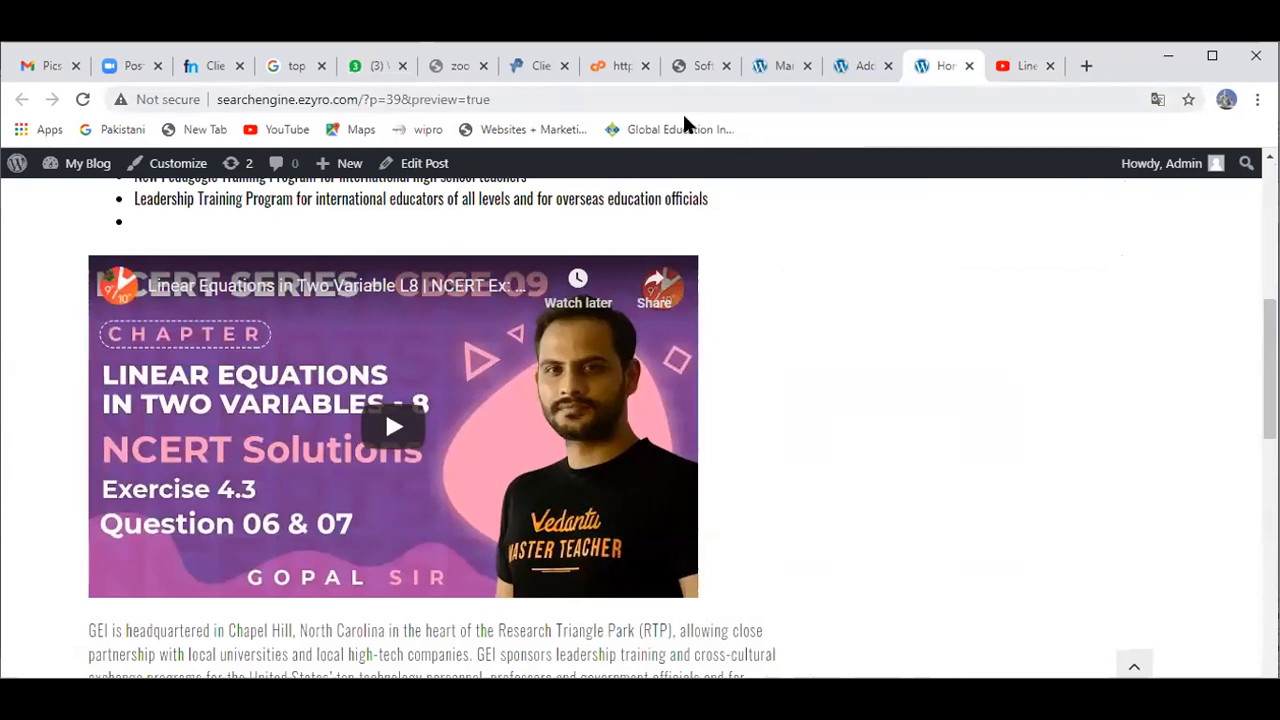
key(ctrl+shift+Tab)
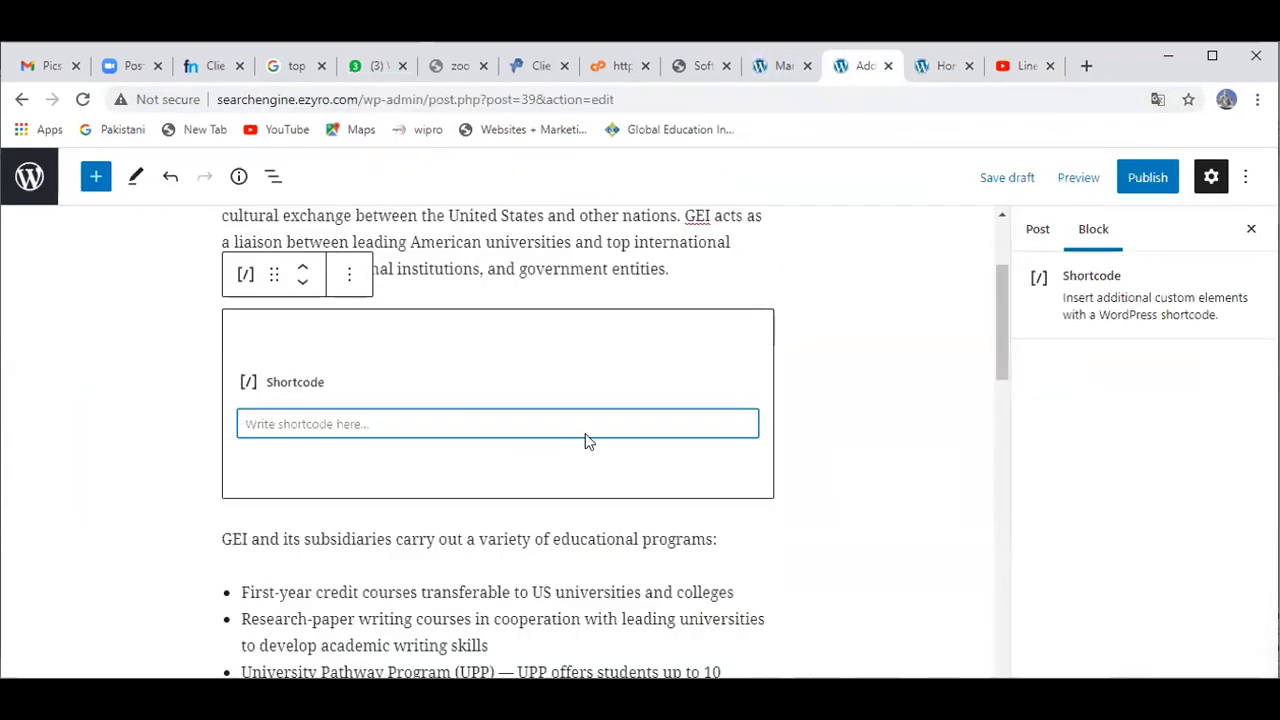
Step: Delete the empty Shortcode block between the GEI introduction and the programs paragraph via Remove block
key(alt+Tab)
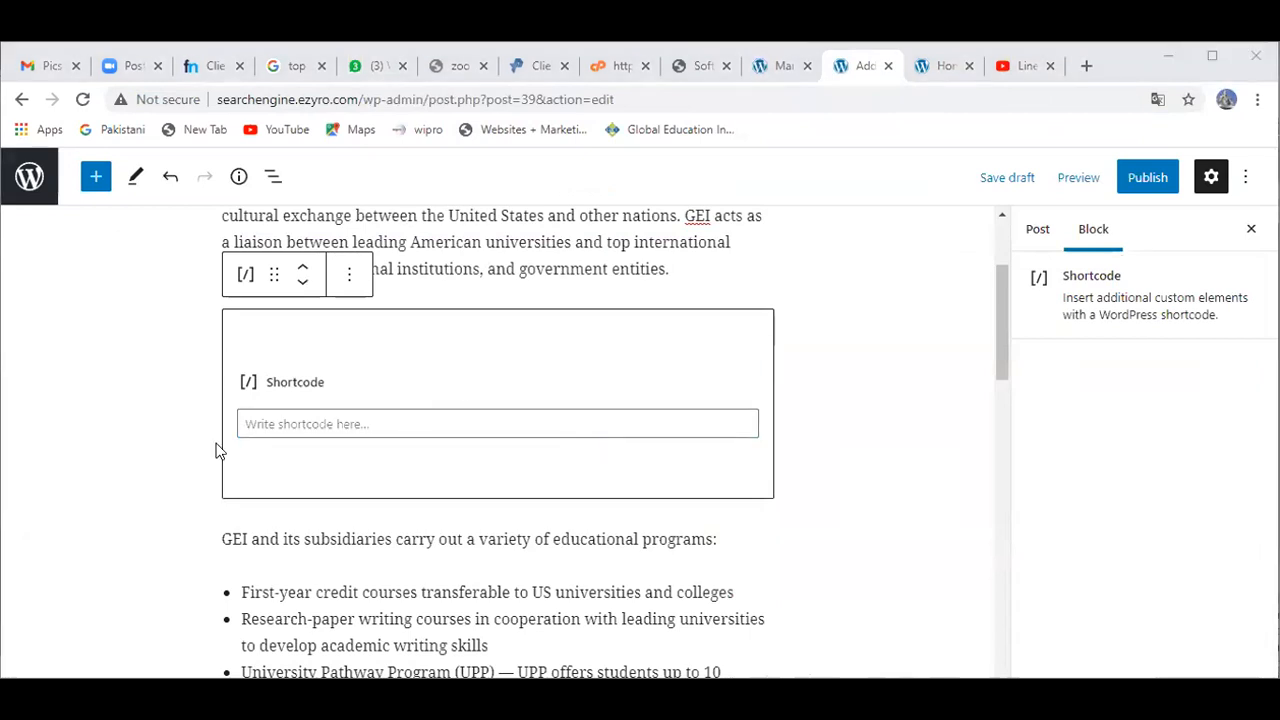
key(alt+Tab)
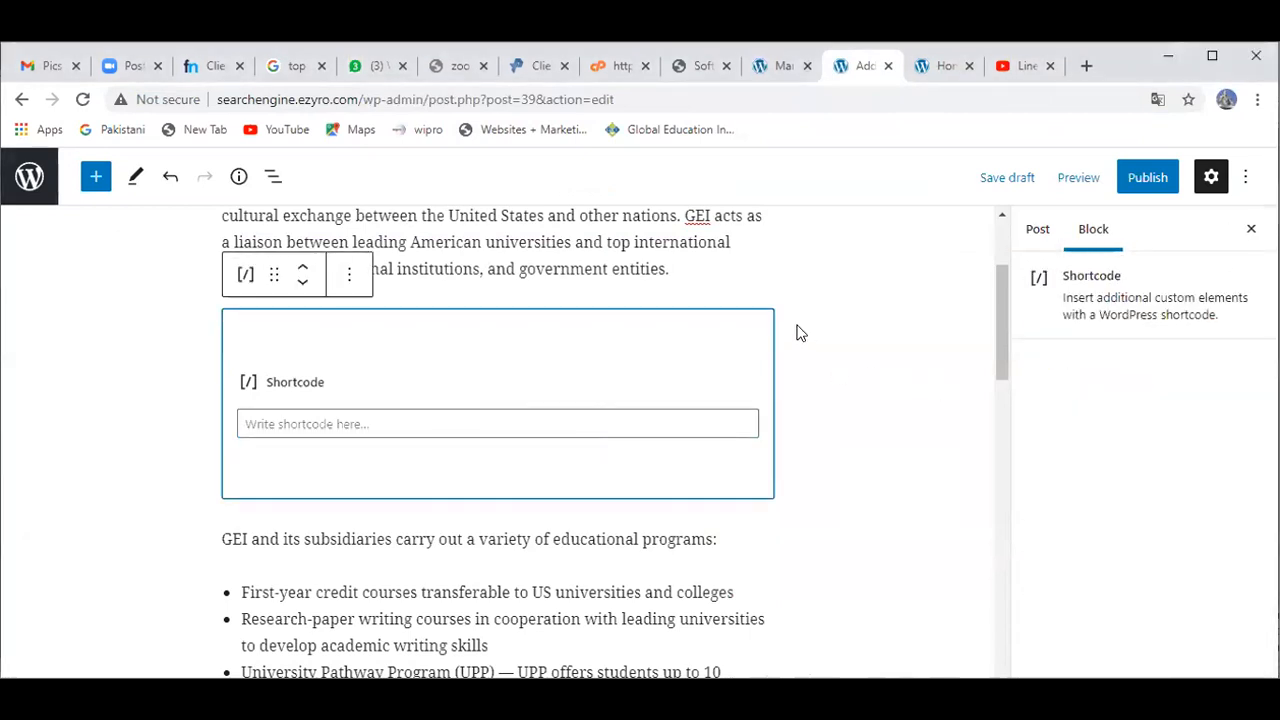
click(362, 278)
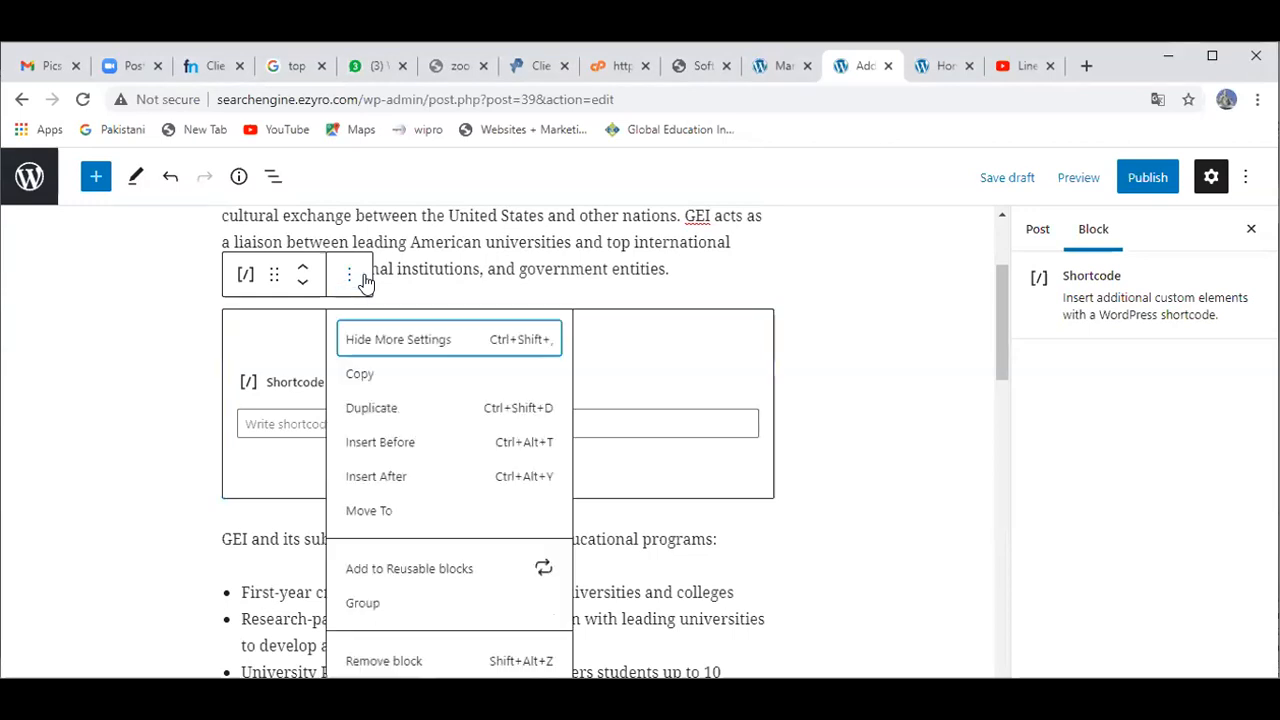
click(97, 428)
double_click(97, 428)
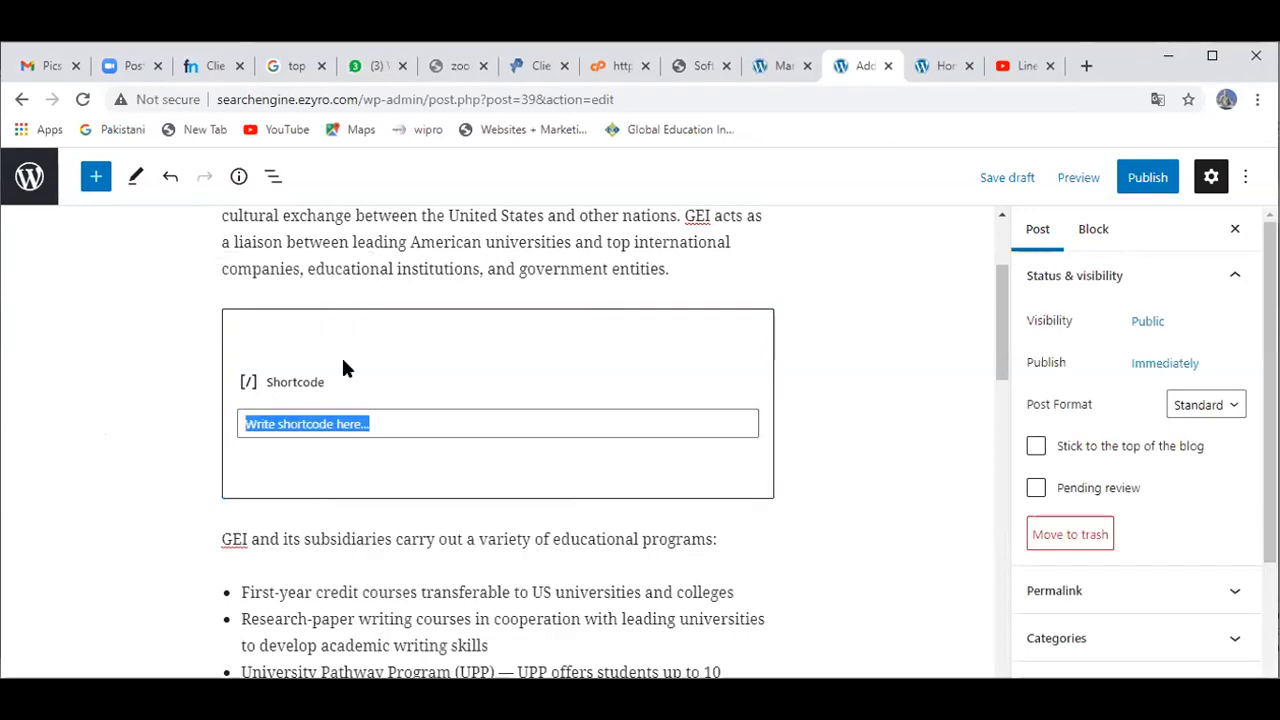
click(360, 330)
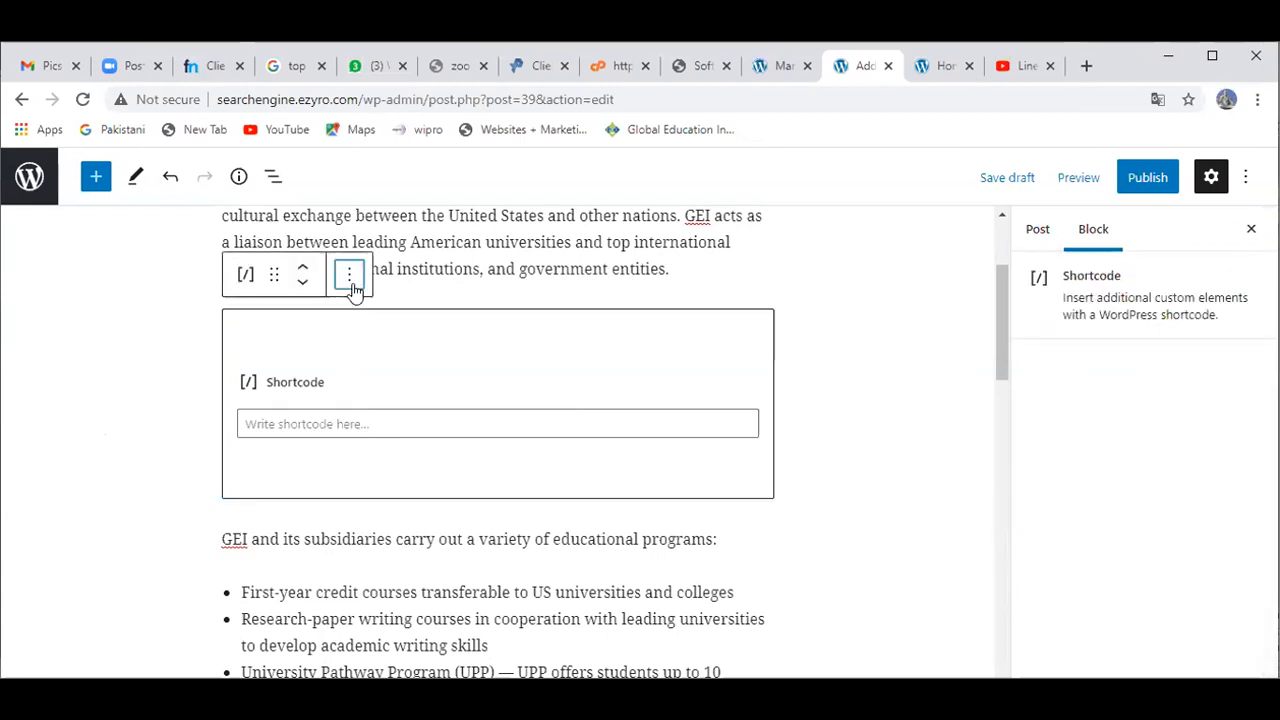
click(349, 274)
click(445, 660)
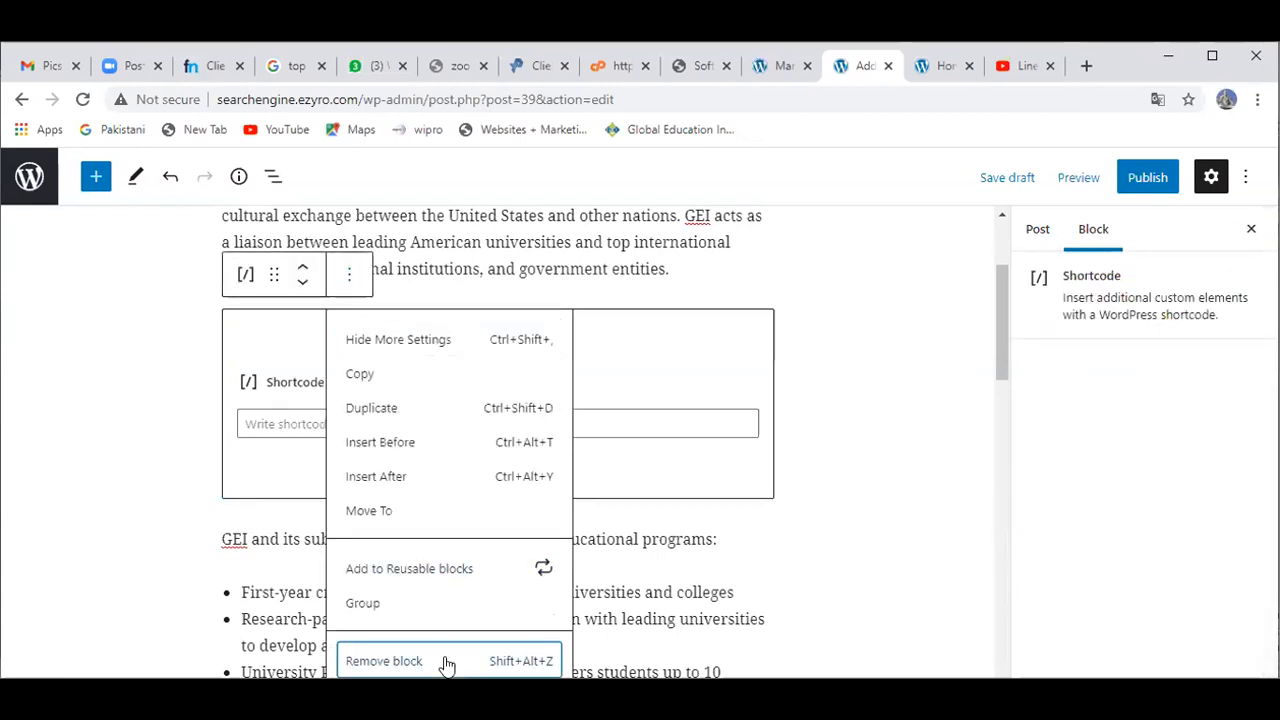
click(194, 480)
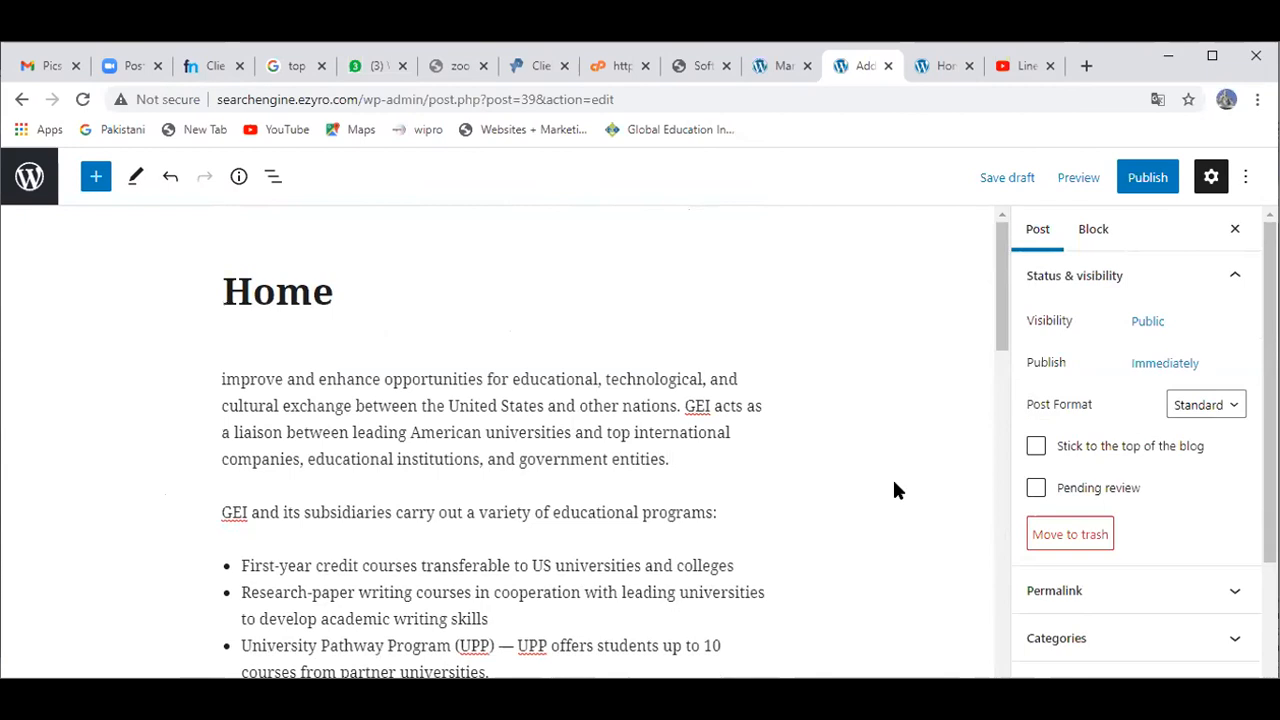
click(601, 484)
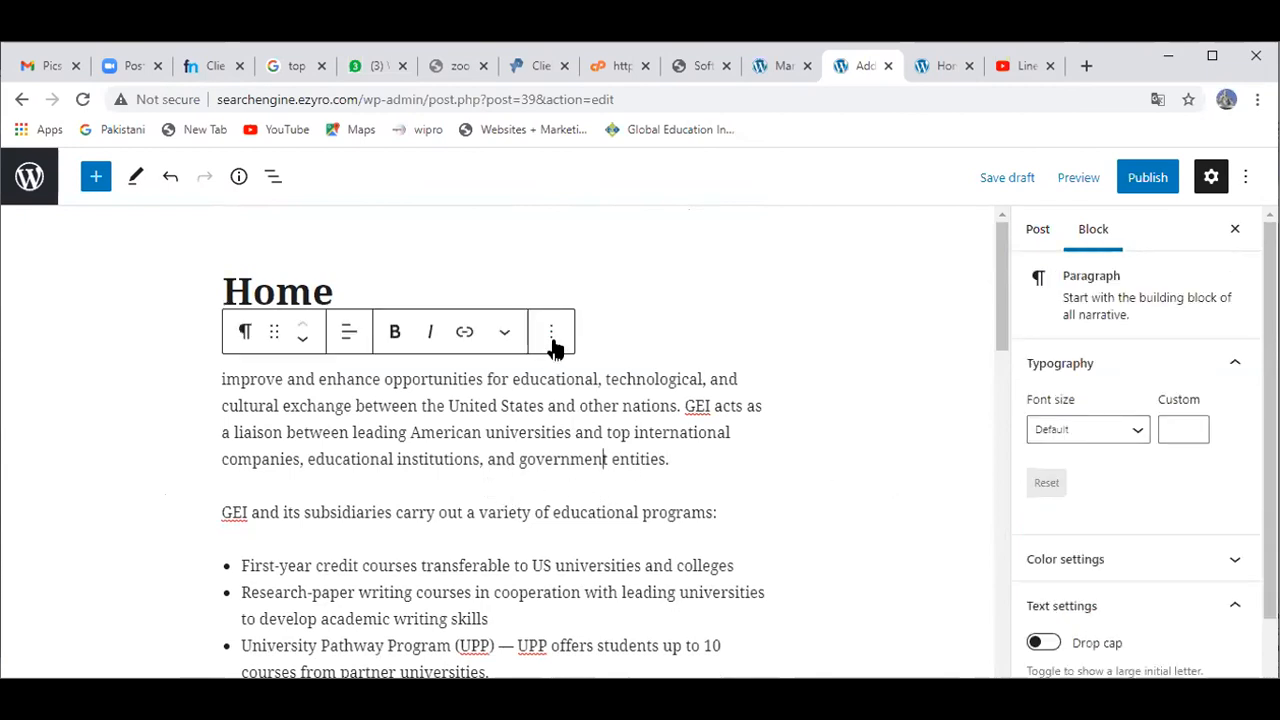
click(552, 340)
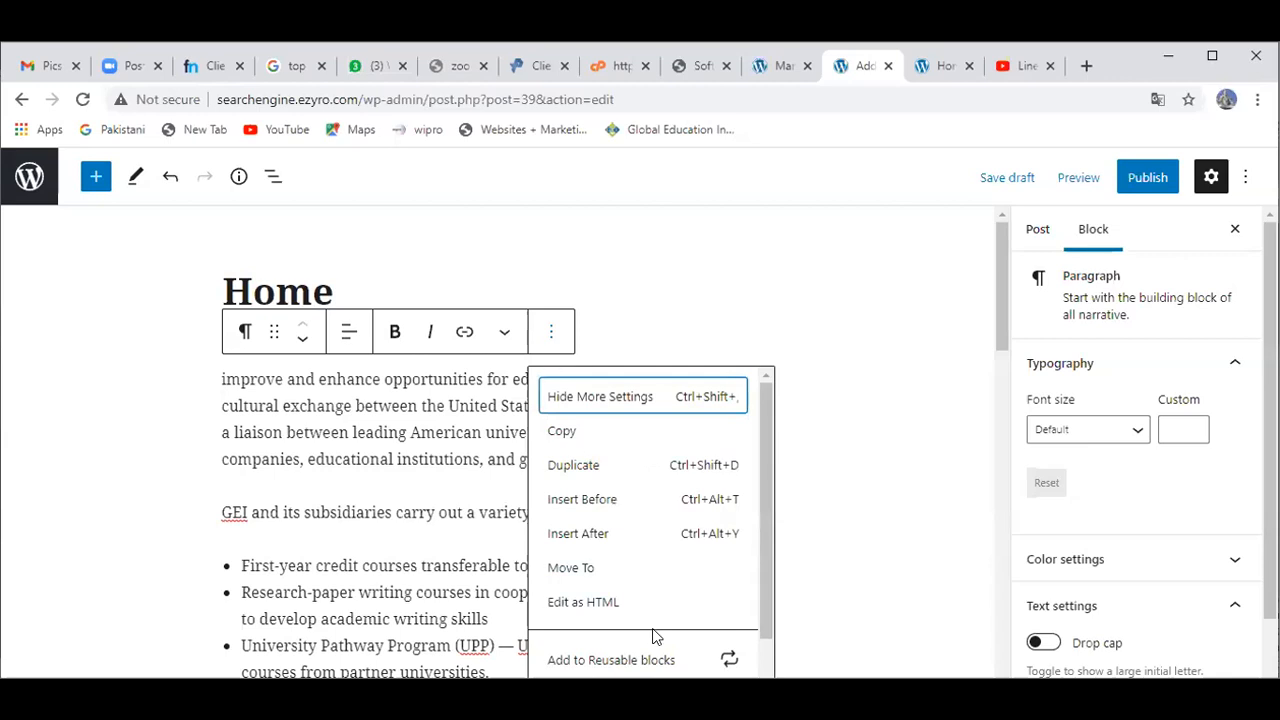
click(826, 546)
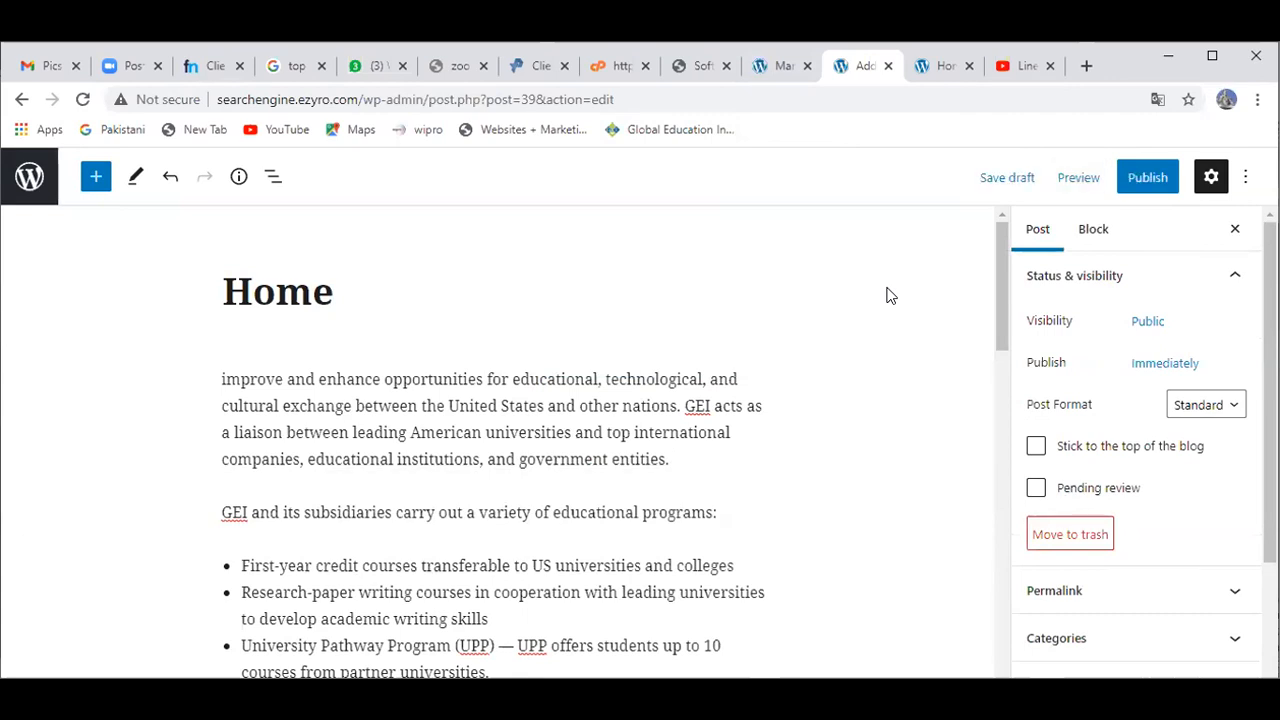
drag(1001, 323, 980, 268)
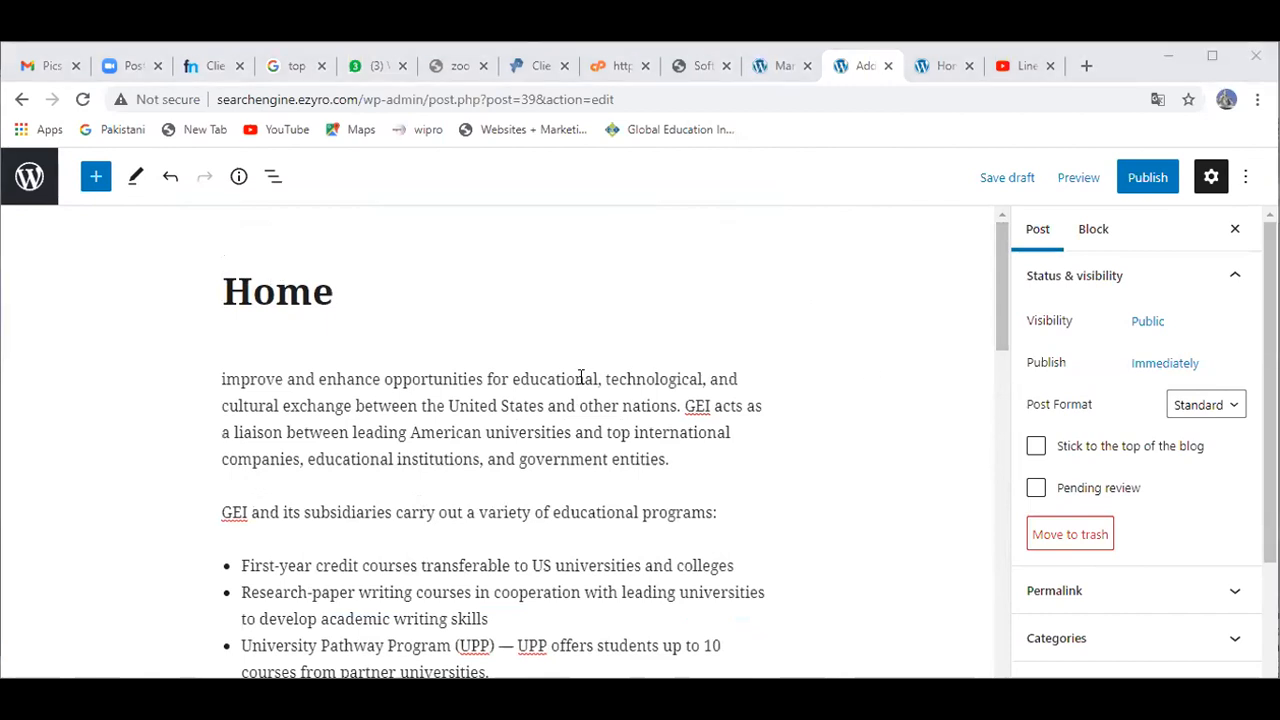
click(585, 379)
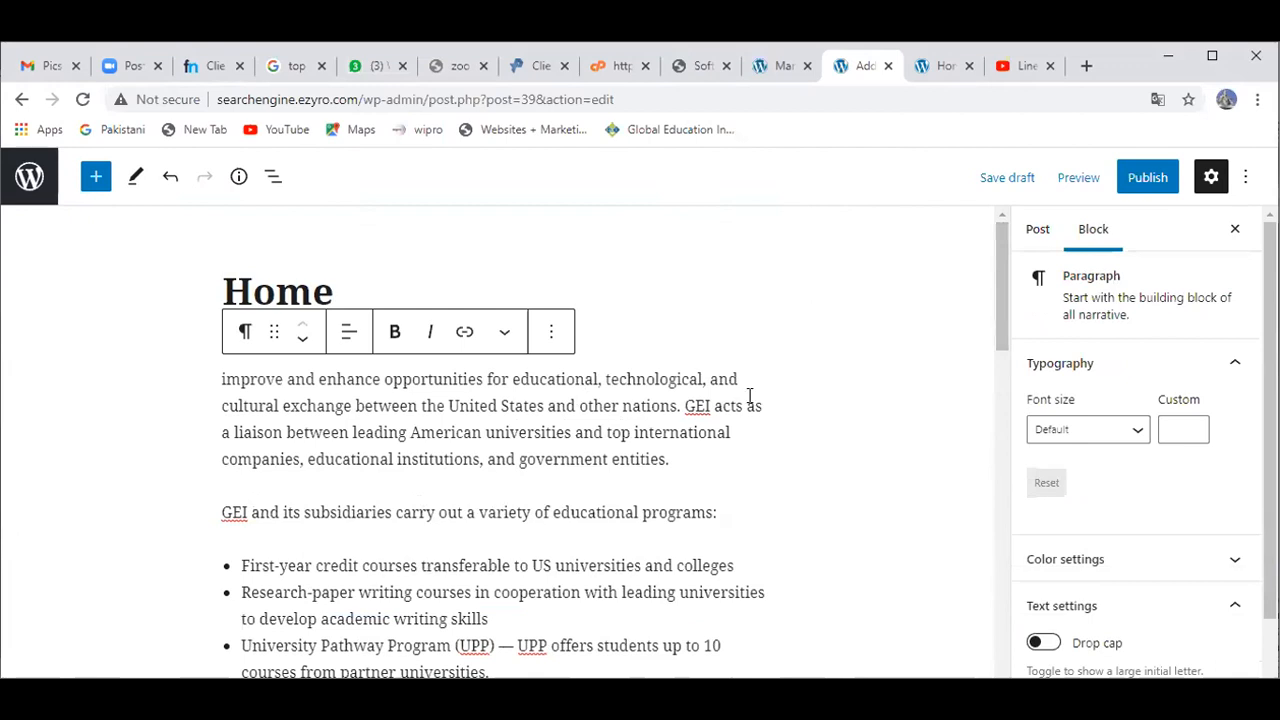
drag(738, 379, 708, 380)
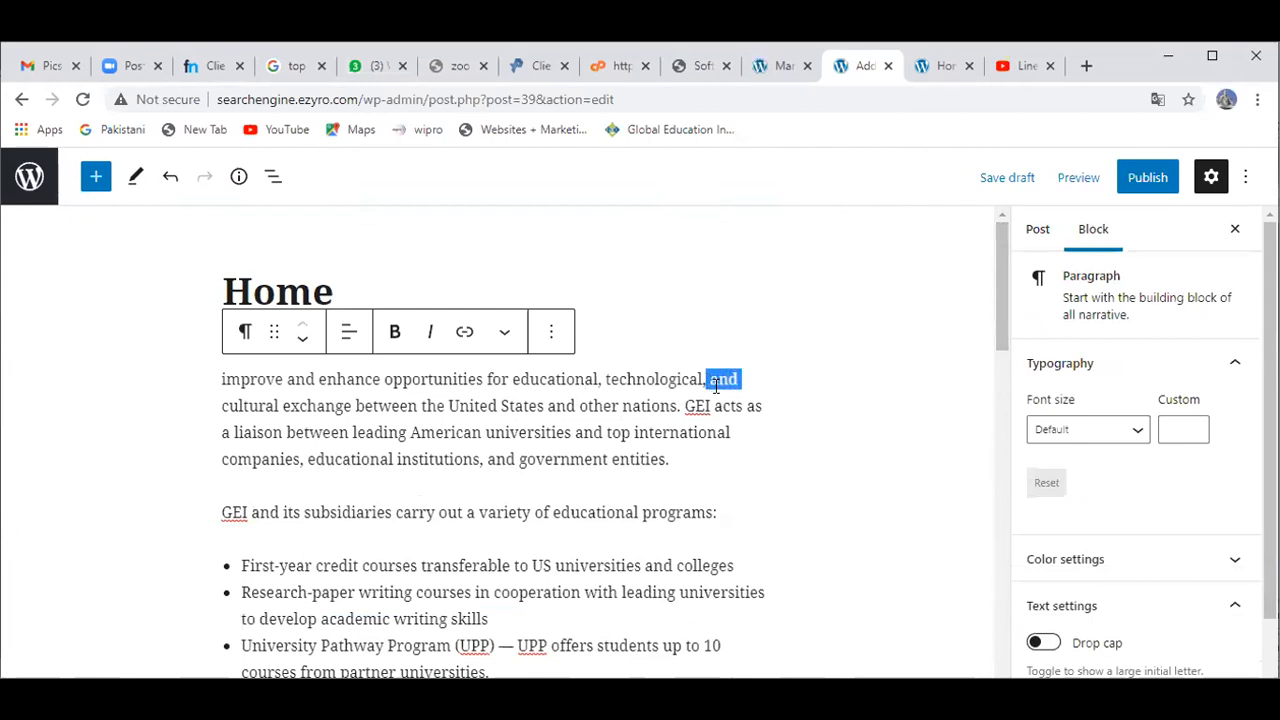
click(1137, 441)
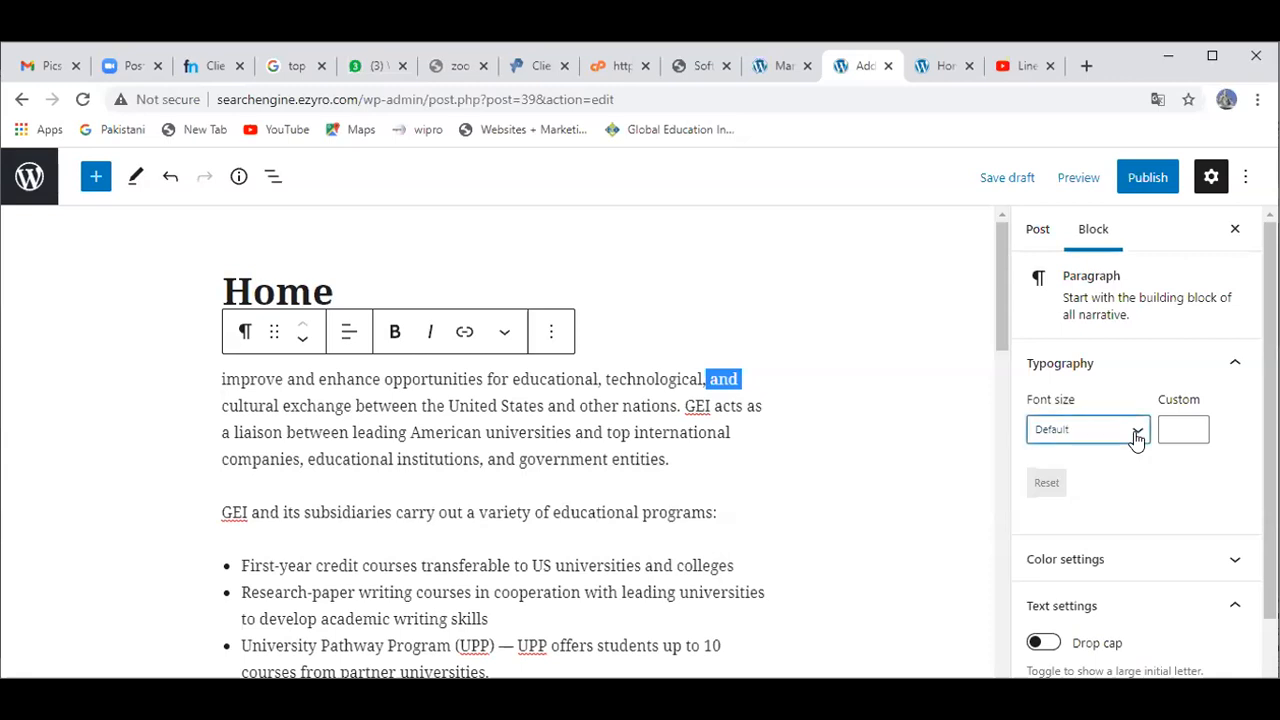
key(Down)
key(Down)
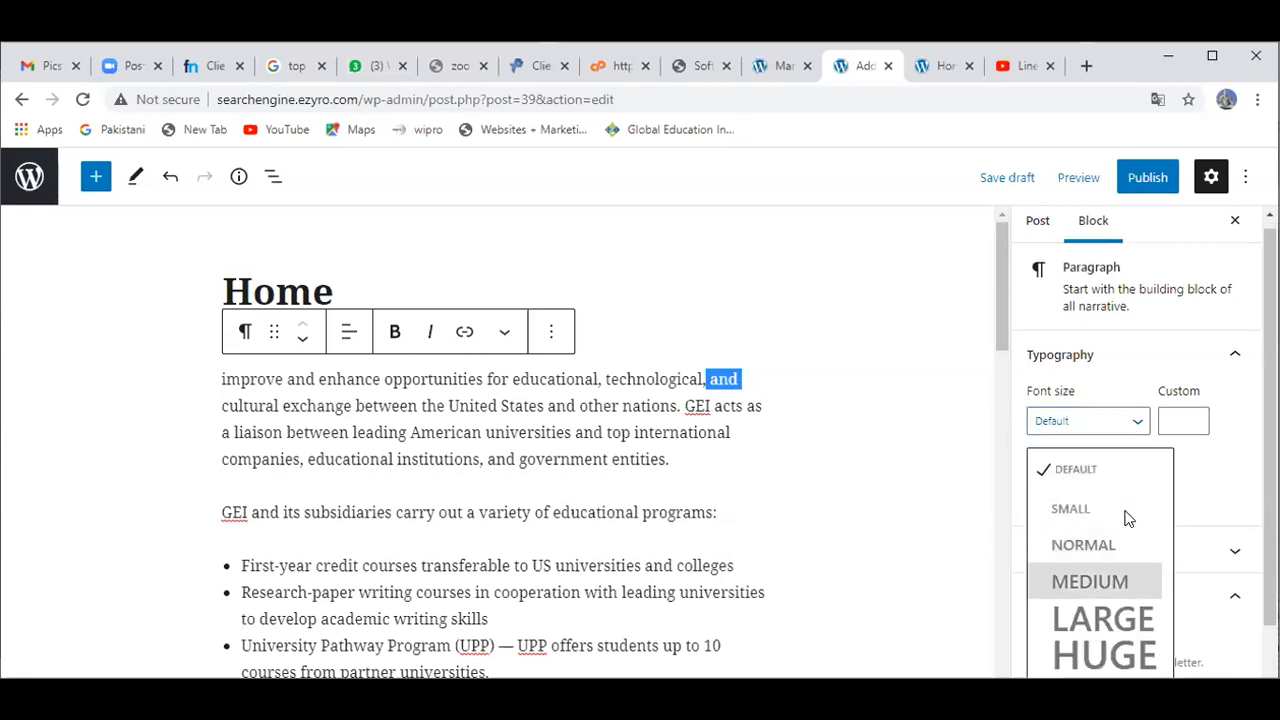
key(Down)
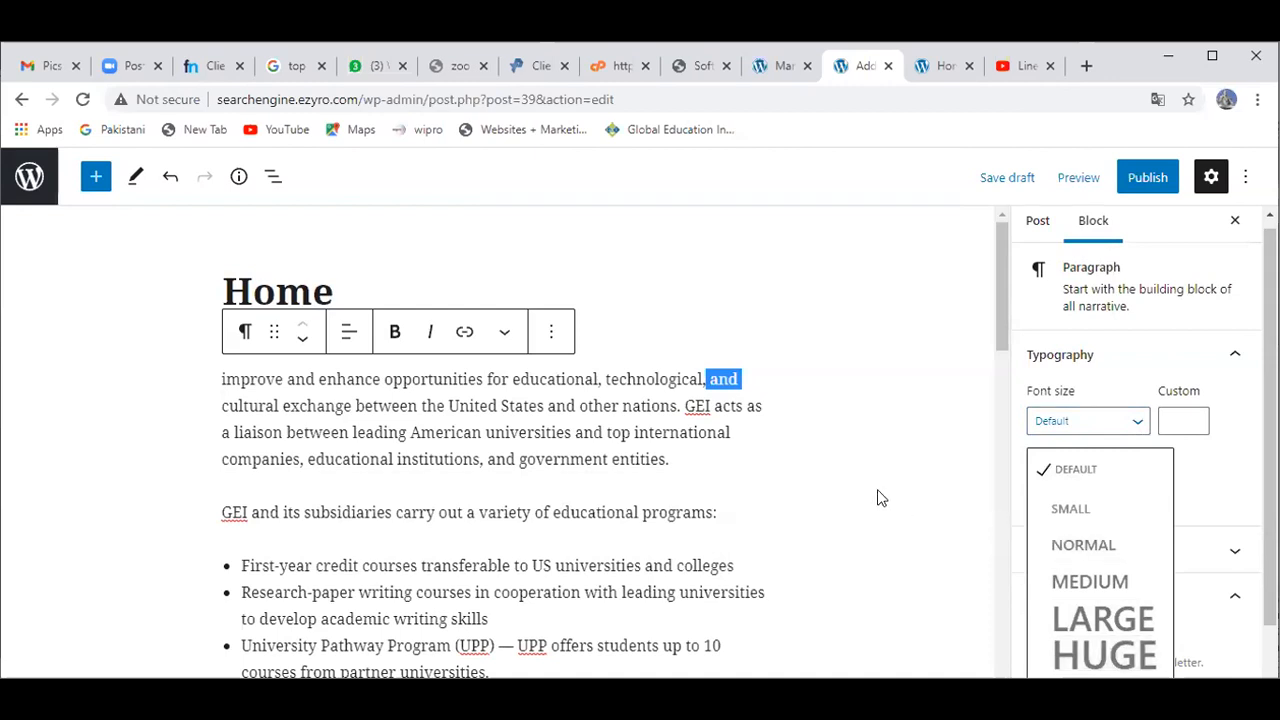
click(1123, 465)
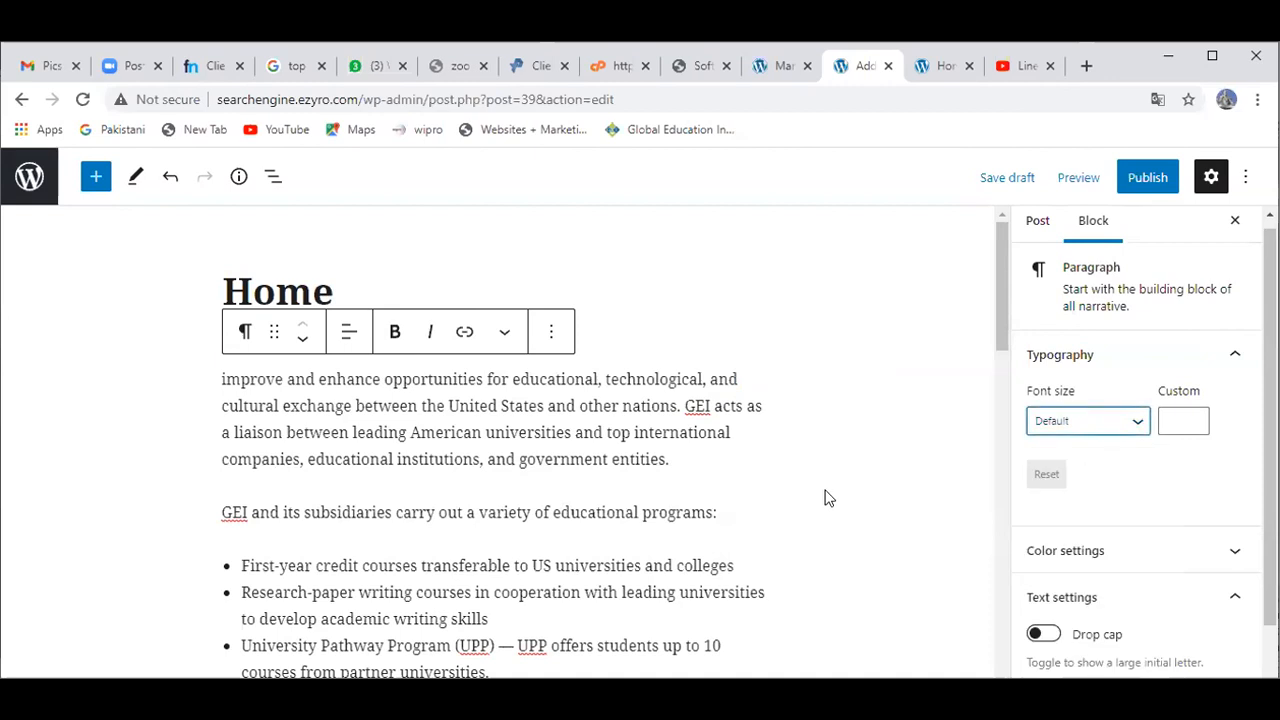
click(826, 497)
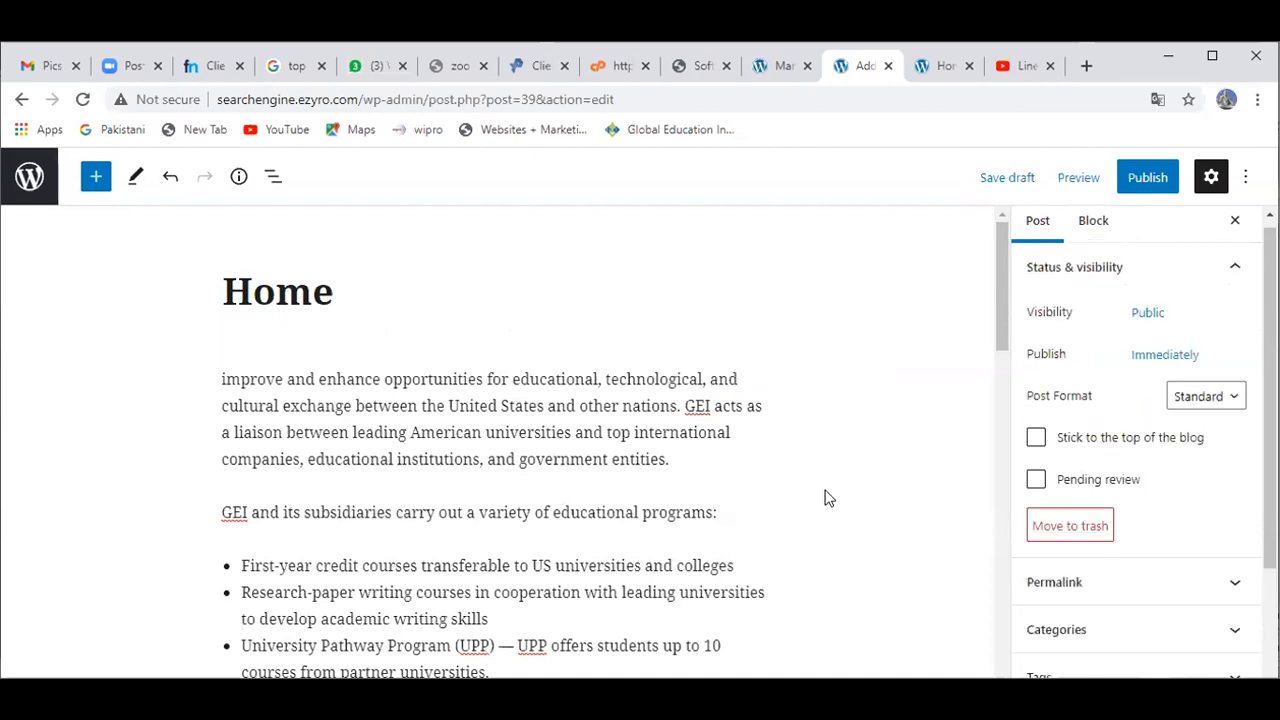
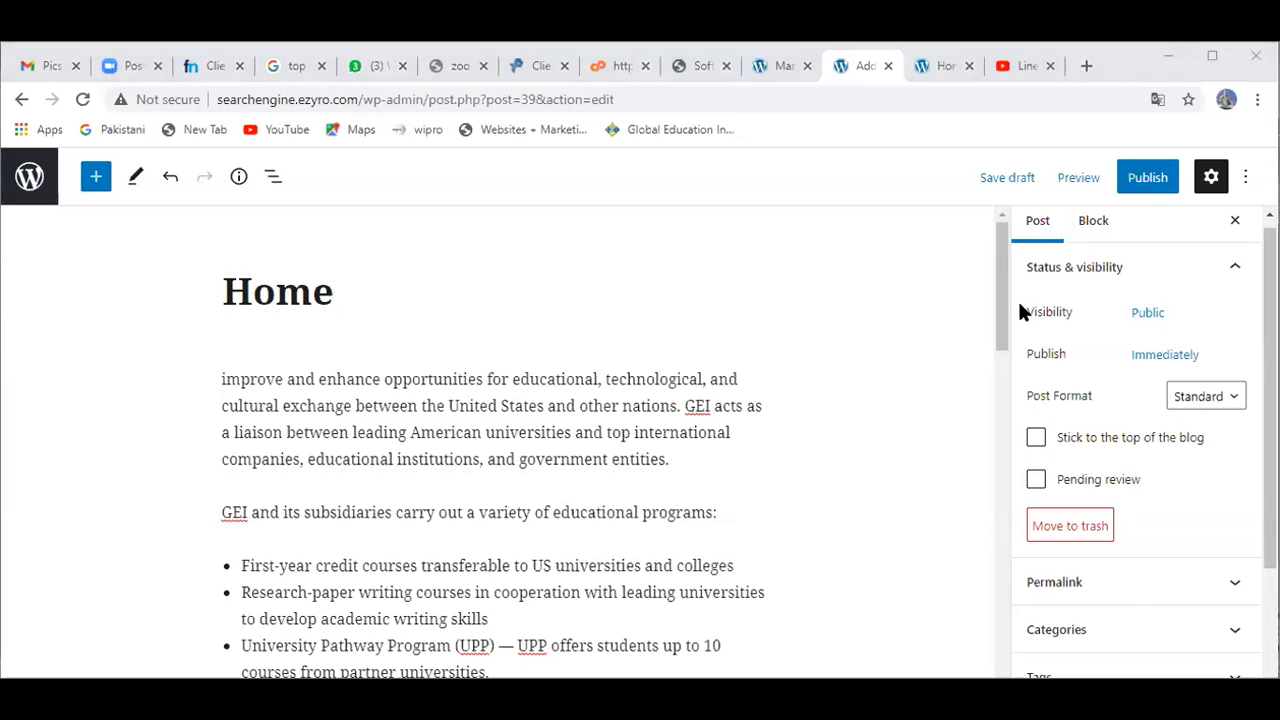
Step: Review the post format options, keeping Standard, and check the editor's view options
mouse_move(1008, 316)
mouse_down()
mouse_move(1005, 336)
mouse_move(1003, 317)
mouse_up()
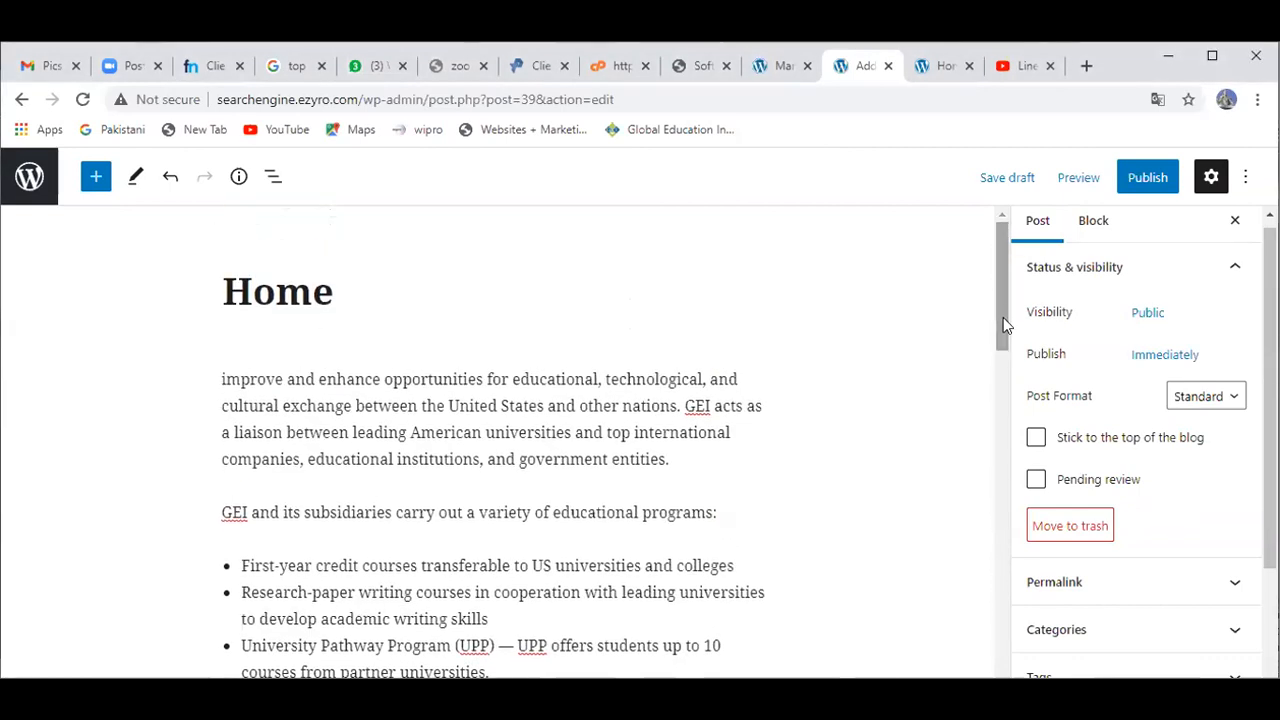
click(1212, 404)
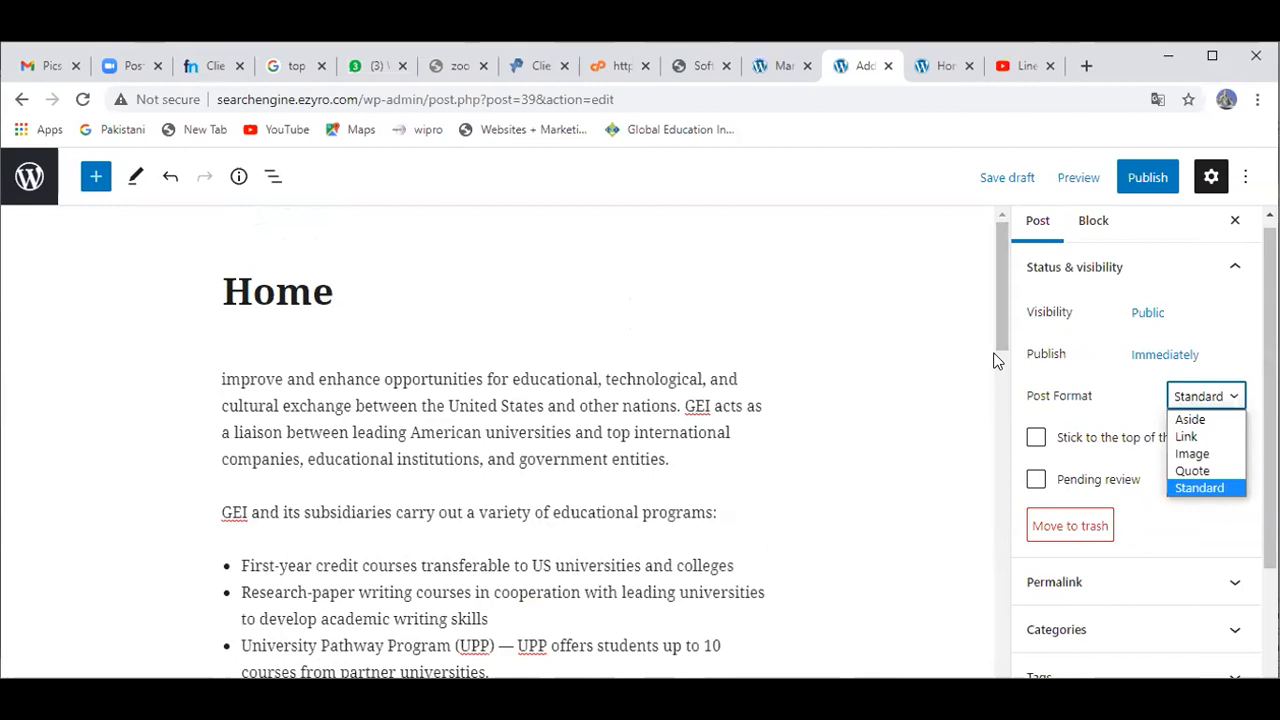
click(938, 342)
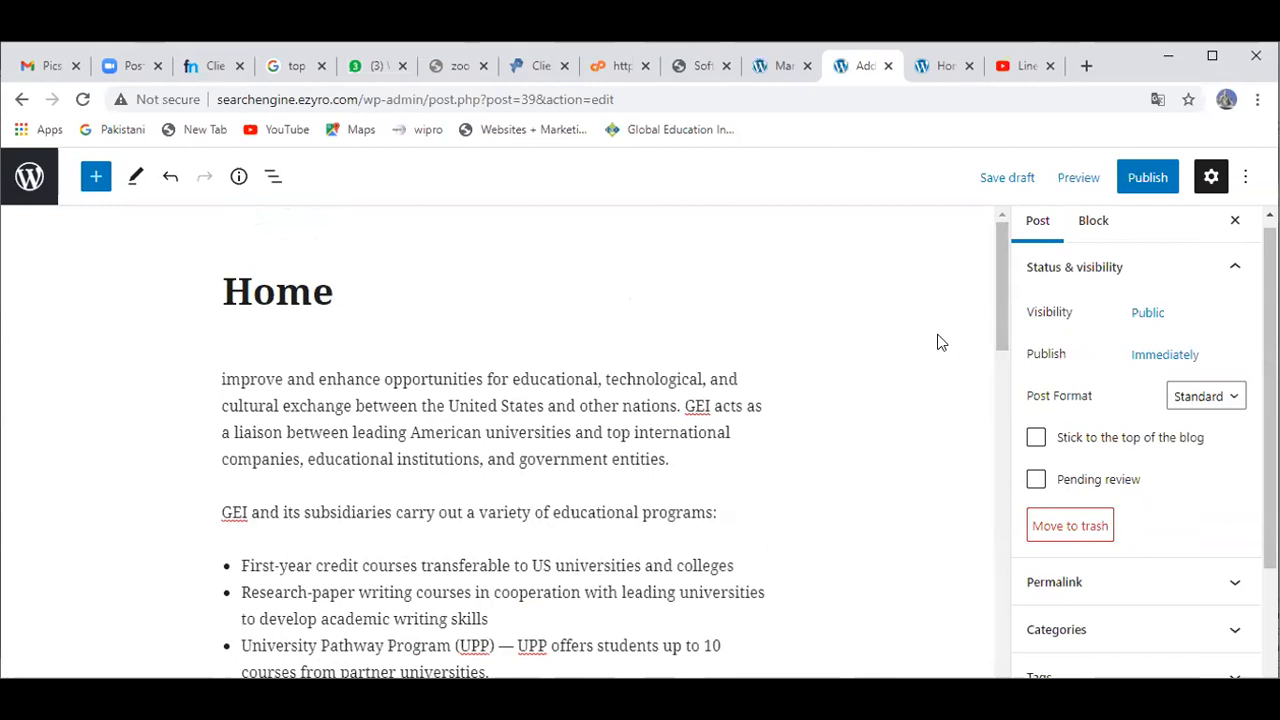
click(1245, 179)
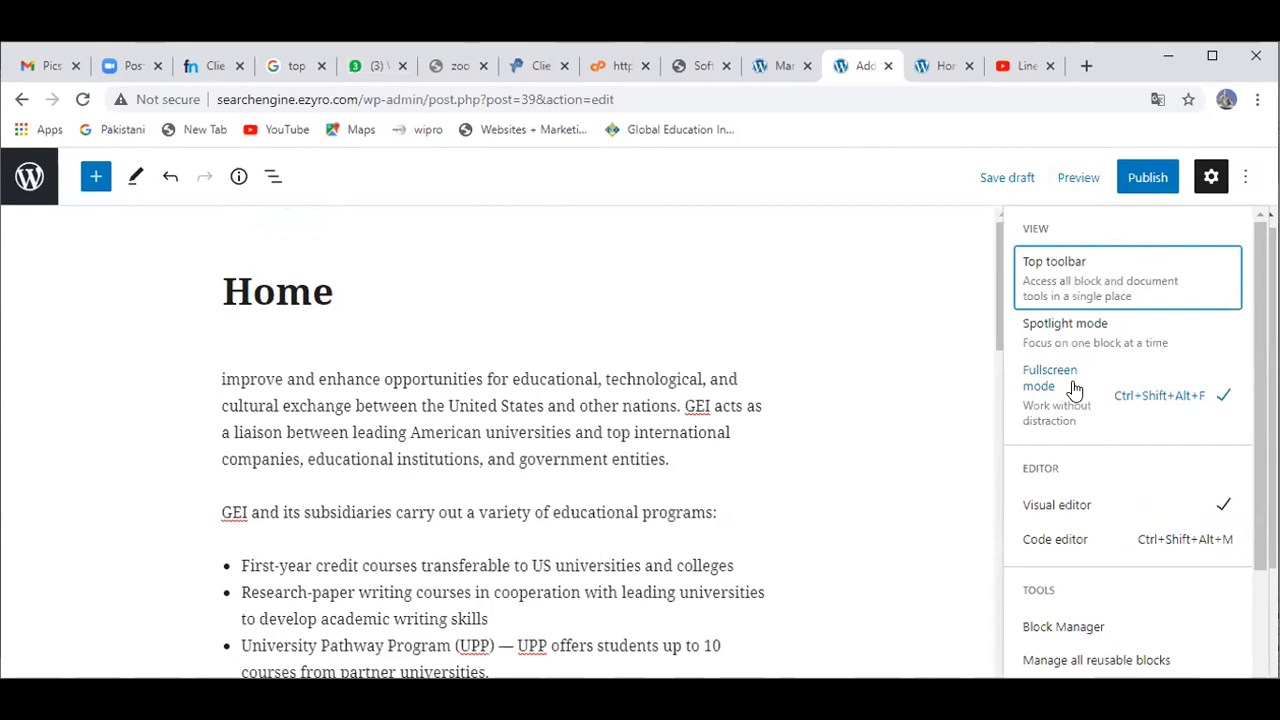
click(951, 353)
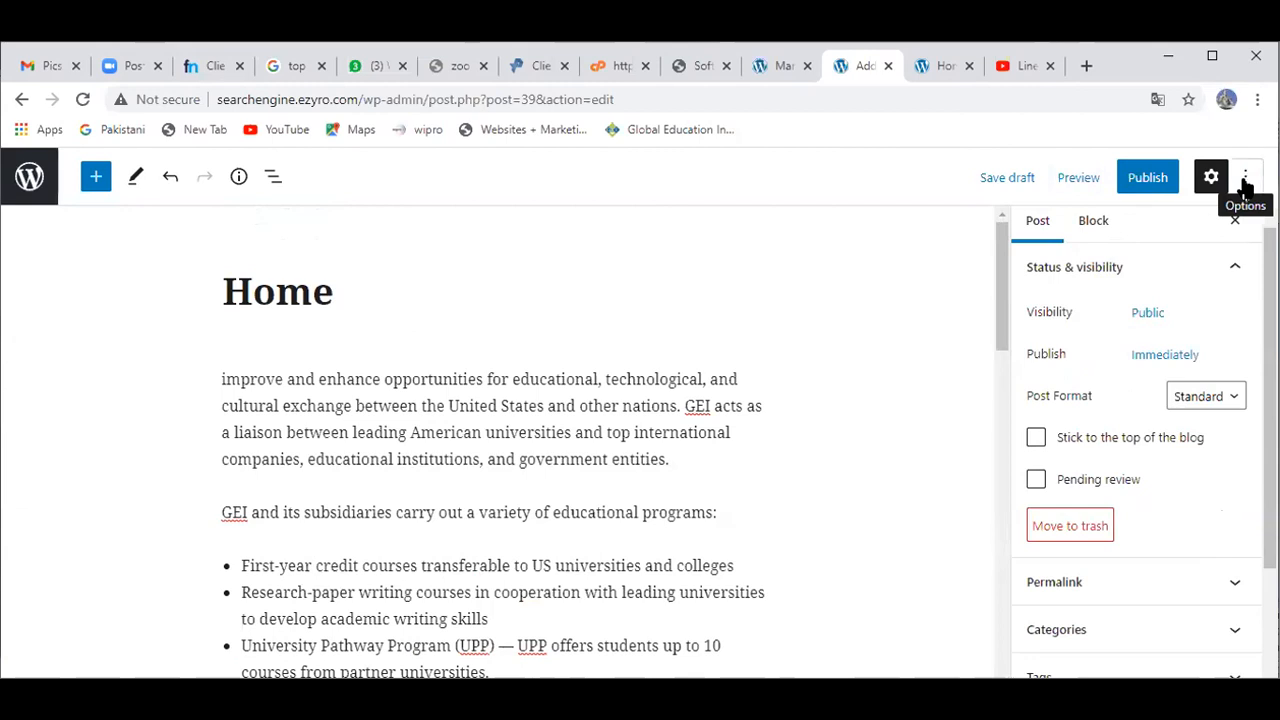
click(1245, 180)
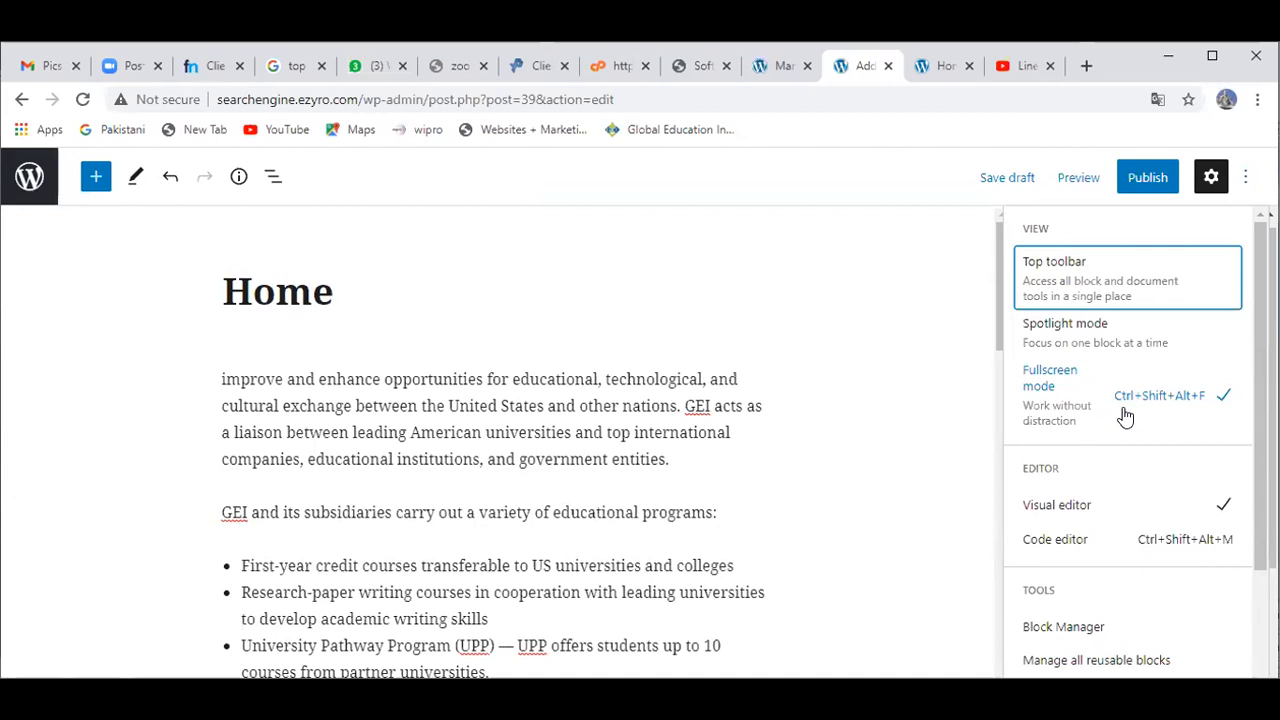
click(975, 410)
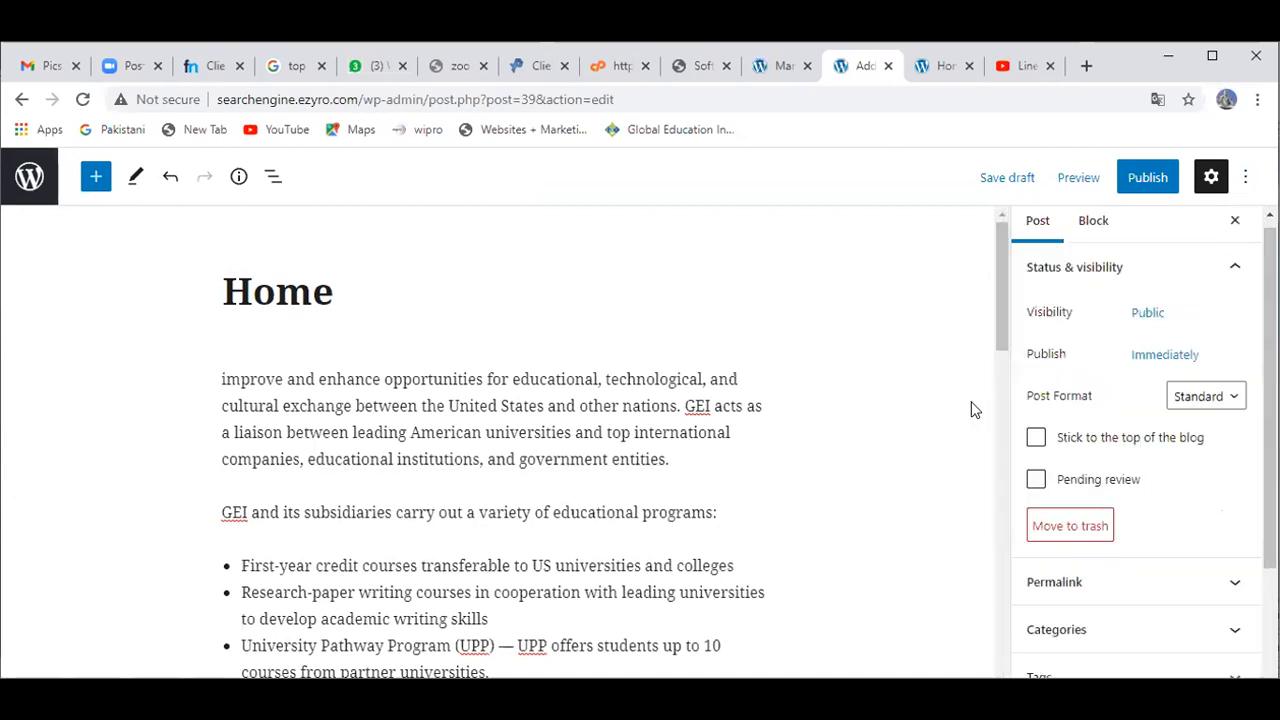
Step: Publish the Home post through the pre-publish panel, then return to the previous admin page
click(1143, 182)
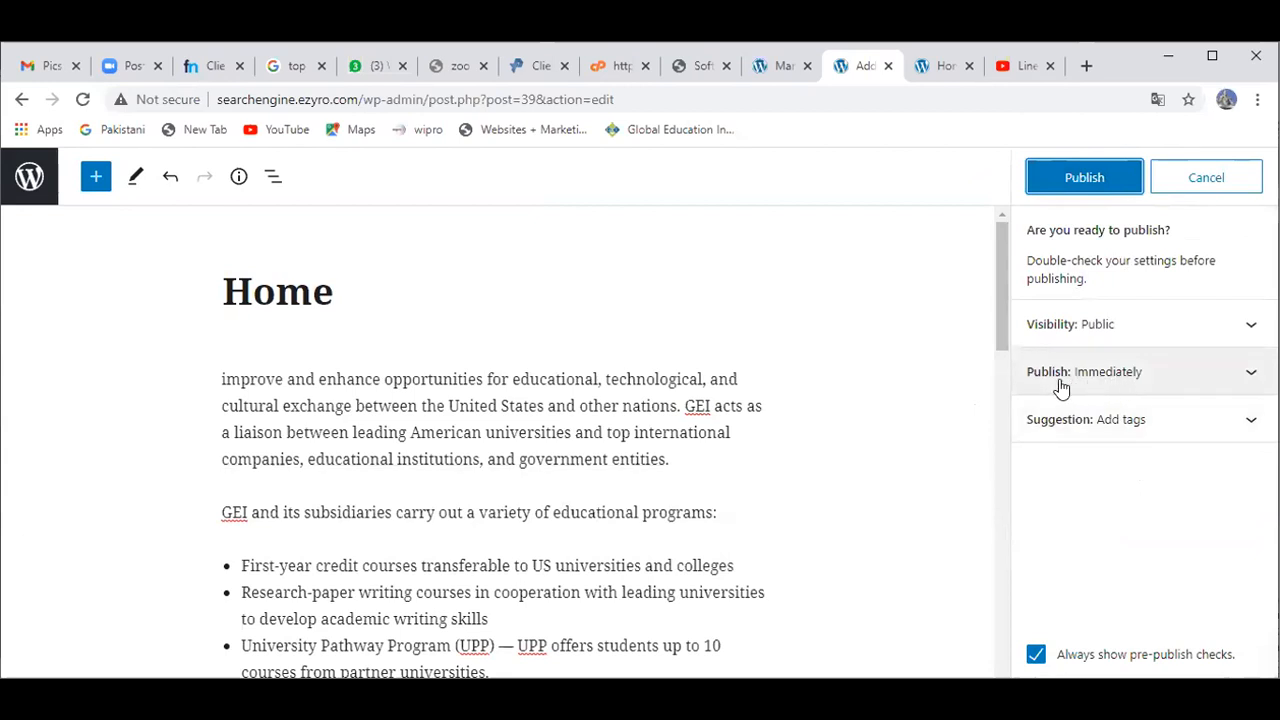
click(1086, 178)
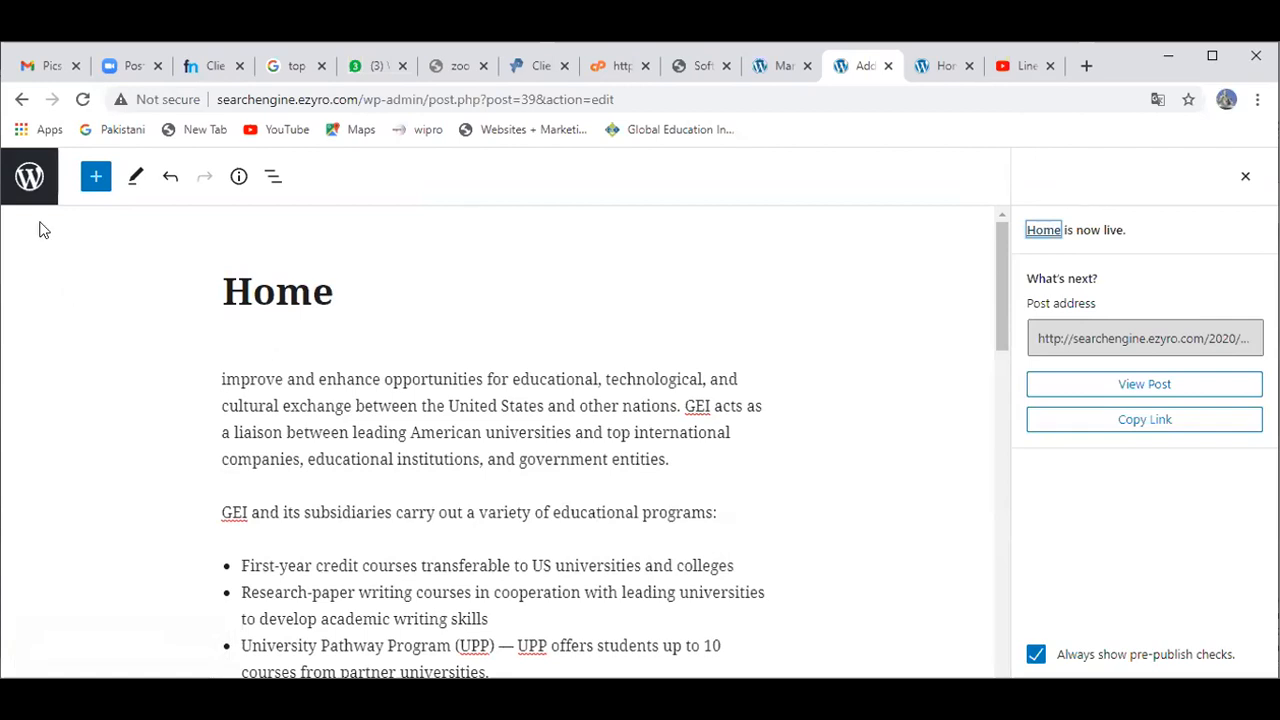
click(28, 107)
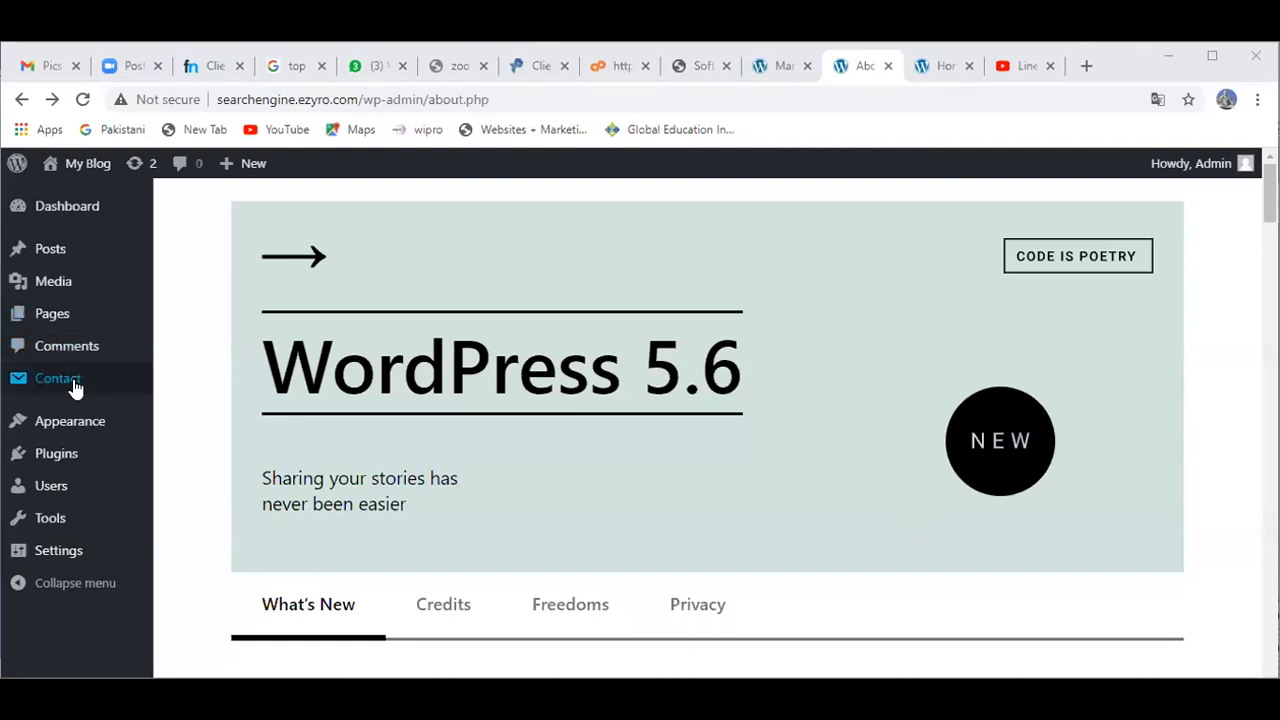
Step: Go to Appearance › Themes to see the 8 installed themes, with Business Ezone active
mouse_move(85, 428)
click(176, 430)
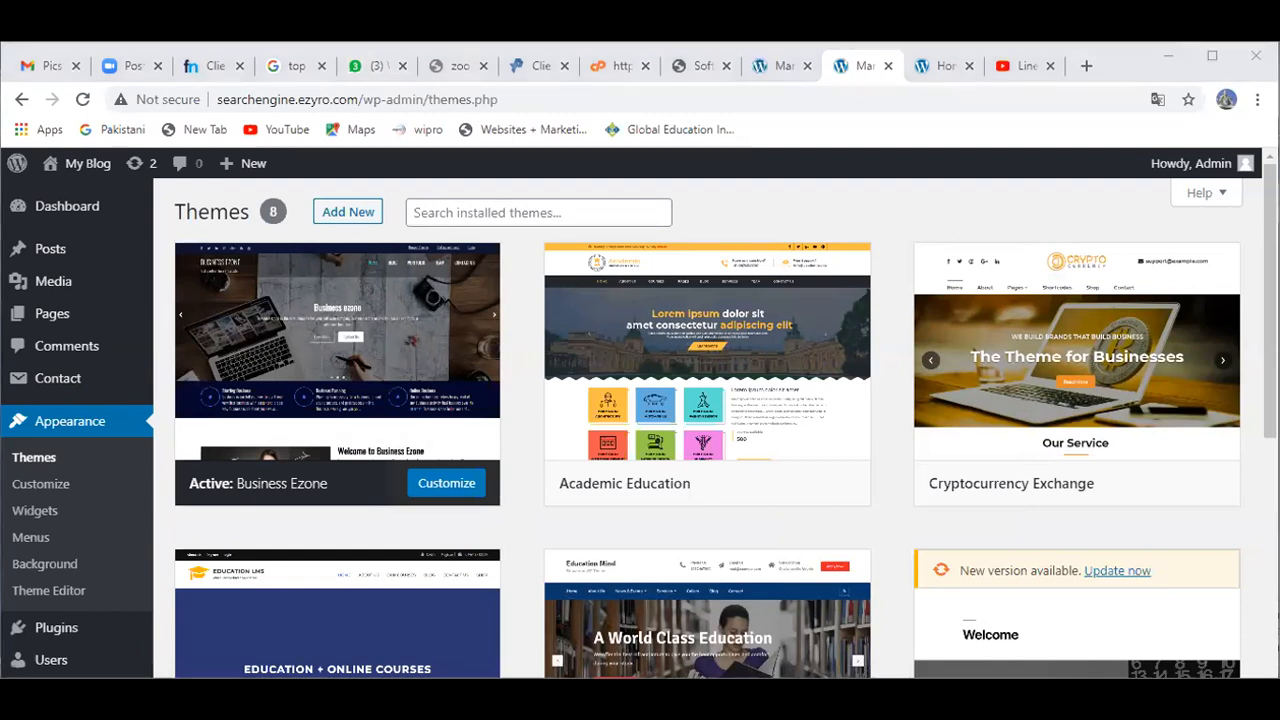
Step: Activate the Academic Education theme and open it in the Customizer with My Blog previewed
mouse_move(749, 451)
click(741, 487)
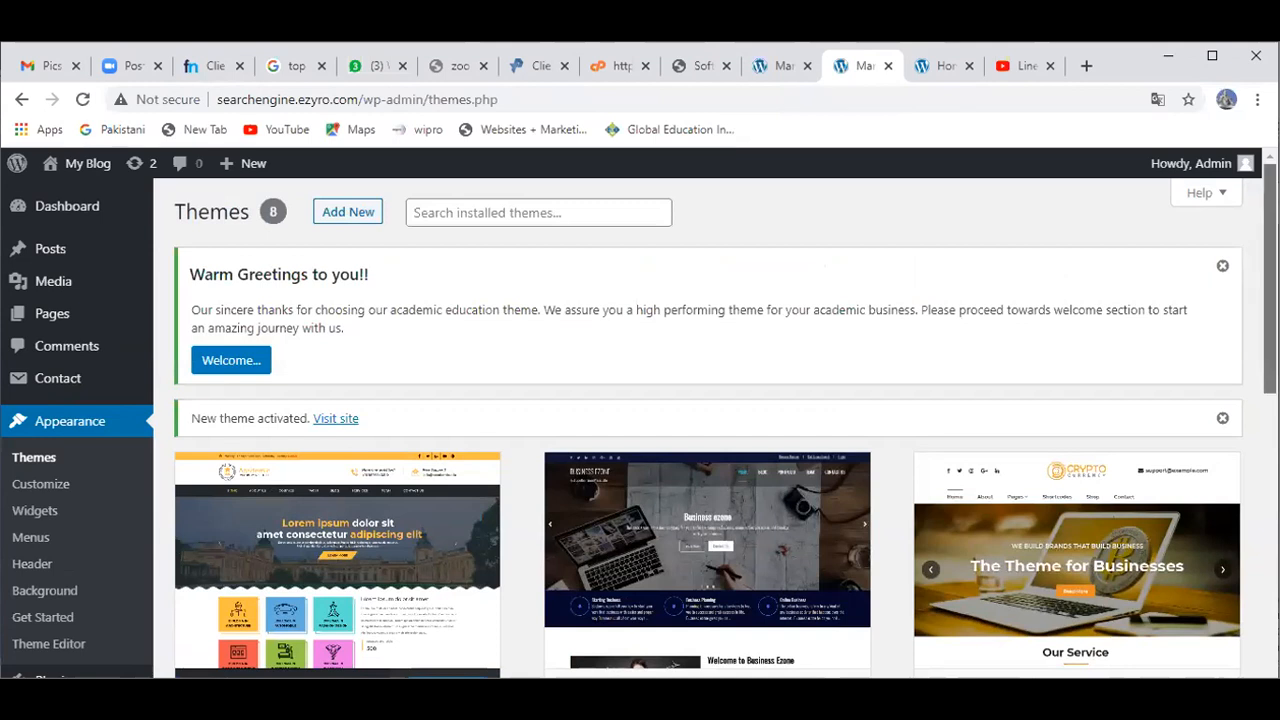
scroll(1270, 280, down, 2)
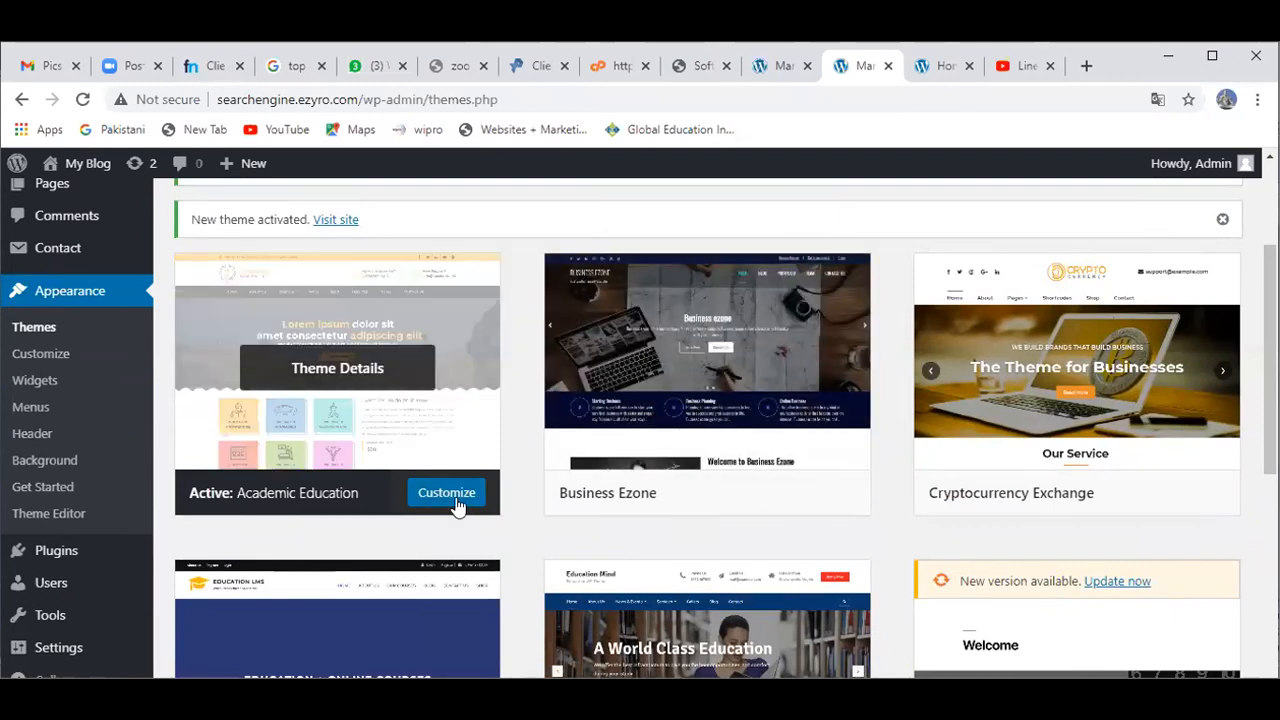
click(456, 503)
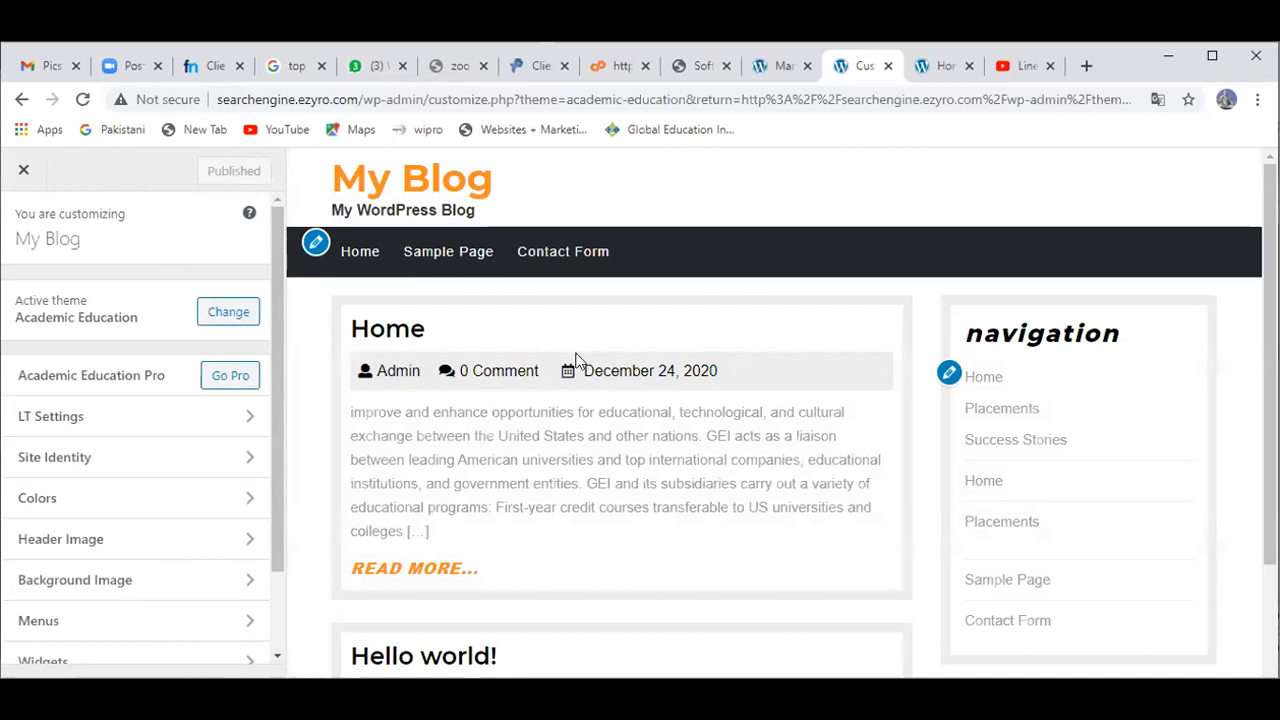
Step: Nest the second Home item under Success Stories in the home menu, try publishing, then exit the Customizer
click(317, 243)
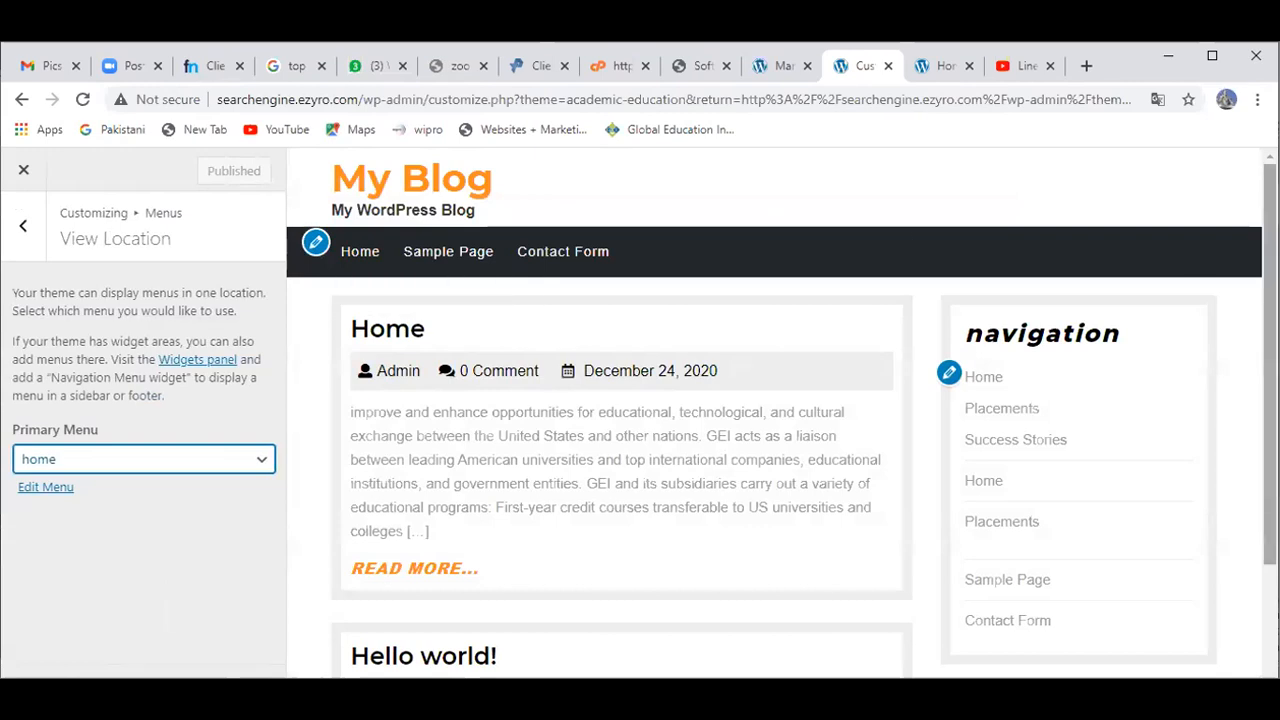
scroll(1003, 216, down, 2)
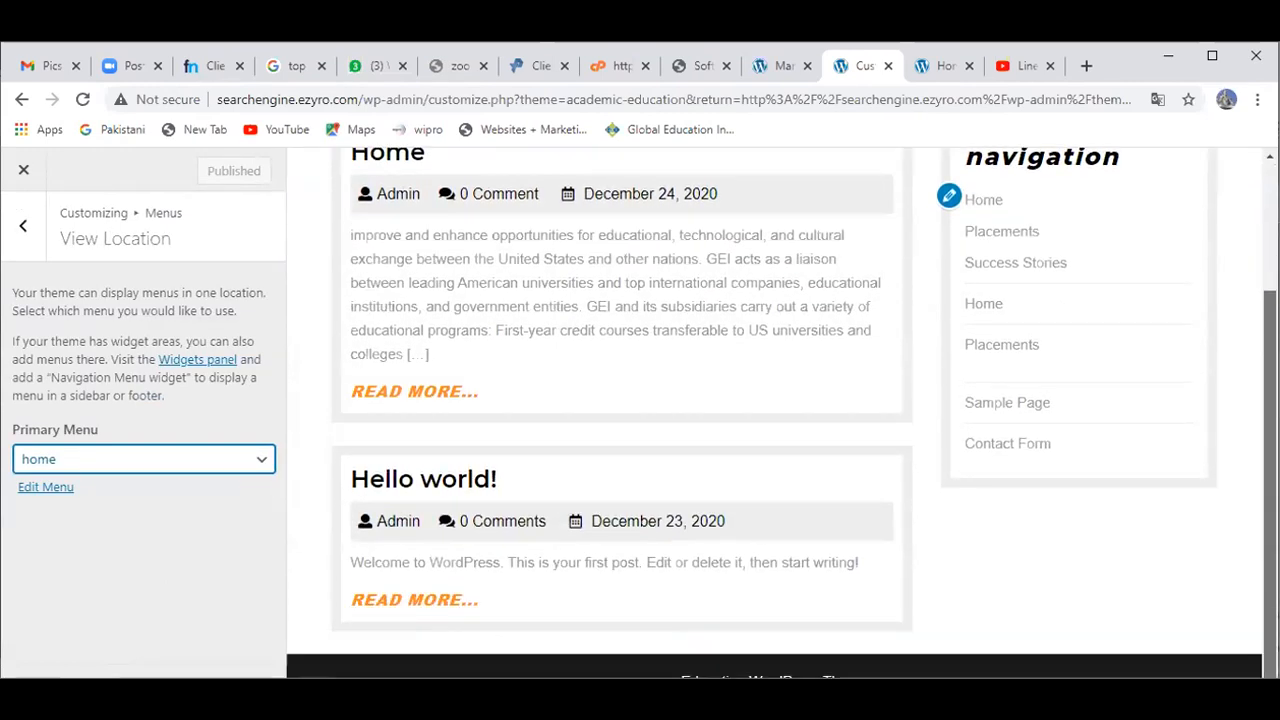
click(949, 198)
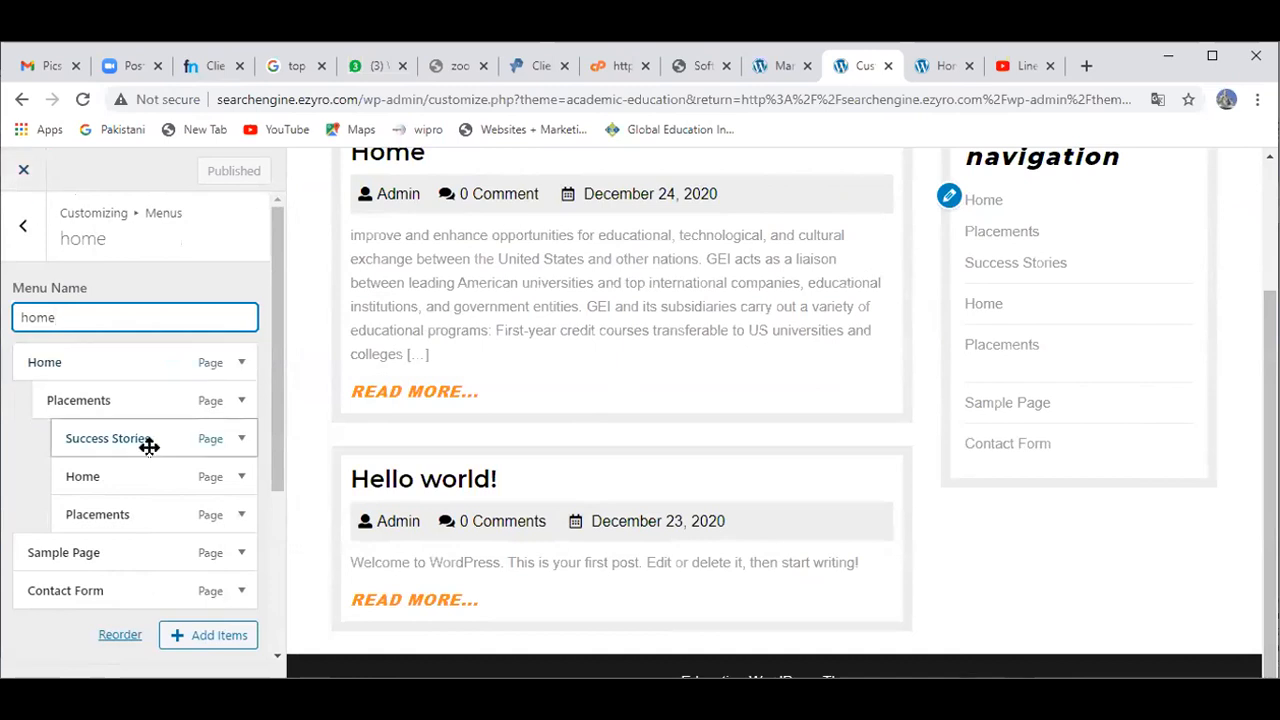
drag(146, 474, 166, 474)
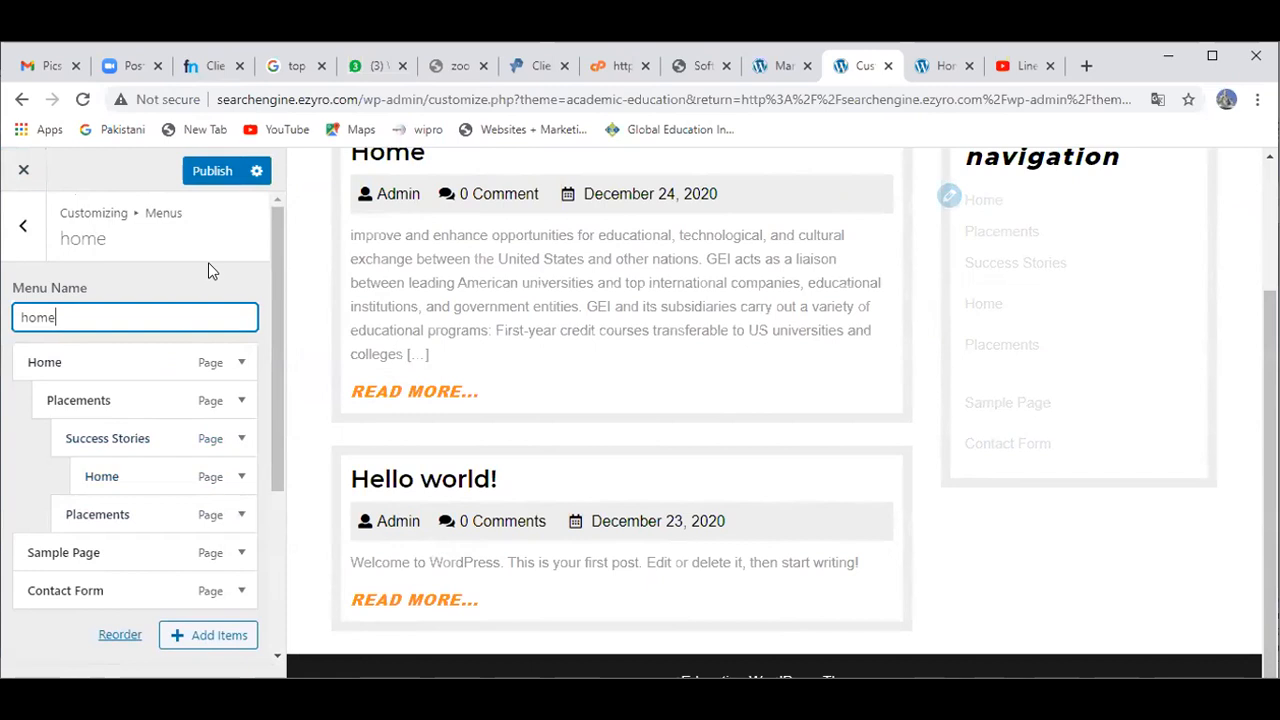
click(212, 172)
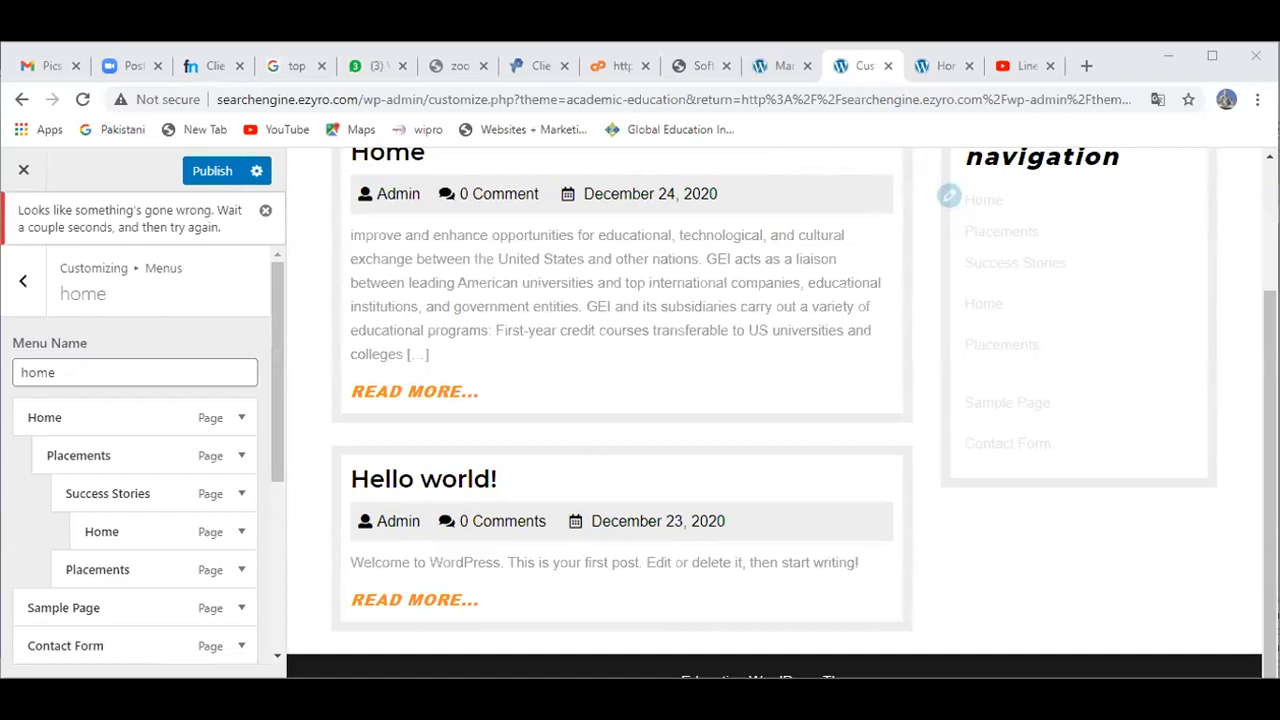
click(25, 180)
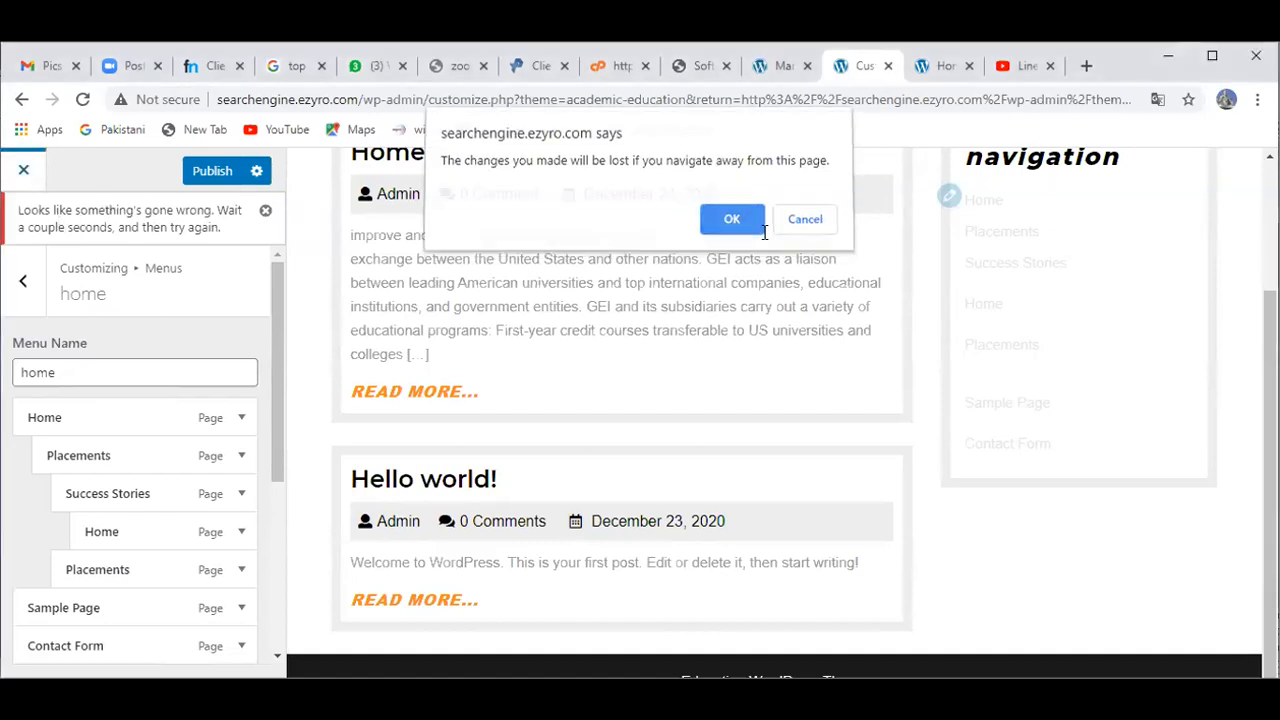
Step: Discard the unsaved menu changes to return to Themes, then switch to the hosting control panel tab
click(731, 219)
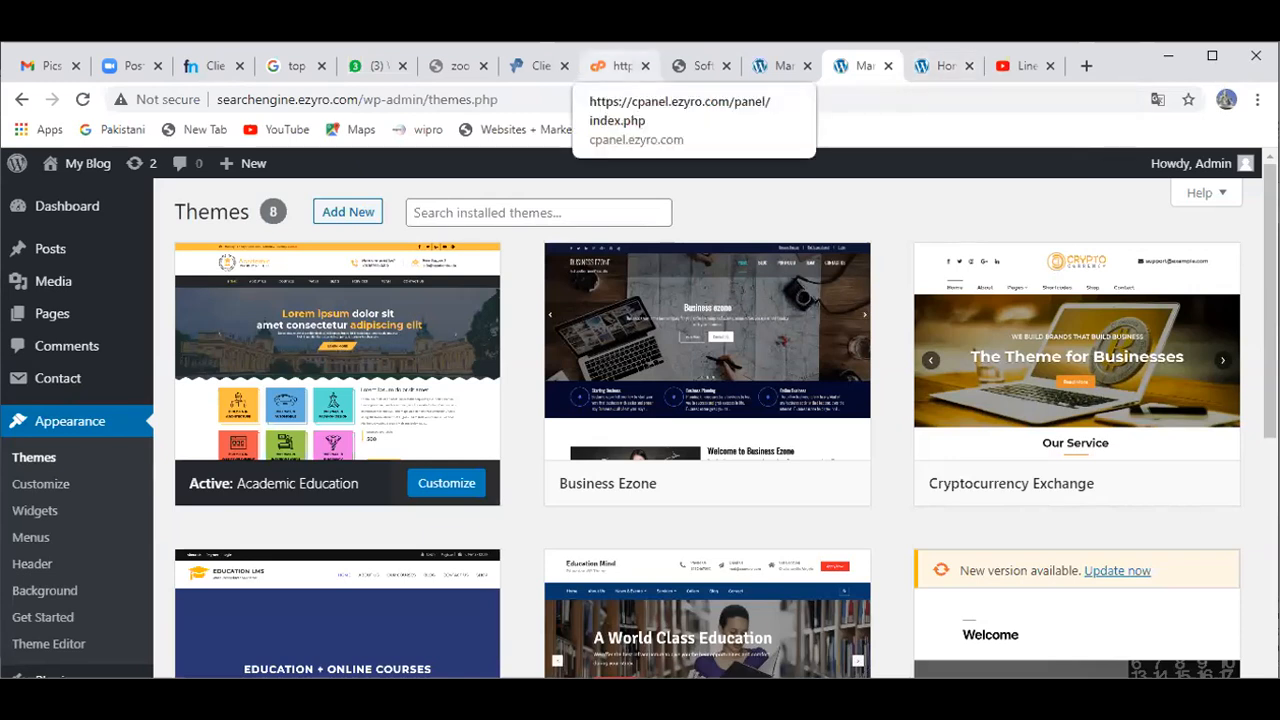
click(618, 66)
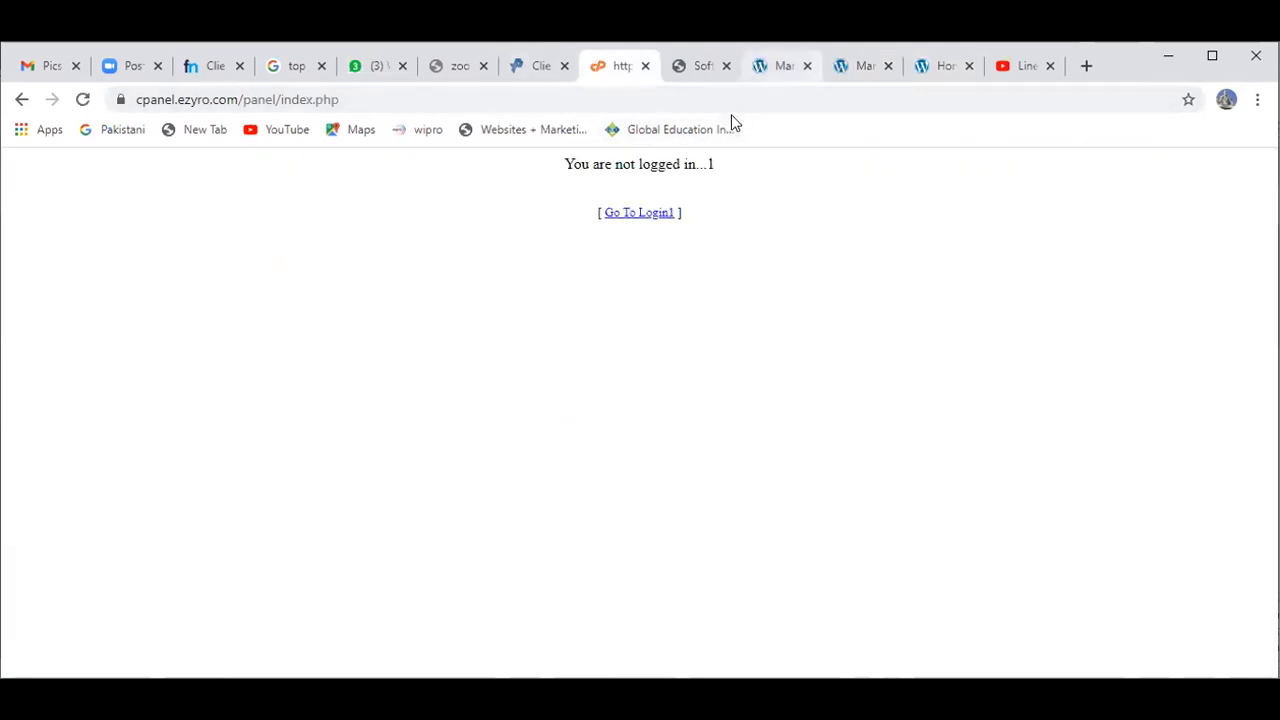
click(938, 66)
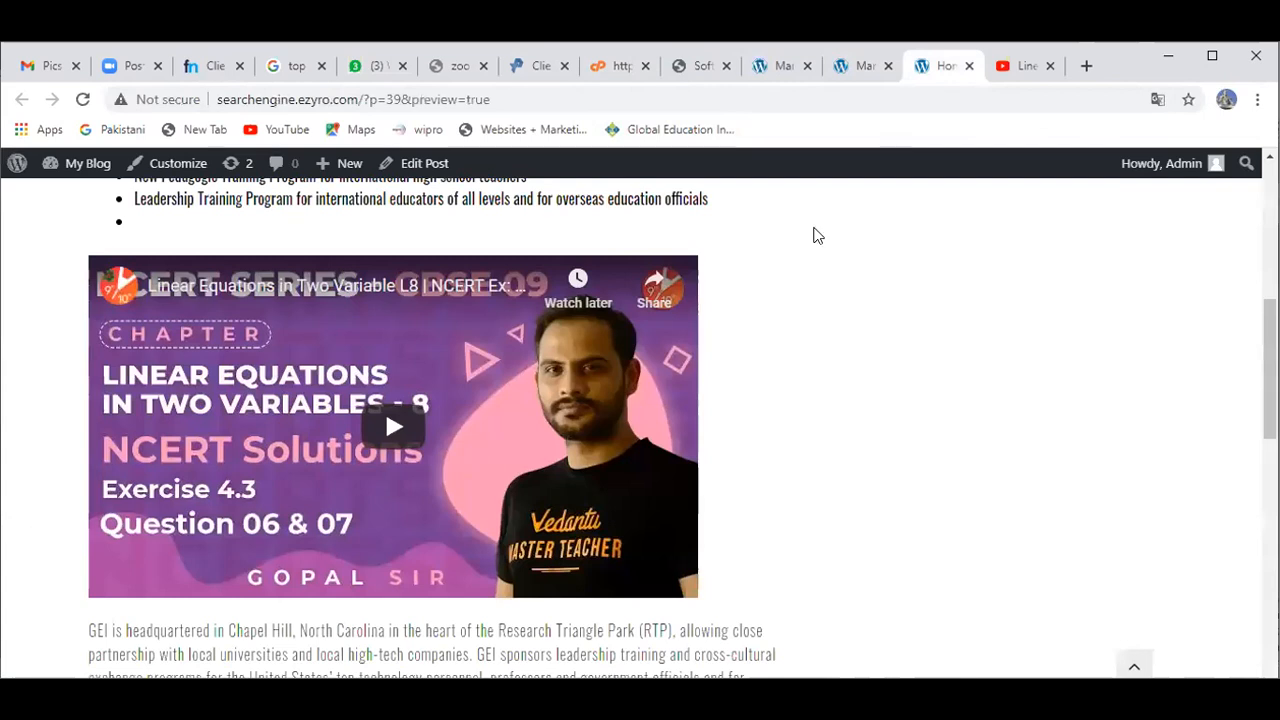
click(866, 67)
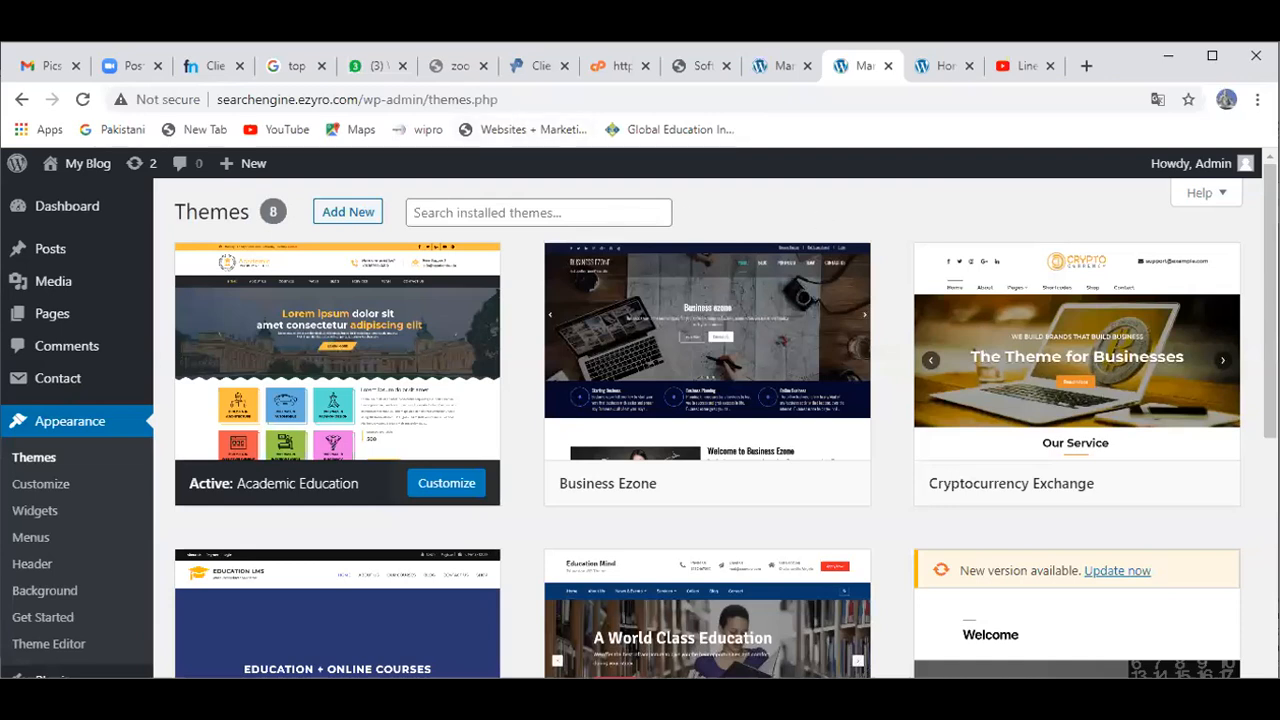
Step: Start a new post from + New › Post, then go back to the Academic Education Customizer
mouse_move(240, 170)
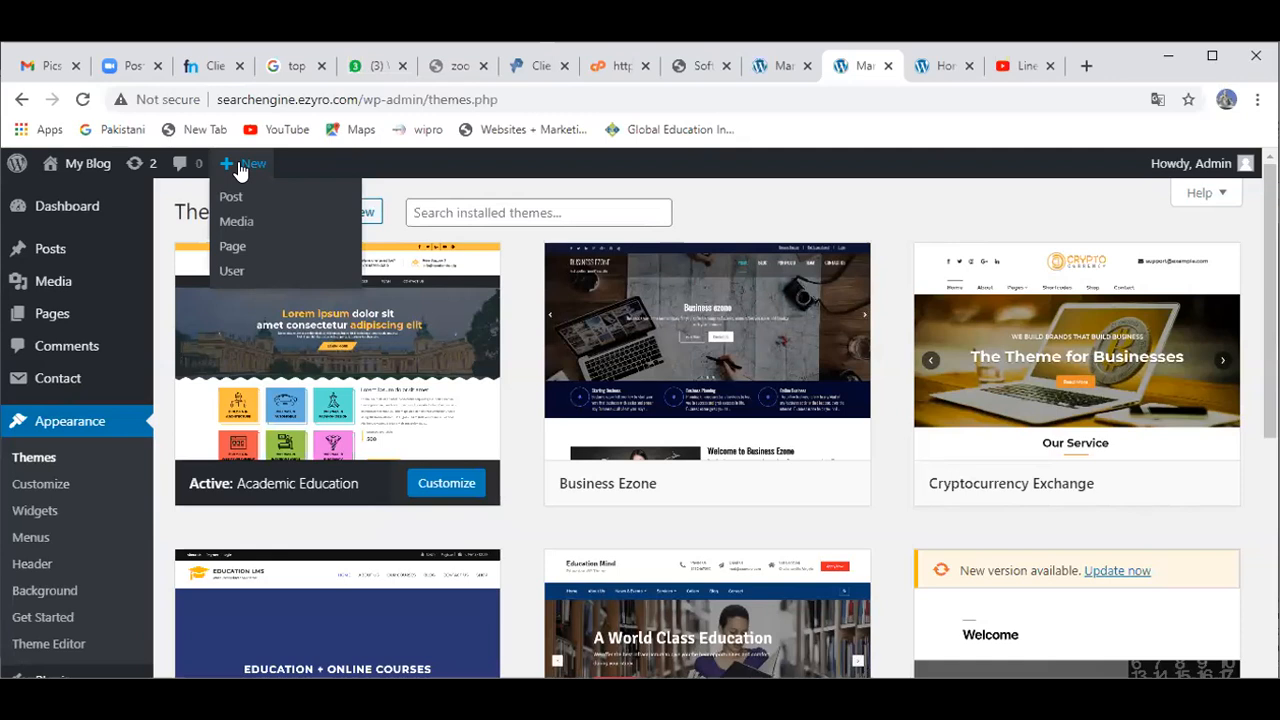
click(242, 200)
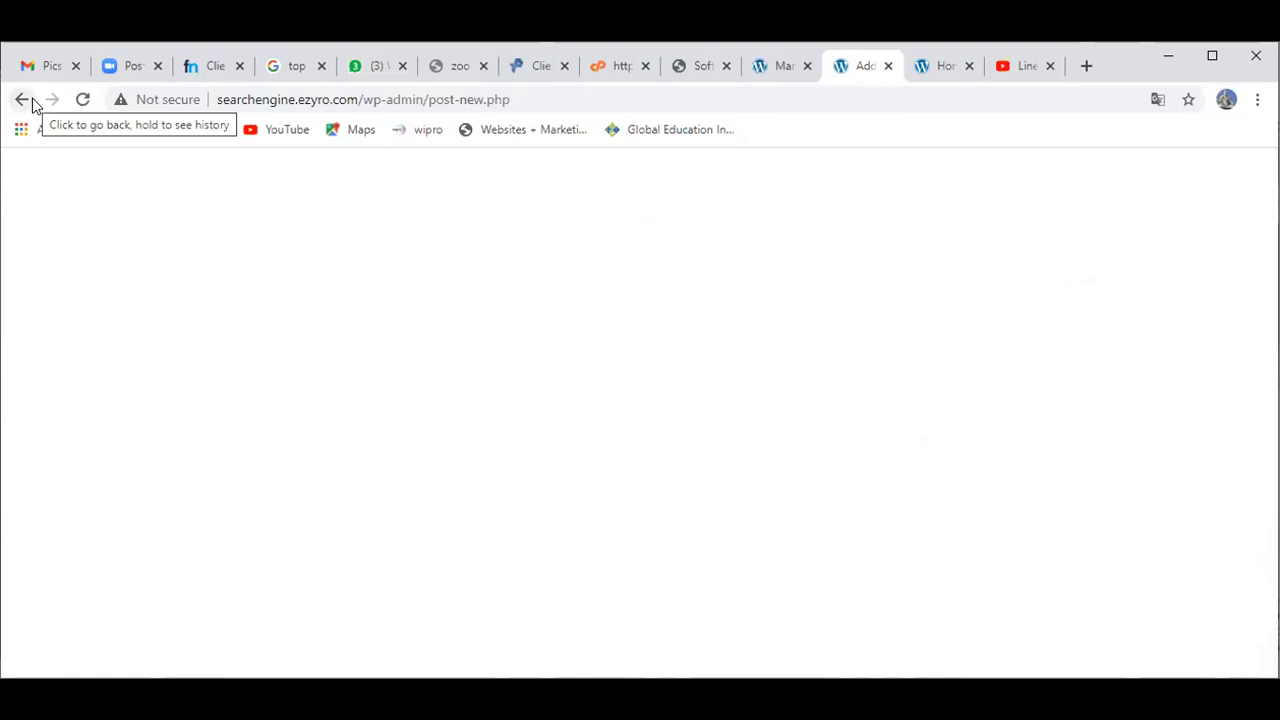
click(31, 99)
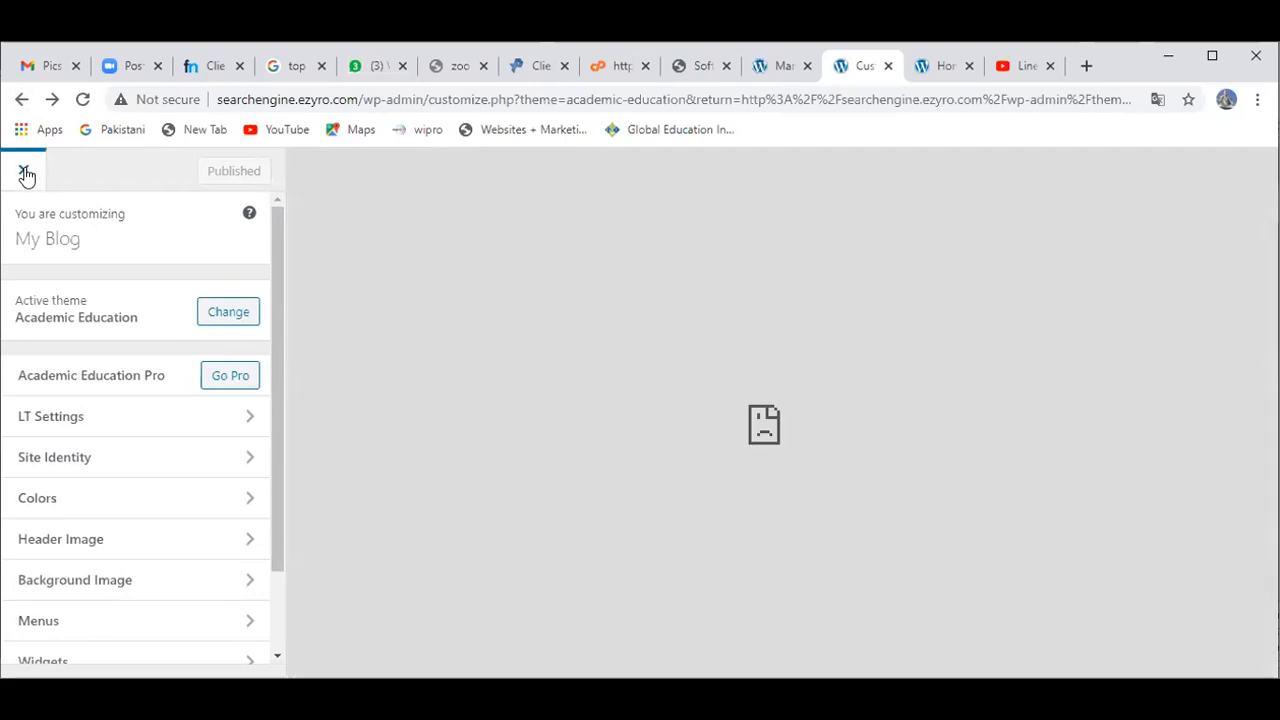
Step: Close the Customizer, visit the live My Blog site, and open the full Home post
click(25, 173)
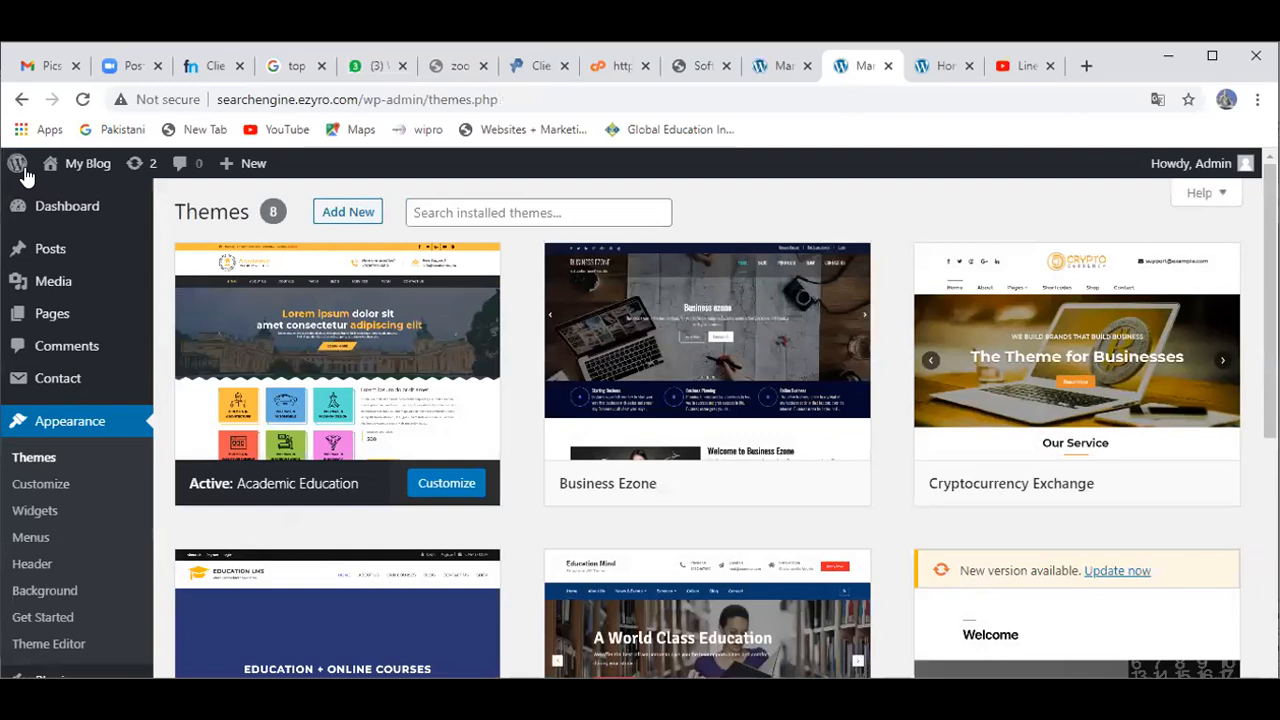
click(80, 195)
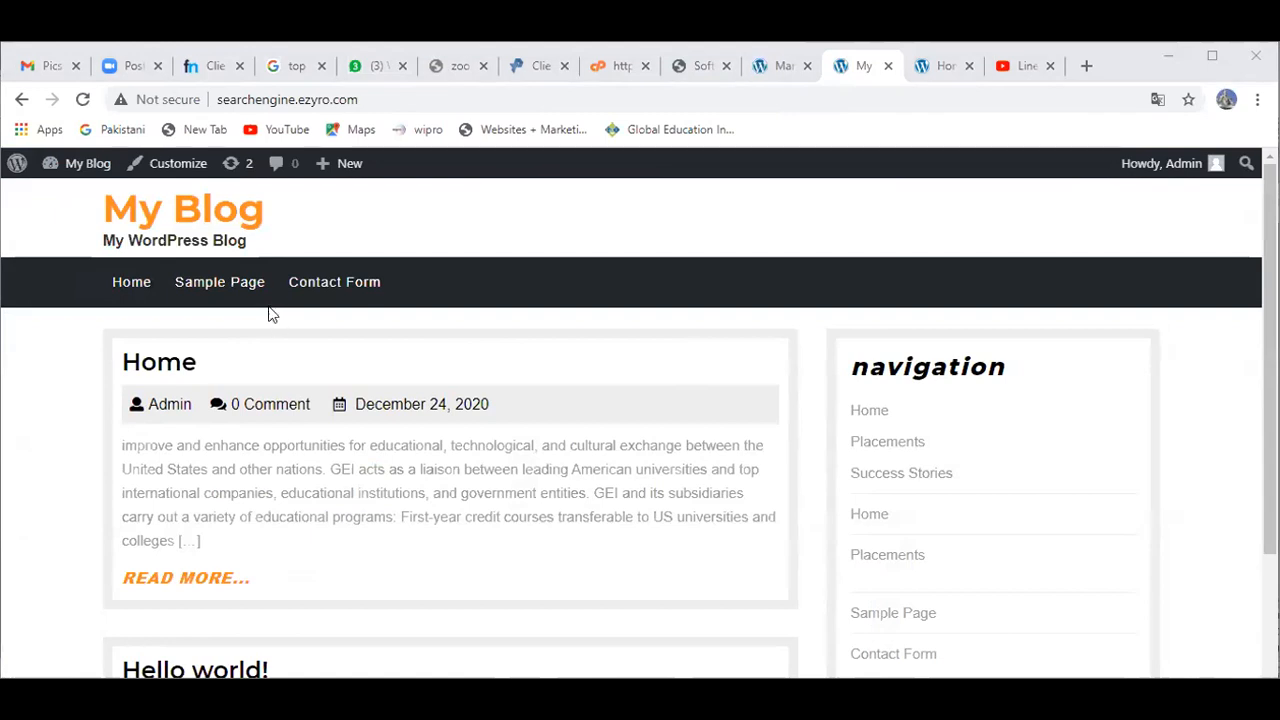
click(131, 299)
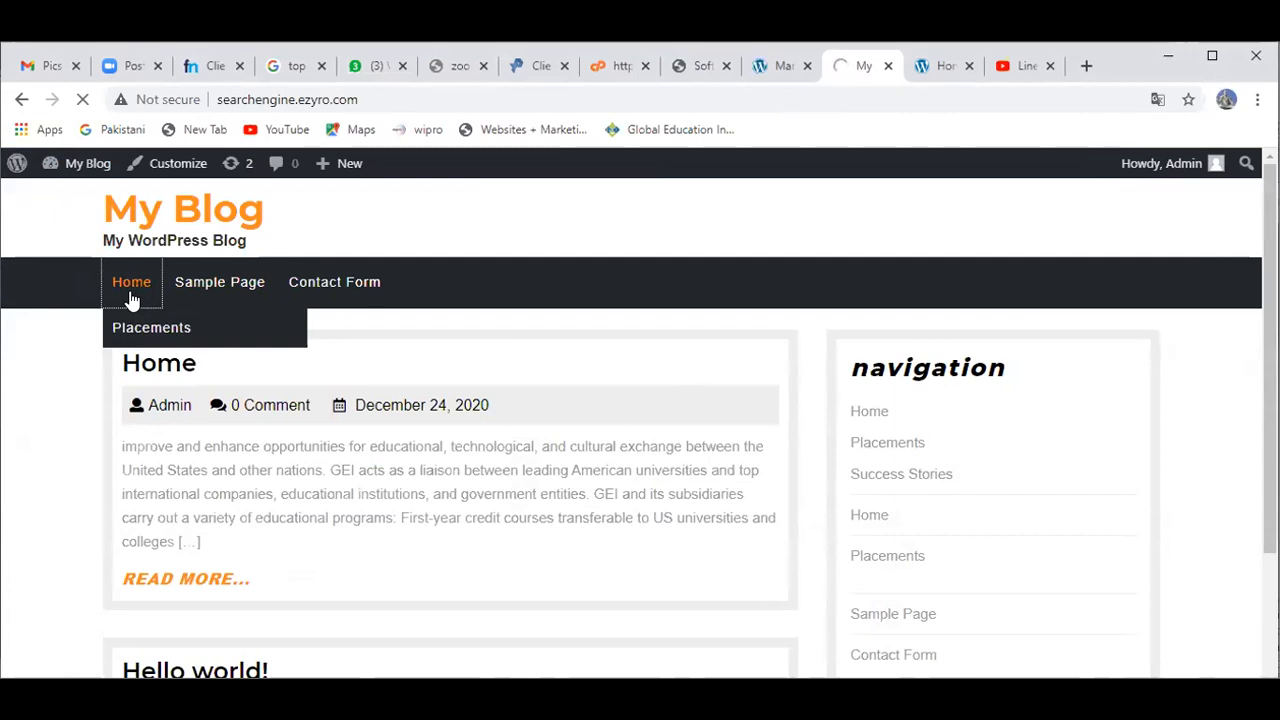
click(188, 378)
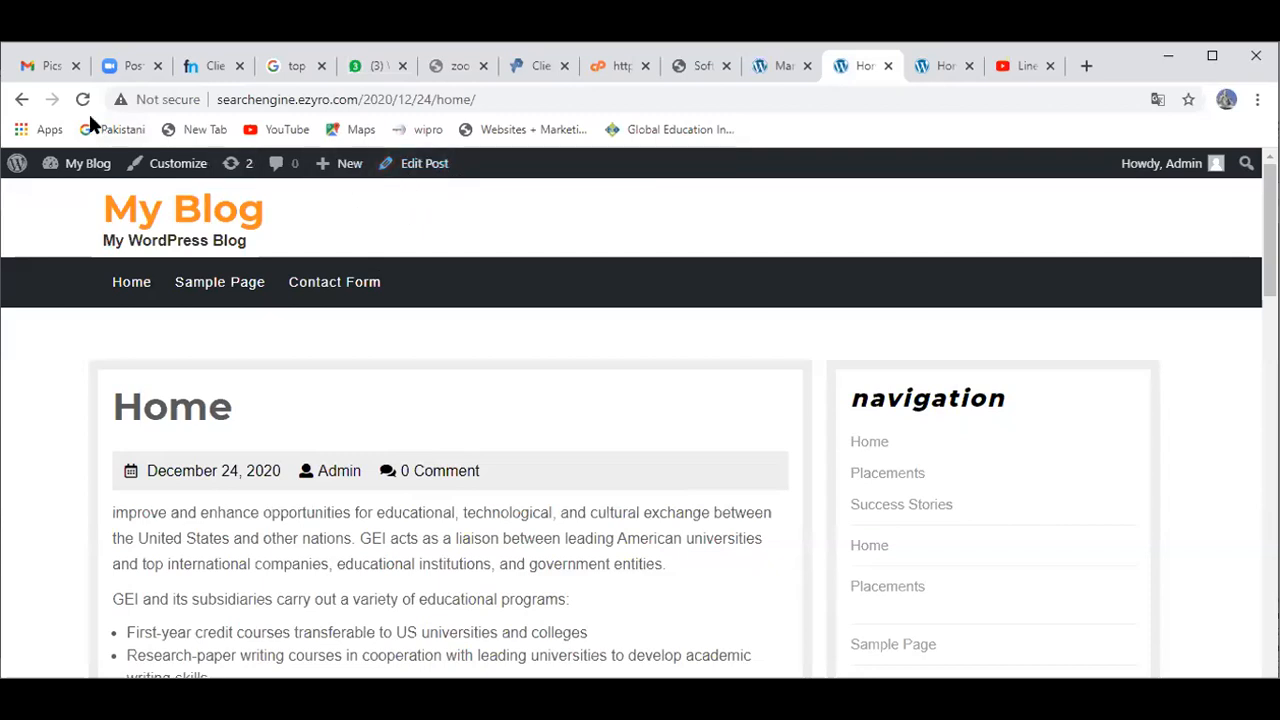
click(22, 102)
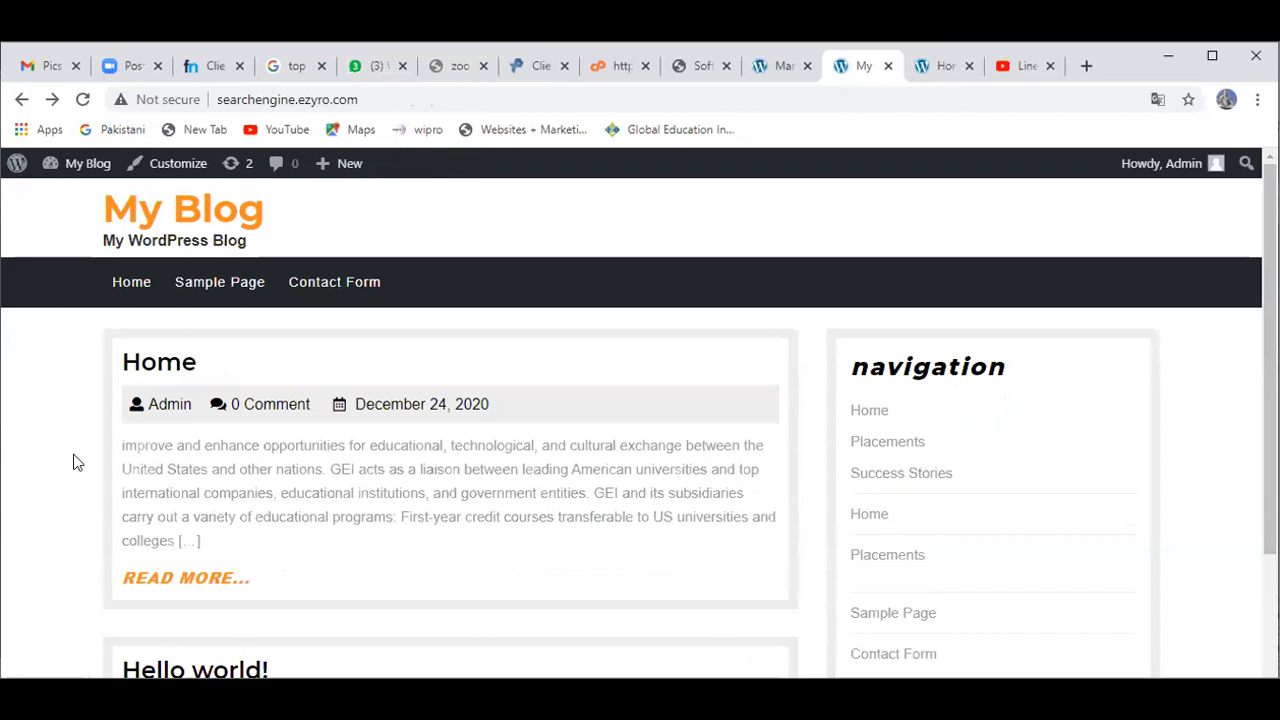
click(187, 584)
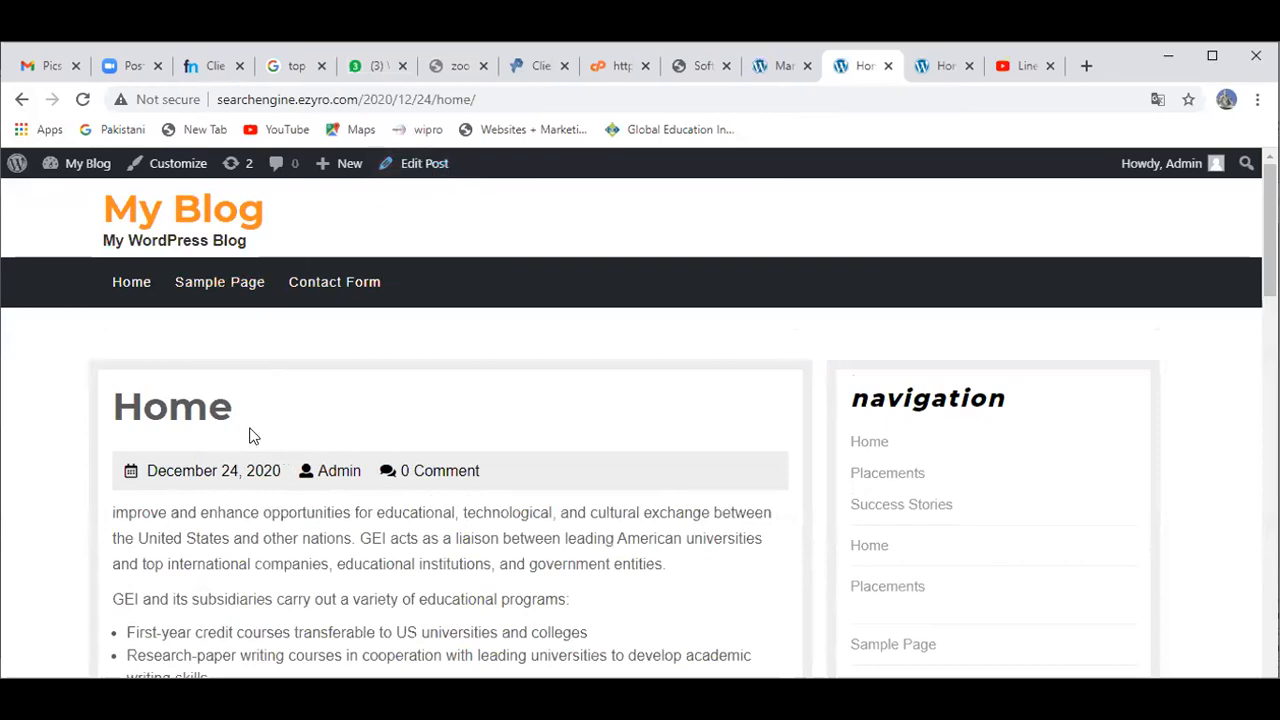
Step: Edit the Home post and open the block inserter between its first two paragraphs
click(428, 172)
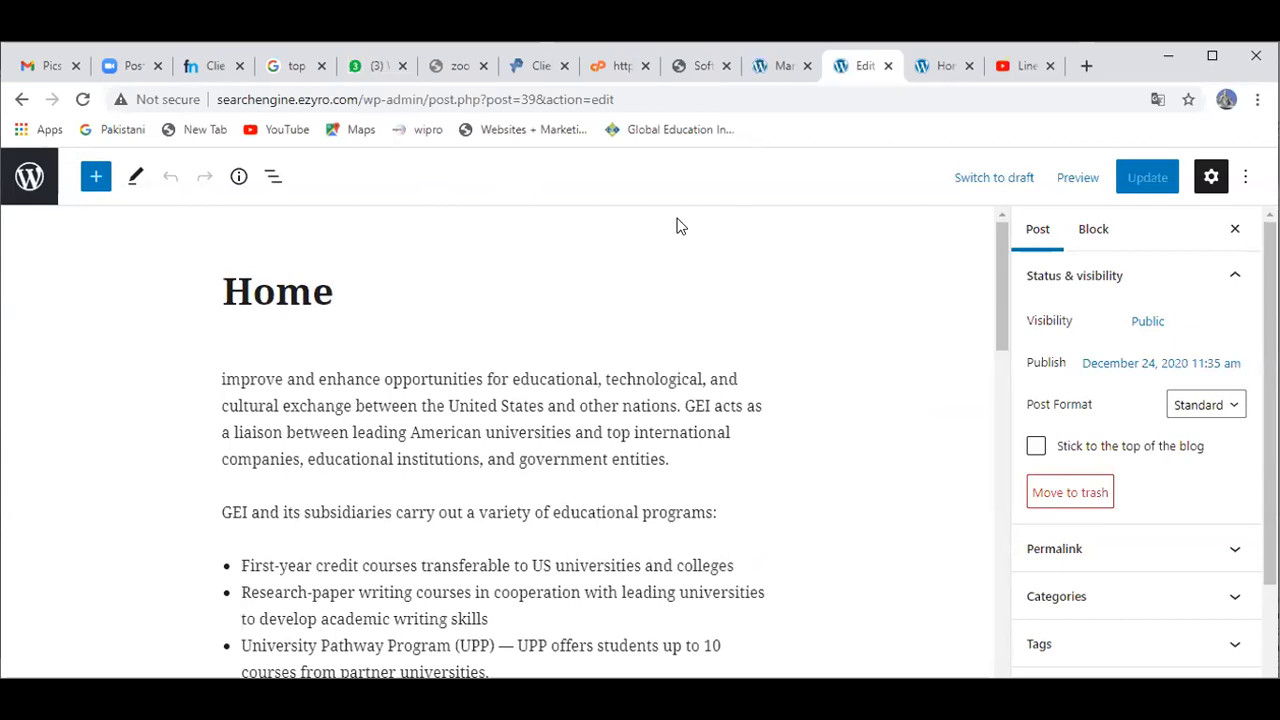
drag(1000, 352, 815, 389)
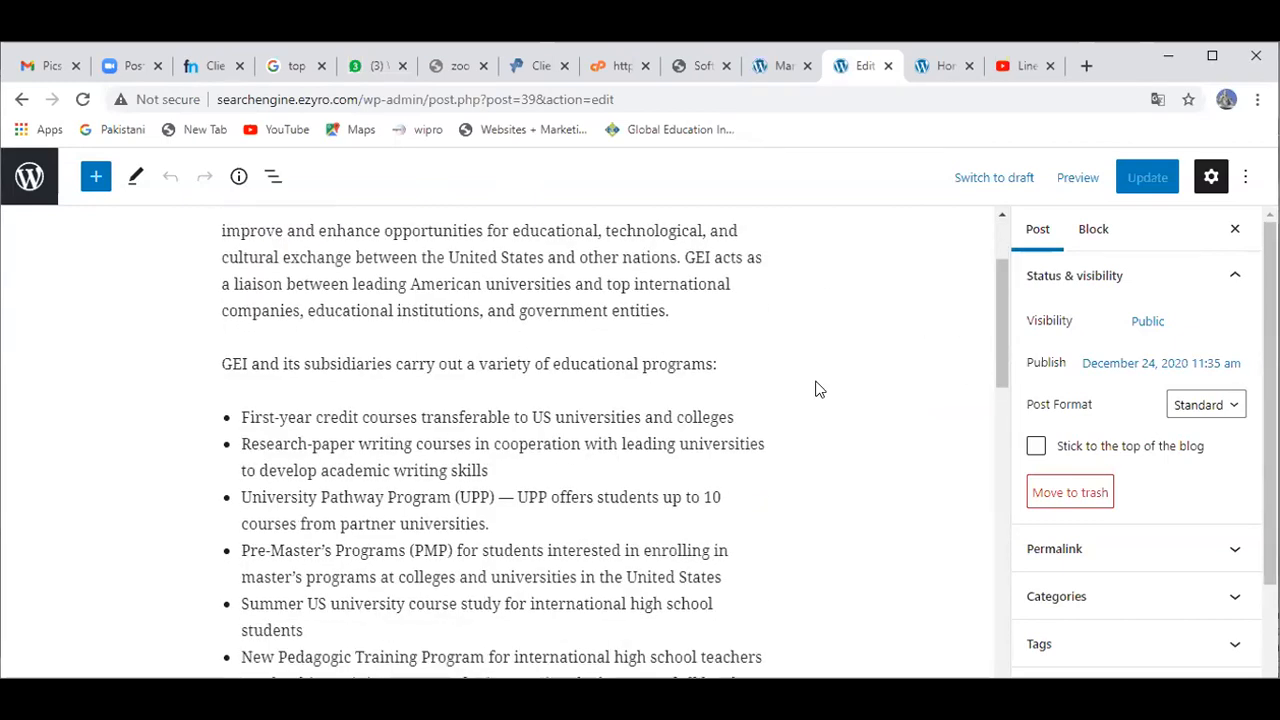
mouse_move(394, 349)
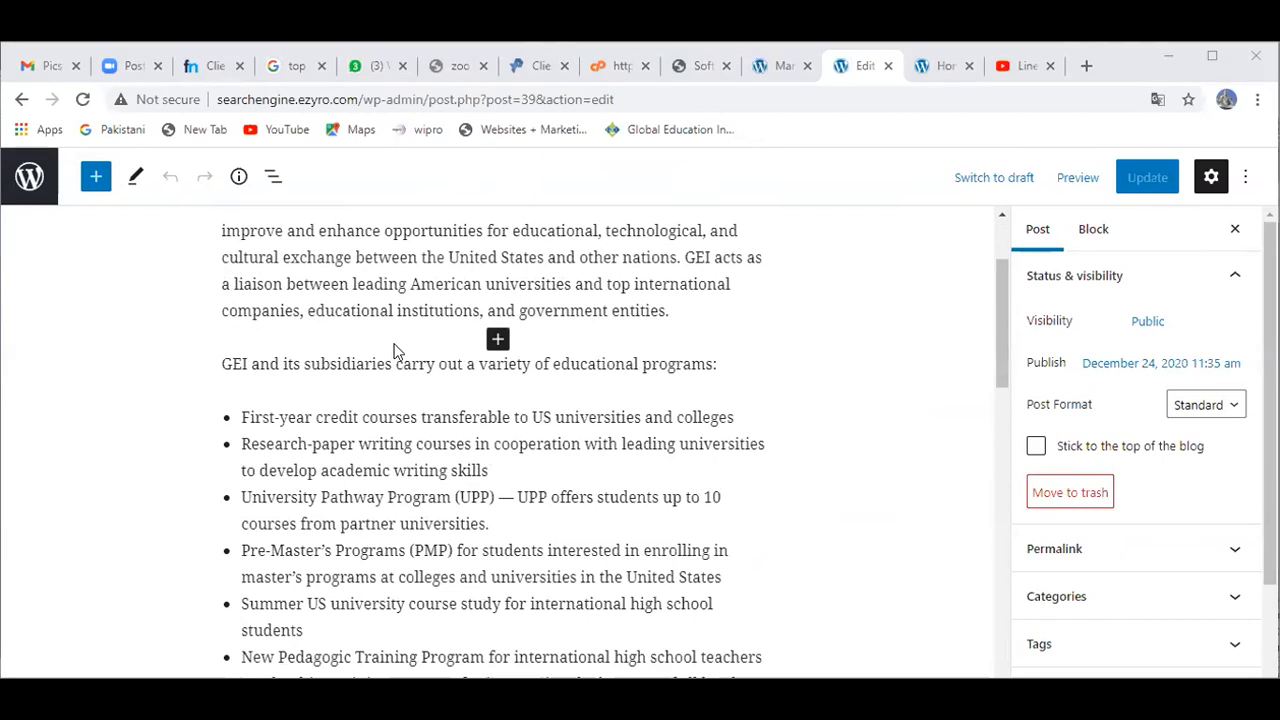
click(498, 343)
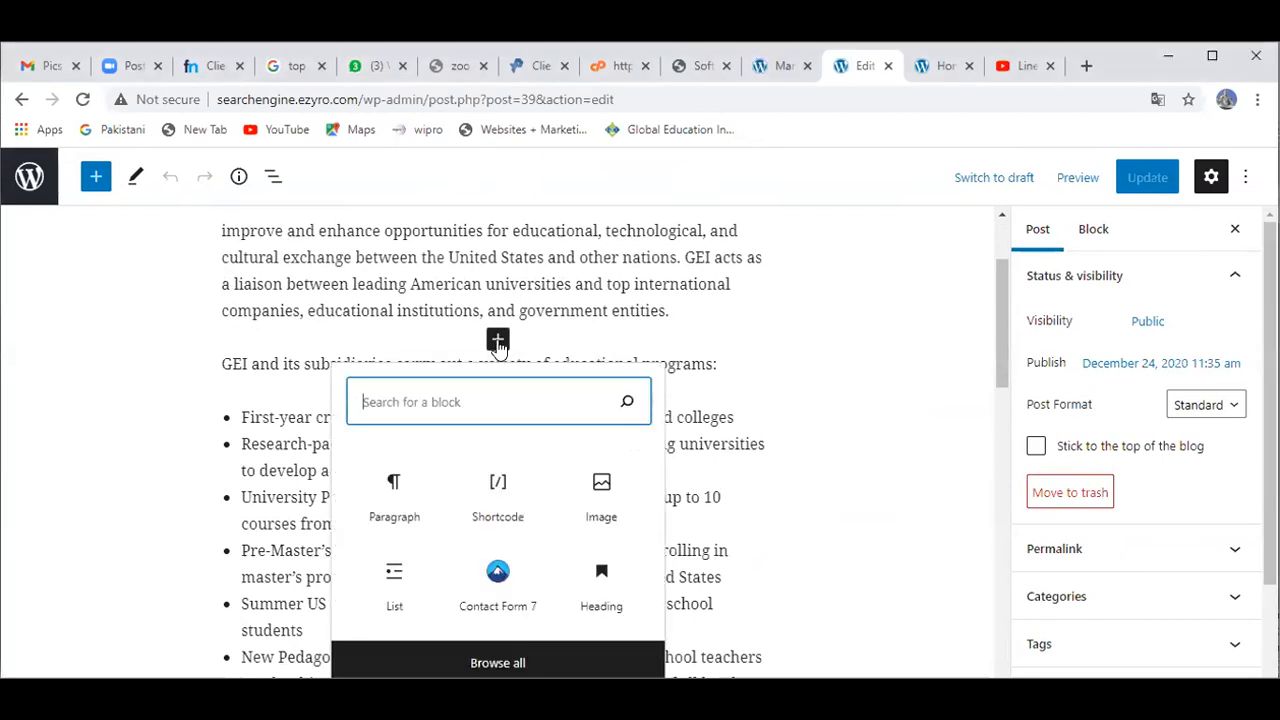
Step: Add an Image block after the first paragraph holding the uploaded D3 laptop video-call photo
click(585, 512)
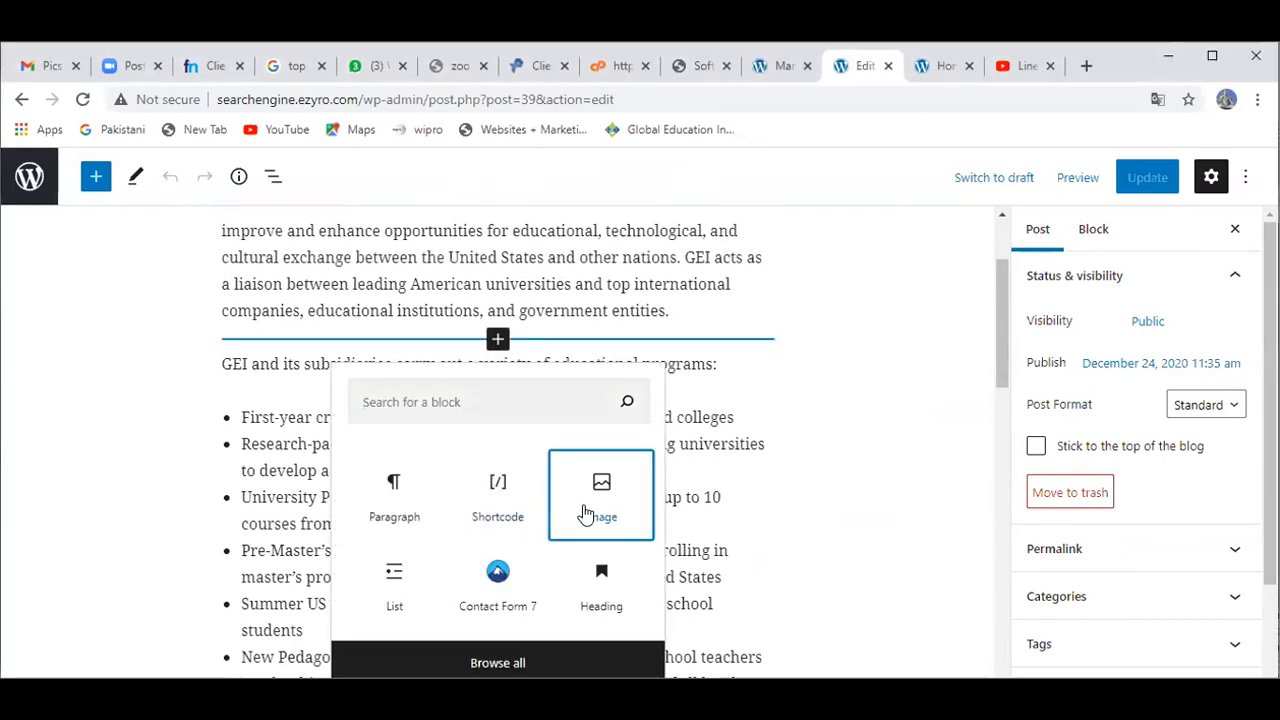
click(585, 512)
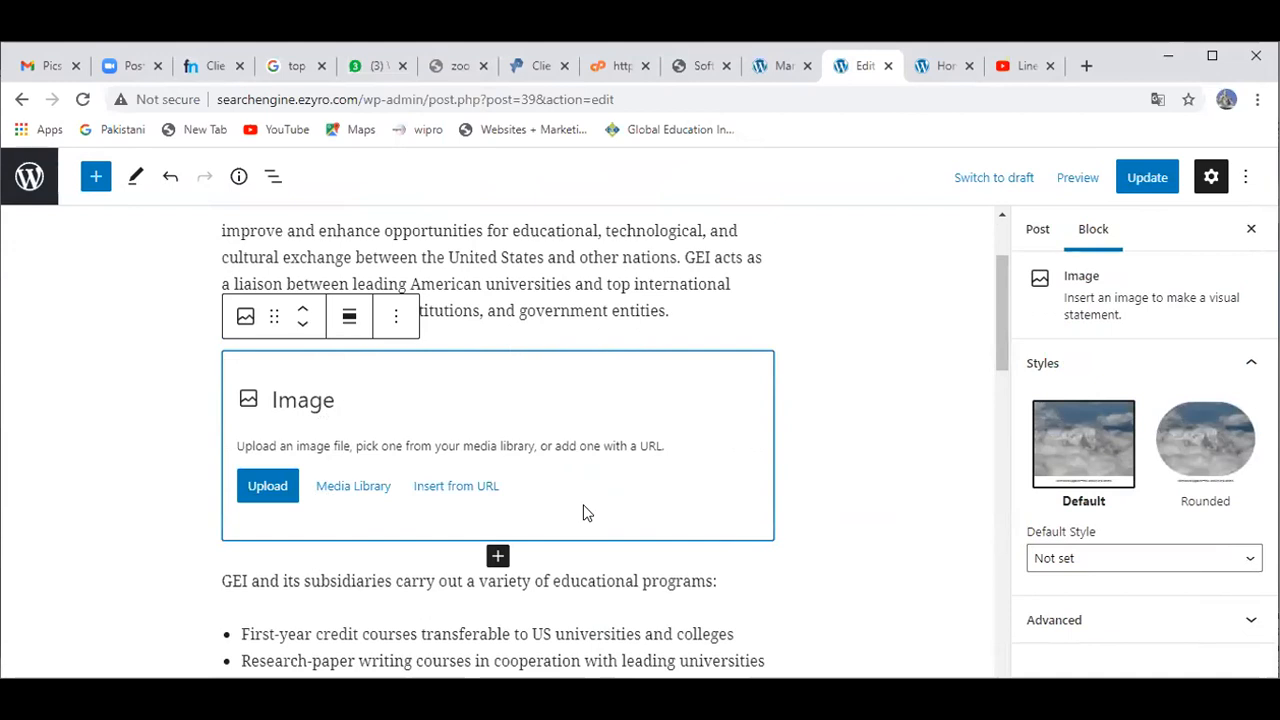
click(274, 486)
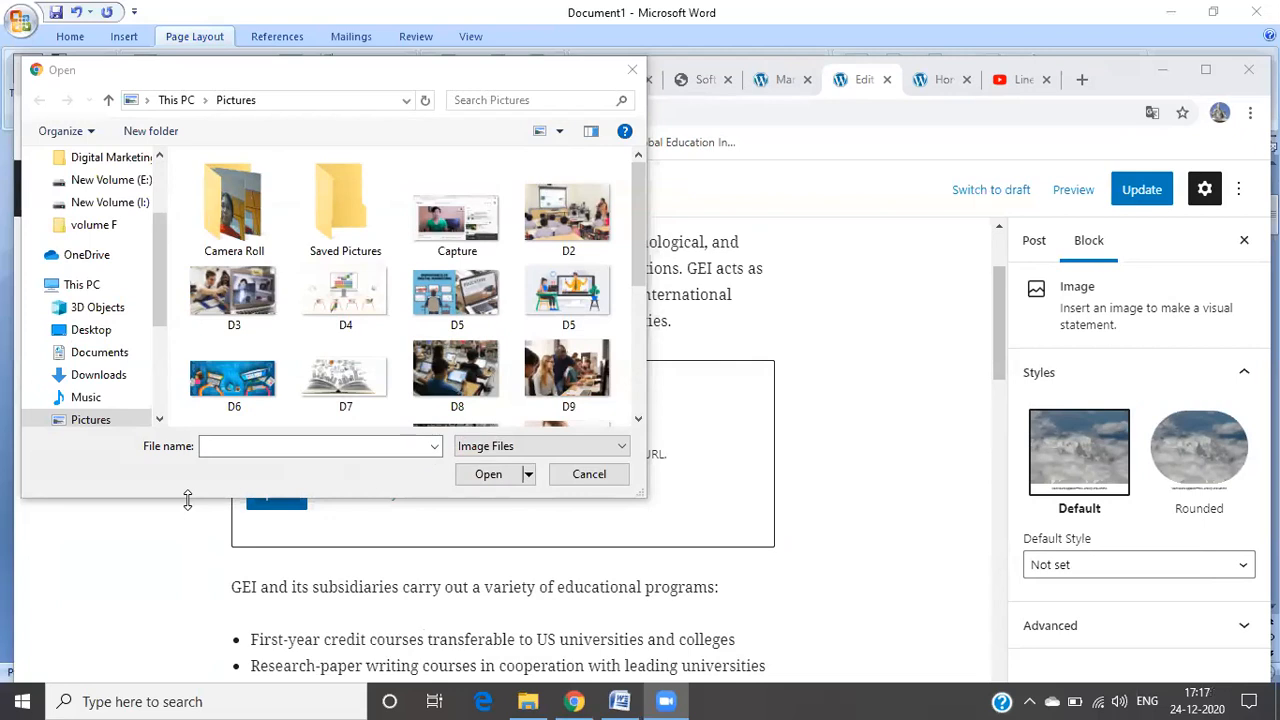
click(252, 318)
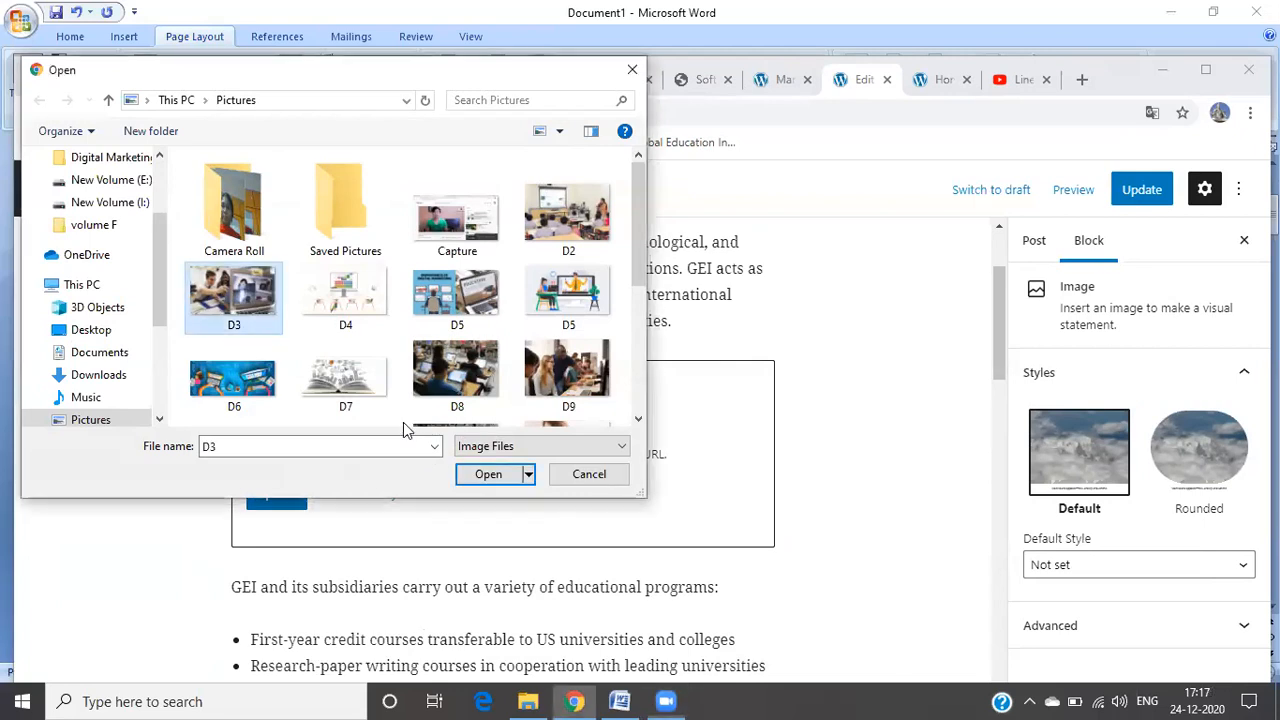
click(486, 476)
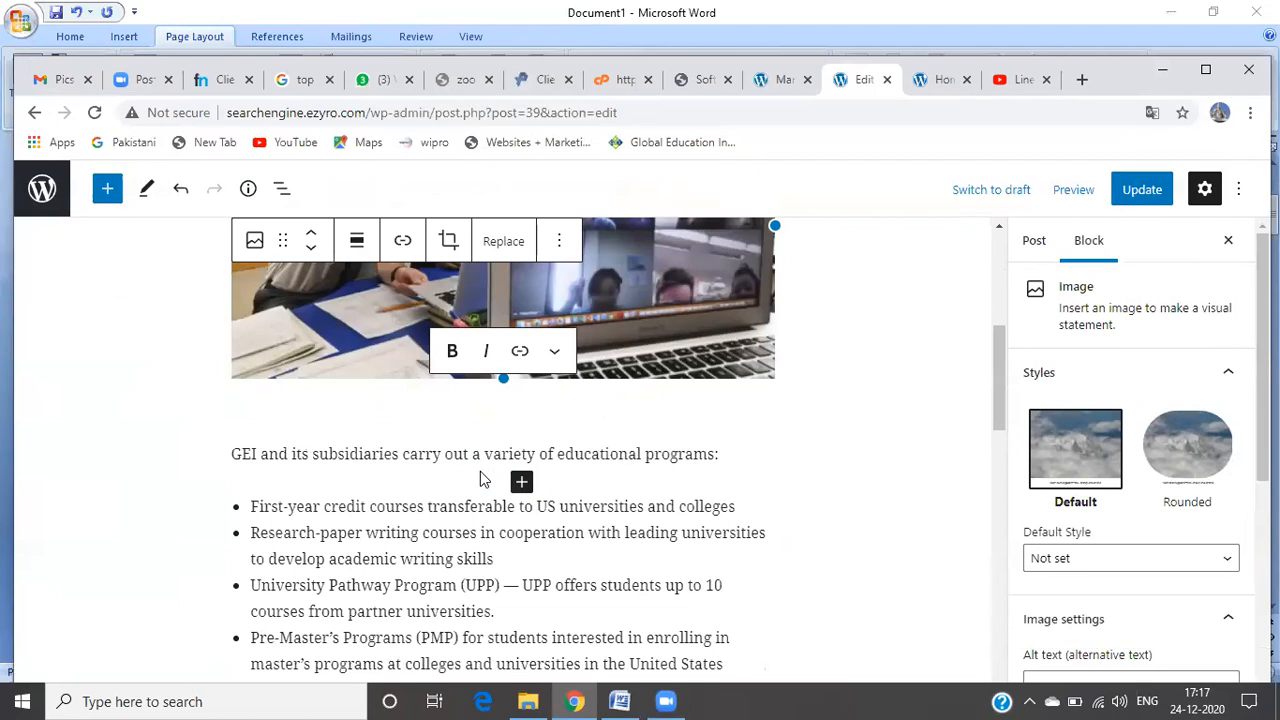
click(107, 437)
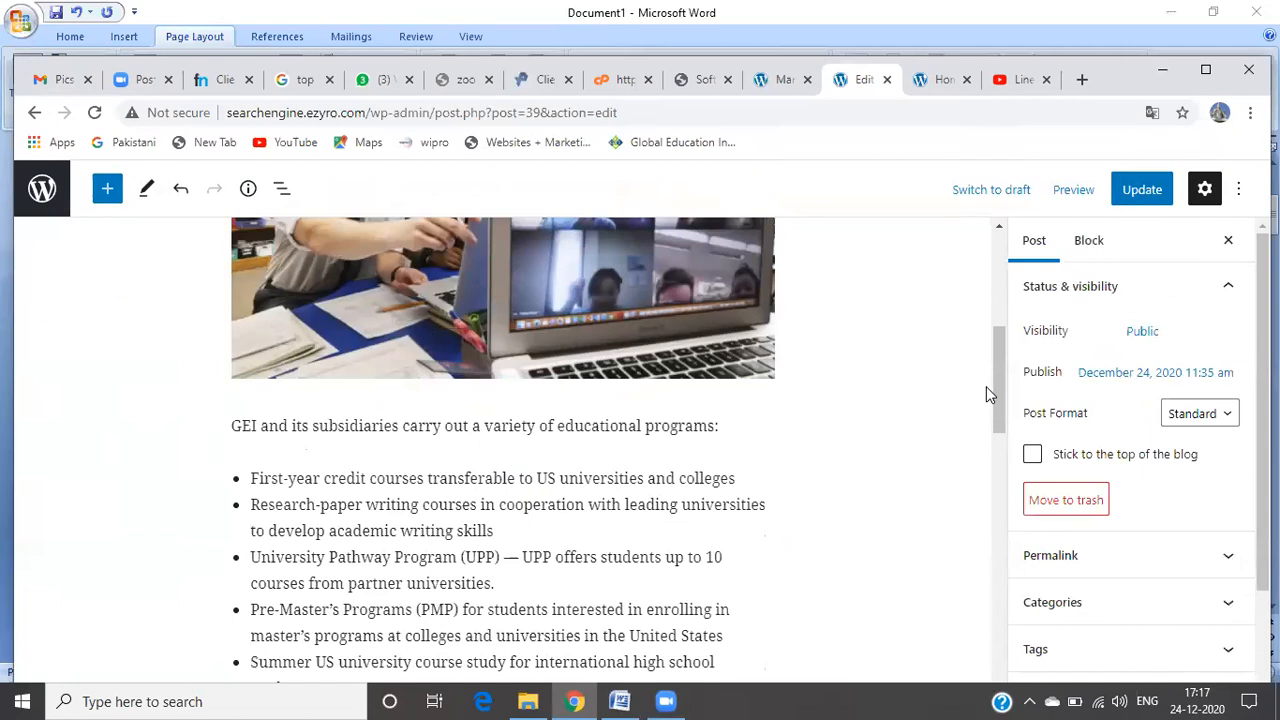
Step: Update the Home post so the live version shows the laptop photo above the GEI programs text
click(1143, 200)
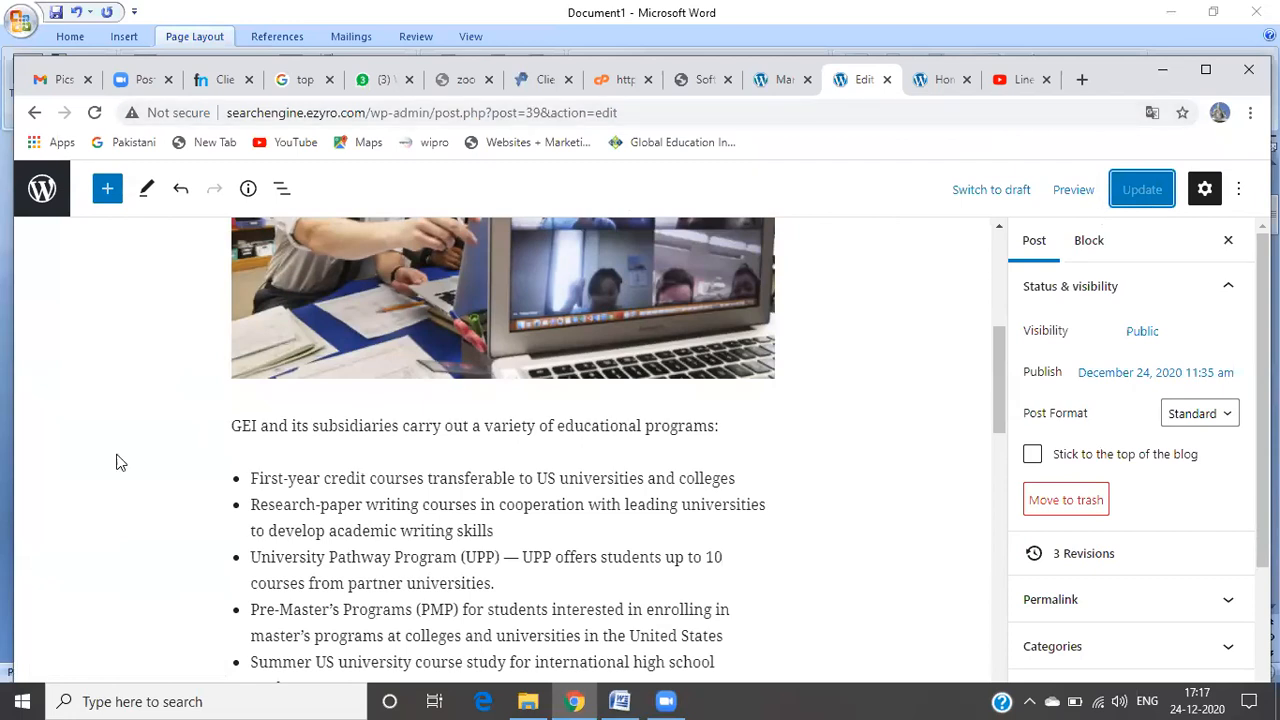
Step: Return to the live Home post and scroll through its GEI introductory text and photo
click(36, 114)
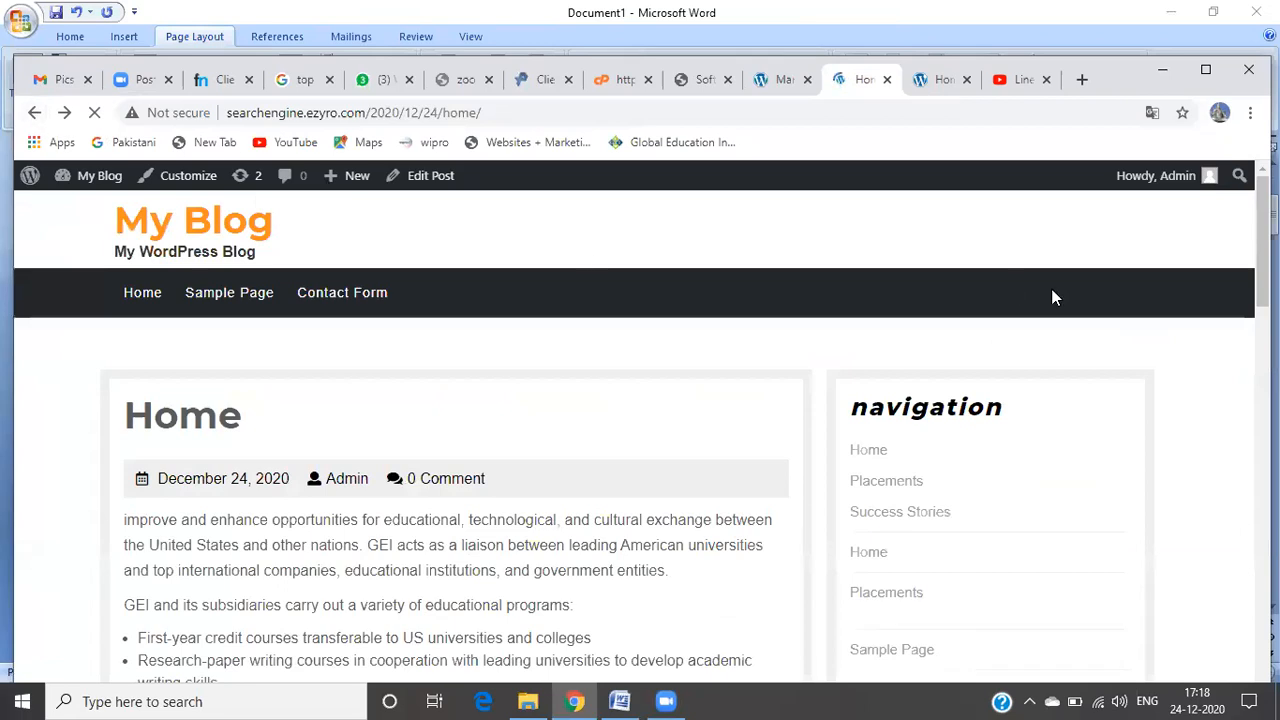
scroll(1263, 270, down, 1)
scroll(1263, 300, down, 5)
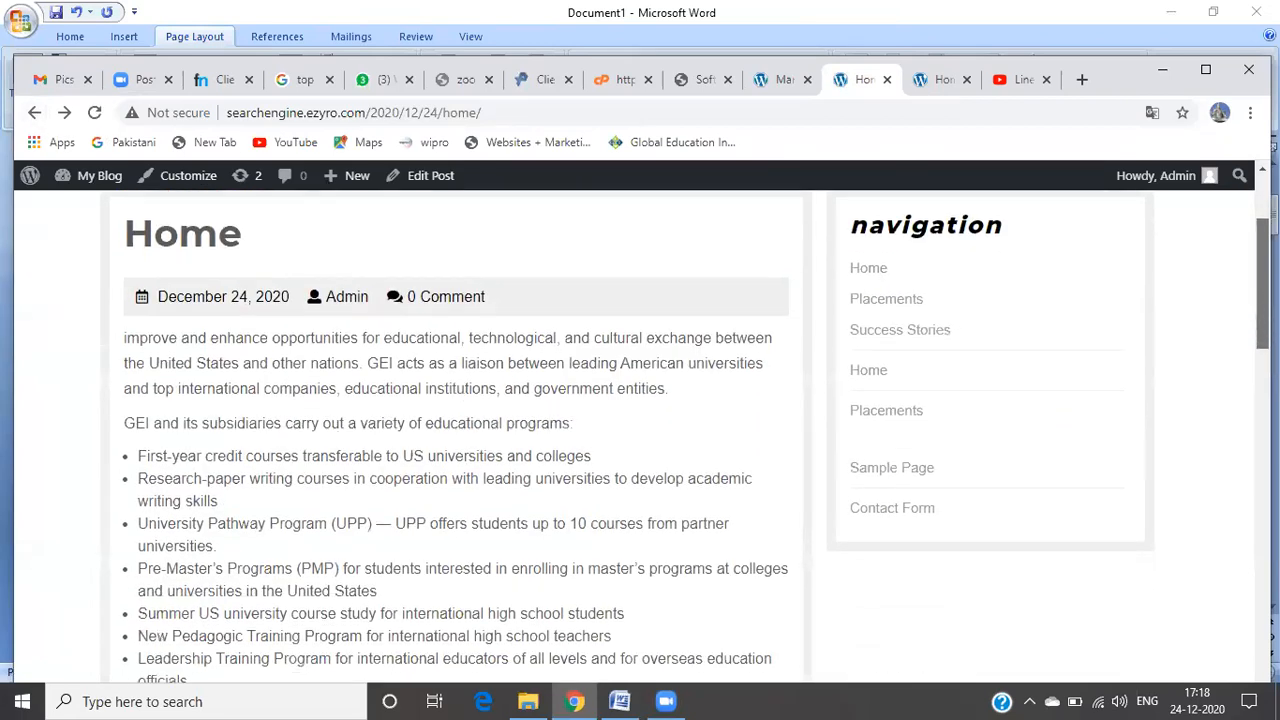
scroll(1263, 370, down, 9)
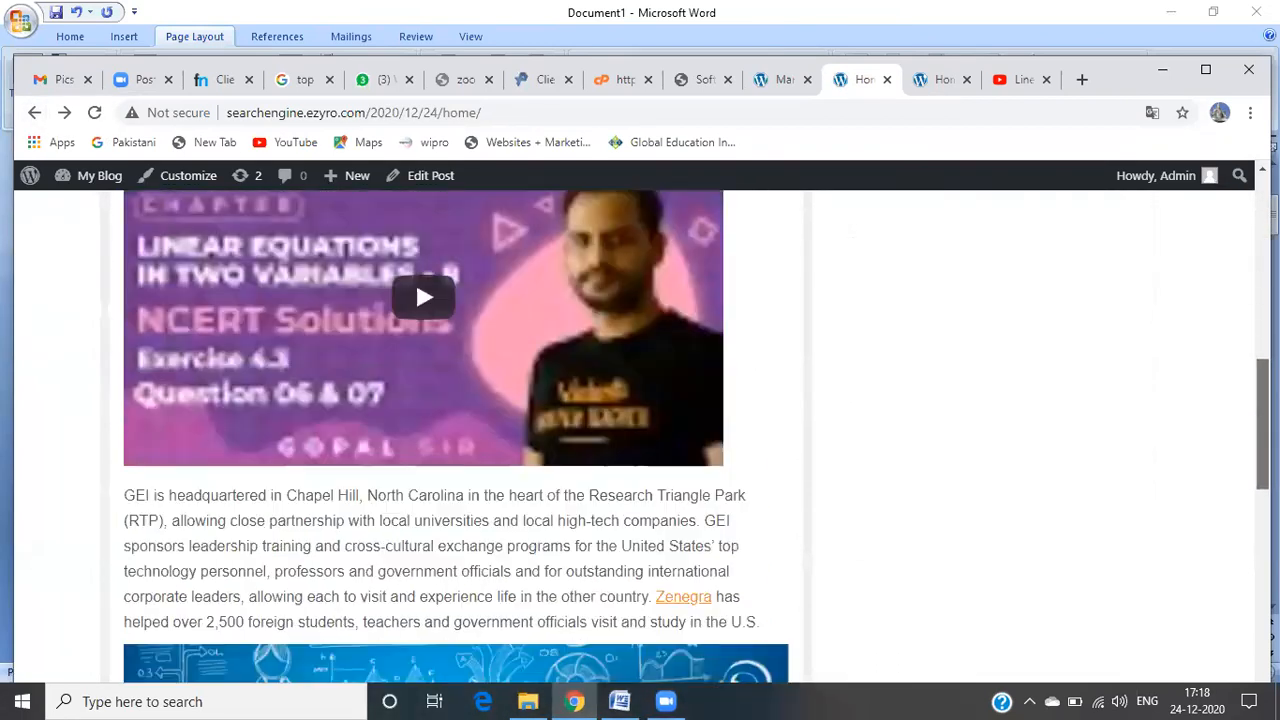
scroll(455, 430, down, 2)
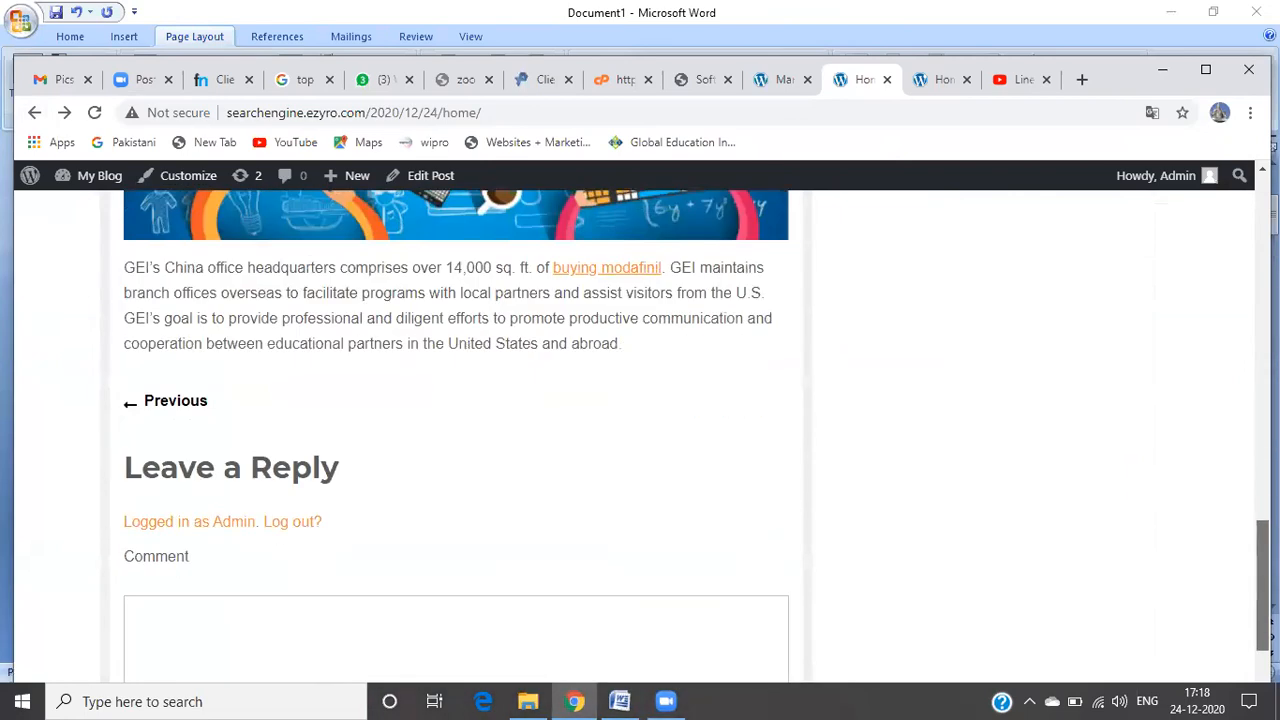
scroll(455, 430, up, 11)
scroll(415, 596, up, 5)
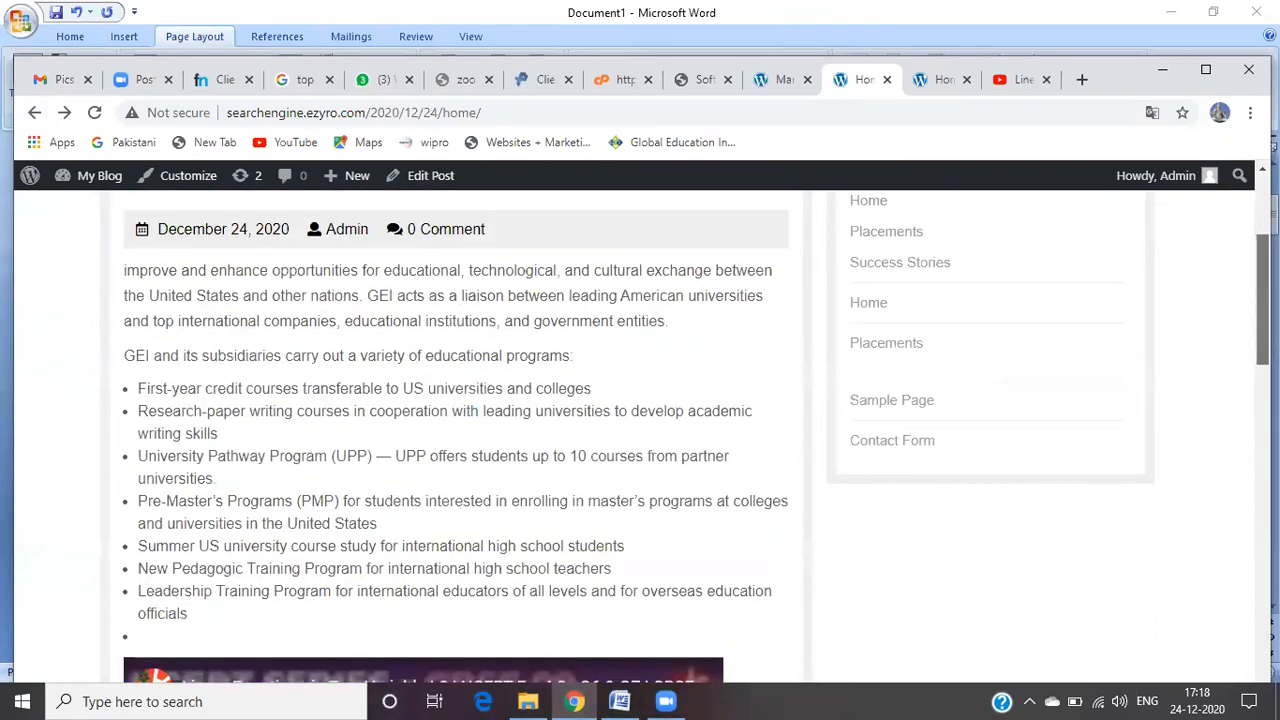
Step: Reload the Home post, check the laptop video-call photo, and scroll back to the top
click(94, 114)
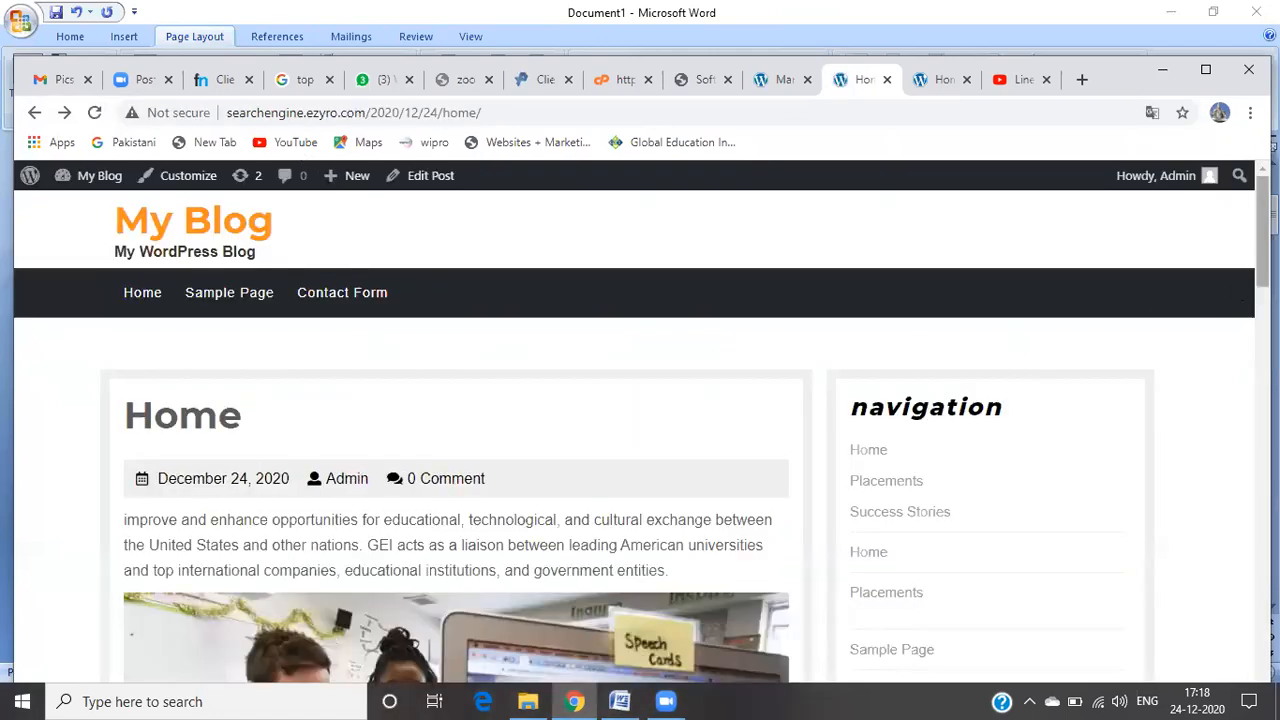
scroll(1014, 341, down, 2)
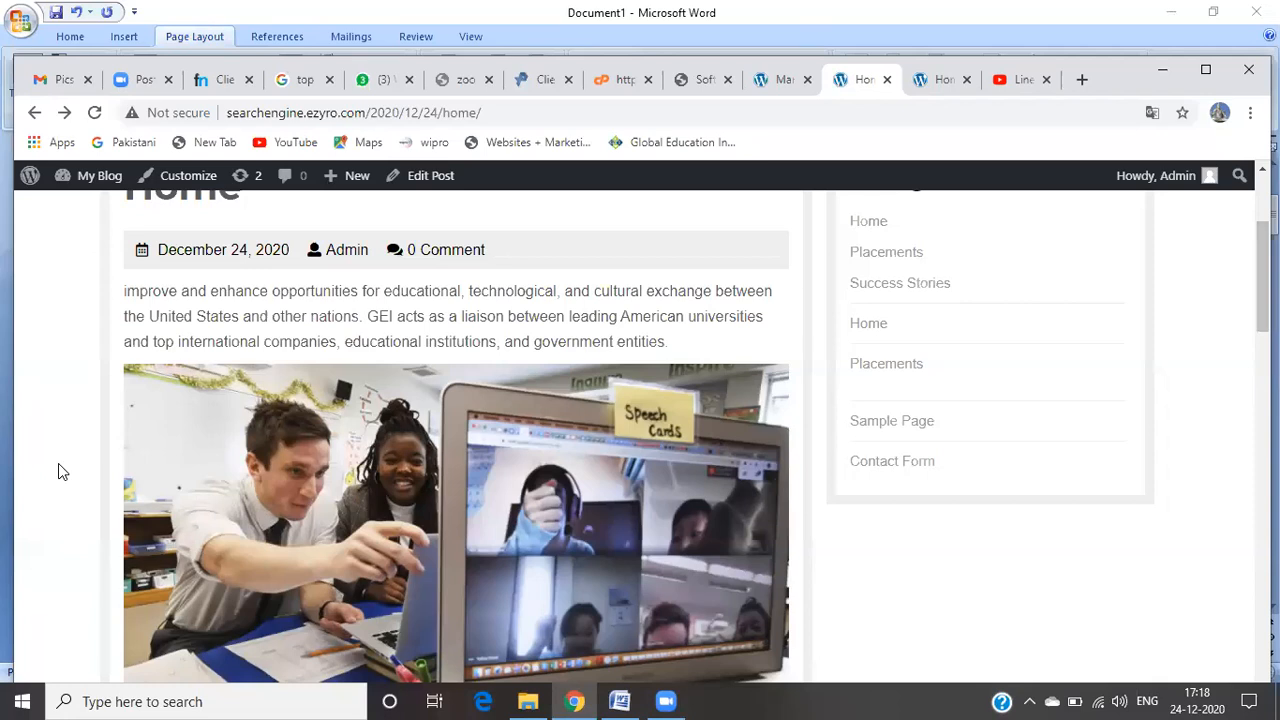
scroll(58, 465, down, 1)
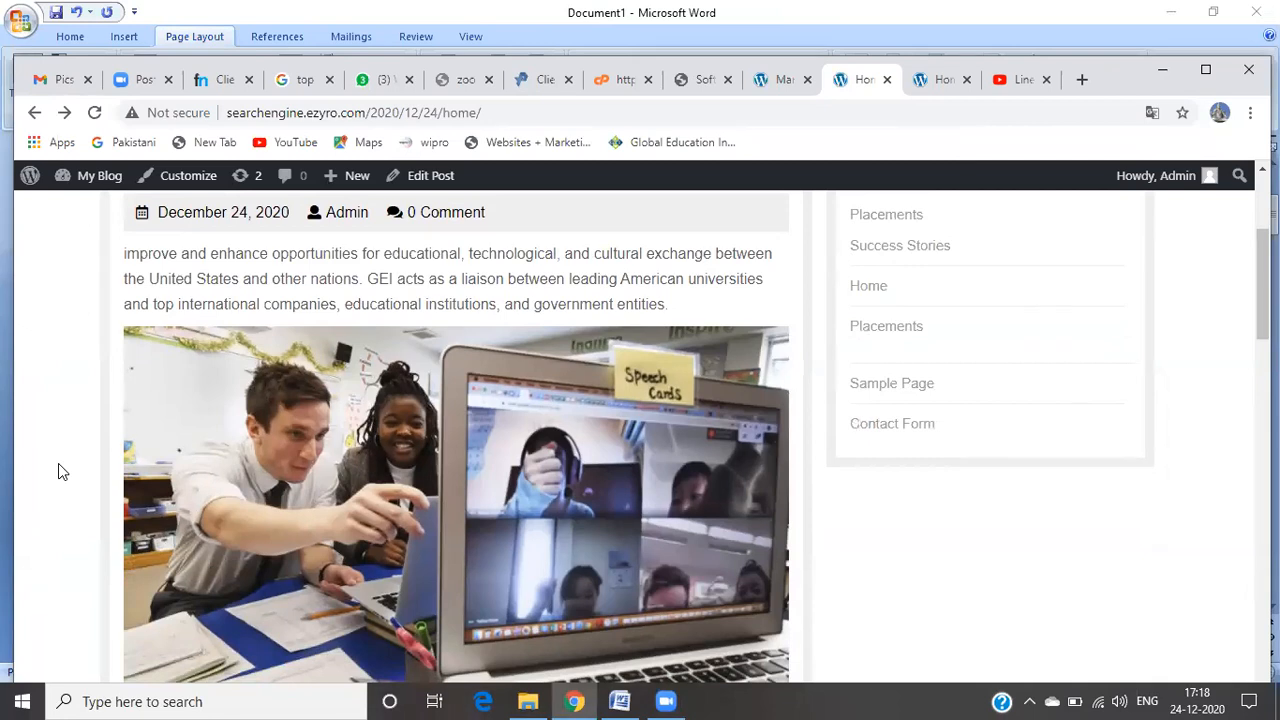
scroll(58, 465, up, 1)
scroll(58, 465, up, 2)
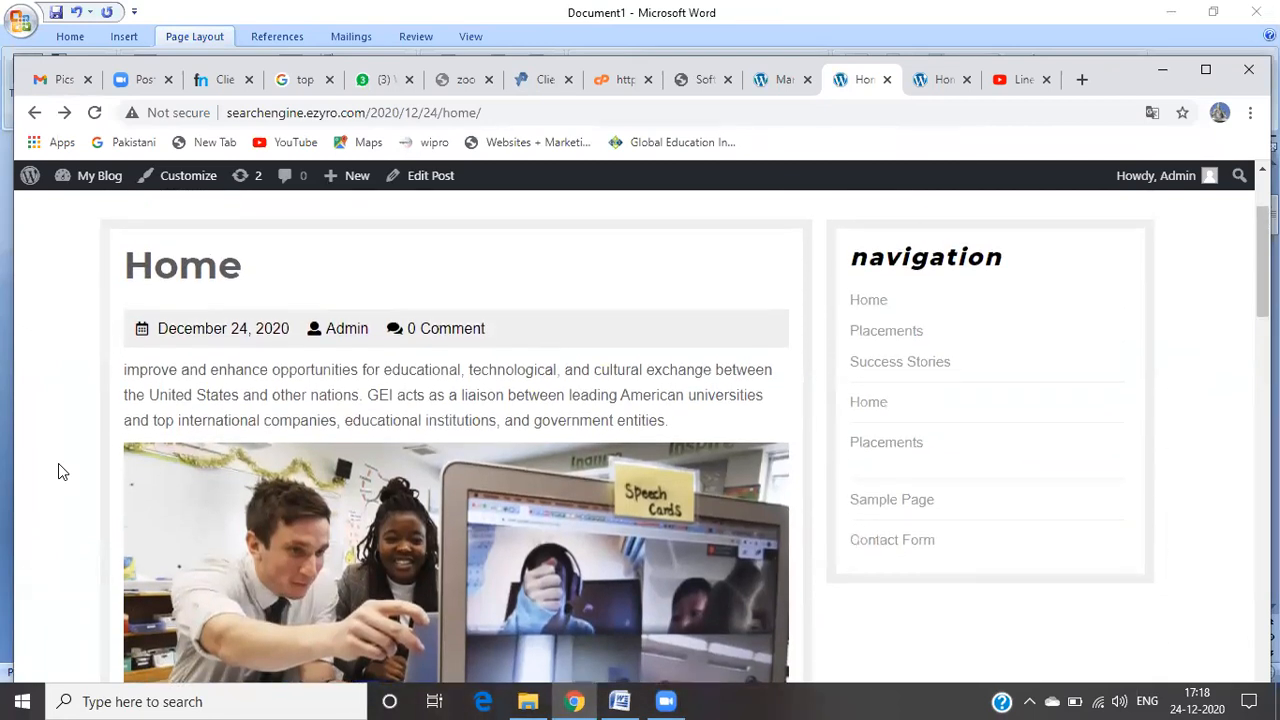
scroll(58, 472, up, 2)
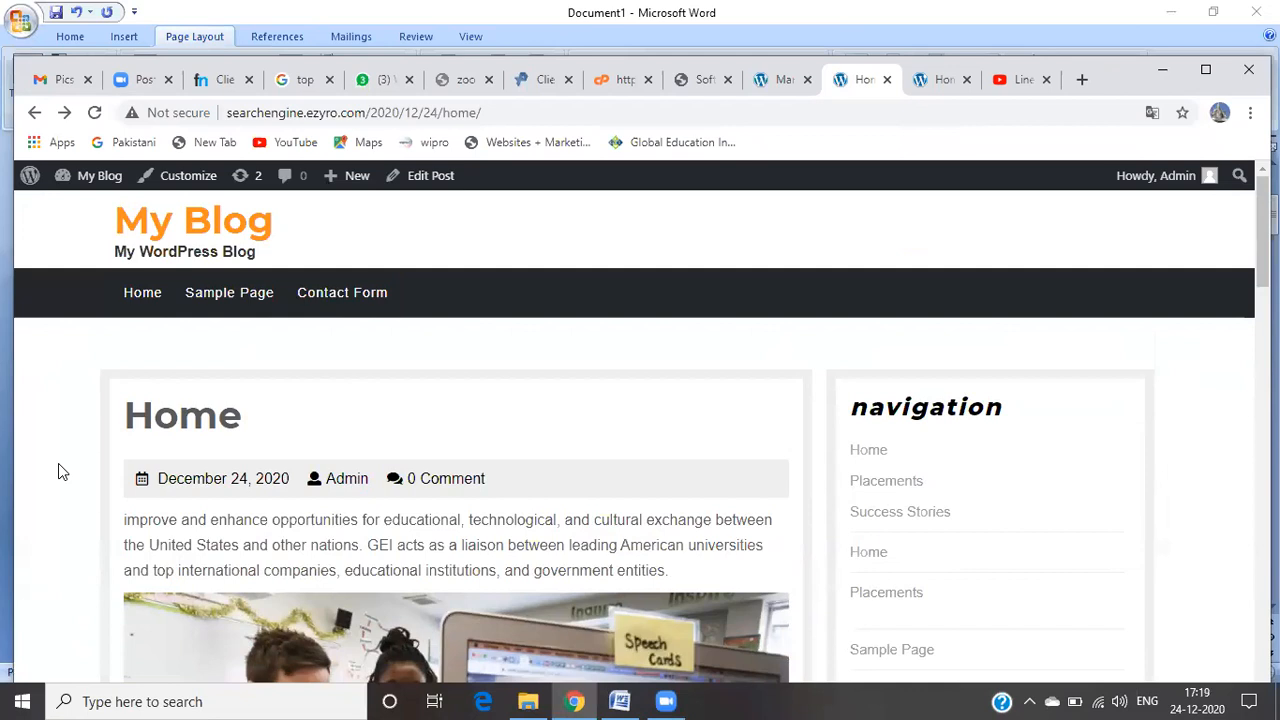
Step: Leave the live blog for the admin's About WordPress 5.6 page, heading toward the Media menu
click(31, 183)
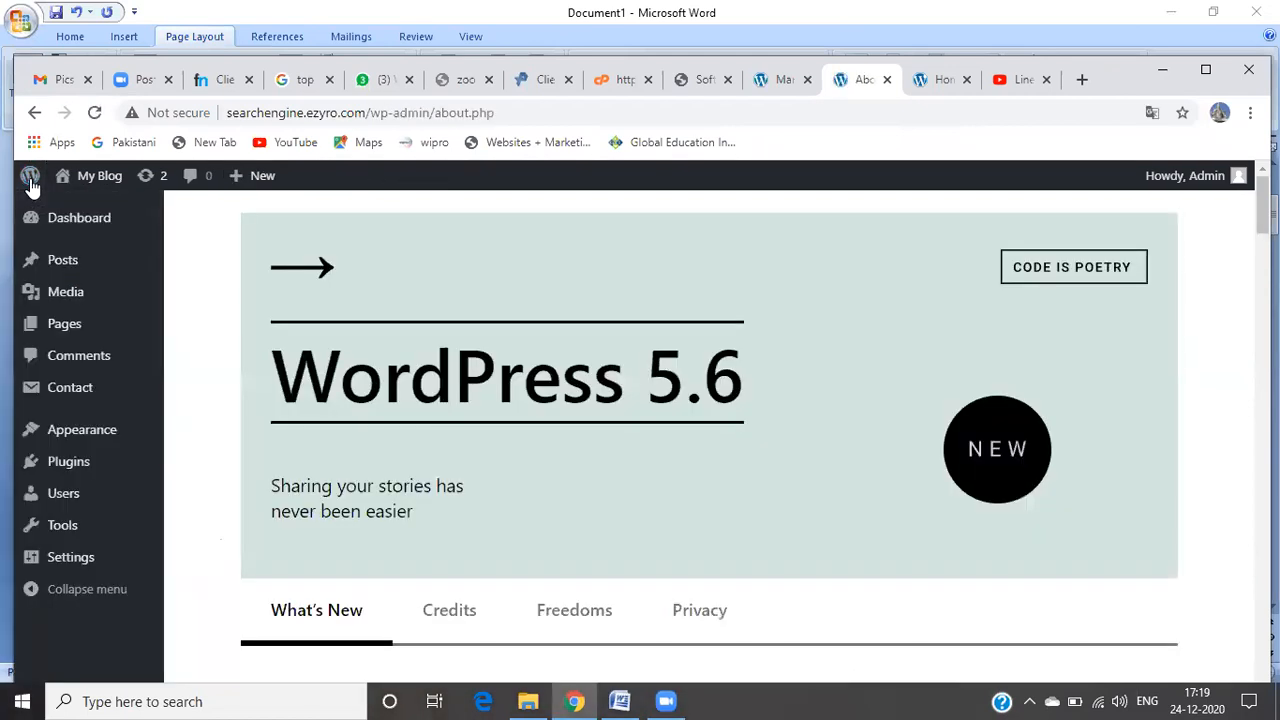
mouse_move(79, 273)
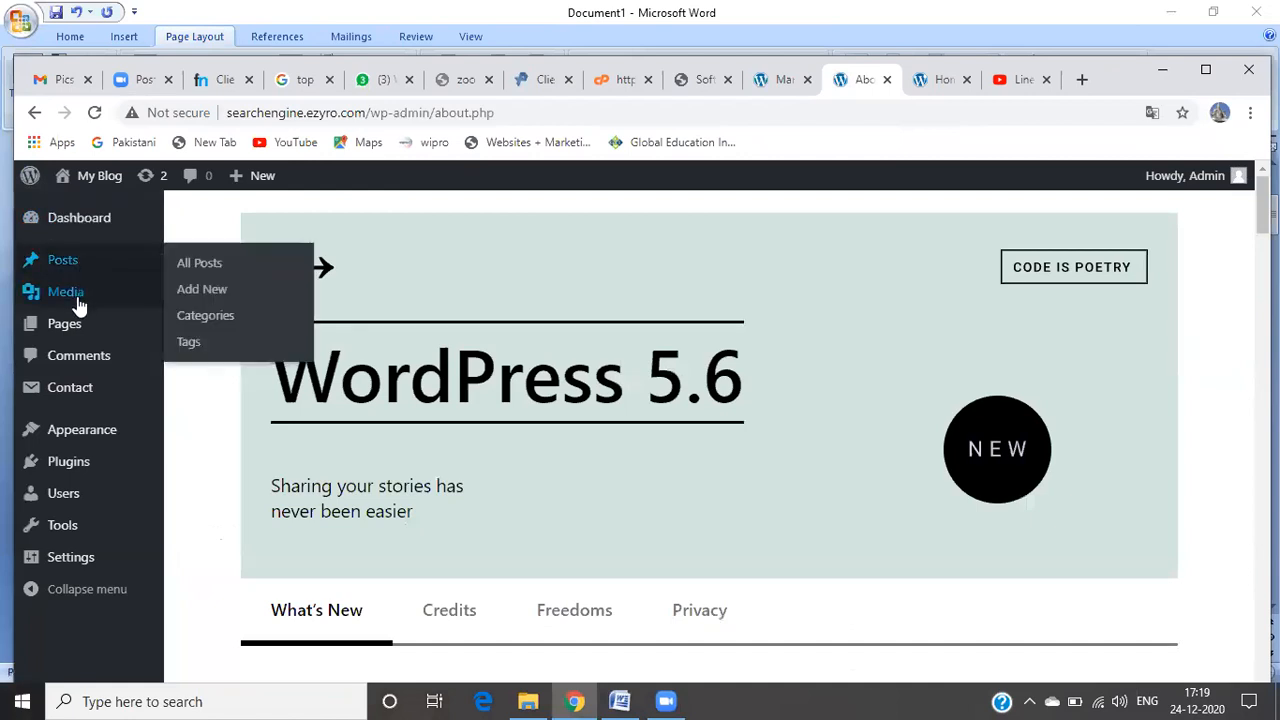
mouse_move(79, 304)
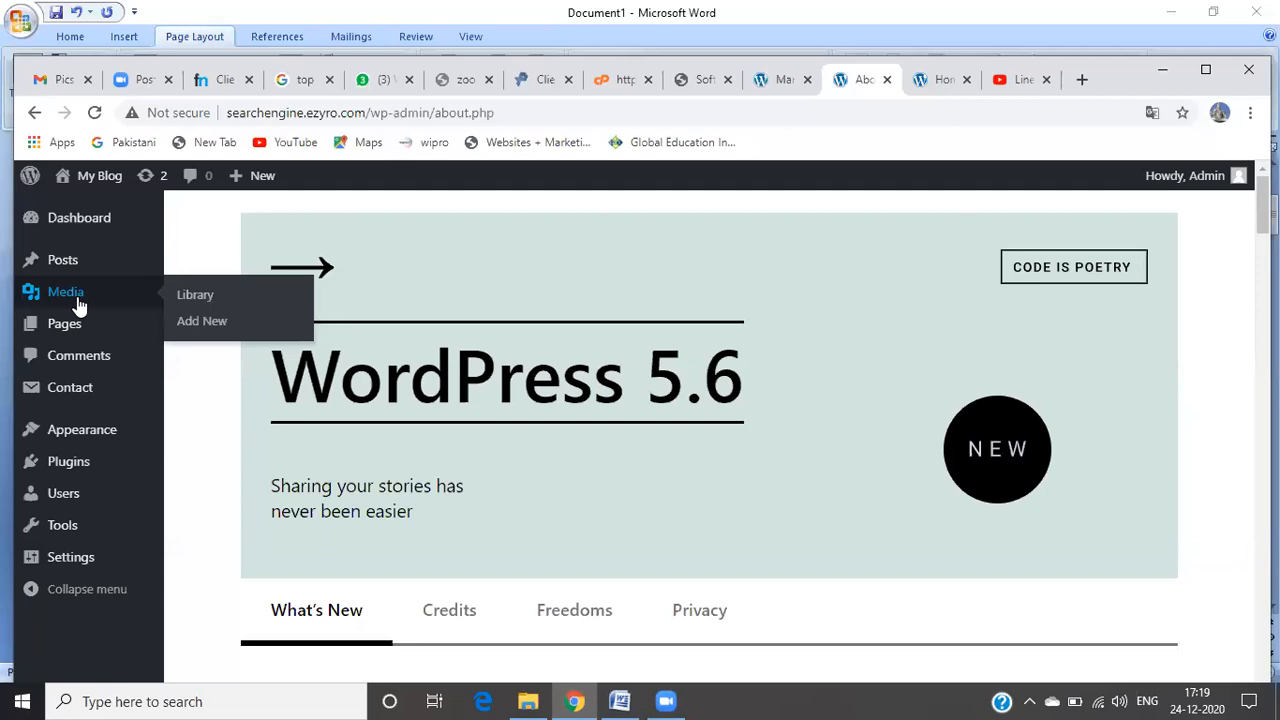
click(217, 301)
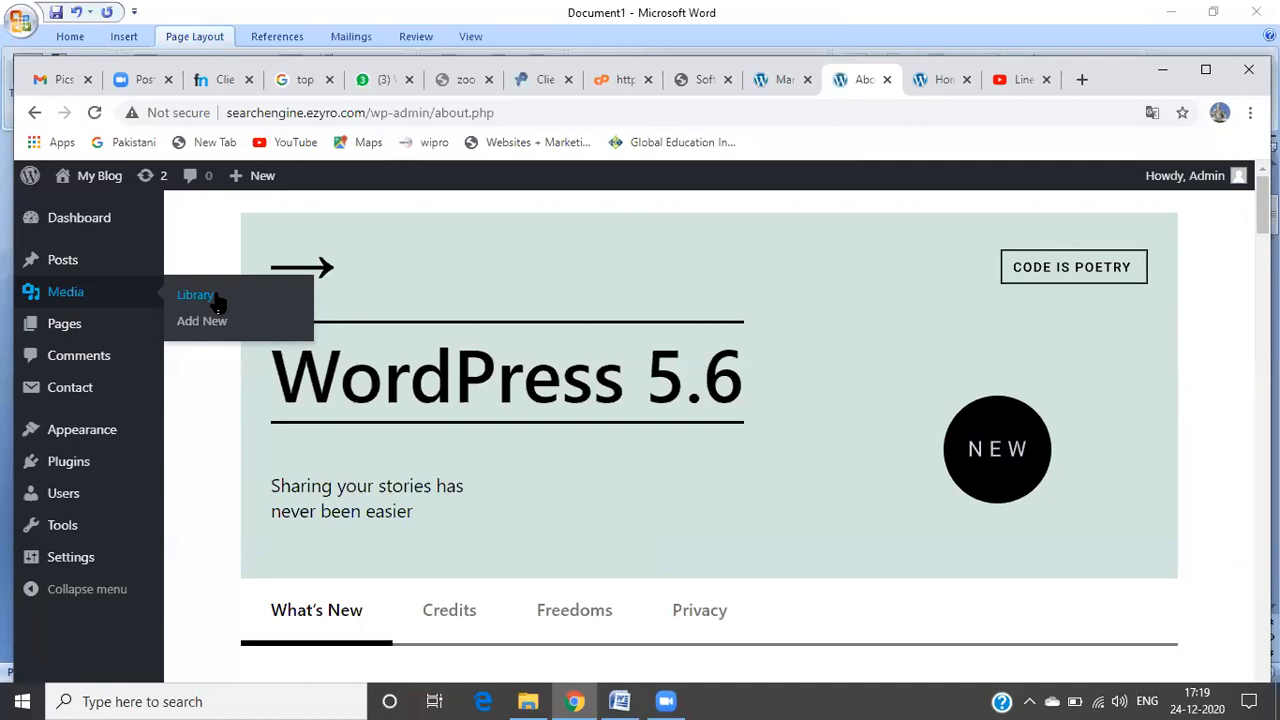
Step: Open the Media Library and reveal its Add New upload area (10 MB maximum)
click(217, 298)
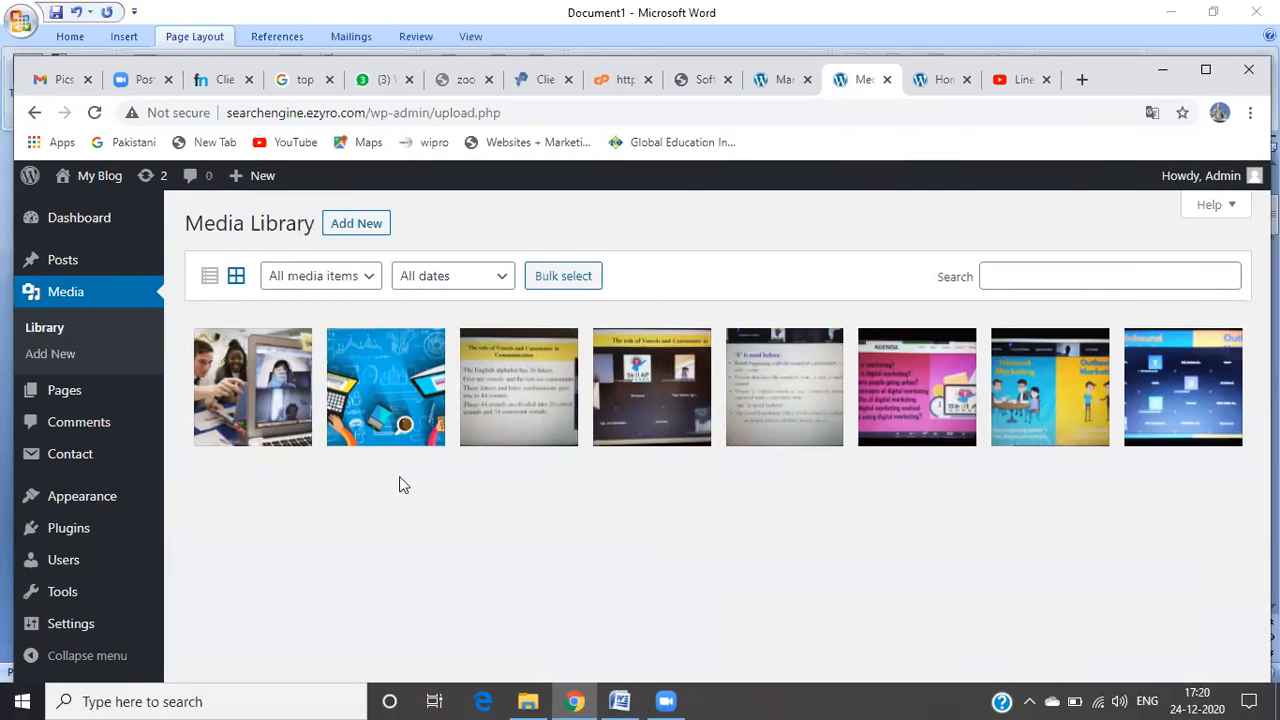
click(358, 224)
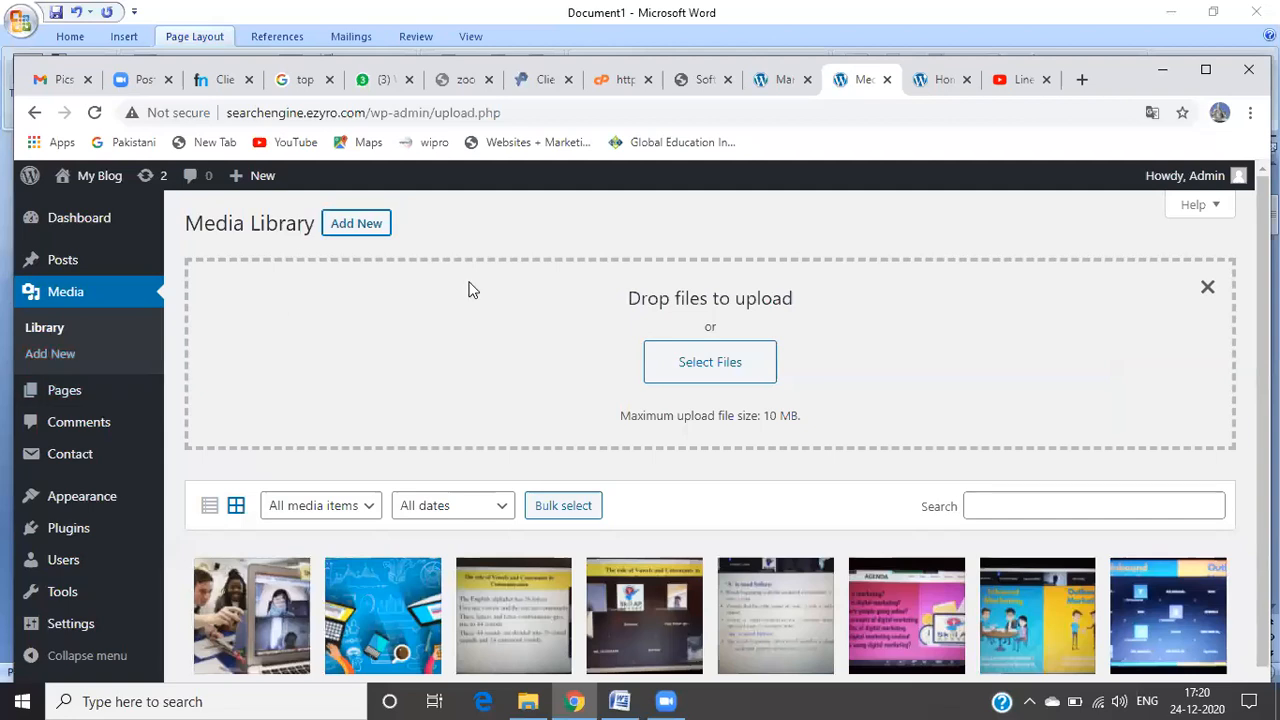
Step: Upload the D5 picture from the Pictures folder into the Media Library
click(737, 367)
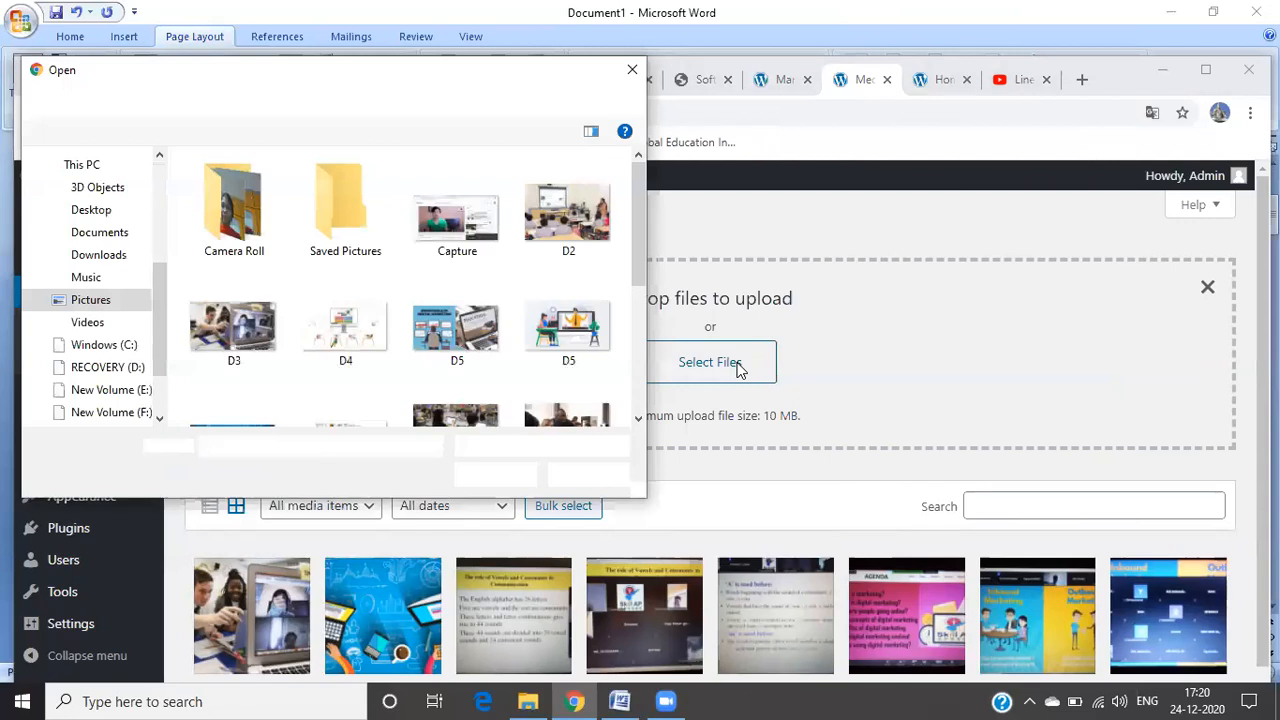
click(455, 288)
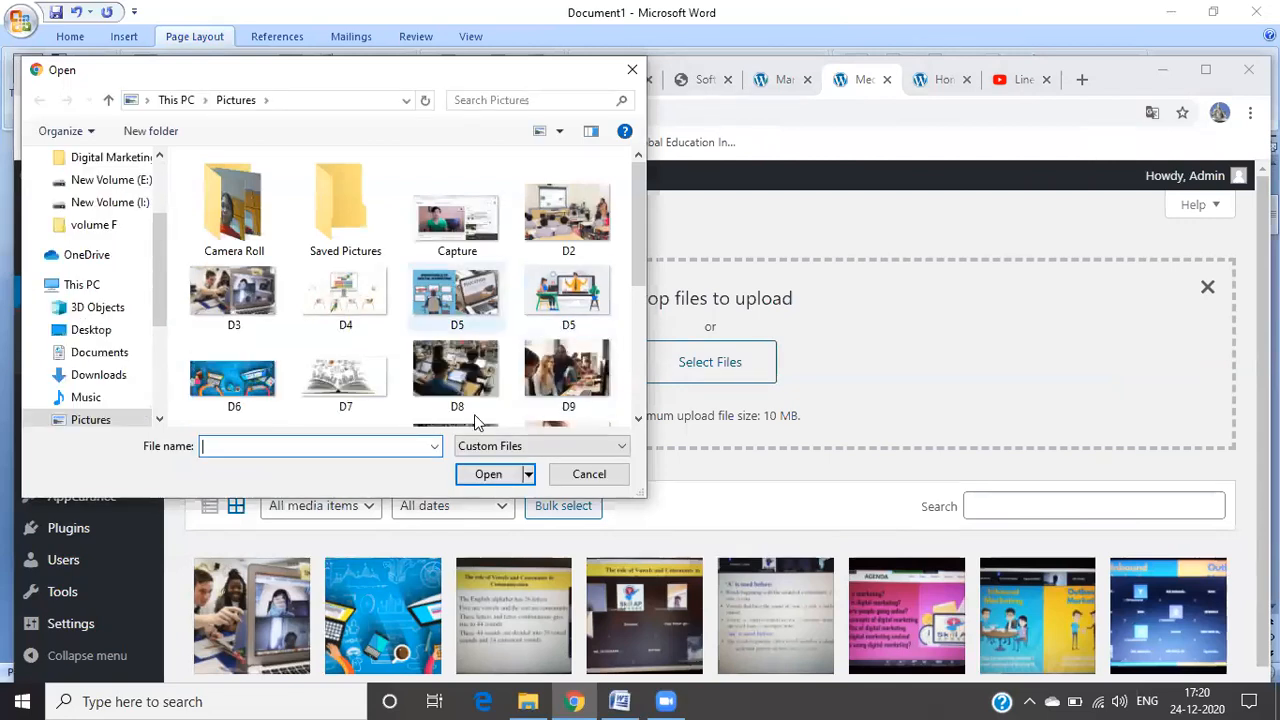
click(487, 474)
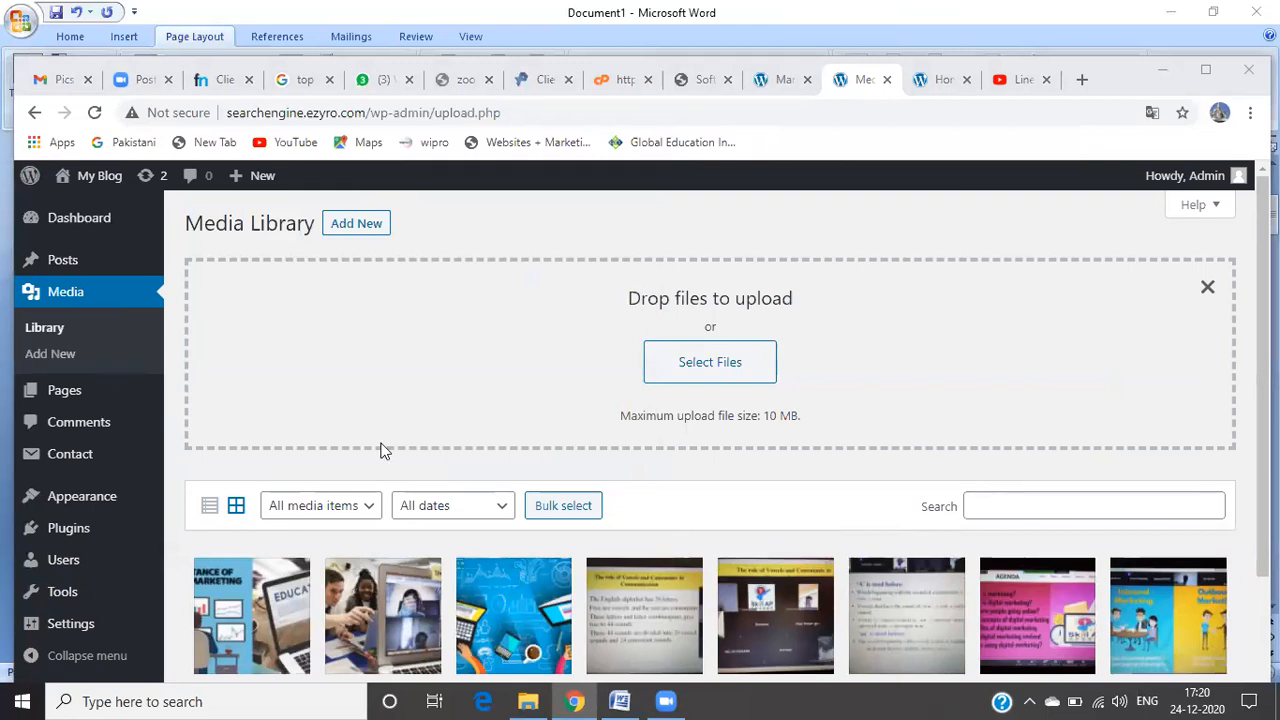
Step: Open Pages > All Pages and scroll through the list of six pages
mouse_move(77, 270)
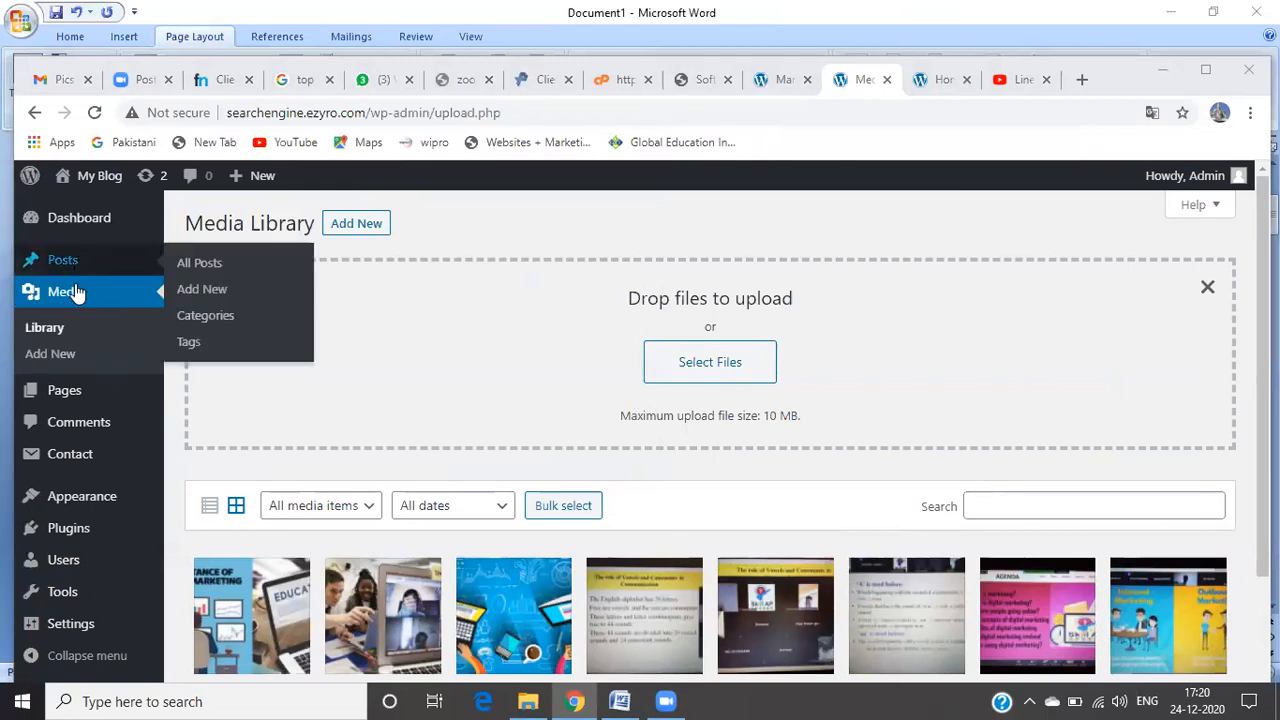
mouse_move(67, 398)
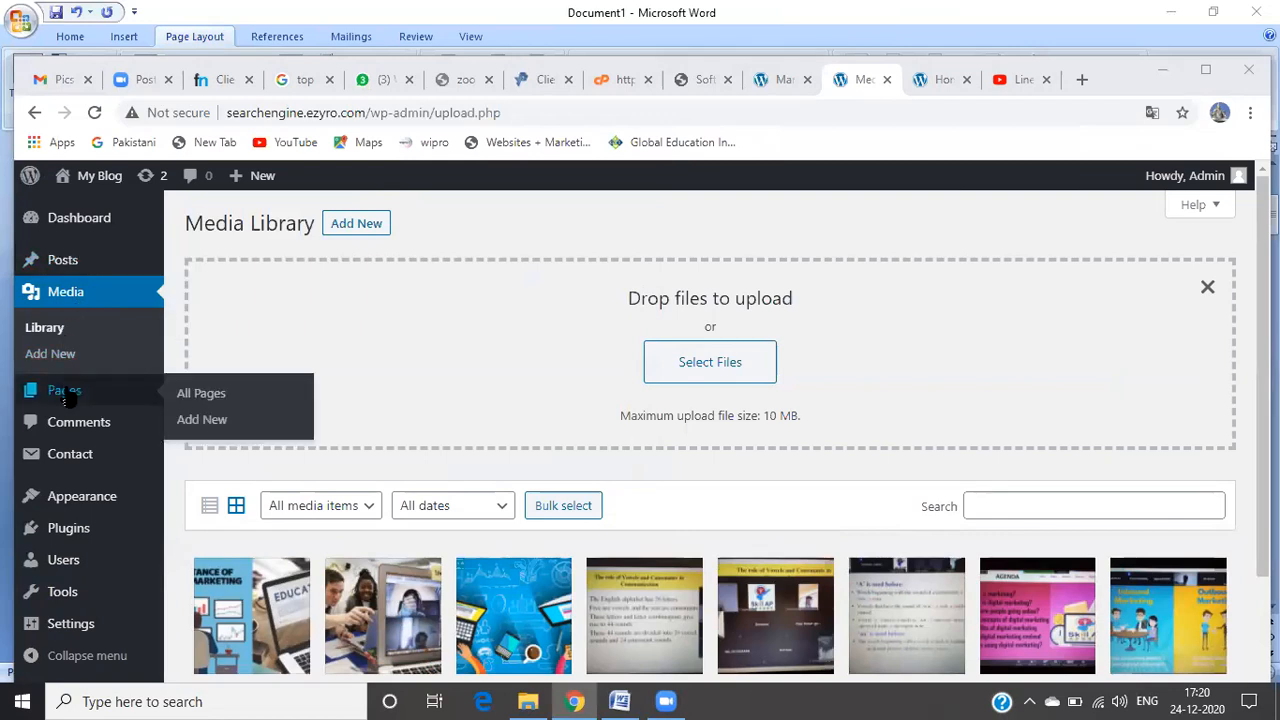
click(203, 396)
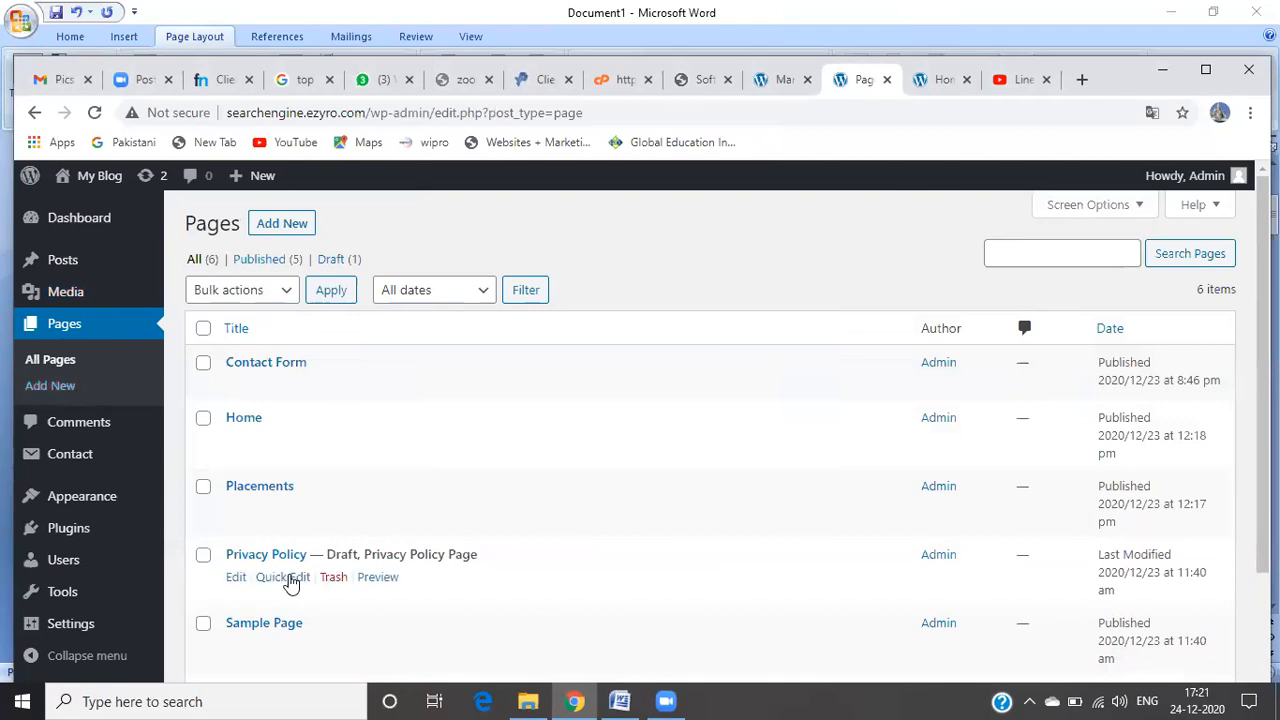
drag(1262, 302, 1262, 351)
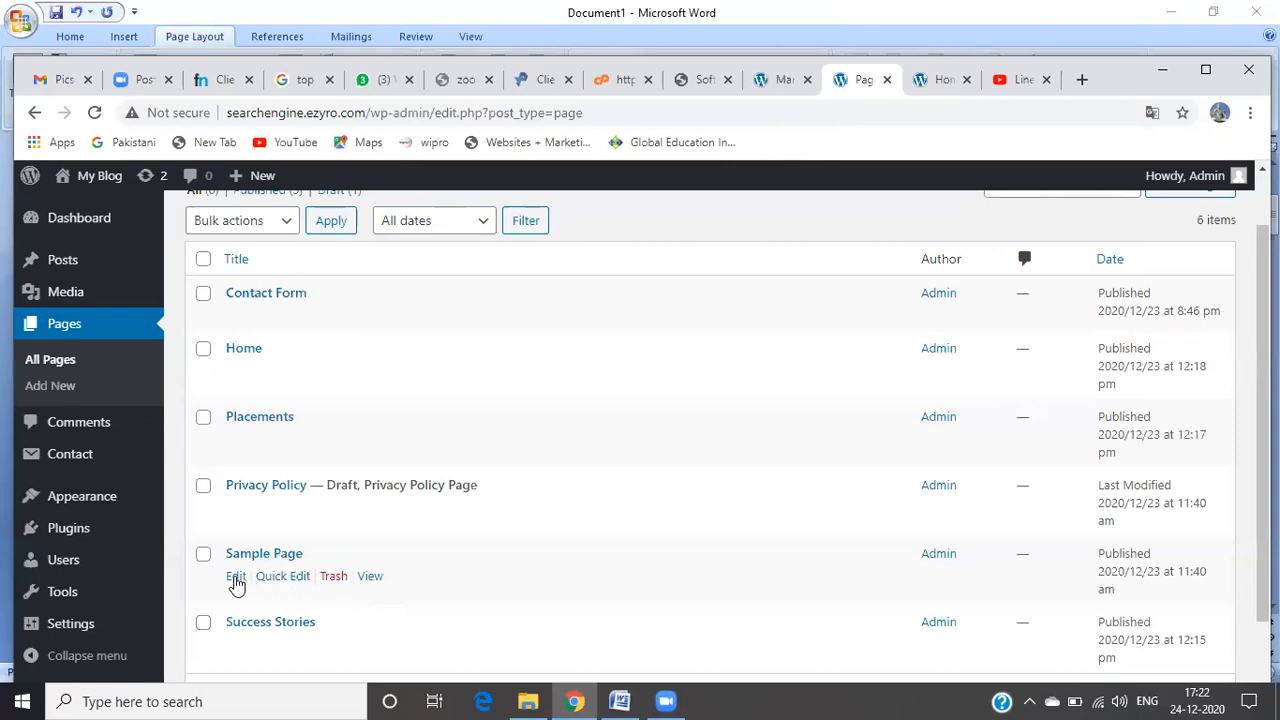
Step: Replace the page title with 'FAQ's' and save the update to the published page
click(236, 580)
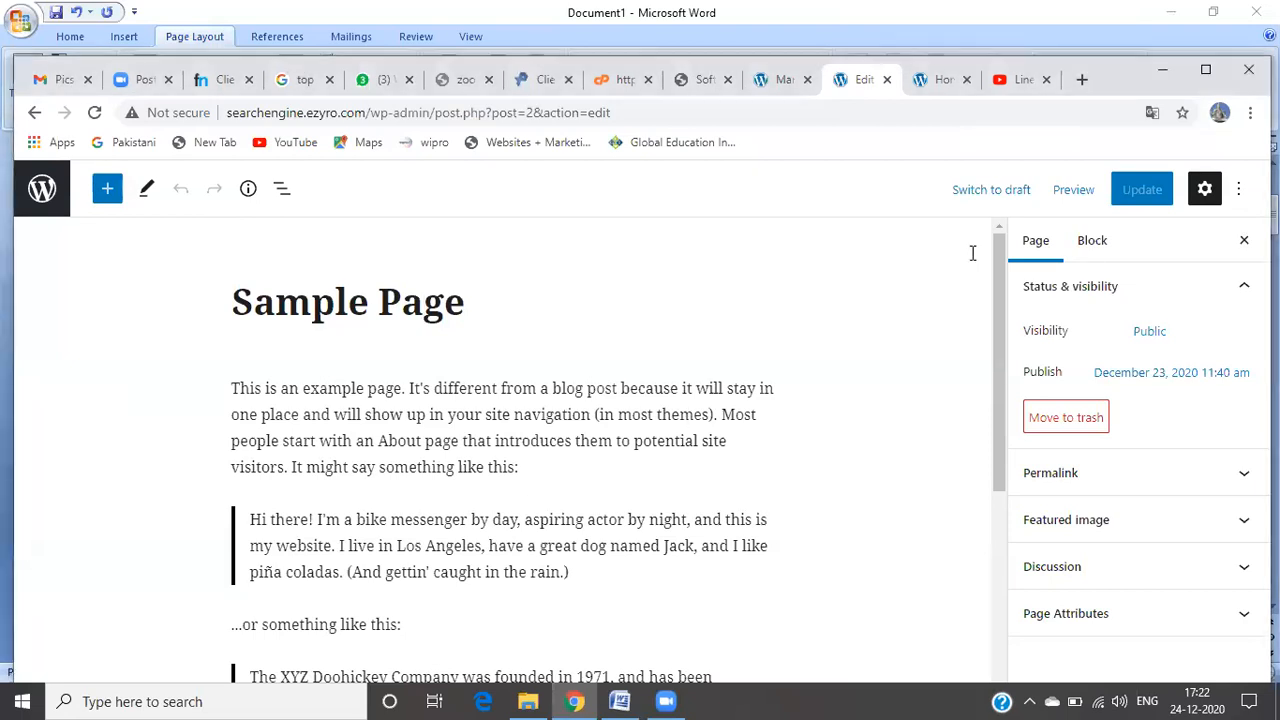
click(477, 311)
key(BackSpace)
key(BackSpace)
key(BackSpace)
key(BackSpace)
key(BackSpace)
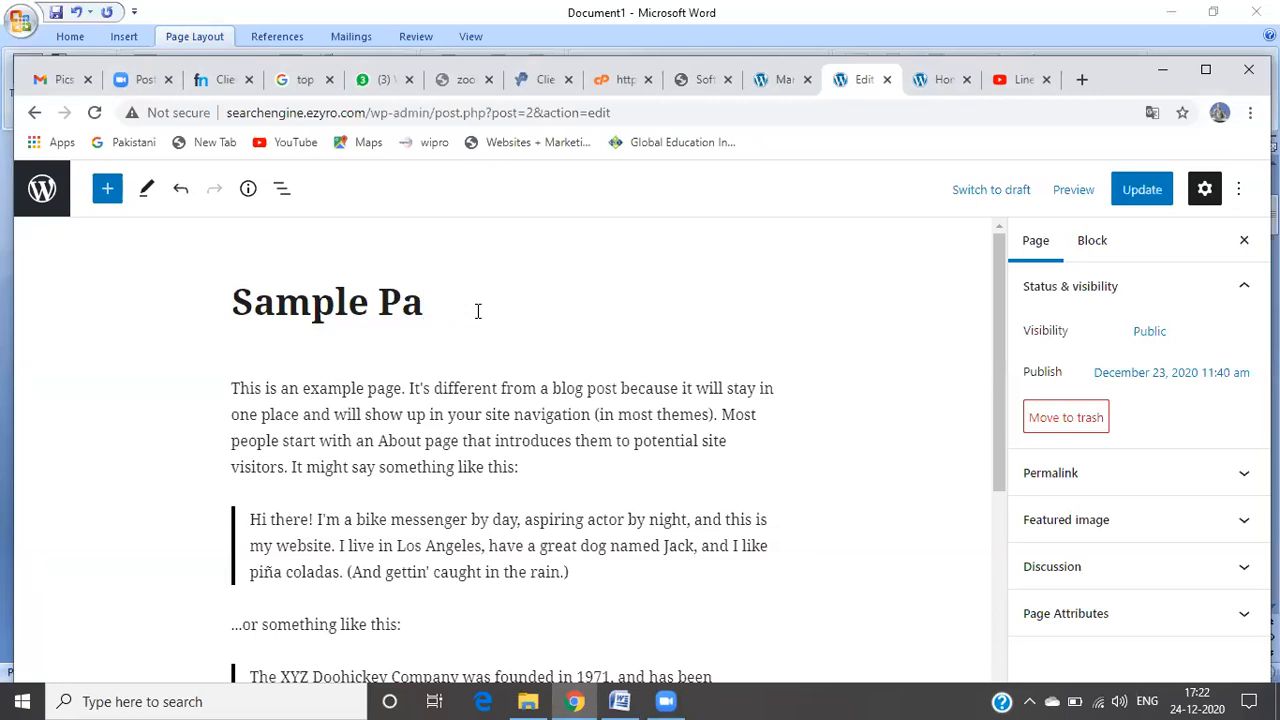
key(BackSpace)
key(BackSpace)
key(BackSpace)
key(BackSpace)
key(BackSpace)
key(BackSpace)
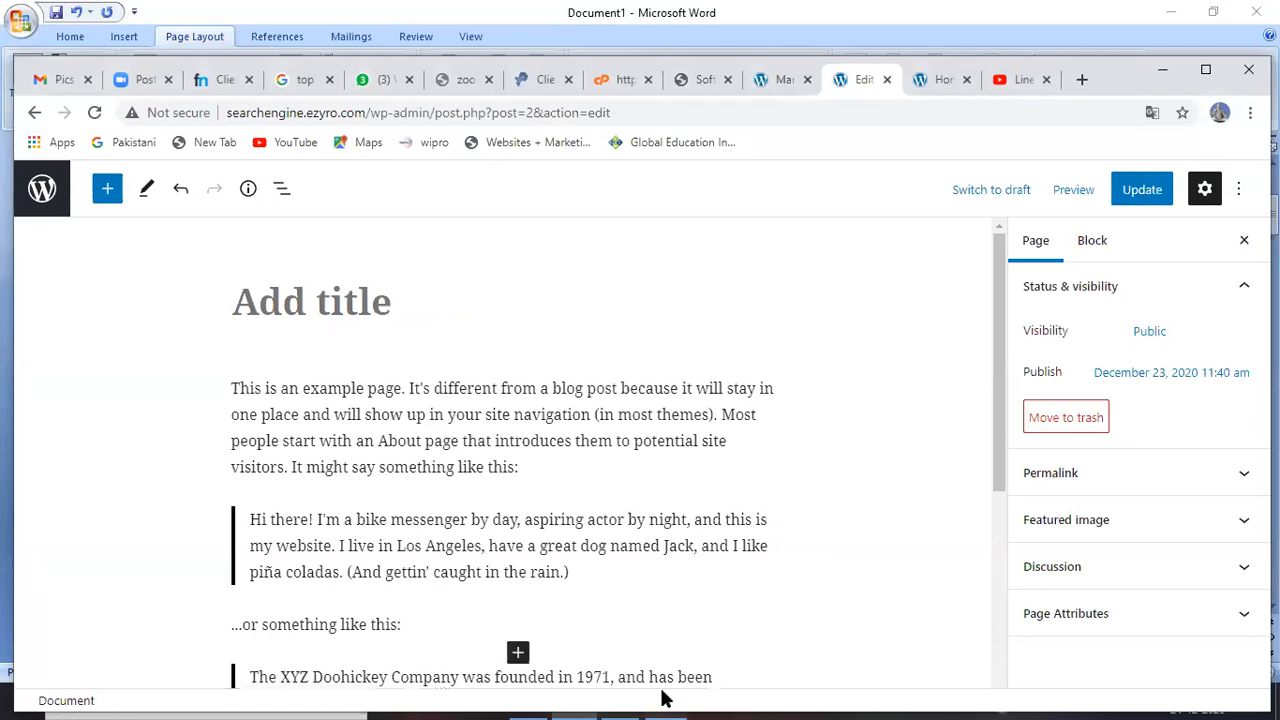
mouse_move(652, 700)
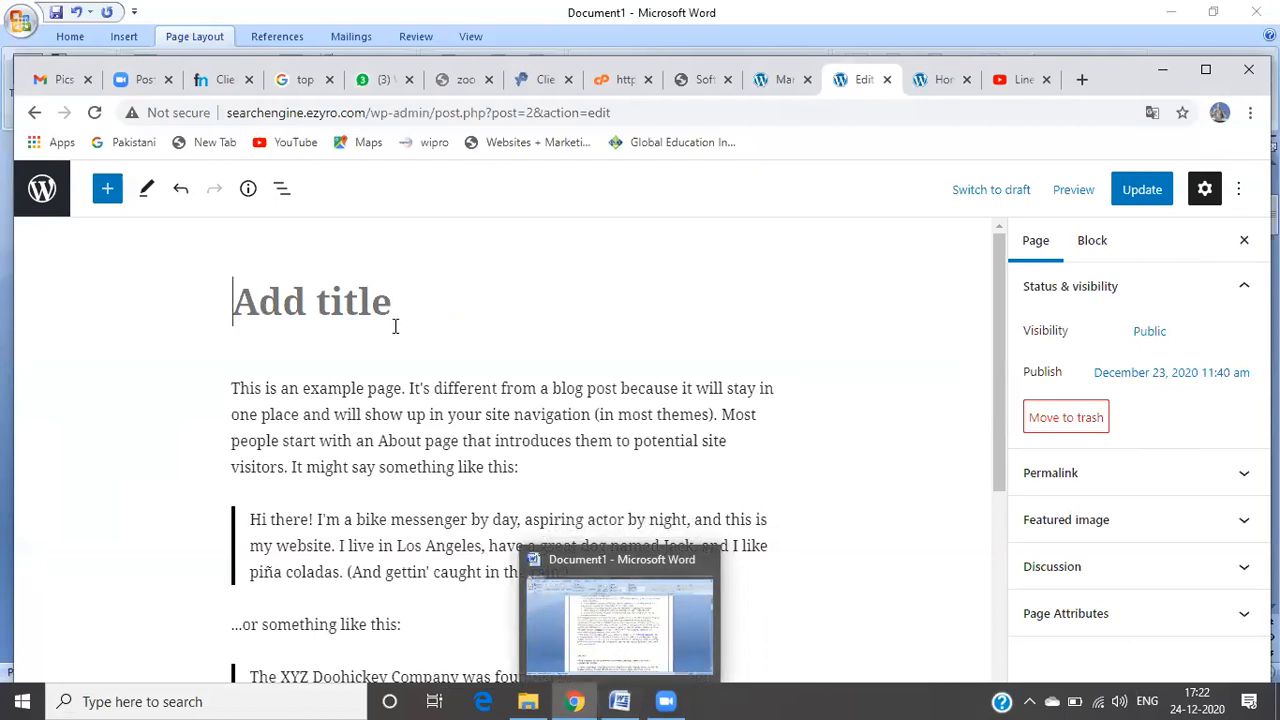
text(Stu)
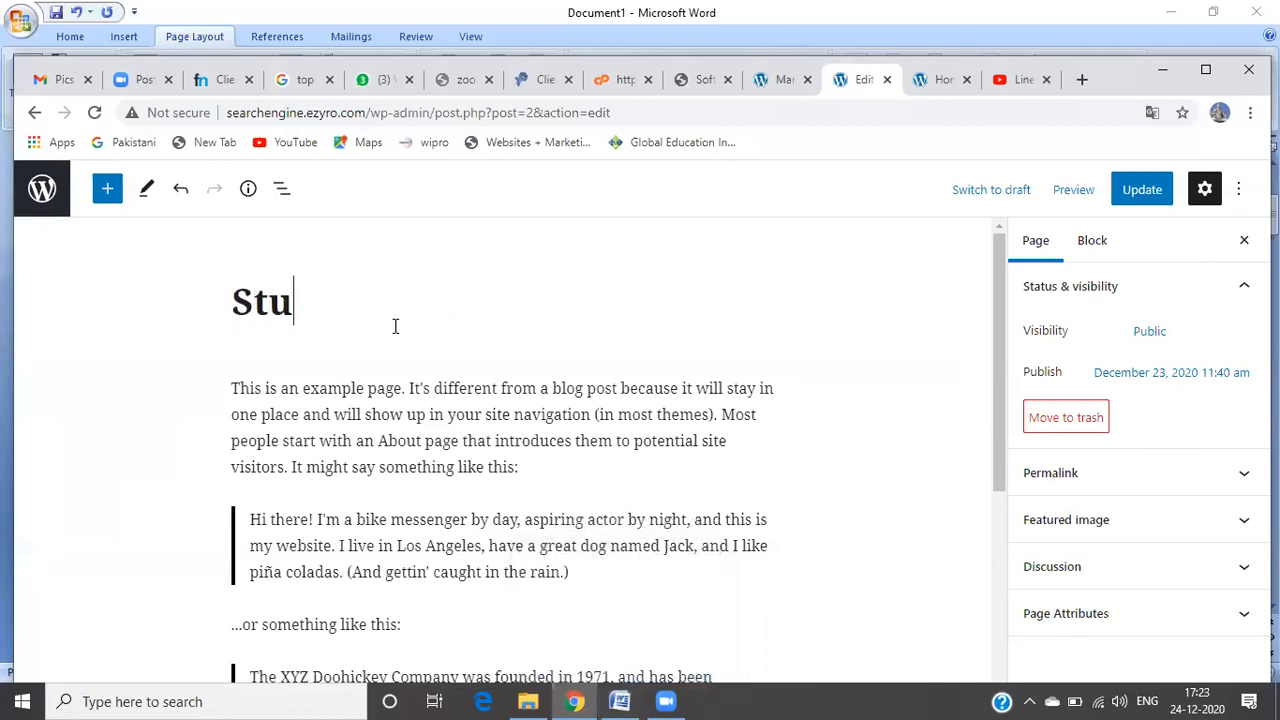
text(nts)
key(BackSpace)
key(BackSpace)
key(BackSpace)
key(BackSpace)
key(BackSpace)
key(BackSpace)
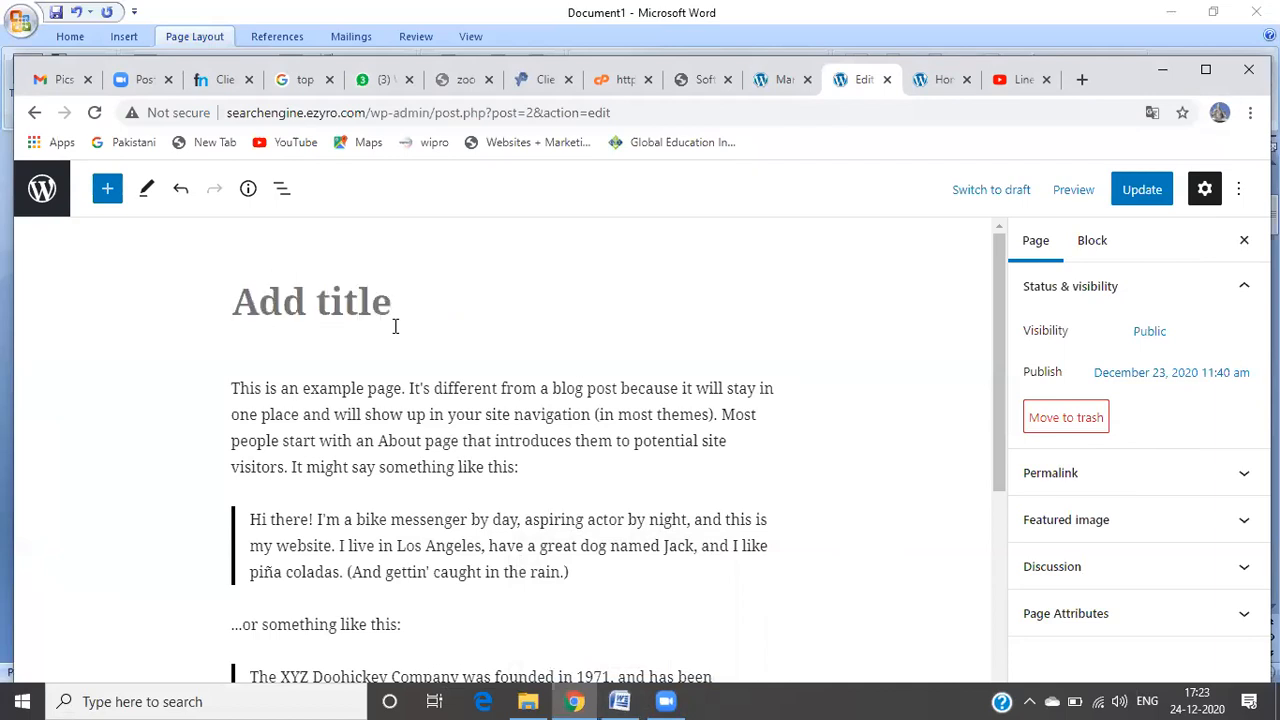
text(FA)
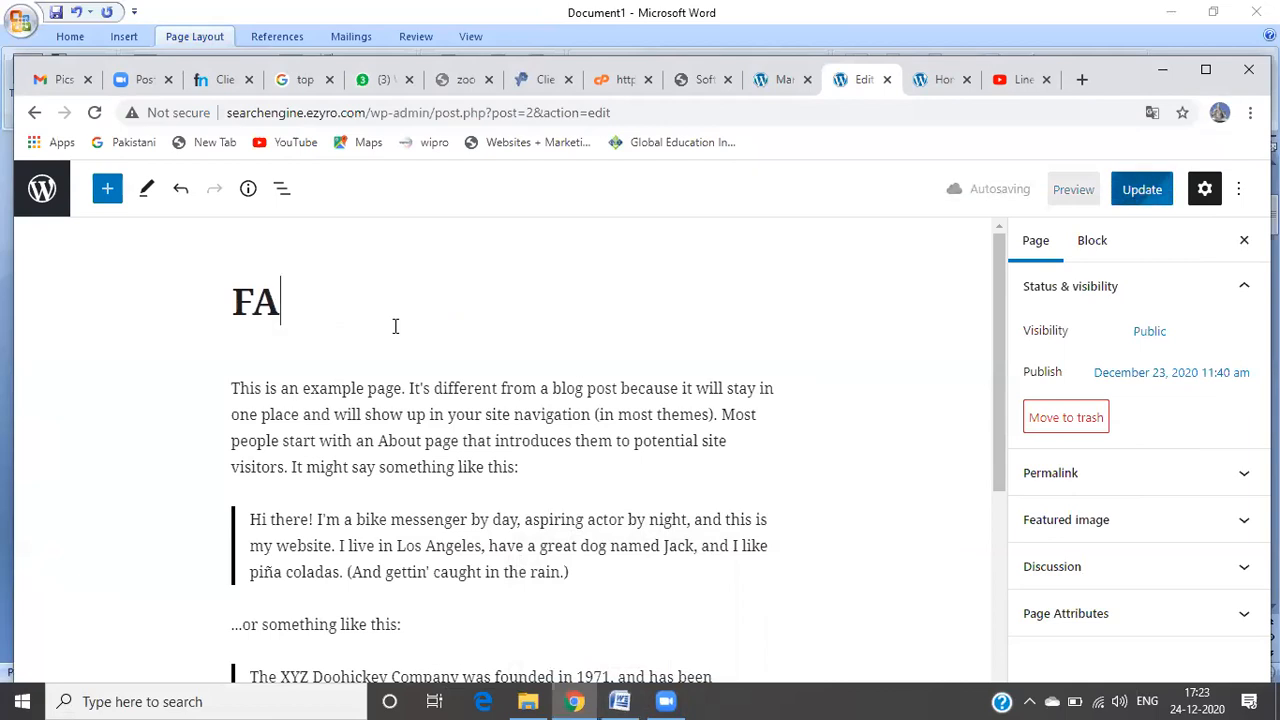
text(Q)
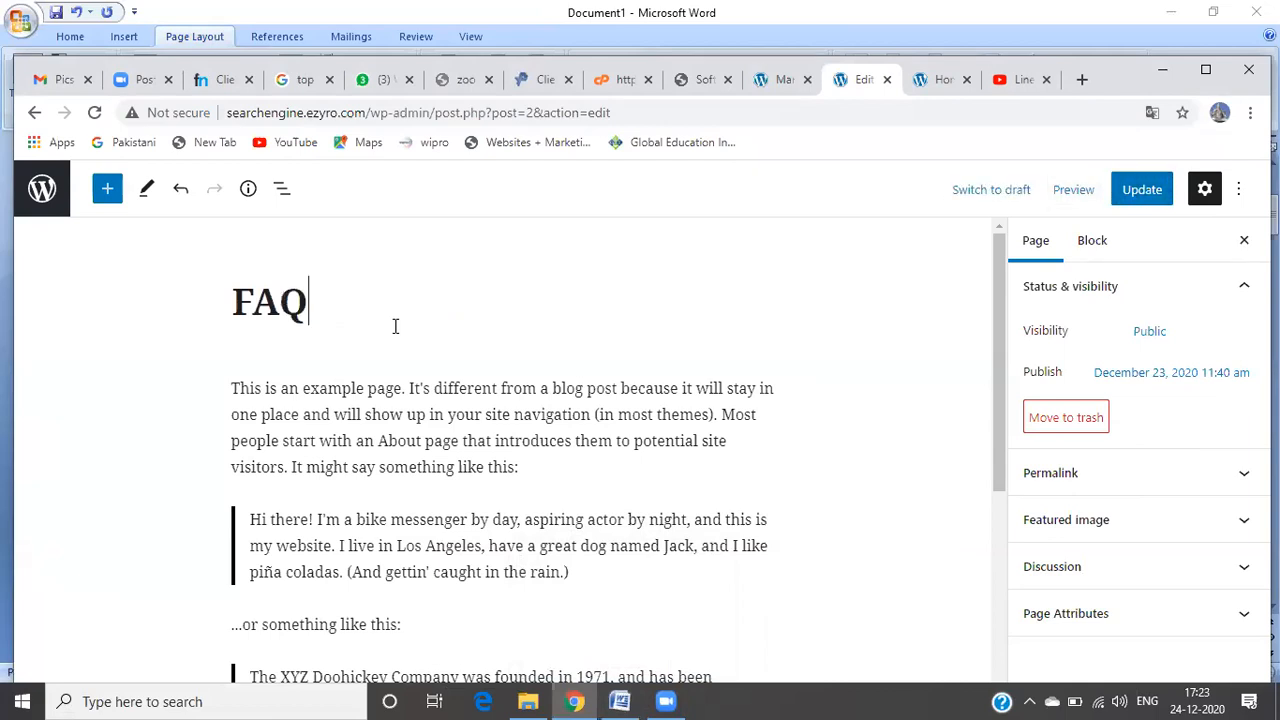
text('s)
click(1141, 190)
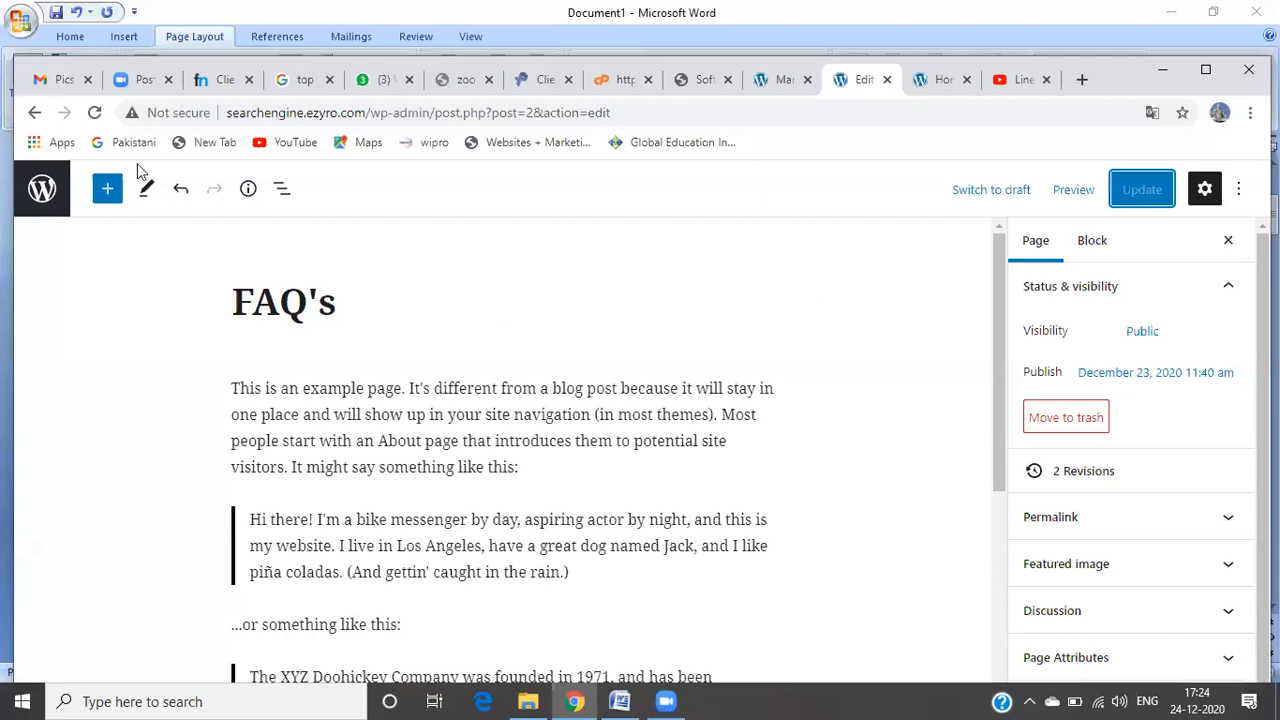
click(1136, 197)
Step: Create a new page titled 'Courses' and place the cursor in its first paragraph block
click(34, 113)
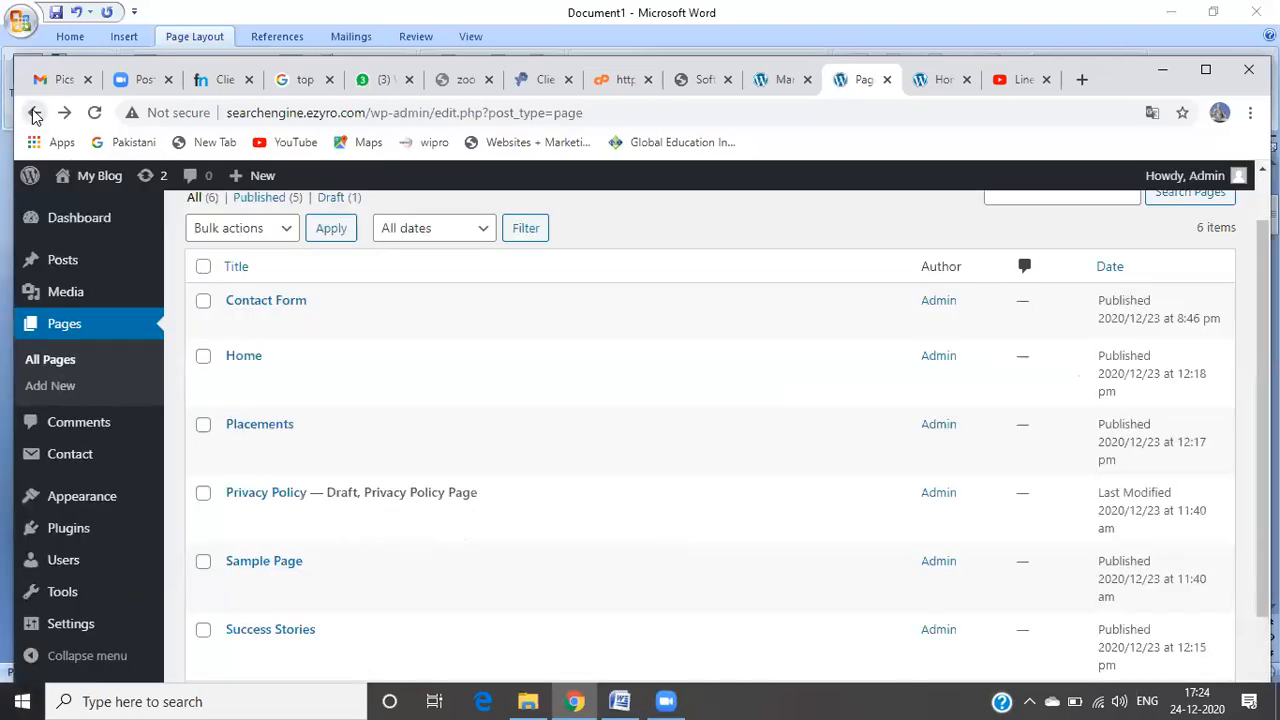
mouse_move(118, 288)
click(50, 386)
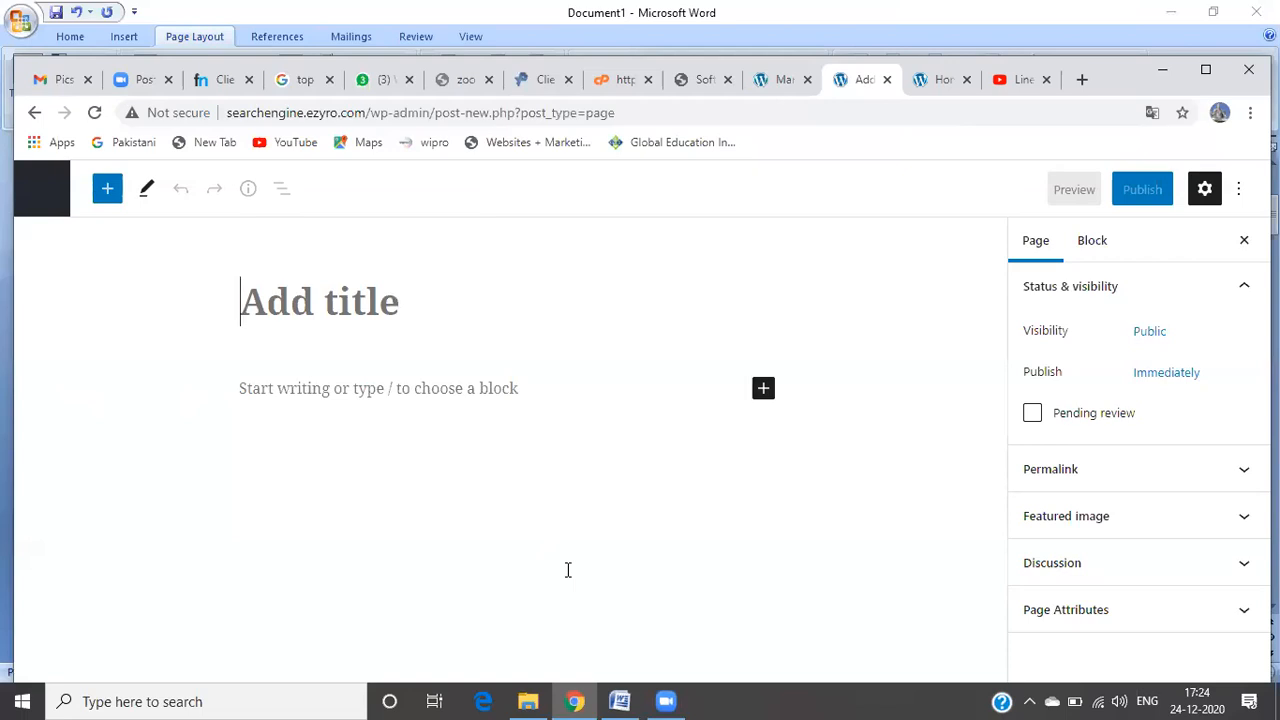
text(Courses)
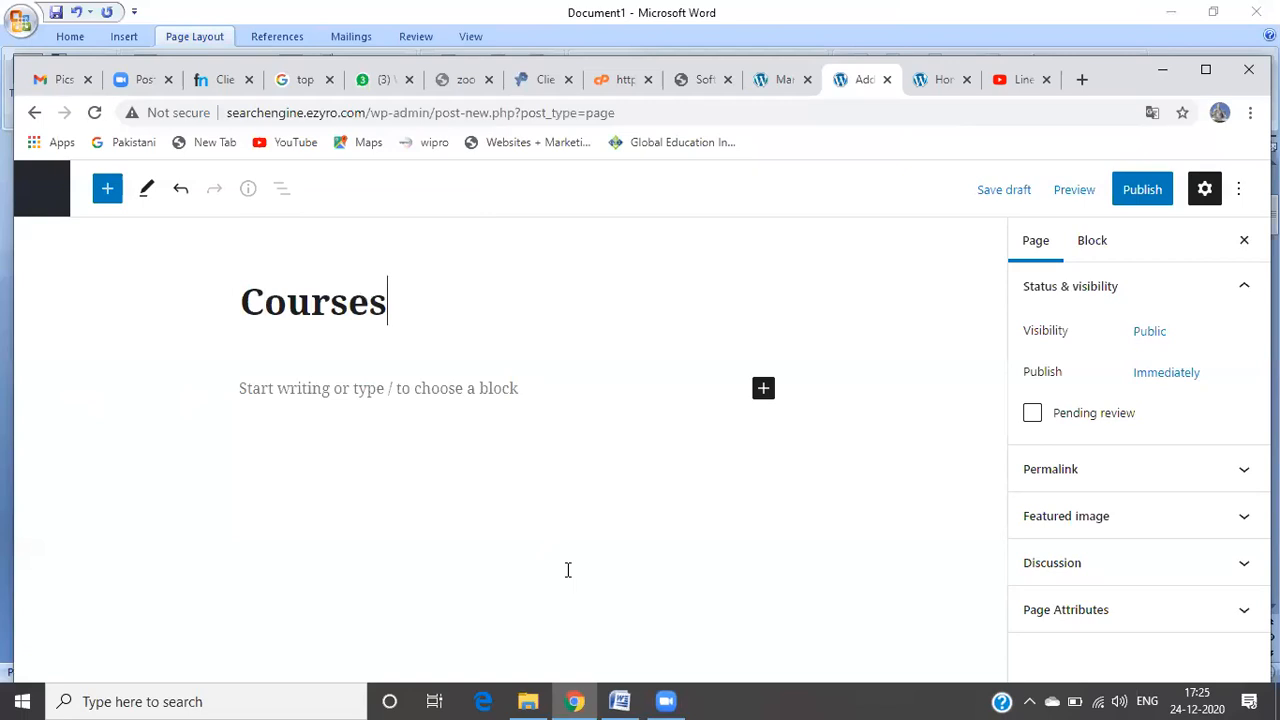
click(467, 394)
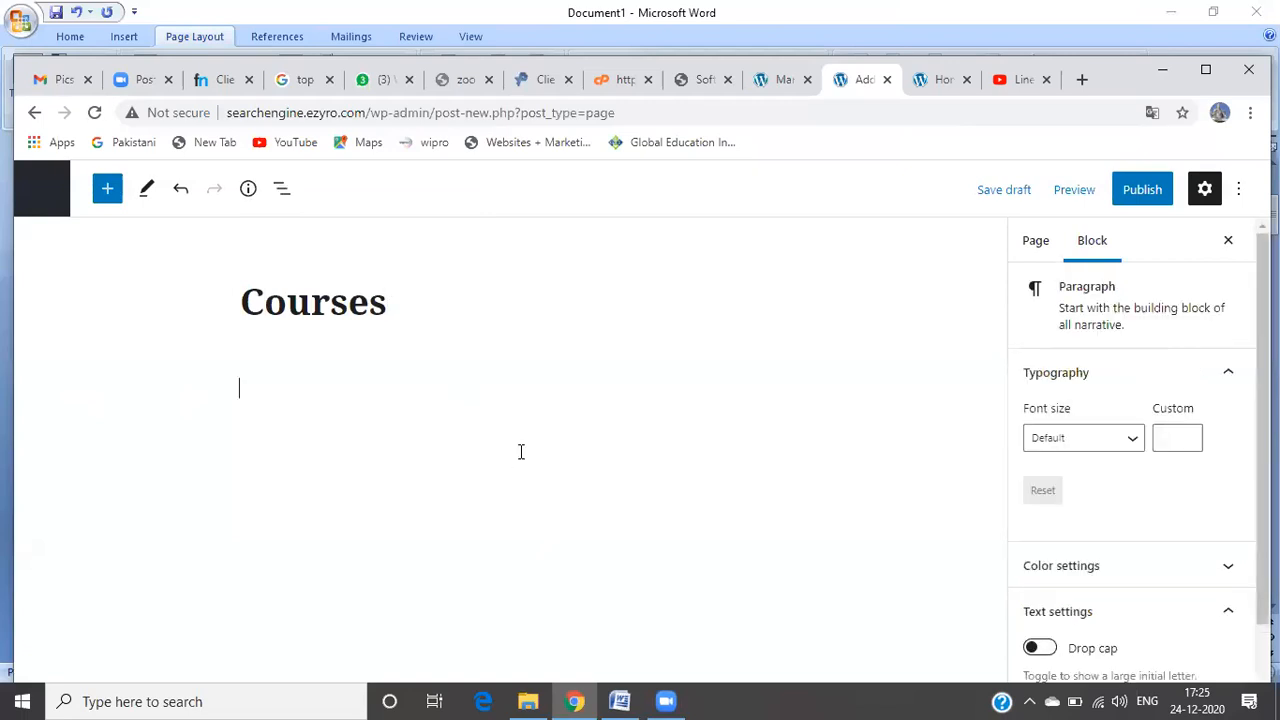
Step: Select the Academic English Program course text in the Word document, then return to the browser
mouse_move(675, 693)
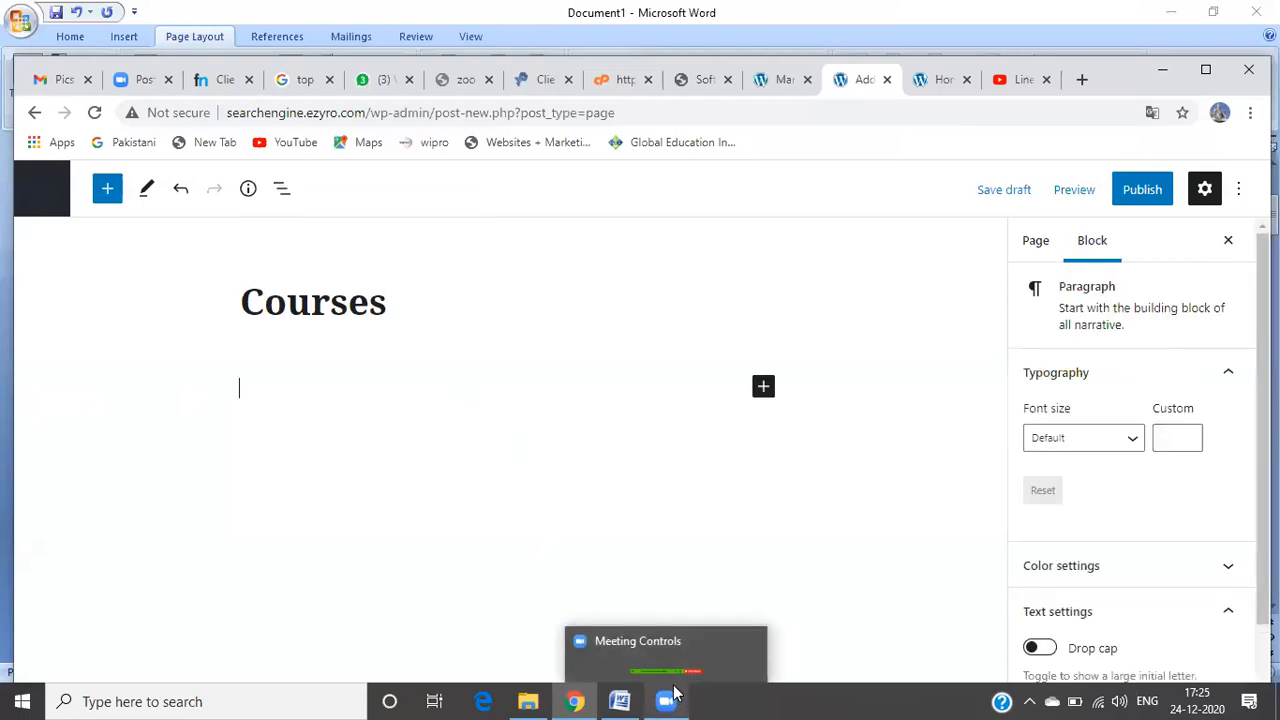
mouse_move(619, 701)
click(655, 607)
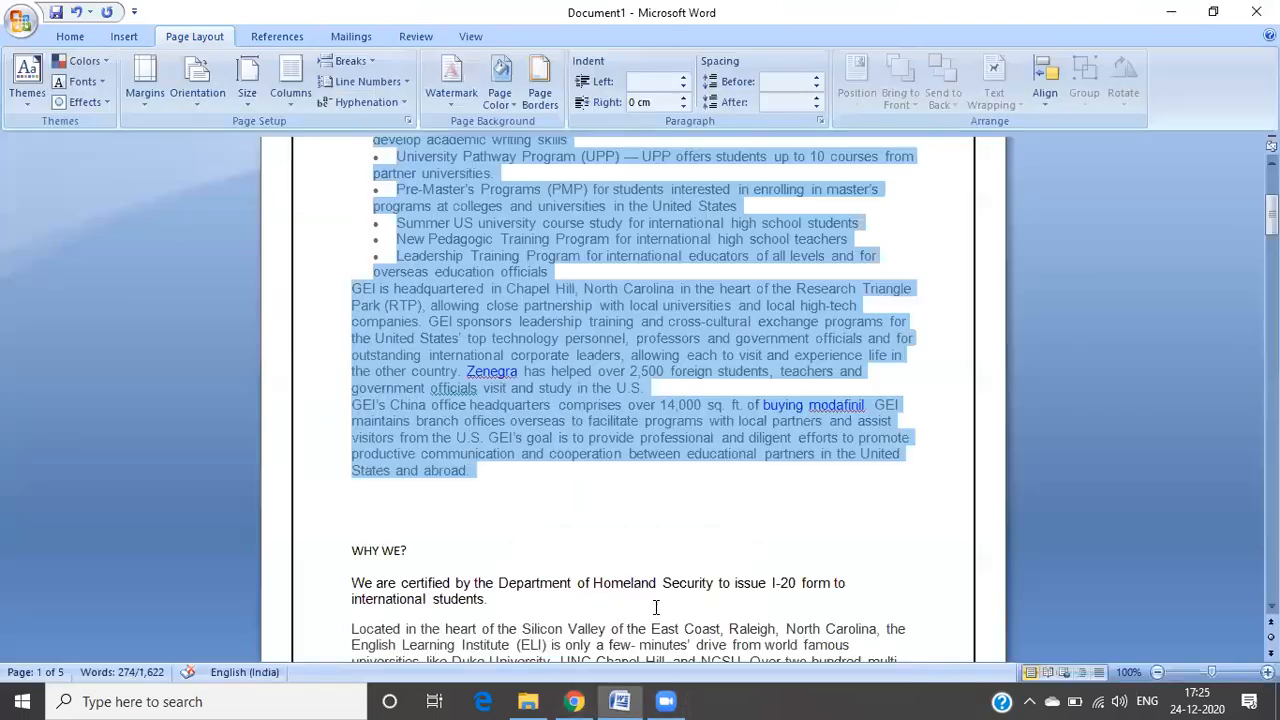
click(498, 573)
scroll(498, 573, down, 9)
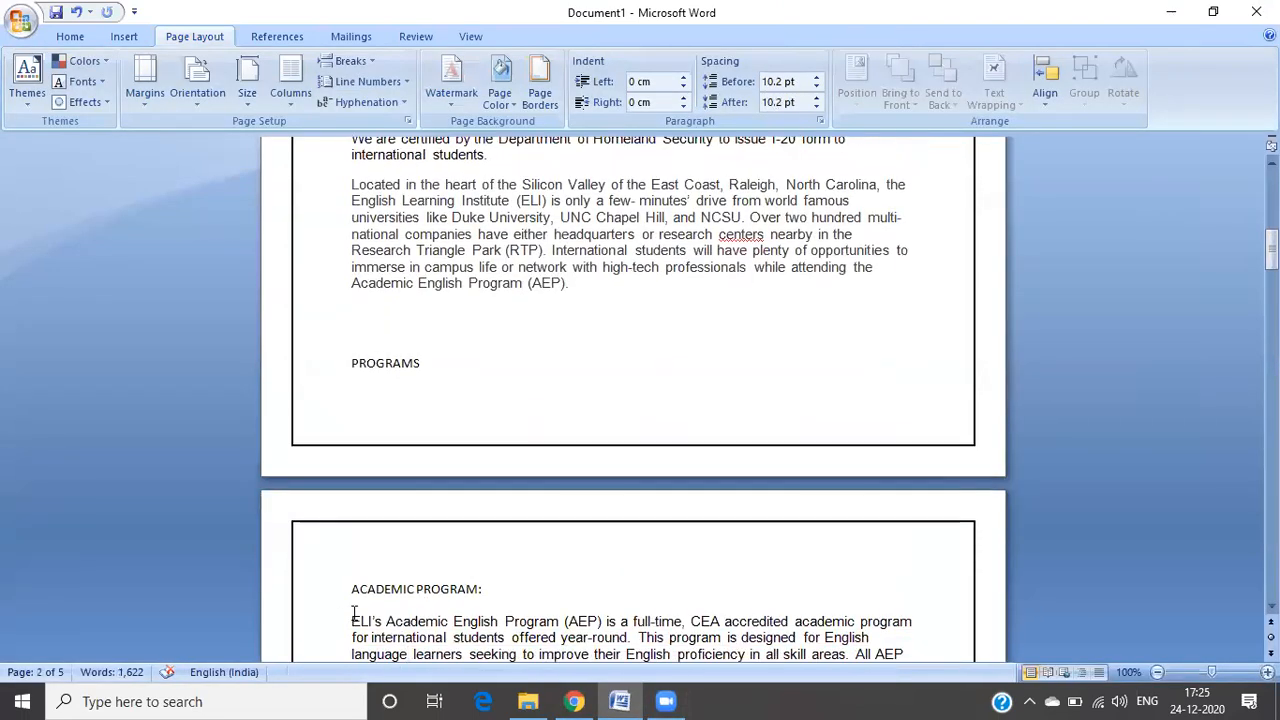
drag(351, 621, 512, 503)
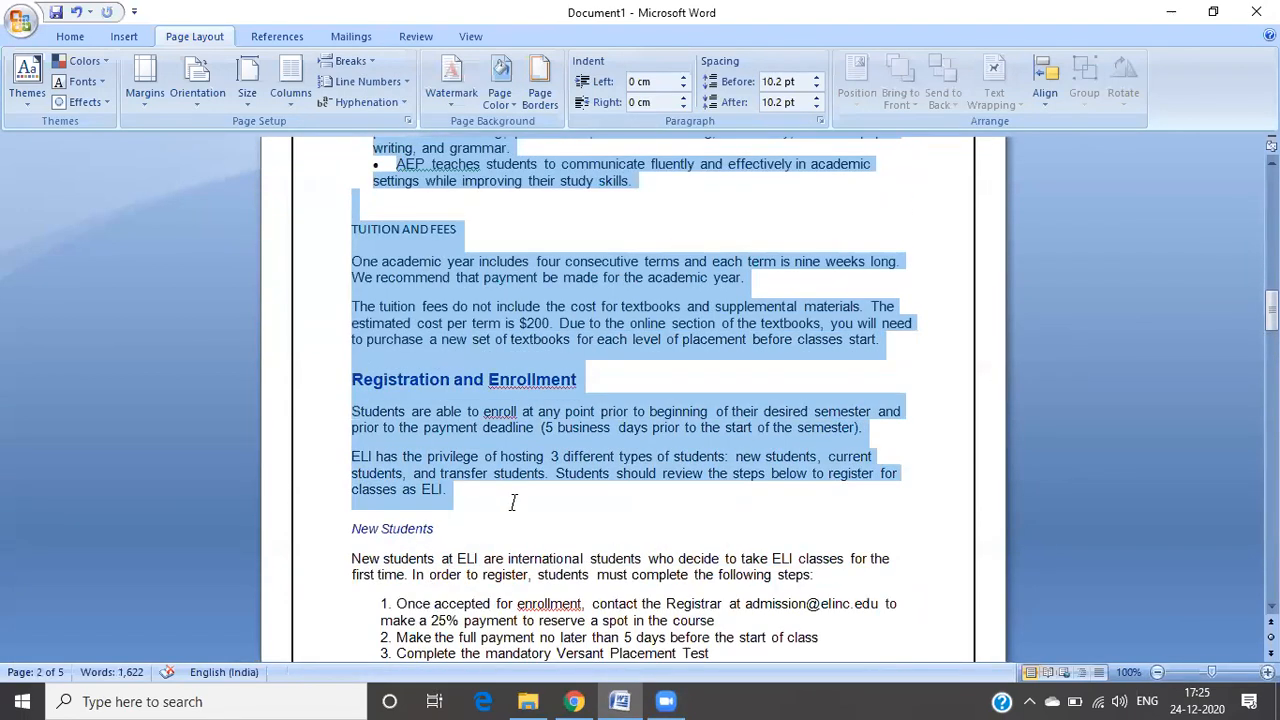
click(574, 700)
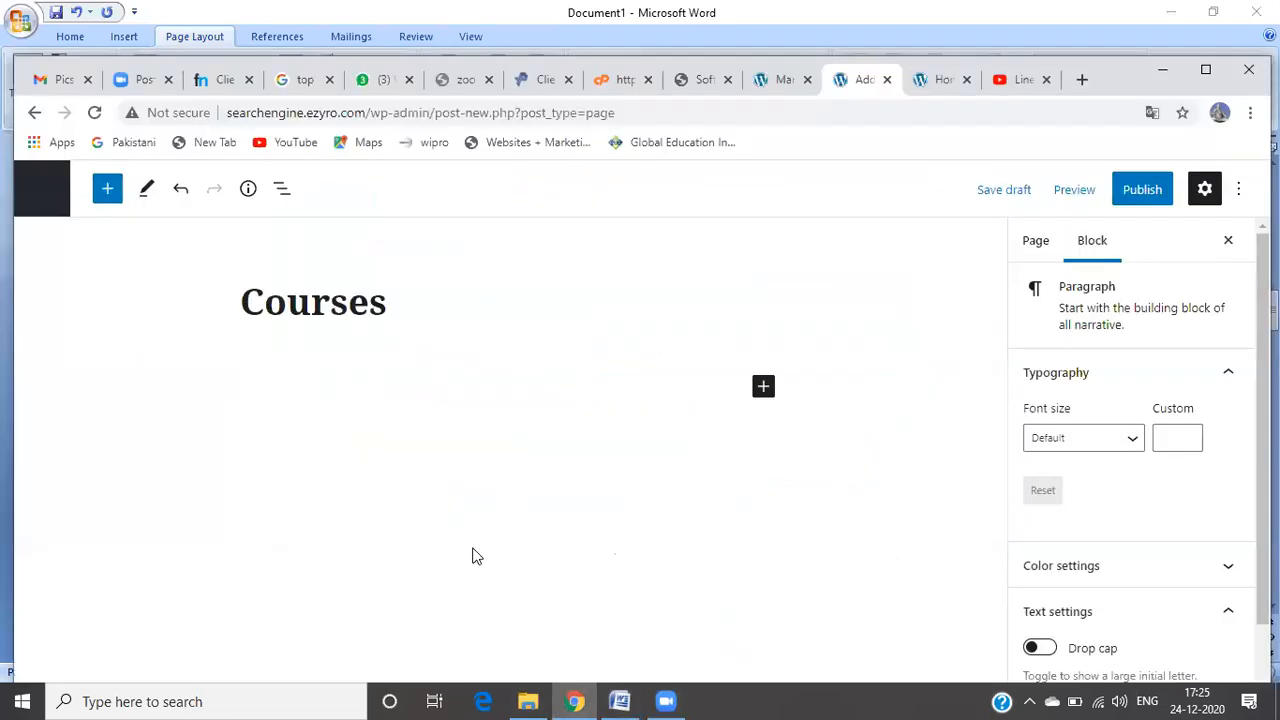
Step: Paste the copied Academic English Program text into the Courses body, then scroll back to the title
key(ctrl+v)
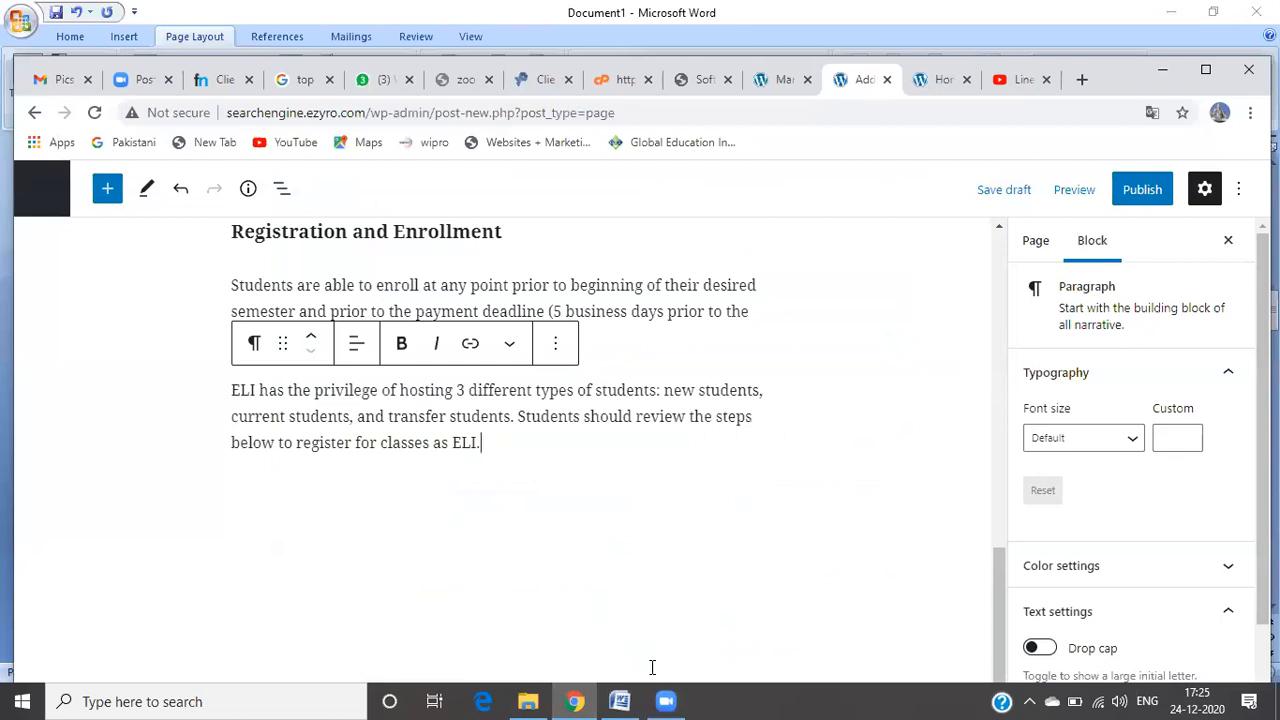
click(557, 348)
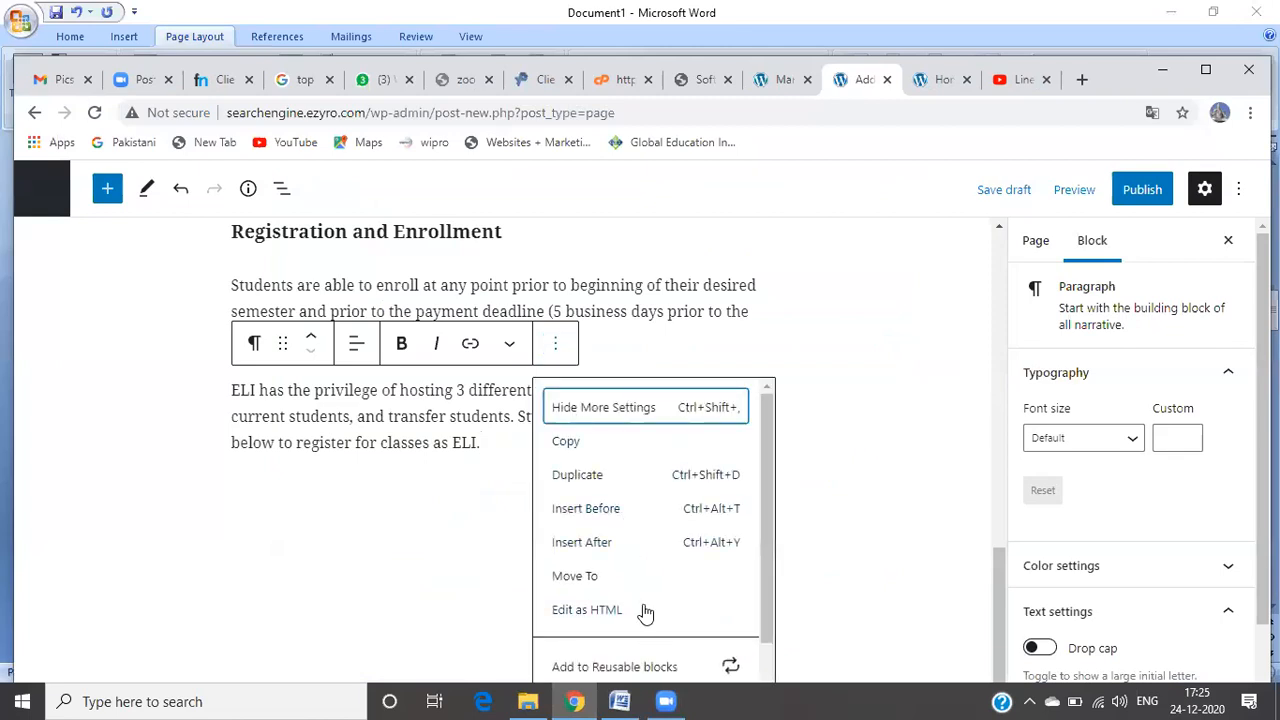
click(498, 561)
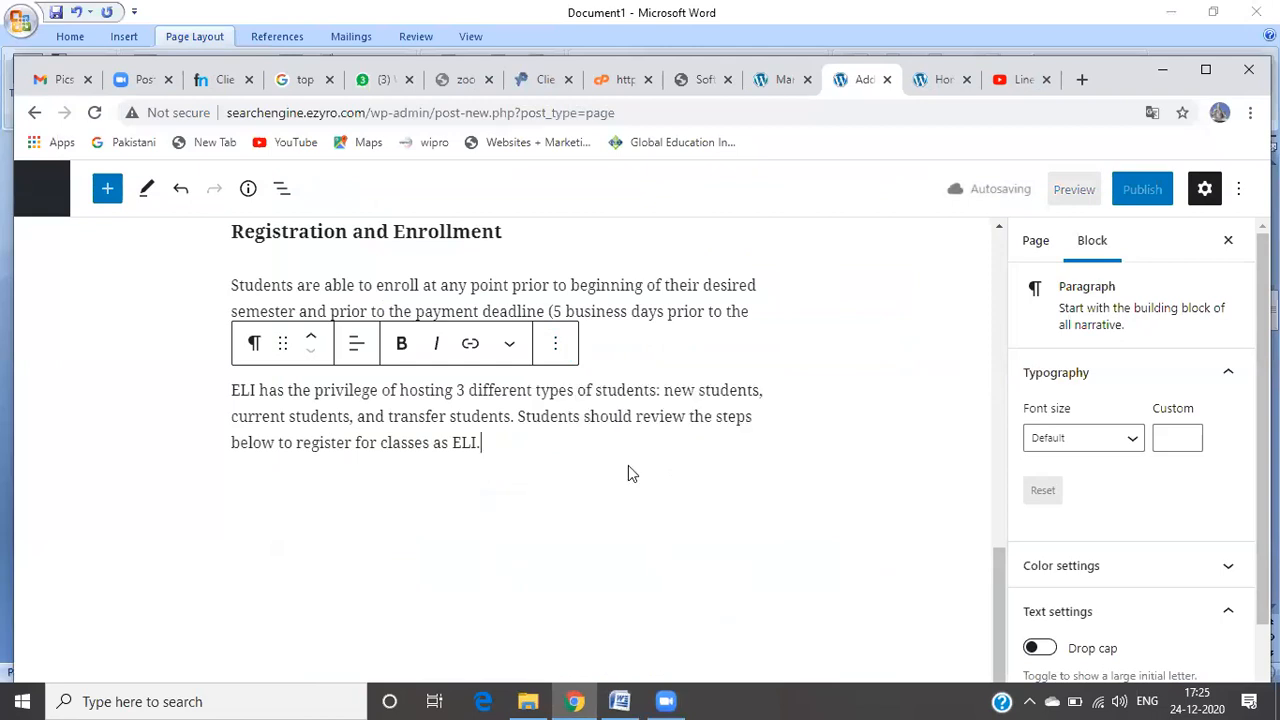
click(628, 465)
scroll(628, 465, up, 2)
scroll(629, 467, up, 10)
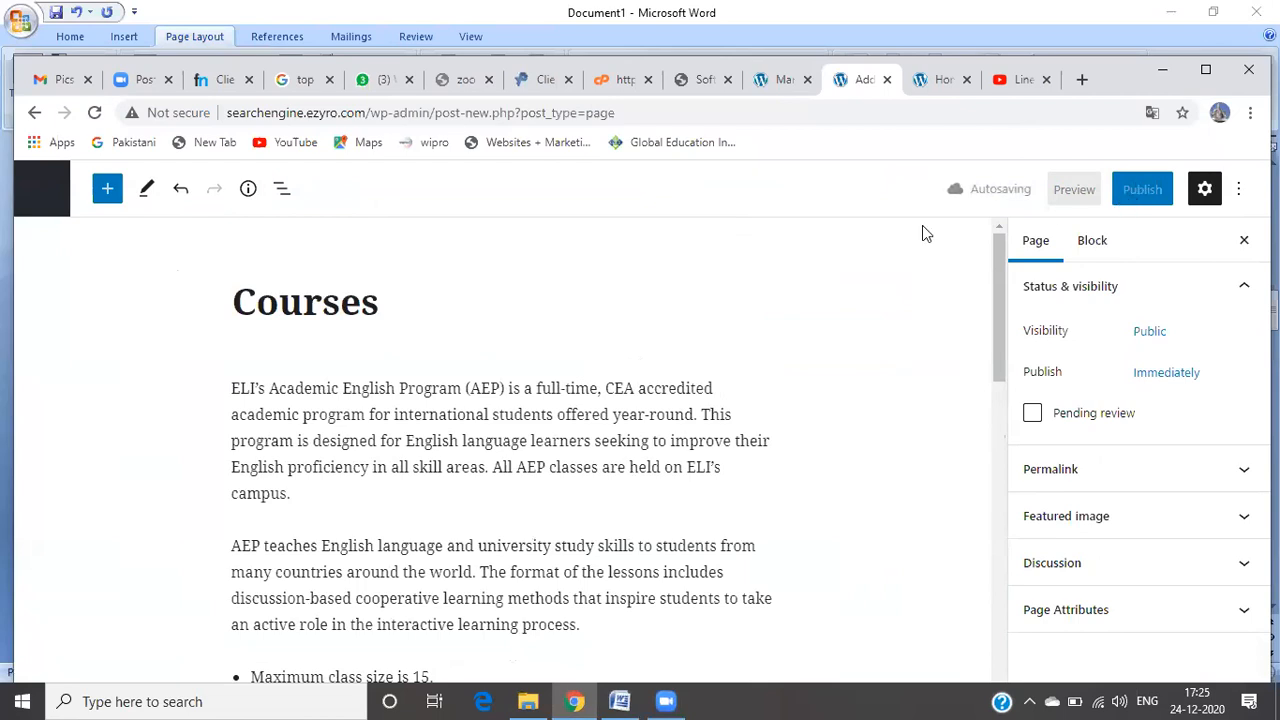
click(677, 278)
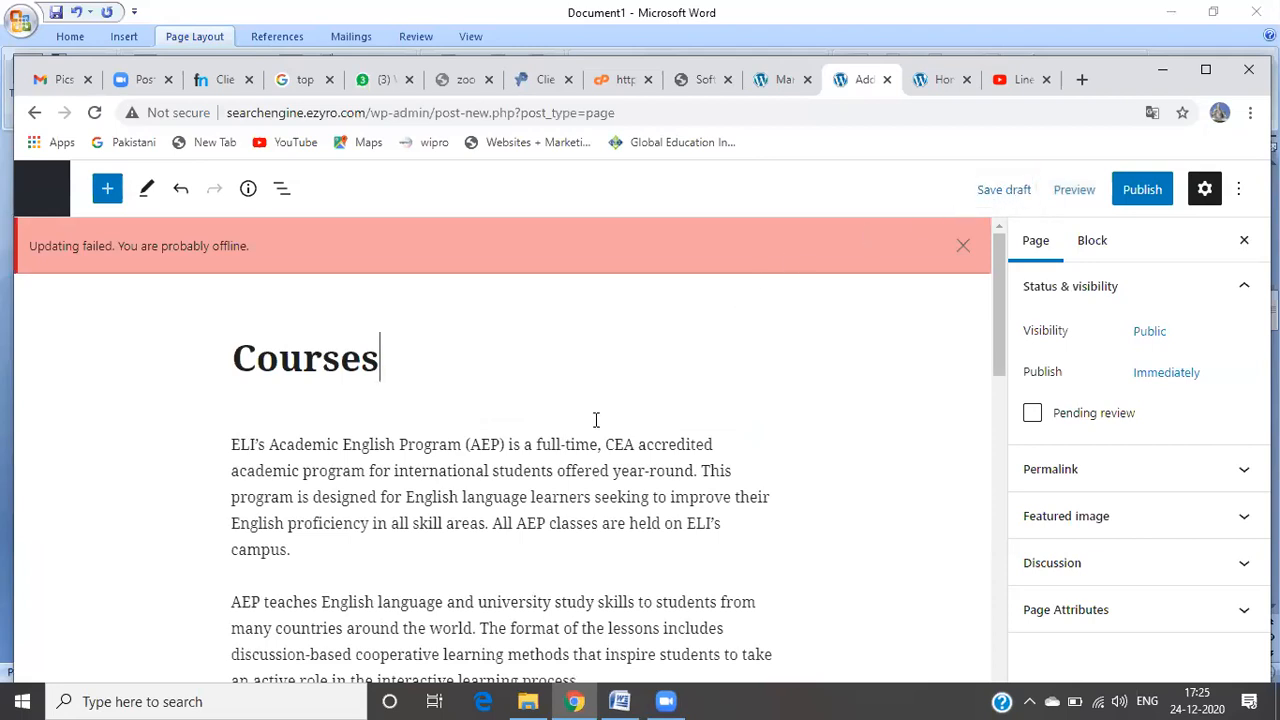
Step: Dismiss the 'Updating failed' notice and publish the Courses page, returning to the pages list
click(573, 462)
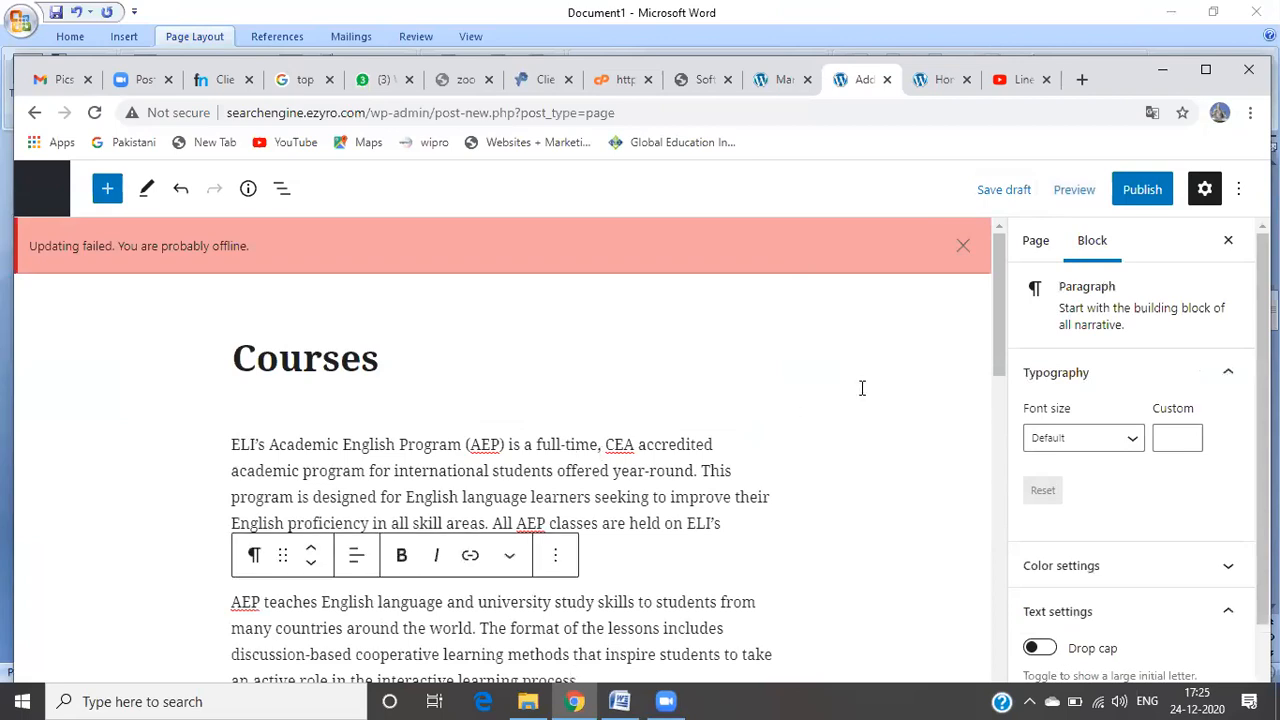
click(961, 245)
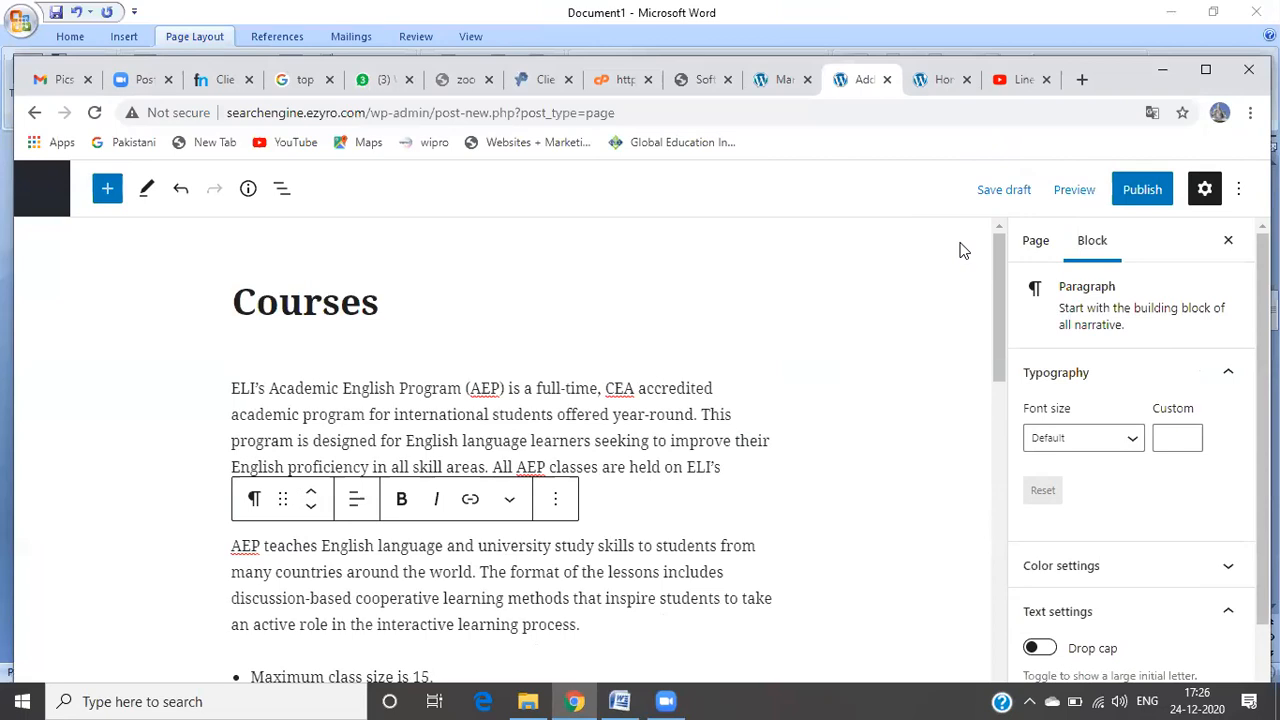
click(1137, 198)
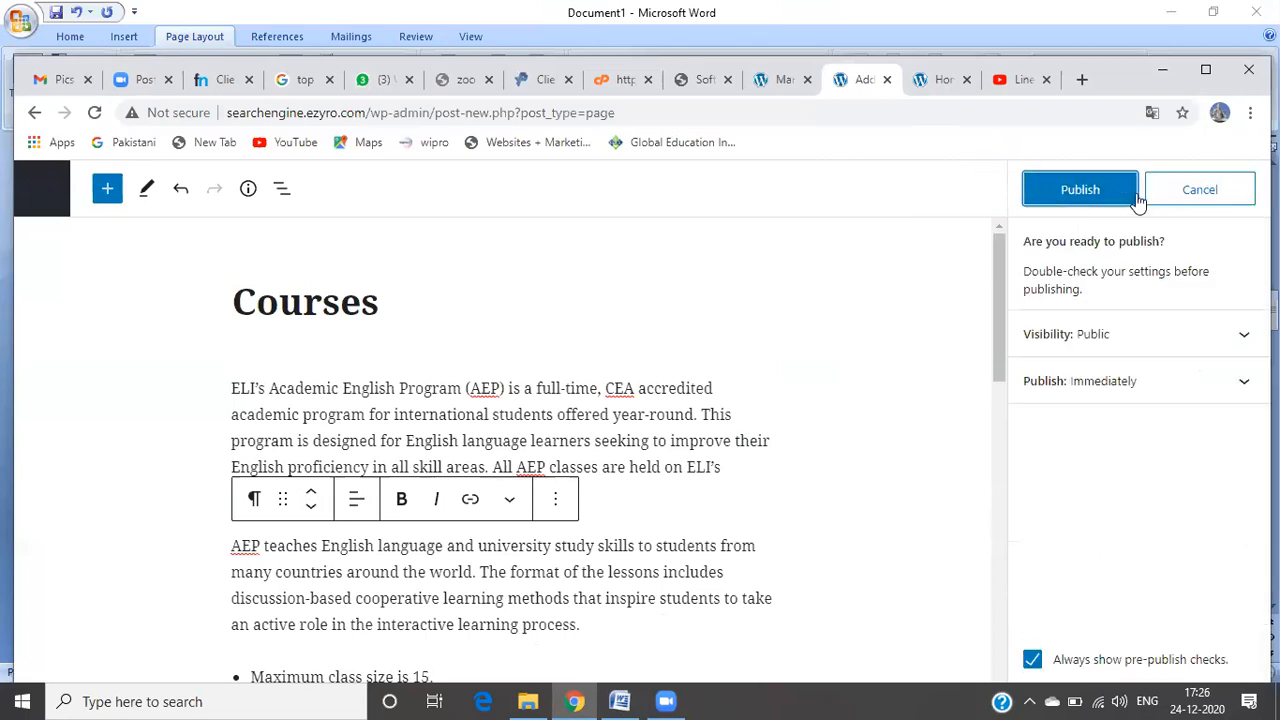
click(1080, 200)
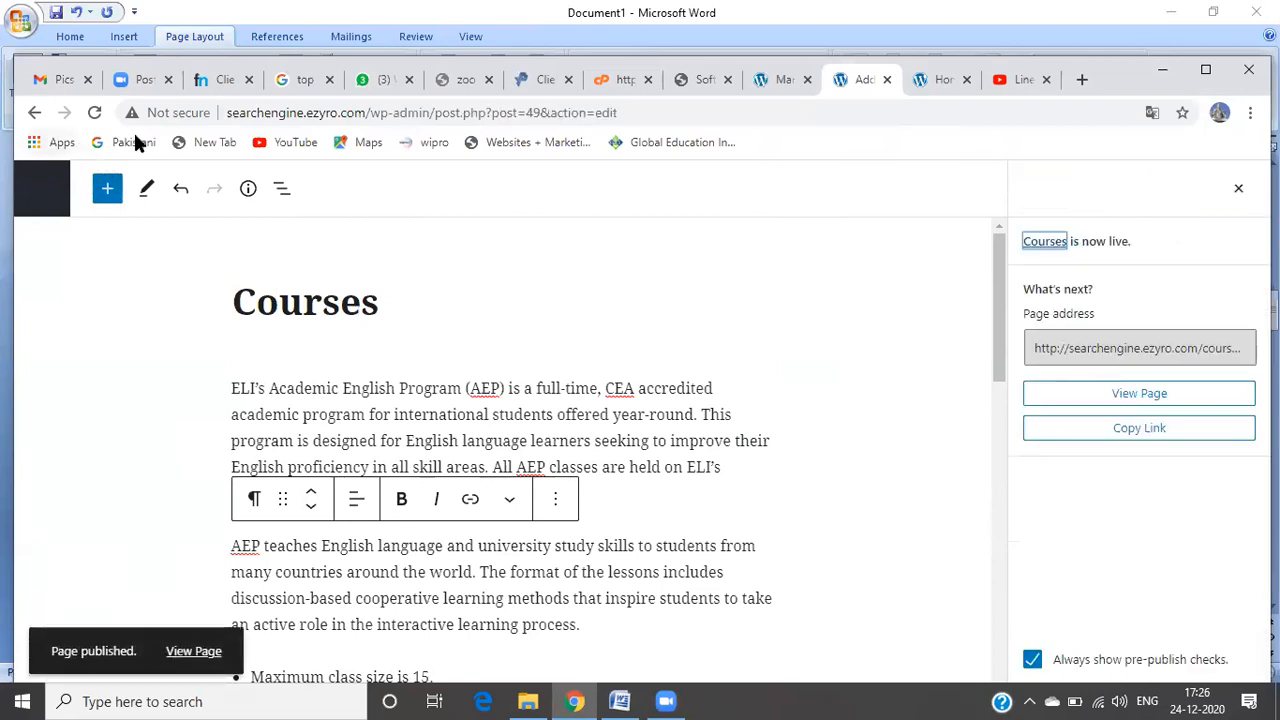
click(32, 114)
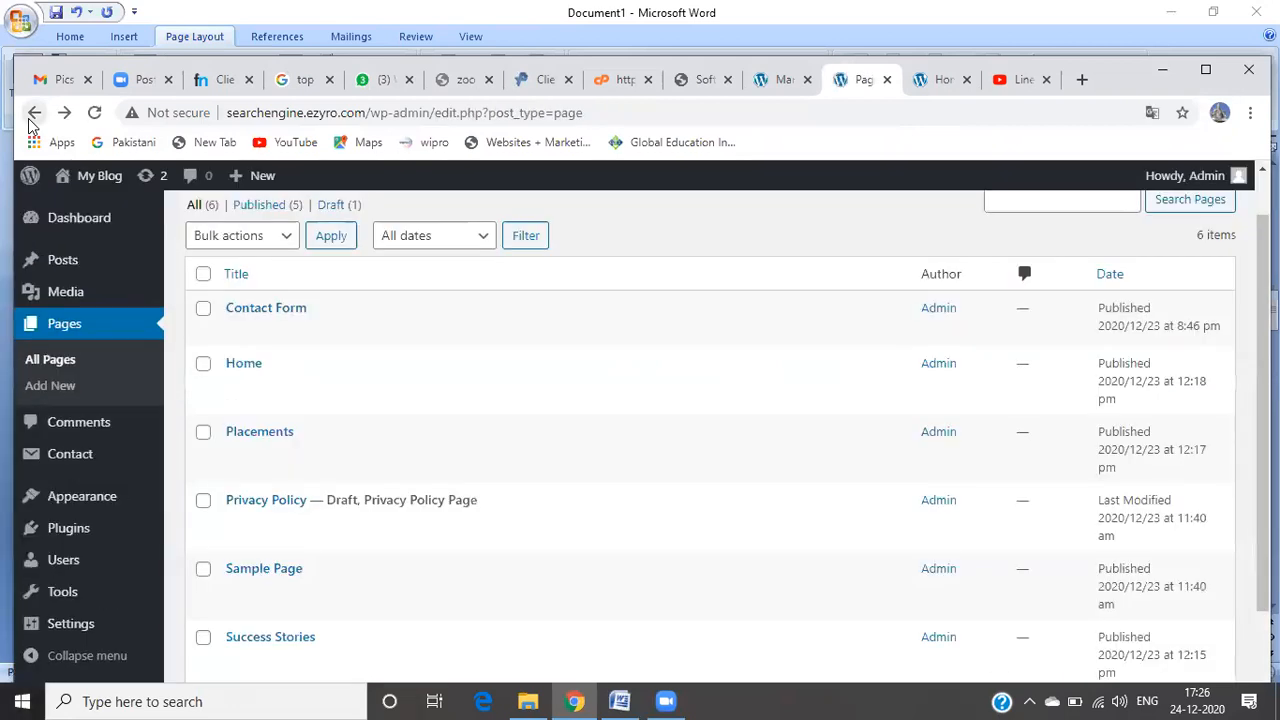
Step: Visit the live site to confirm Courses appears in the menu, then start a new page
mouse_move(65, 178)
click(83, 212)
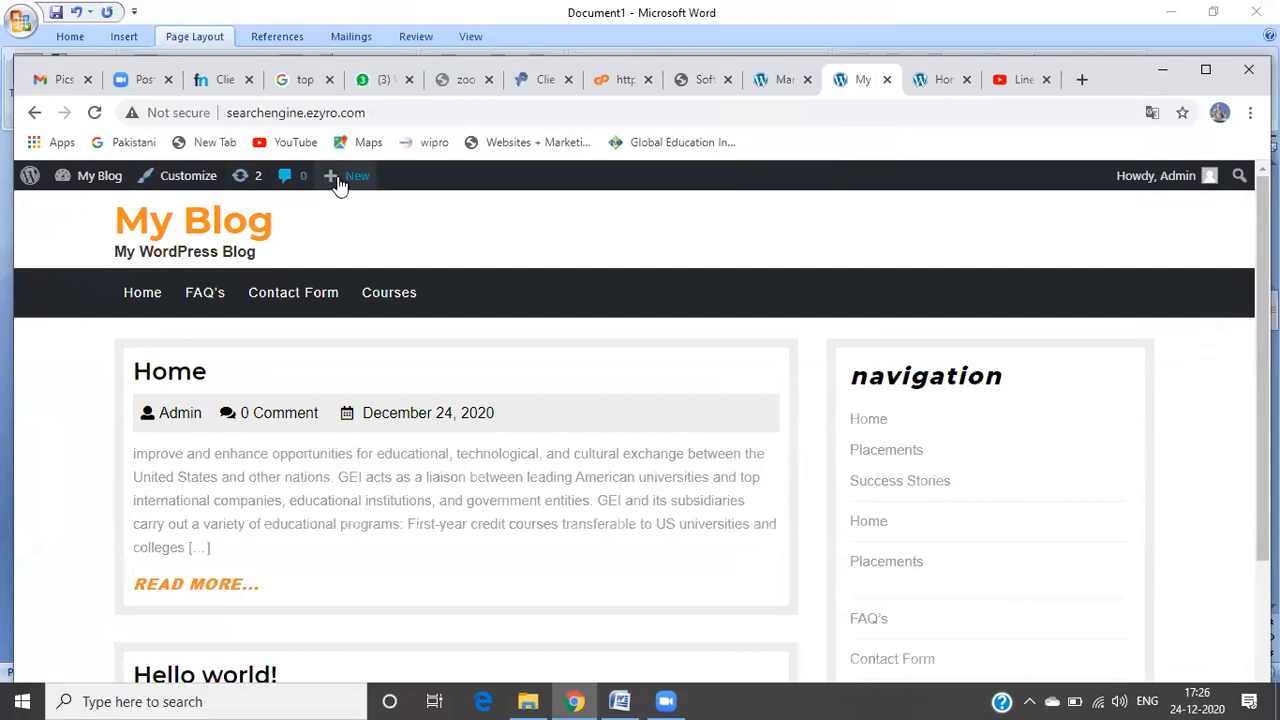
mouse_move(340, 178)
click(356, 268)
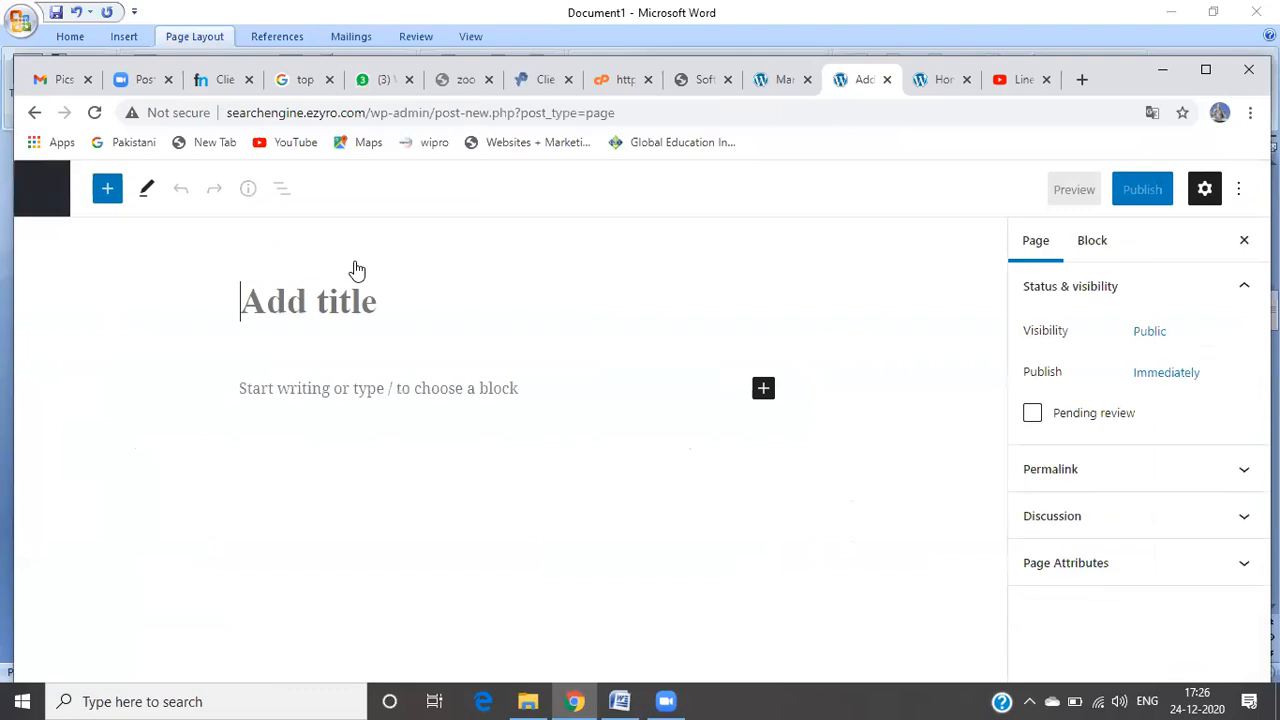
Step: Title the new page 'fee details' and write 'No fee' beneath the title
text(f)
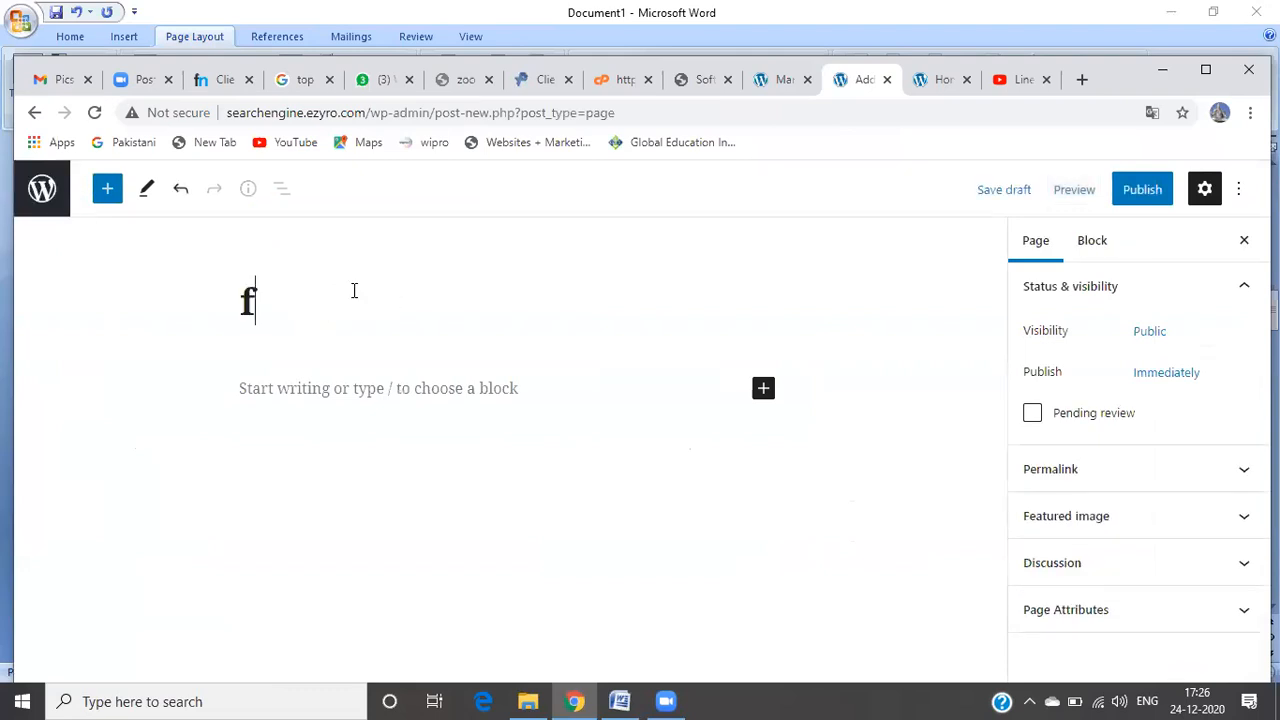
text(ee details)
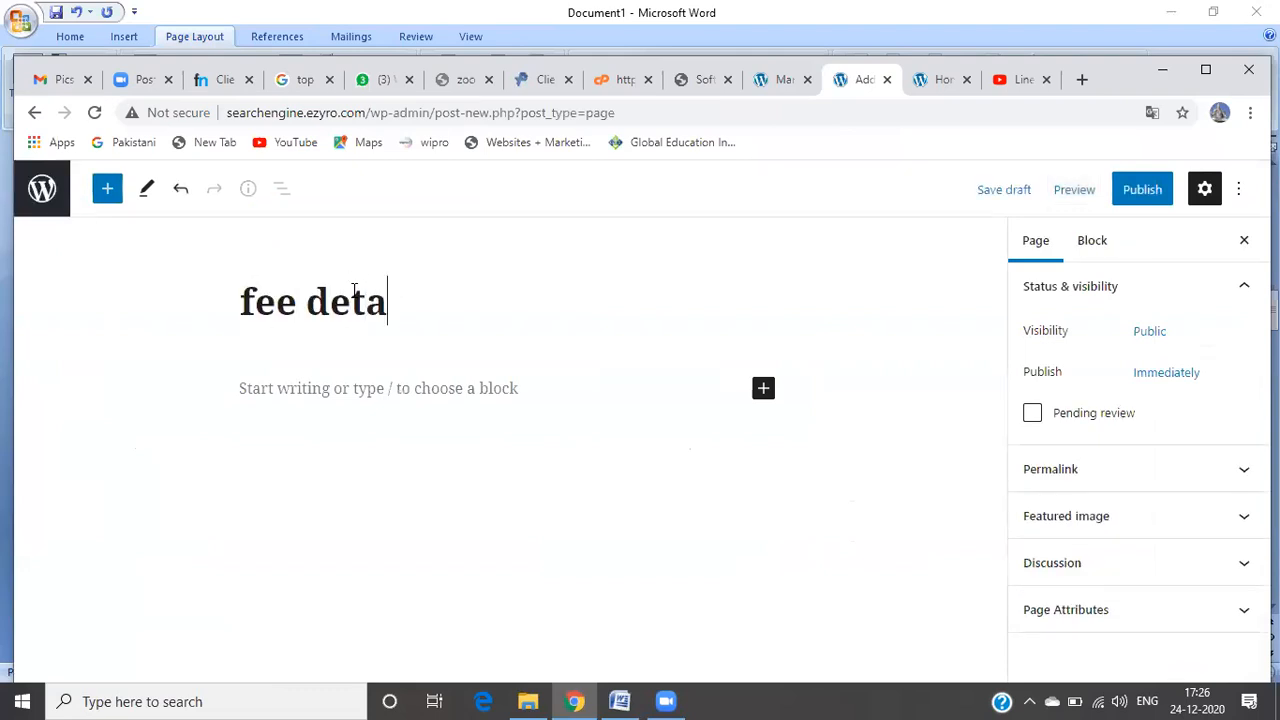
click(371, 390)
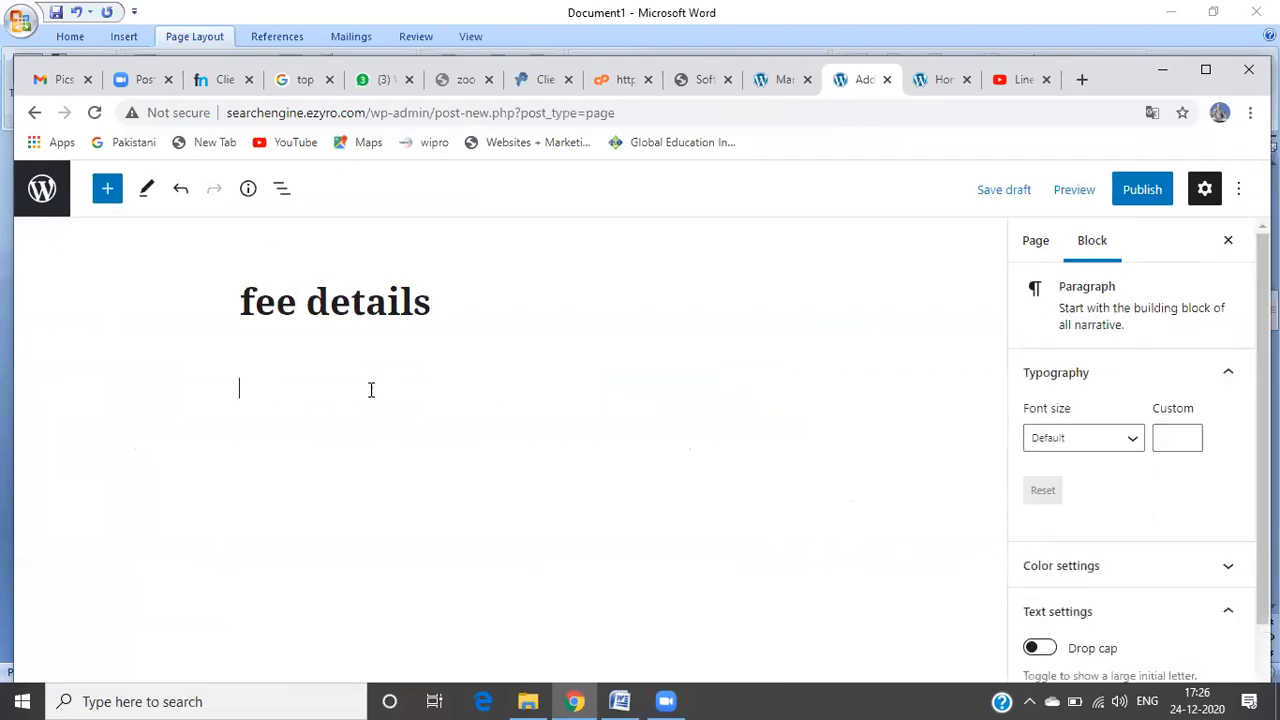
text(No fee)
Step: Publish the fee details page and go back to the live site
click(1144, 197)
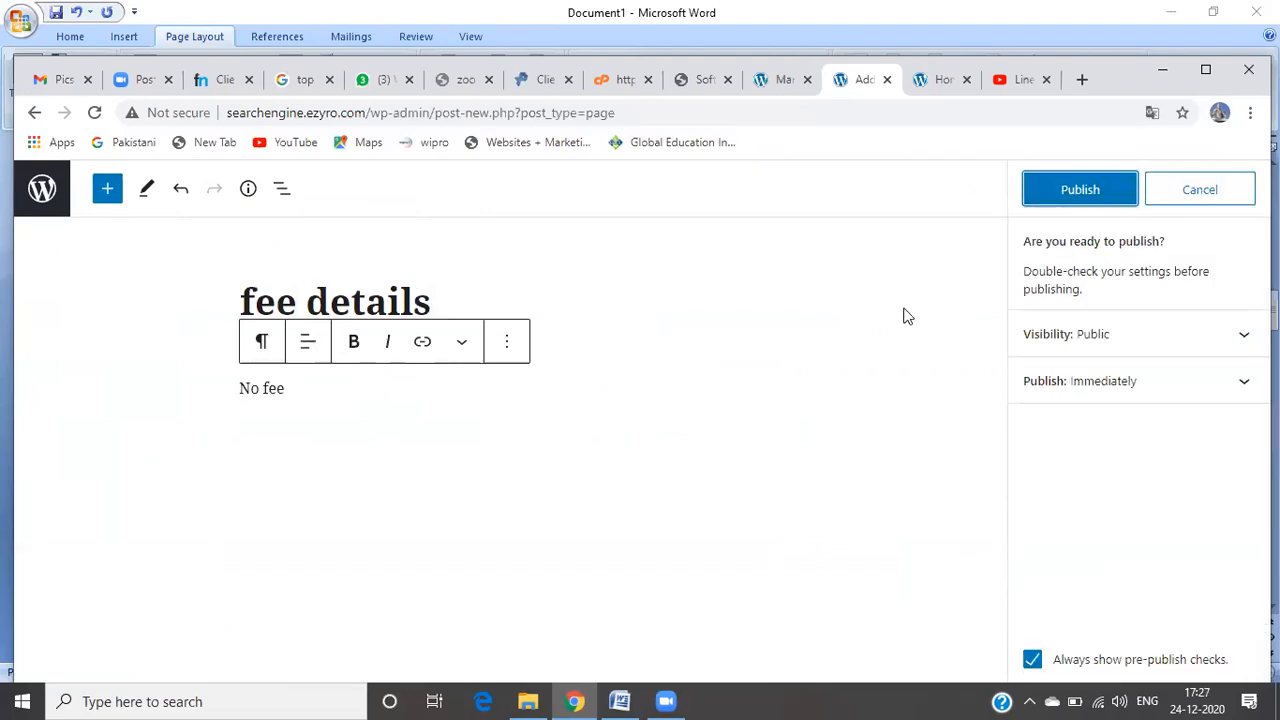
click(1080, 194)
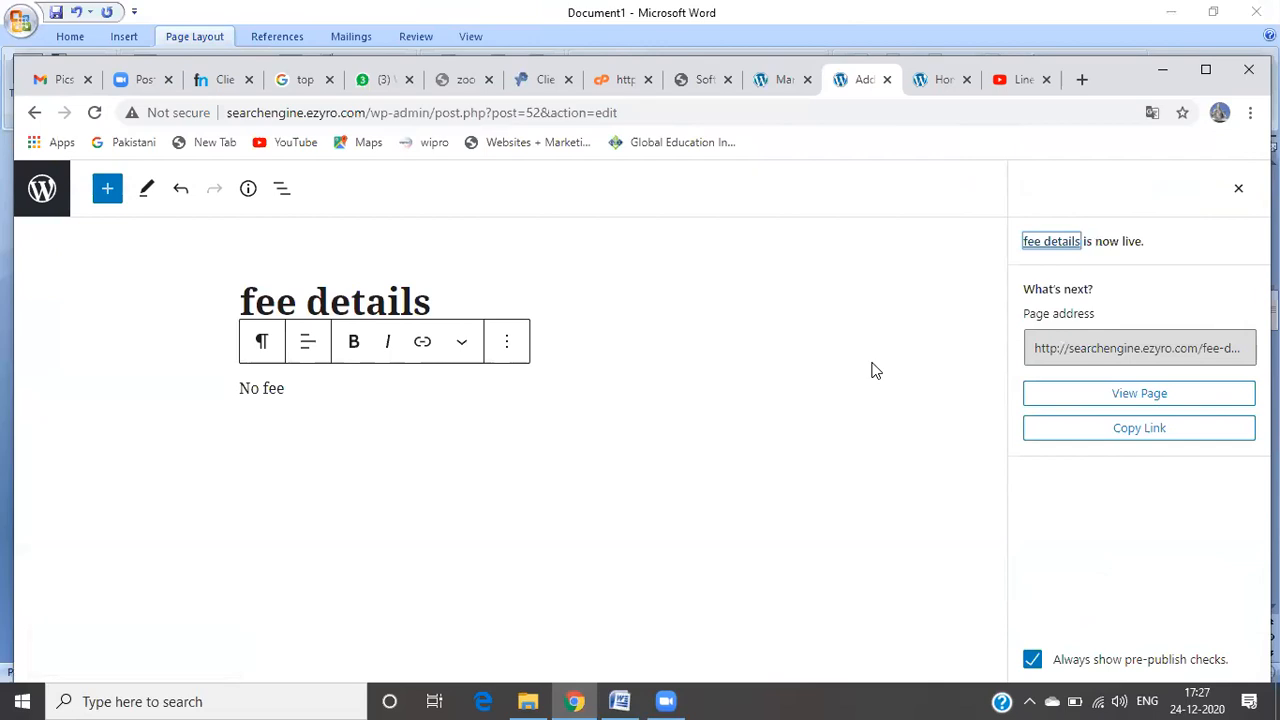
click(30, 112)
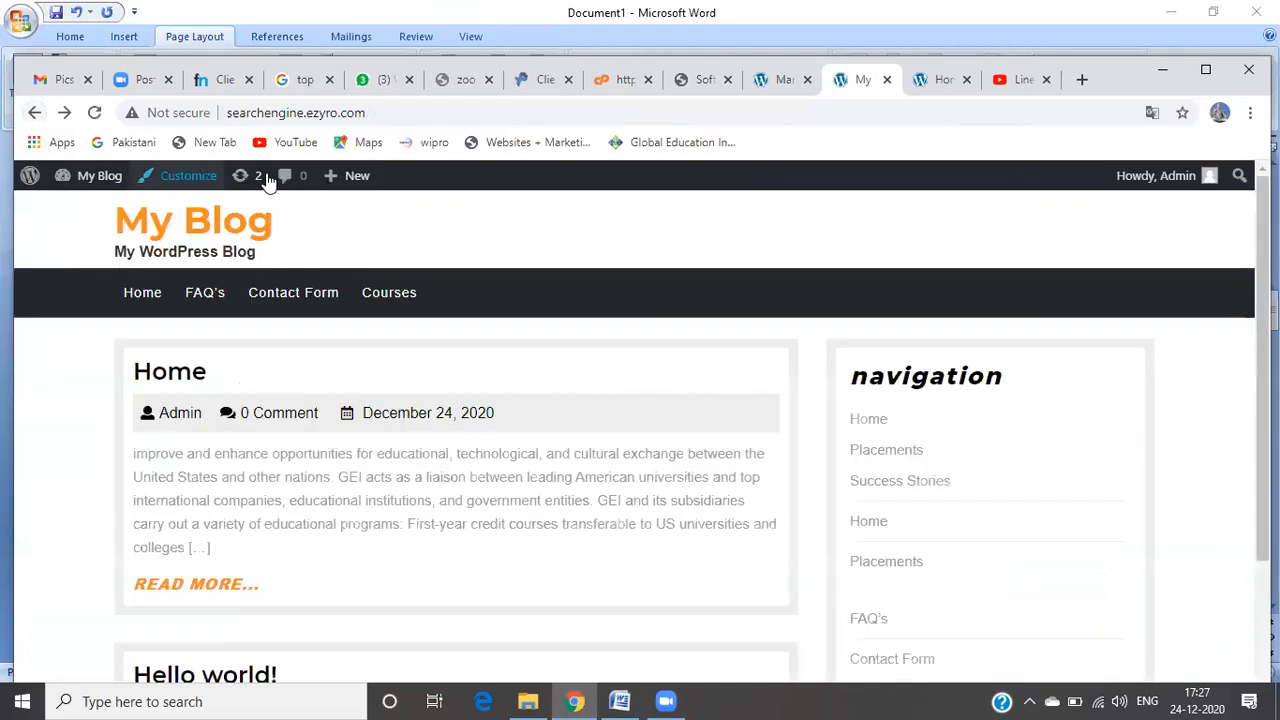
Step: Create a new Page from the admin bar's + New menu on the site's front page
mouse_move(366, 186)
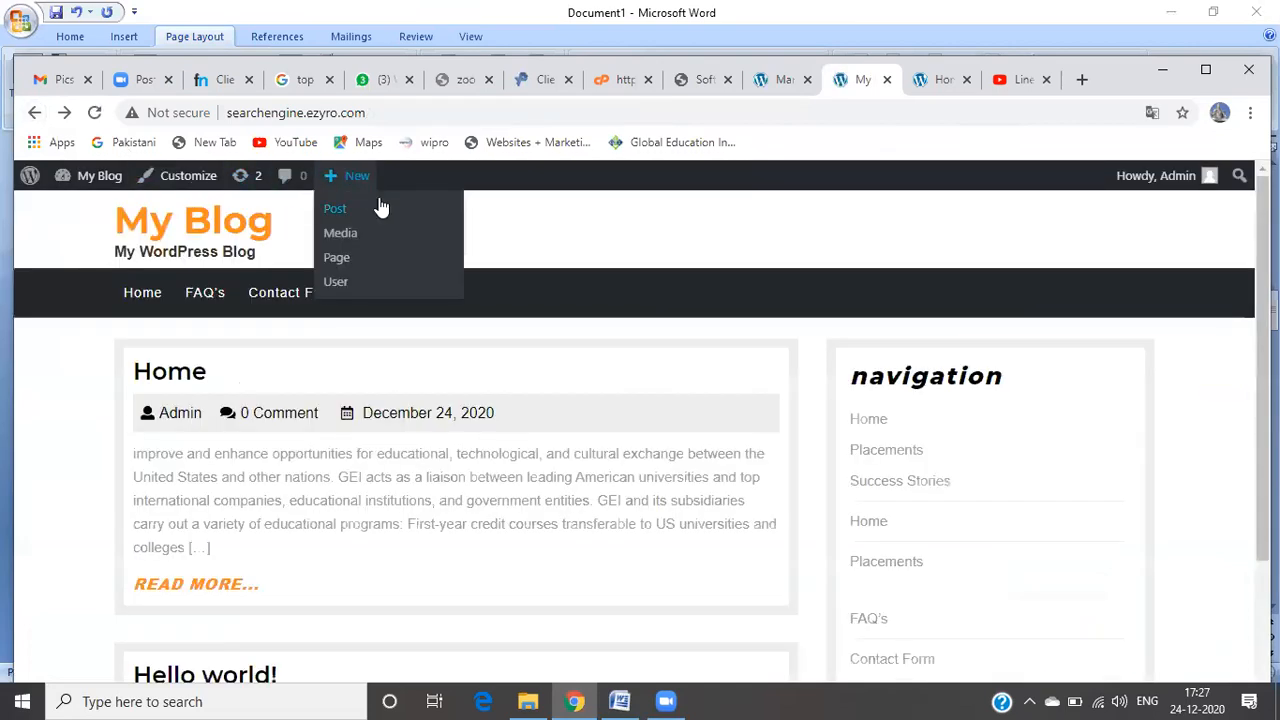
click(379, 259)
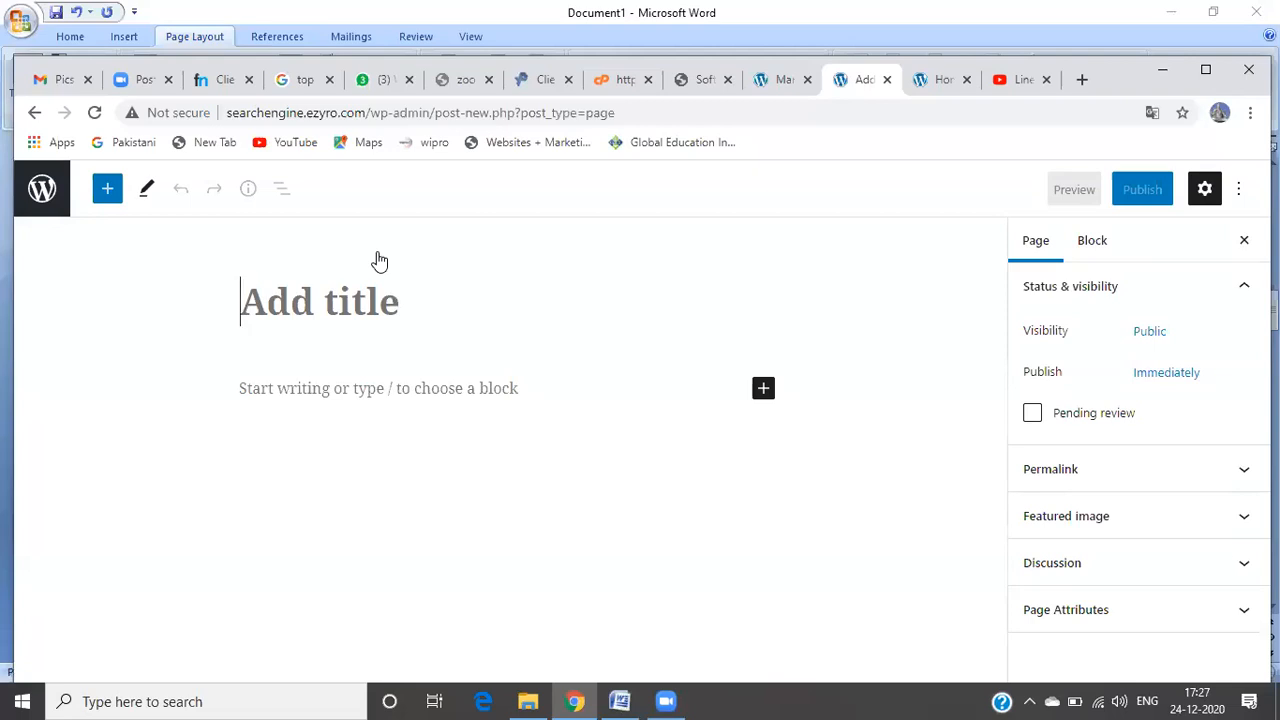
Step: Title the page 'Institute Branches' and place the cursor in the paragraph below it
text(Institute Branches)
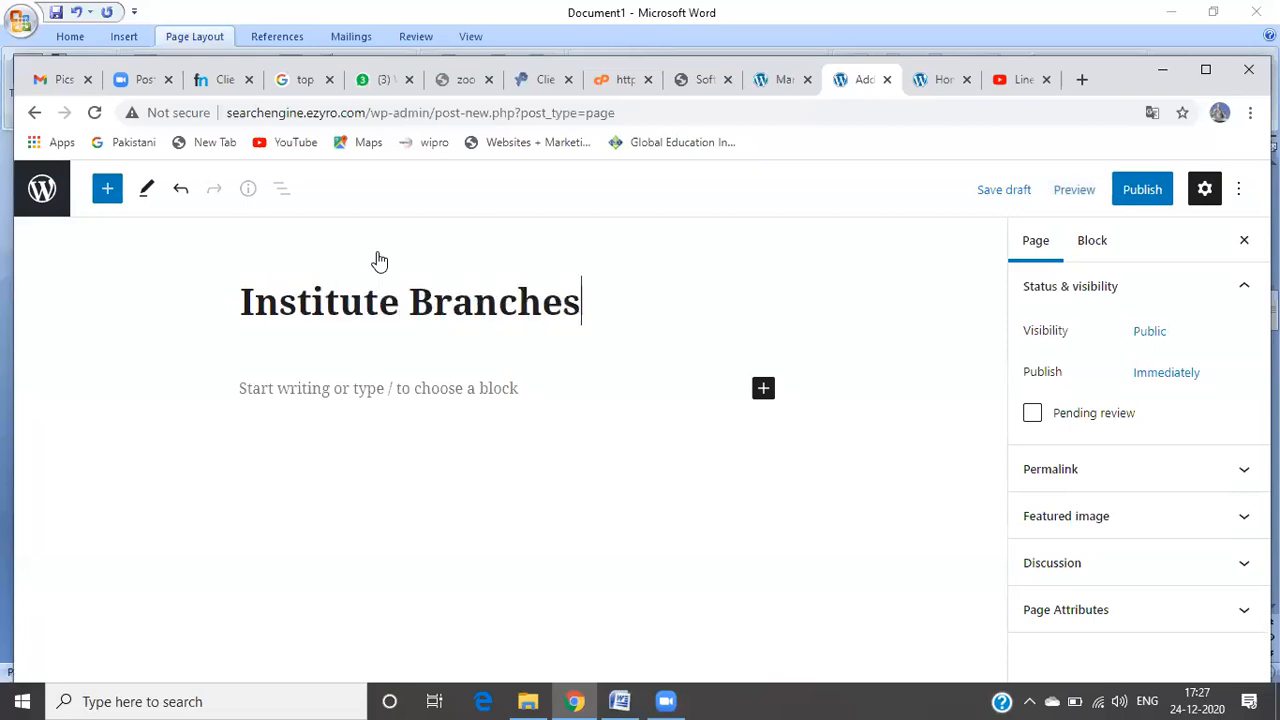
click(486, 414)
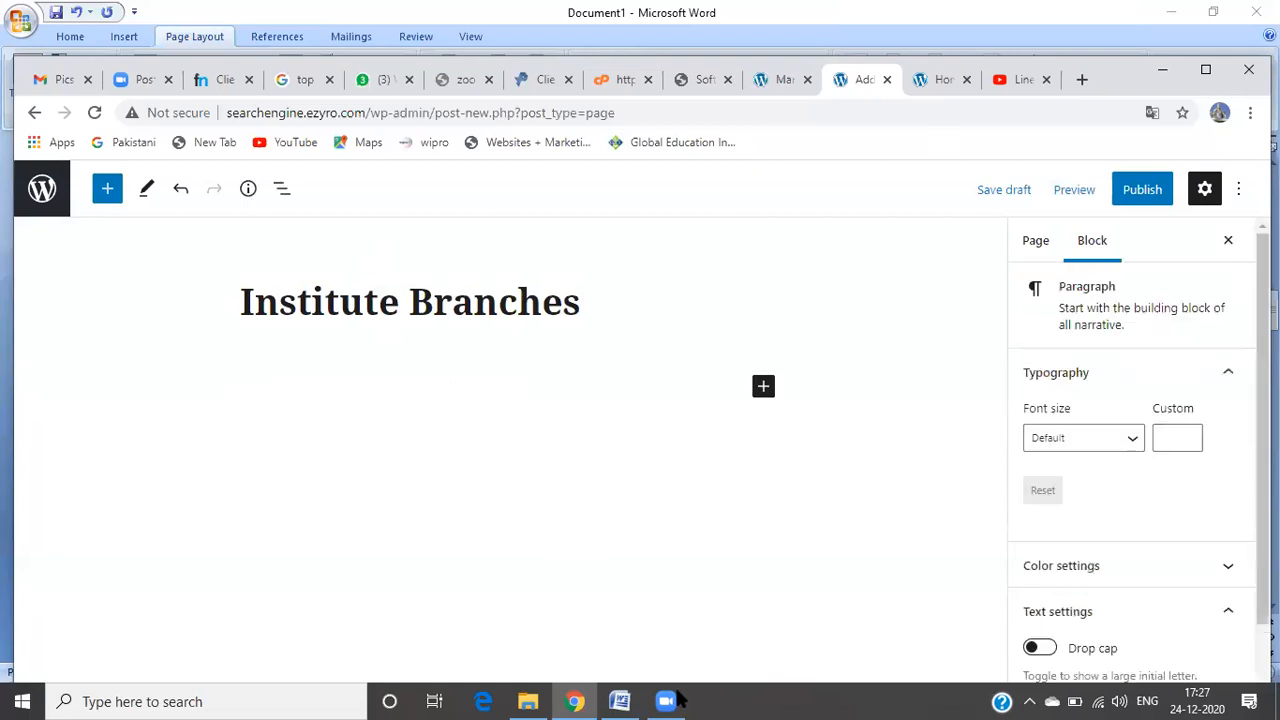
Step: Copy the Word text from New Students through the ELI Student Handbook line, then return to Chrome
mouse_move(628, 701)
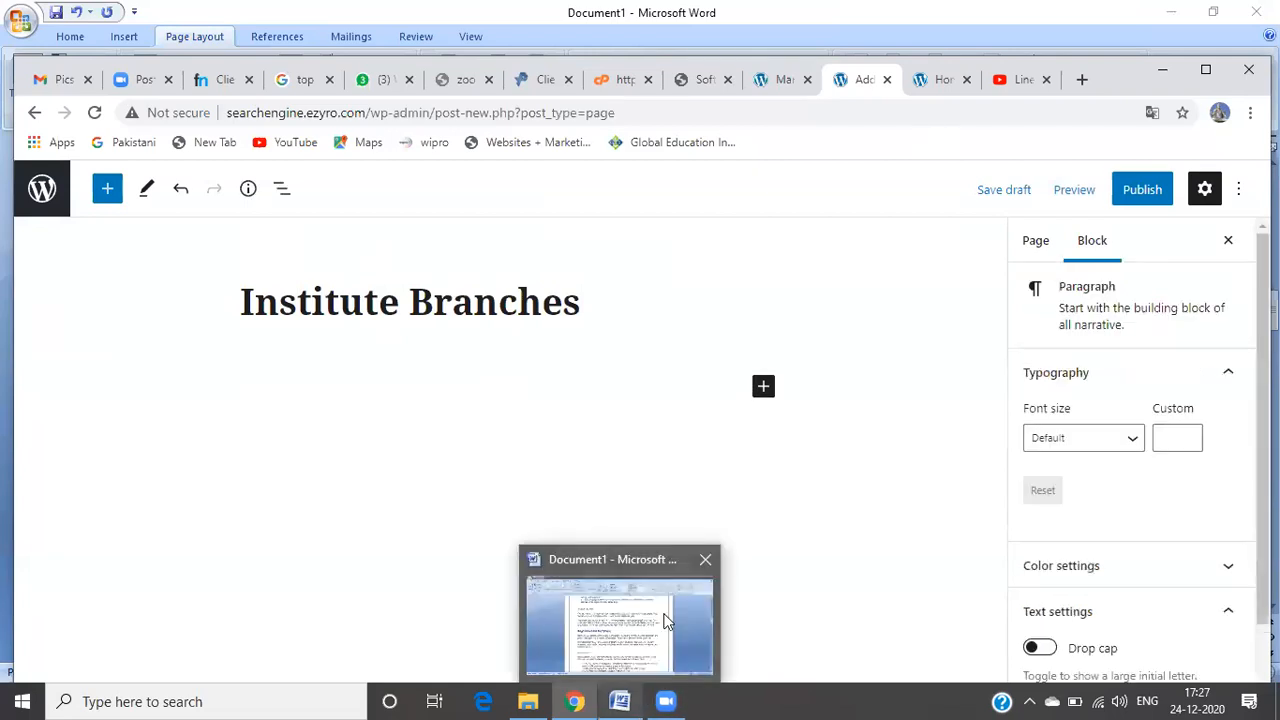
click(667, 621)
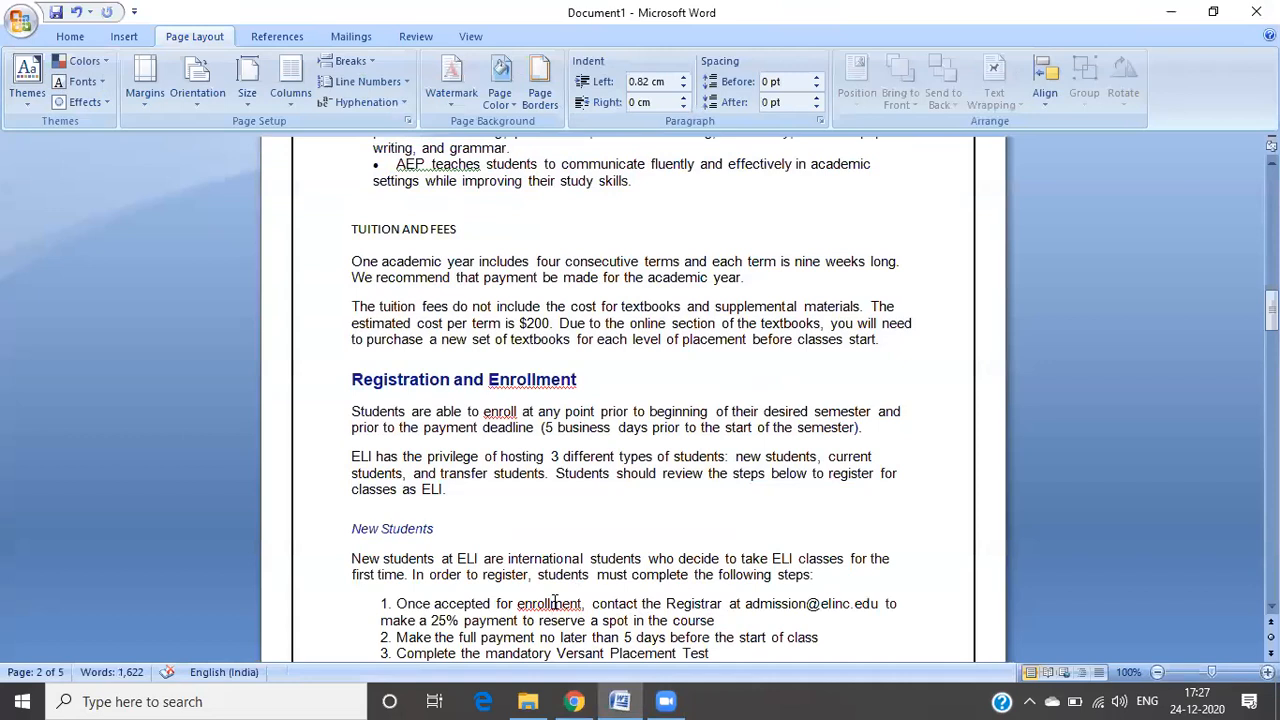
scroll(555, 603, down, 5)
drag(352, 258, 436, 292)
drag(502, 390, 855, 598)
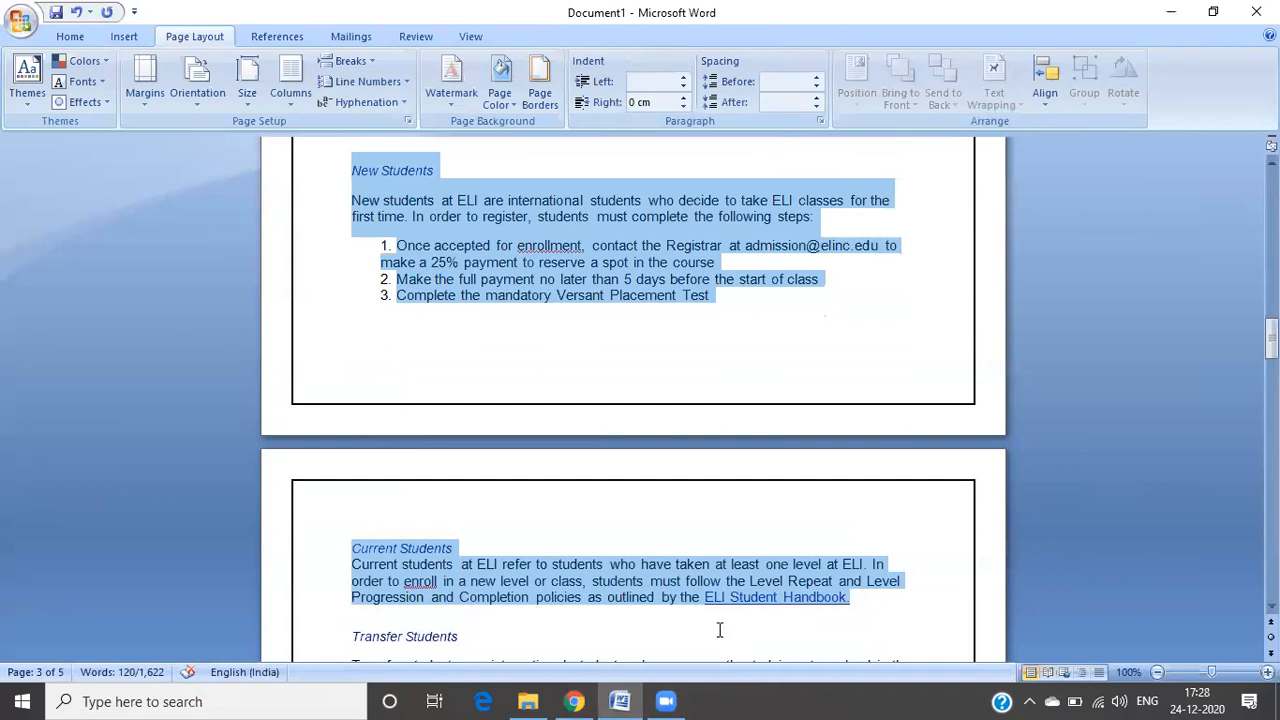
mouse_move(568, 698)
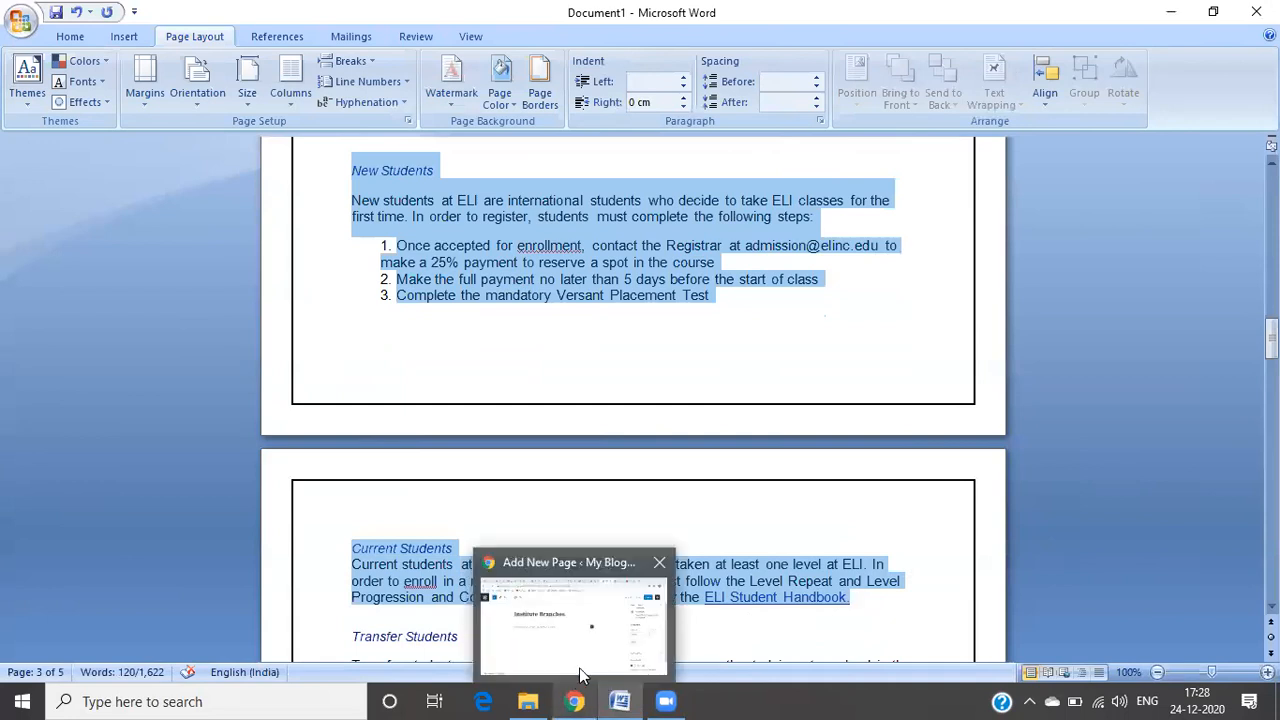
click(580, 668)
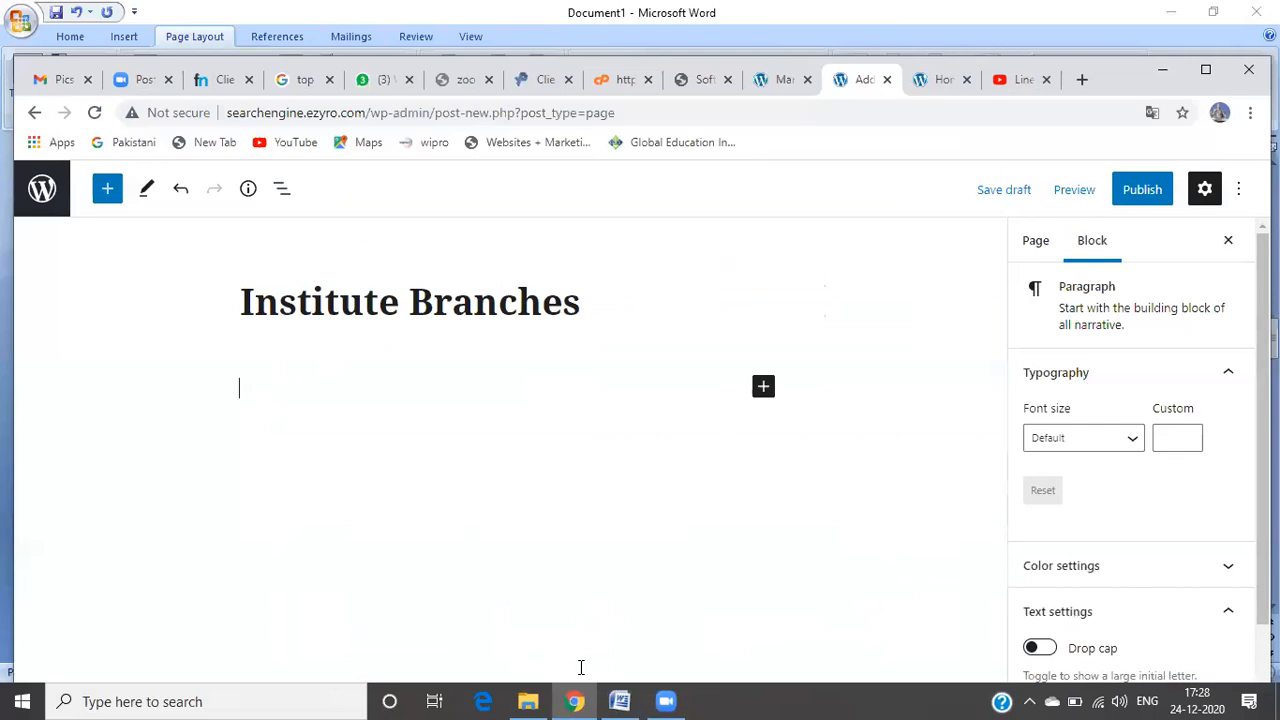
Step: Paste the New Students and Current Students text into the Institute Branches page body
key(ctrl+v)
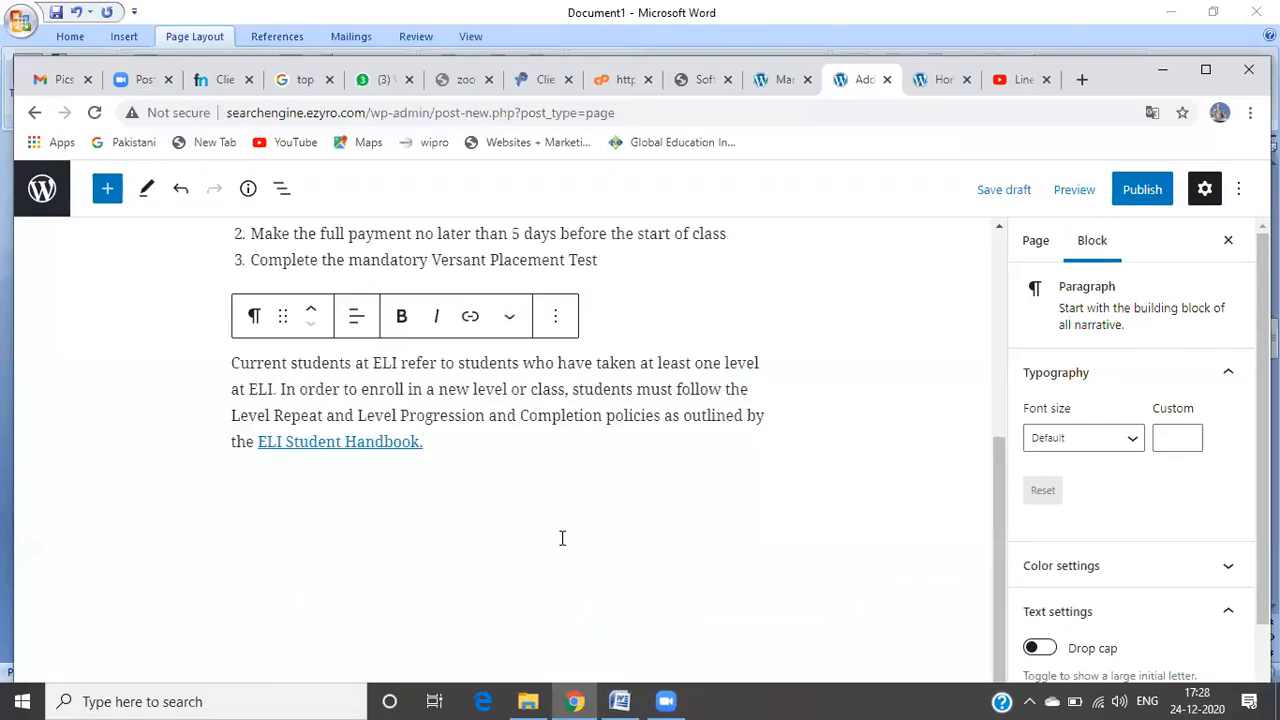
key(Up)
key(Up)
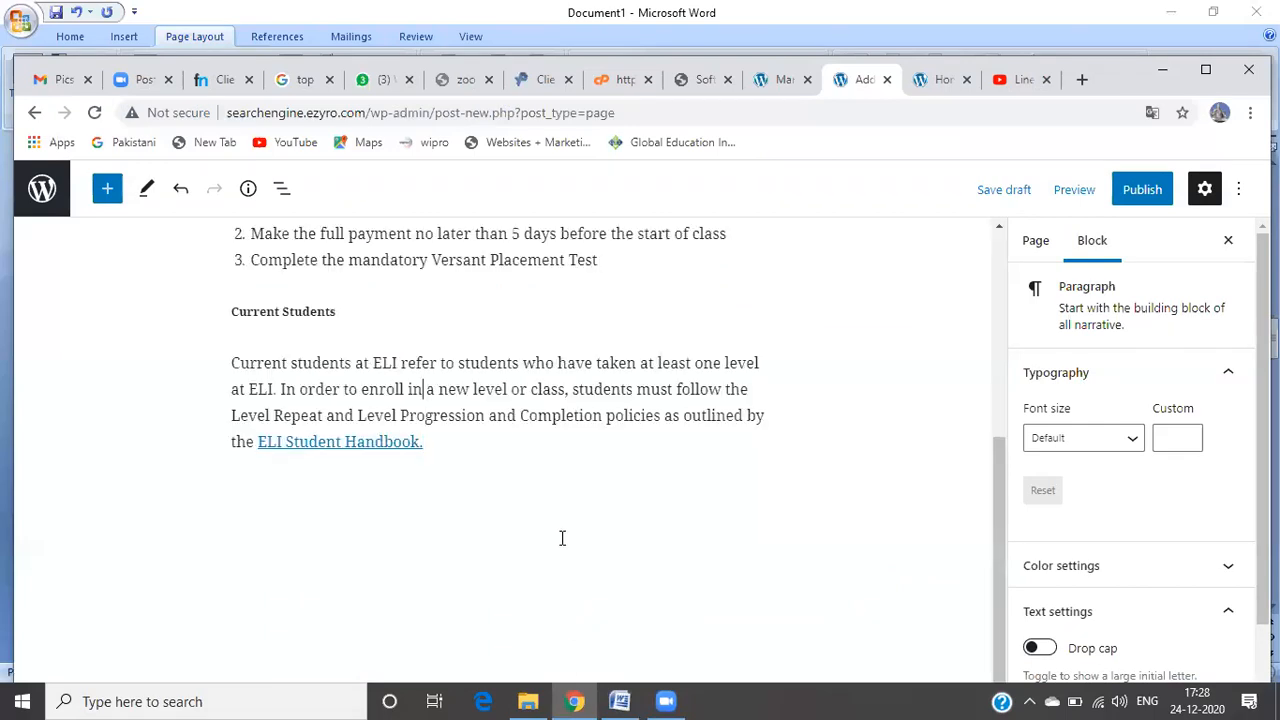
key(ctrl+Home)
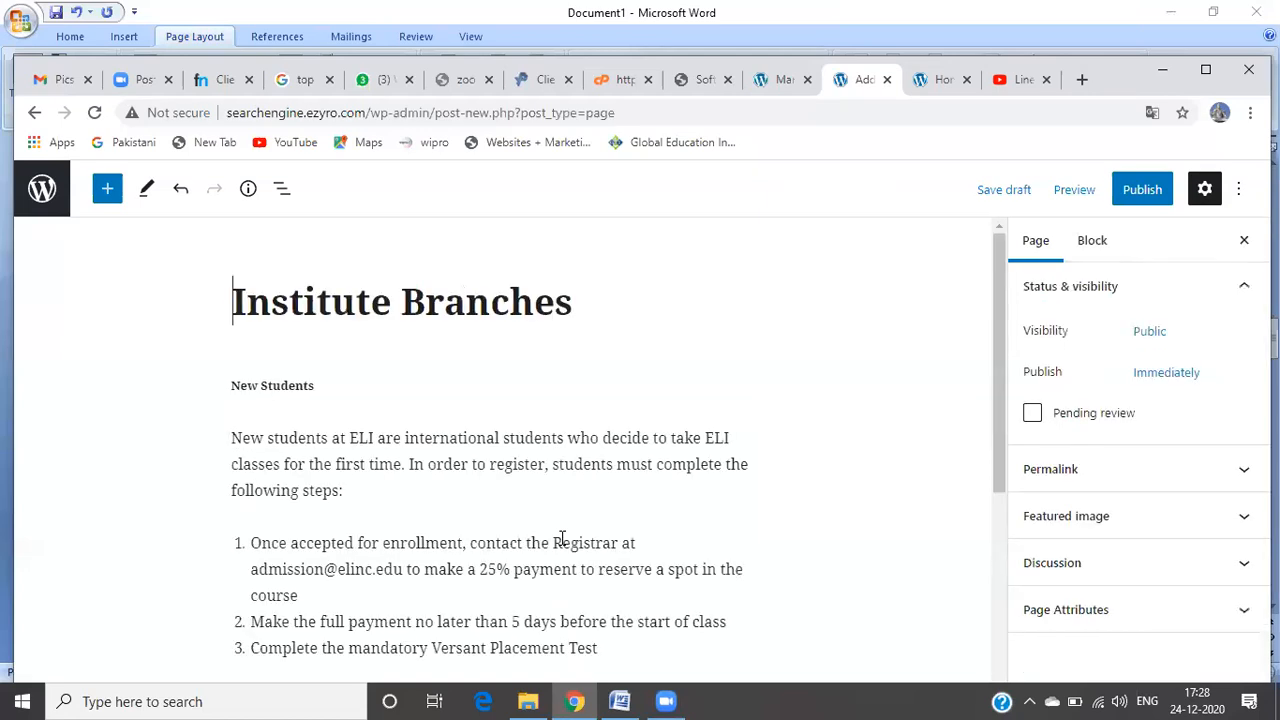
Step: Publish the Institute Branches page and go back to the live front page
click(1133, 201)
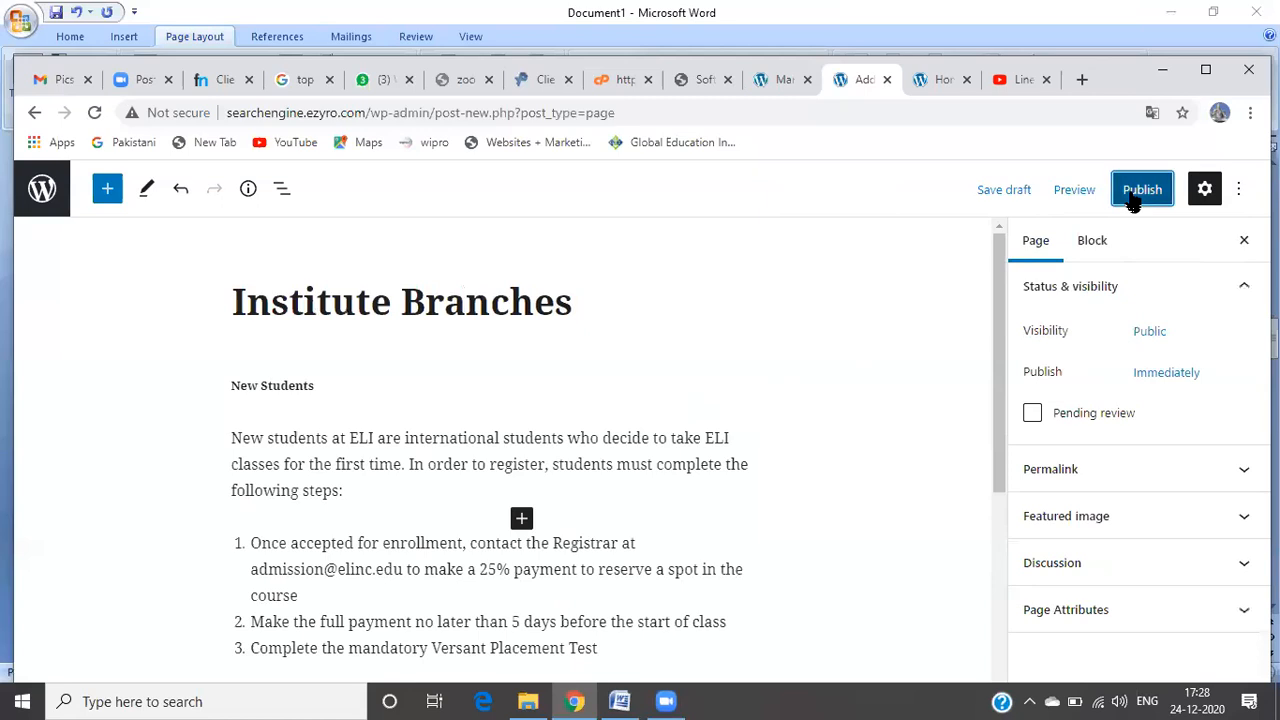
click(1133, 199)
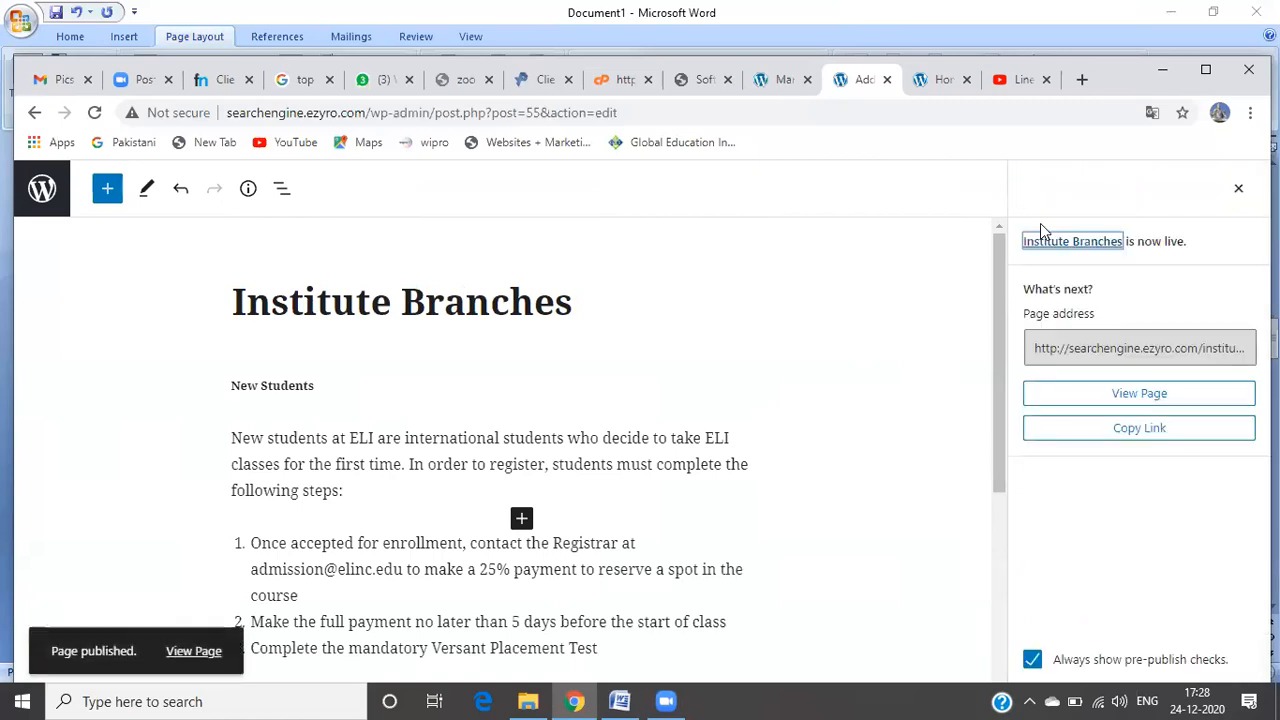
click(35, 115)
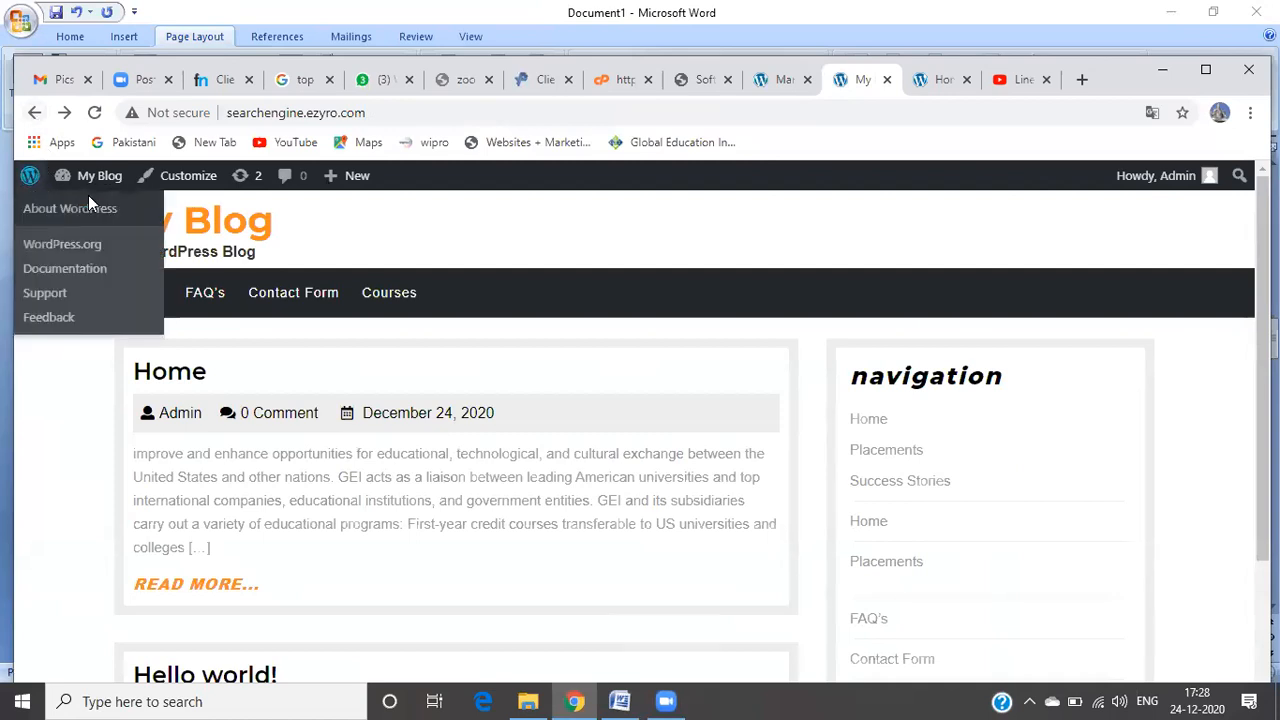
Step: Create a new page titled 'Gallery' and start a paragraph below the title
mouse_move(356, 188)
click(357, 266)
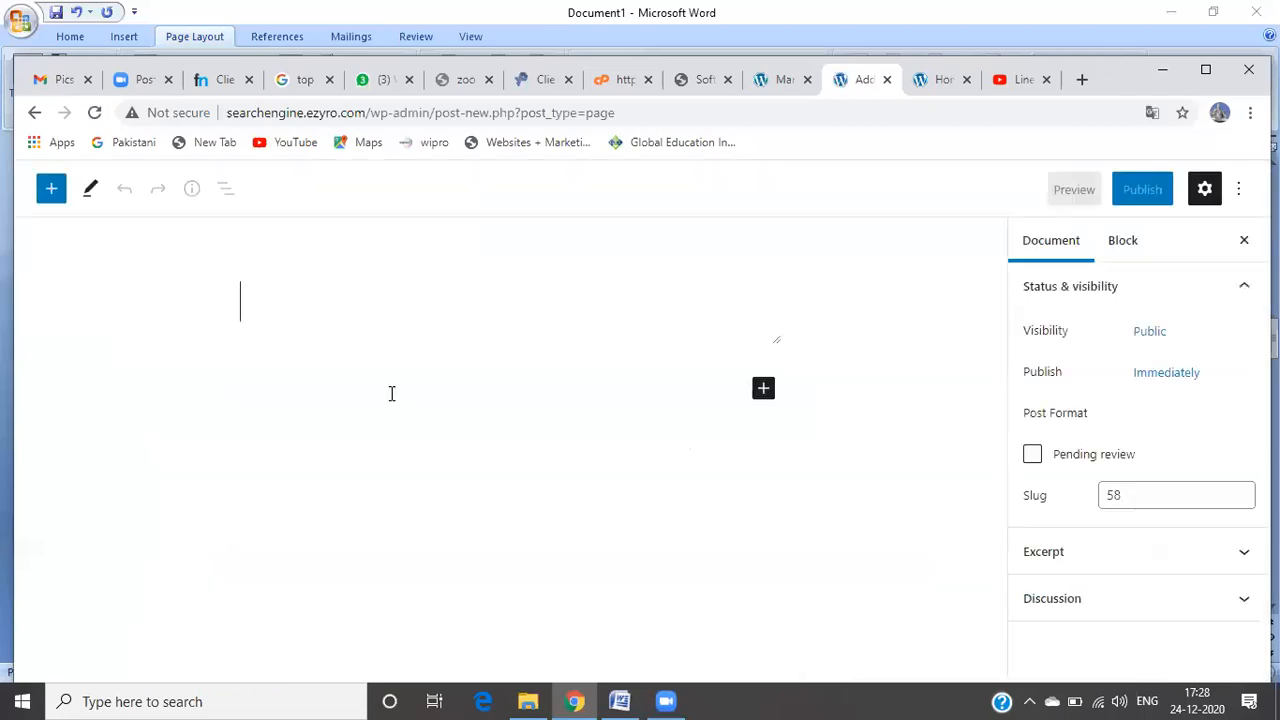
text(G)
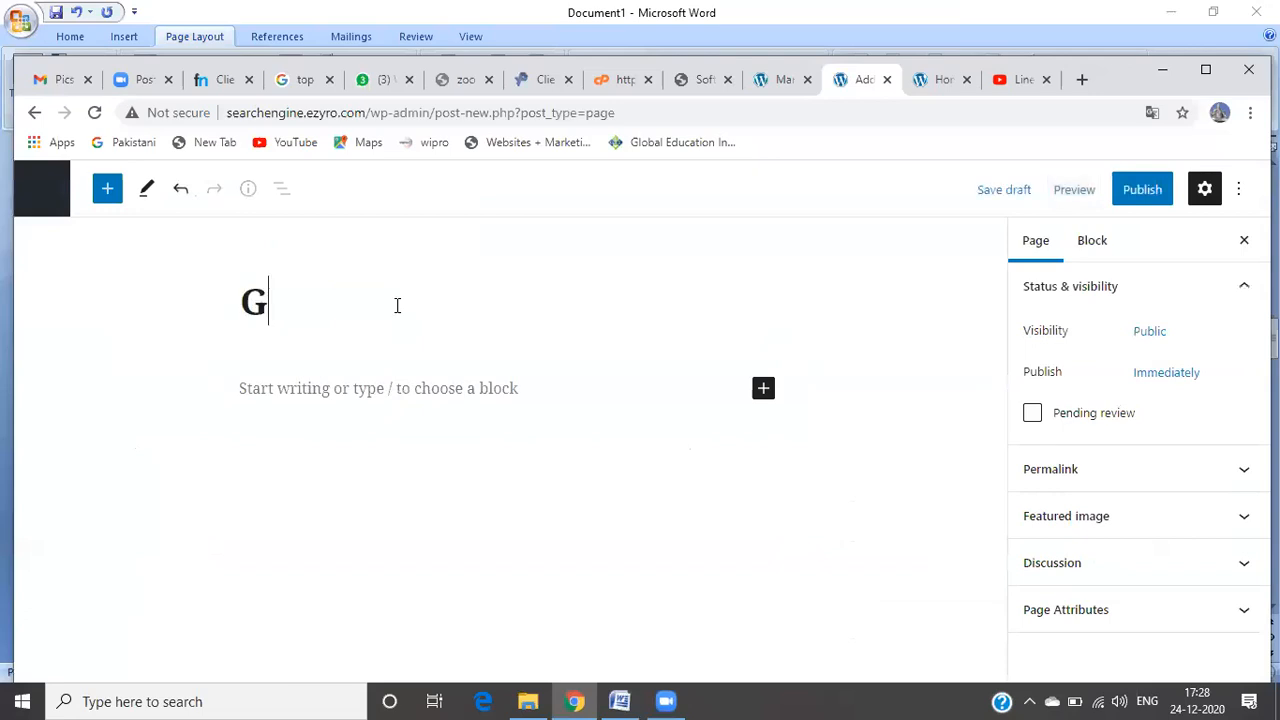
text(allery)
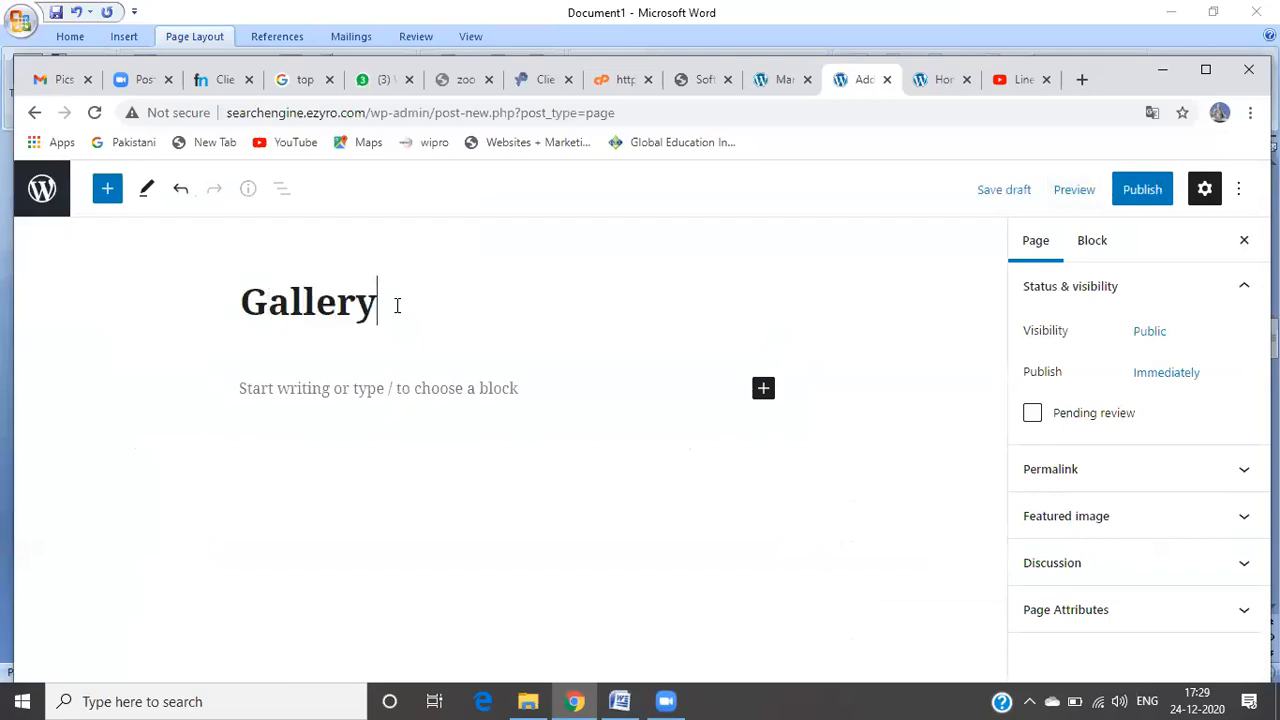
click(390, 389)
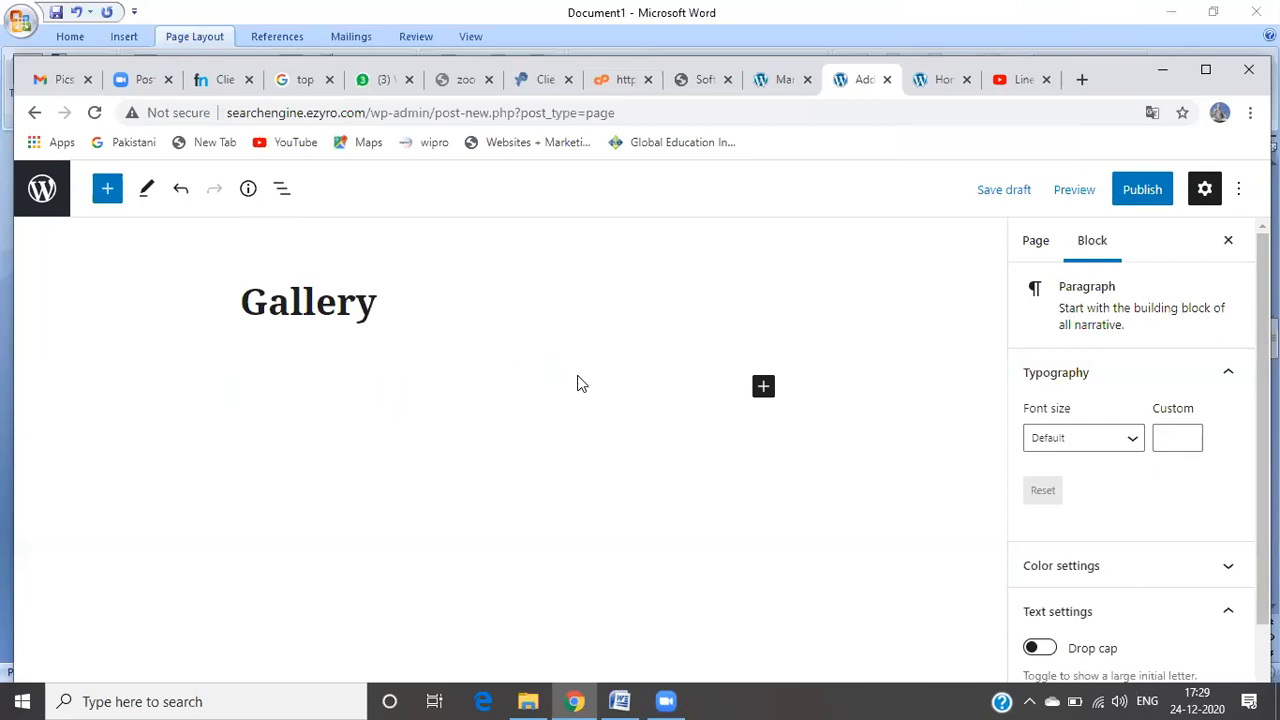
Step: Insert an Image block, then close its More options menu to leave the empty image placeholder
click(763, 390)
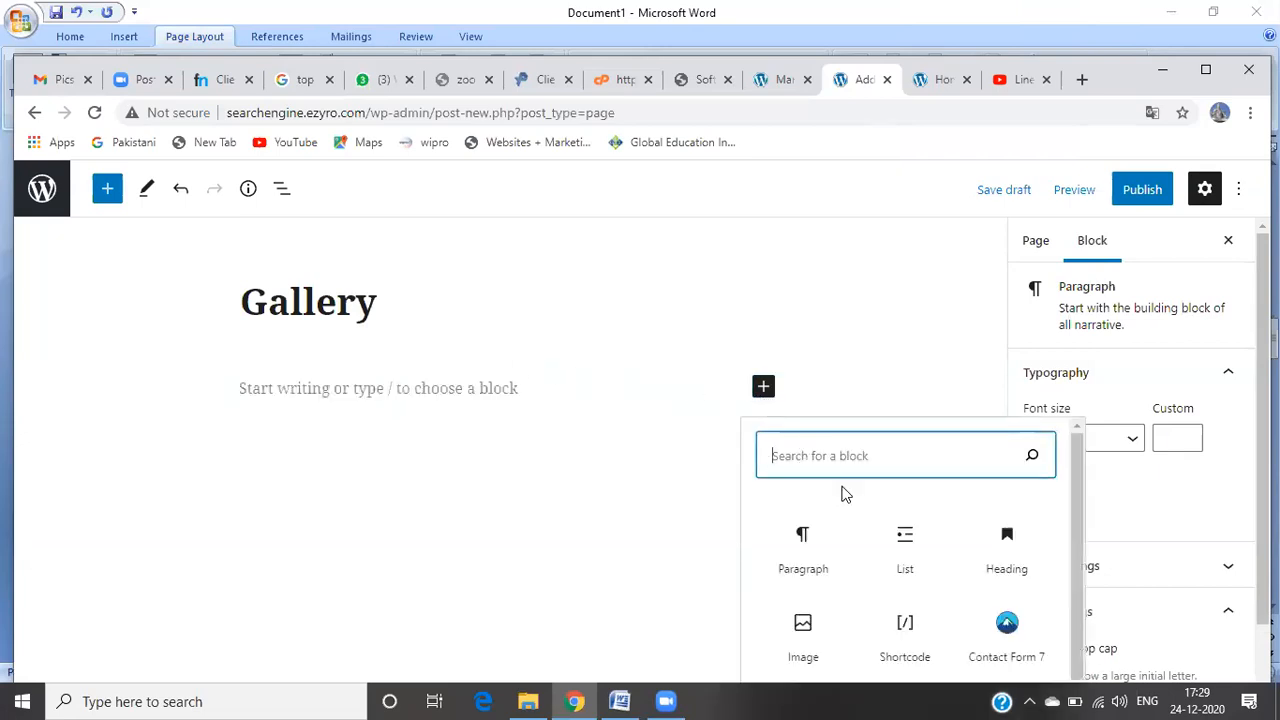
click(811, 630)
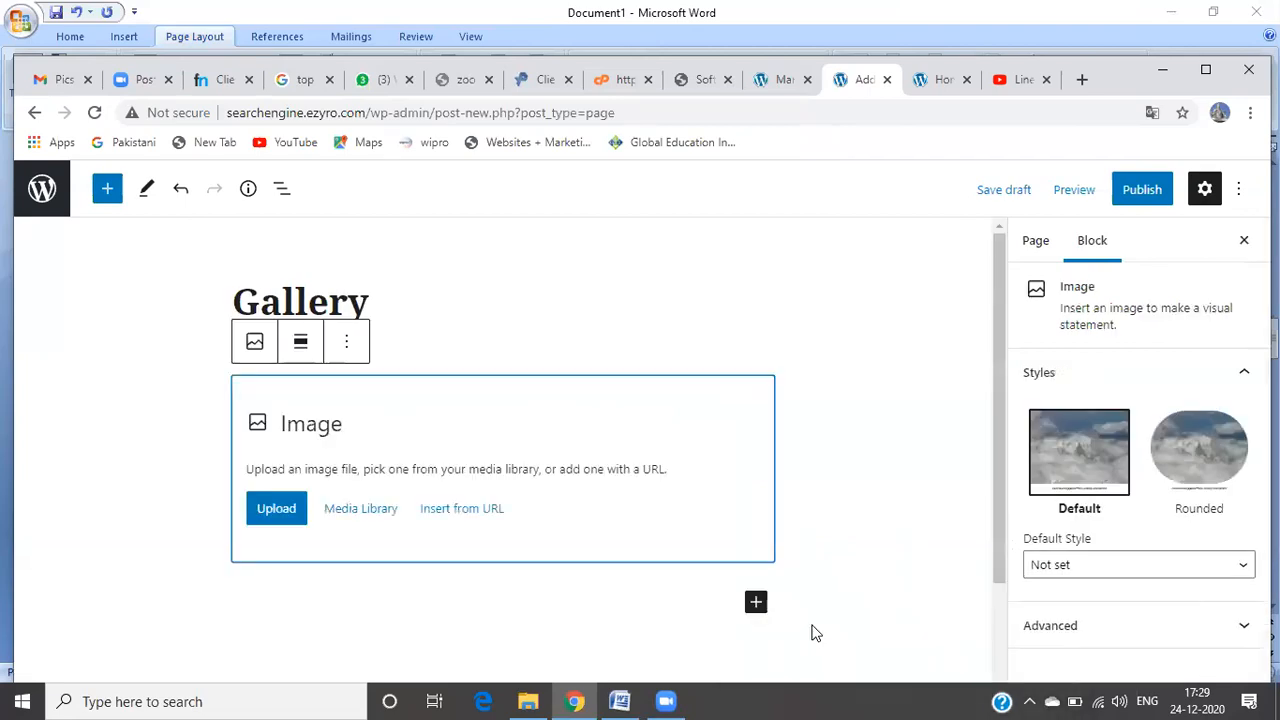
click(347, 345)
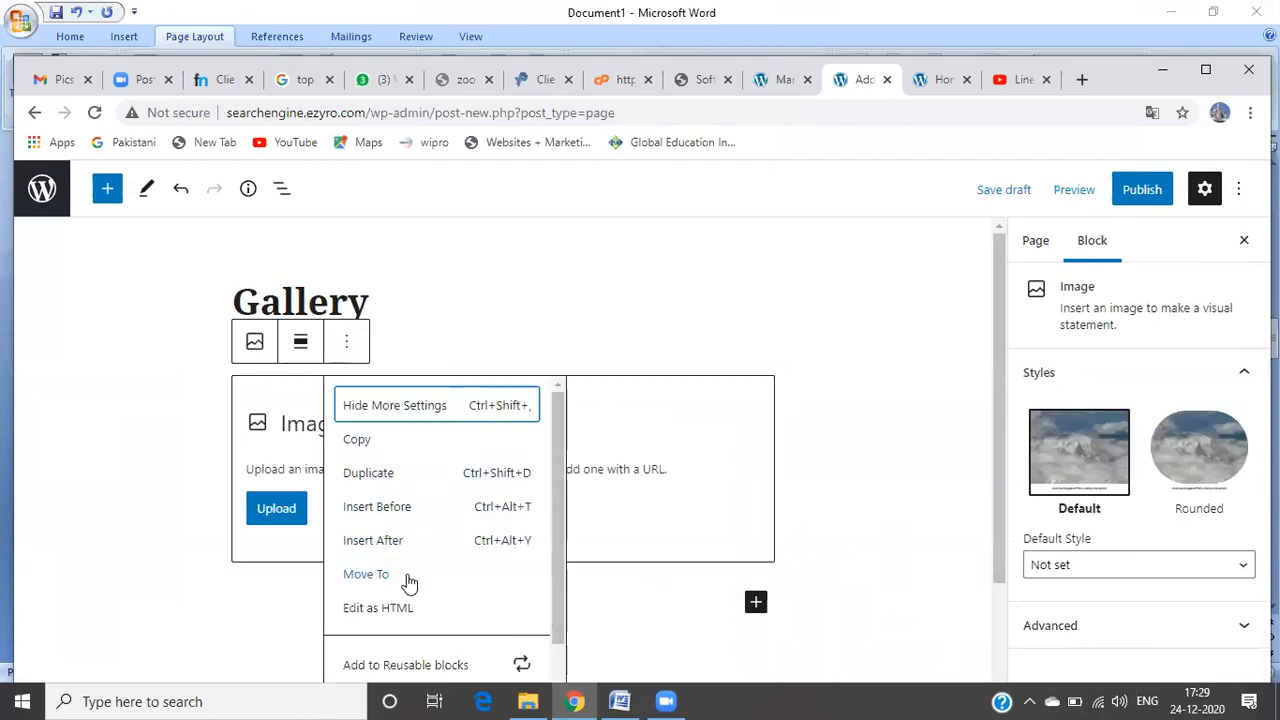
drag(555, 598, 554, 491)
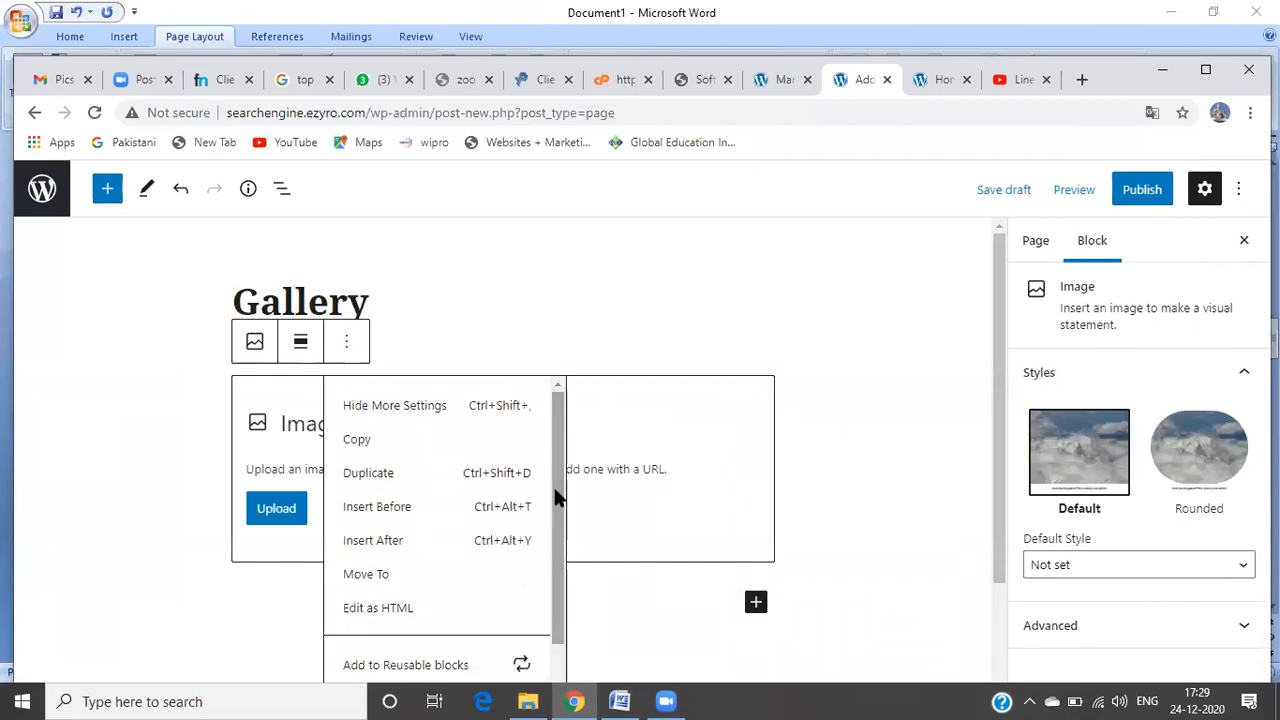
click(614, 292)
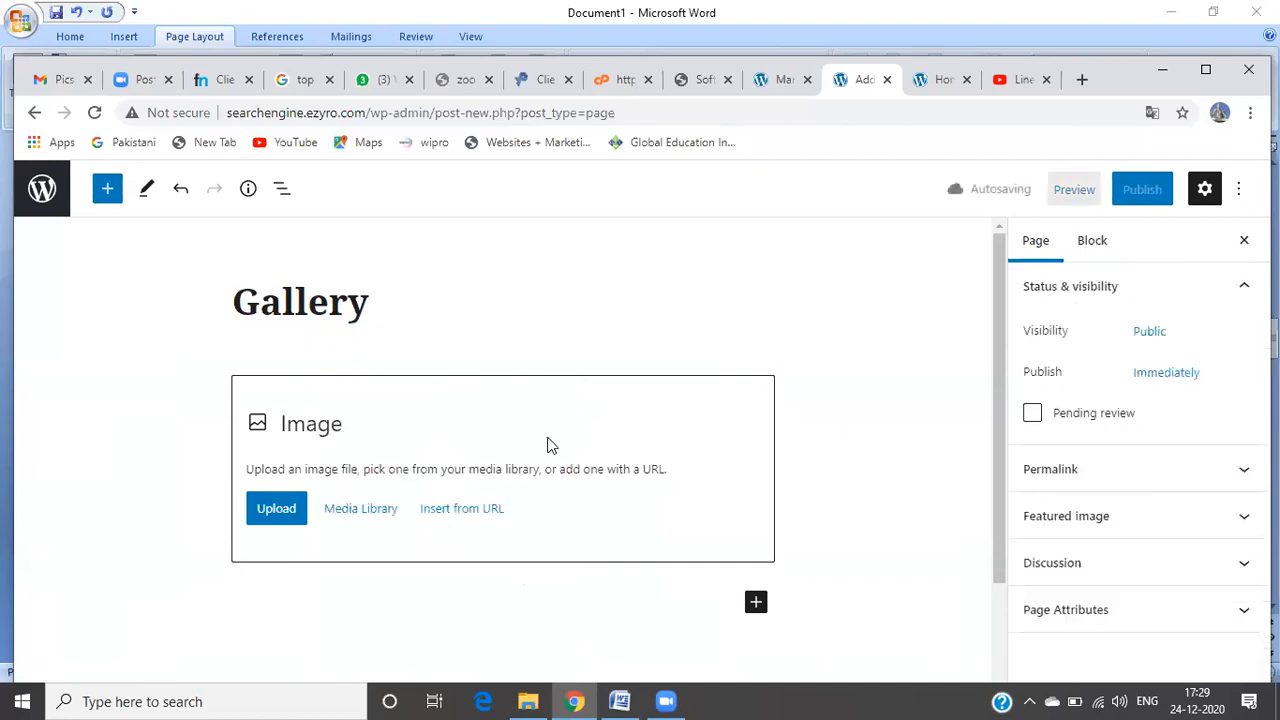
Step: Insert a Gallery block found by searching 'galle' and open its Upload file picker
click(757, 604)
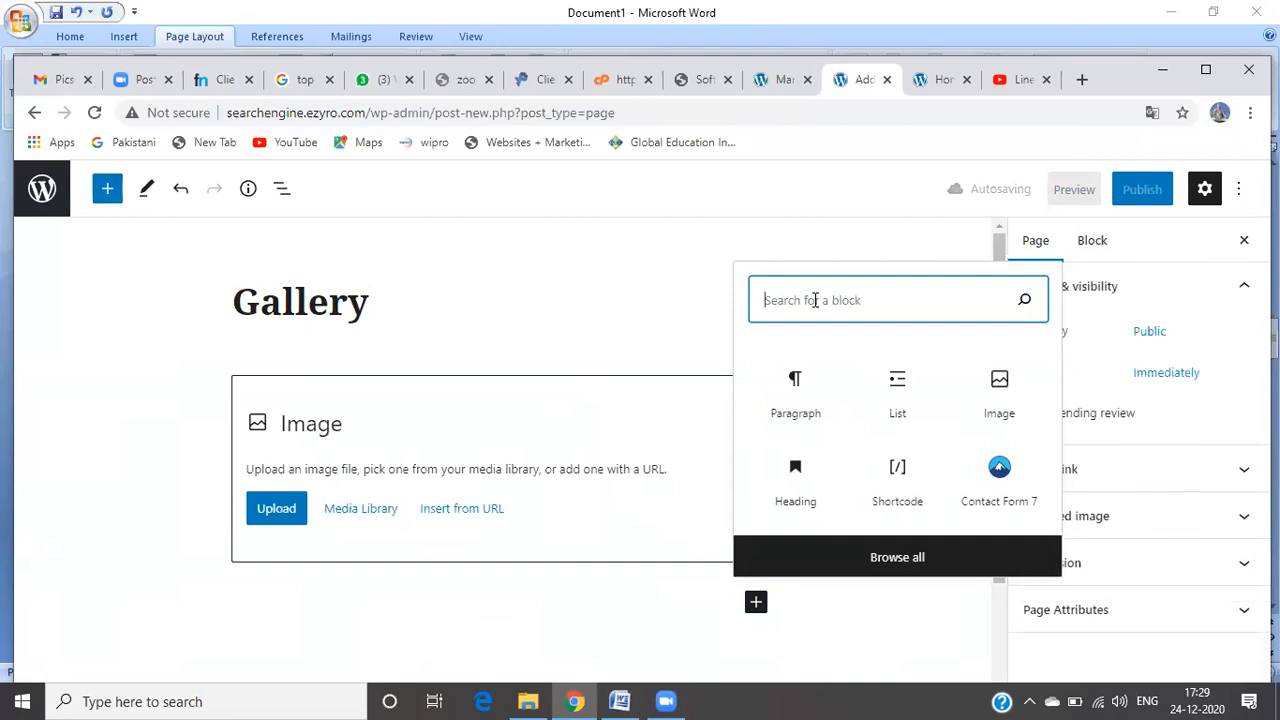
text(galle)
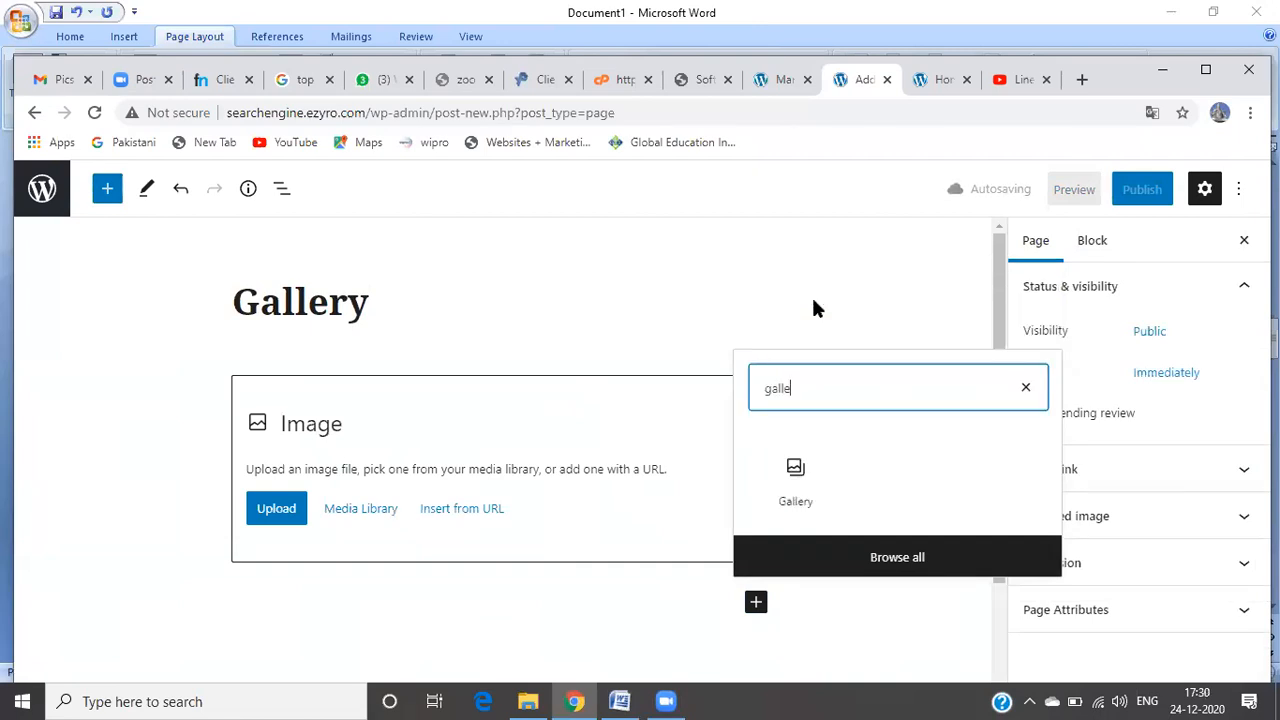
click(795, 480)
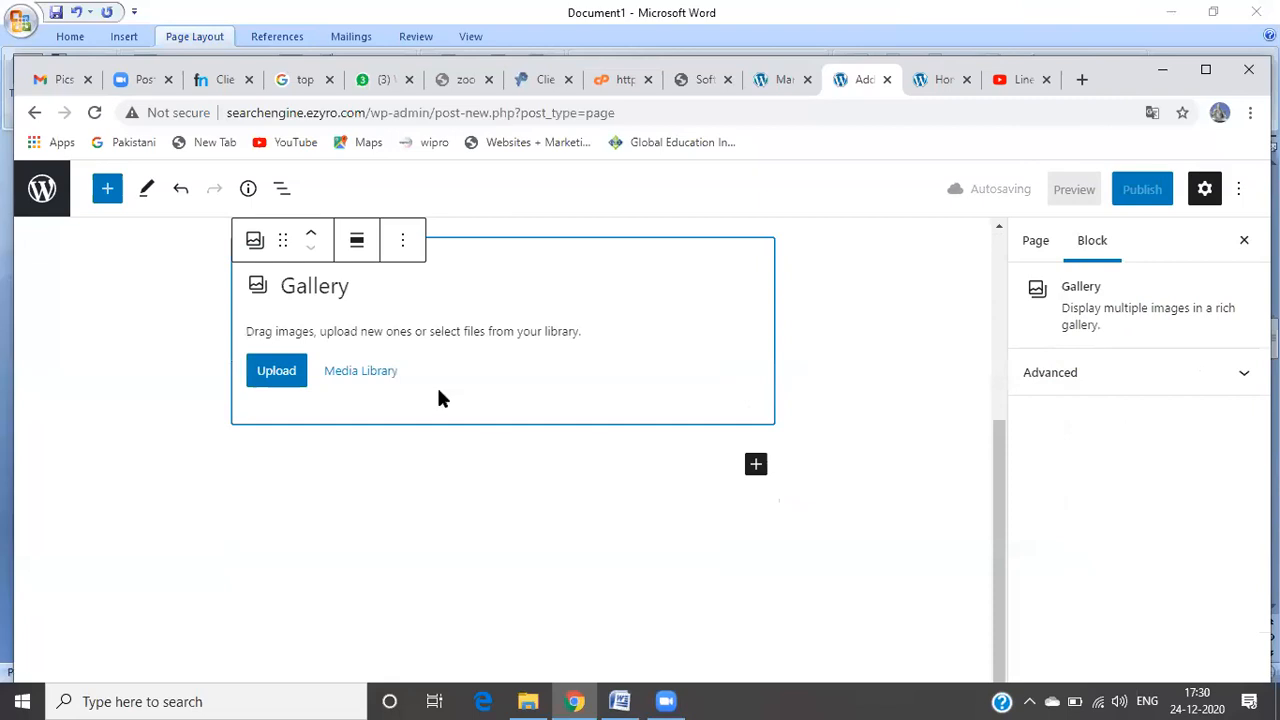
click(276, 371)
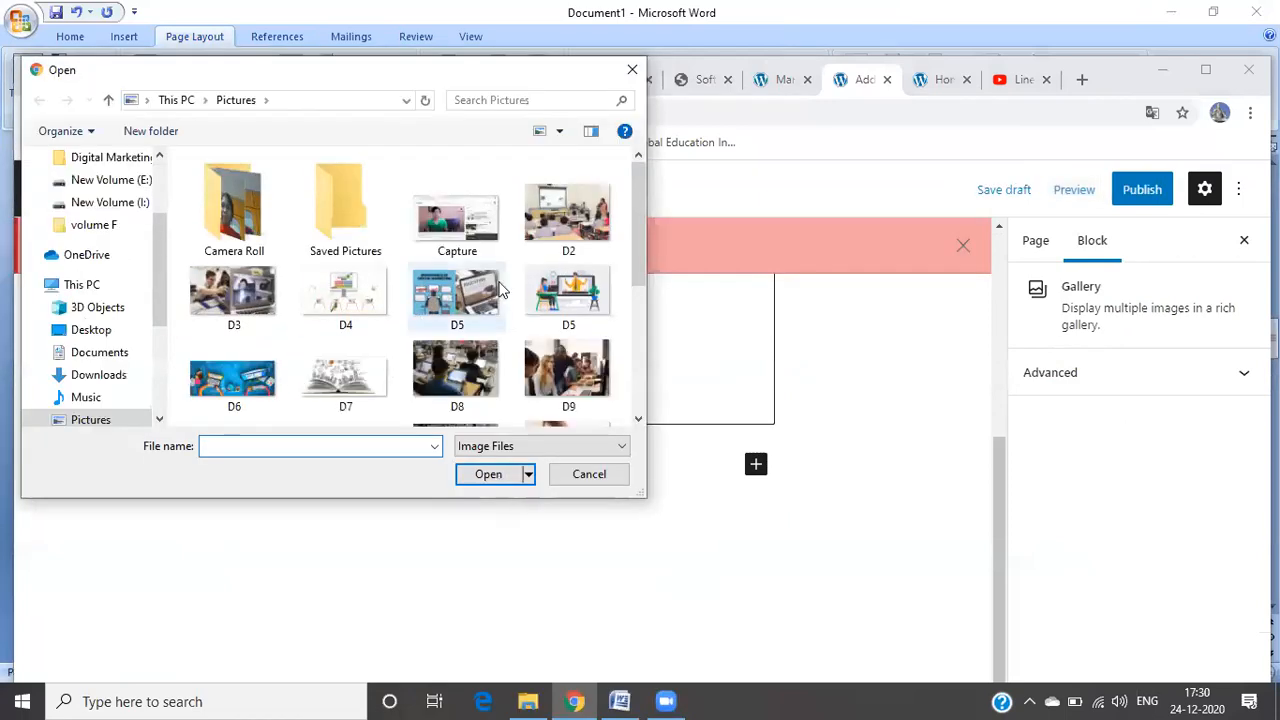
Step: Select photos D2 through D9 in the Pictures folder's Open dialog
click(548, 253)
ctrl+click(232, 325)
ctrl+click(329, 309)
ctrl+click(416, 298)
ctrl+click(568, 291)
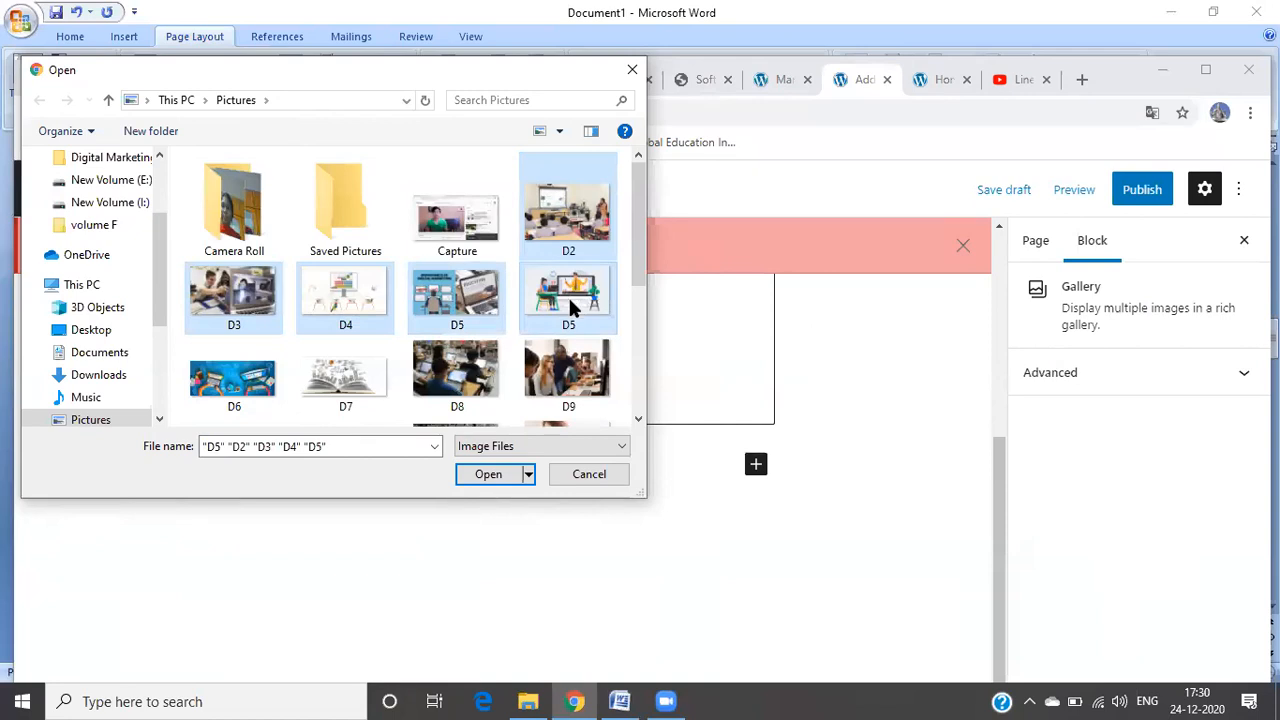
ctrl+click(568, 375)
ctrl+click(470, 374)
ctrl+click(345, 375)
ctrl+click(228, 372)
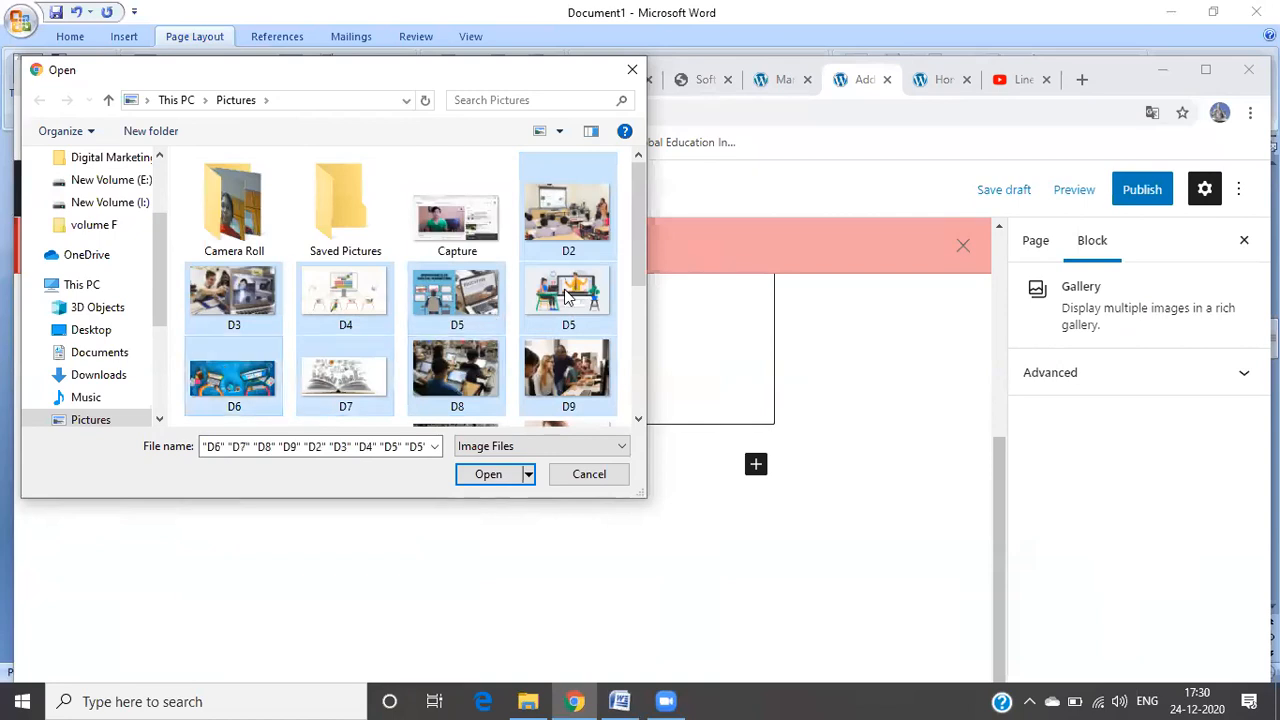
Step: Add D10, D11, D13, D14 and D15 to the selection and upload all chosen photos
drag(641, 268, 637, 317)
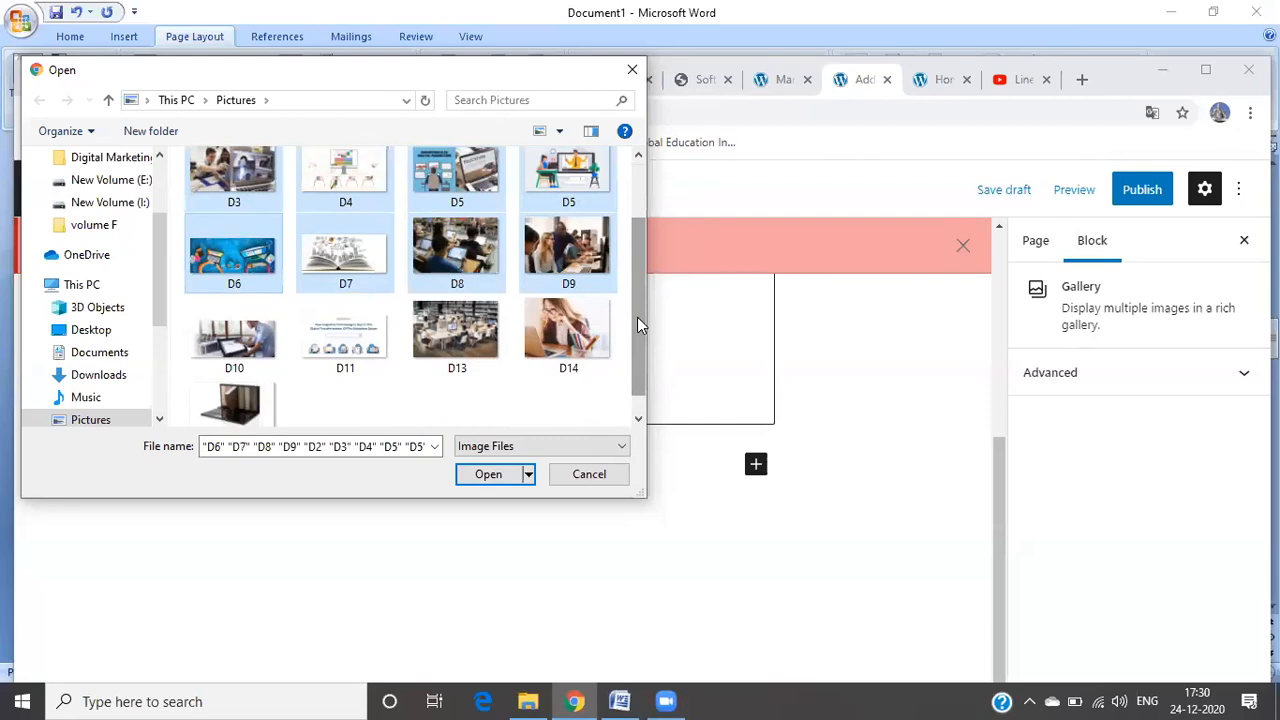
ctrl+click(568, 330)
ctrl+click(457, 330)
ctrl+click(379, 334)
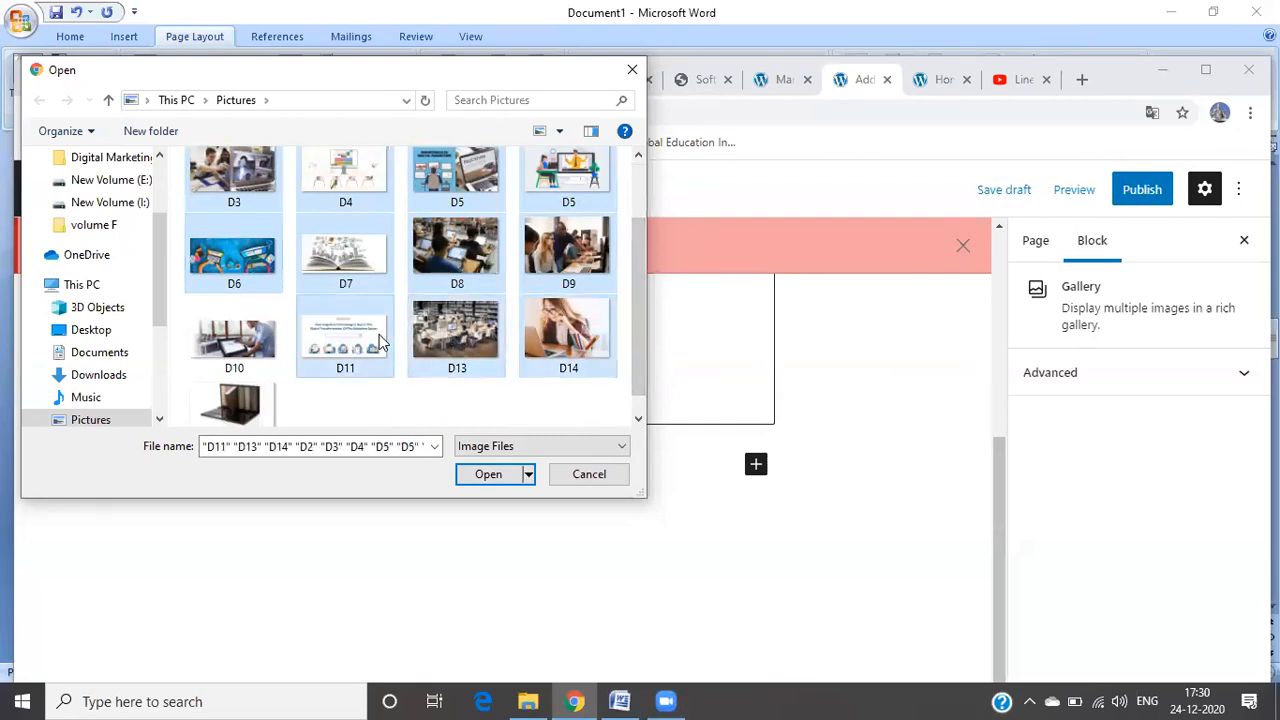
ctrl+click(262, 345)
ctrl+click(268, 418)
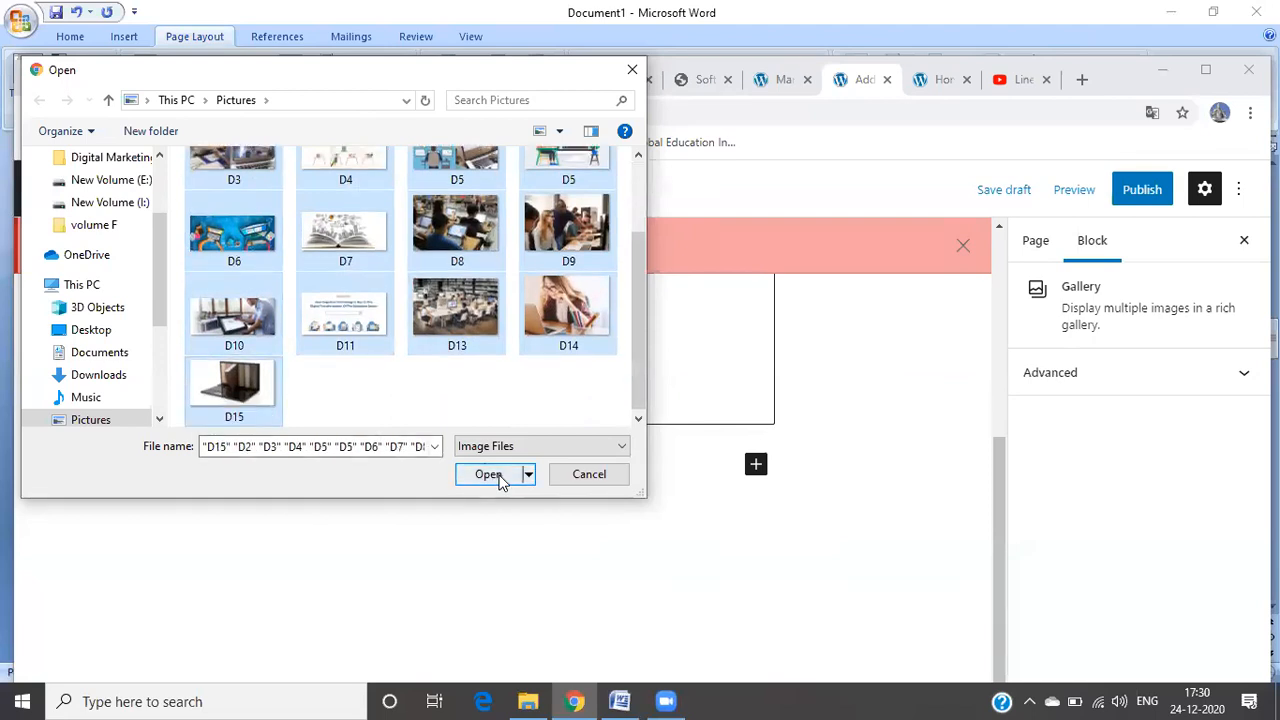
click(489, 474)
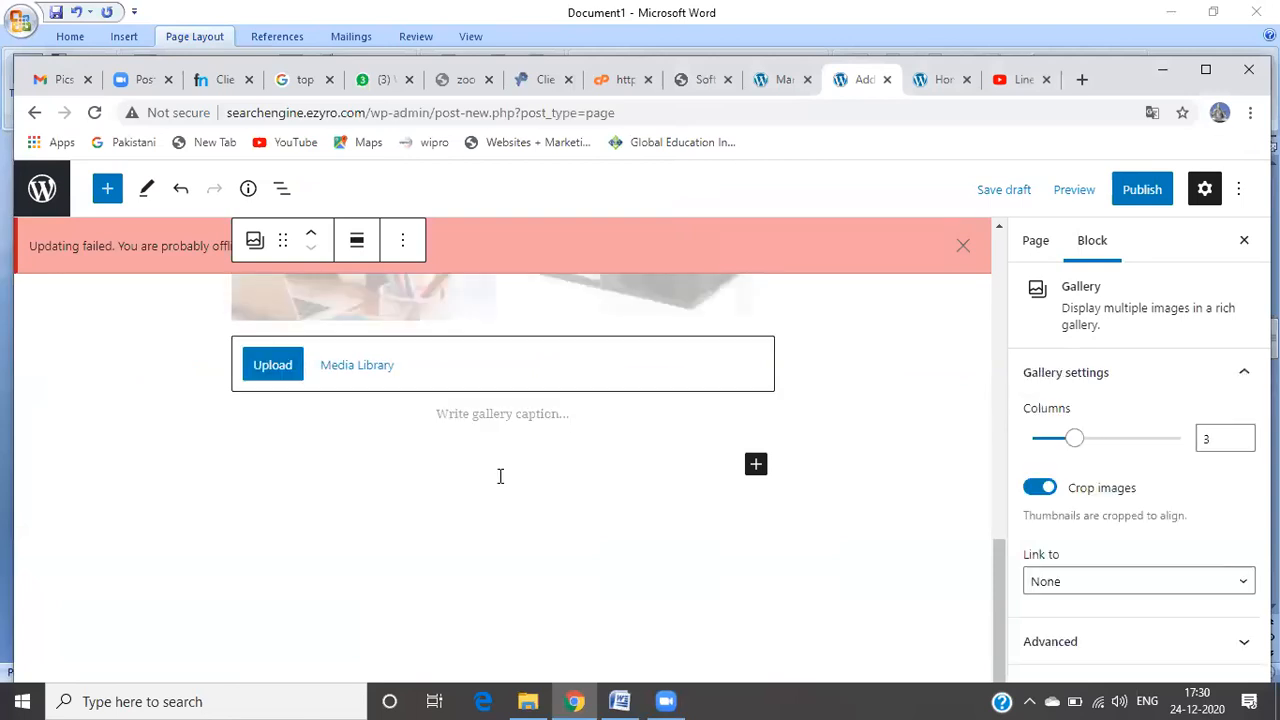
Step: Dismiss the 'Updating failed' notice, review the three-column gallery, and publish the Gallery page
click(963, 248)
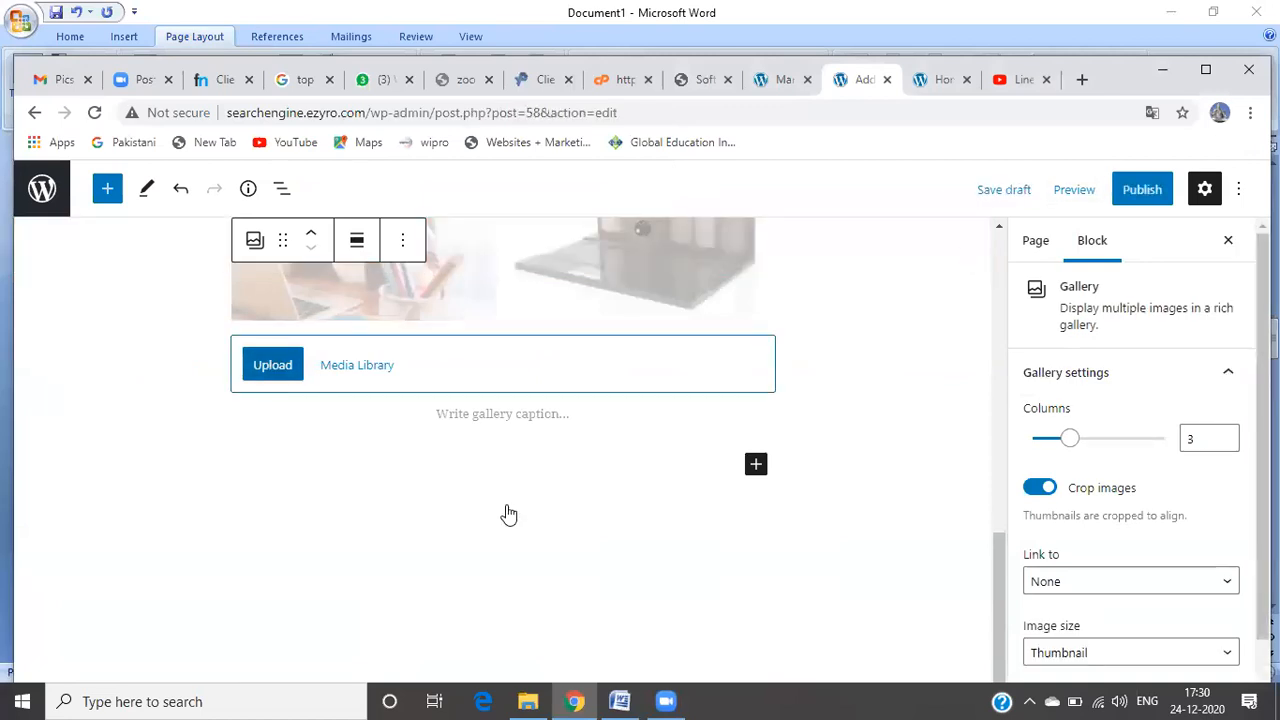
scroll(998, 237, up, 5)
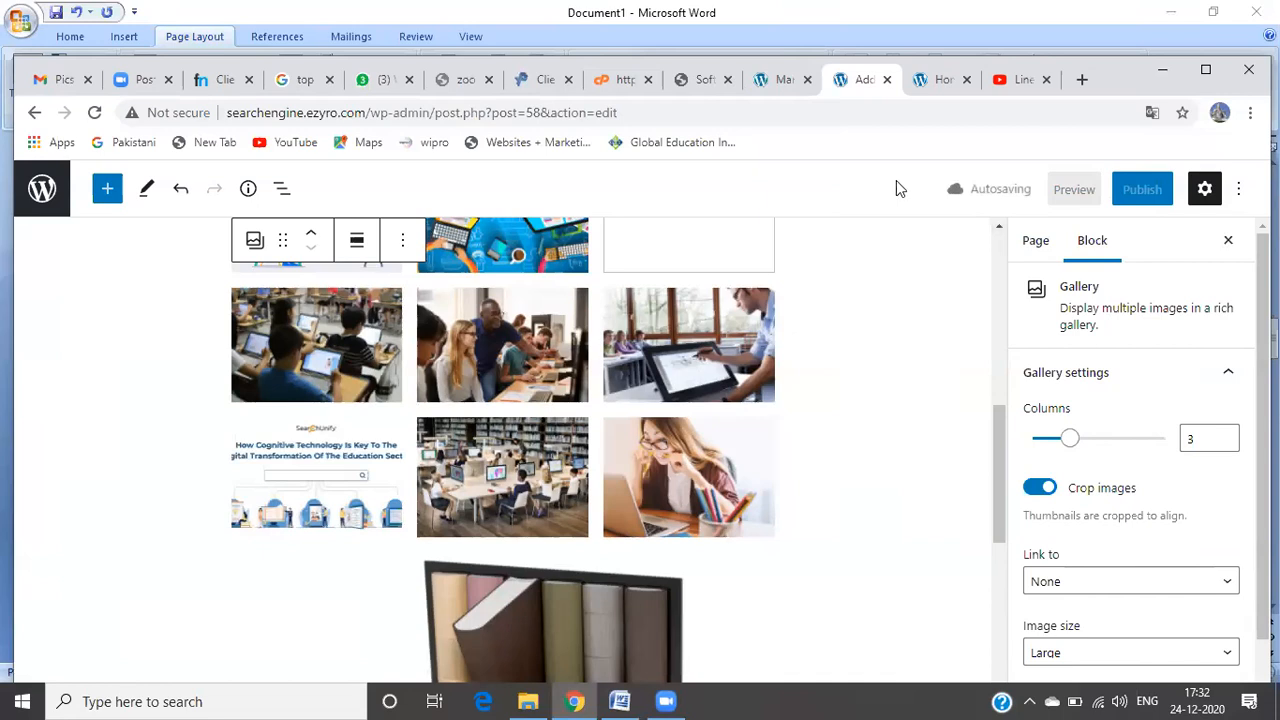
click(1150, 191)
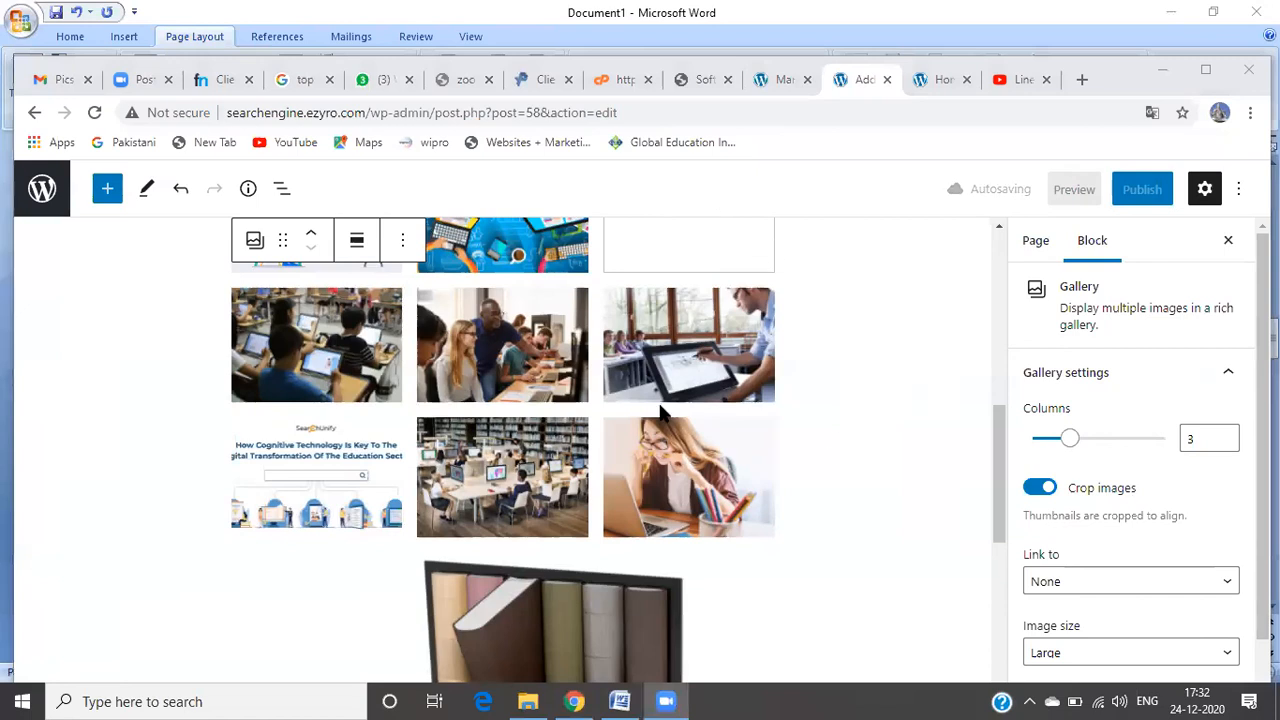
click(1145, 193)
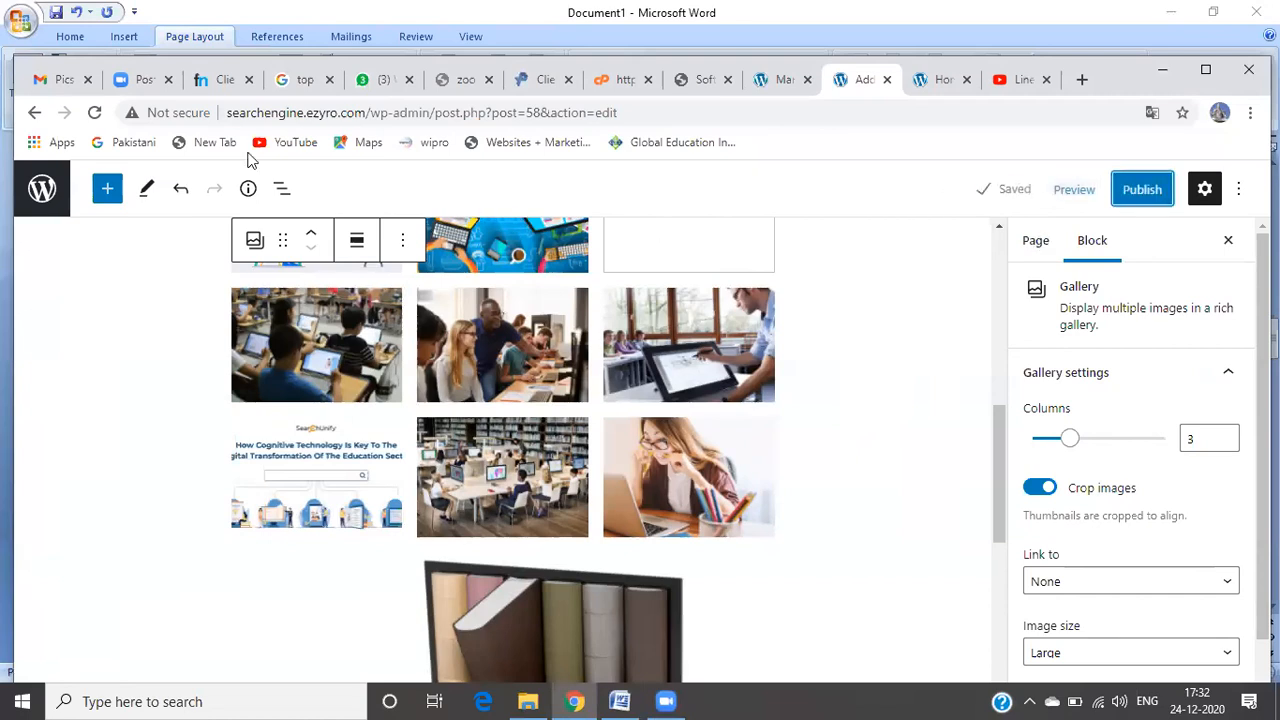
Step: Publish the Gallery page live at /gallery/, then go back to the site's front page
click(33, 116)
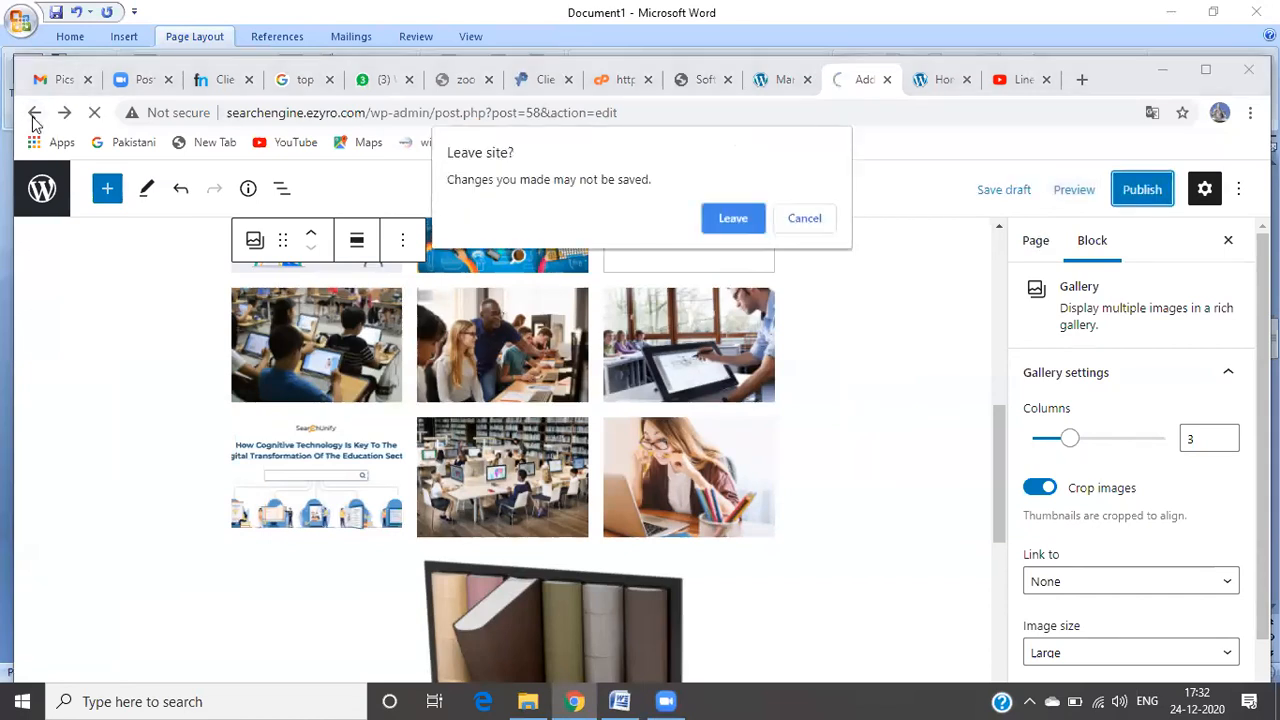
click(822, 218)
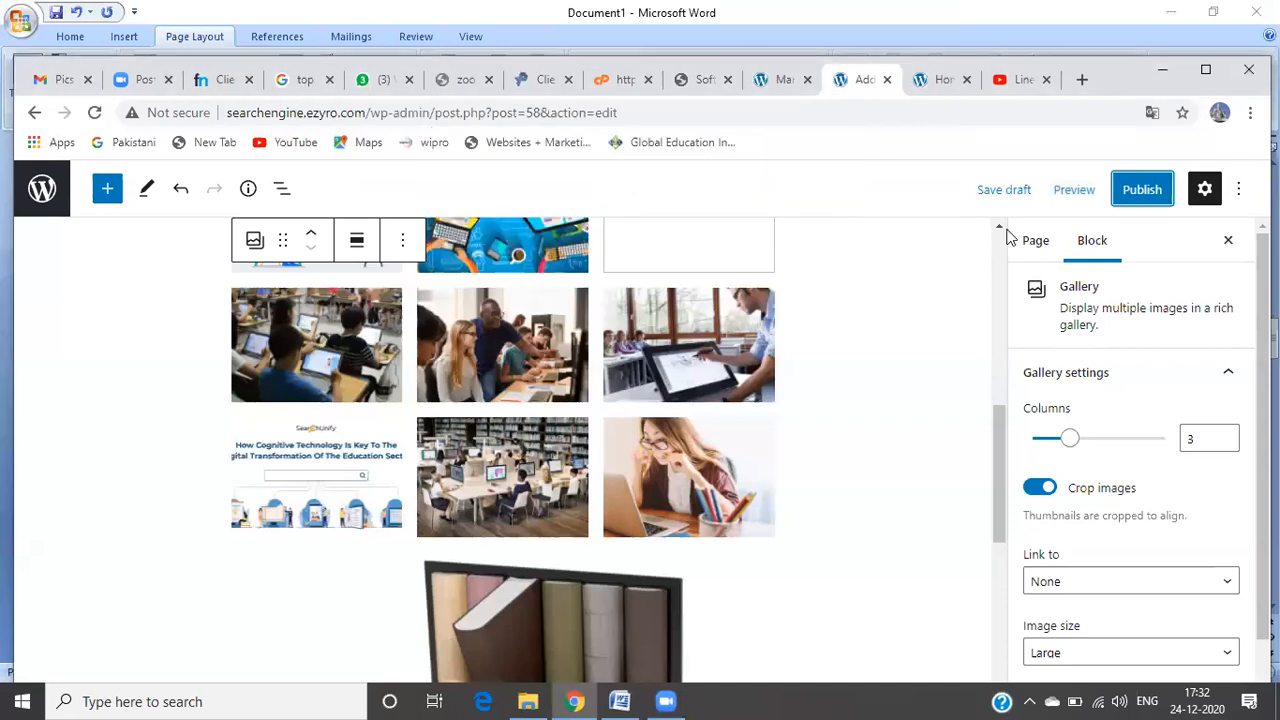
click(1143, 190)
click(1100, 182)
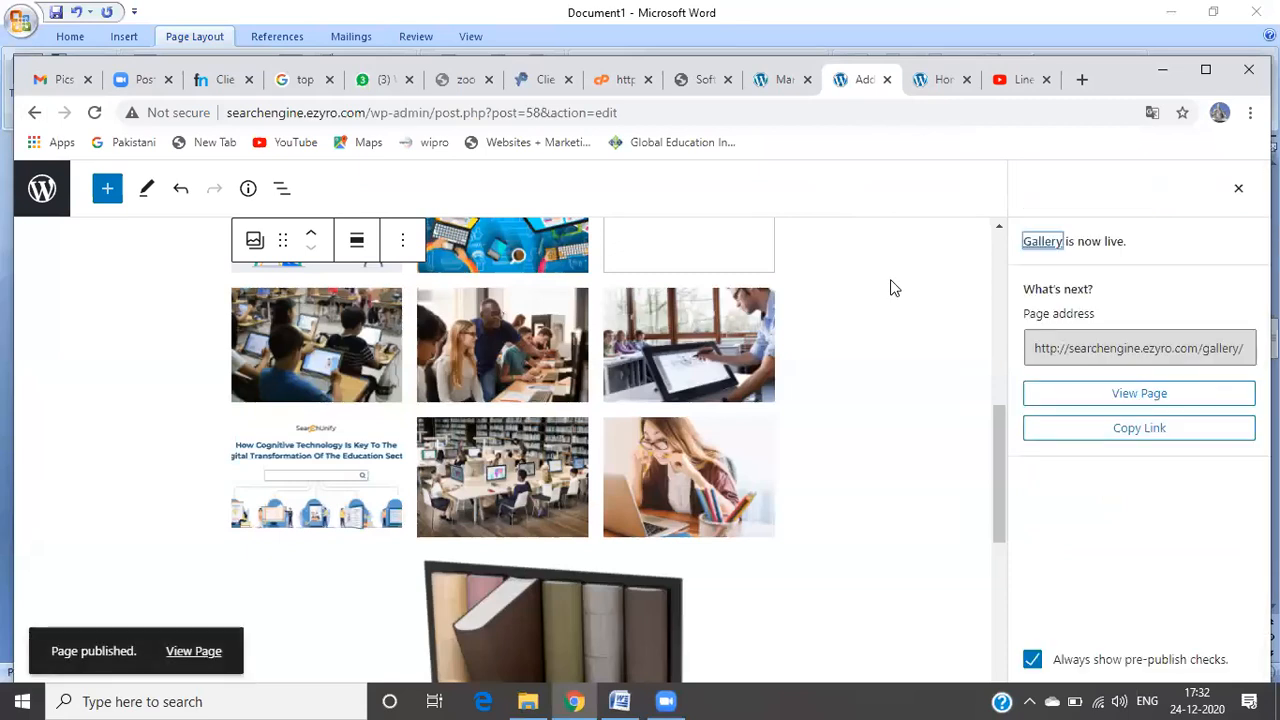
click(33, 113)
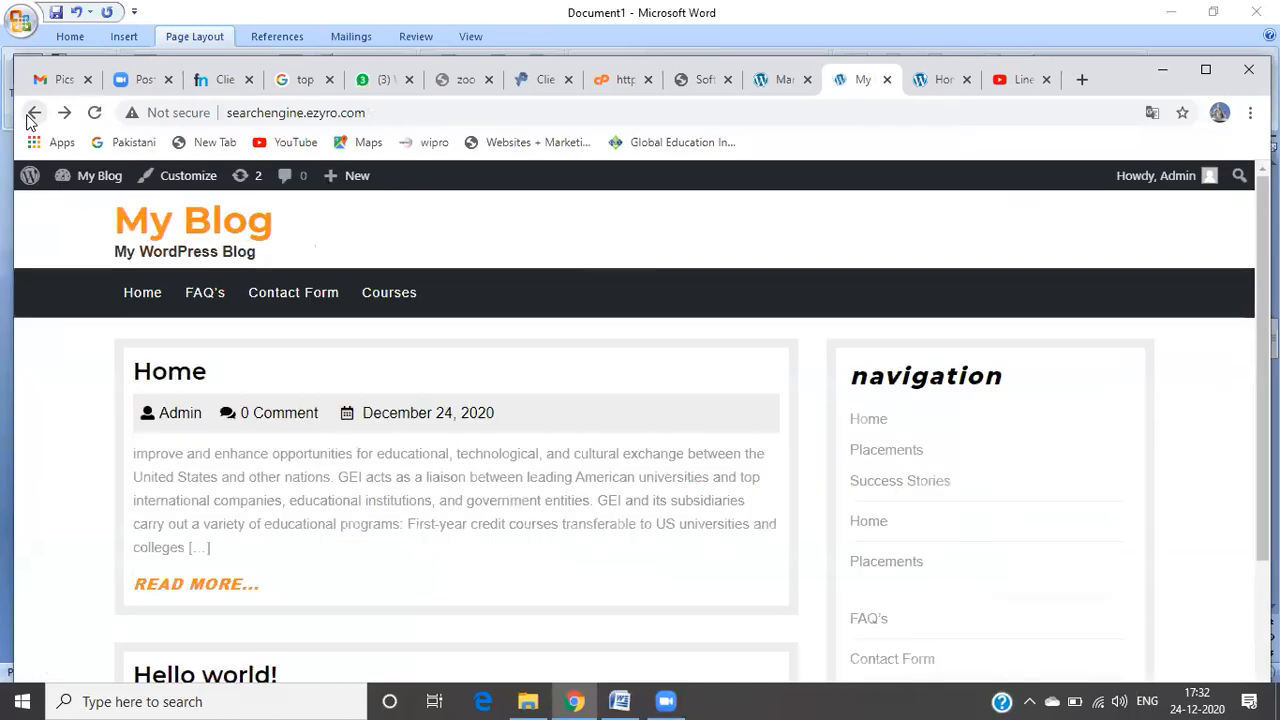
Step: Choose About WordPress from the admin bar's WordPress logo menu to view the 5.6 overview
click(30, 186)
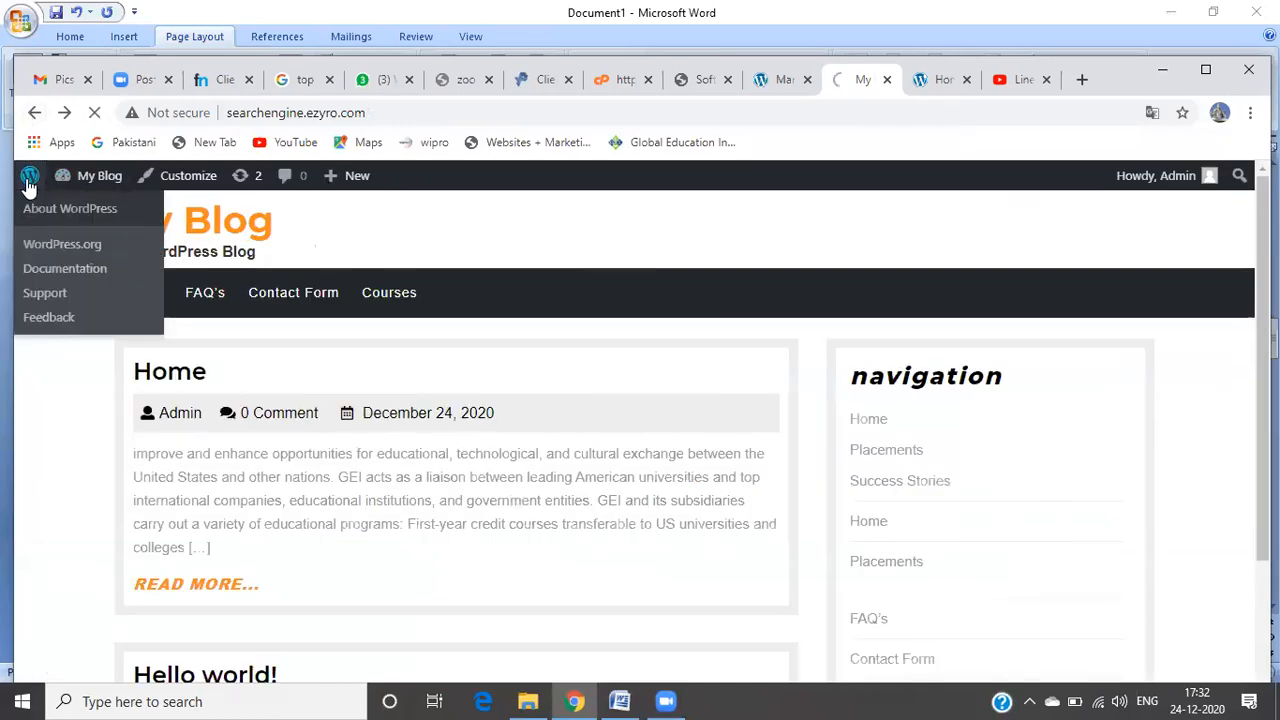
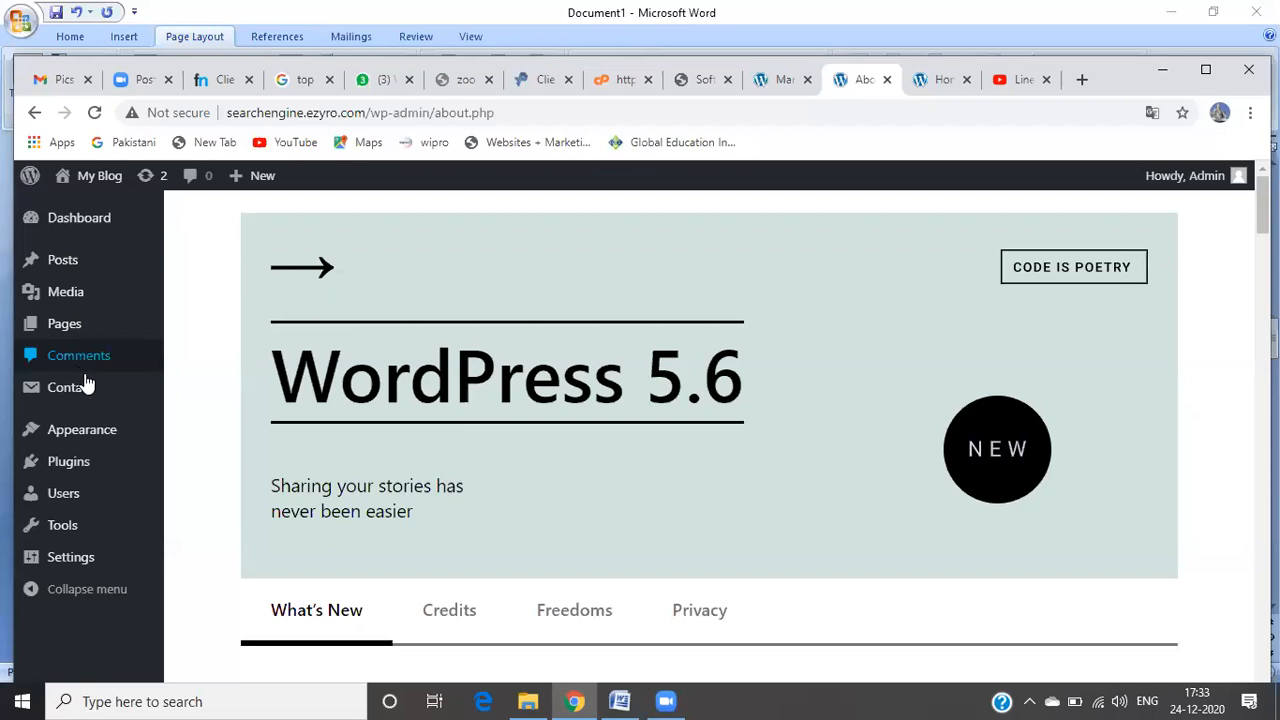
Step: Open Appearance > Menus to view the home menu with Home, Placements and Success Stories
mouse_move(92, 433)
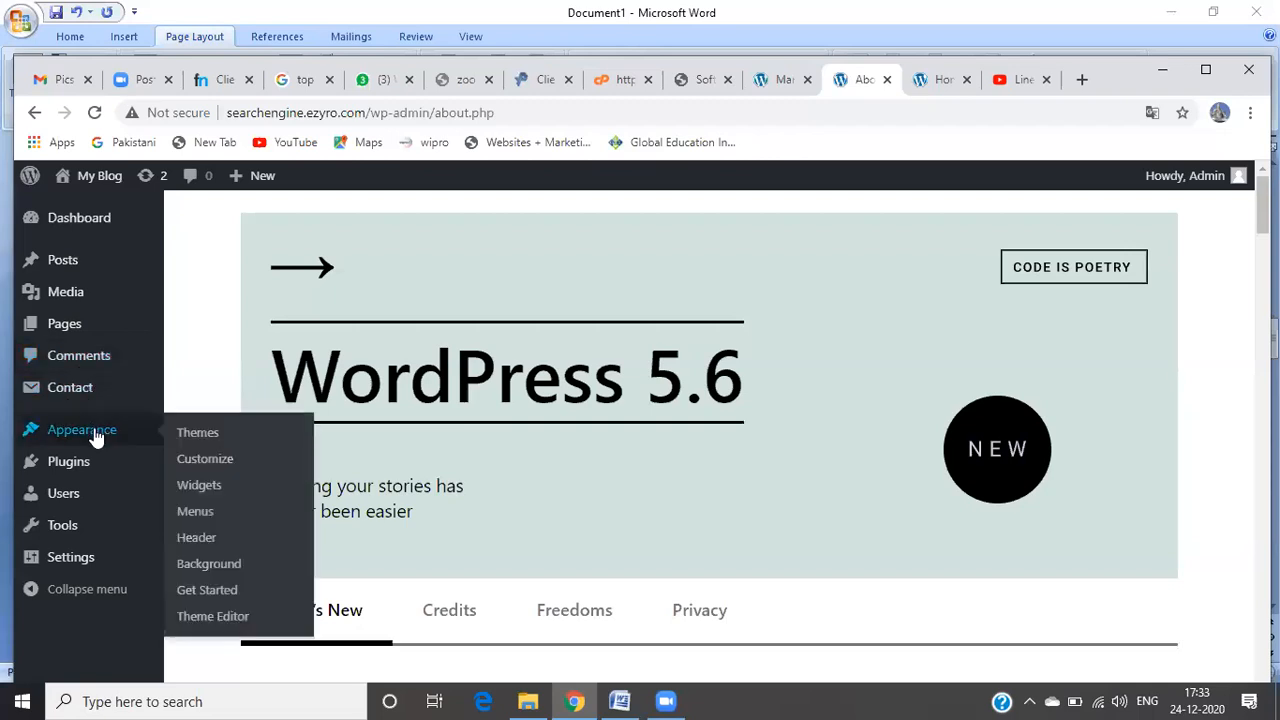
click(193, 518)
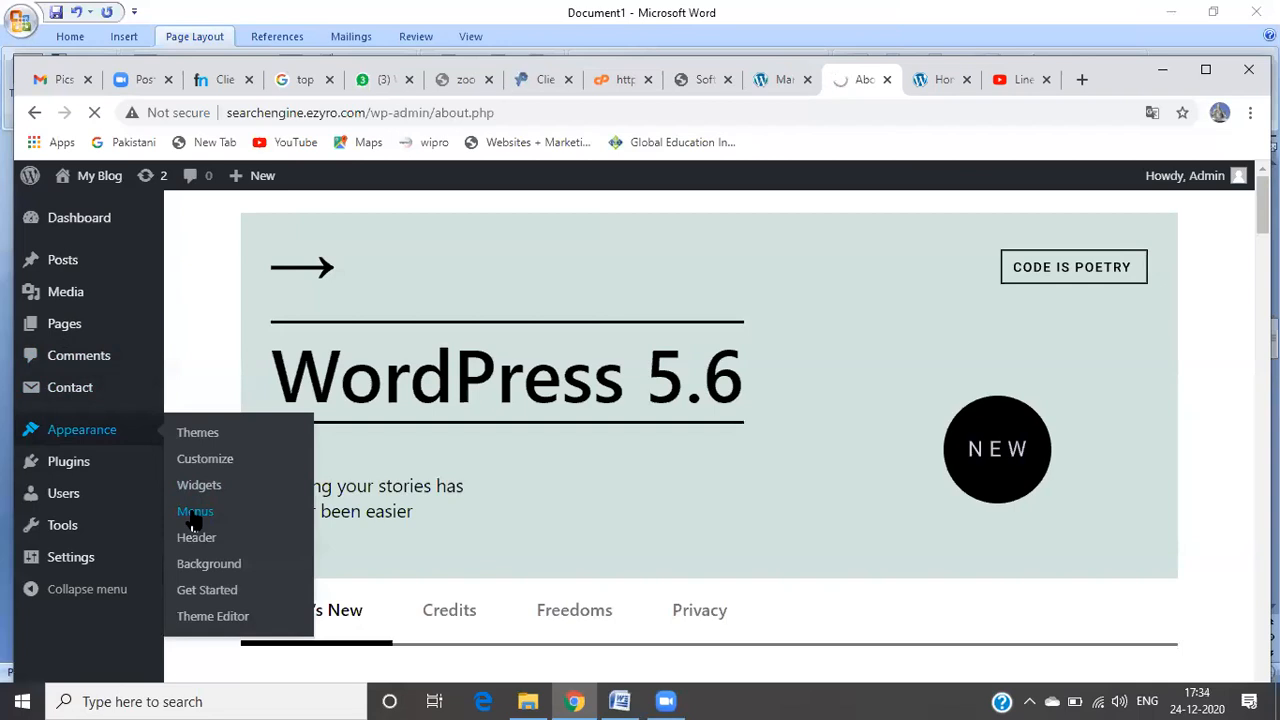
click(195, 513)
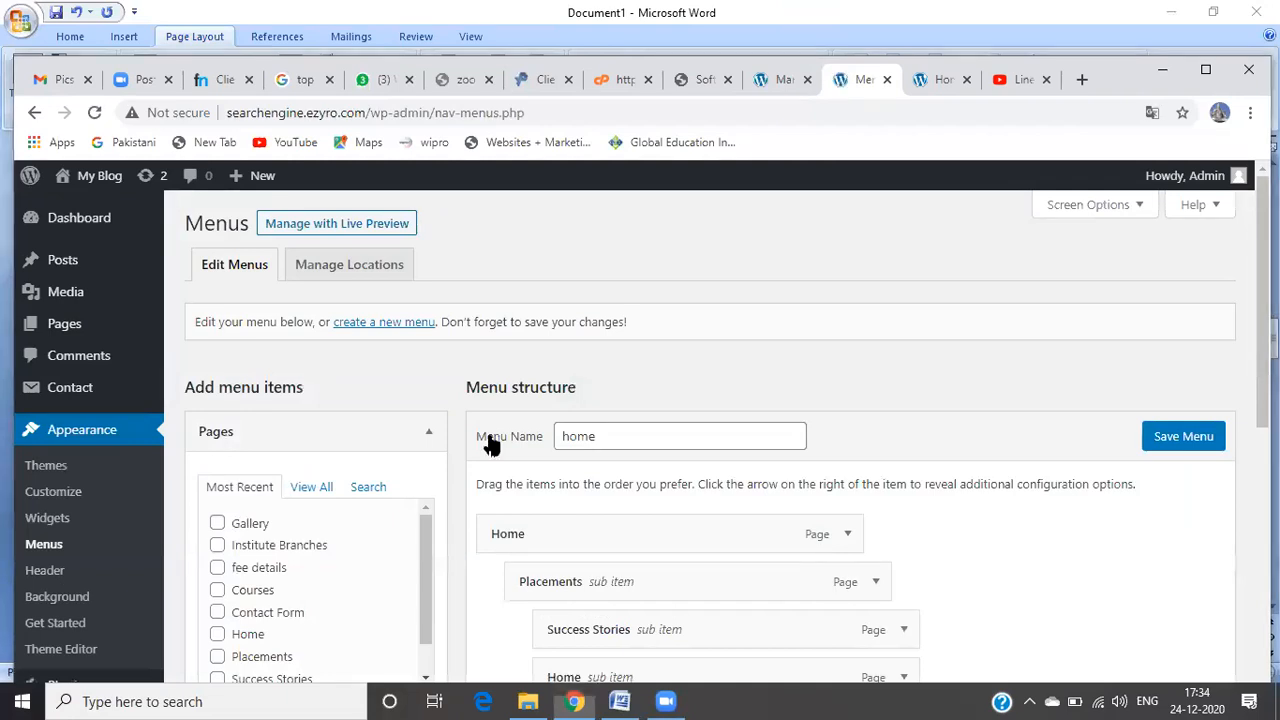
Step: Expand the Custom Links panel, focus its URL field, and open a new browser tab
scroll(700, 430, down, 4)
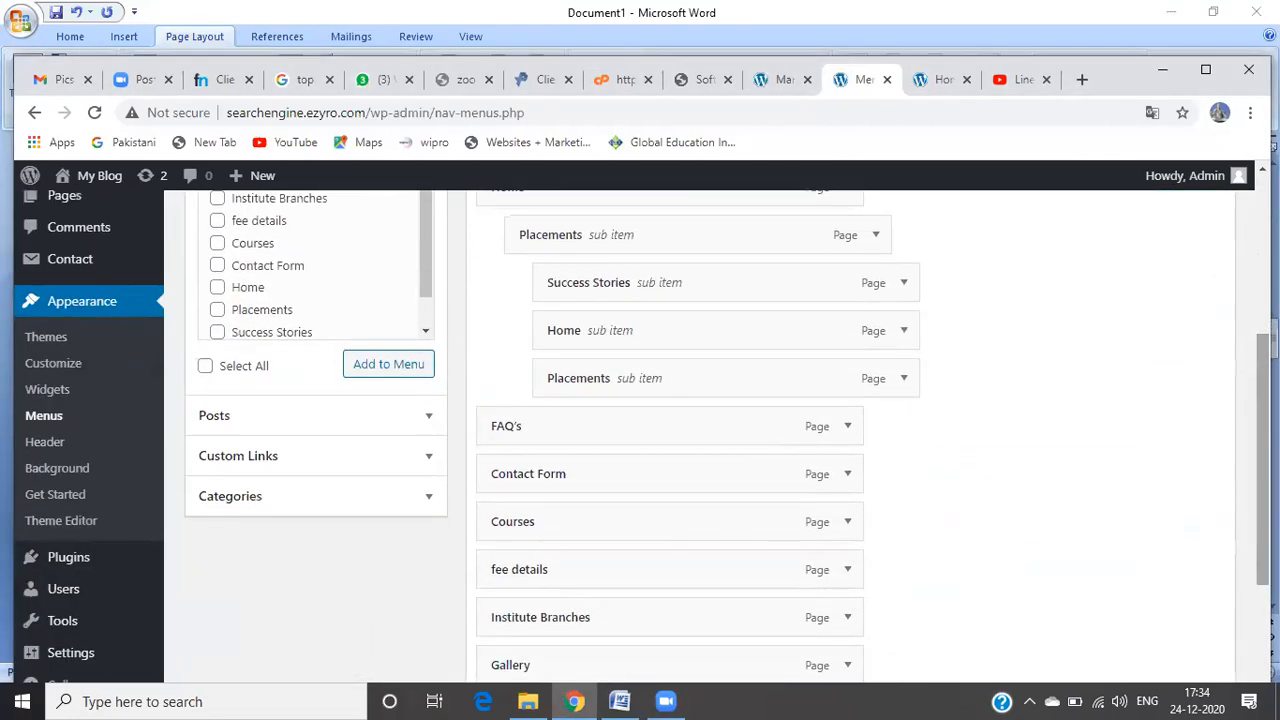
scroll(700, 430, down, 1)
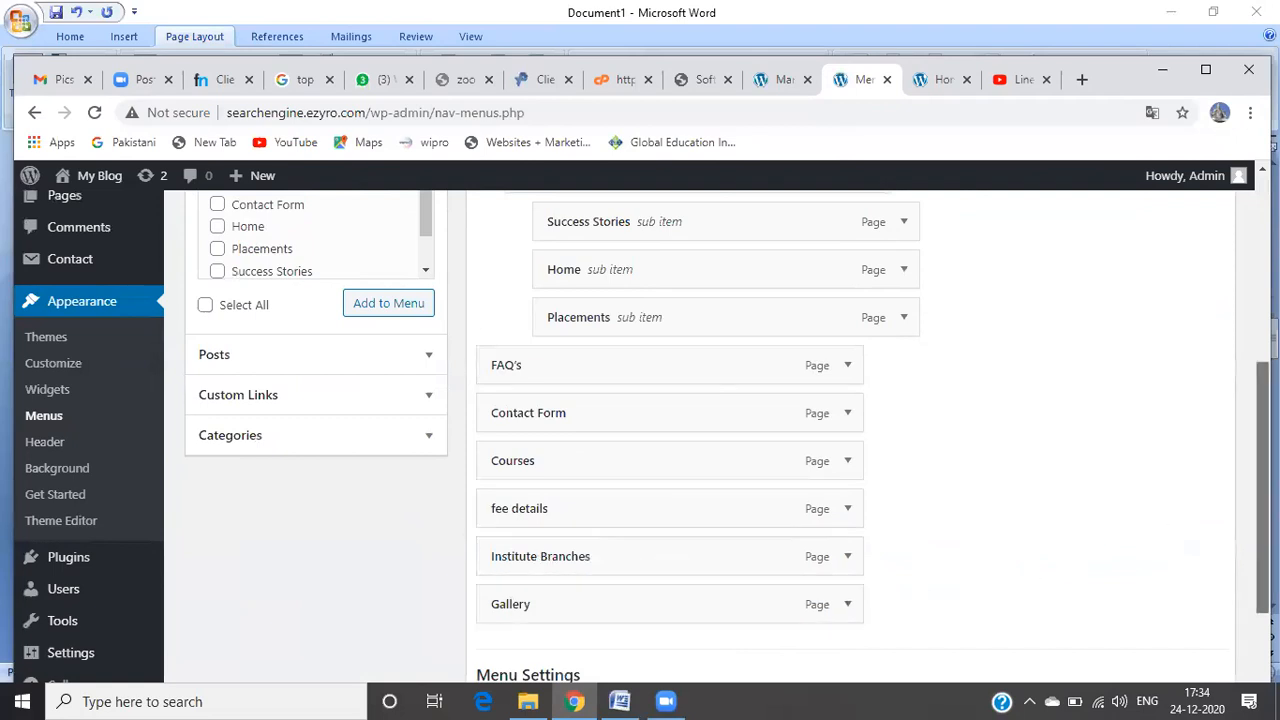
scroll(1263, 500, up, 2)
scroll(850, 430, down, 3)
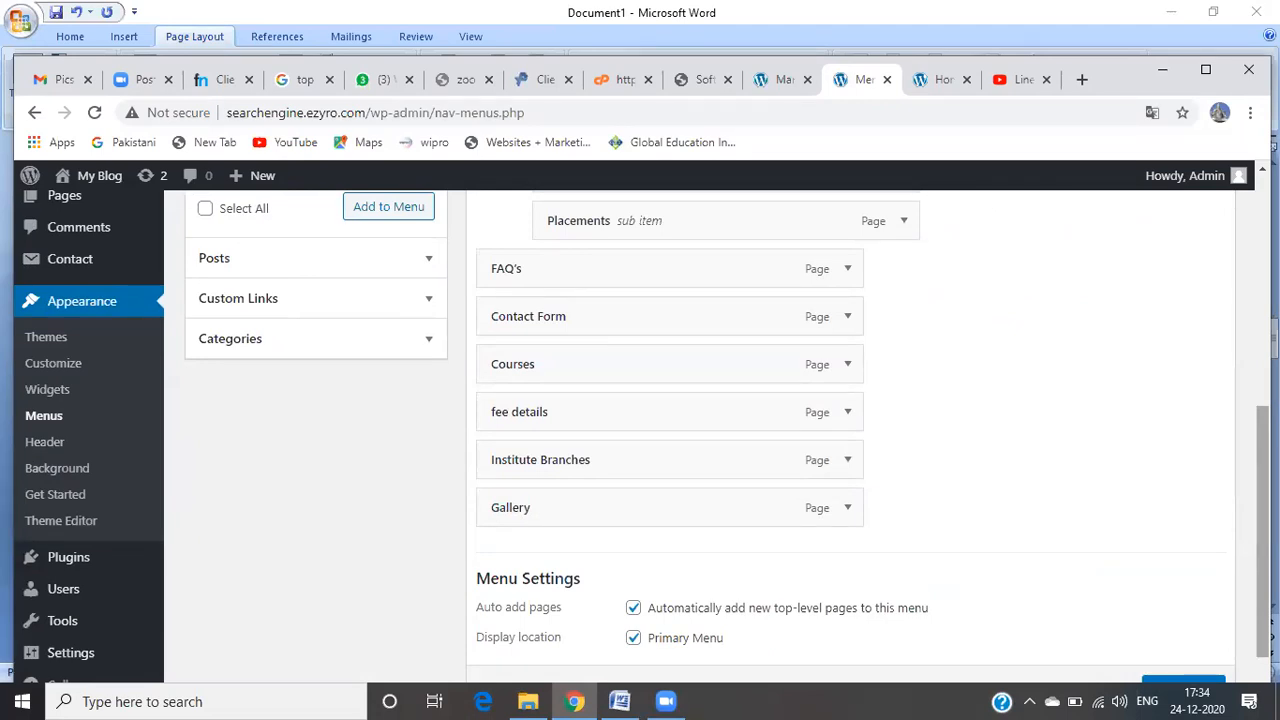
click(395, 300)
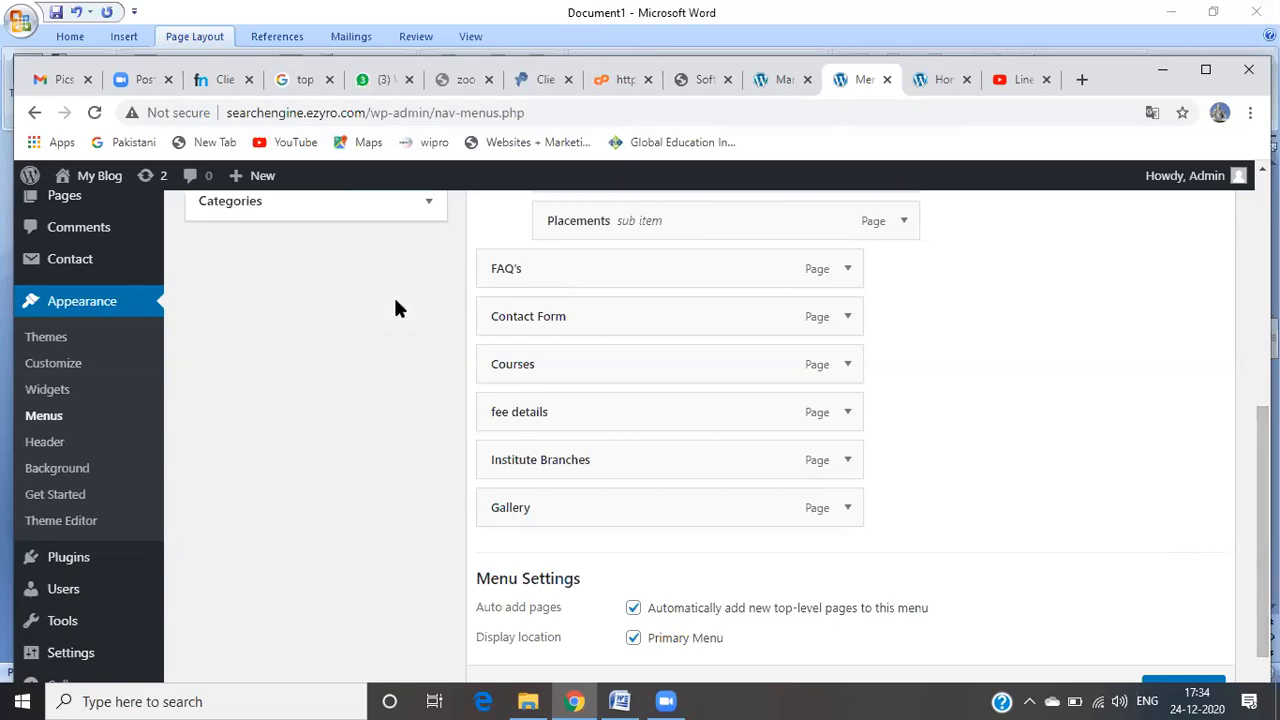
drag(1262, 486, 1225, 347)
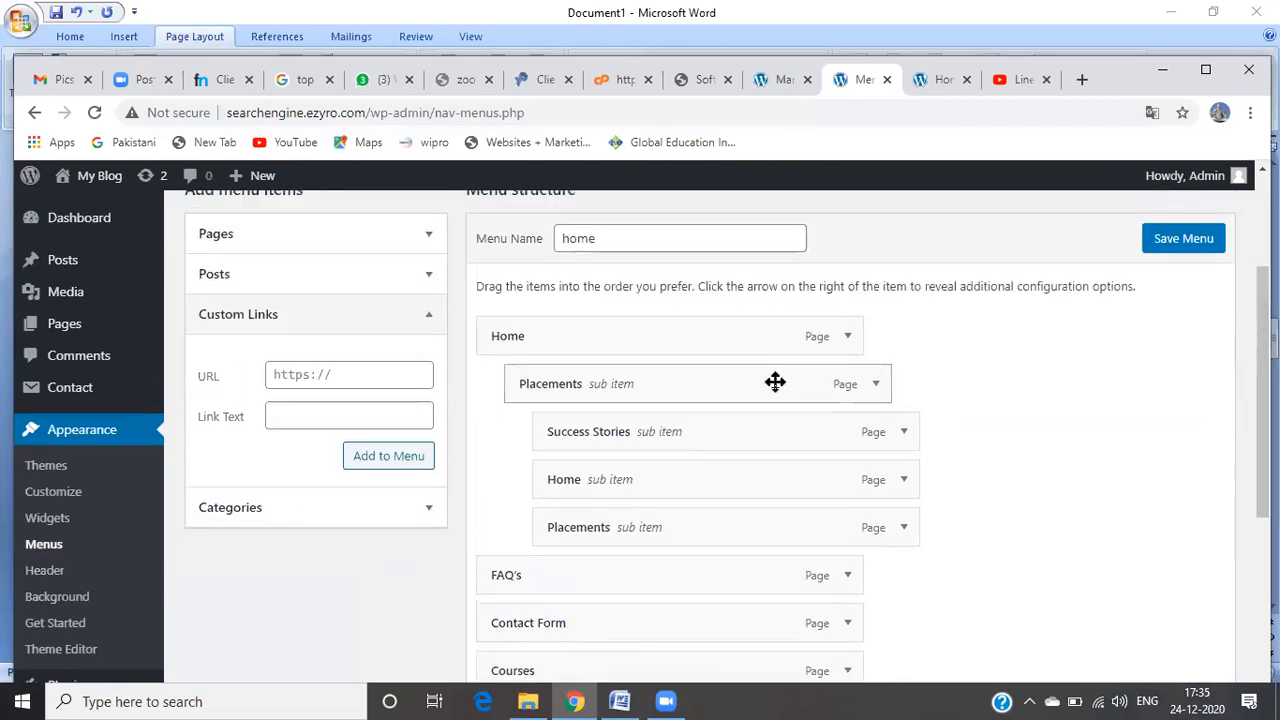
click(388, 377)
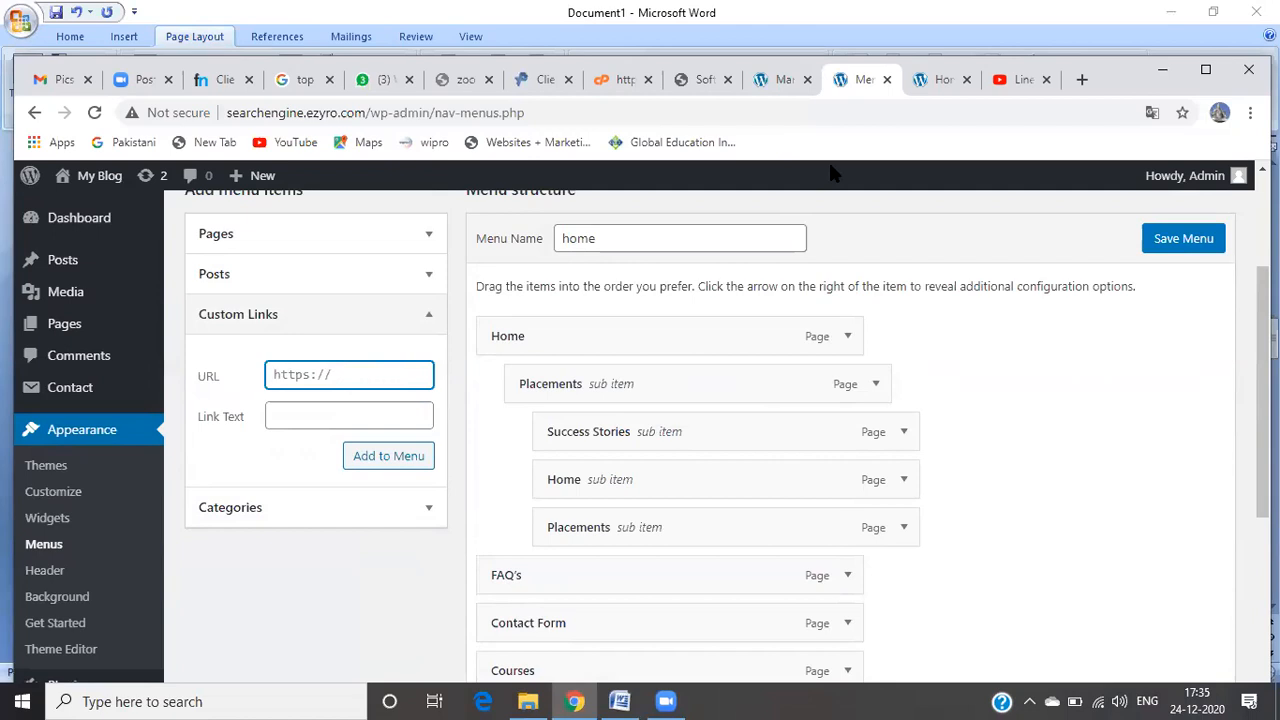
click(1081, 79)
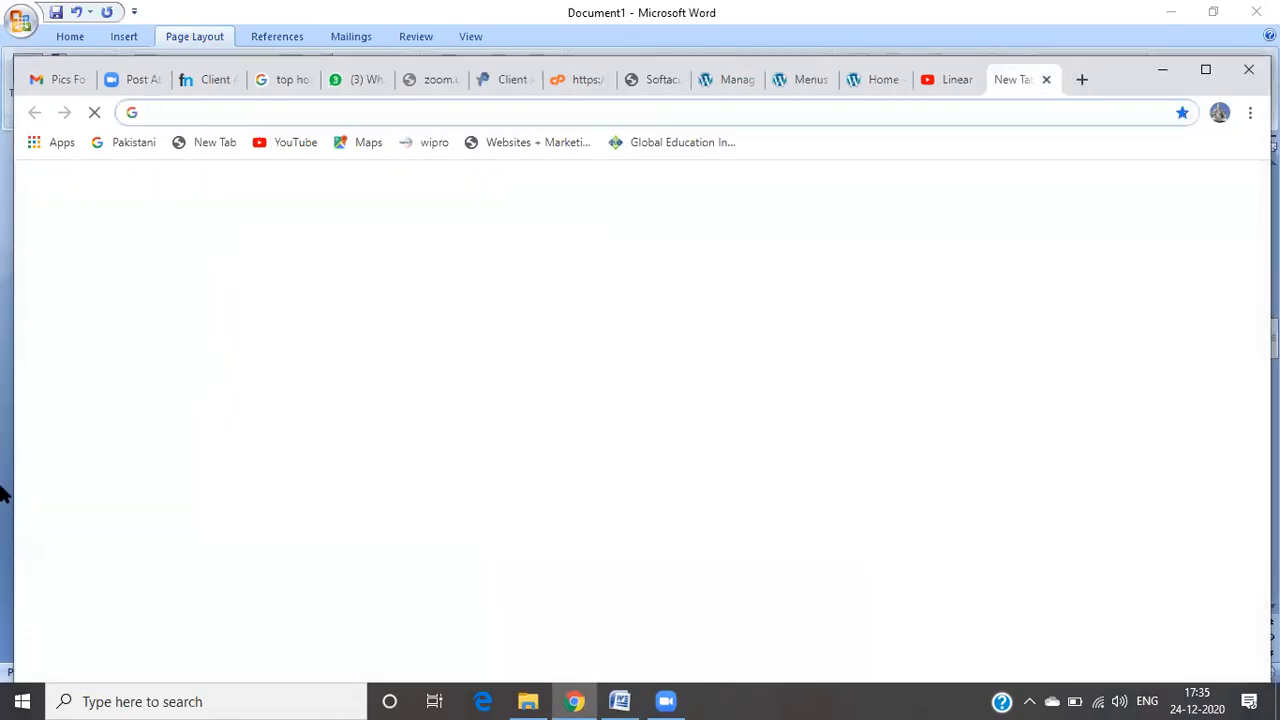
Step: Search Google for 'fb' and open the Facebook site
text(fb)
key(Return)
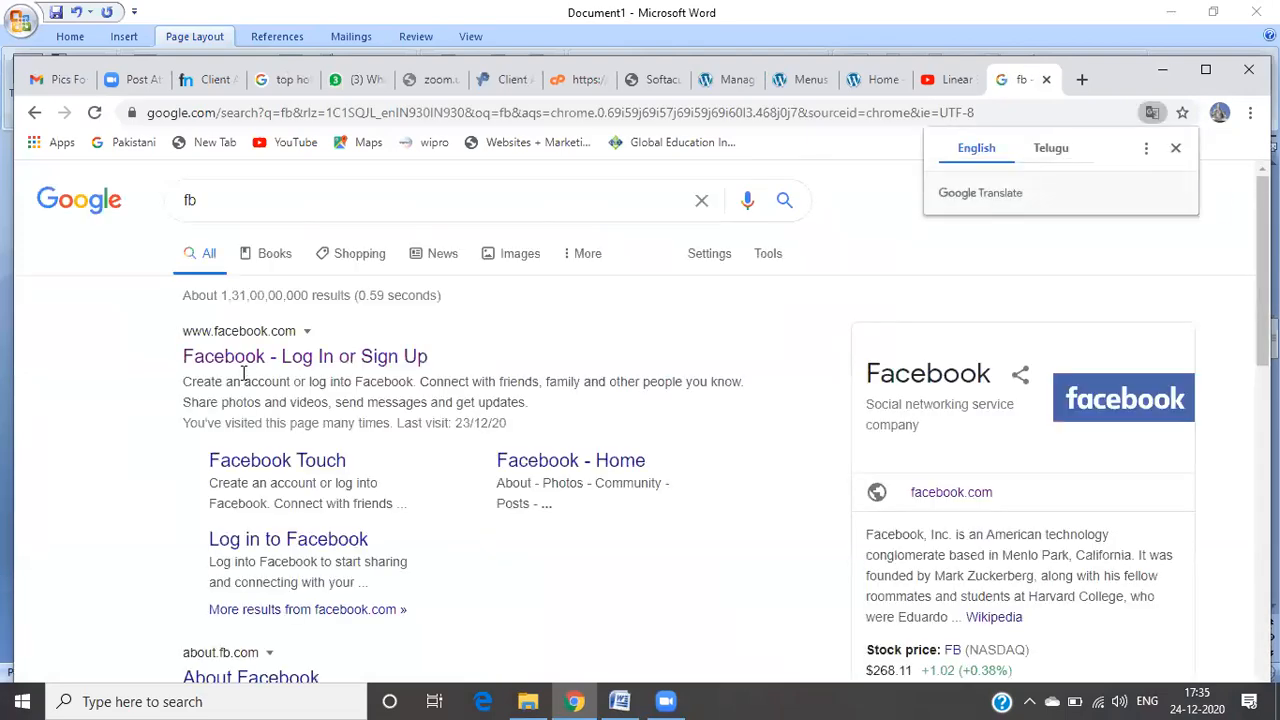
click(240, 360)
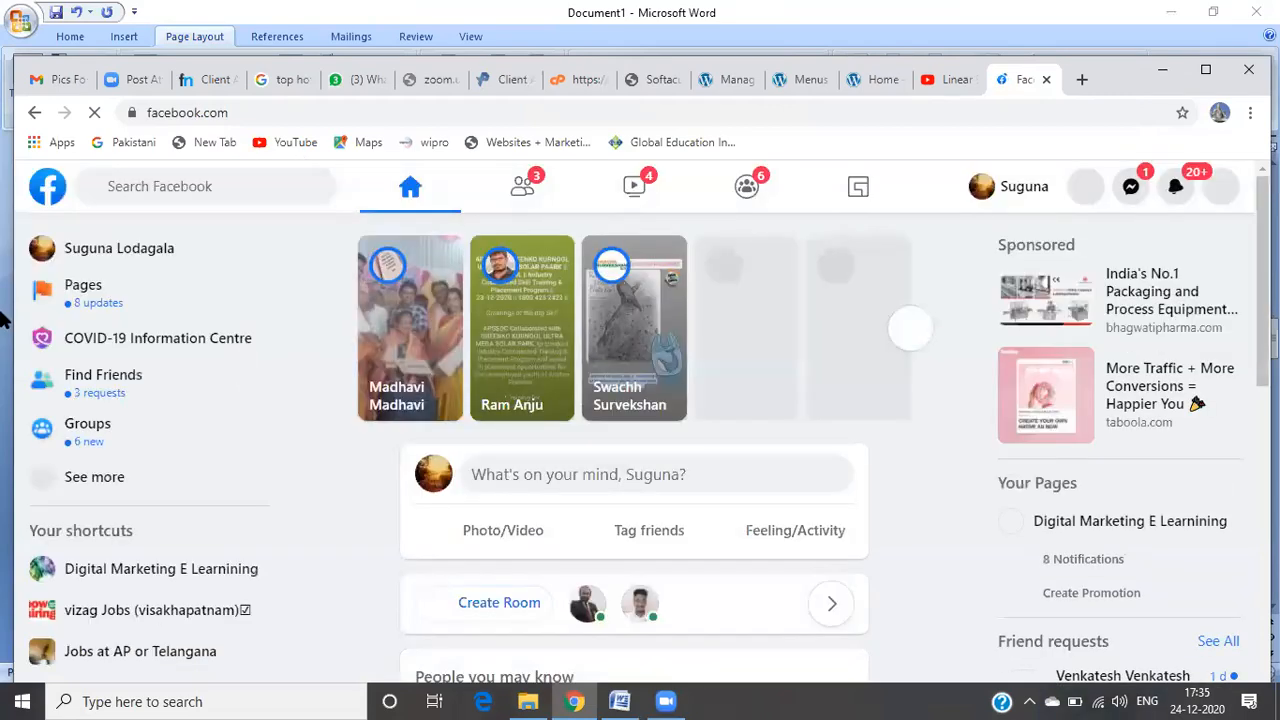
Step: Copy the facebook.com web address and return to the WordPress Menus tab
double_click(298, 116)
click(315, 115)
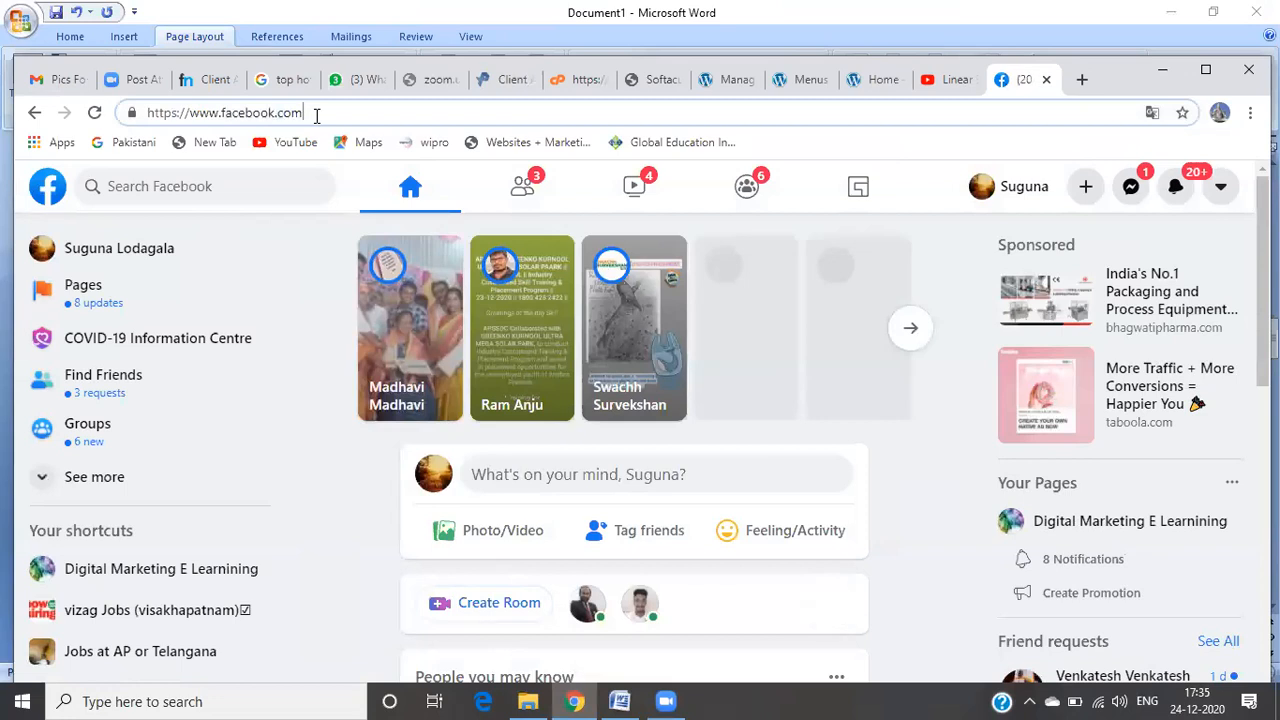
triple_click(316, 115)
key(ctrl+c)
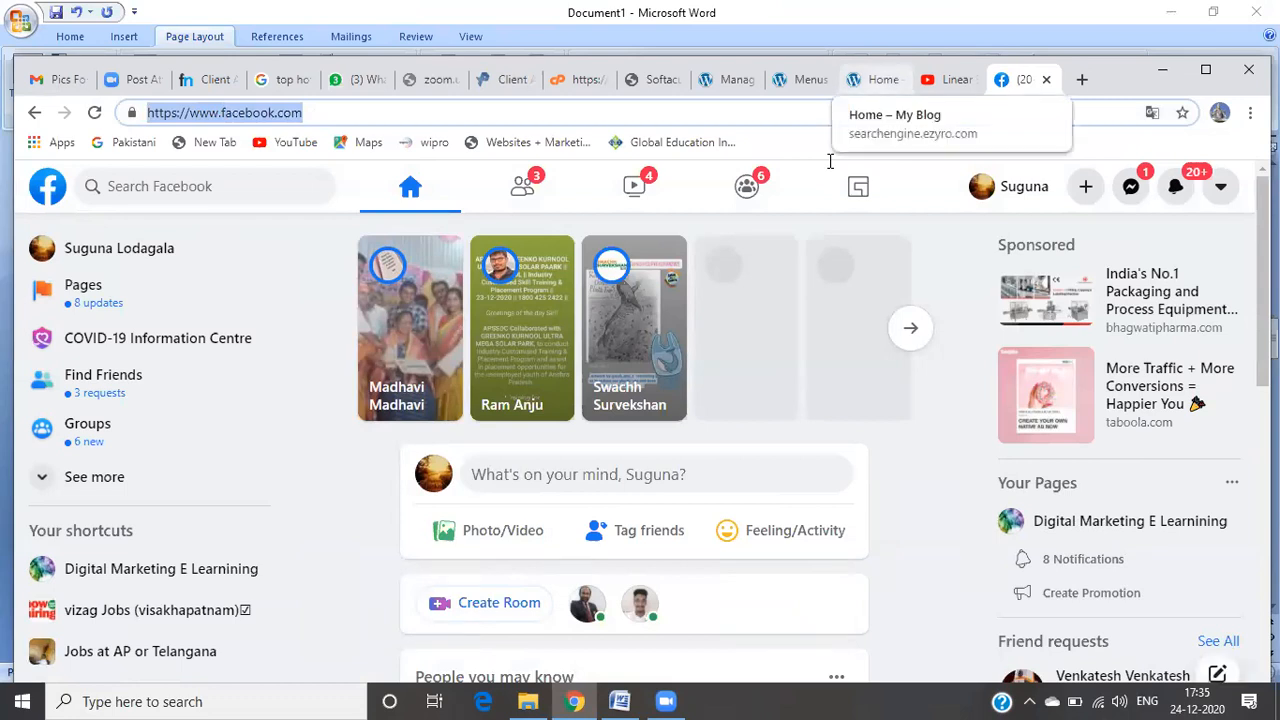
click(855, 80)
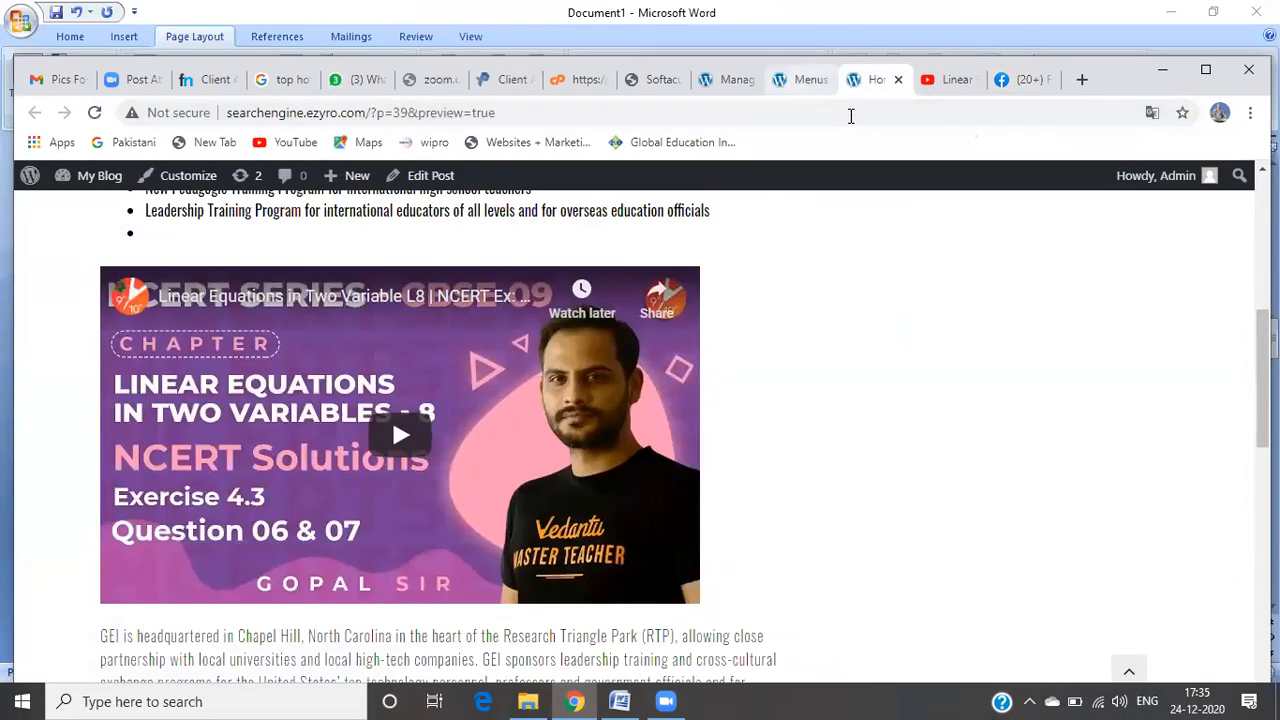
click(800, 80)
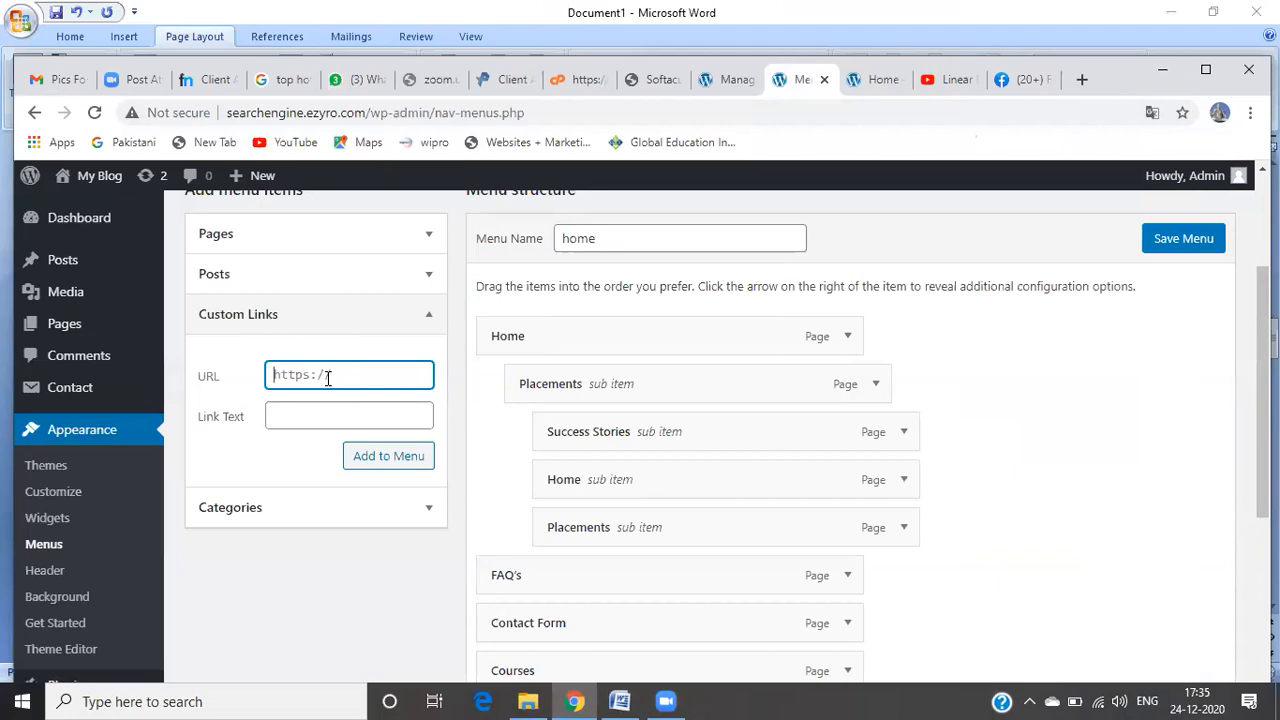
key(ctrl+v)
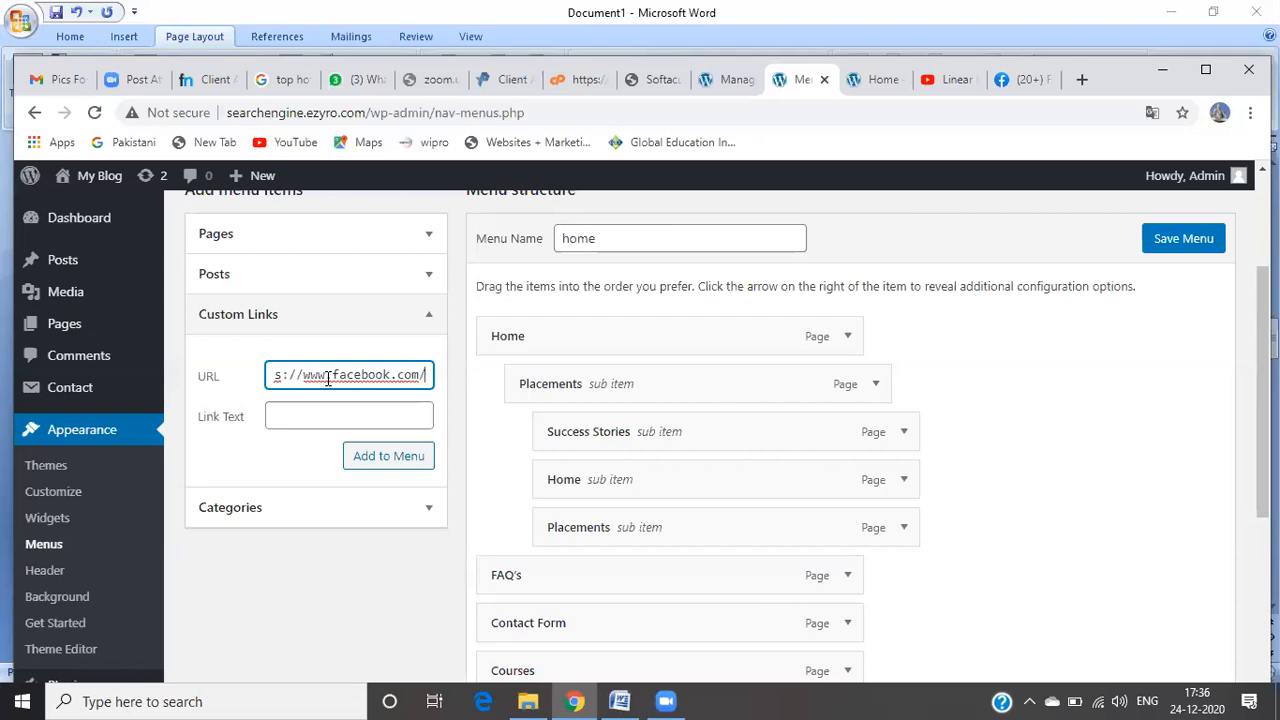
click(331, 412)
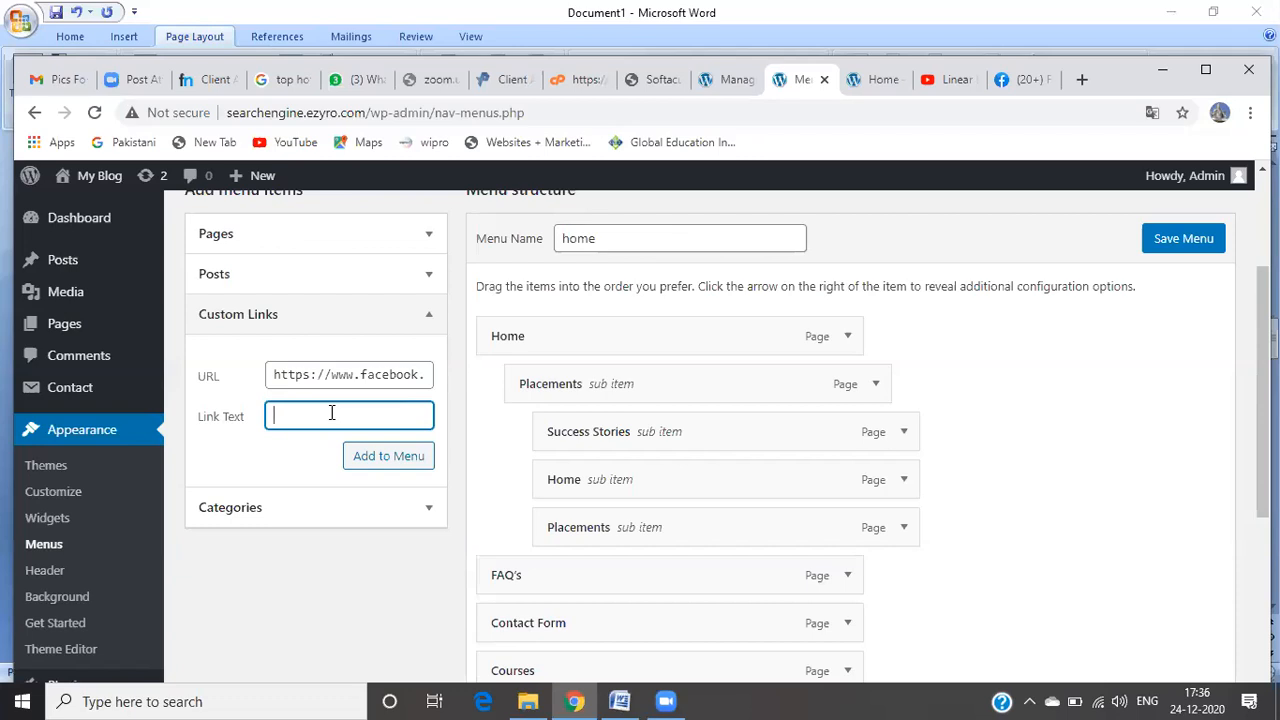
text(Faecebook)
click(368, 457)
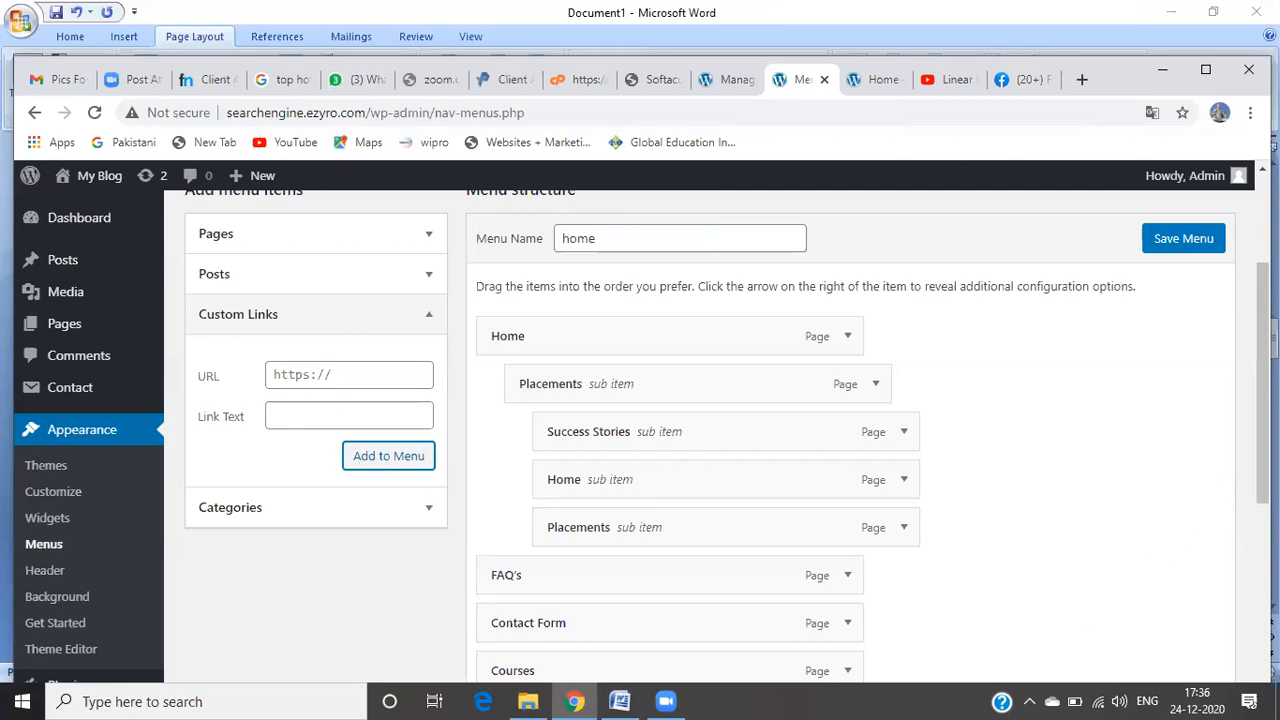
drag(1263, 383, 1263, 519)
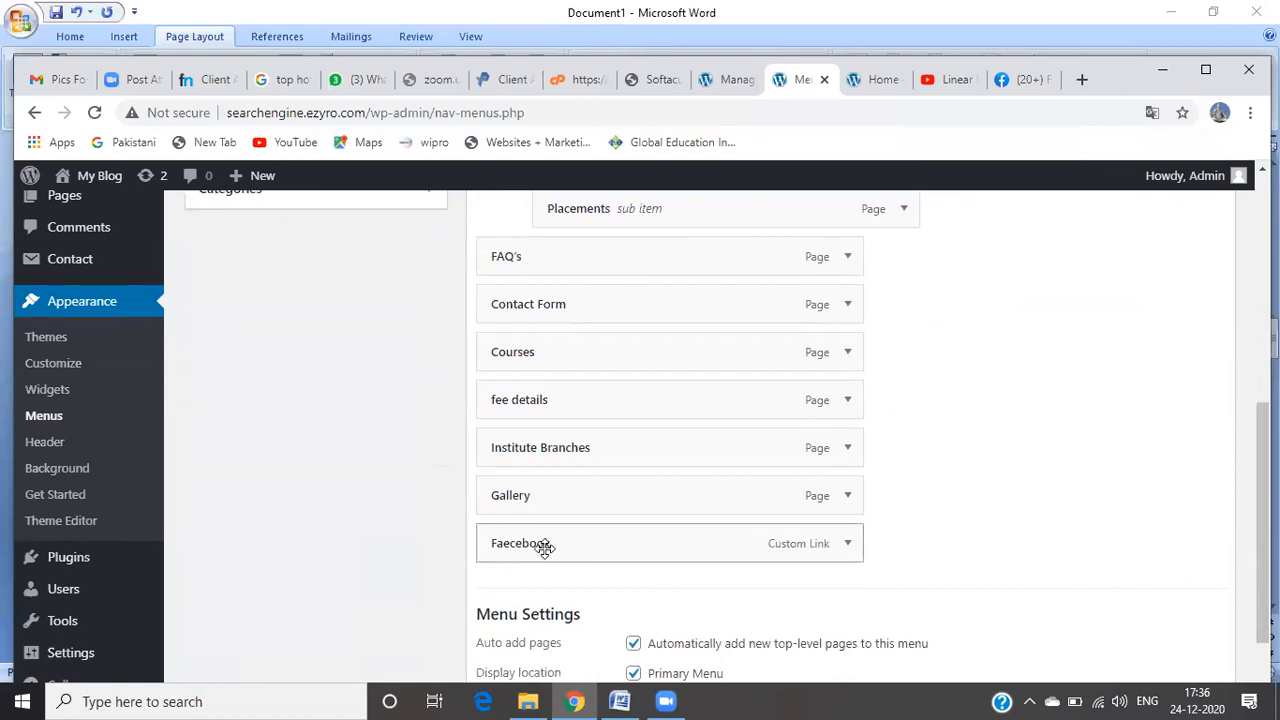
Step: Correct the new item's navigation label from 'Faecebook' to 'Facebook'
click(848, 549)
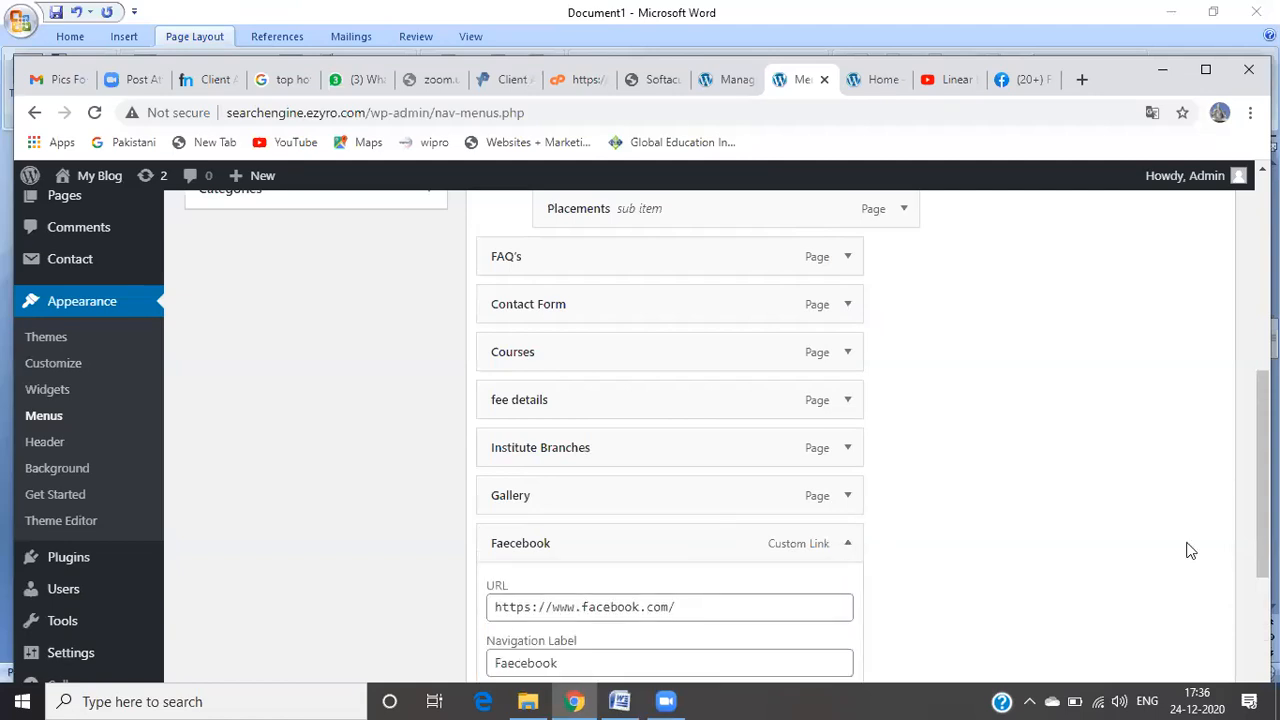
scroll(965, 595, down, 3)
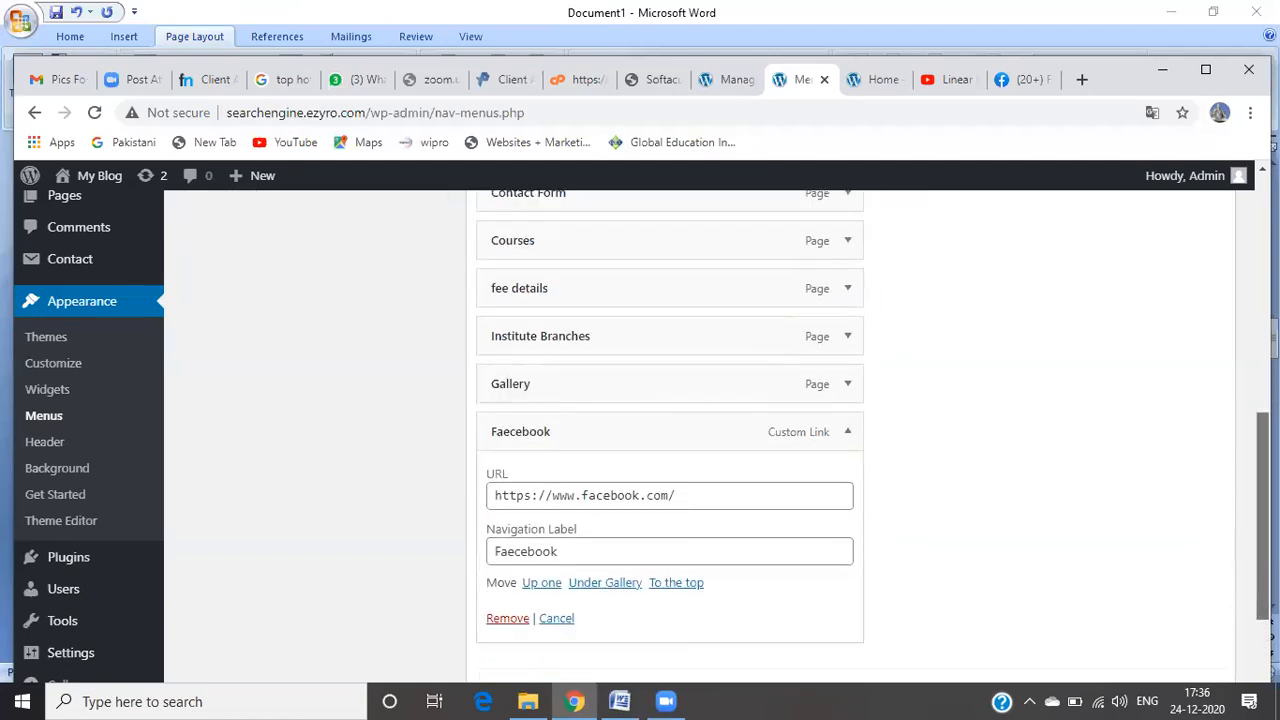
click(516, 507)
key(BackSpace)
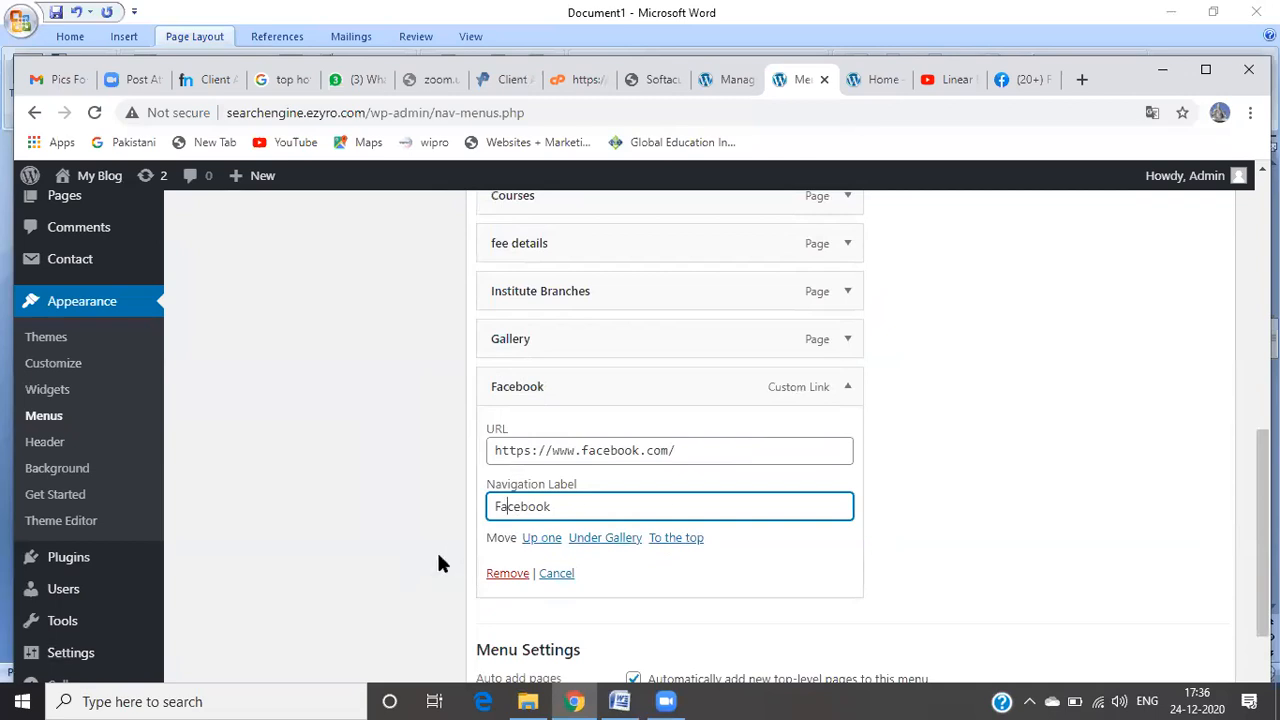
click(556, 507)
Step: Move the Facebook link to the top of the home menu and save the menu
click(690, 542)
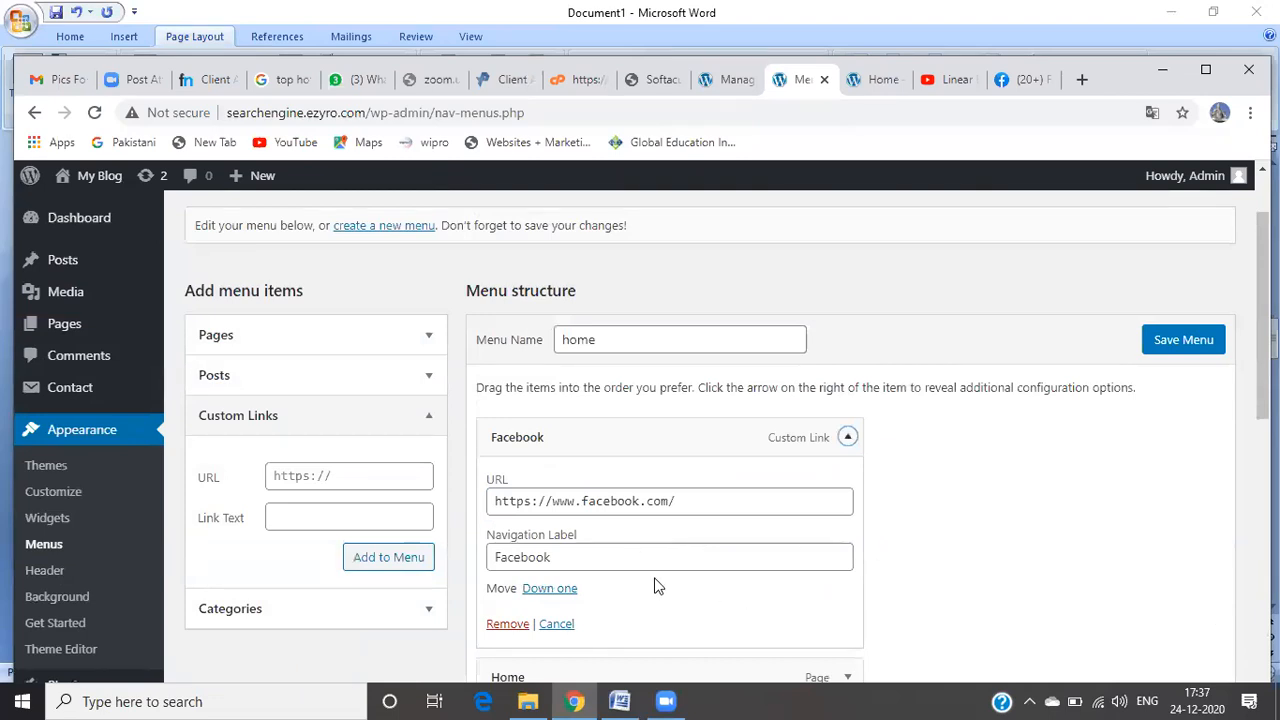
click(952, 600)
scroll(700, 430, down, 2)
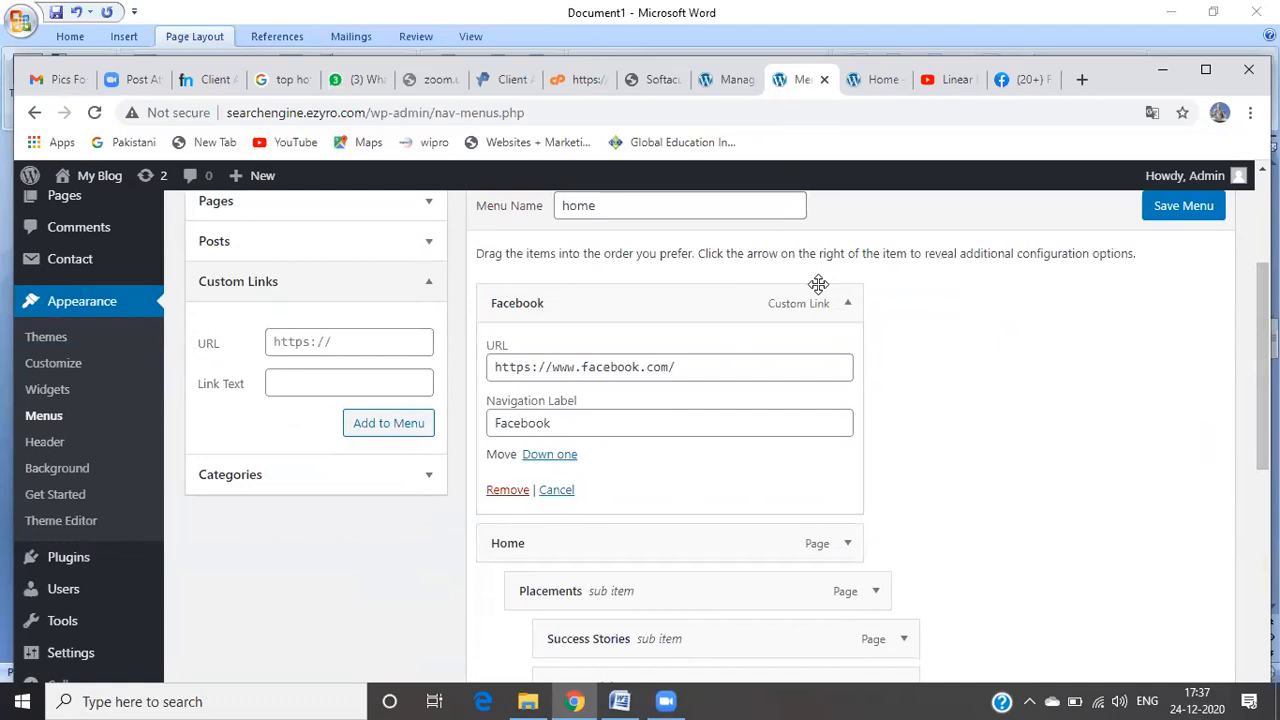
click(844, 306)
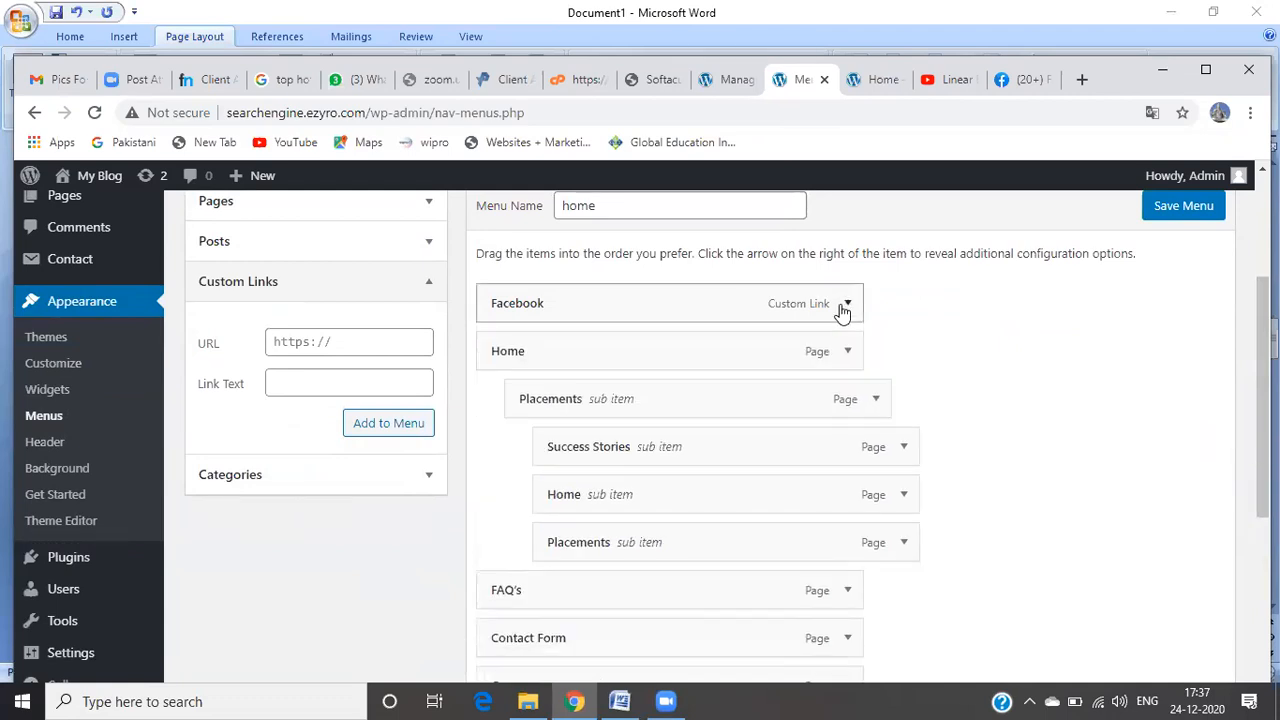
drag(1263, 345, 1263, 361)
scroll(727, 438, down, 3)
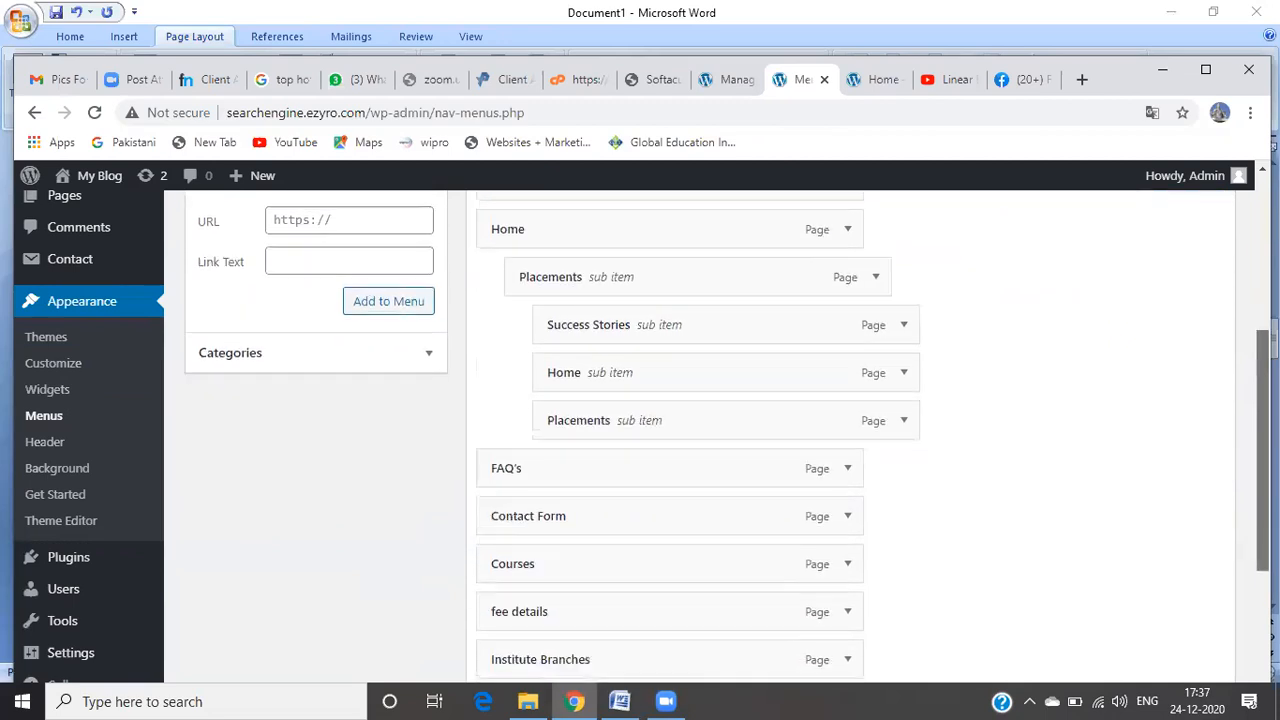
scroll(850, 436, down, 1)
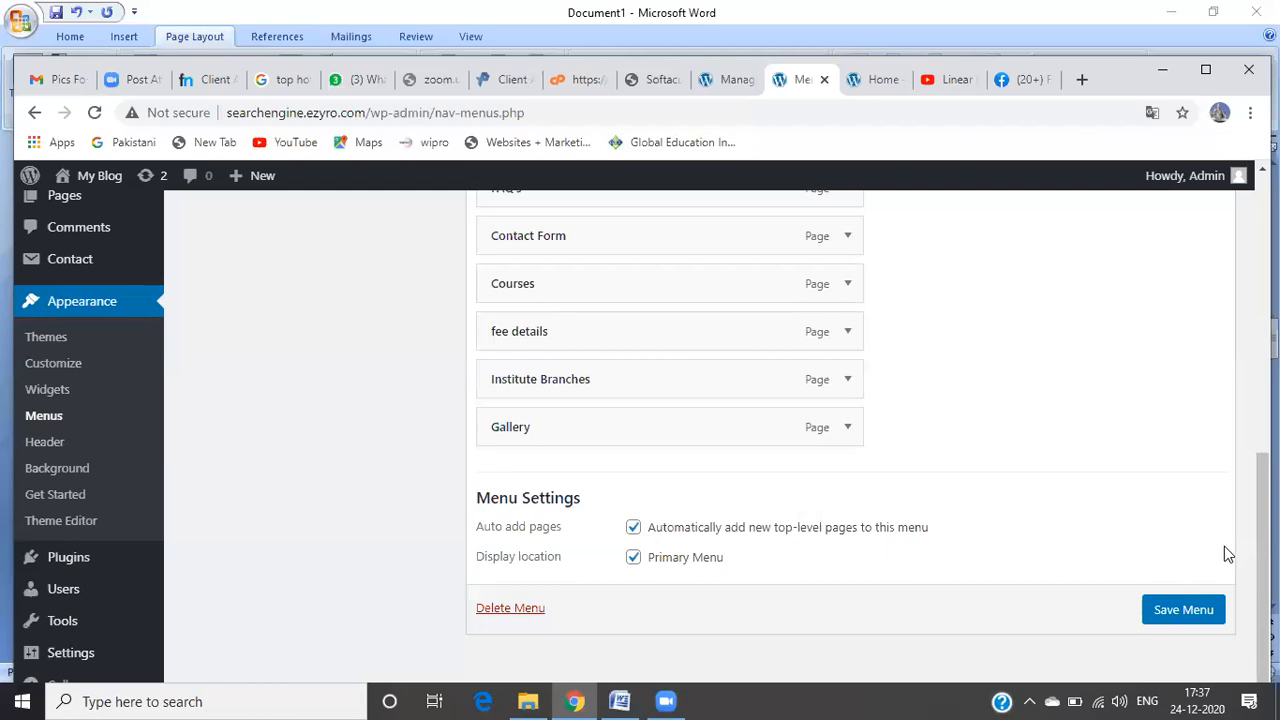
click(1200, 612)
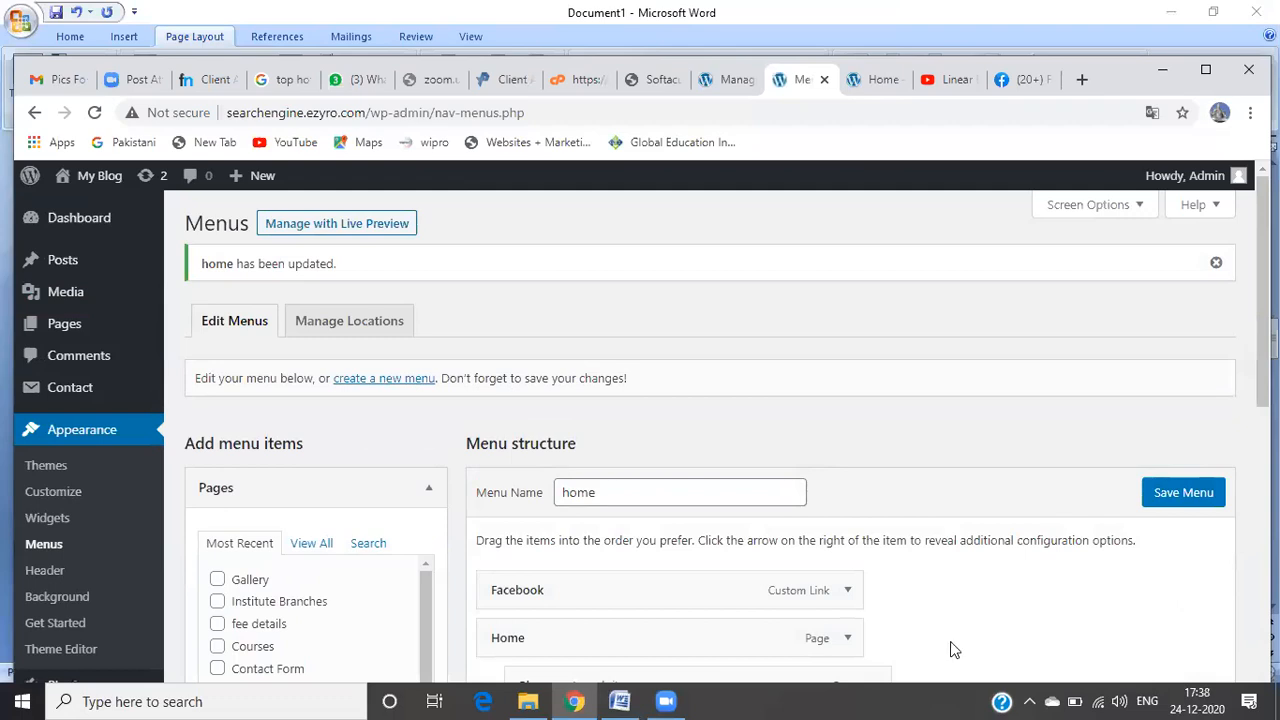
Step: Visit the live site, confirm the Facebook menu link opens Facebook, and return to the Menus editor
mouse_move(93, 190)
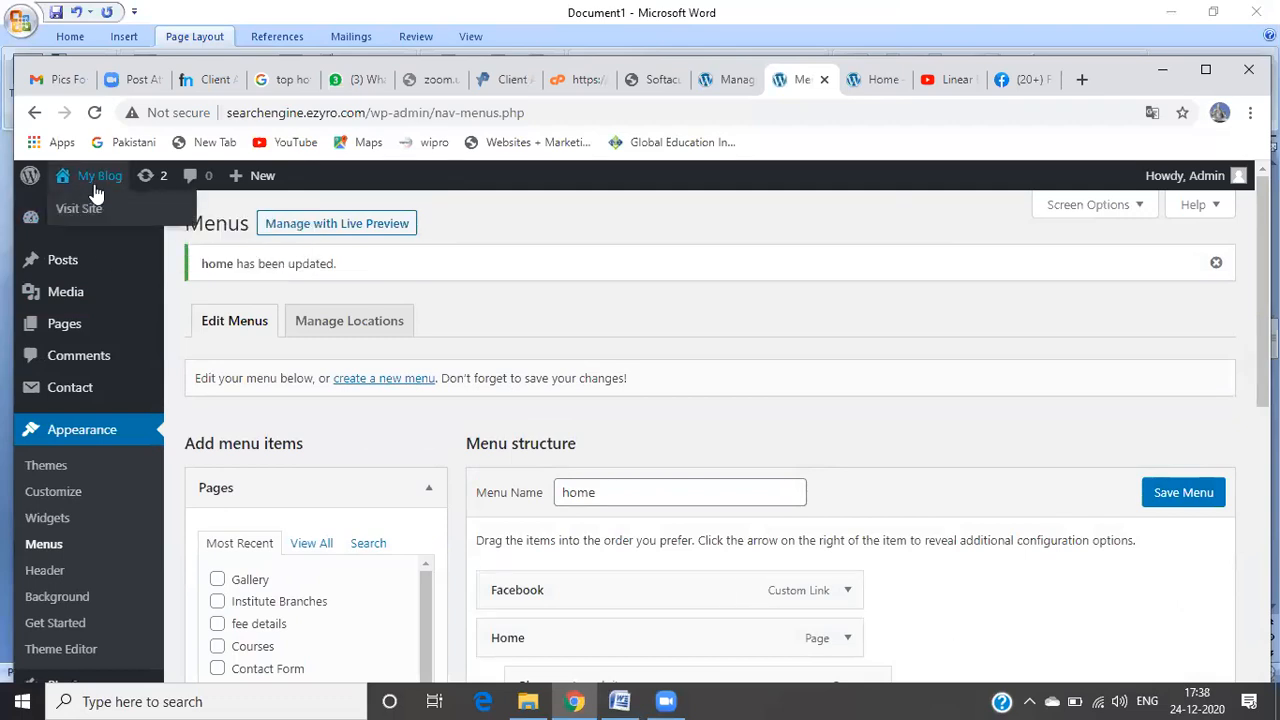
click(96, 219)
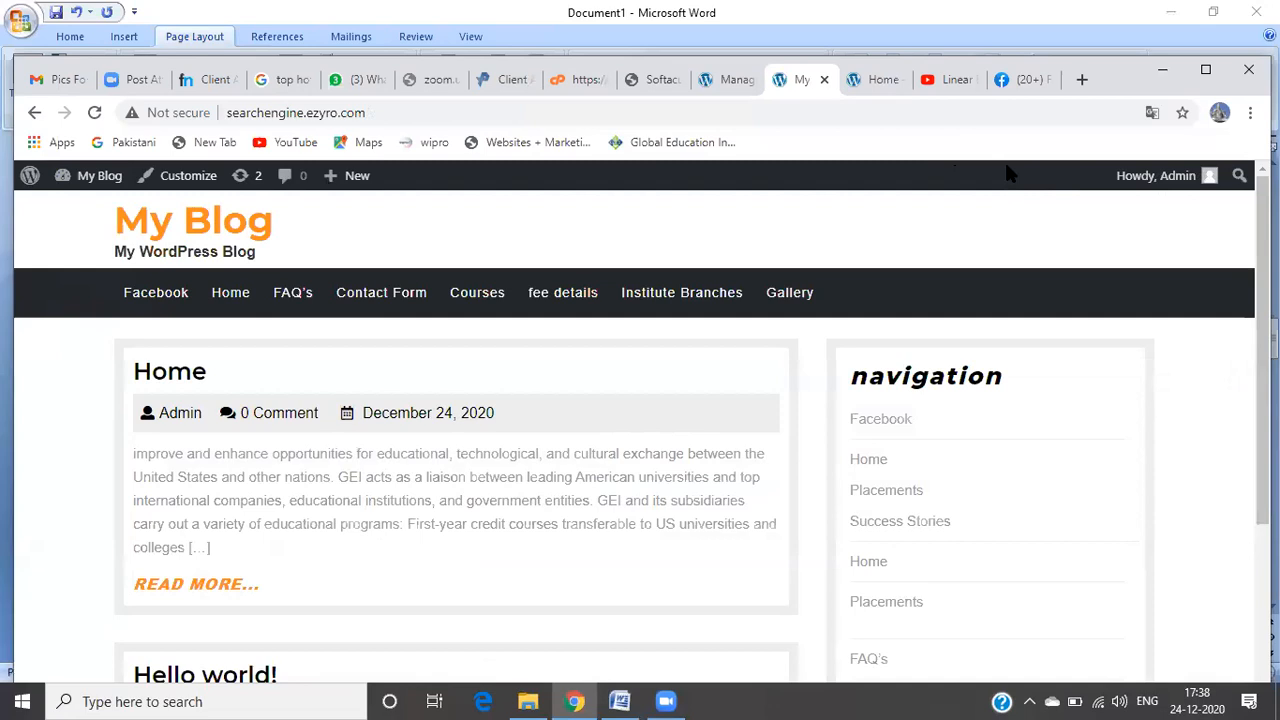
click(138, 303)
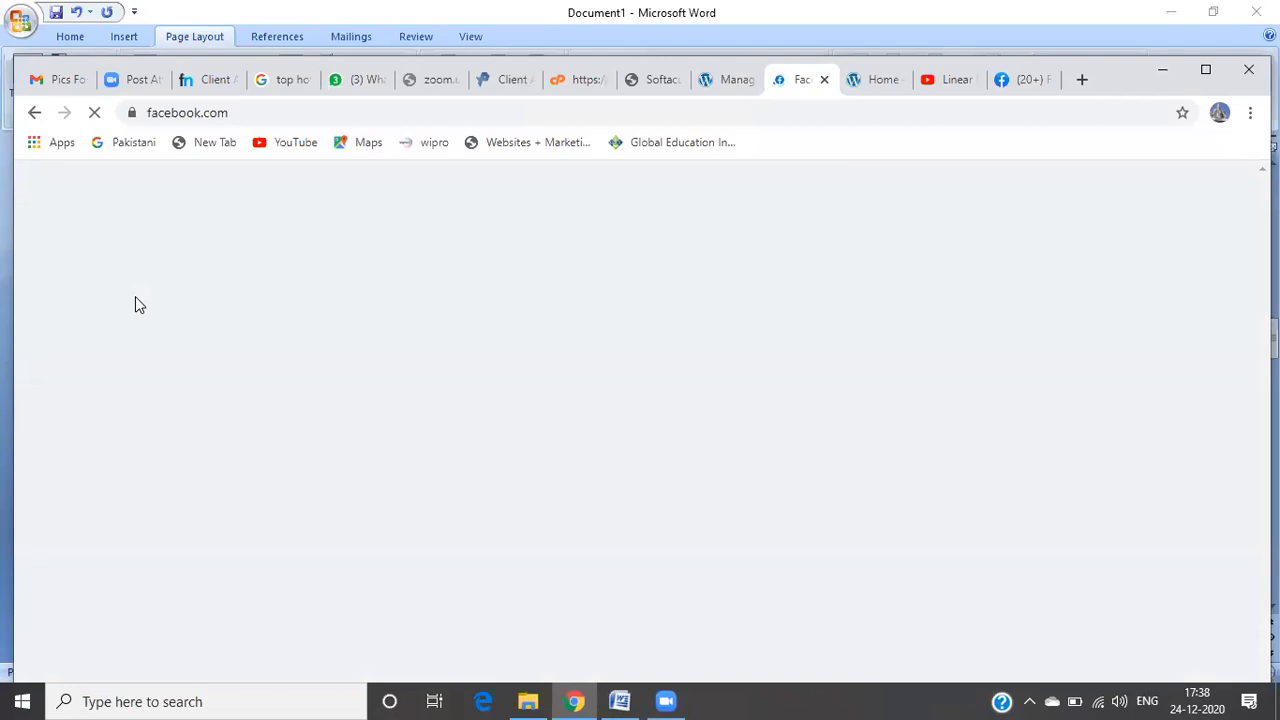
click(40, 119)
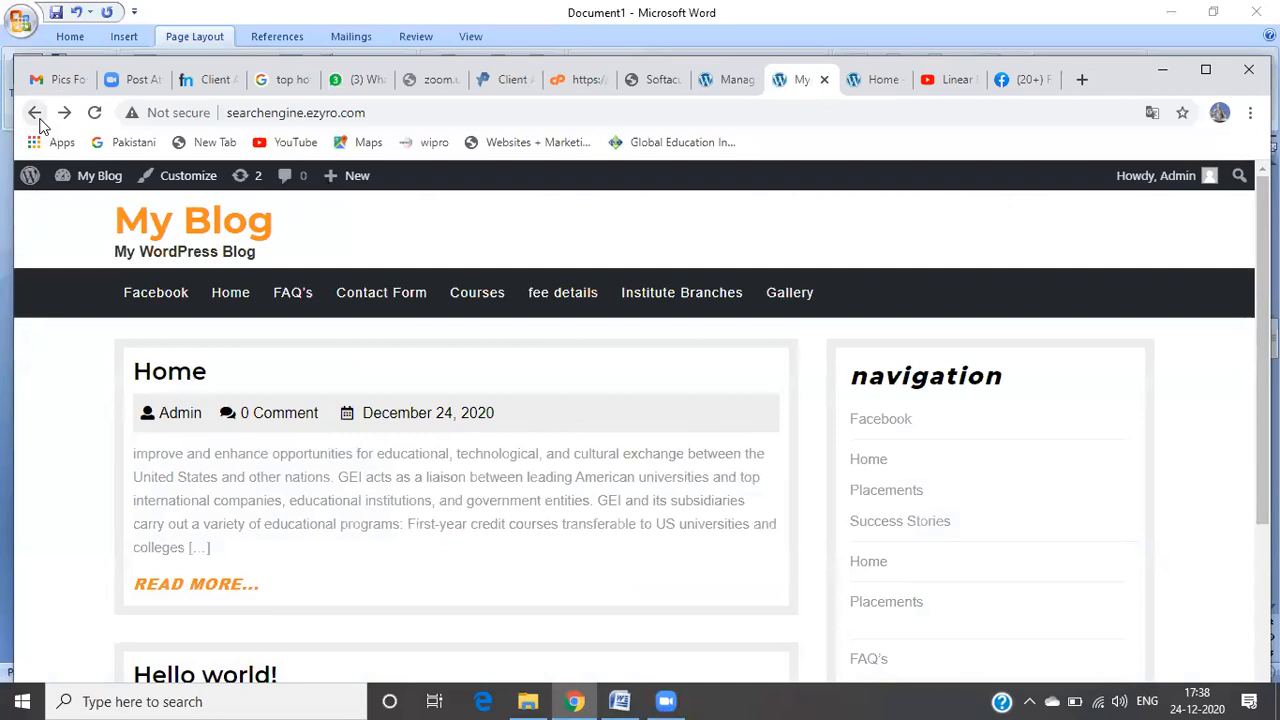
click(37, 118)
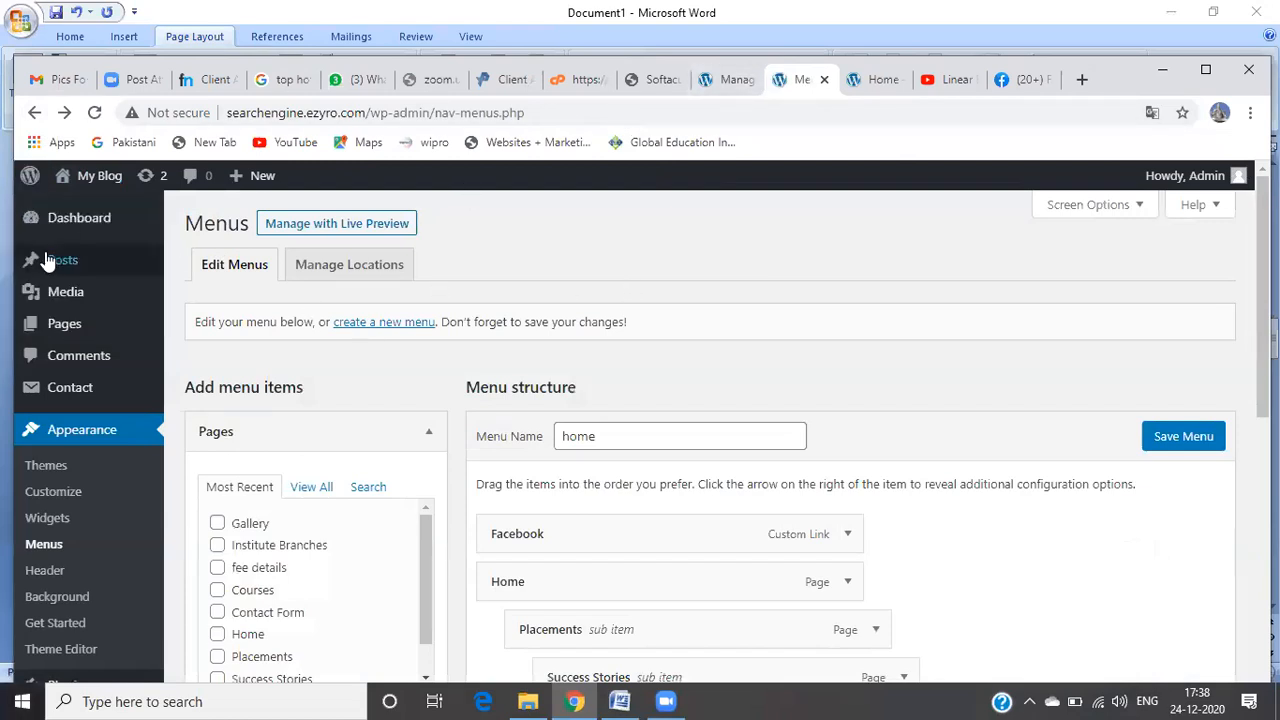
Step: Go to Appearance > Widgets to see the Blog Sidebar's Navigation Menu widget
mouse_move(85, 297)
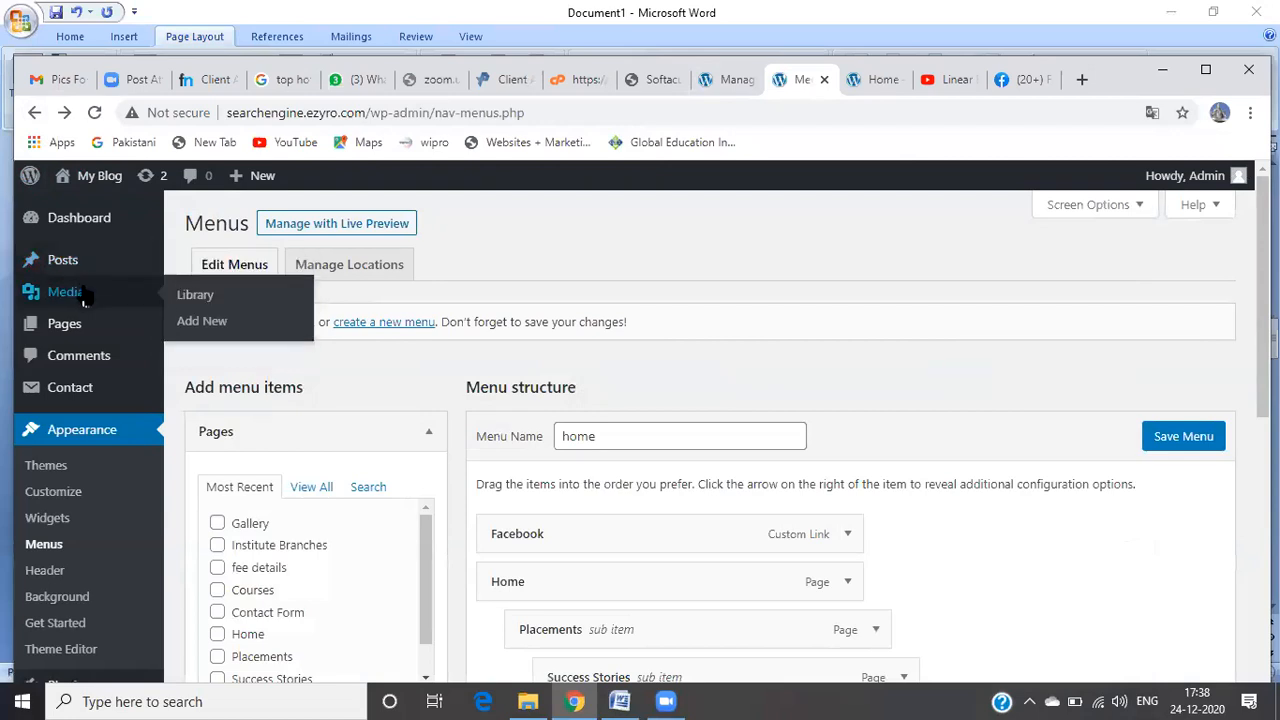
mouse_move(75, 333)
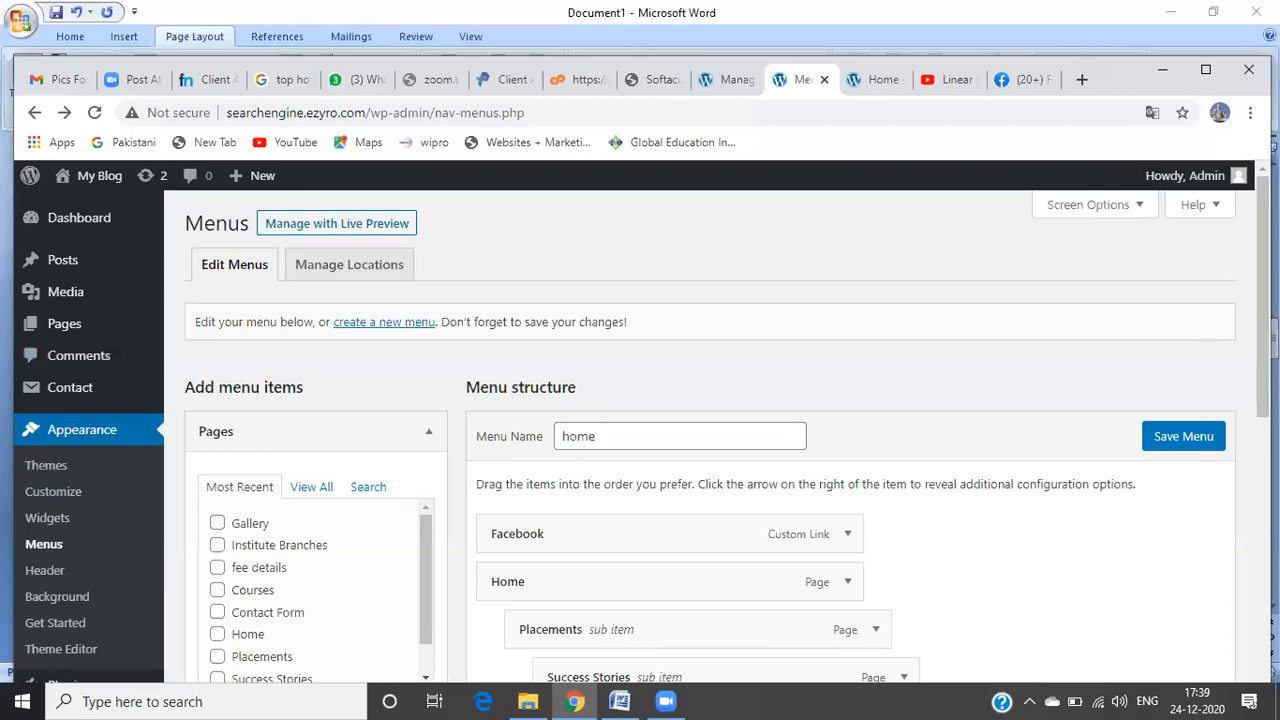
scroll(1263, 300, down, 1)
drag(1263, 300, 1263, 333)
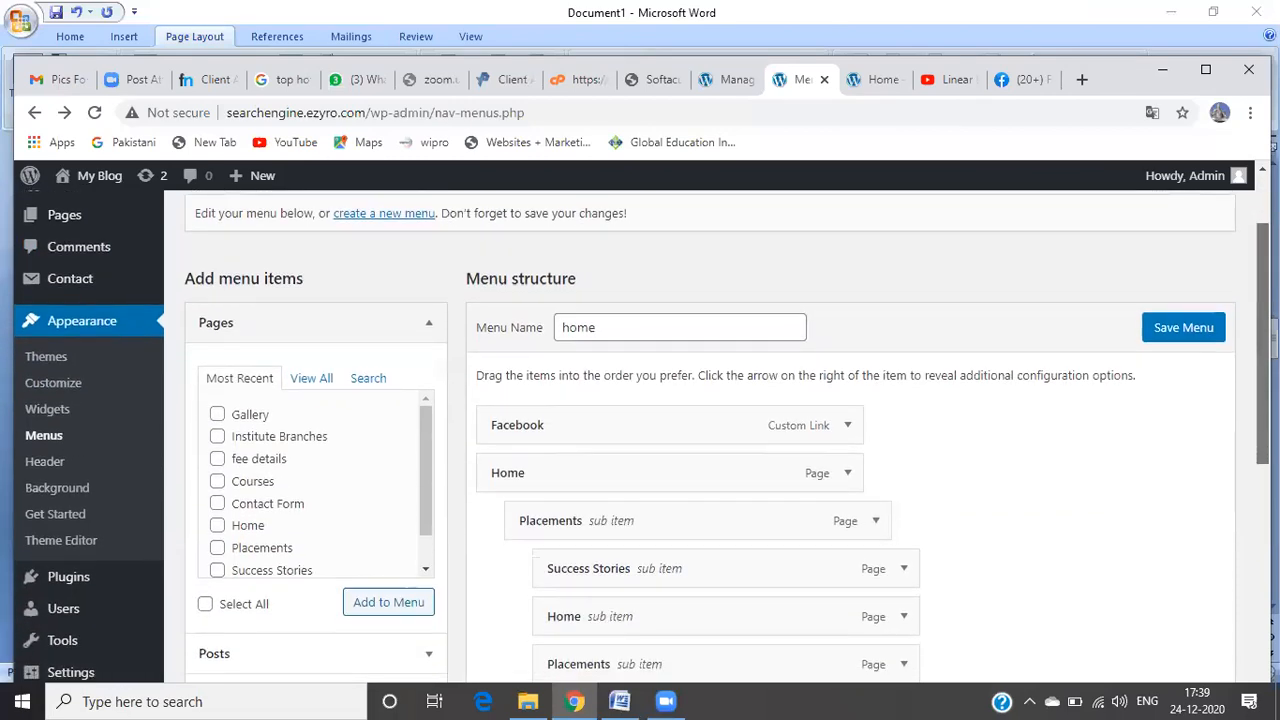
click(60, 410)
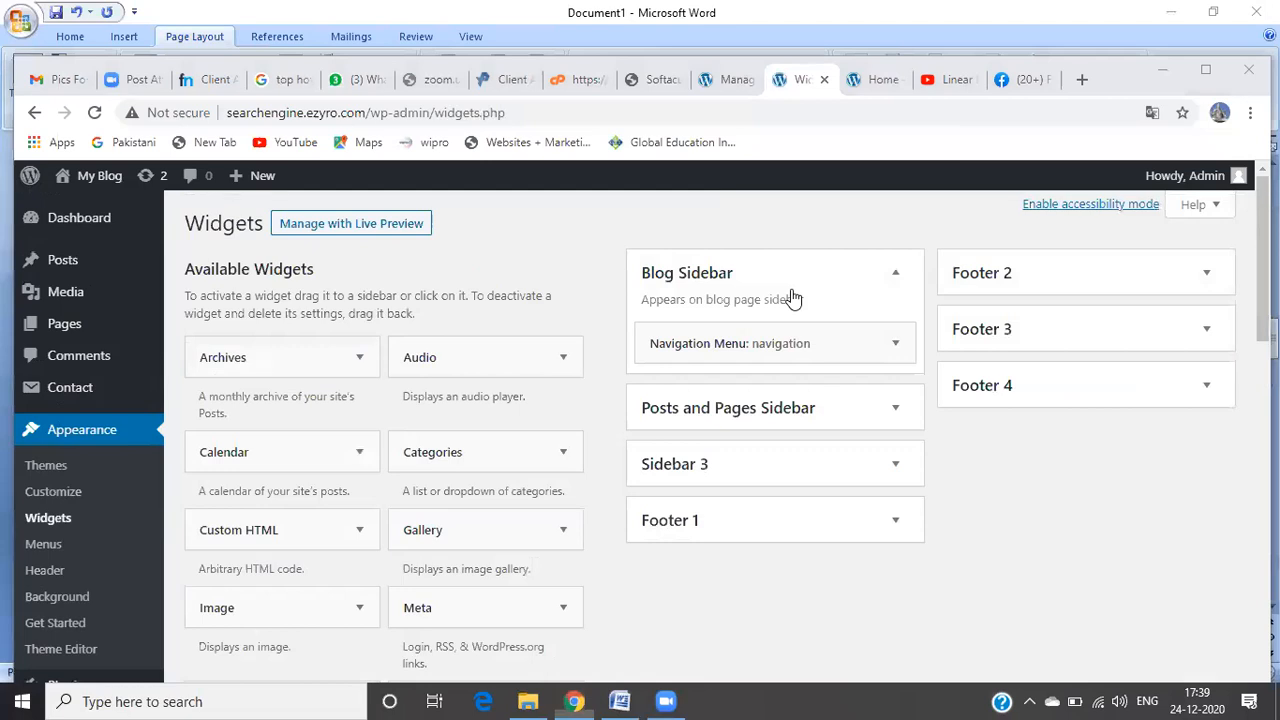
Step: Expand Footer 4, Posts and Pages Sidebar and Sidebar 3 to confirm they hold no widgets
click(1040, 392)
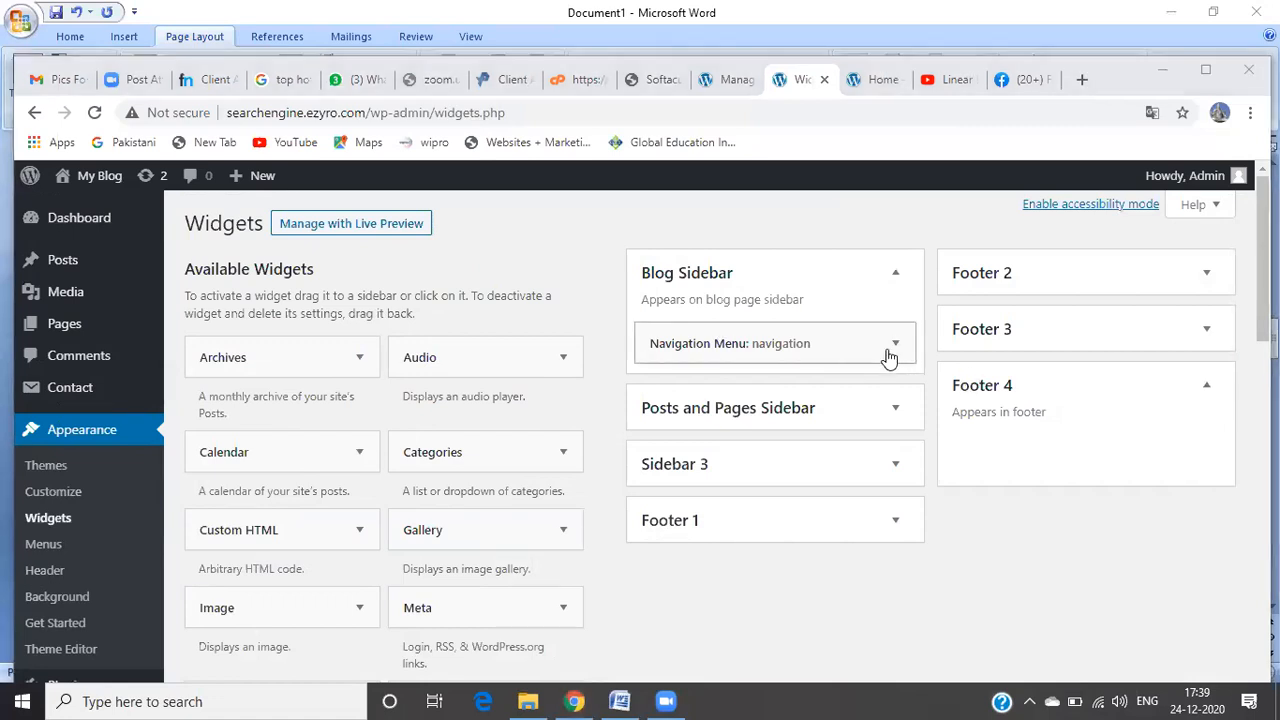
click(896, 418)
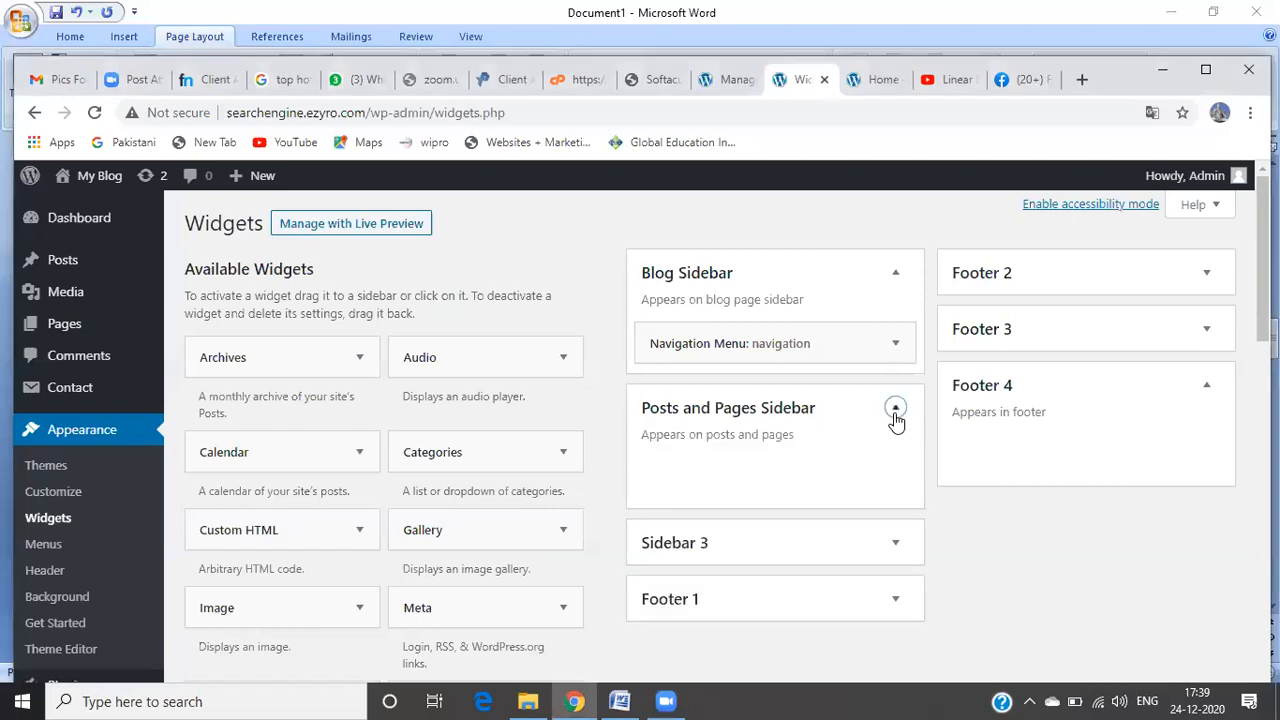
click(893, 546)
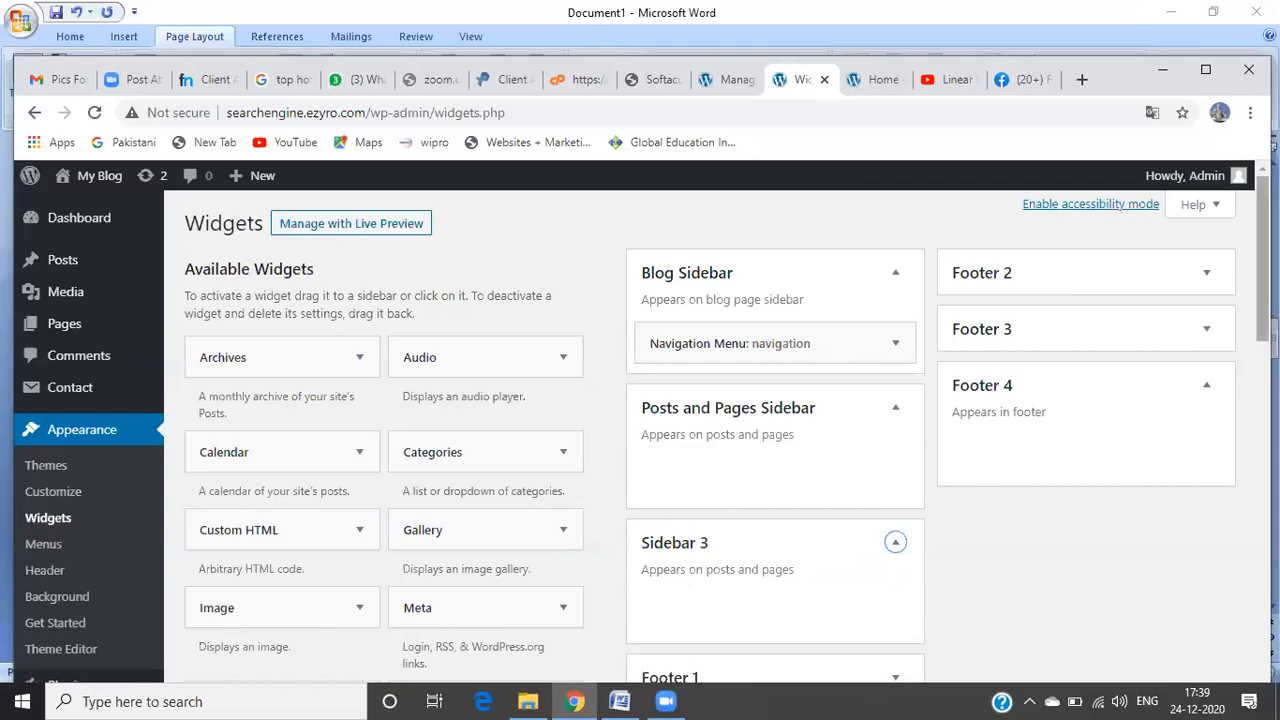
scroll(678, 381, down, 1)
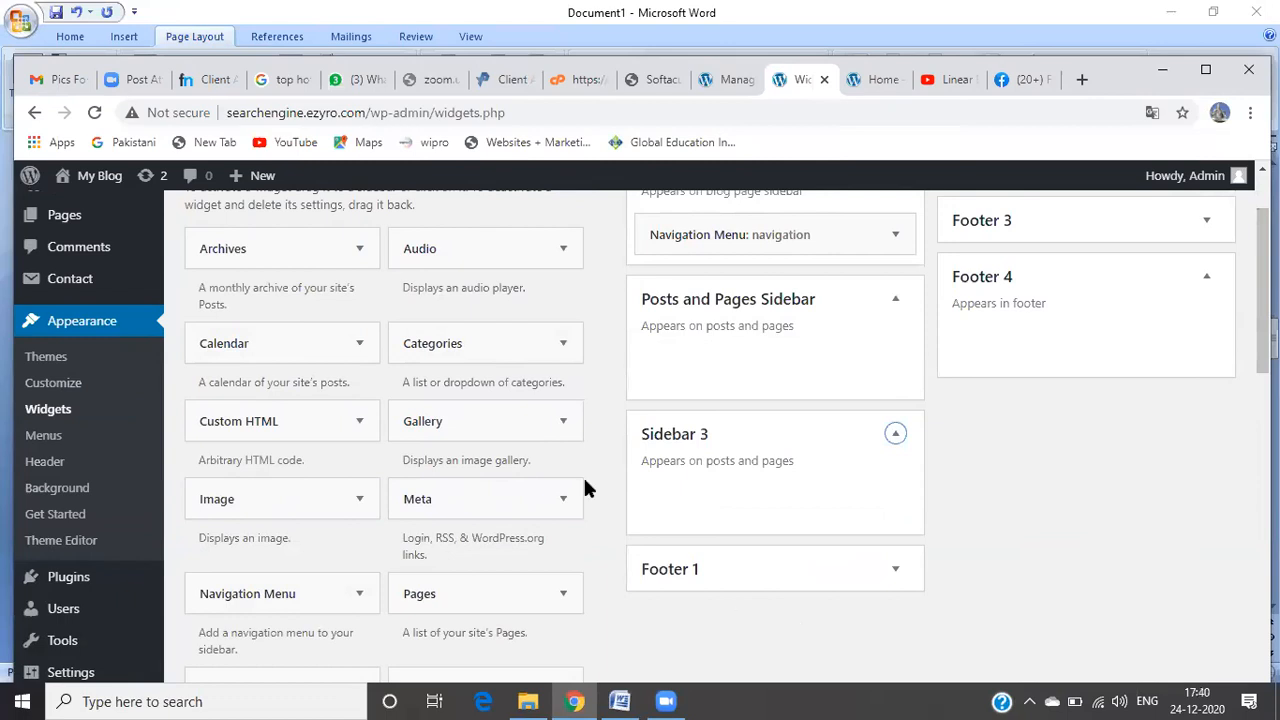
Step: Drag a Gallery widget into Footer 1 and start adding images to it
drag(504, 425, 745, 638)
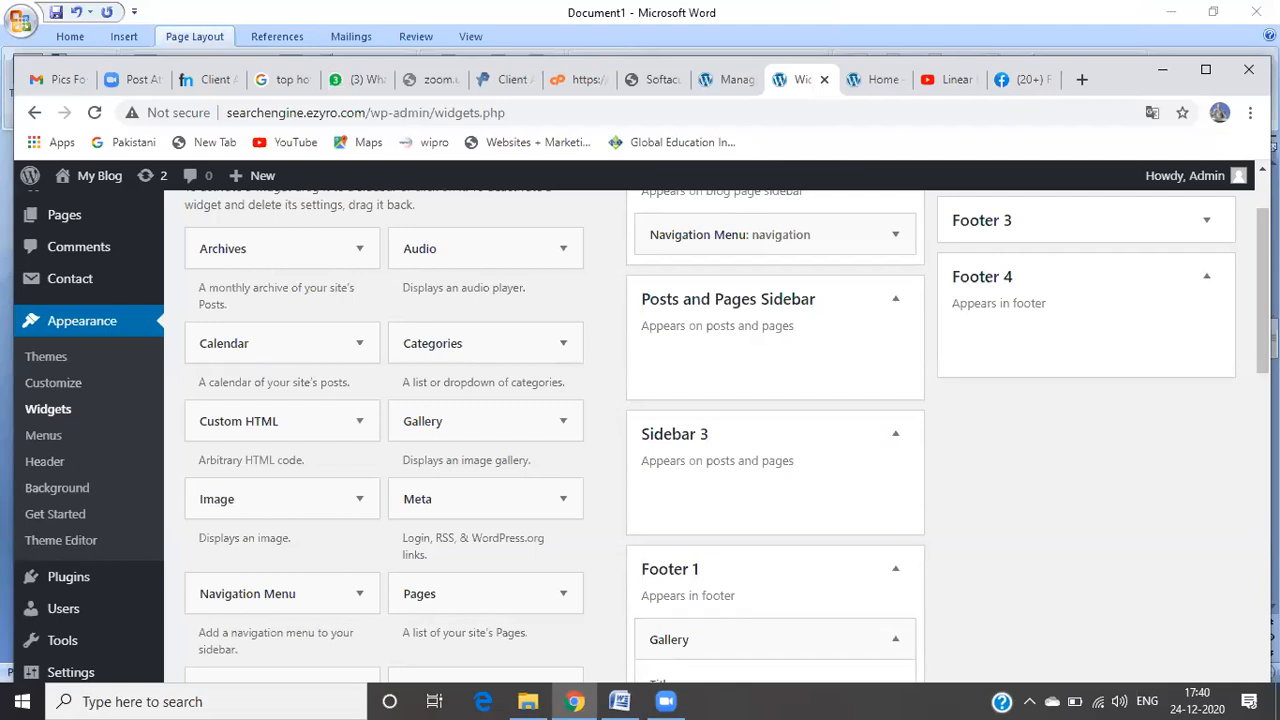
scroll(1263, 290, down, 1)
scroll(1248, 295, down, 3)
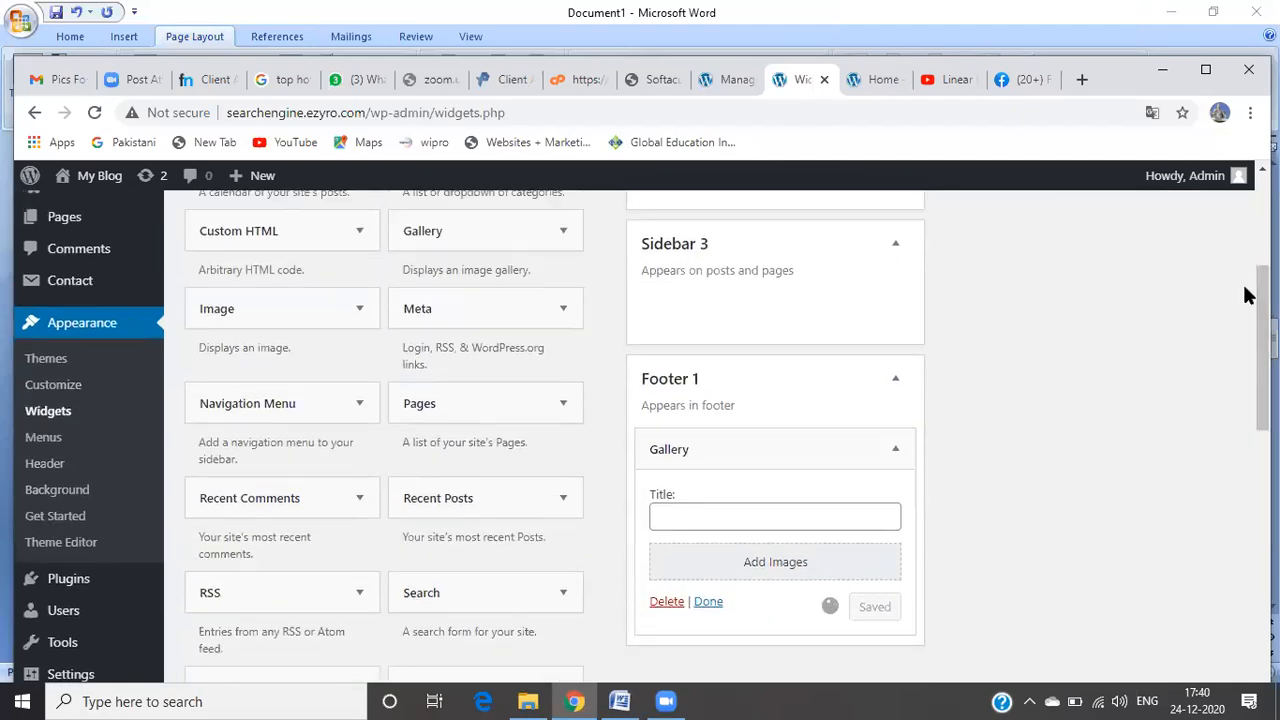
click(800, 576)
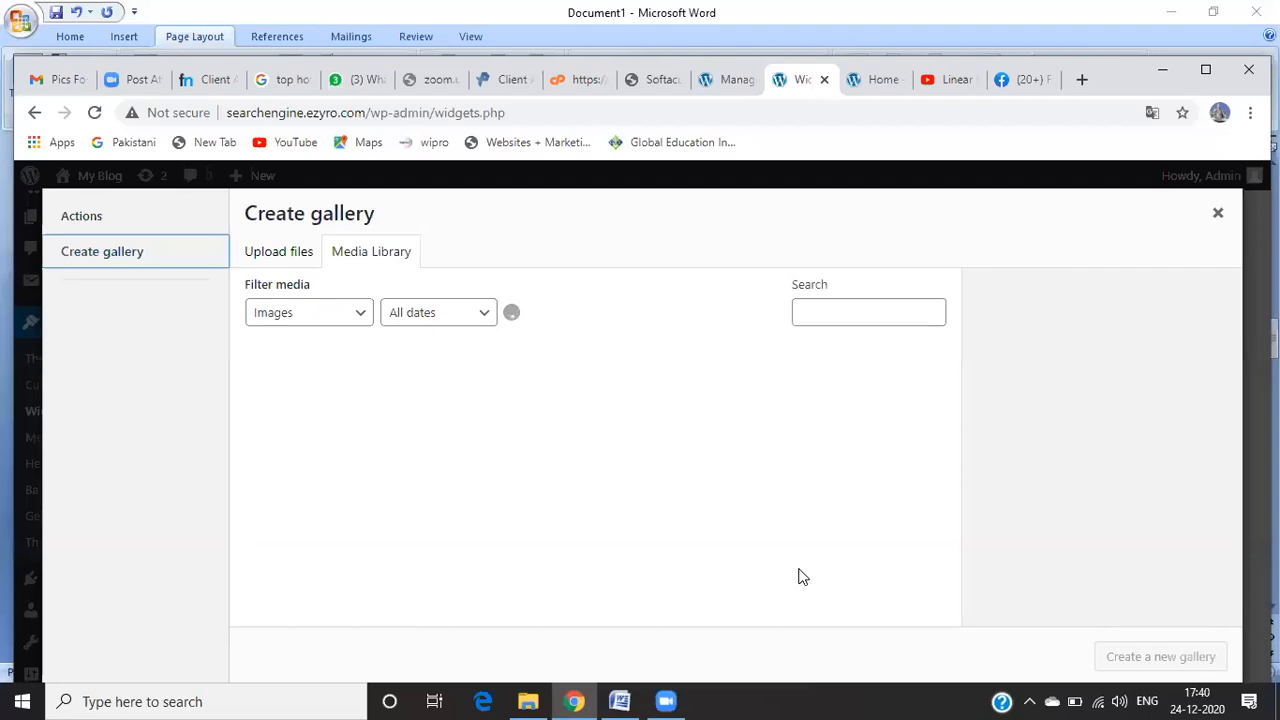
Step: Upload seven pictures from Pictures (D2, two D5s, D4, D3, D6, D7) to the gallery
click(297, 253)
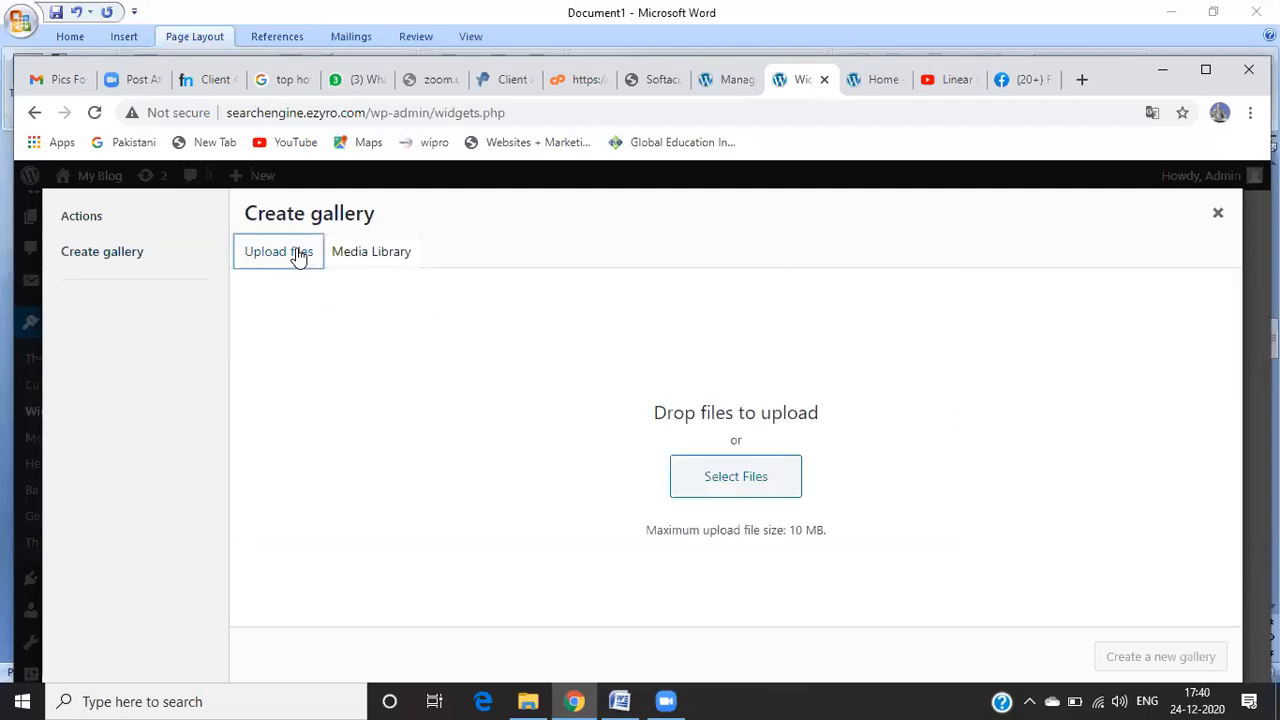
click(752, 498)
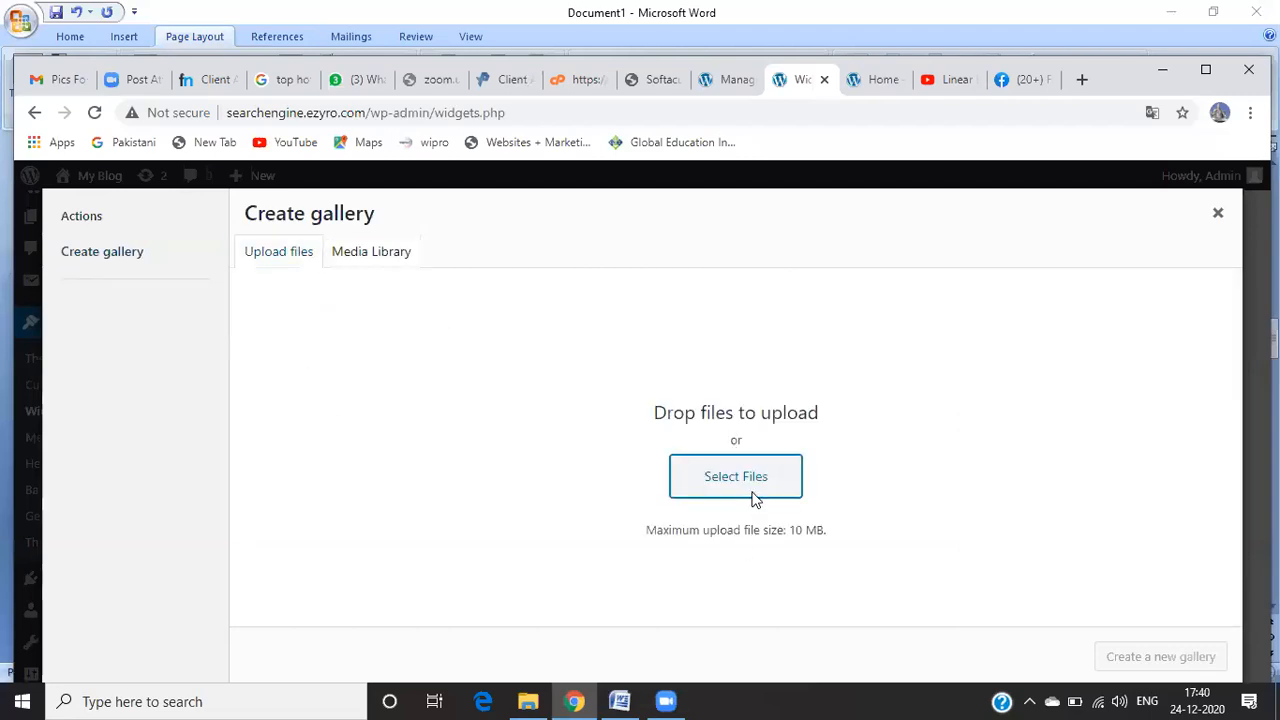
click(750, 485)
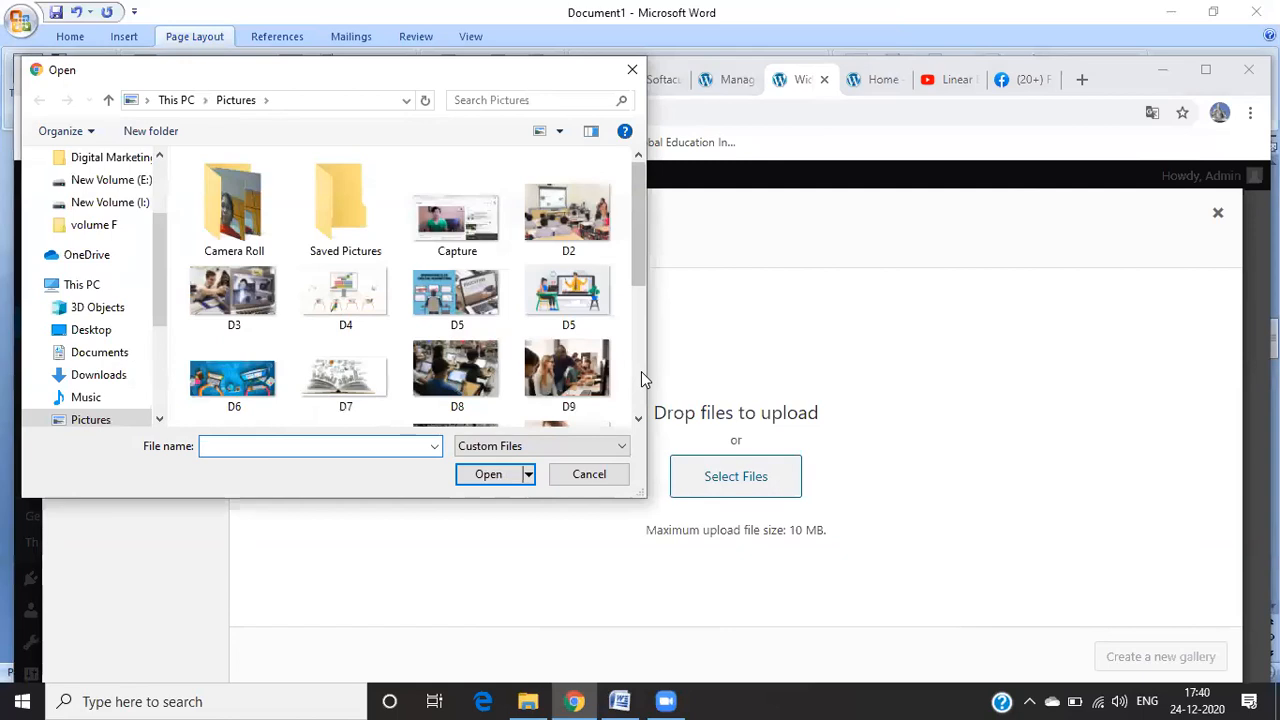
click(590, 230)
ctrl+click(580, 288)
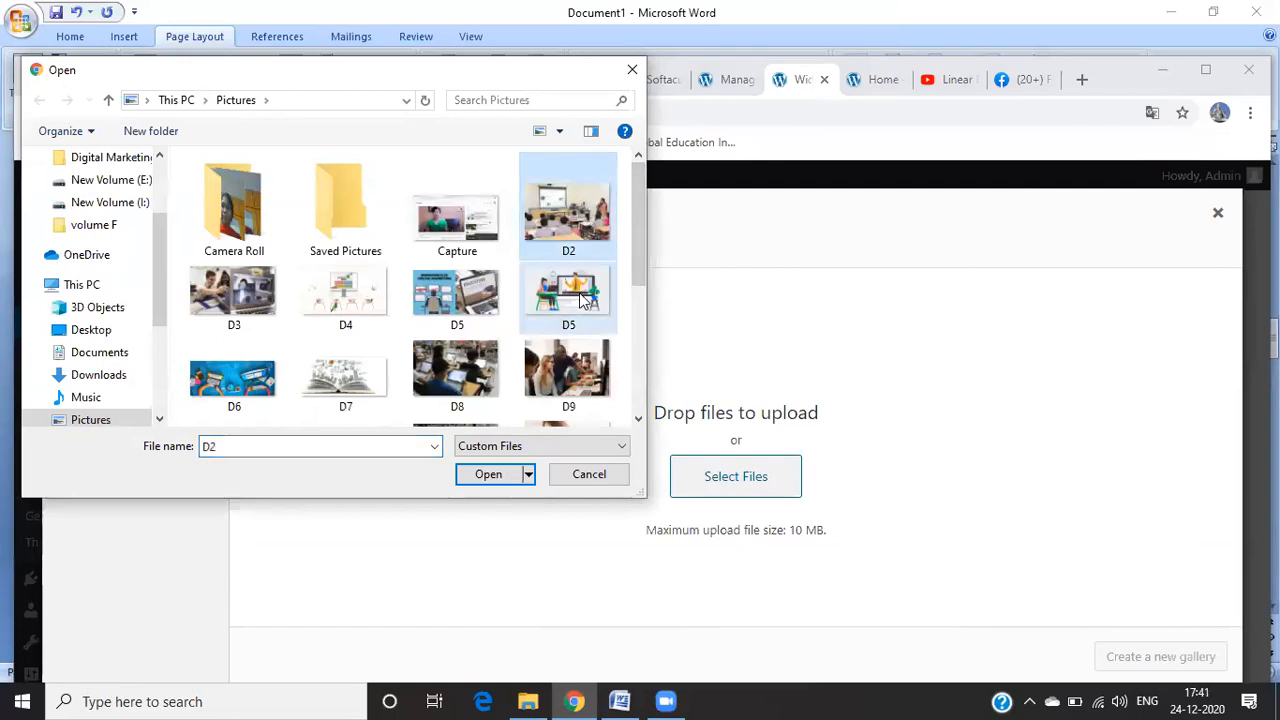
ctrl+click(450, 305)
ctrl+click(328, 306)
ctrl+click(212, 287)
ctrl+click(231, 400)
ctrl+click(312, 400)
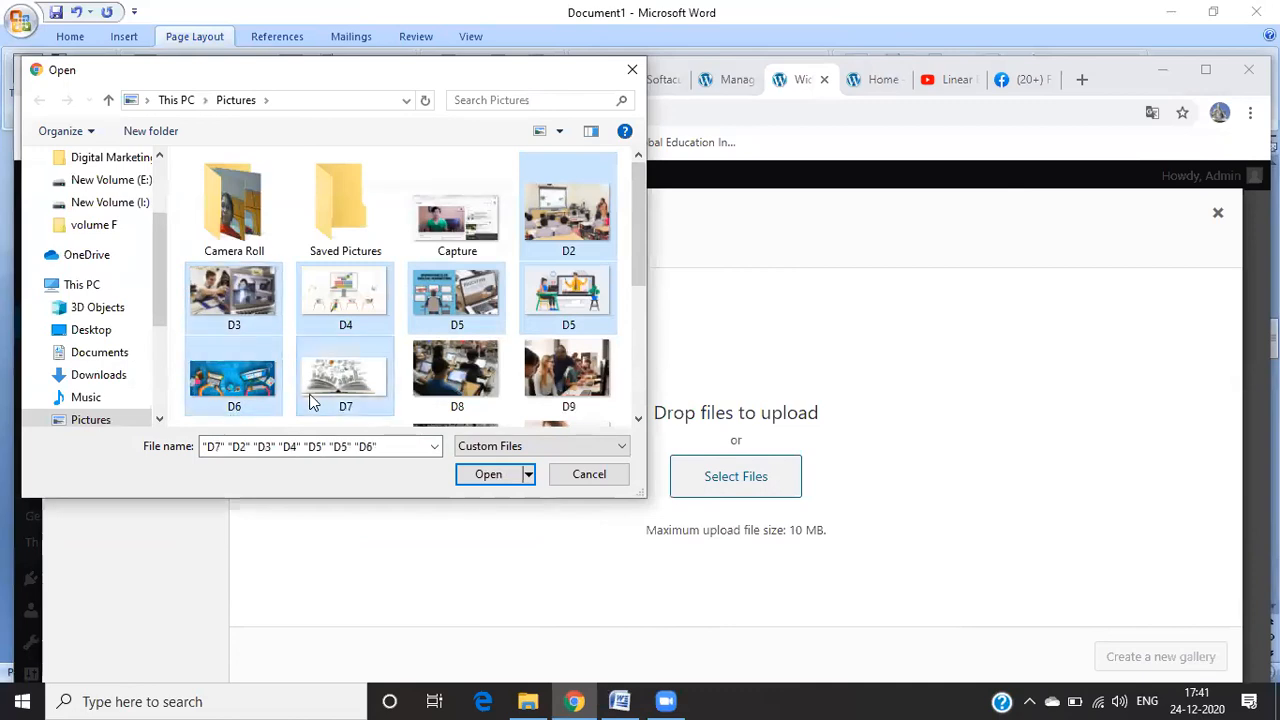
click(508, 472)
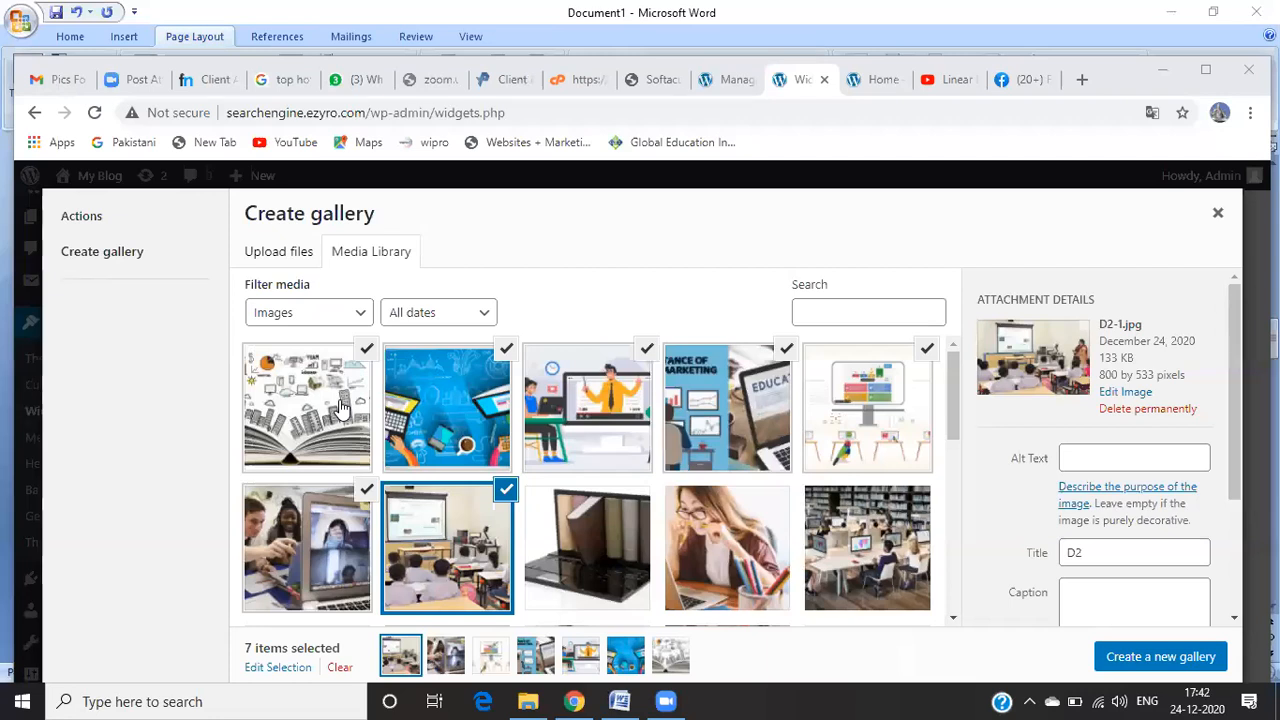
Step: Give the D2 image the alt text 'classroom training'
click(1093, 453)
text(classroom train)
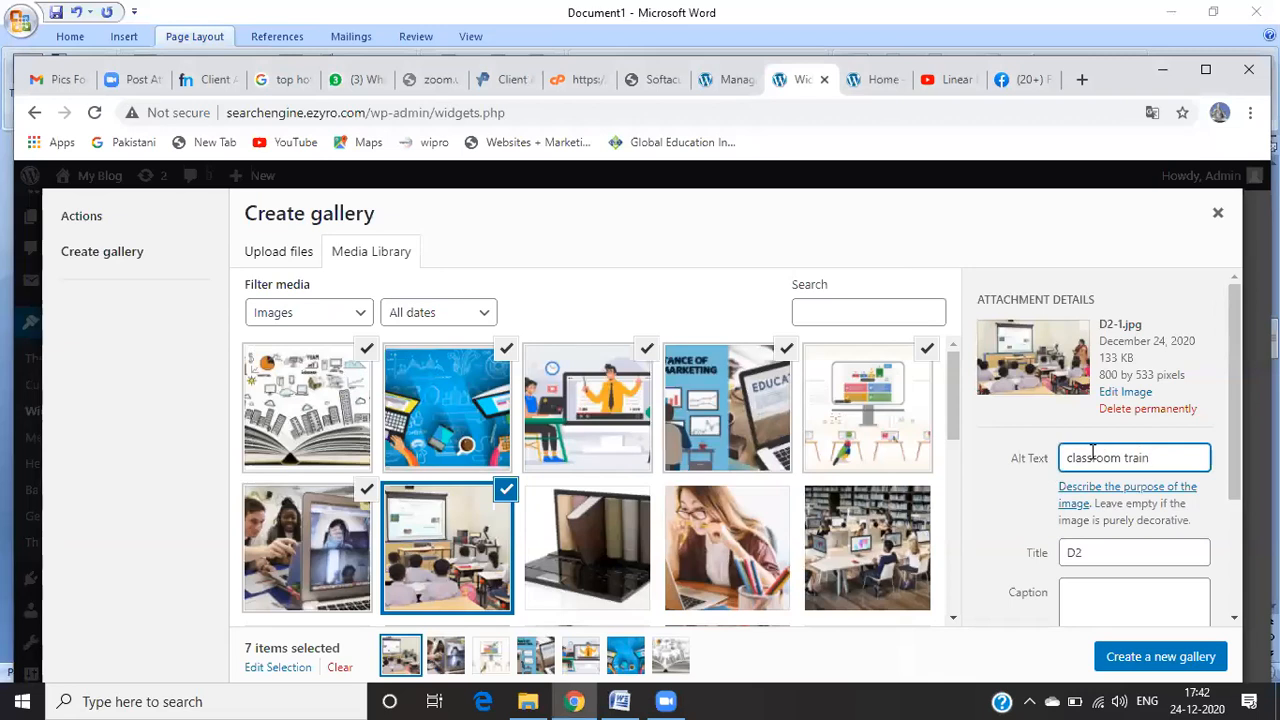
text(ing)
scroll(1236, 545, down, 2)
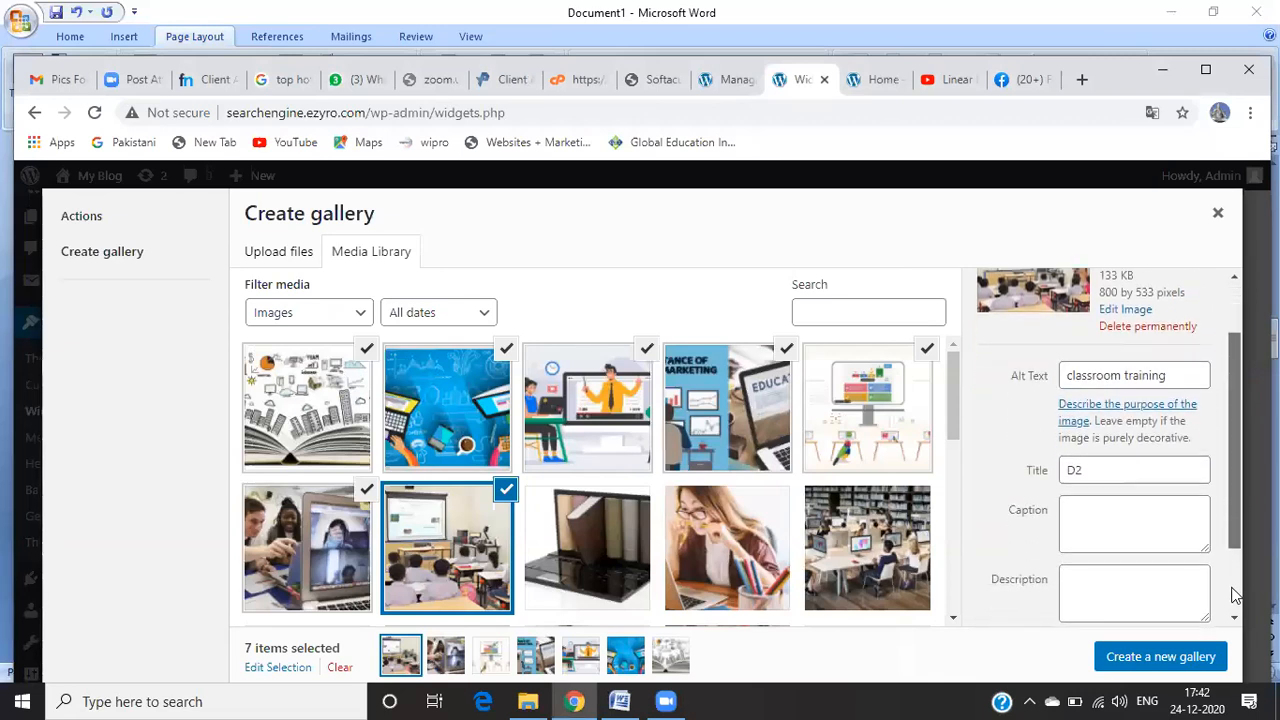
scroll(1236, 595, down, 2)
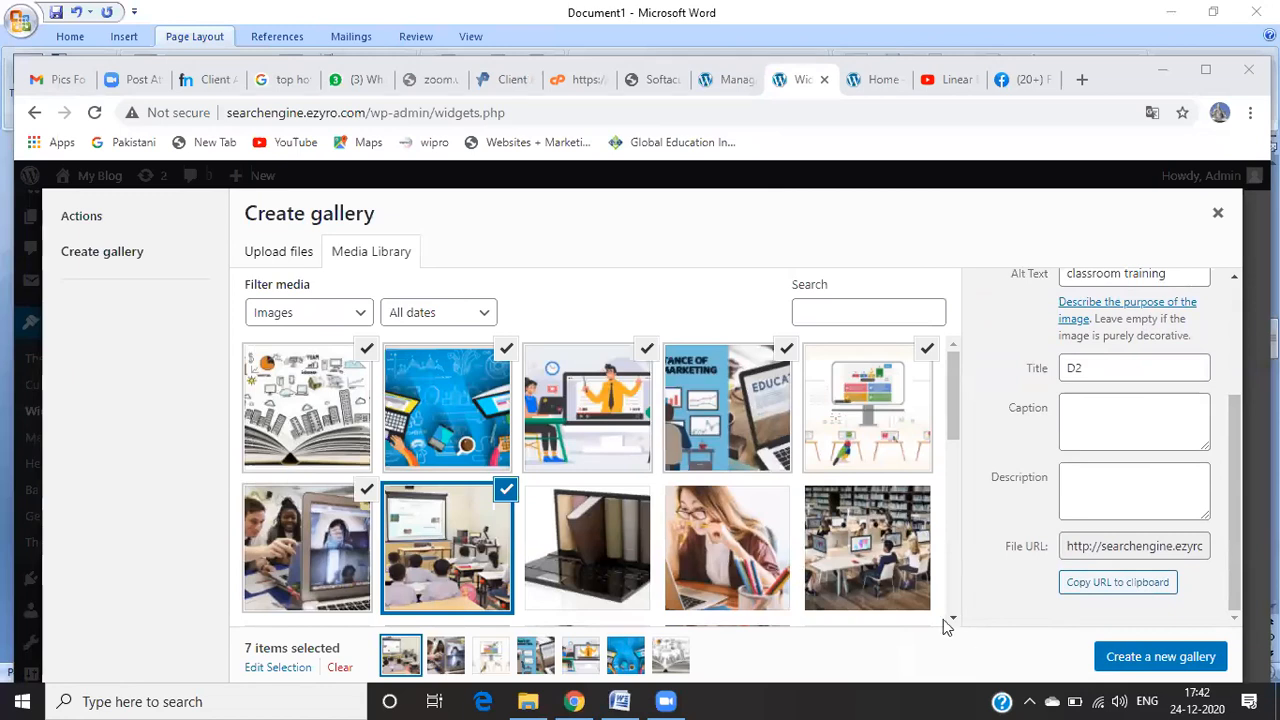
Step: Add the books photo to the selected images and create a new eight-image gallery
click(590, 570)
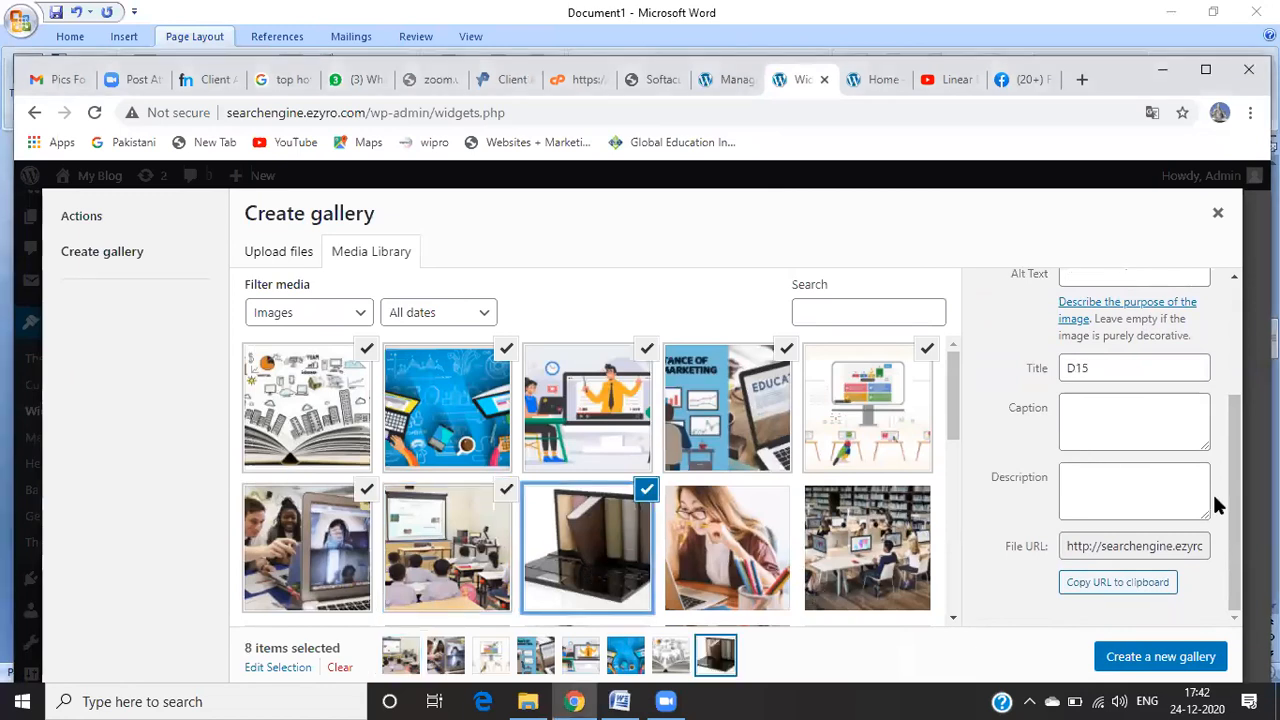
drag(1236, 514, 1240, 570)
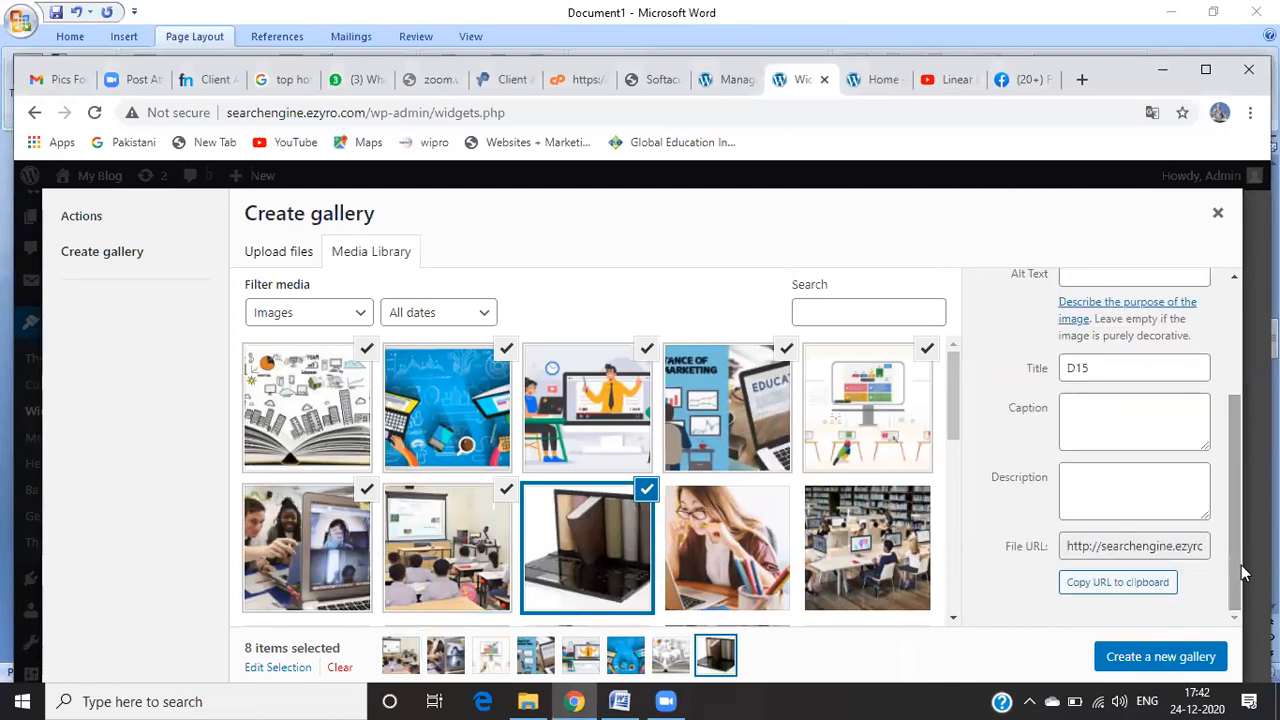
click(1176, 657)
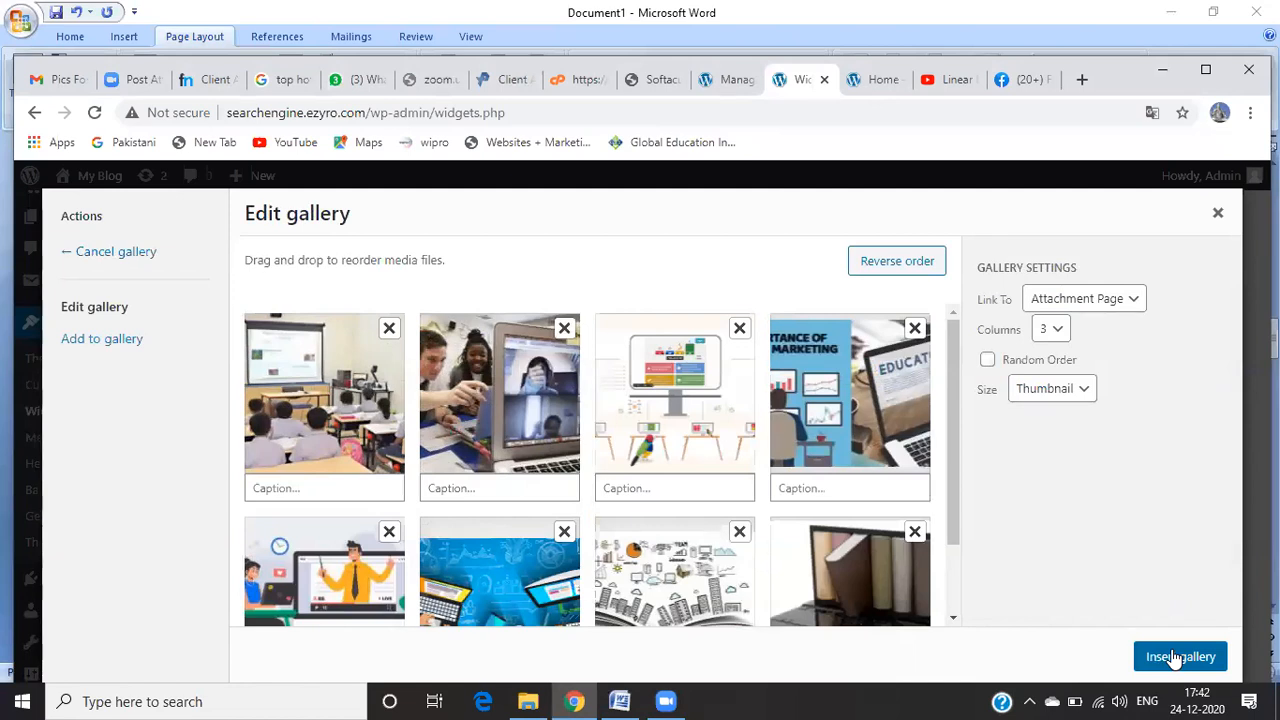
Step: Insert the eight-image gallery into the Footer 1 Gallery widget
click(1176, 657)
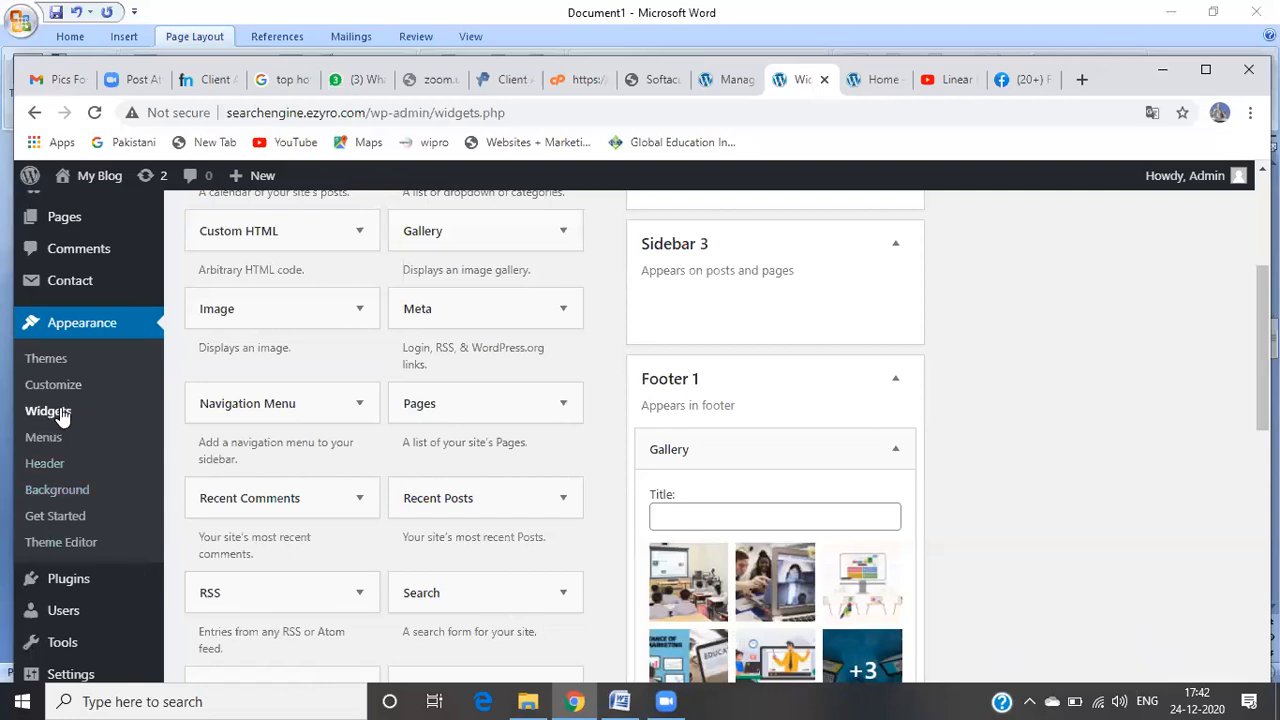
Step: Cancel the Leave site warning and save the Footer 1 Gallery widget
mouse_move(95, 178)
click(95, 210)
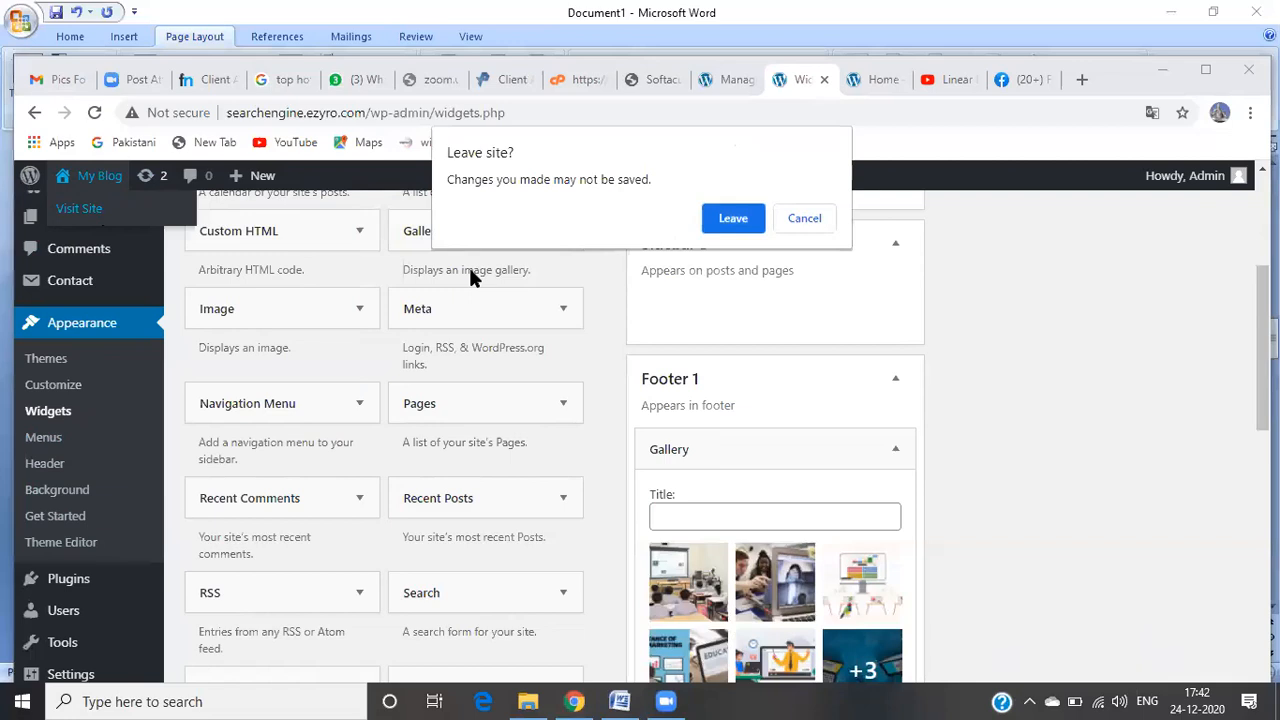
click(805, 226)
scroll(805, 226, down, 1)
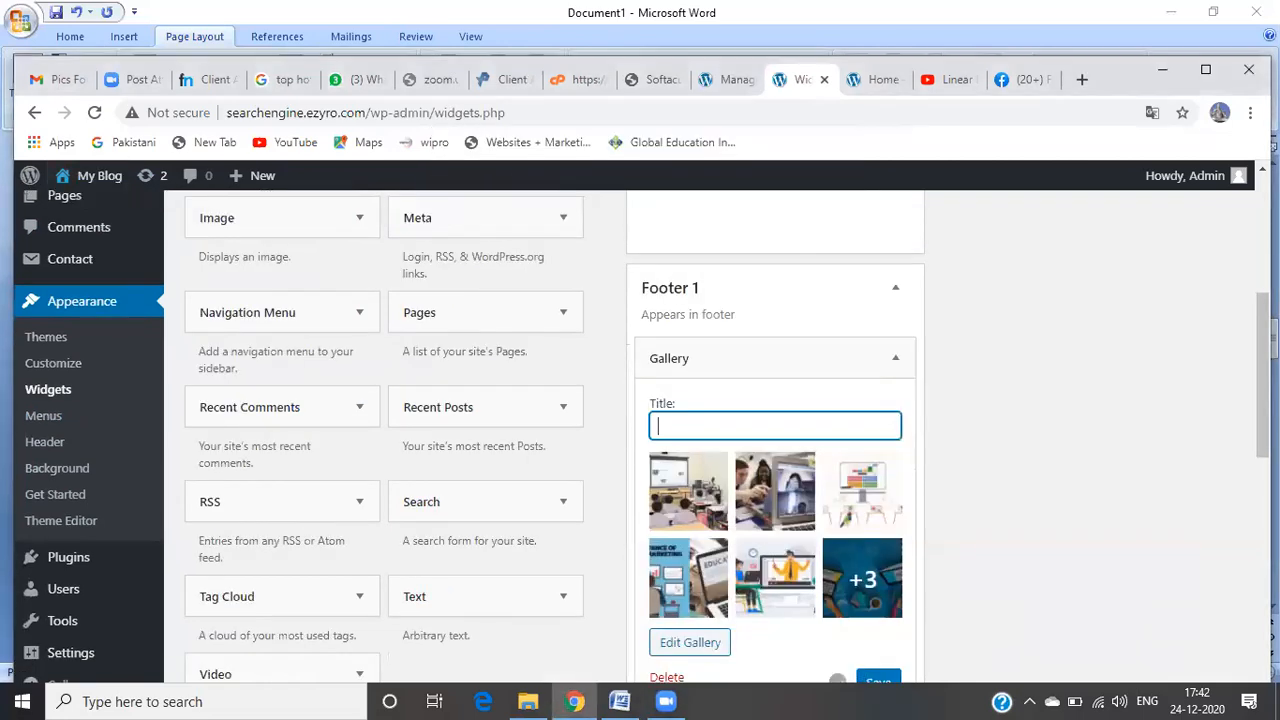
scroll(897, 513, down, 2)
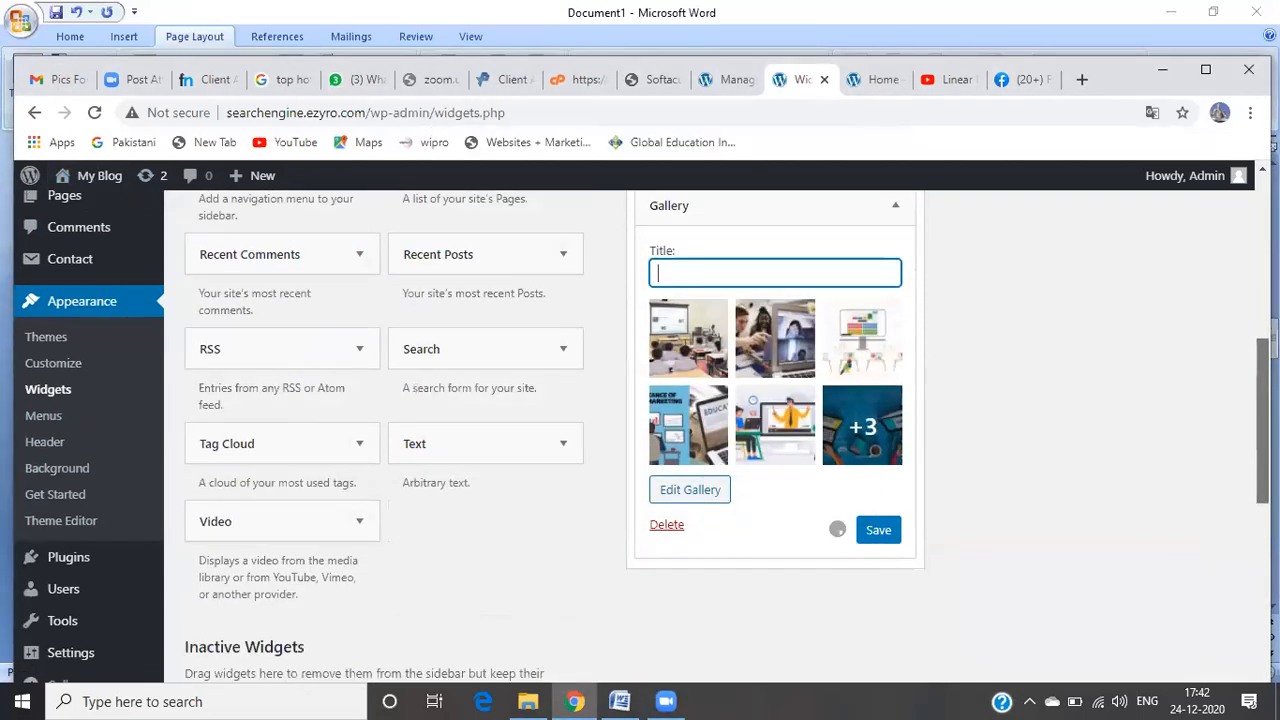
click(878, 497)
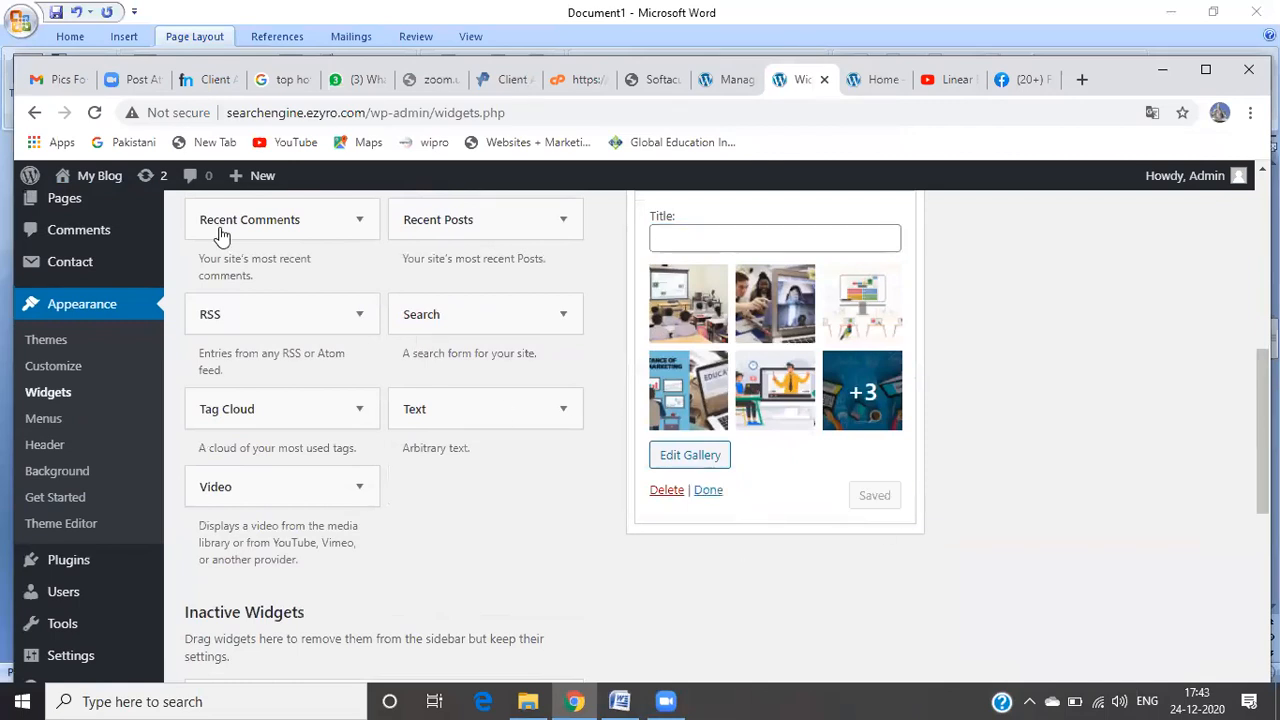
Step: Collapse the saved widget and visit the live site via My Blog > Visit Site
click(710, 493)
mouse_move(101, 181)
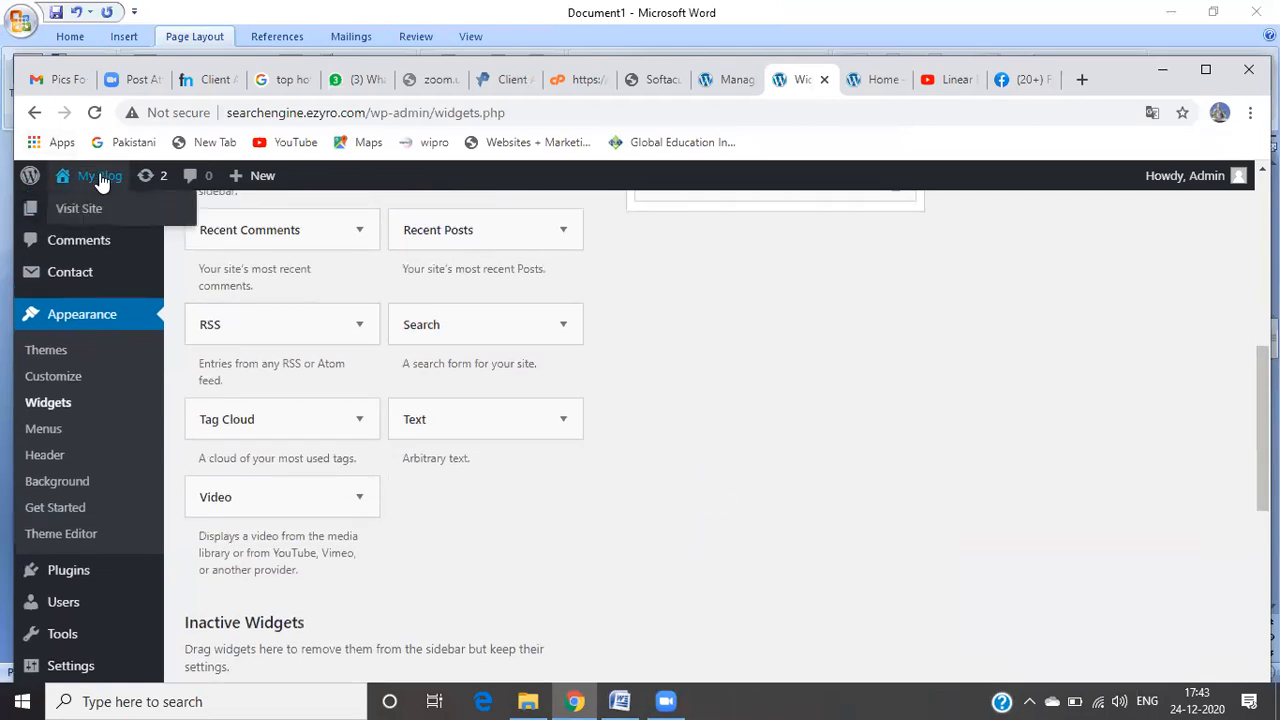
click(106, 213)
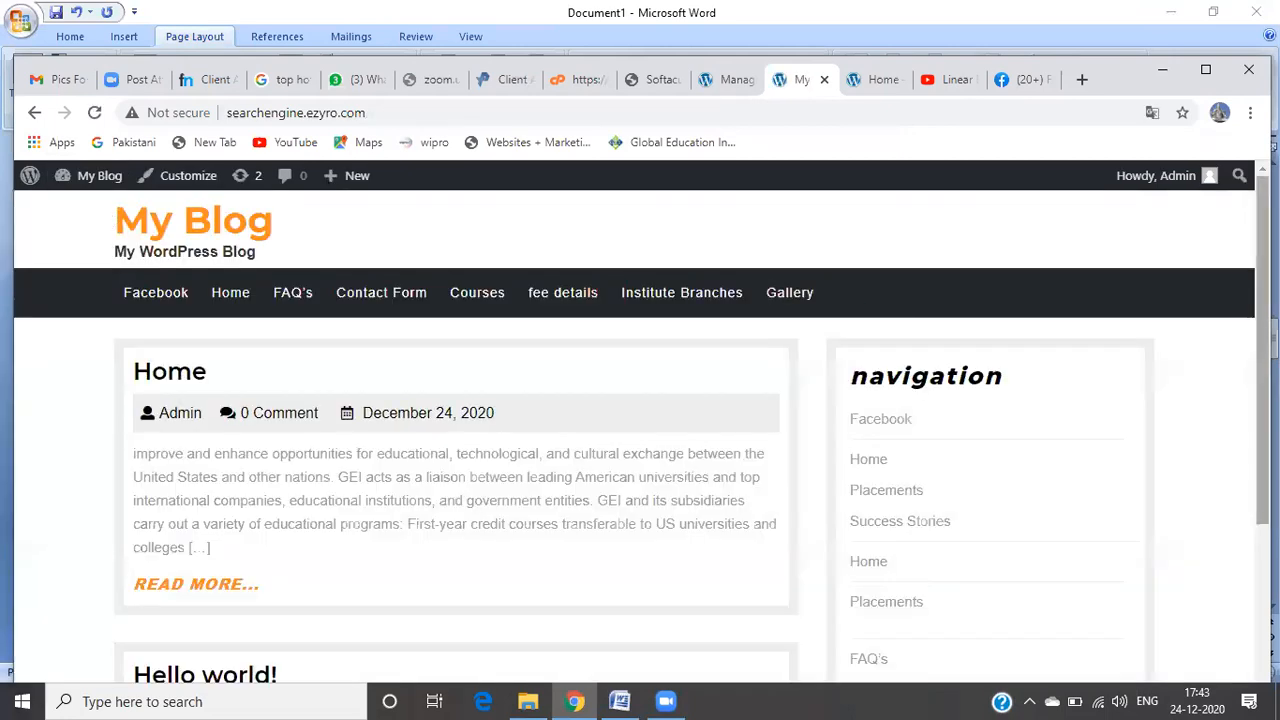
Step: Reload the live site and try opening the Gallery page from the navigation
scroll(900, 308, down, 3)
scroll(748, 340, up, 3)
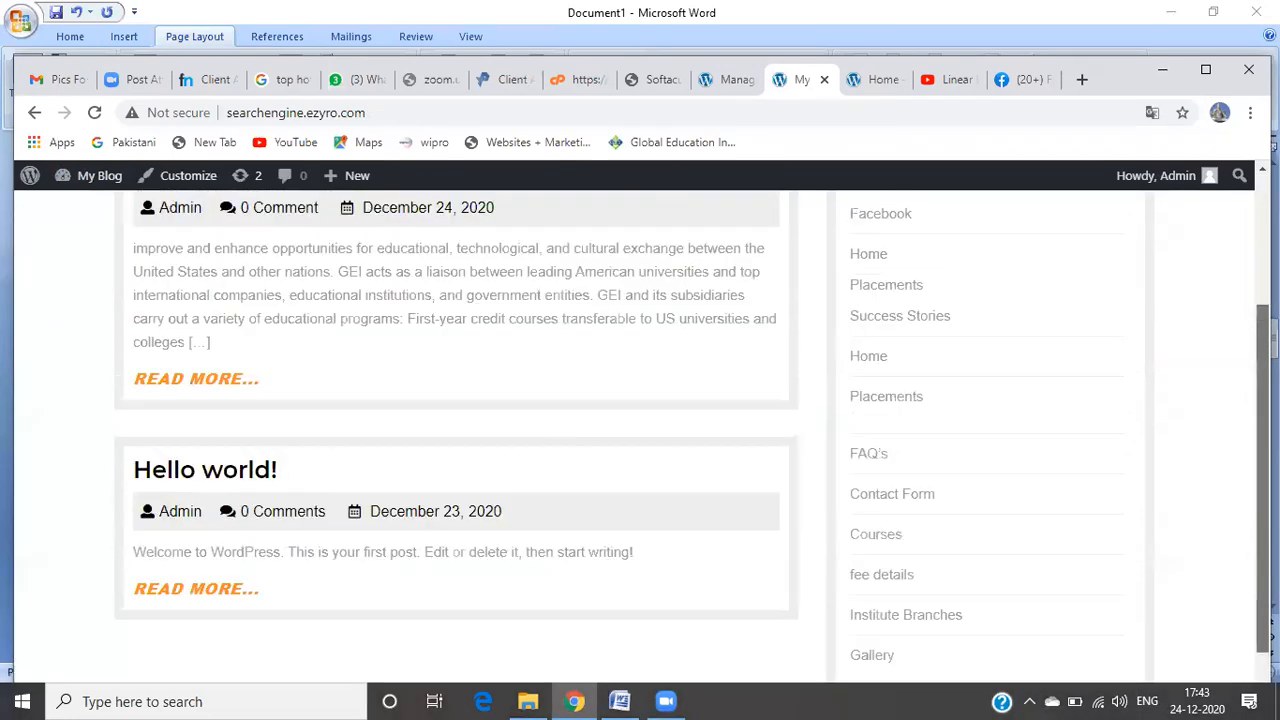
click(95, 114)
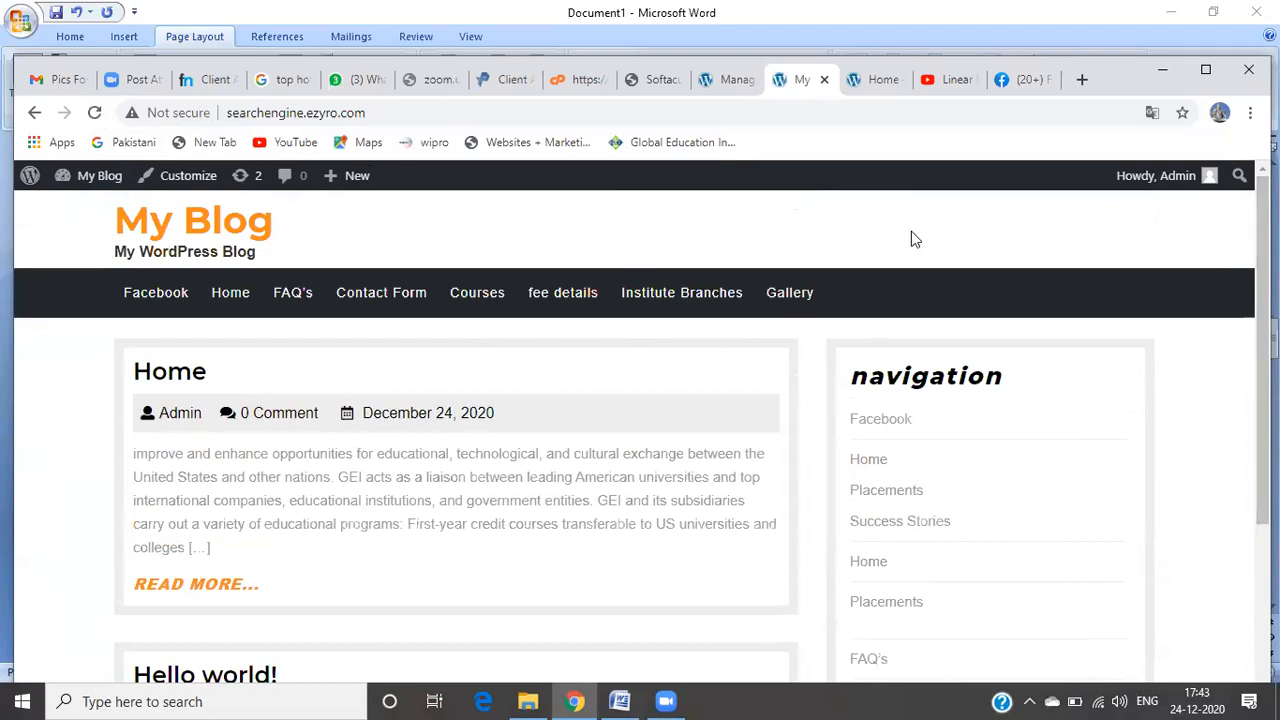
scroll(640, 430, down, 3)
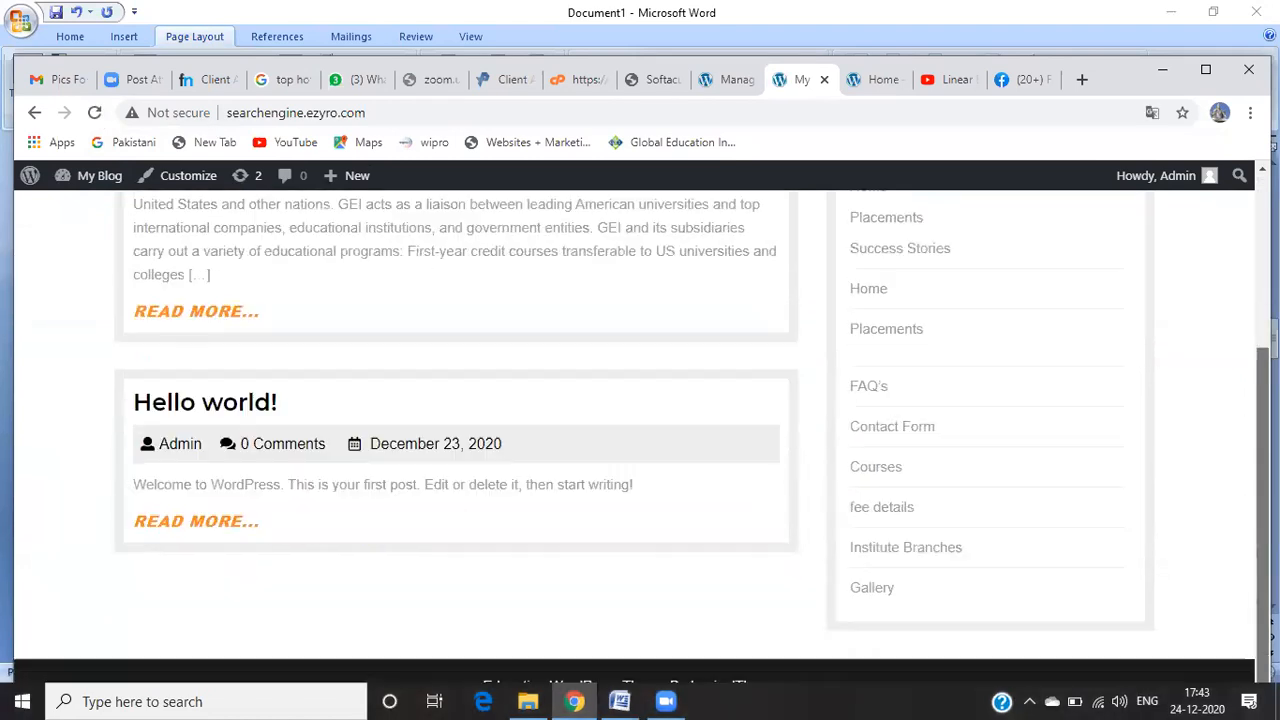
scroll(640, 430, up, 3)
scroll(640, 430, down, 3)
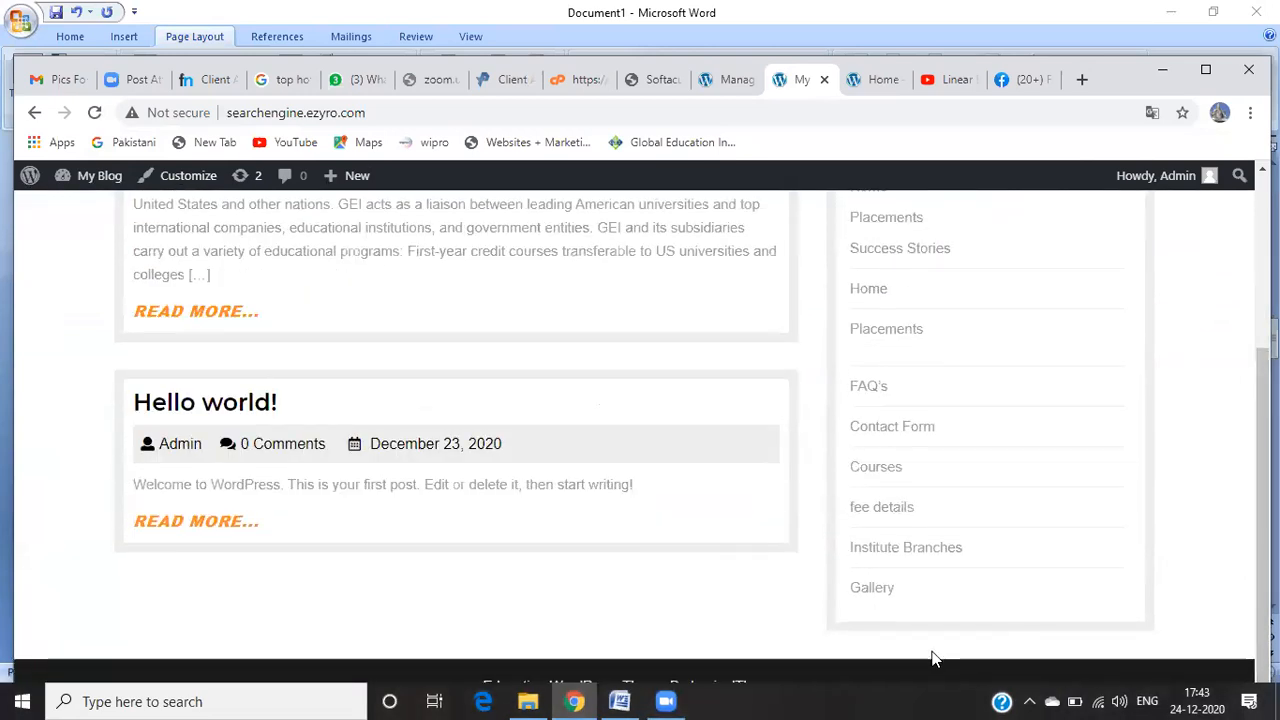
click(881, 596)
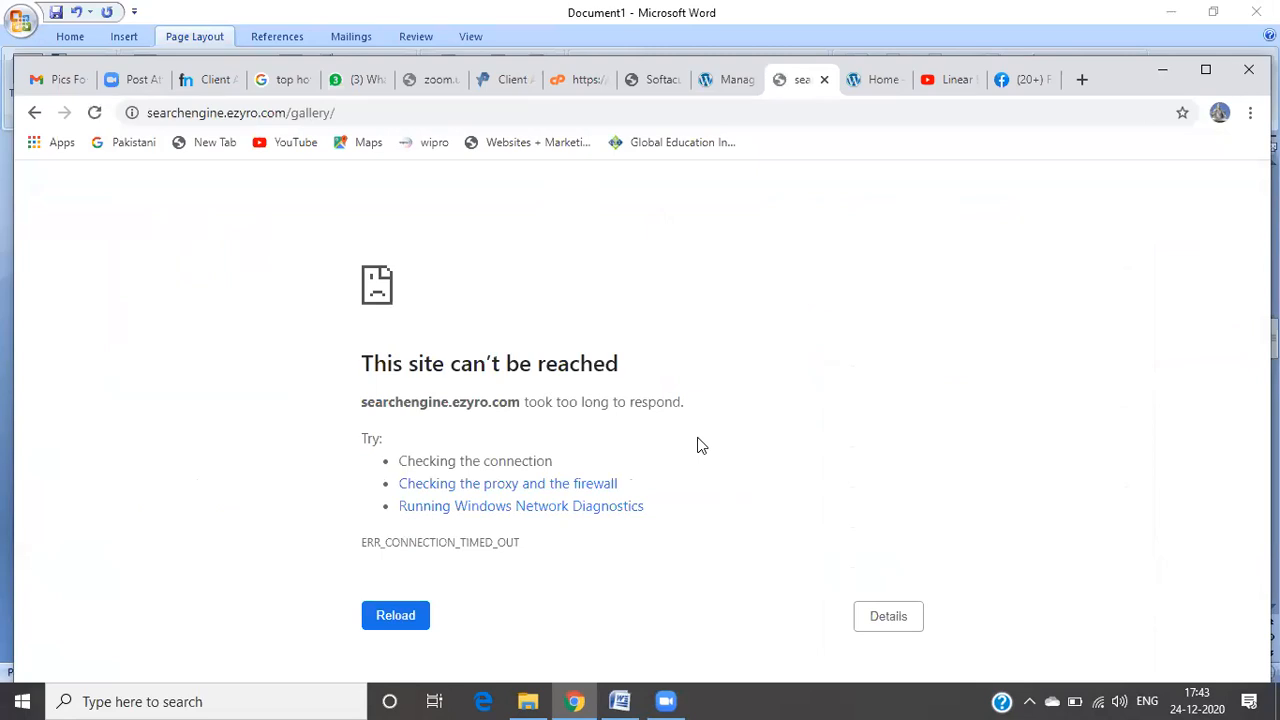
click(93, 114)
Step: Return to the blog home, dismiss the translation prompt, and open the Gallery page from the menu
click(33, 113)
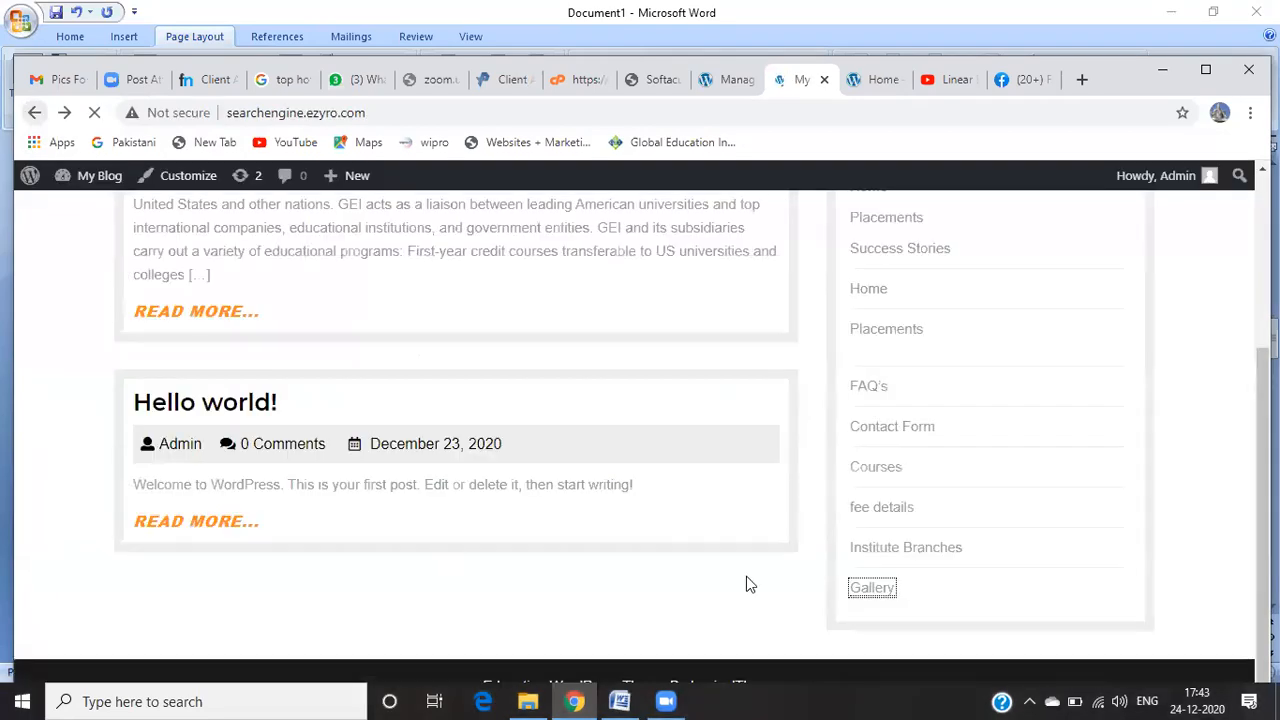
click(1222, 230)
scroll(1065, 252, up, 3)
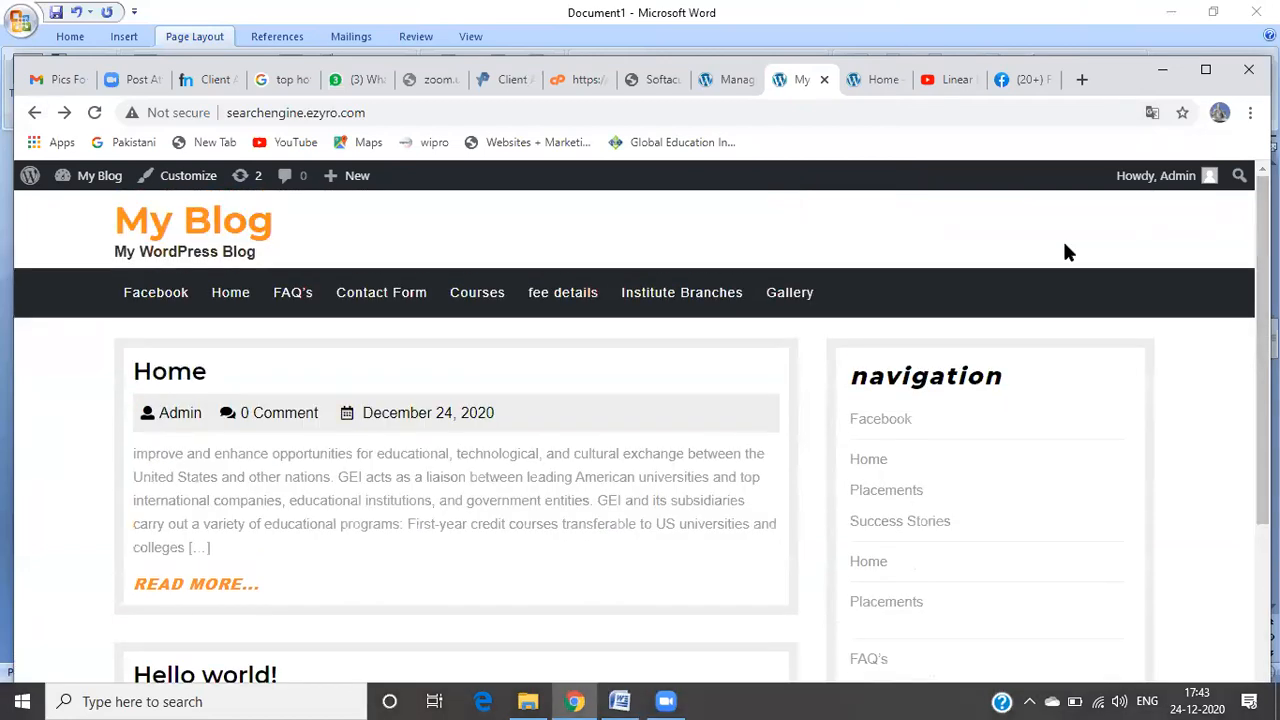
click(797, 307)
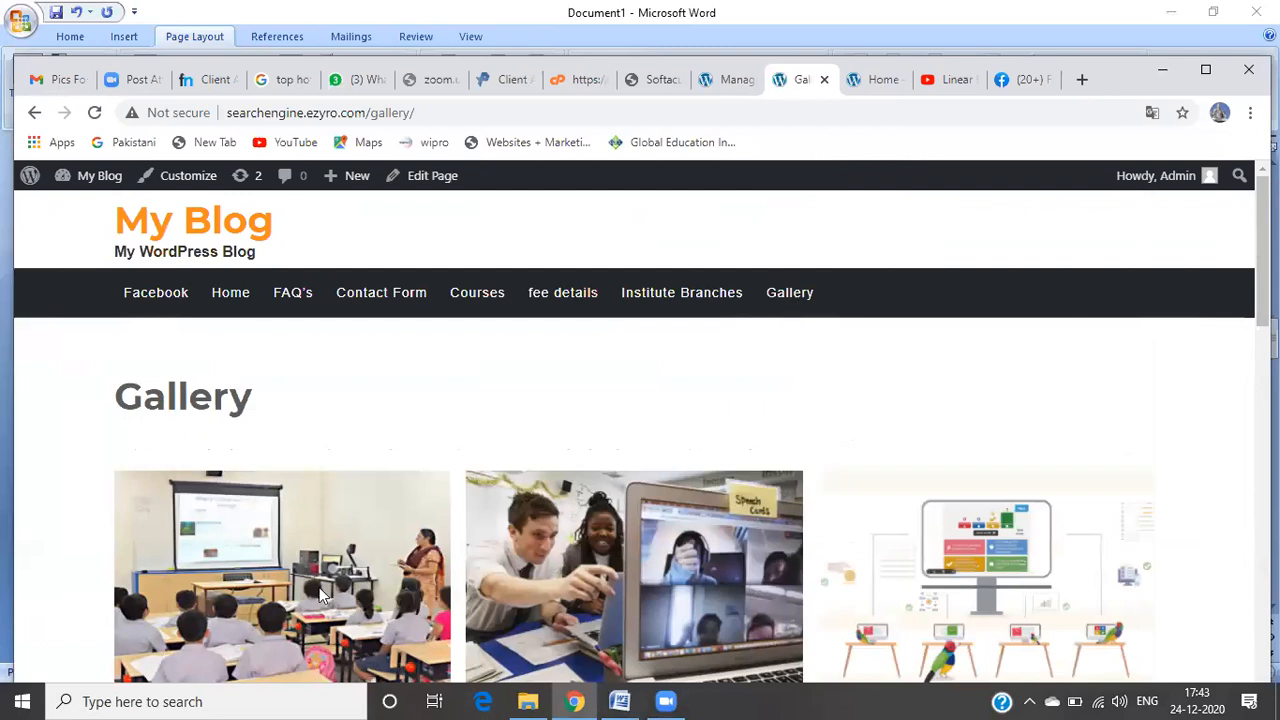
click(28, 180)
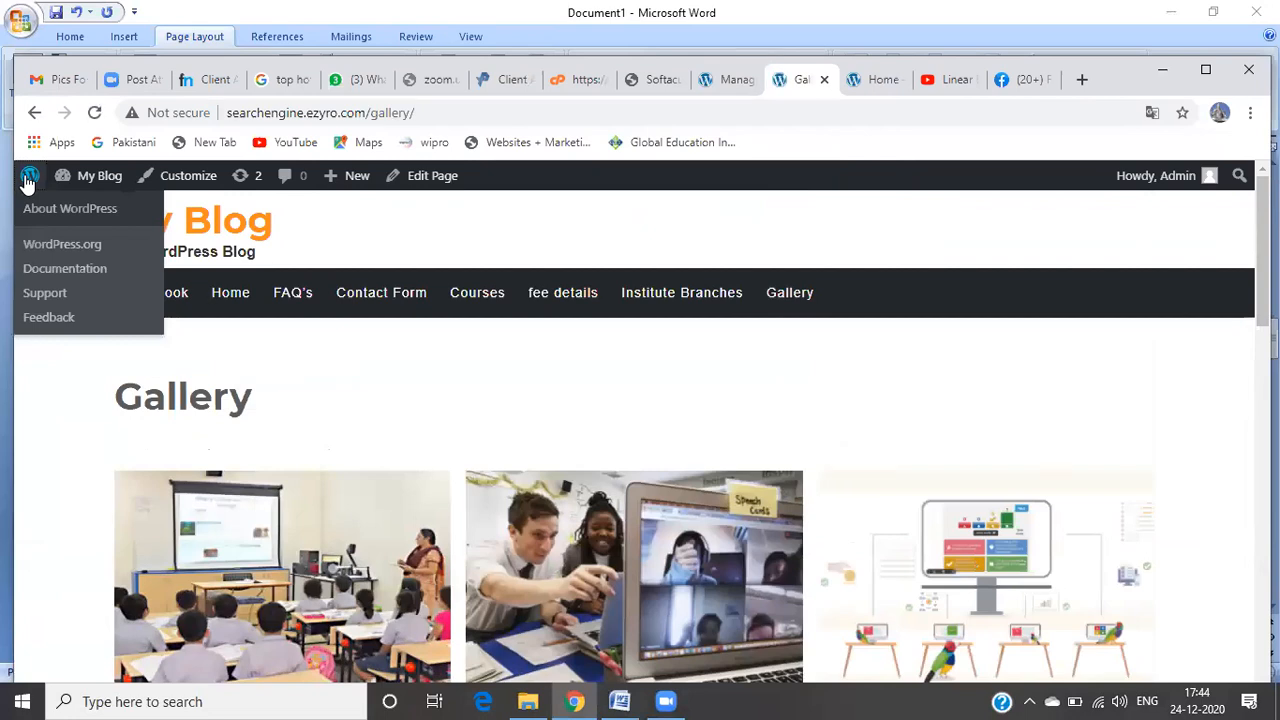
Step: Go back to the admin area's About WordPress 5.6 page
click(28, 180)
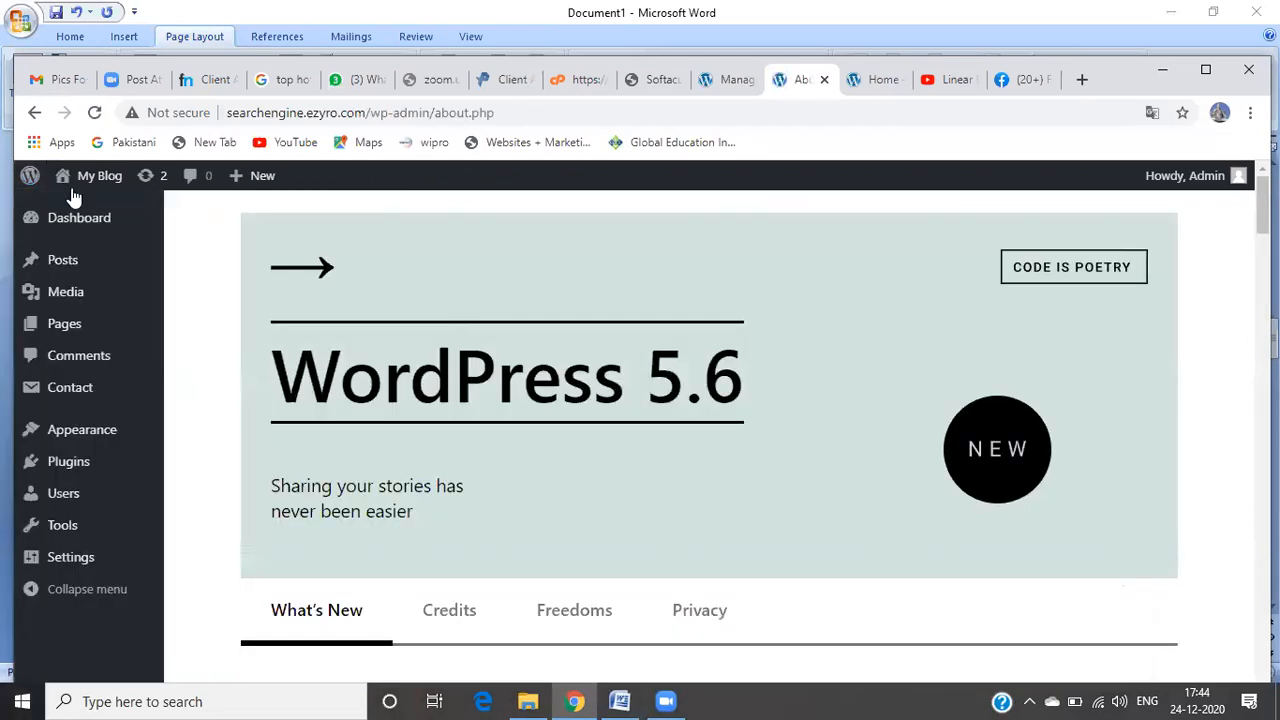
mouse_move(33, 178)
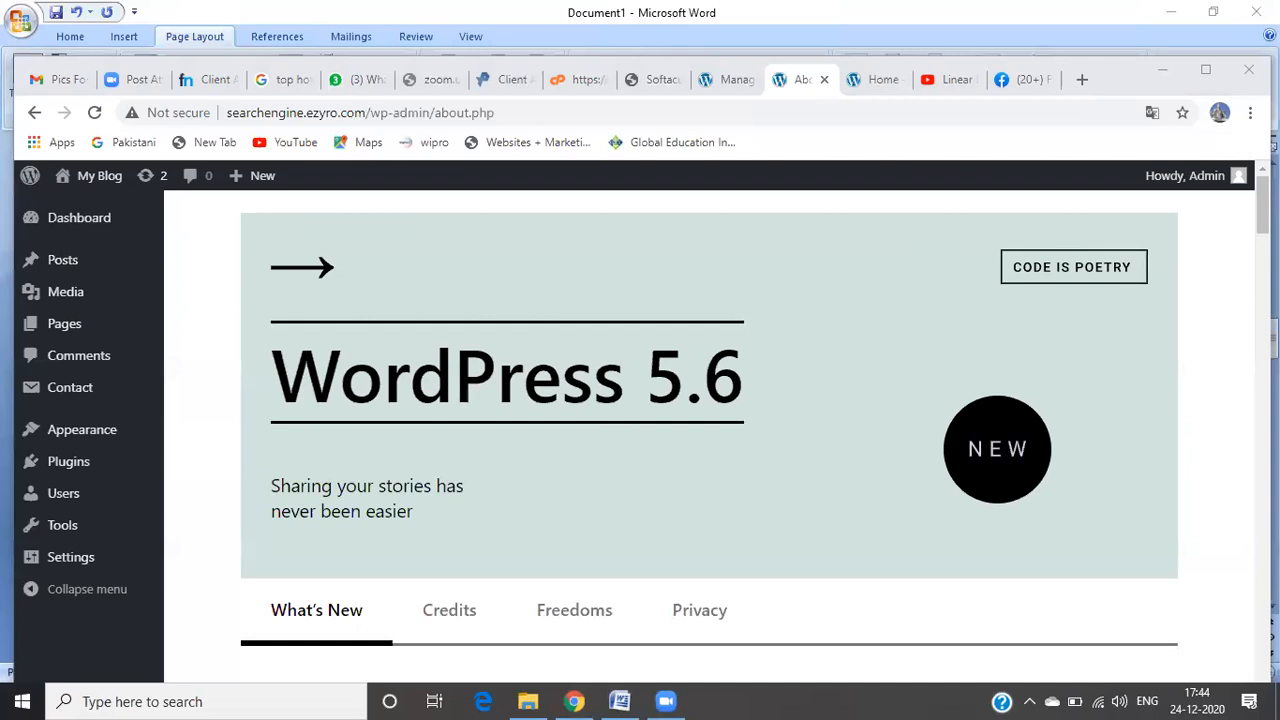
mouse_move(57, 478)
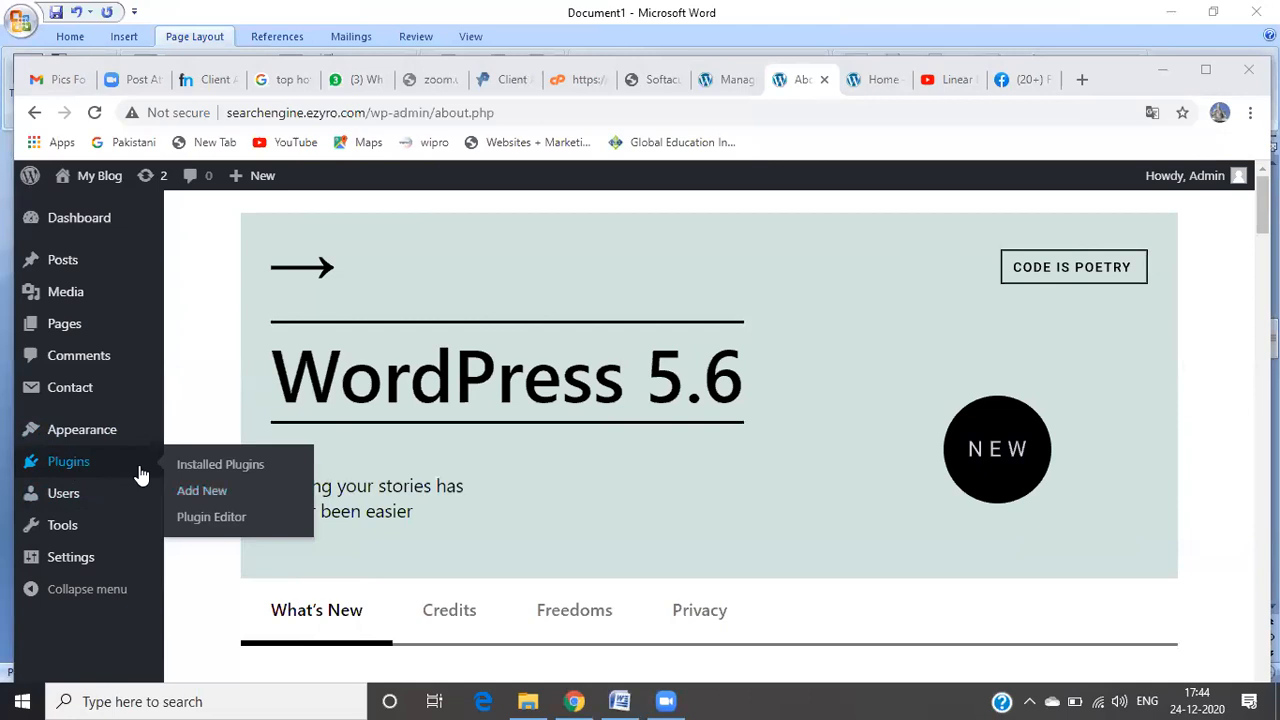
Step: Search new plugins for 'contact form', then view Installed Plugins with Contact Form 7 active
click(201, 505)
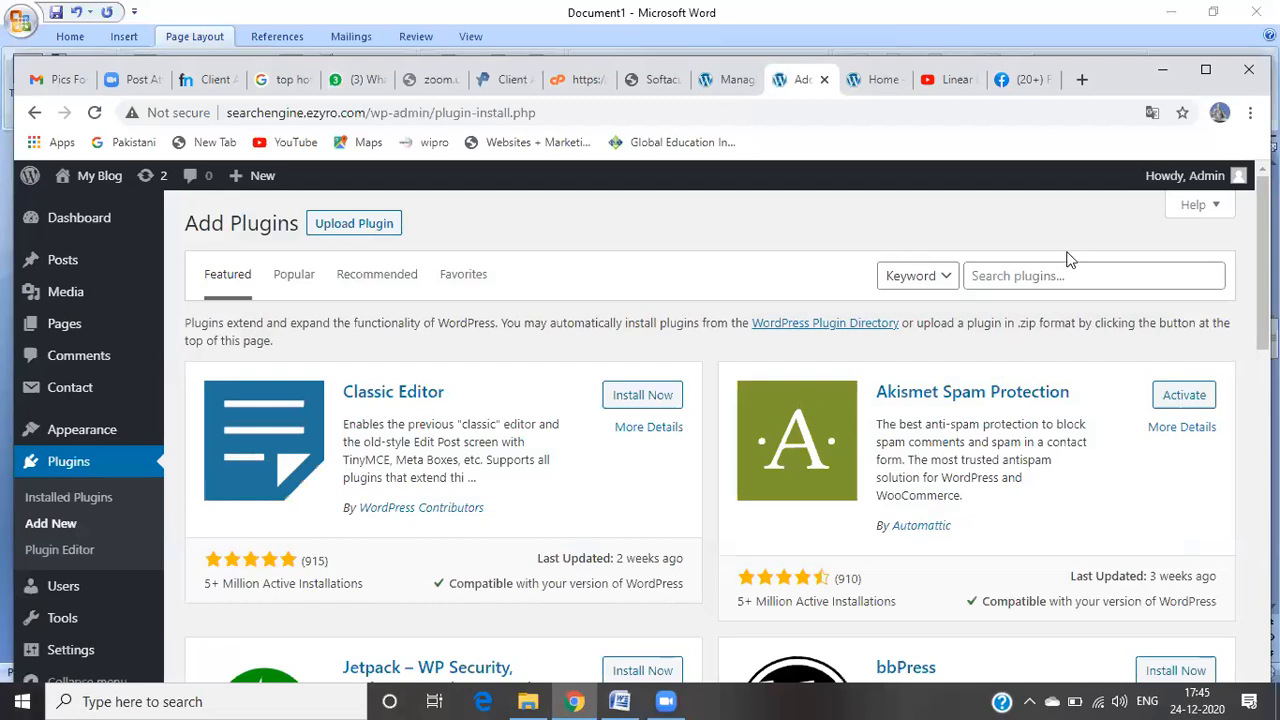
click(1051, 277)
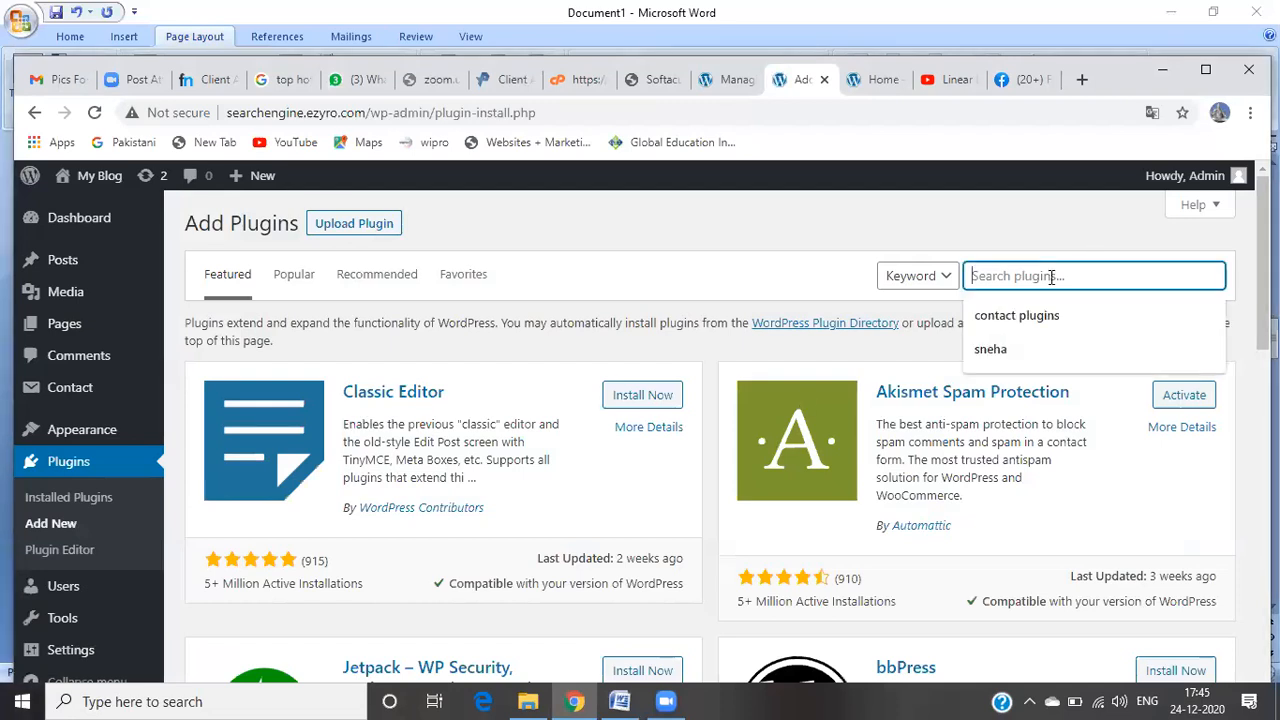
text(co)
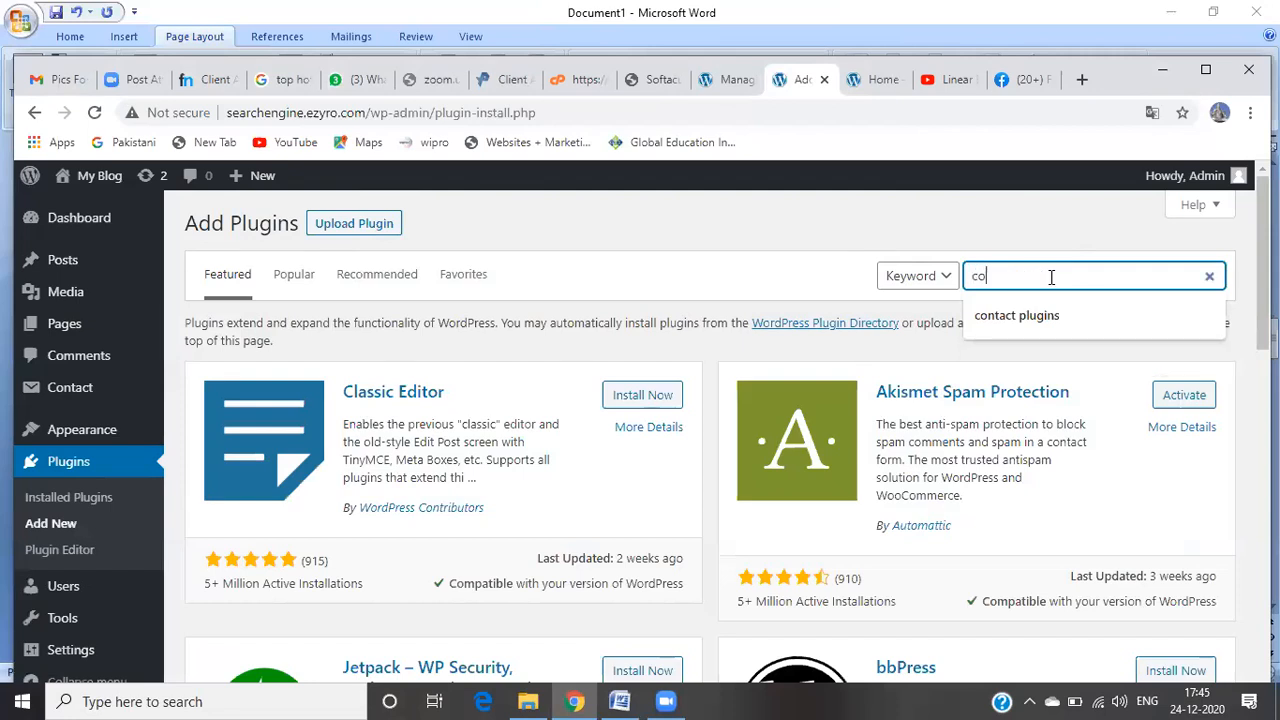
text(ntac)
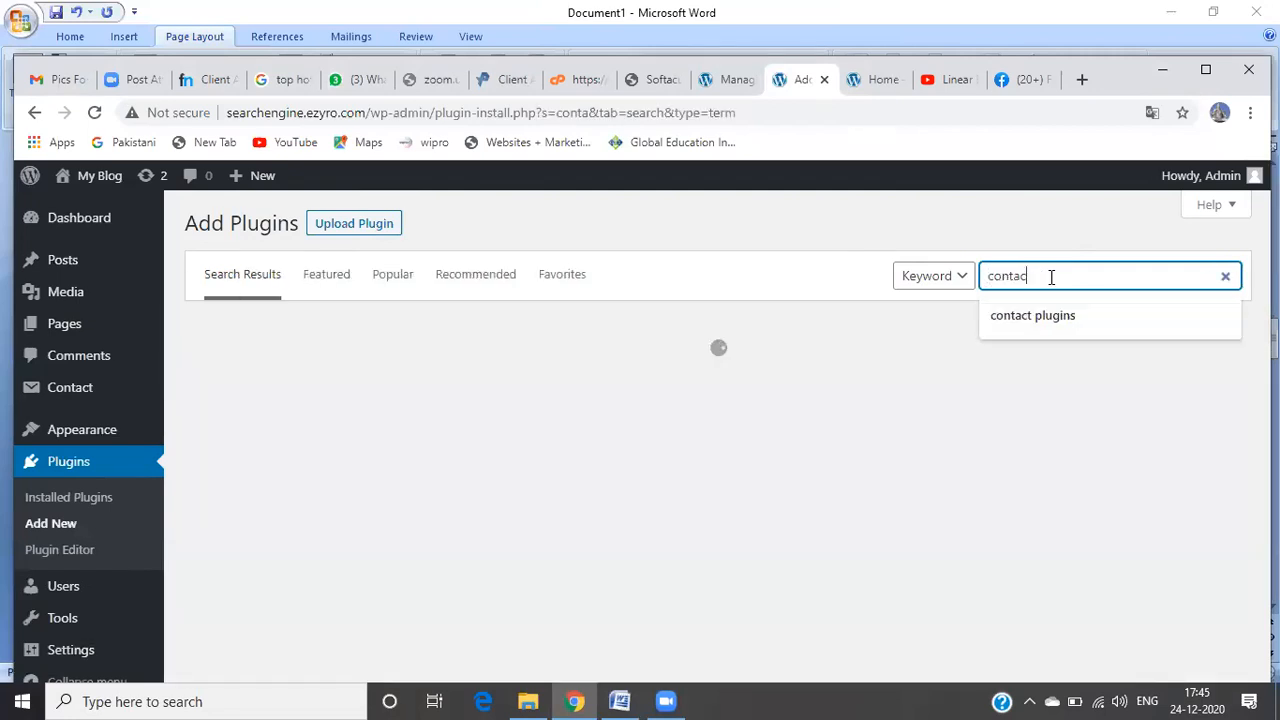
text(t form)
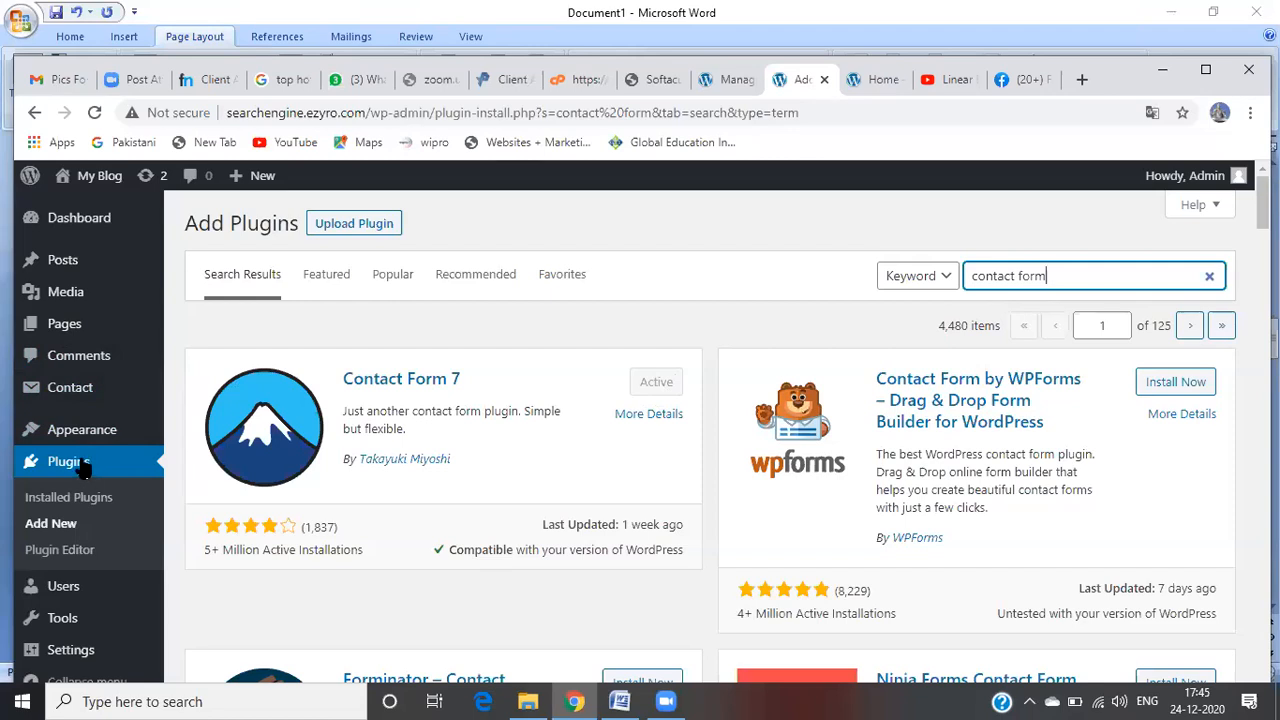
mouse_move(80, 405)
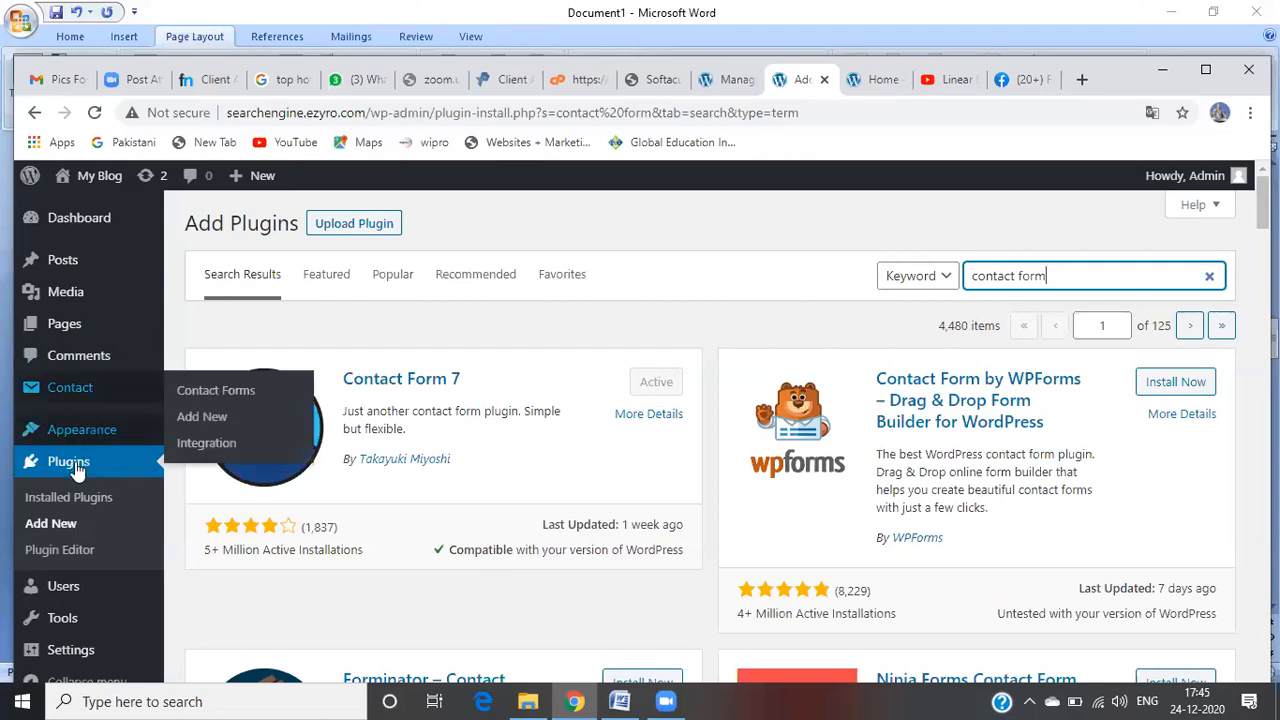
click(80, 506)
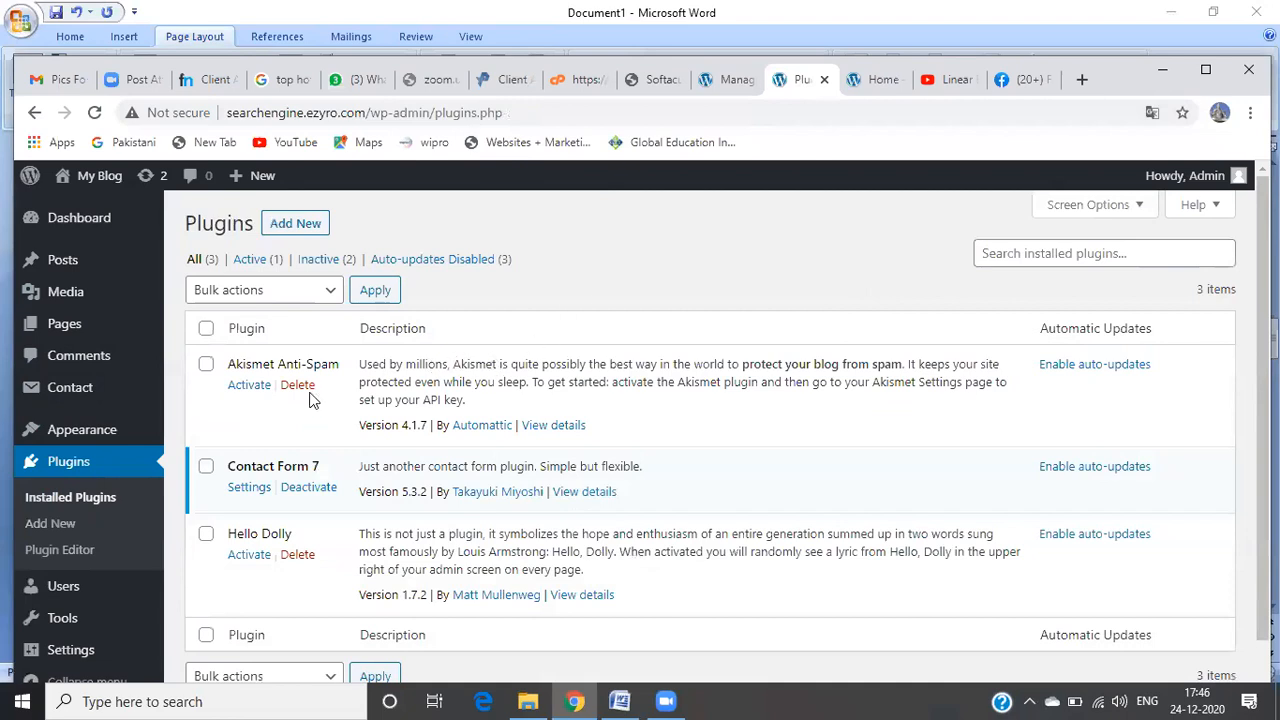
Step: Open Contact Form 7's forms list and select Contact form 1's shortcode (id 32)
click(249, 488)
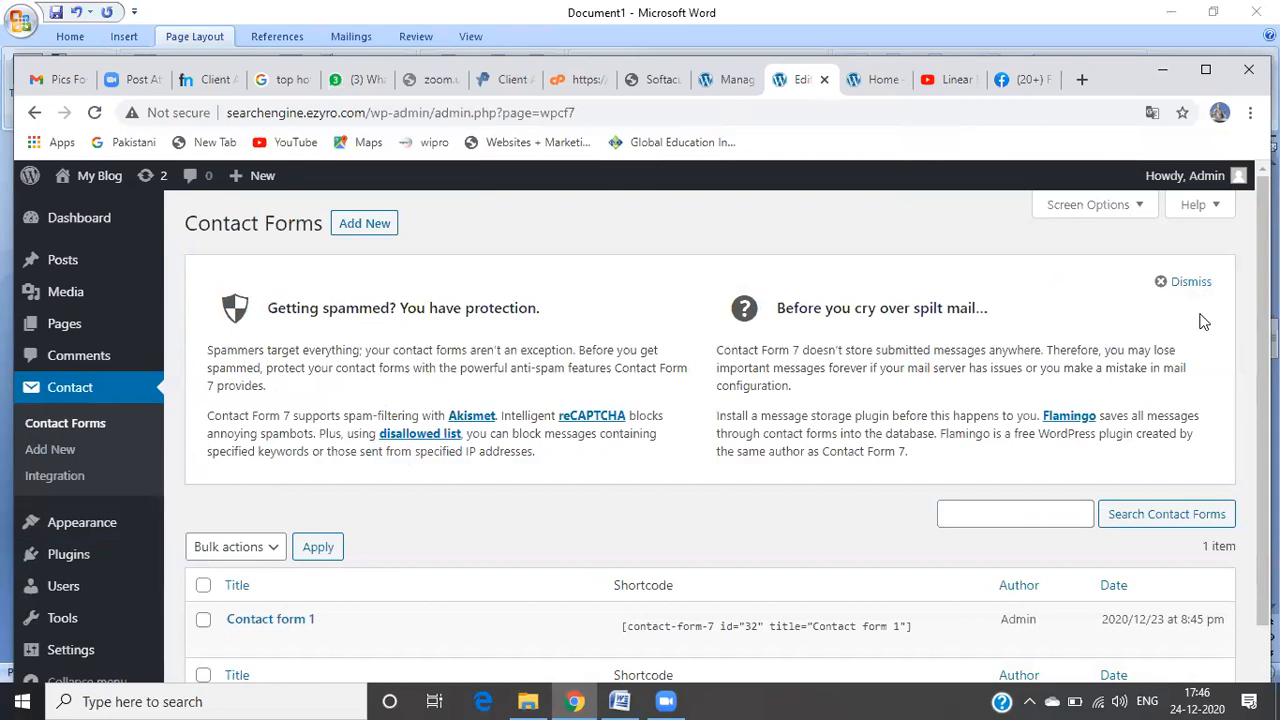
scroll(727, 430, down, 1)
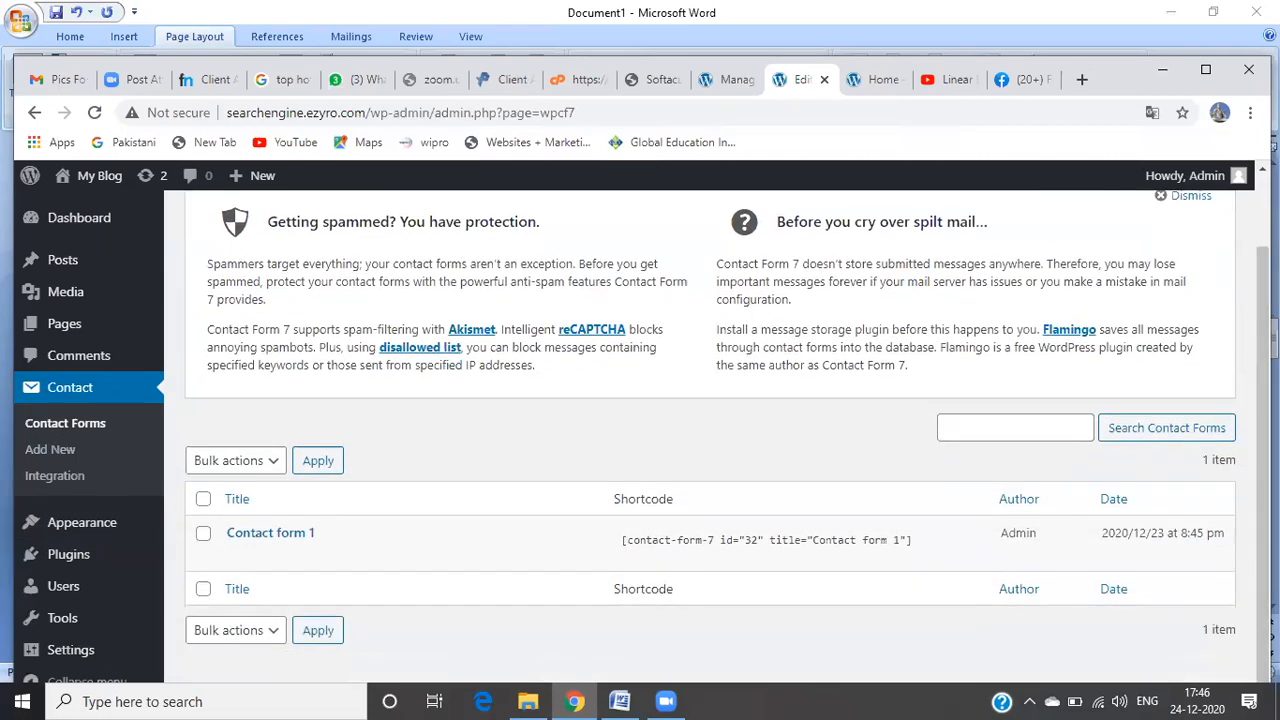
click(627, 539)
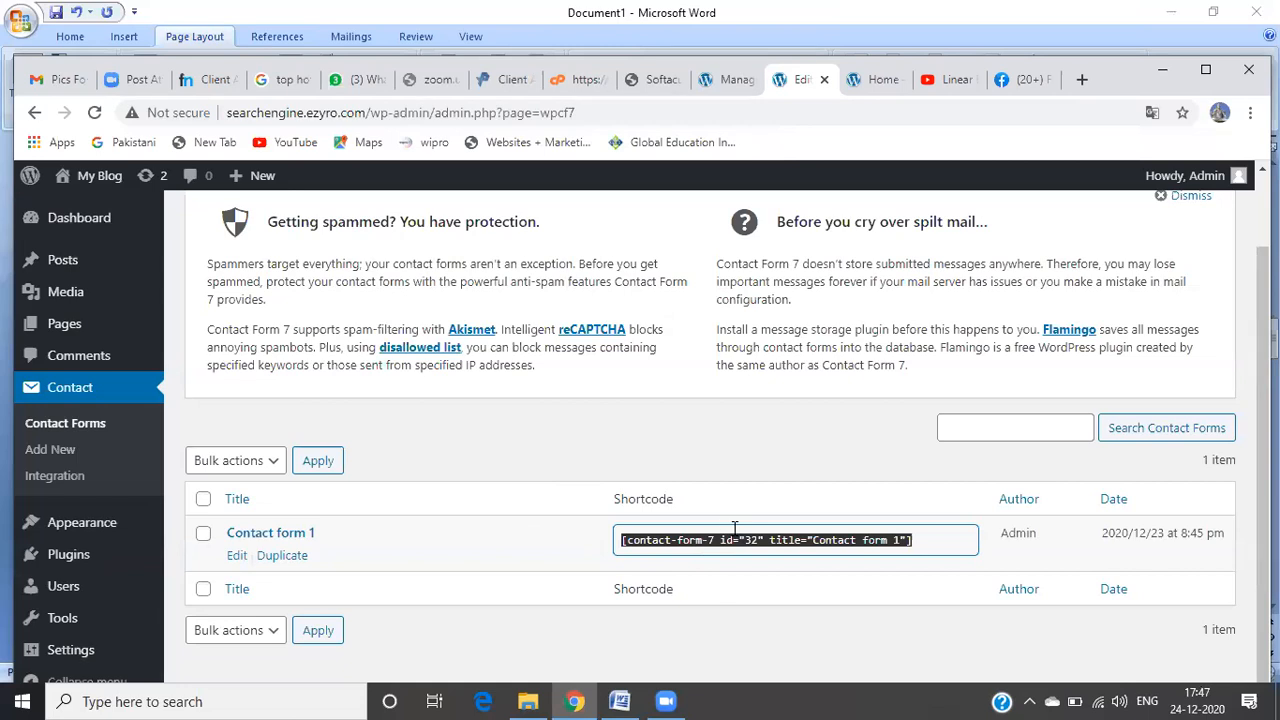
mouse_move(100, 328)
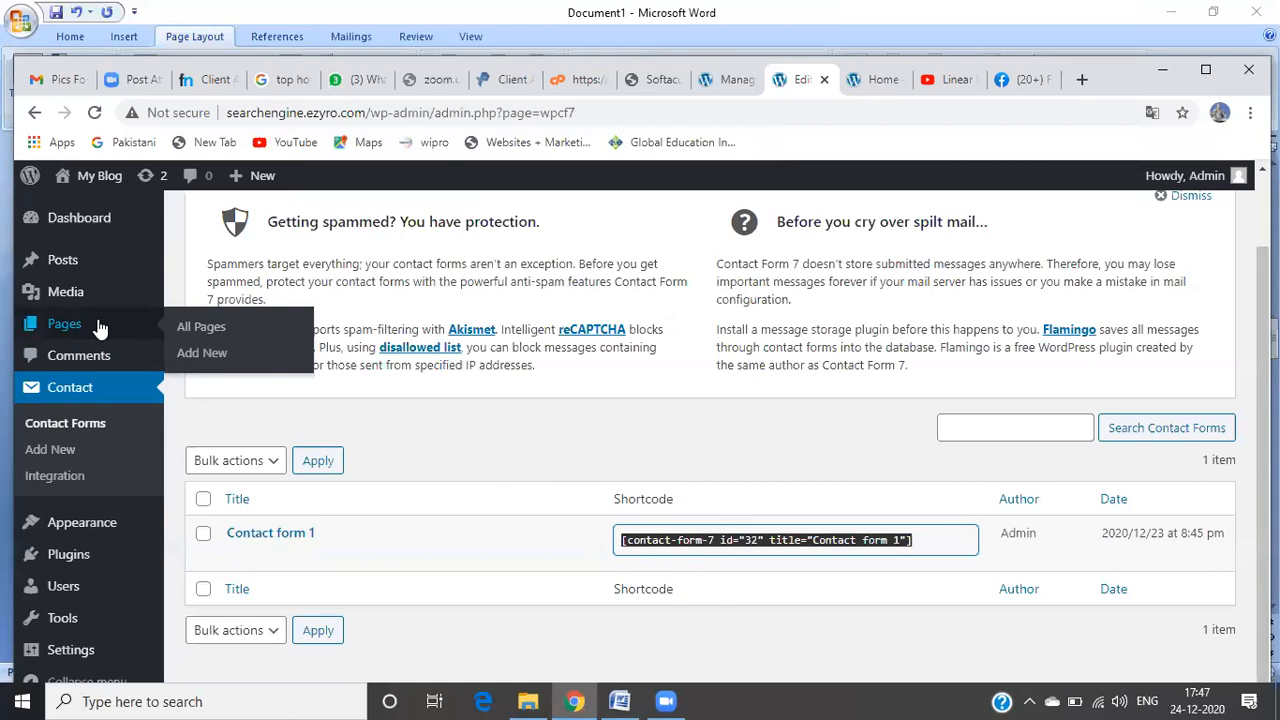
Step: Create a new page titled 'Contact details' and start adding its body content
click(190, 358)
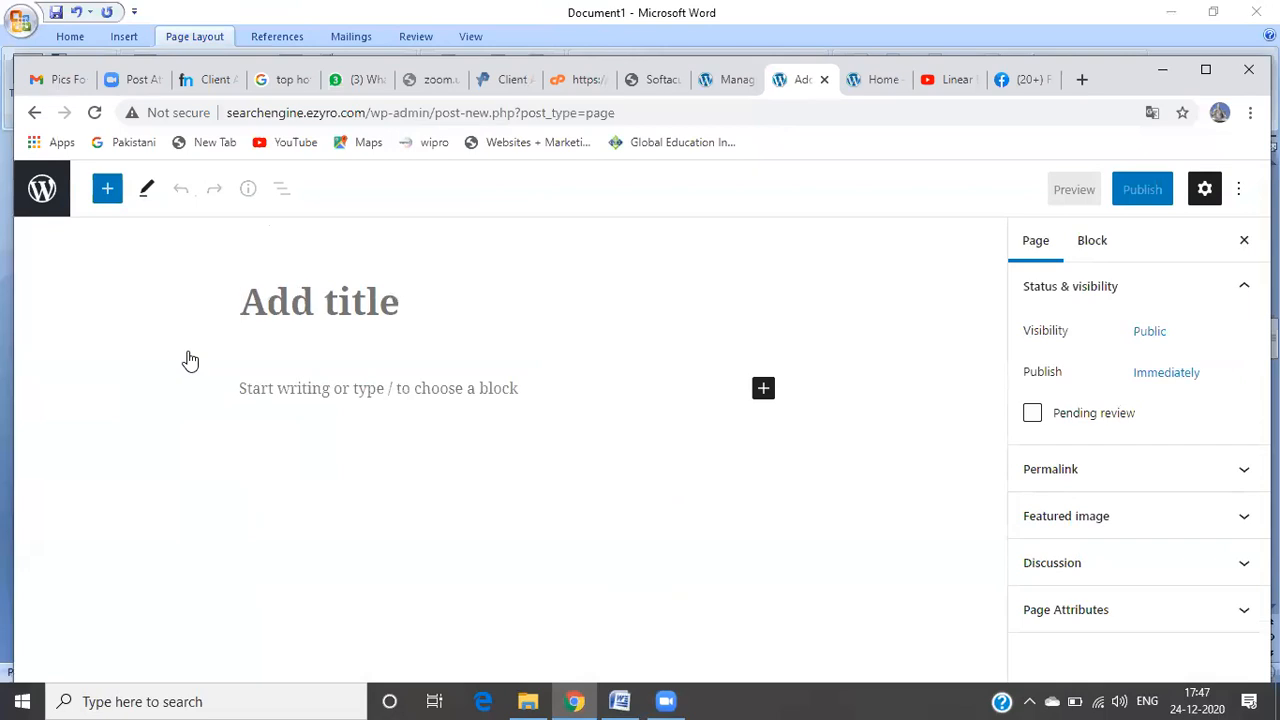
text(C)
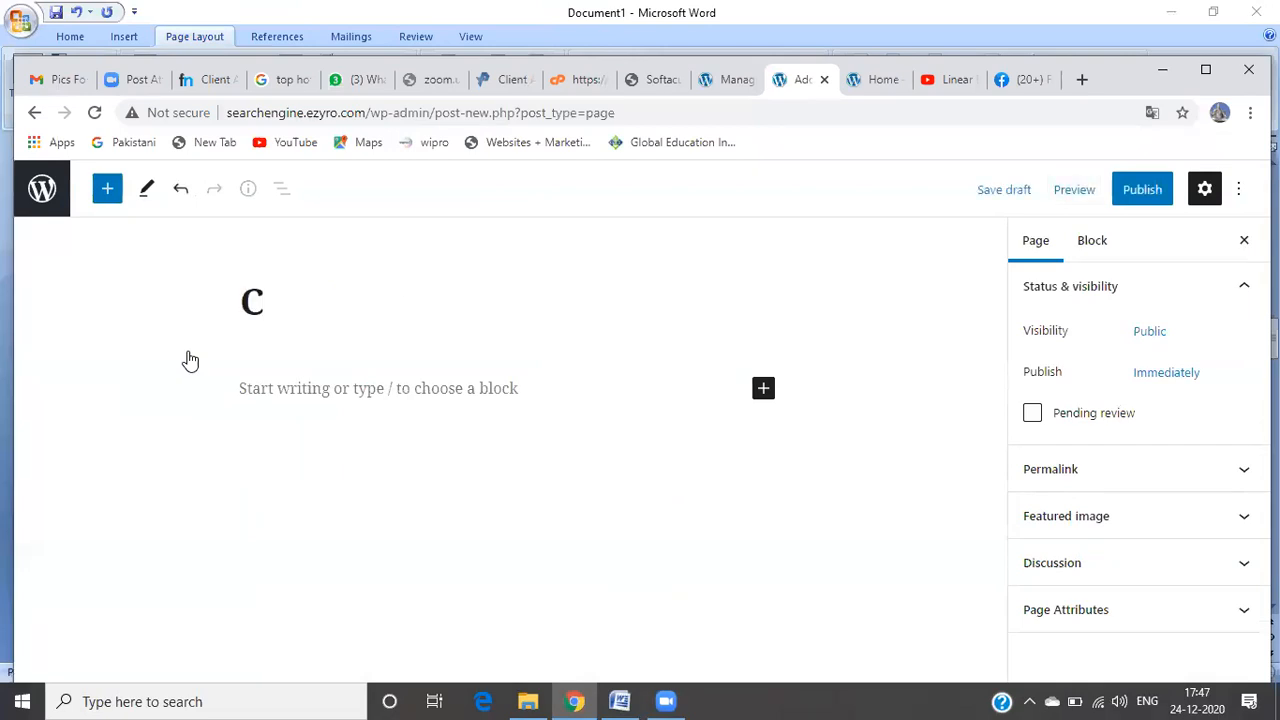
text(ontact )
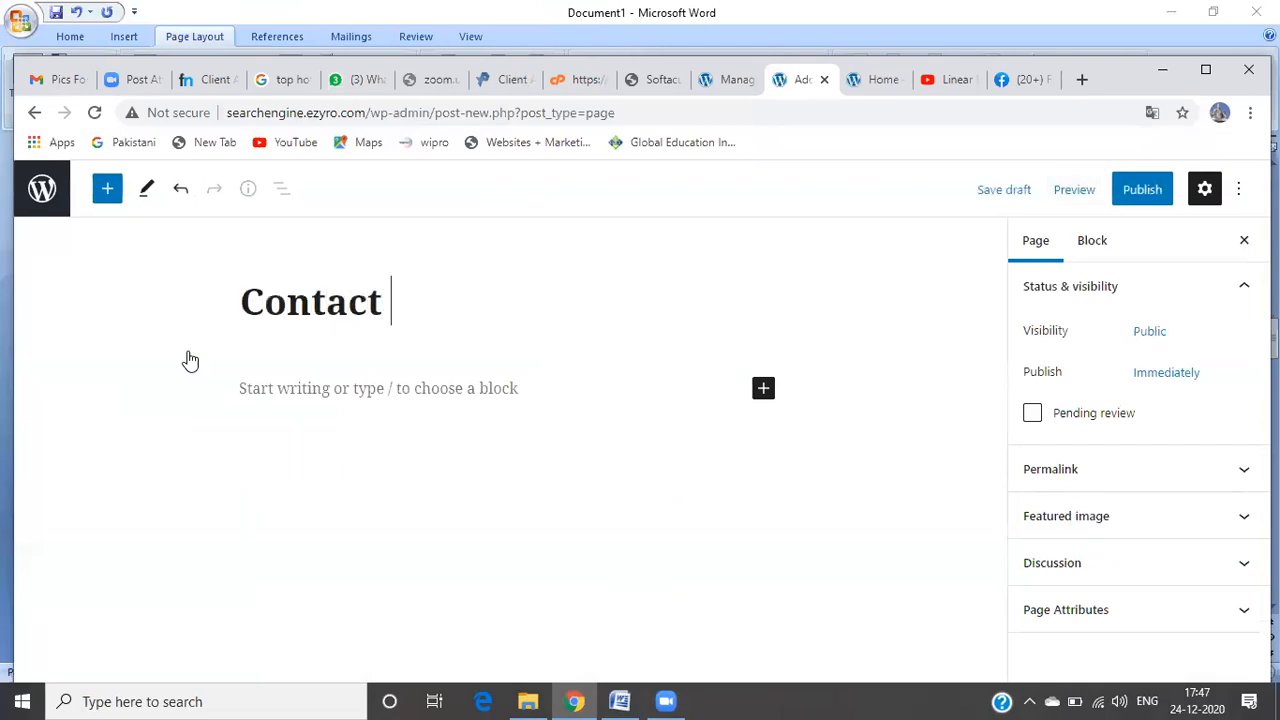
text(details)
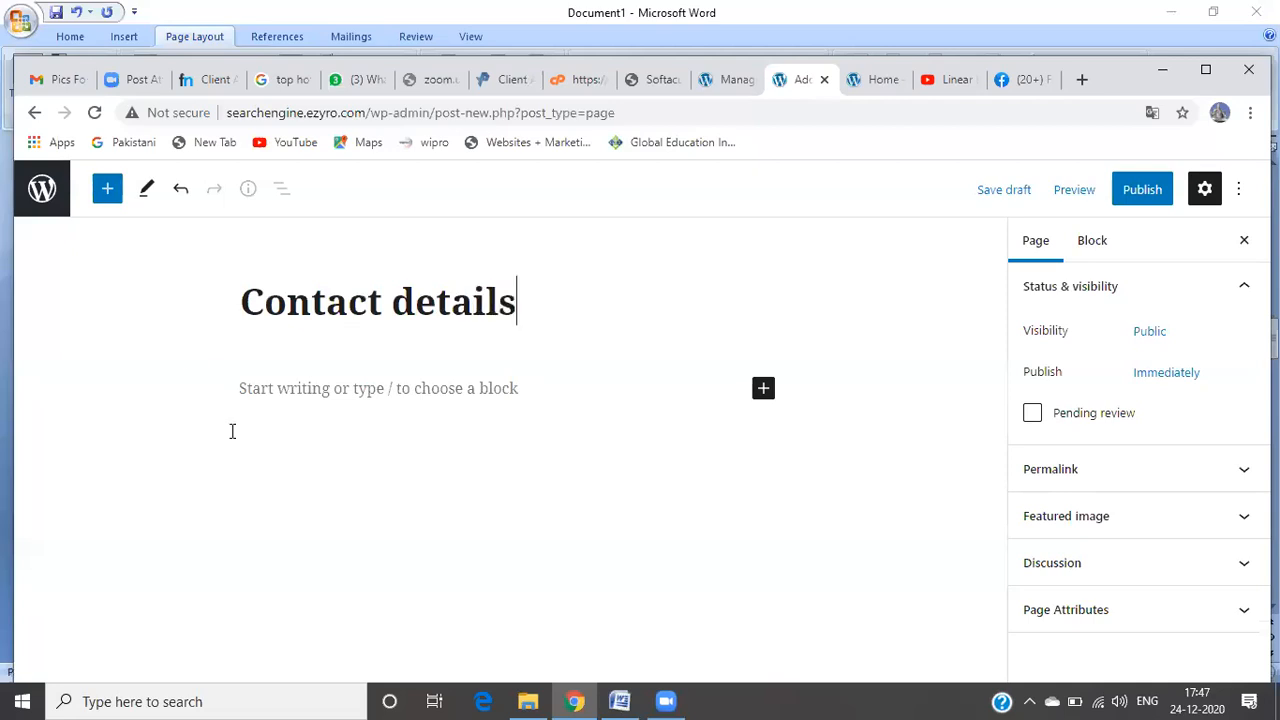
click(271, 386)
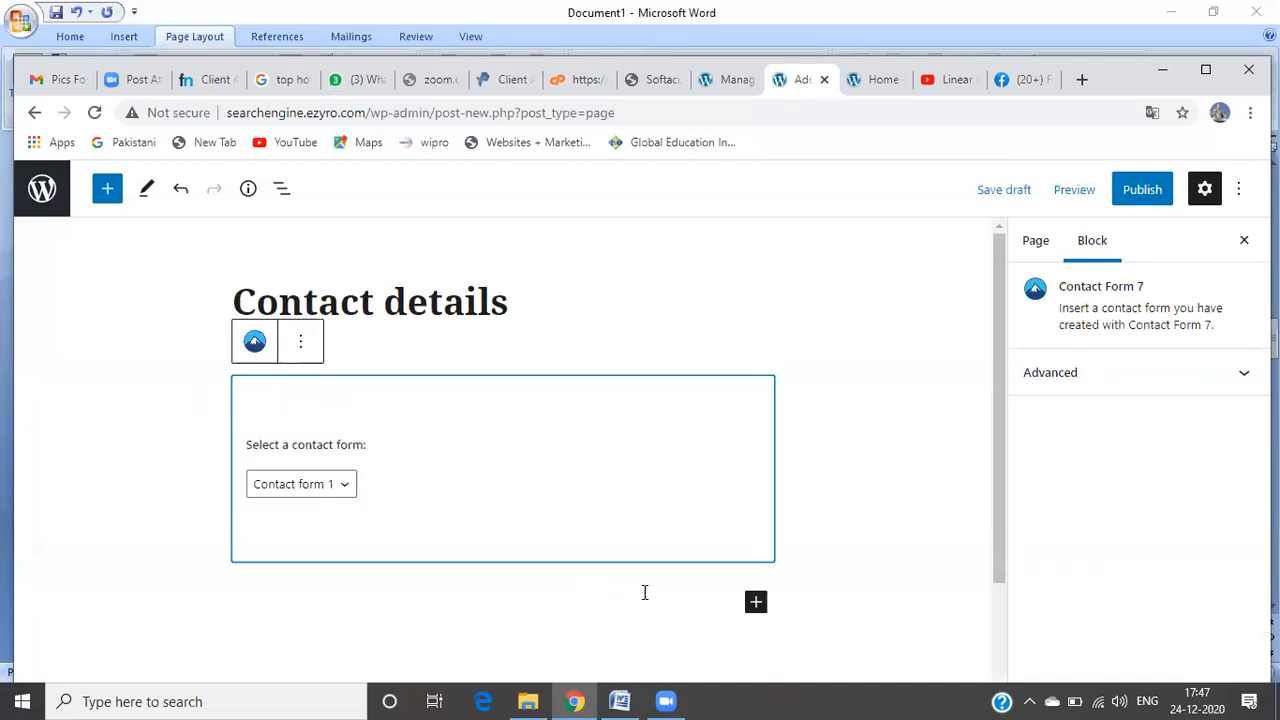
Step: Add a Shortcode block holding Contact form 1's pasted shortcode
click(755, 605)
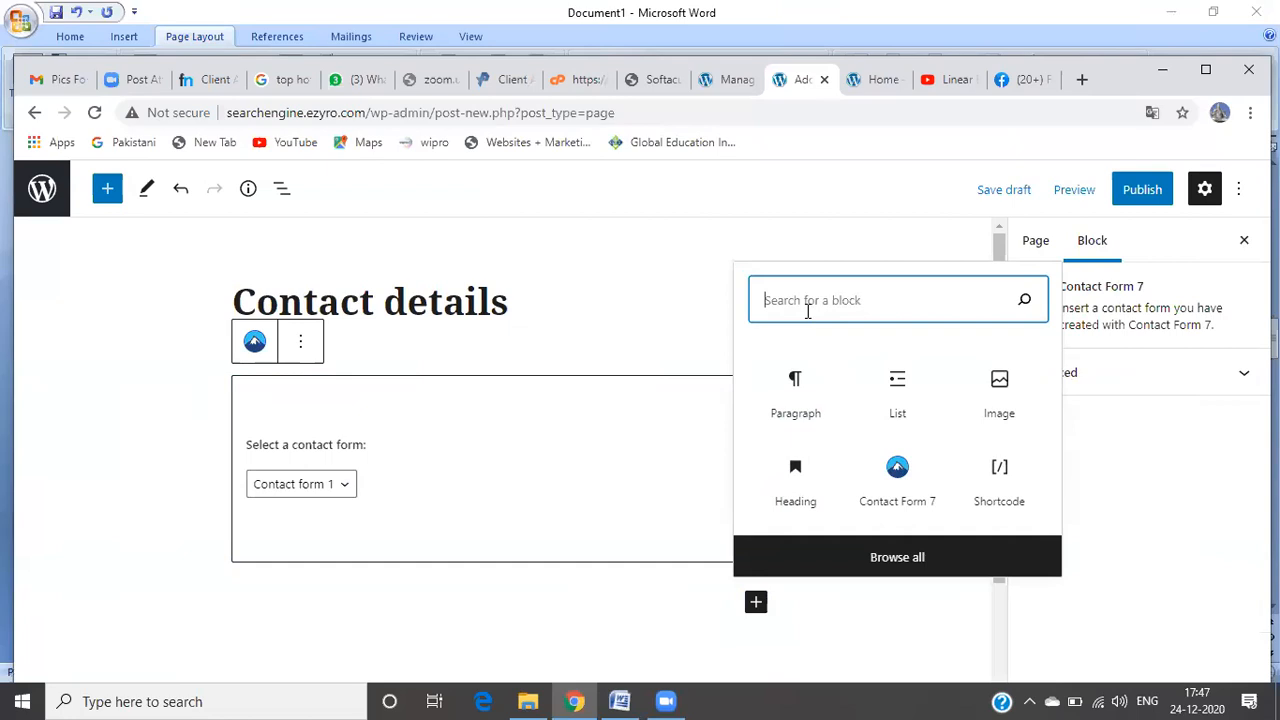
click(296, 356)
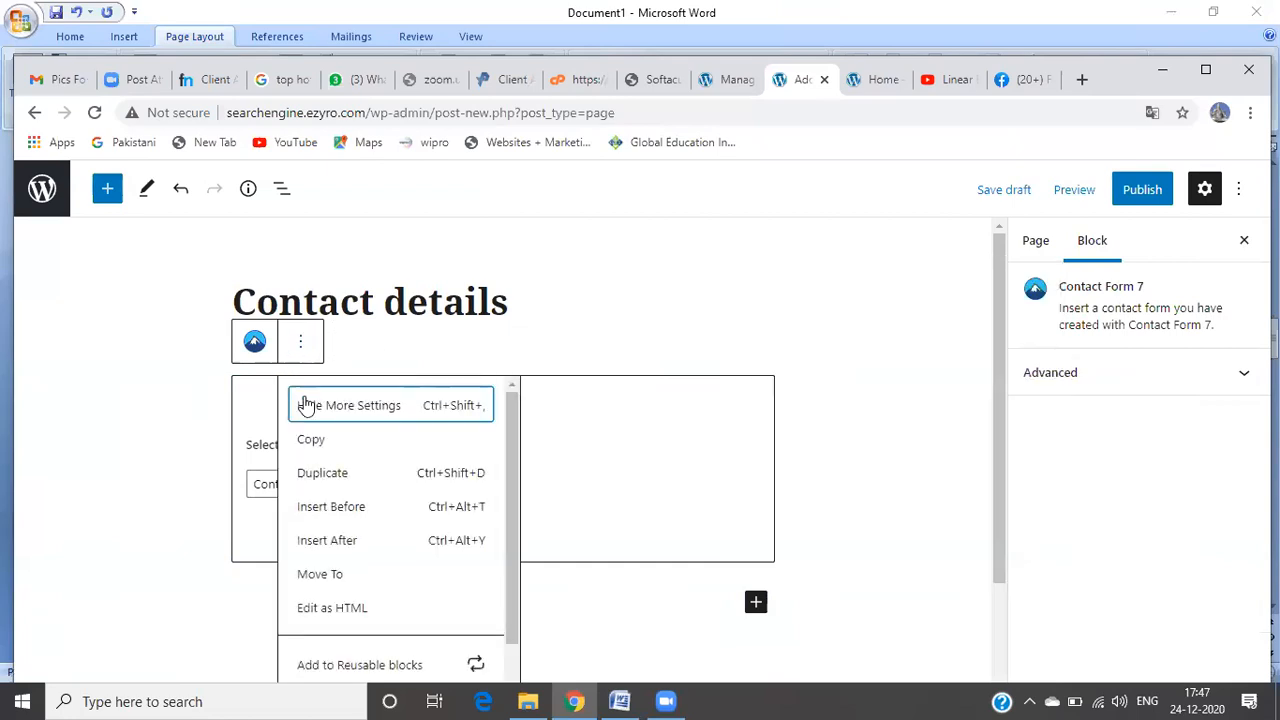
click(534, 275)
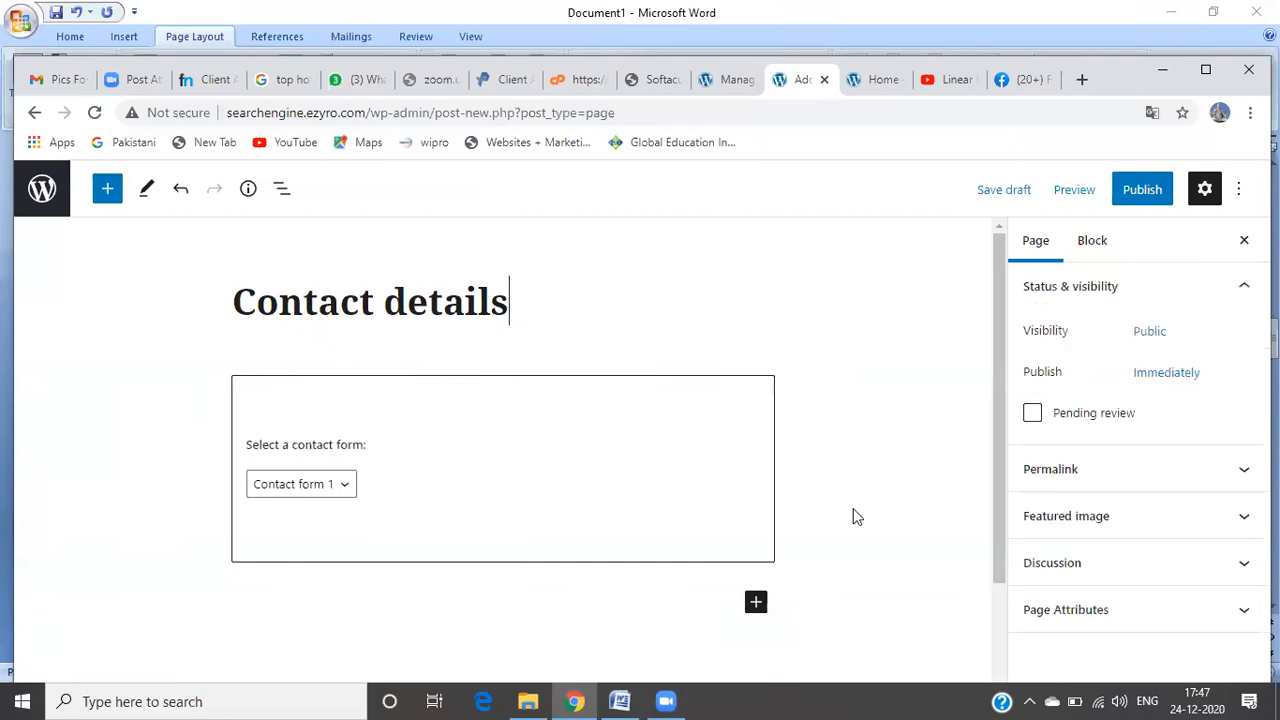
click(756, 604)
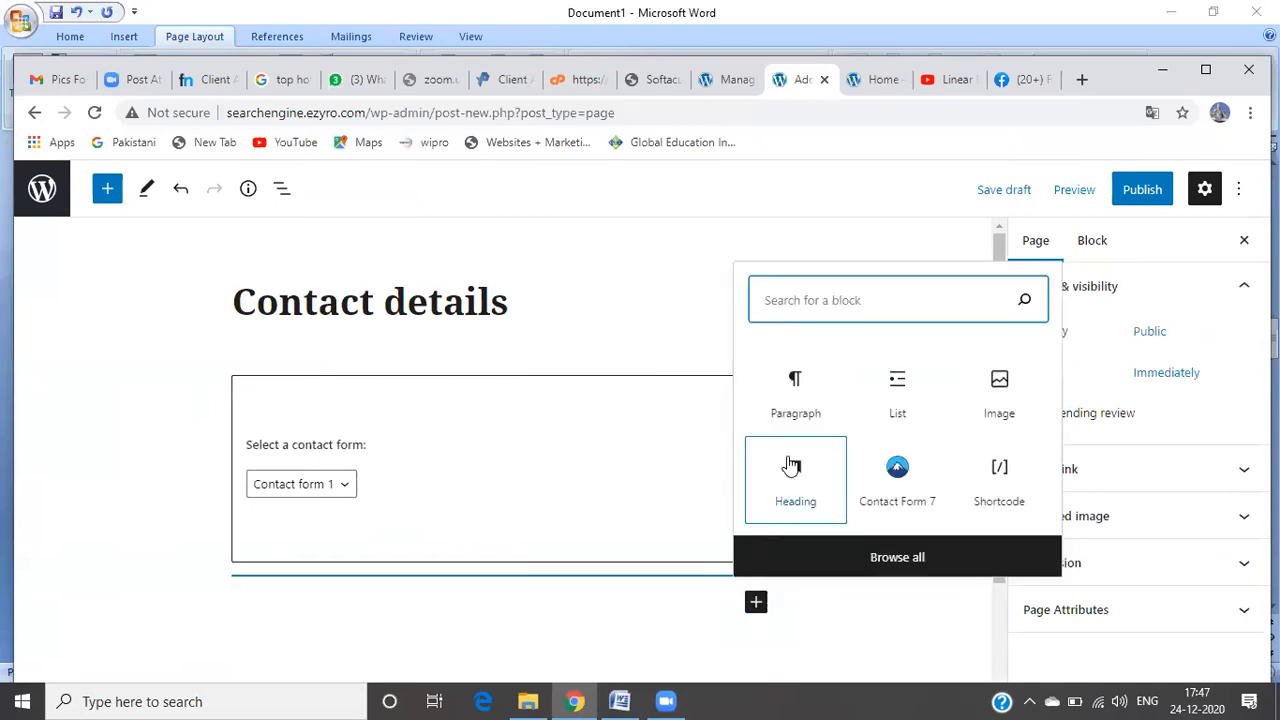
text(sh)
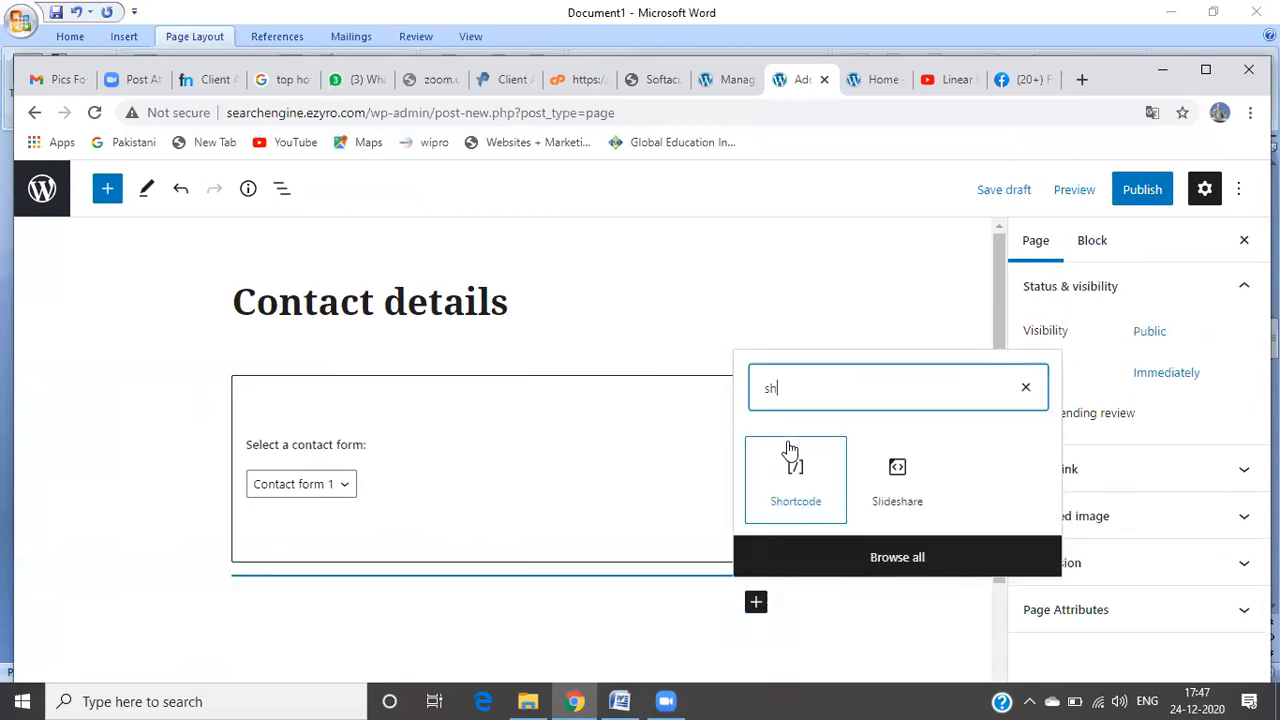
click(800, 485)
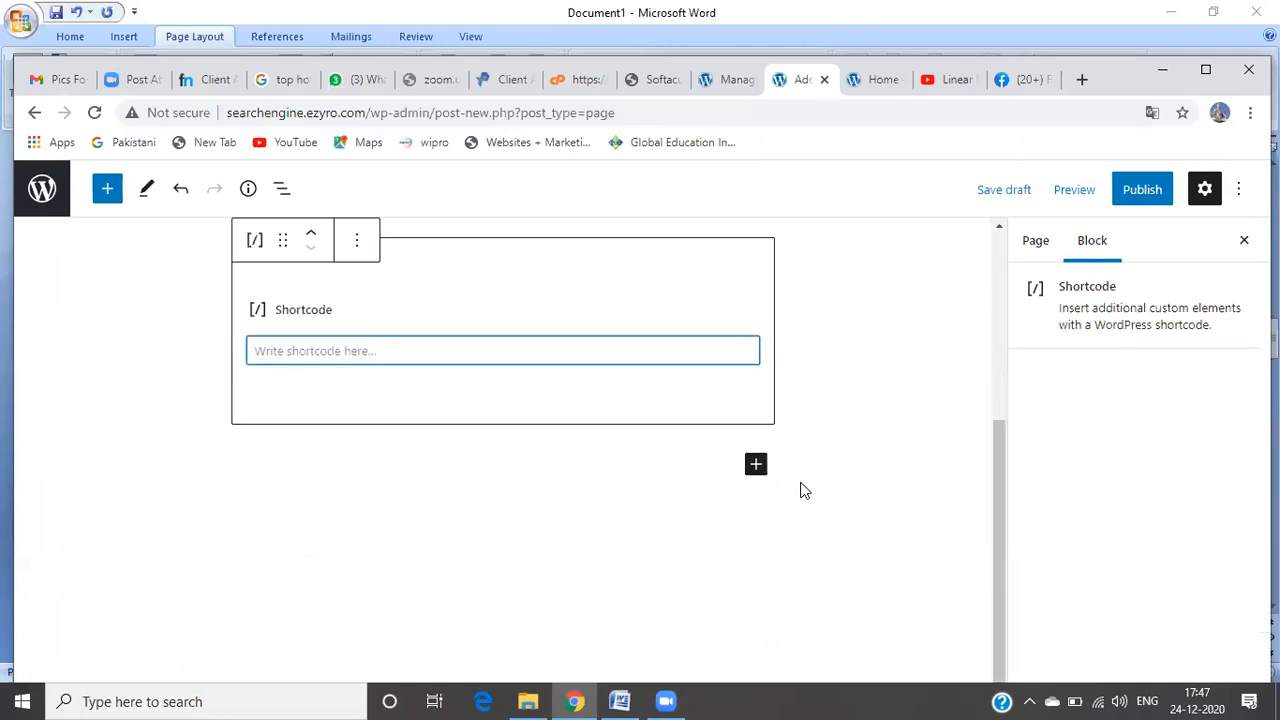
text([contact-form-7 id="32" title="Contact form 1"])
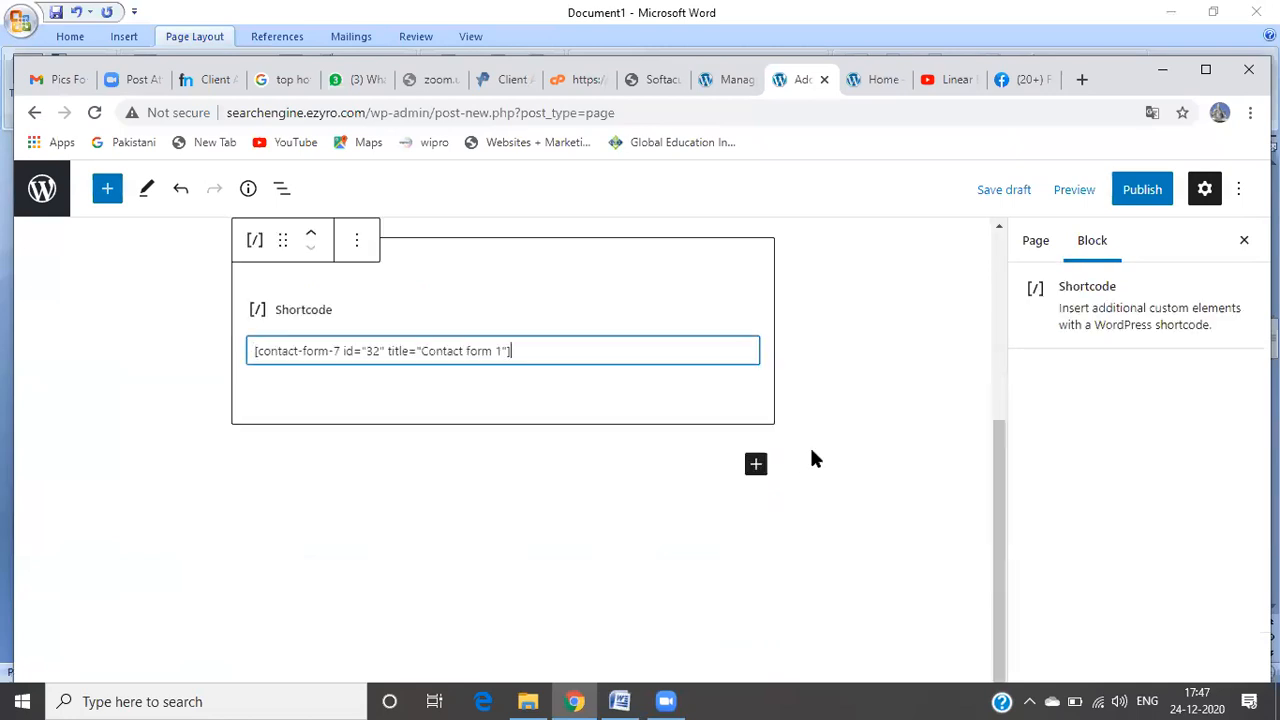
Step: Publish the Contact details page and return to the contact forms list
click(1142, 190)
click(1114, 192)
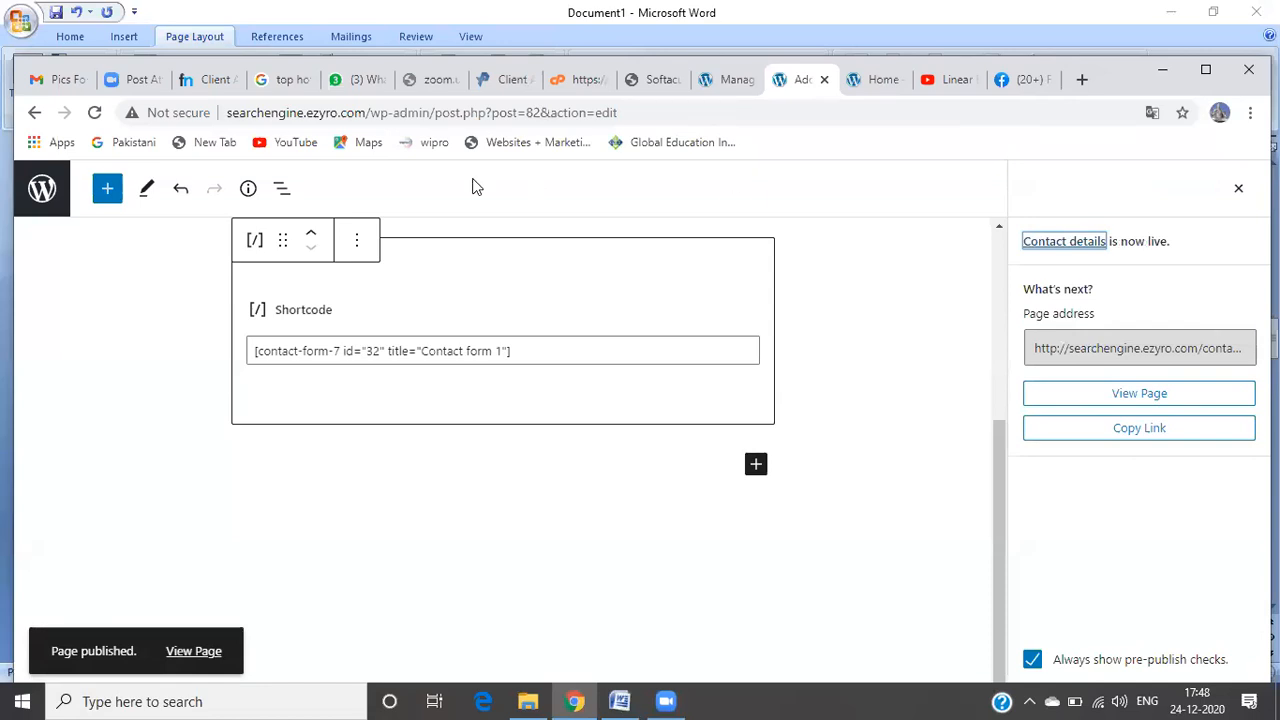
click(36, 116)
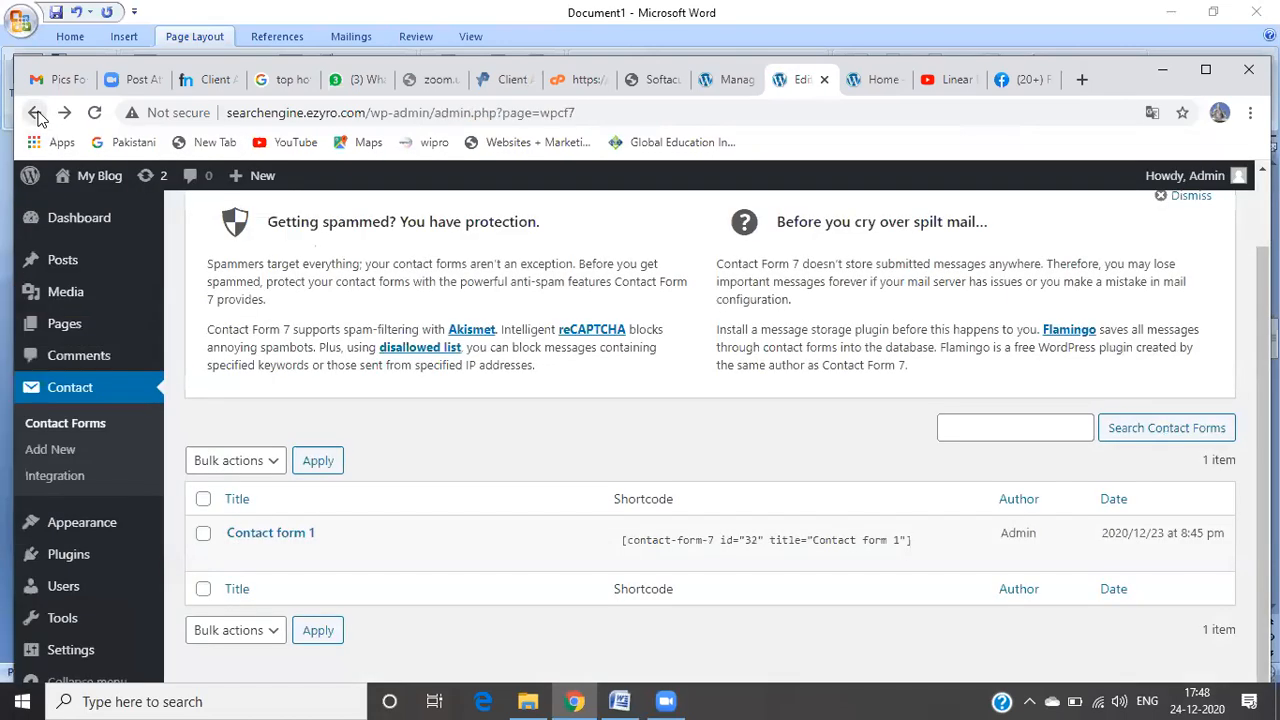
Step: Visit the live site's Contact details page and scroll through its name, email, subject and message form
mouse_move(101, 190)
click(101, 214)
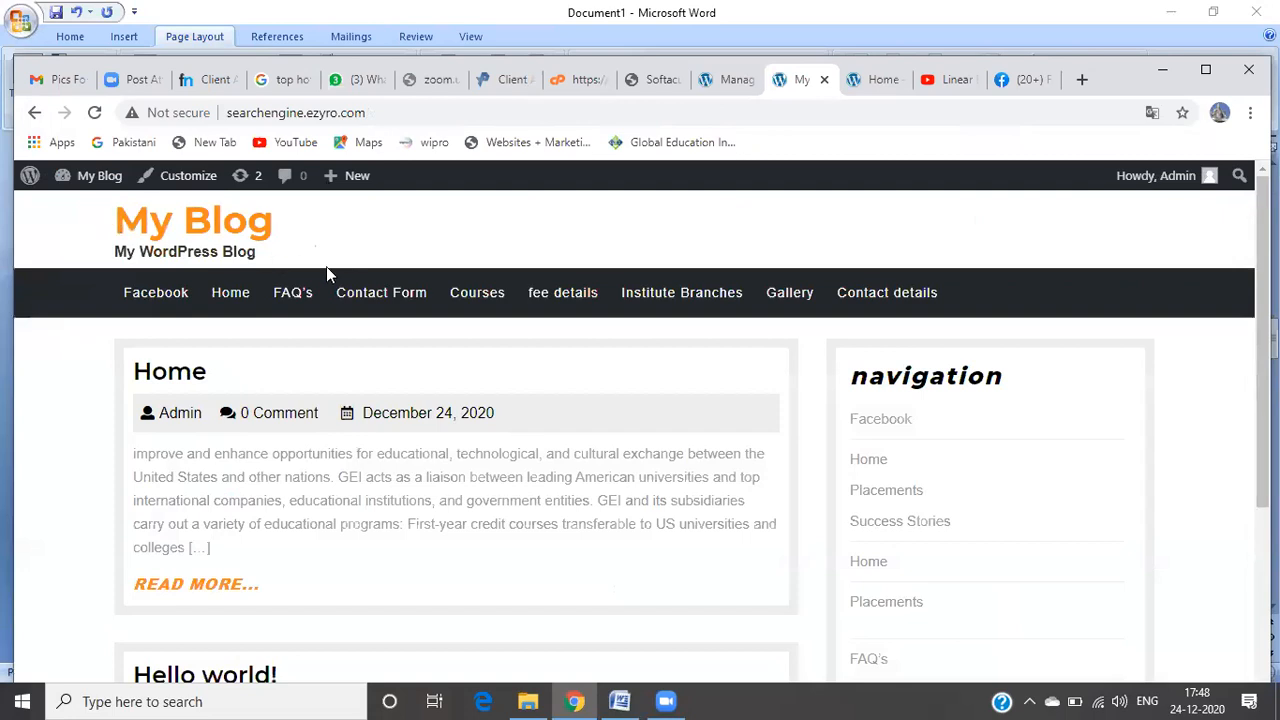
click(868, 293)
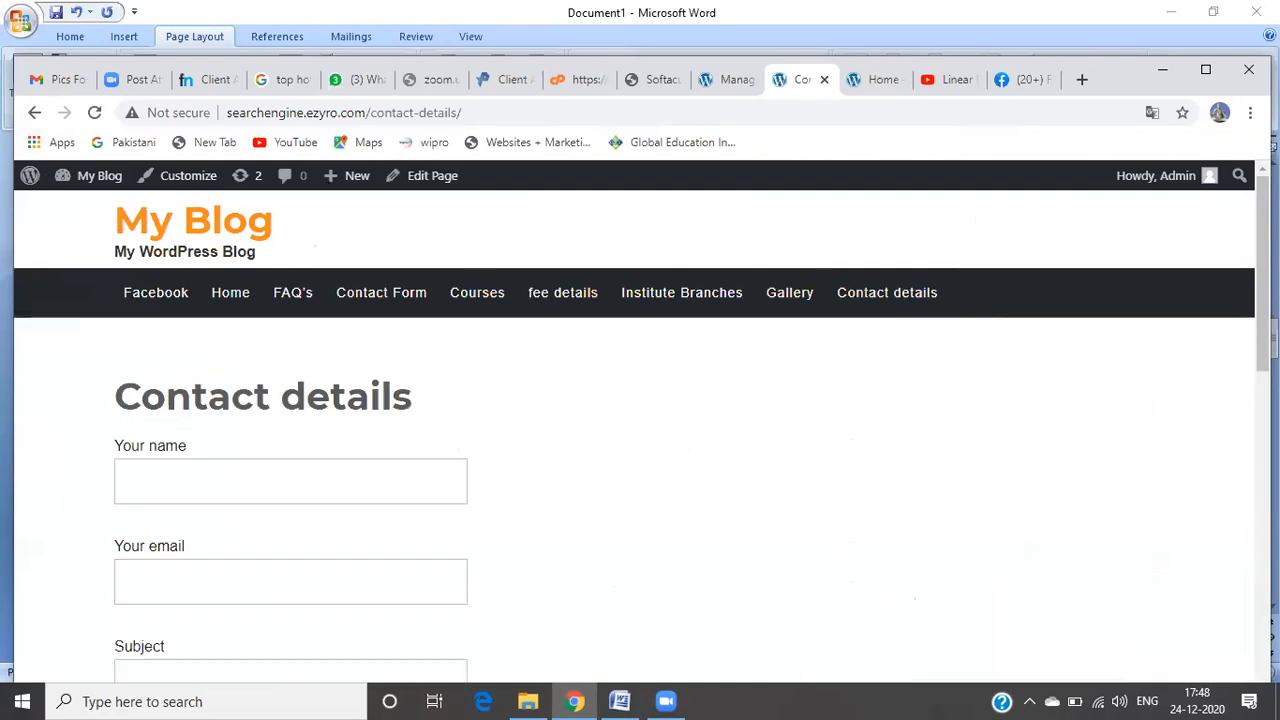
scroll(640, 430, down, 3)
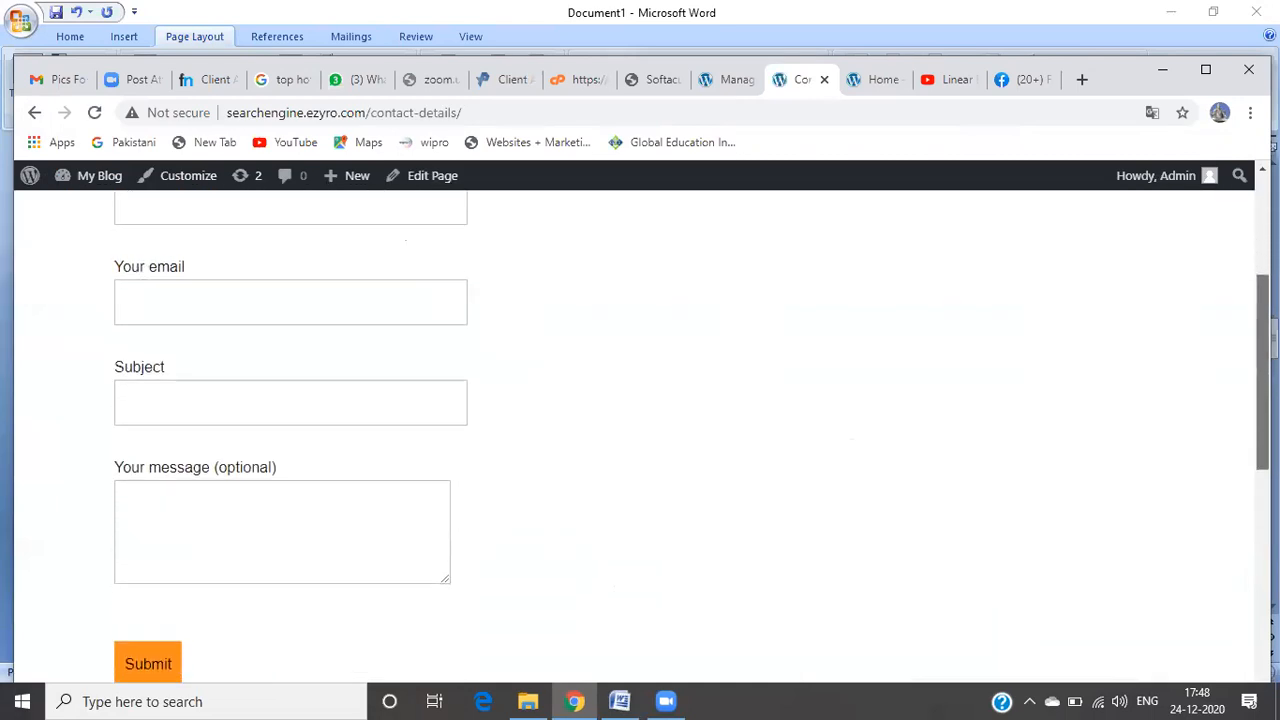
scroll(640, 430, up, 2)
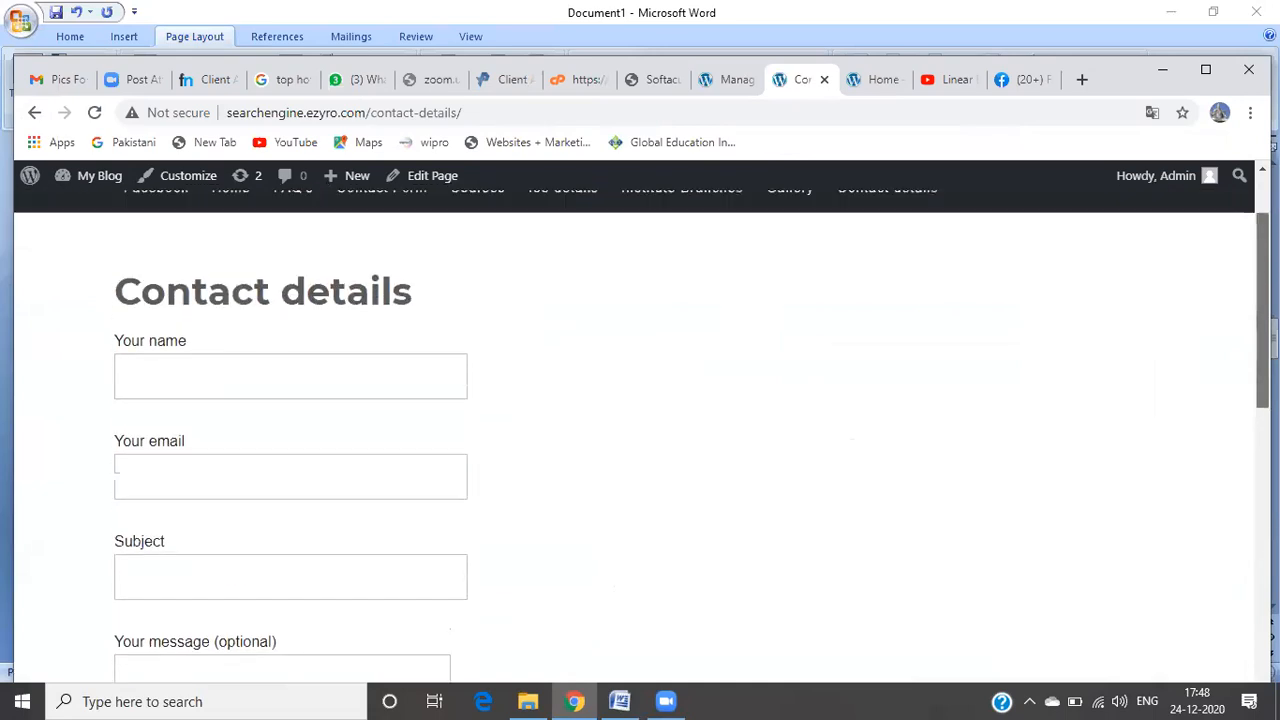
scroll(640, 430, down, 1)
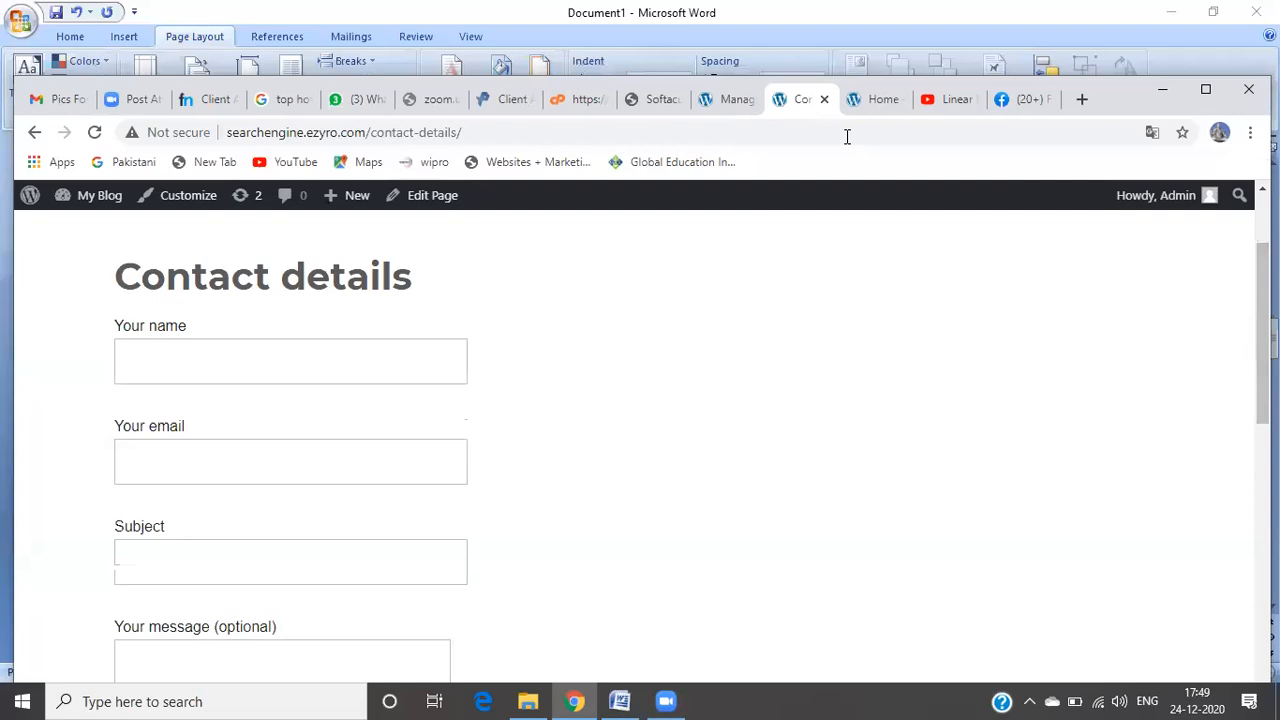
Step: Return to the blog home page and enter the WordPress admin area
click(31, 135)
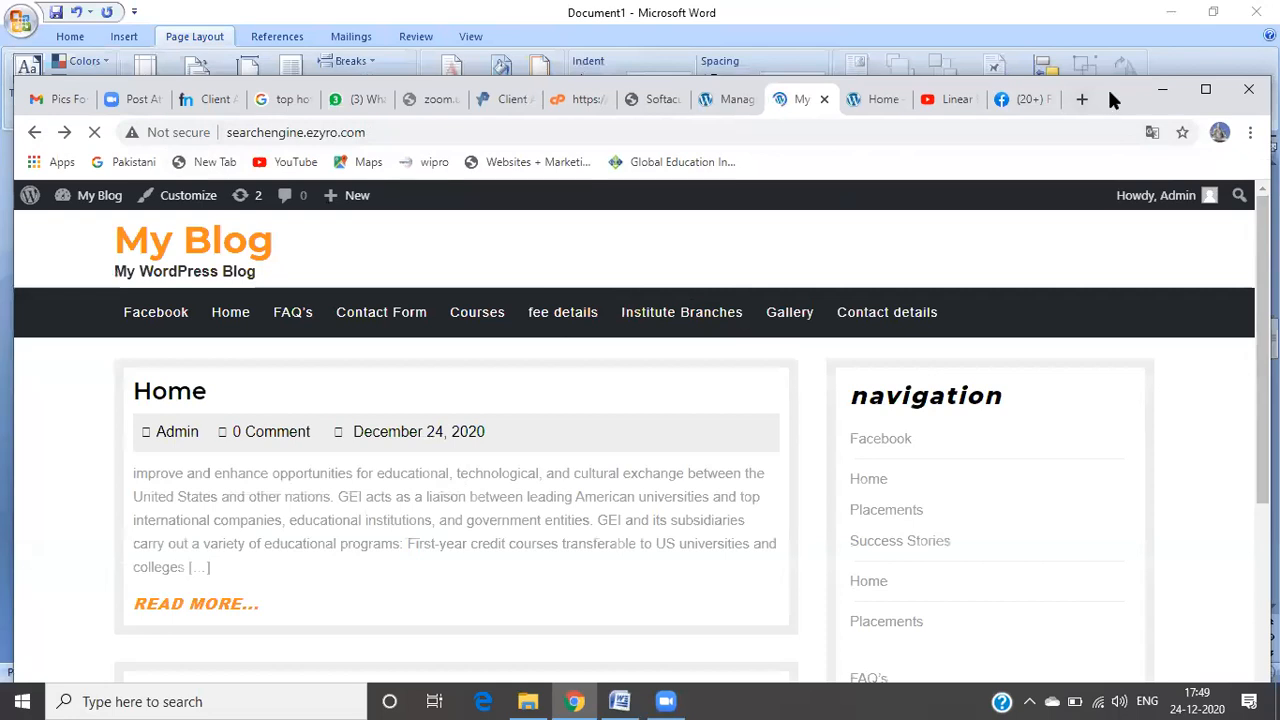
drag(1106, 83, 1096, 28)
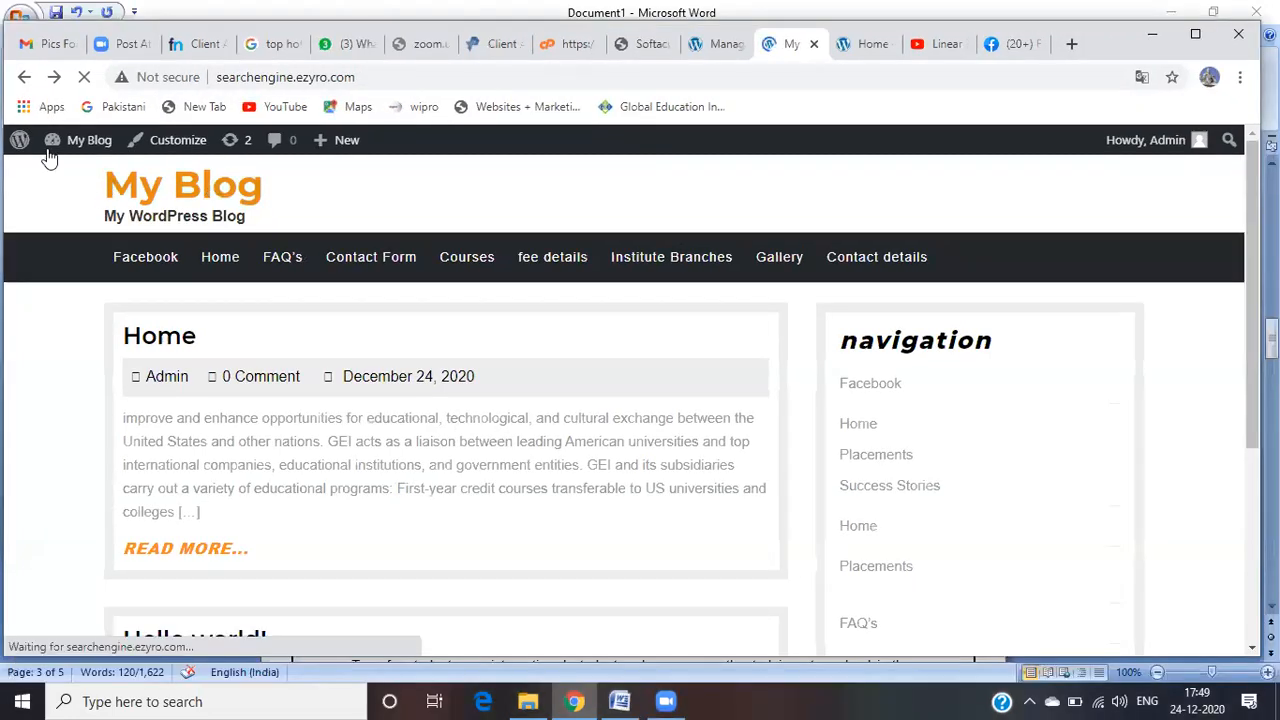
mouse_move(20, 142)
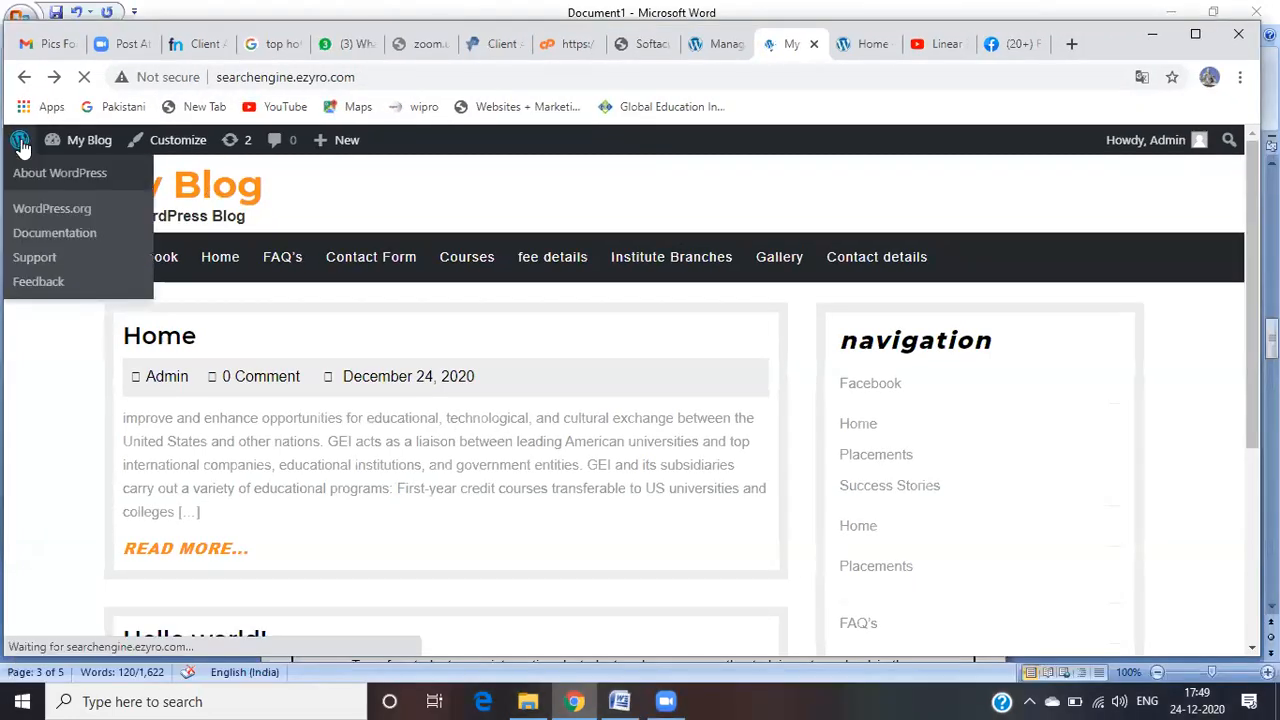
click(20, 142)
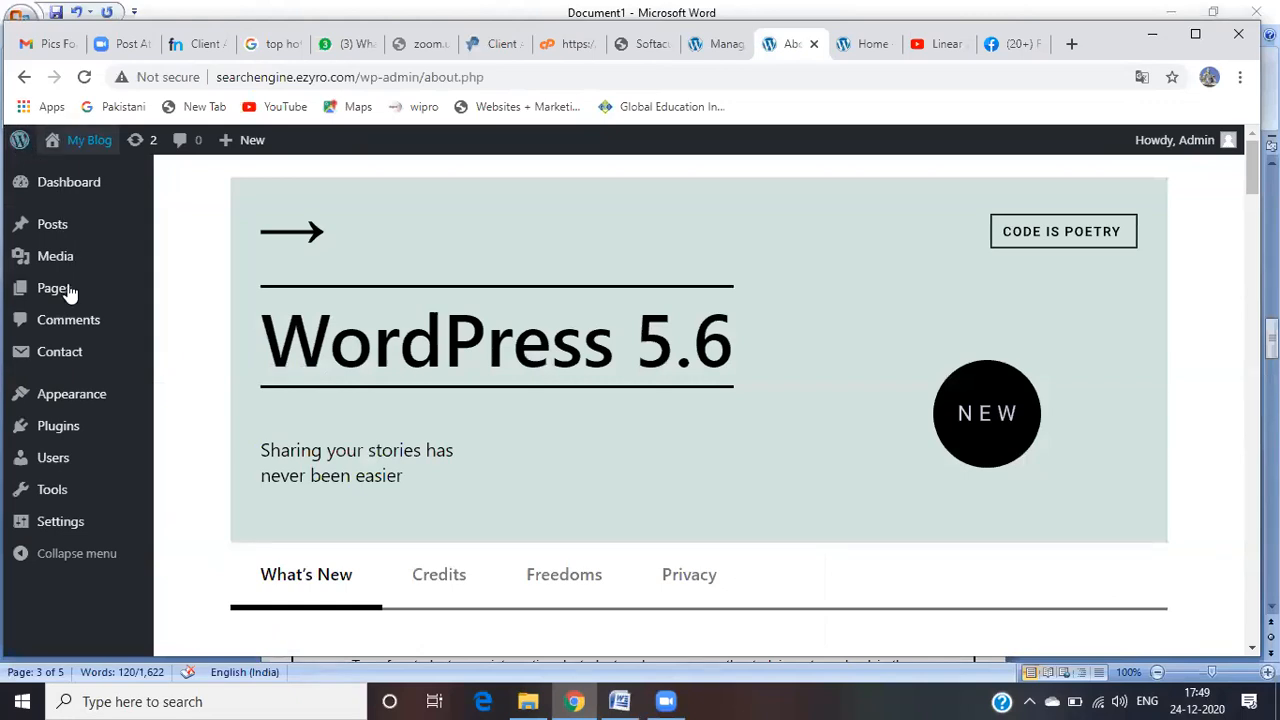
Step: Open Contact form 1 for editing from the Contact Form 7 list
mouse_move(70, 350)
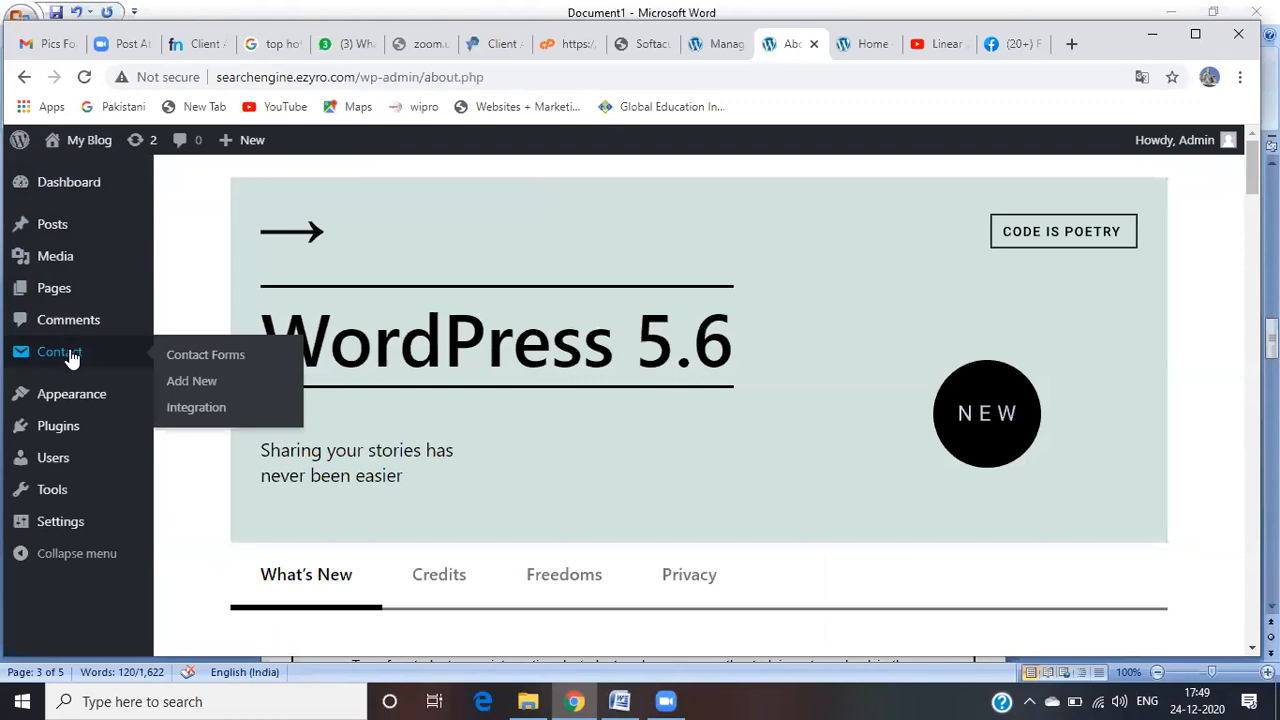
click(70, 355)
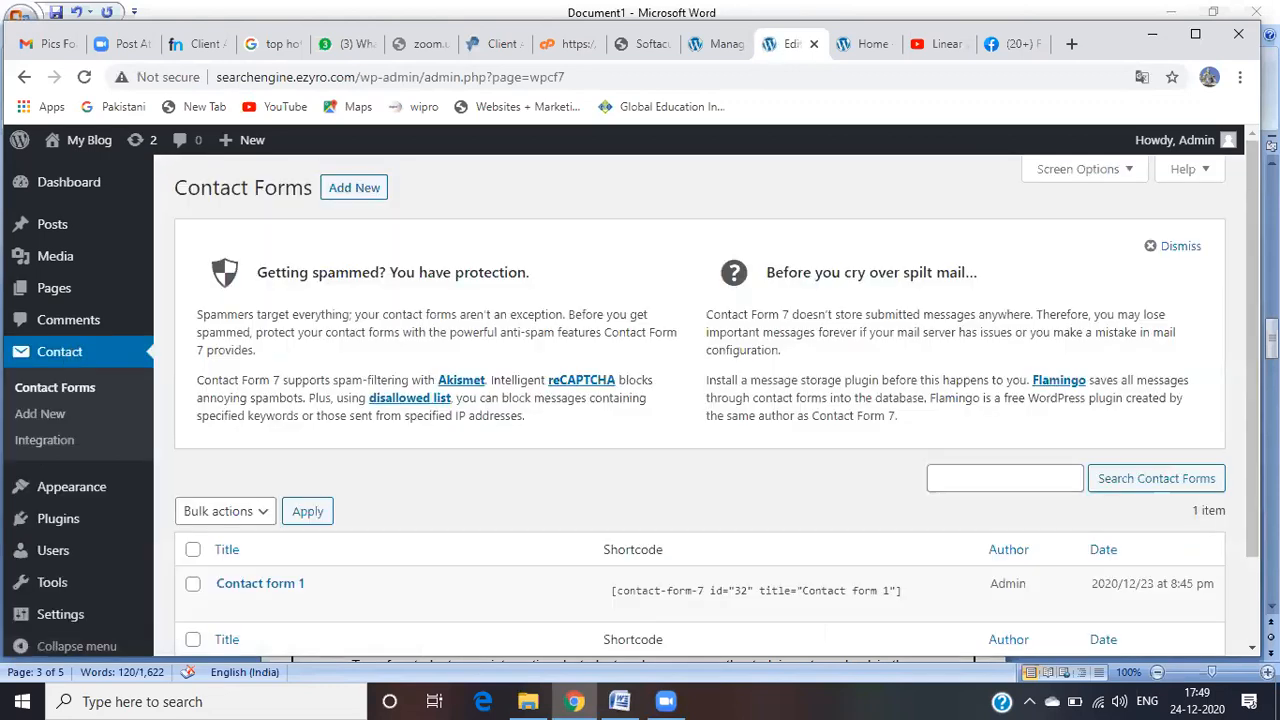
scroll(345, 466, down, 2)
mouse_move(254, 517)
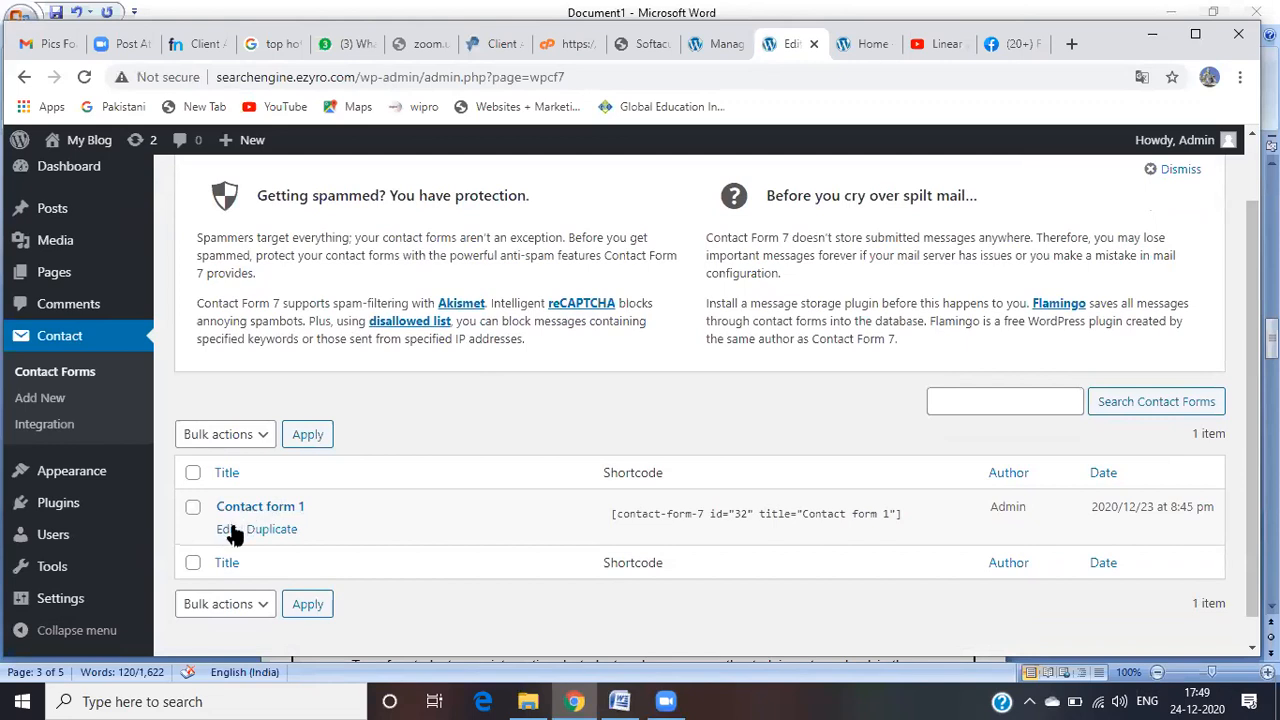
click(227, 530)
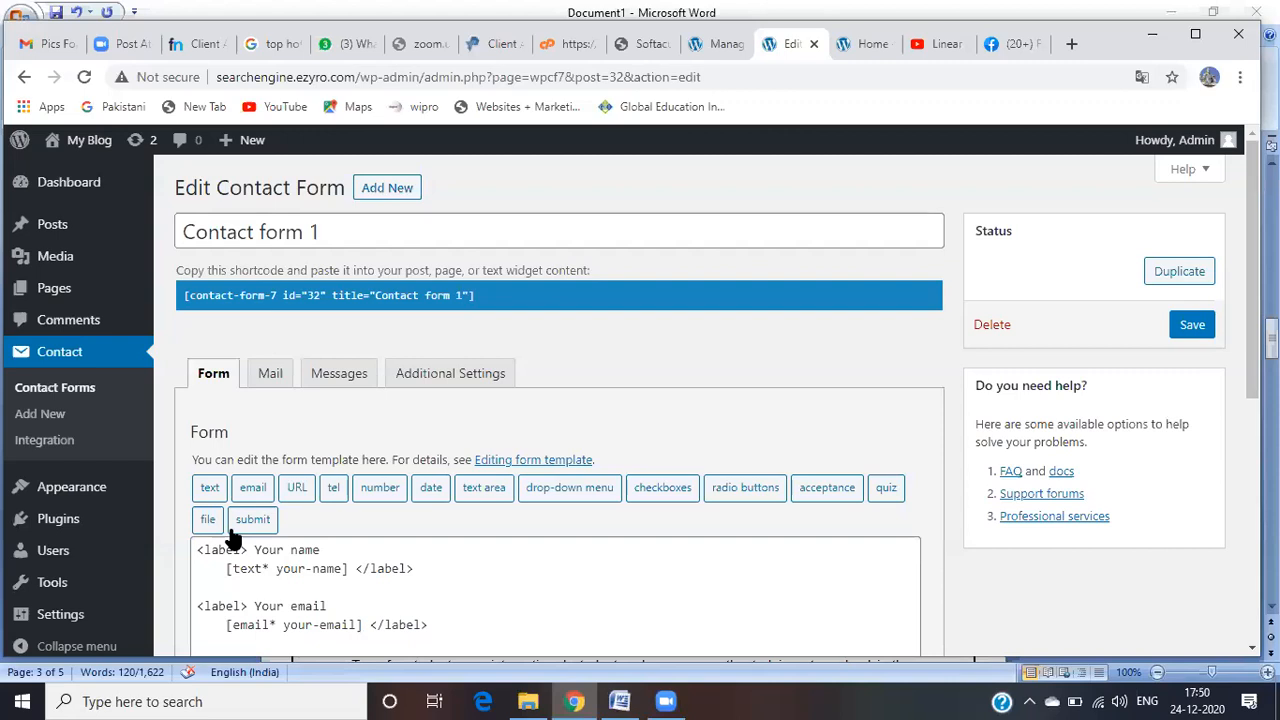
Step: Copy the Subject field's two lines and paste them on a new line after the email field
scroll(632, 395, down, 2)
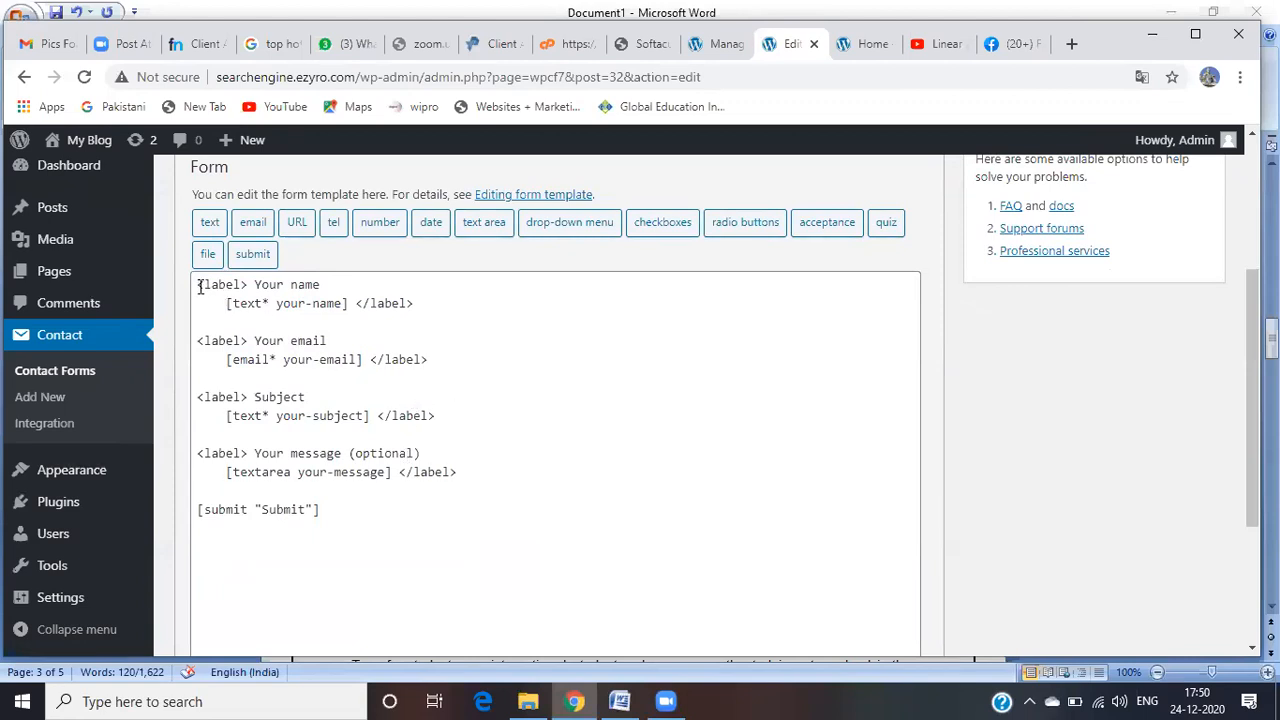
click(435, 415)
drag(435, 415, 198, 398)
key(ctrl+c)
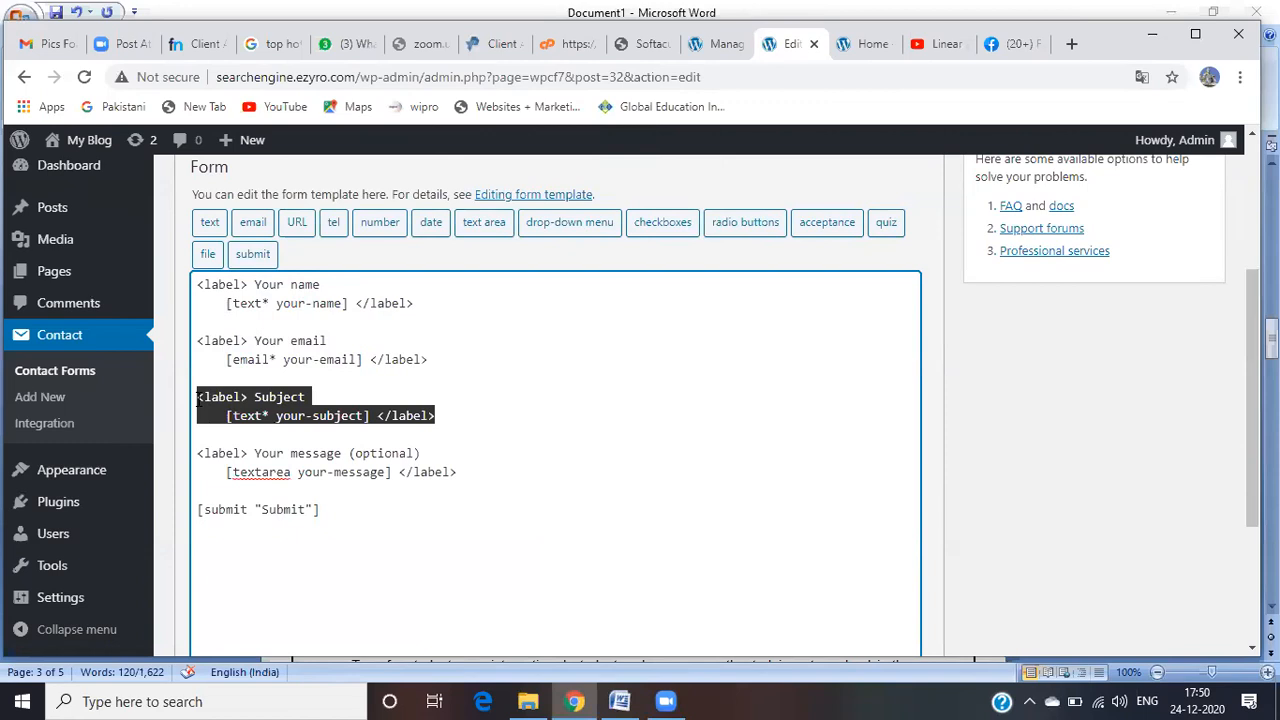
click(440, 365)
key(Return)
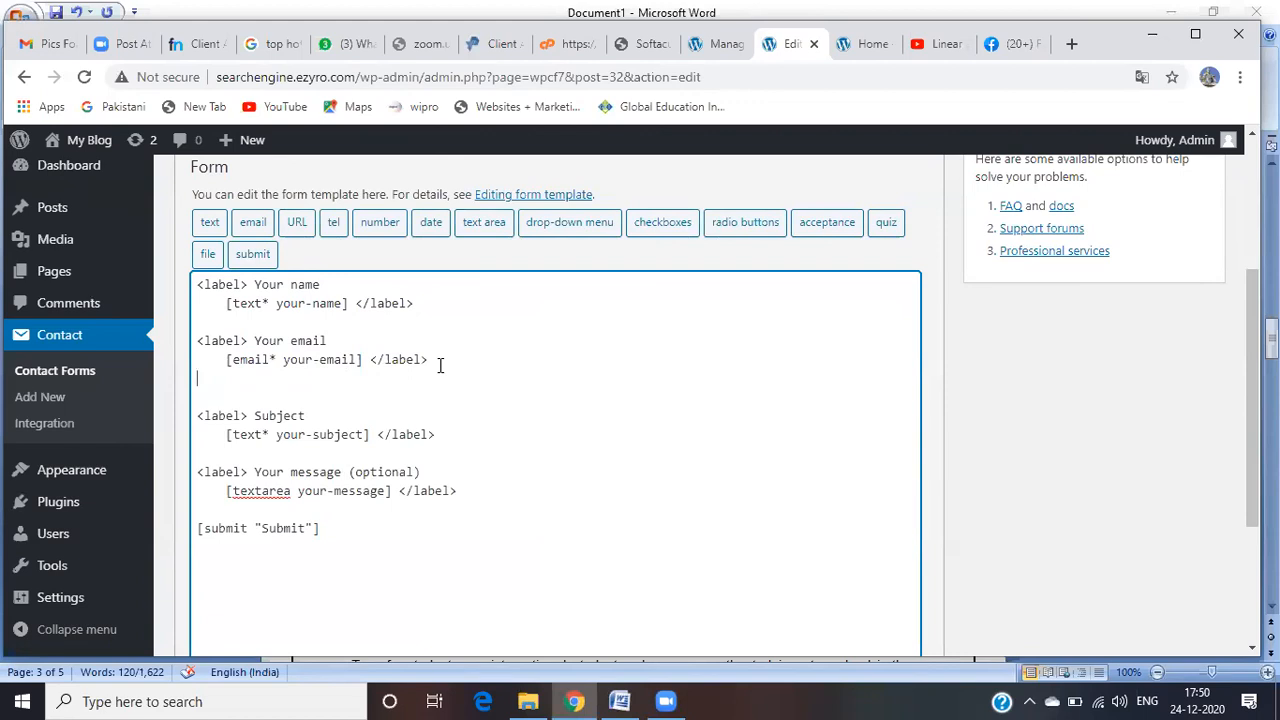
key(ctrl+v)
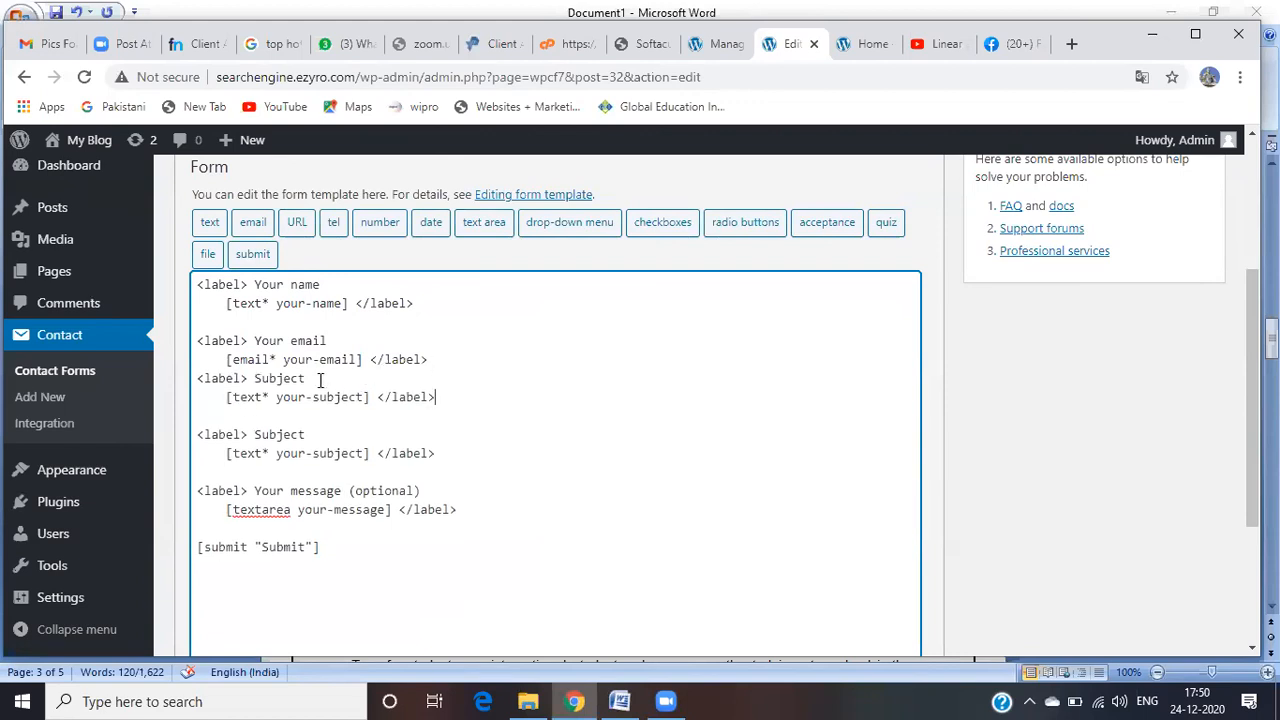
Step: Rename the pasted label to Mobile and delete its copied [text* your-subject] tag
drag(305, 379, 255, 379)
key(BackSpace)
text(Yobile)
drag(375, 399, 227, 400)
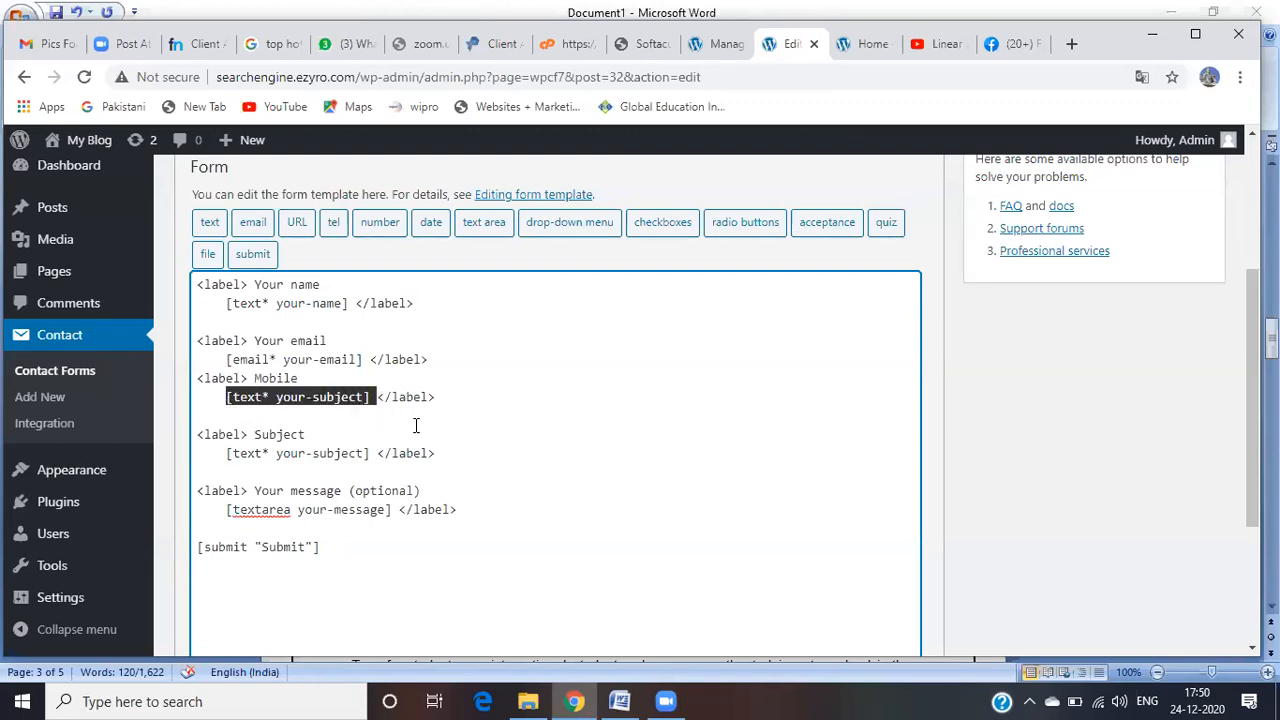
key(BackSpace)
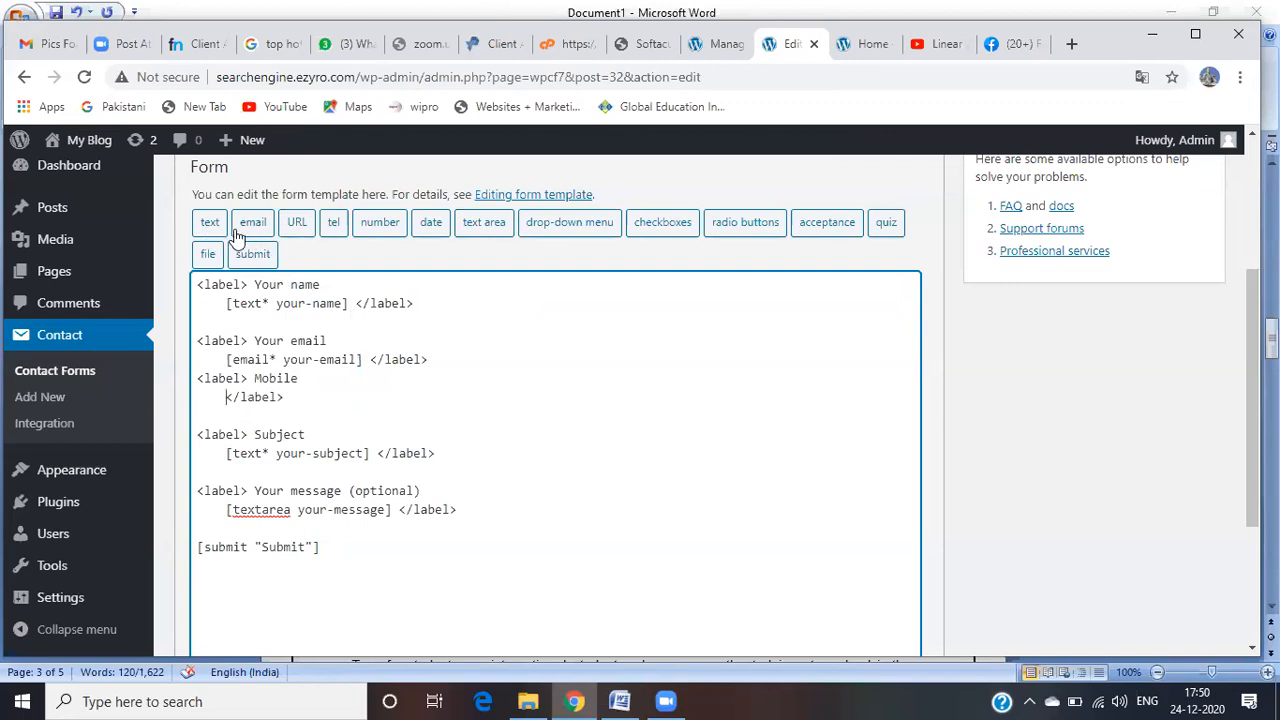
Step: Insert a required telephone tag named Mobile, [tel* Mobile], under the Mobile label
click(336, 231)
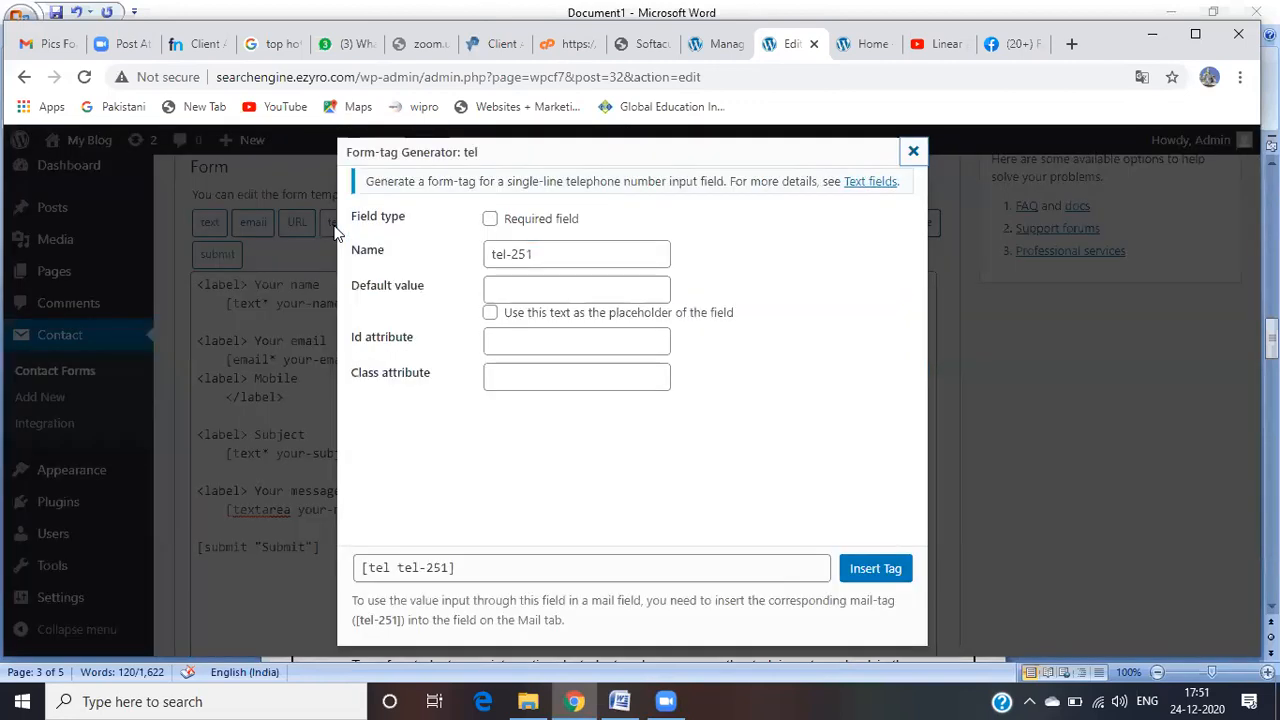
click(490, 221)
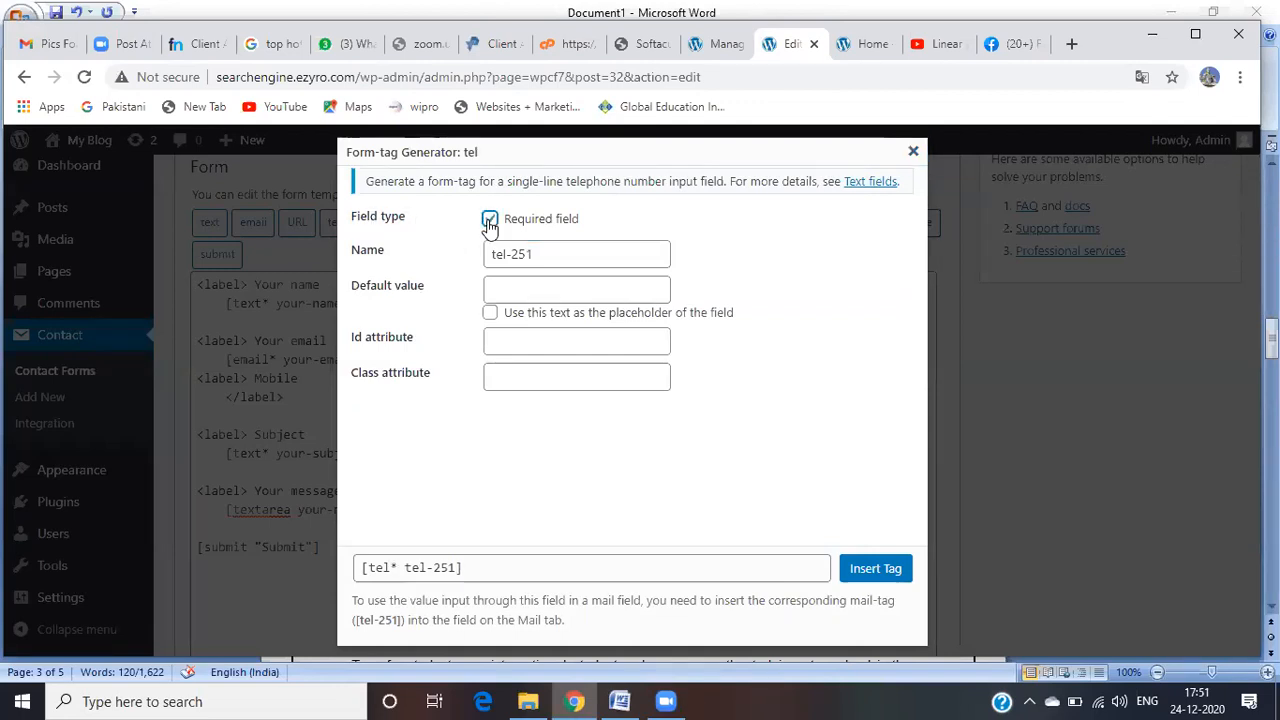
click(535, 254)
key(BackSpace)
key(BackSpace)
key(BackSpace)
key(BackSpace)
key(BackSpace)
key(BackSpace)
key(BackSpace)
text(Mobile)
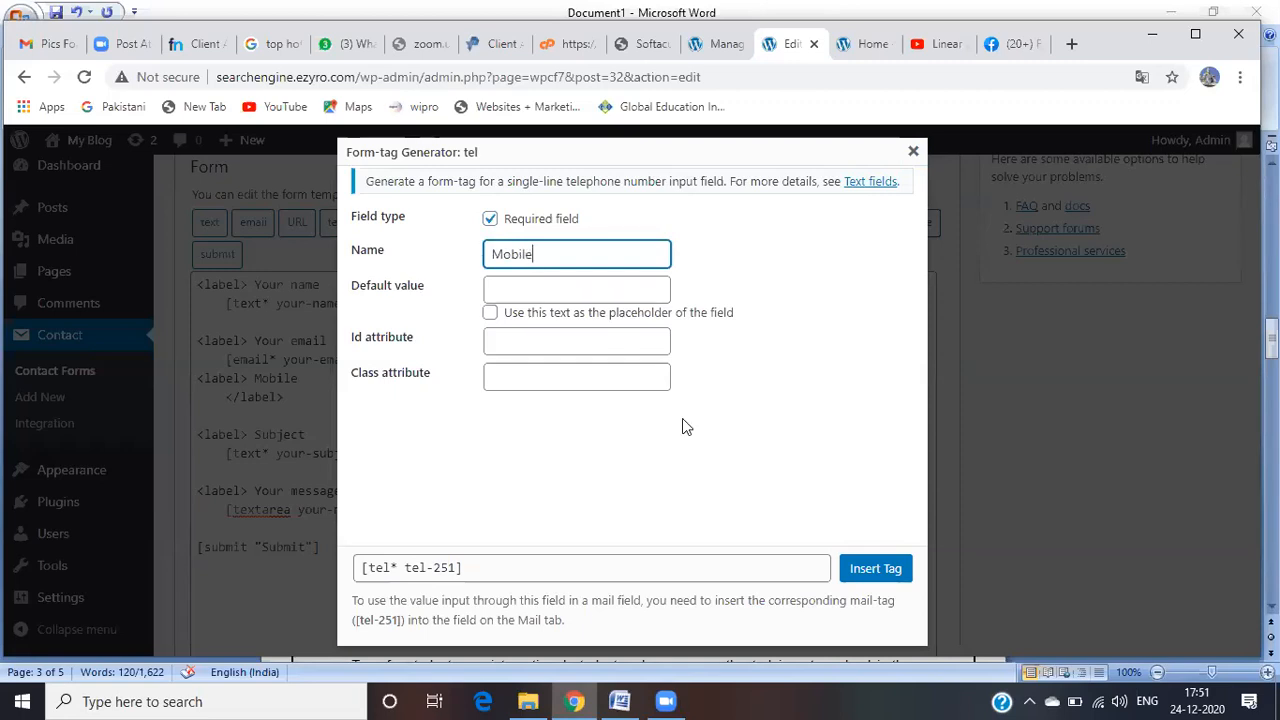
click(873, 569)
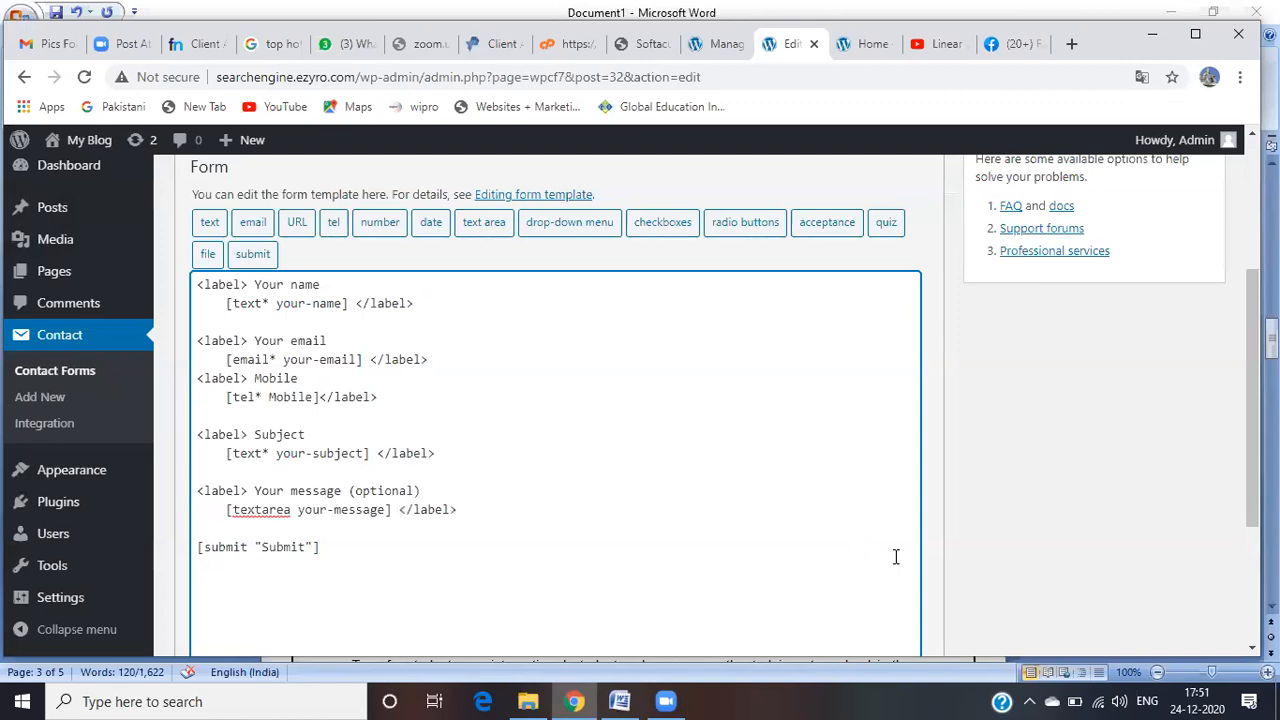
Step: Save the updated Contact form 1
scroll(895, 556, down, 1)
scroll(555, 400, down, 2)
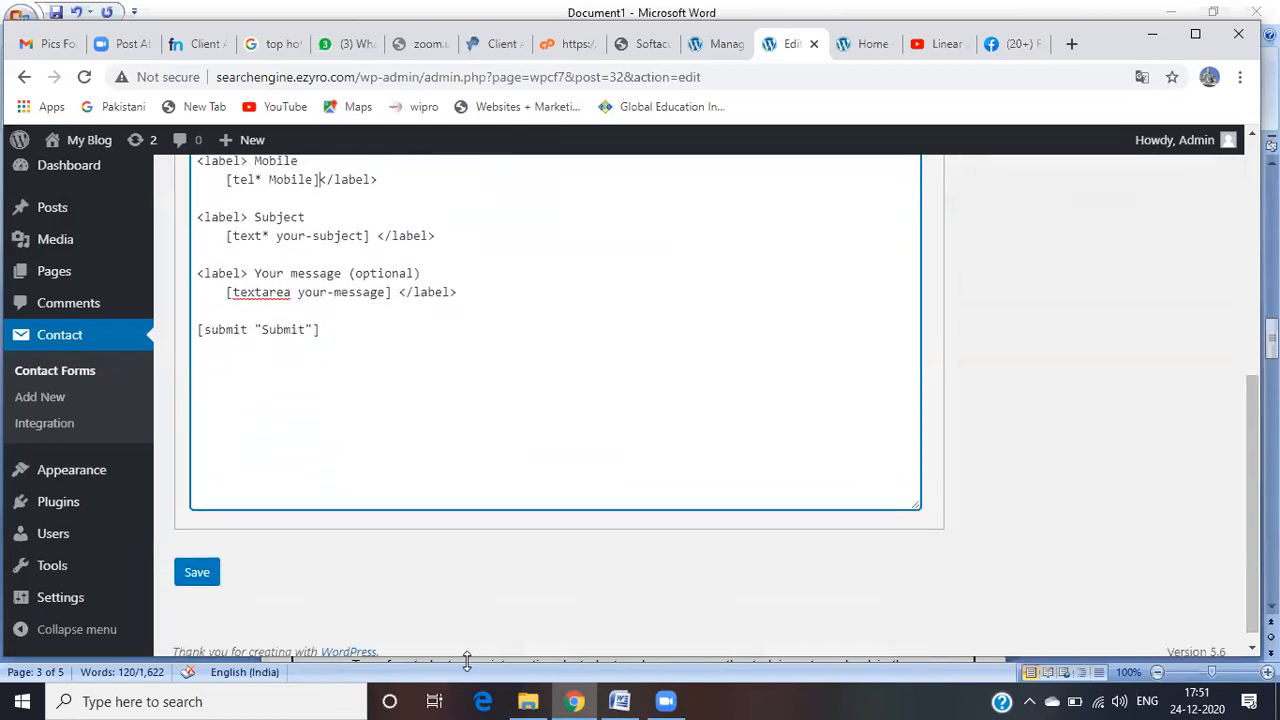
click(199, 580)
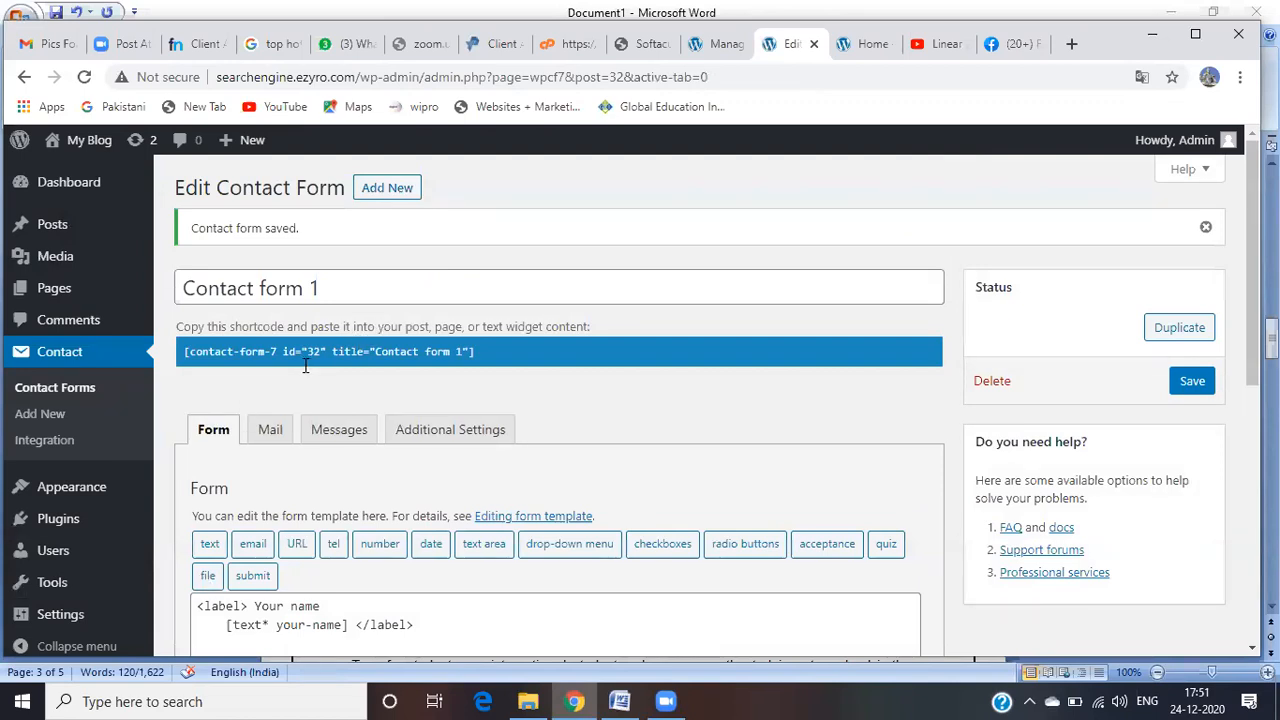
Step: Visit the live site and open the Contact details page to check the new Mobile field
mouse_move(84, 147)
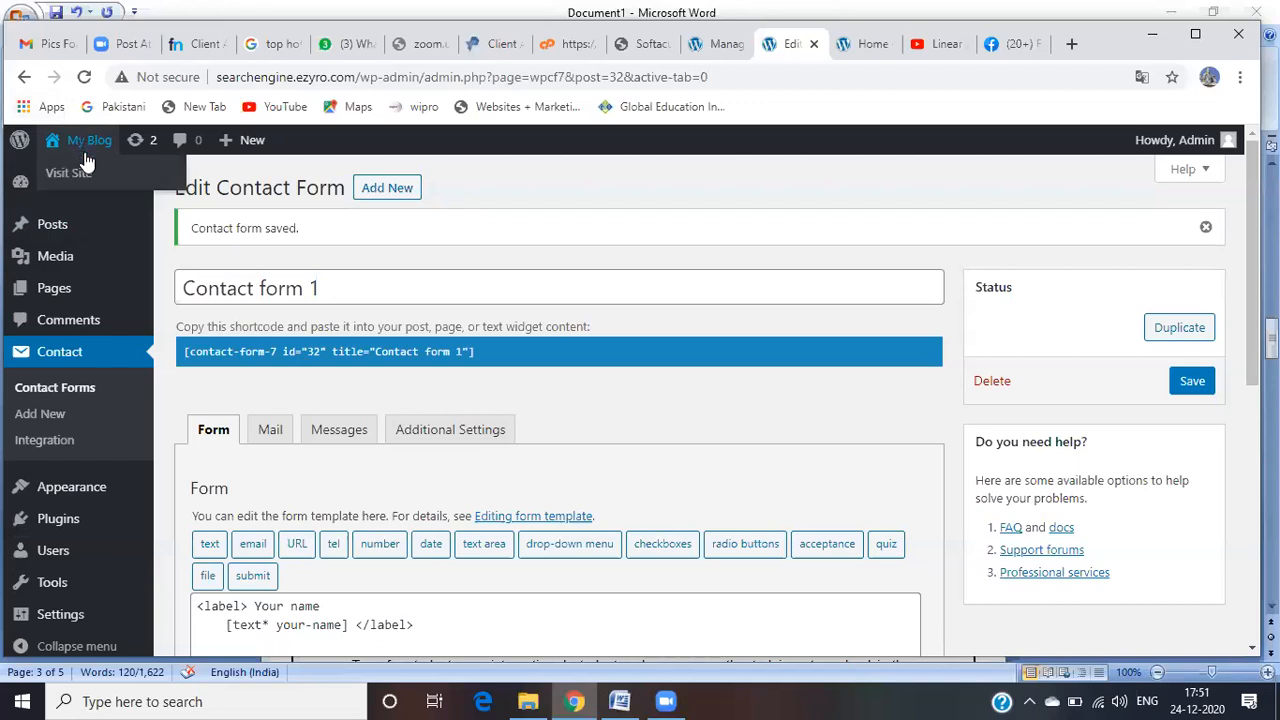
click(86, 172)
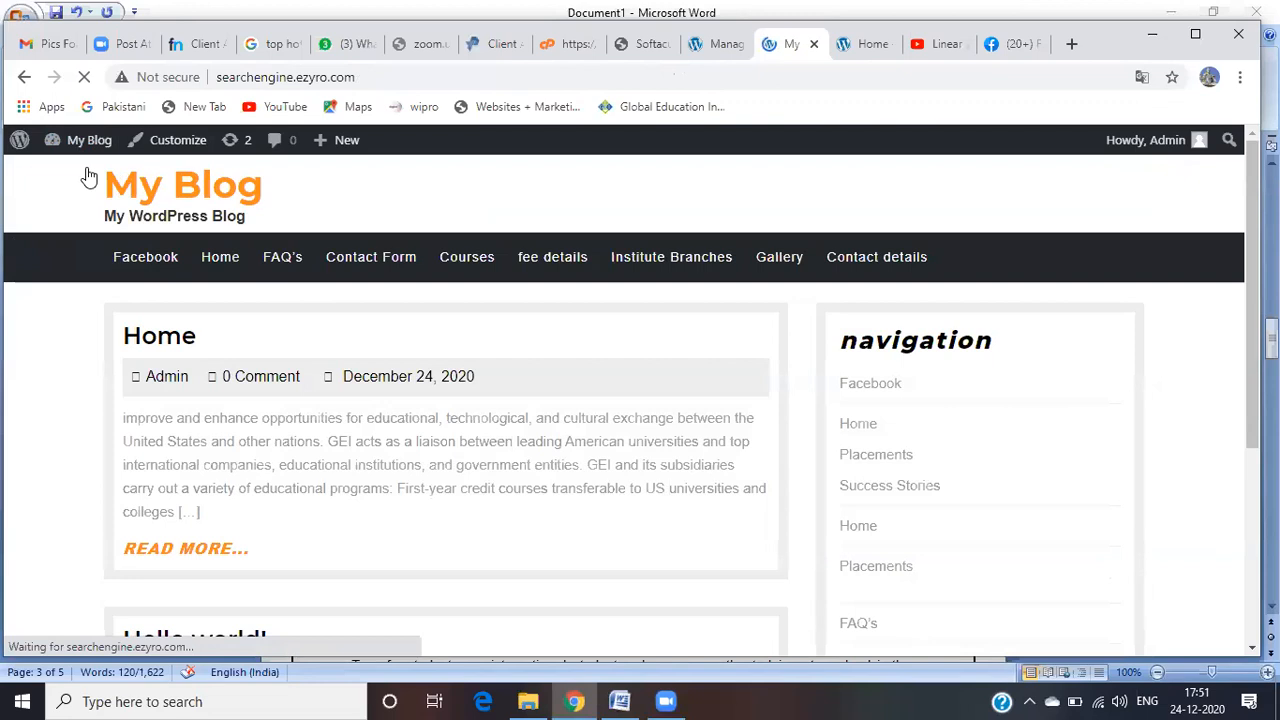
click(908, 272)
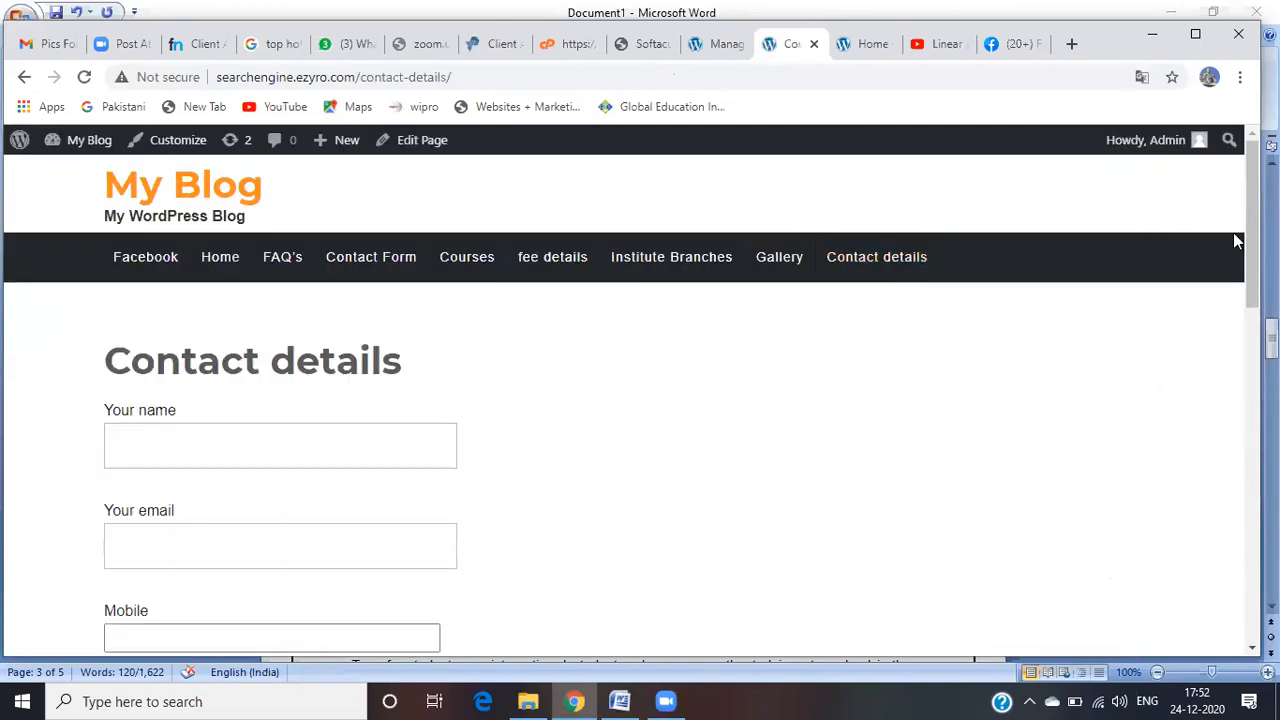
scroll(1240, 232, down, 1)
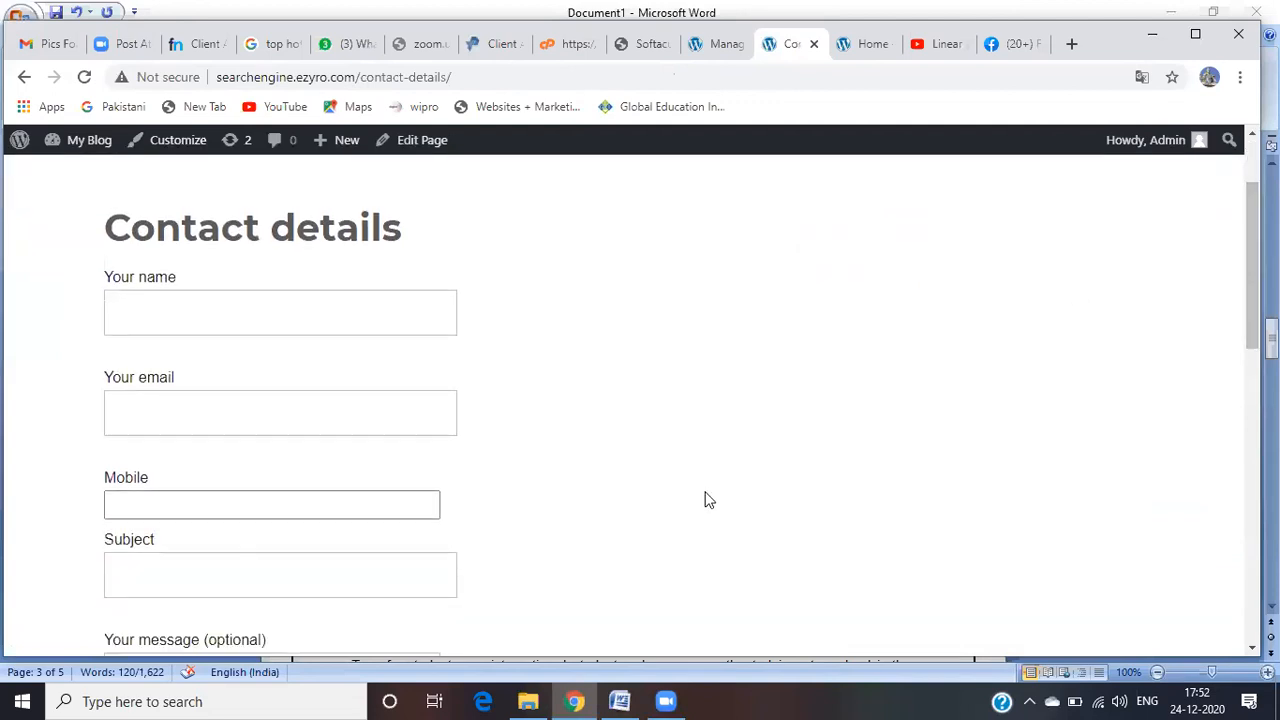